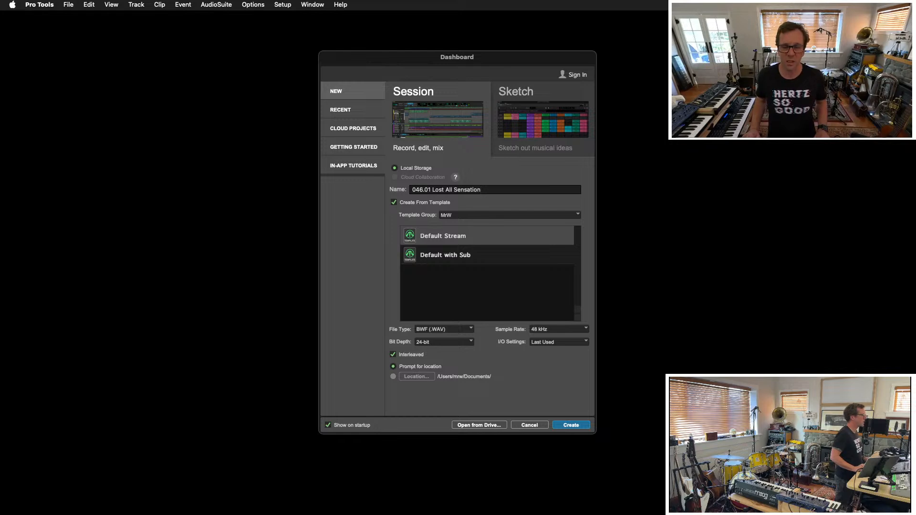
Create the session "046.01 Lost All Sensation" from the Default Stream template and save it in the 046 250531 folder
key(Return)
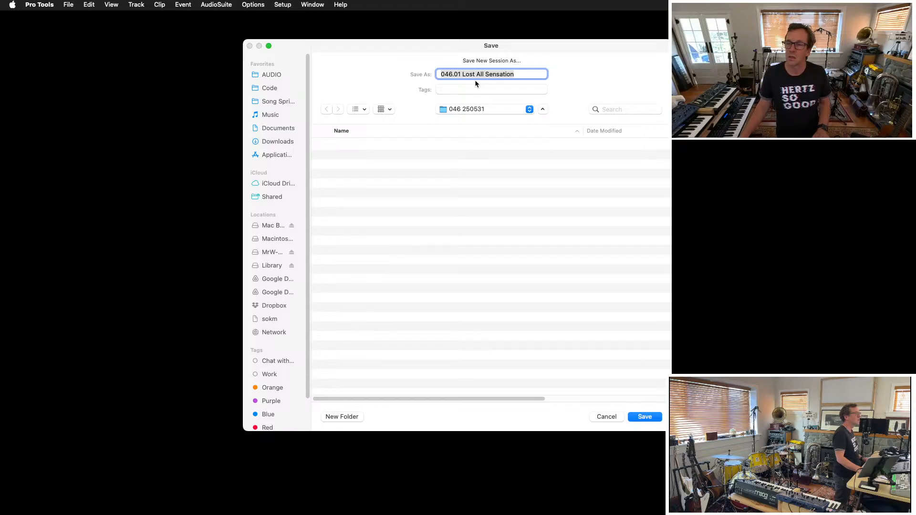
key(Return)
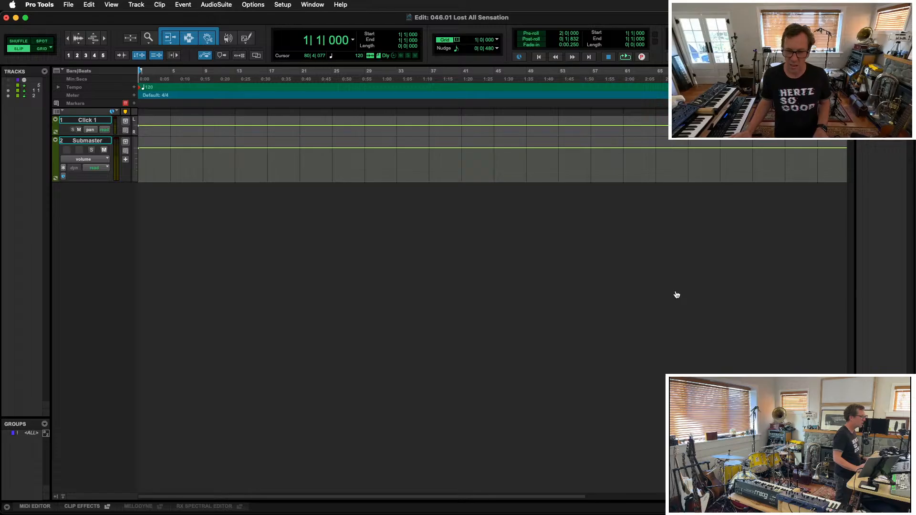
key(super+Tab)
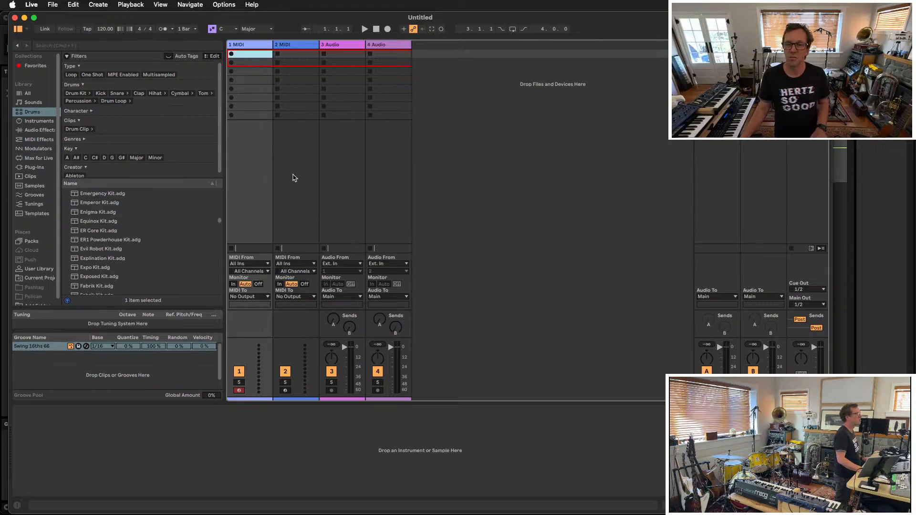
click(640, 239)
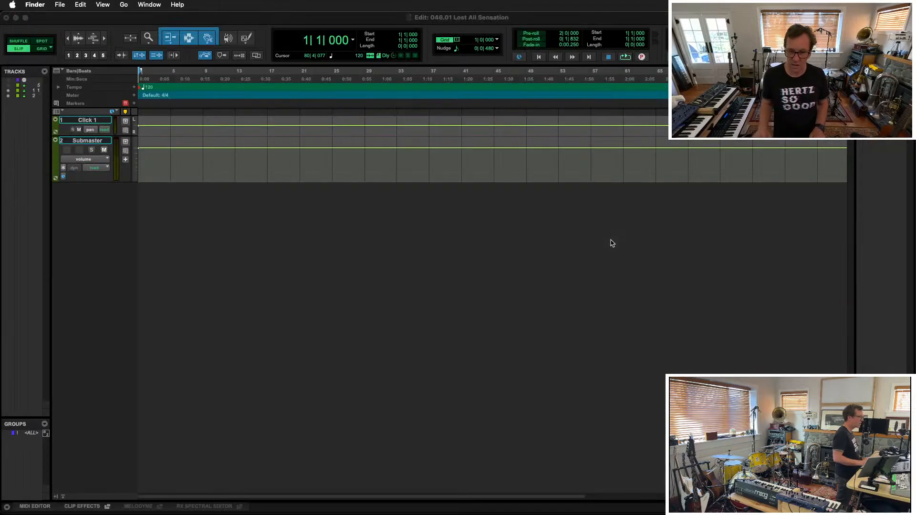
click(436, 374)
Add one set of tracks from the LIVE inputs preset in the A-MrW-MX category, without saving a detailed report
key(super+shift+n)
key(super+Down)
key(super+Down)
key(super+Down)
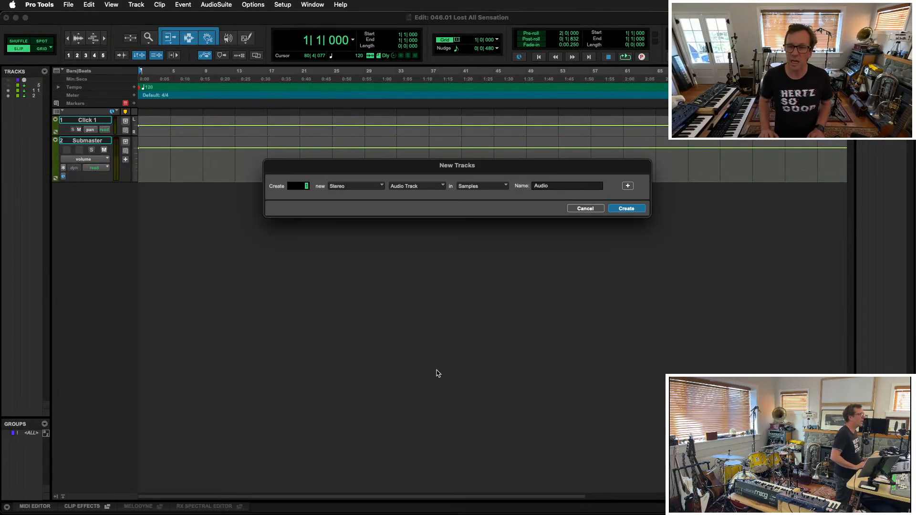
key(super+Down)
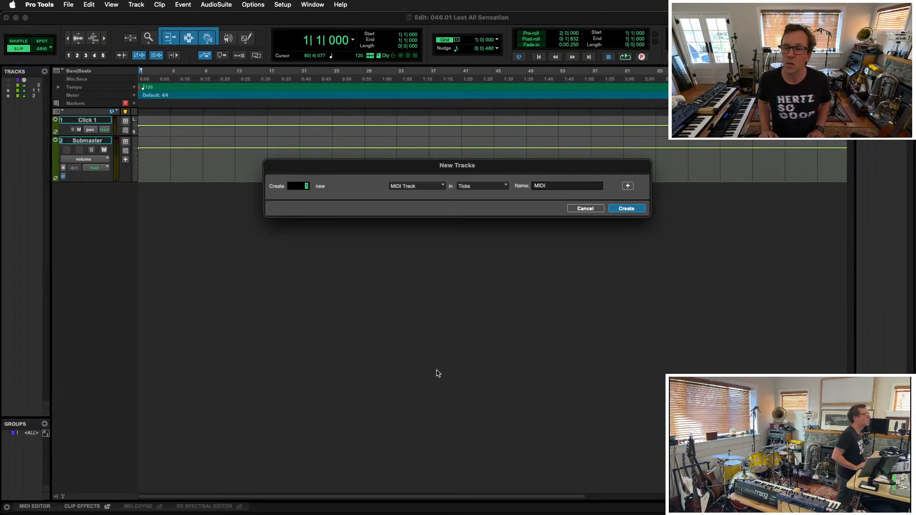
key(super+Down)
key(super+Down)
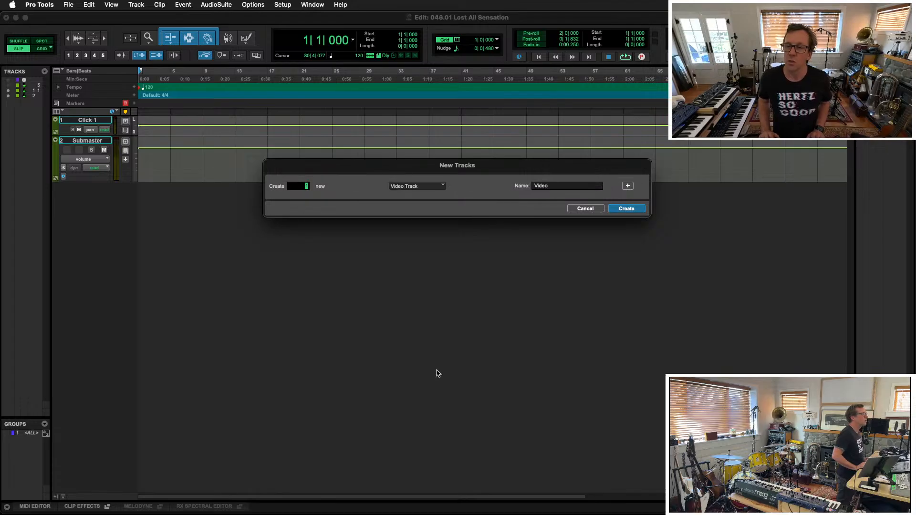
key(super+Down)
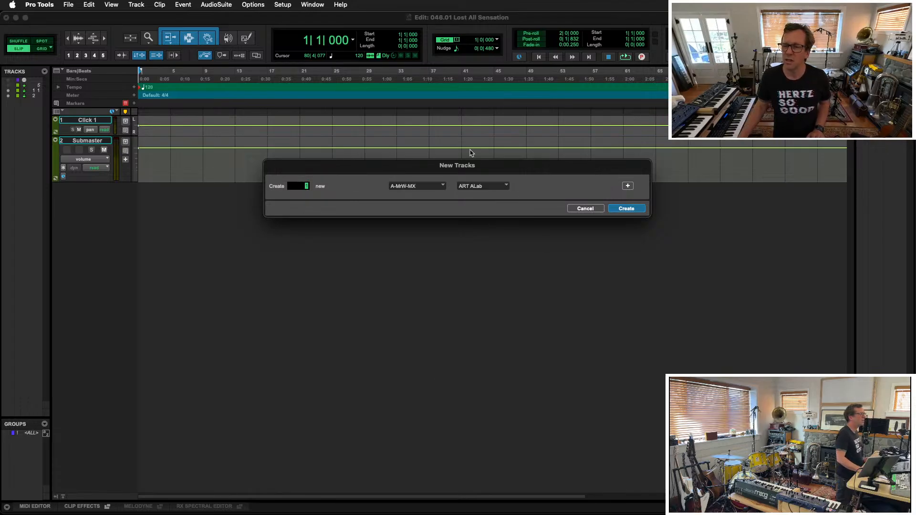
click(503, 187)
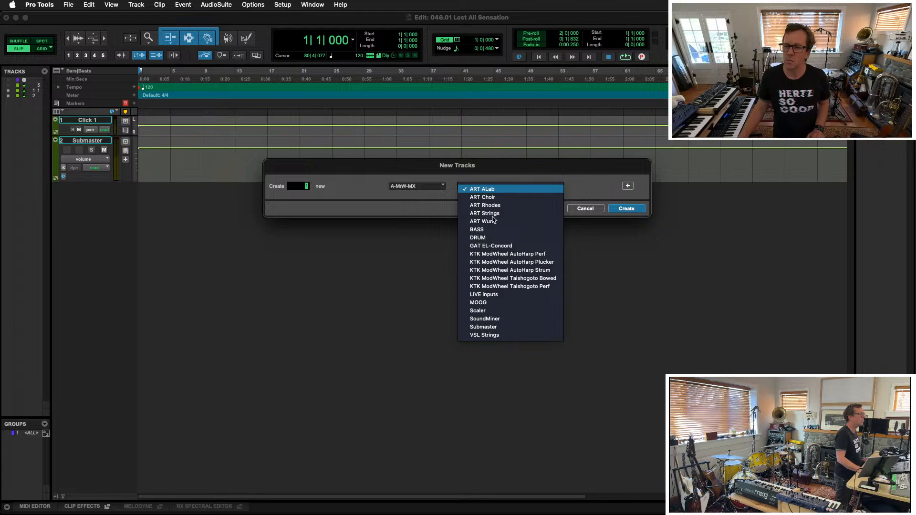
click(483, 294)
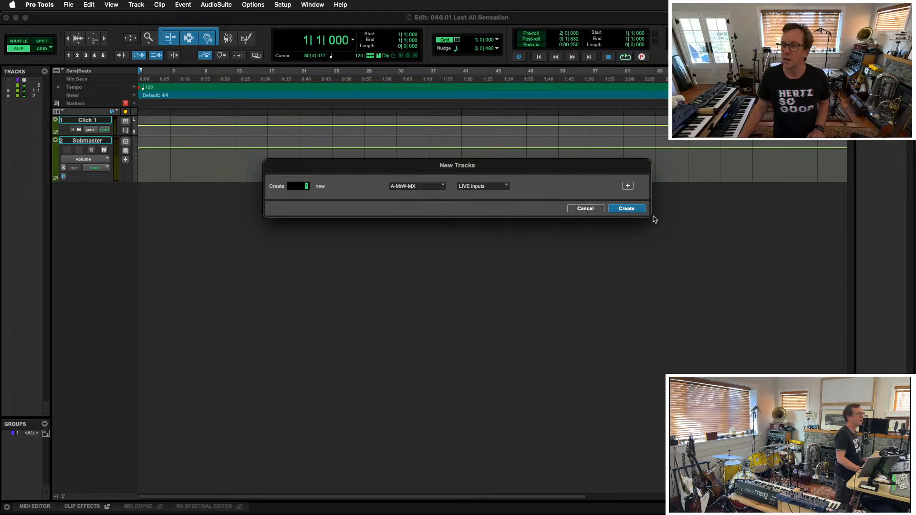
click(620, 208)
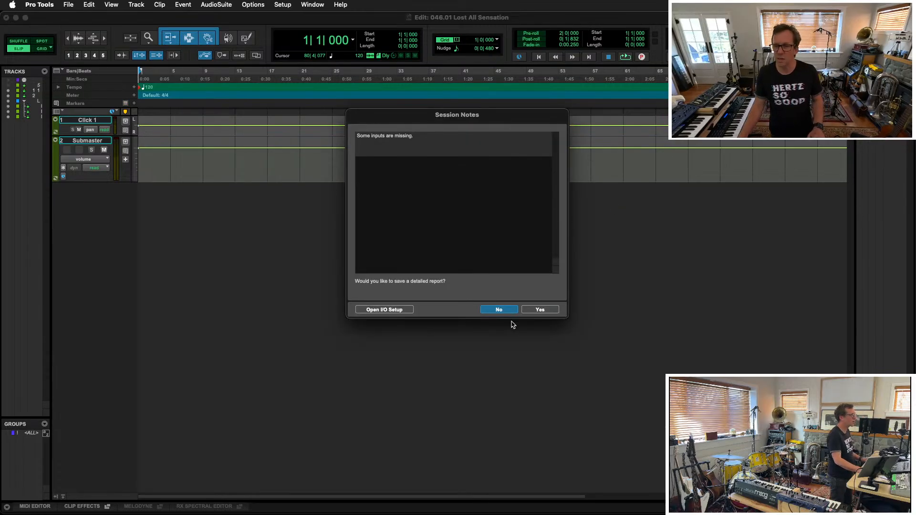
click(499, 310)
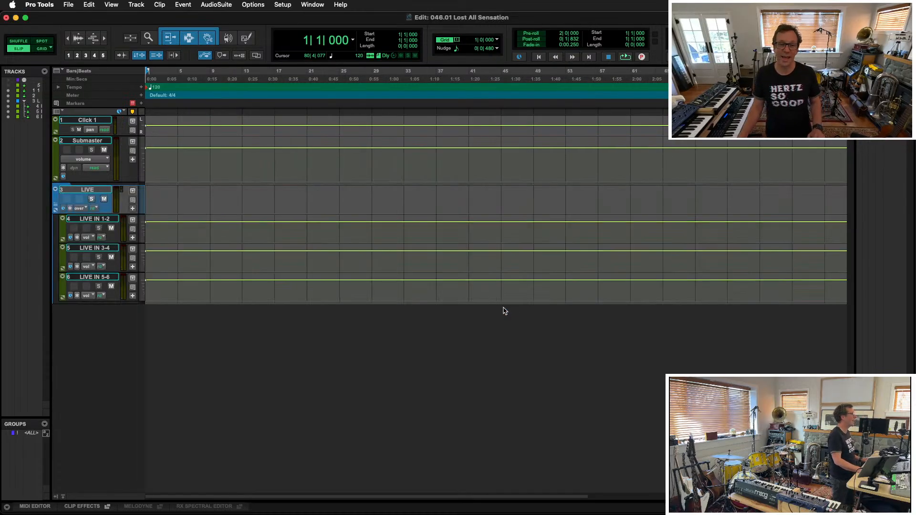
In the mixer, assign Pro Tools Audio Bridge 6 inputs 1-2, 3-4 and 5-6 to the three matching LIVE IN tracks
key(super+equal)
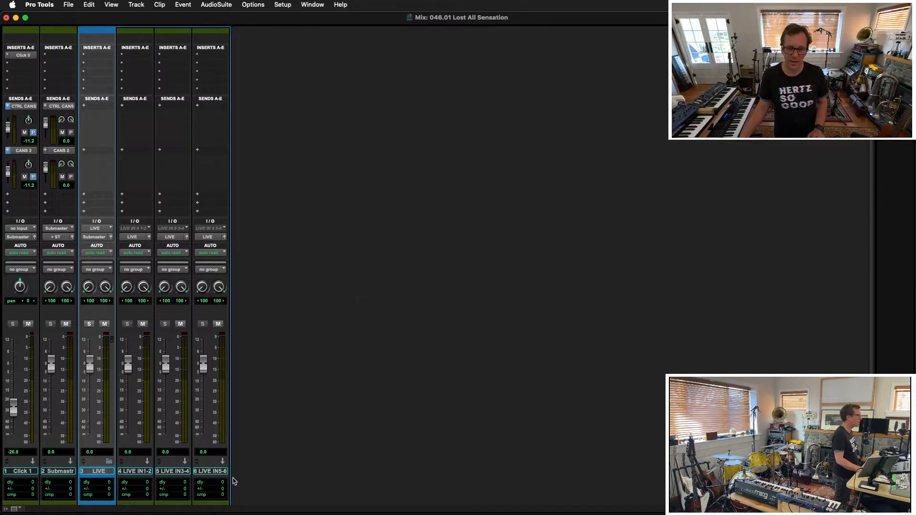
click(175, 473)
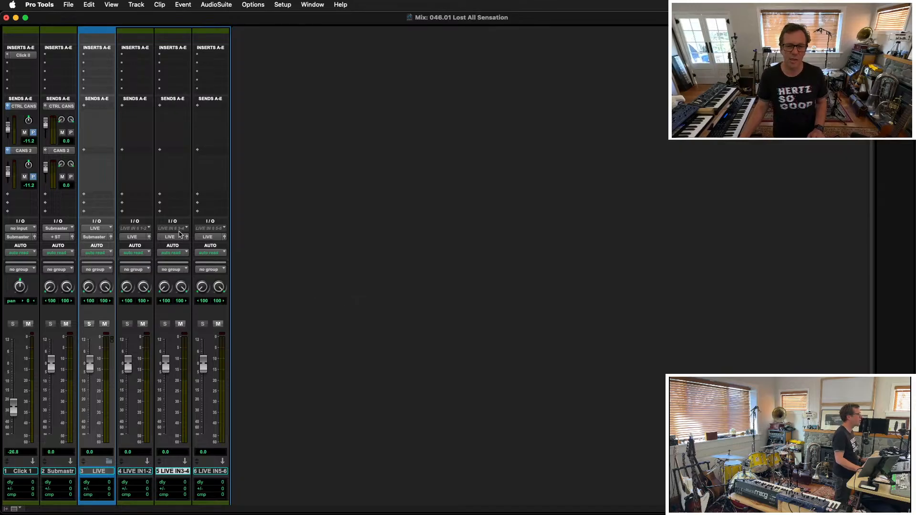
click(144, 229)
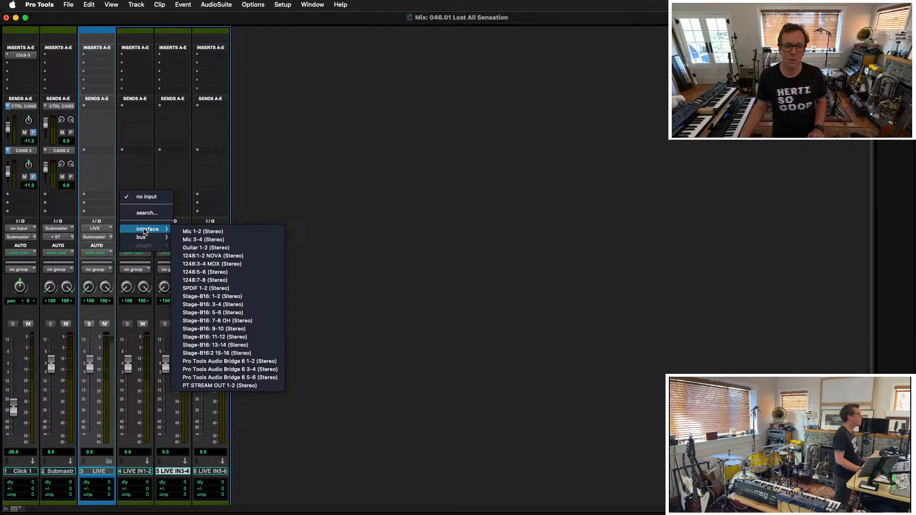
click(273, 364)
click(174, 229)
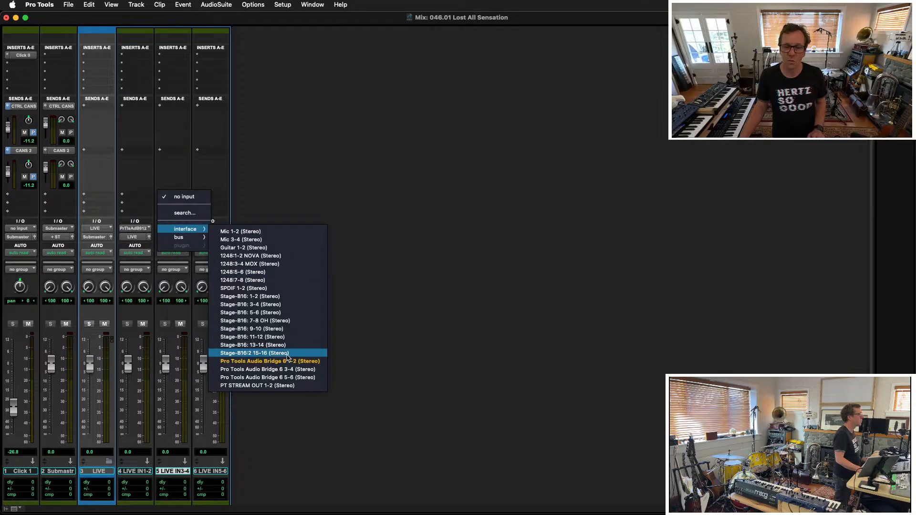
click(286, 370)
click(212, 230)
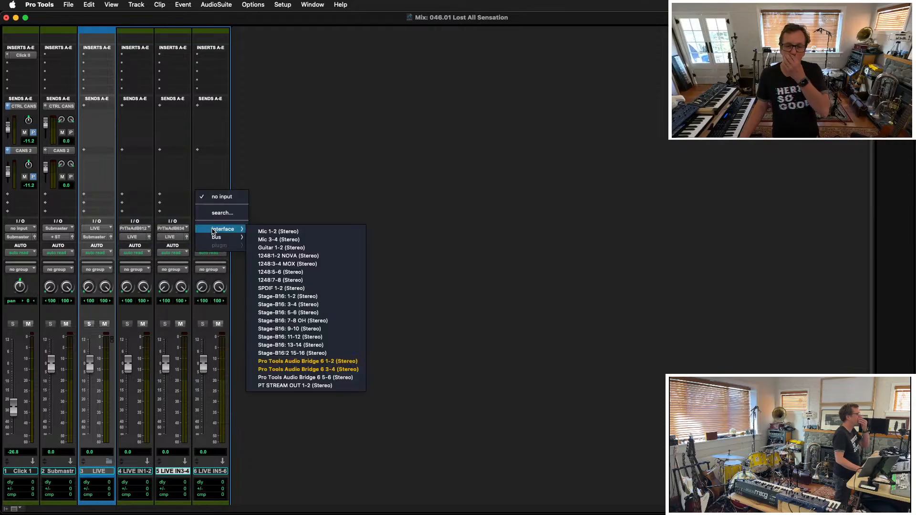
click(336, 377)
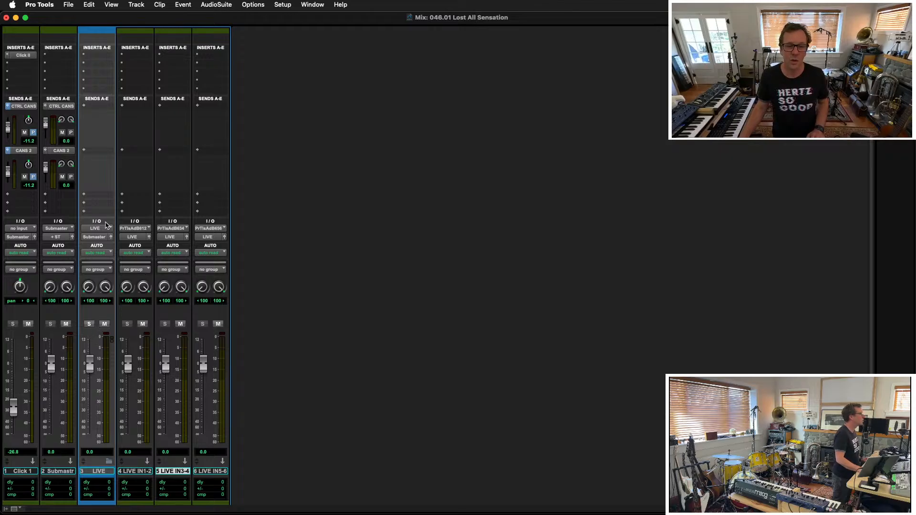
click(138, 472)
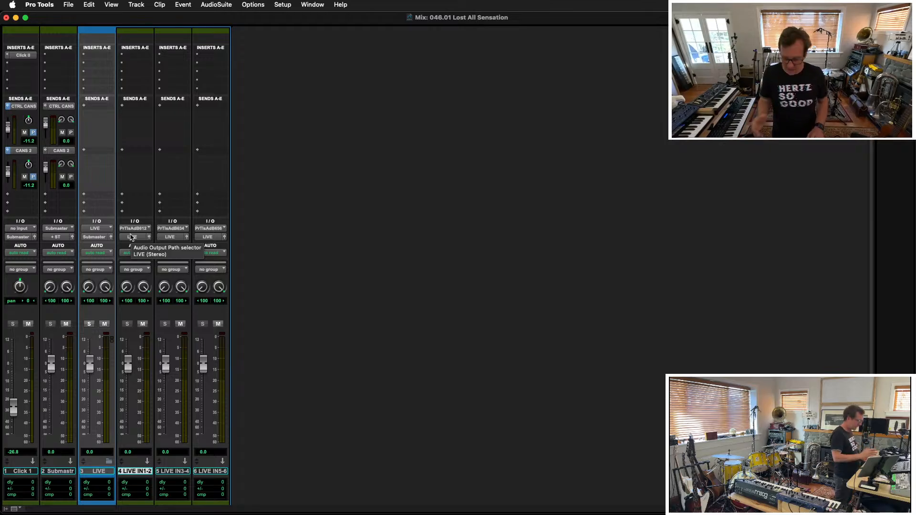
key(super+equal)
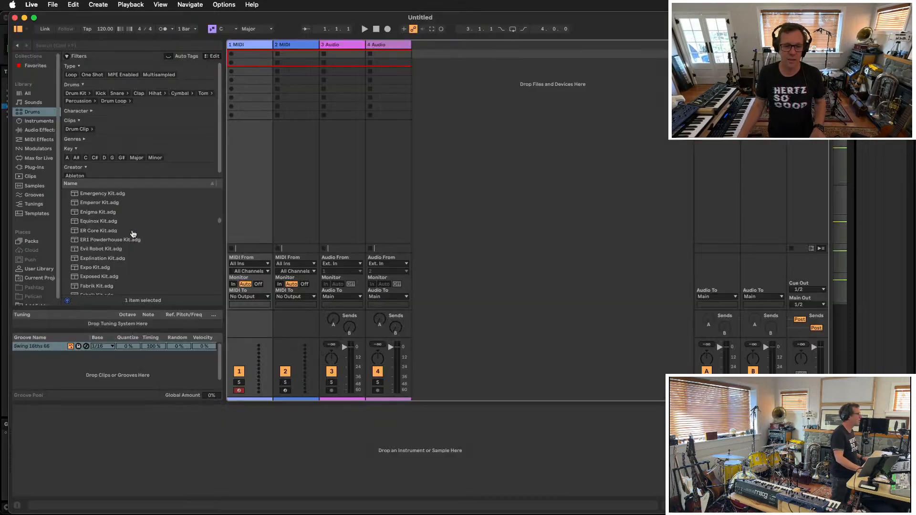
Switch to Ableton Live and preview the Equinox Kit and ER Core Kit drum presets
key(super+Tab)
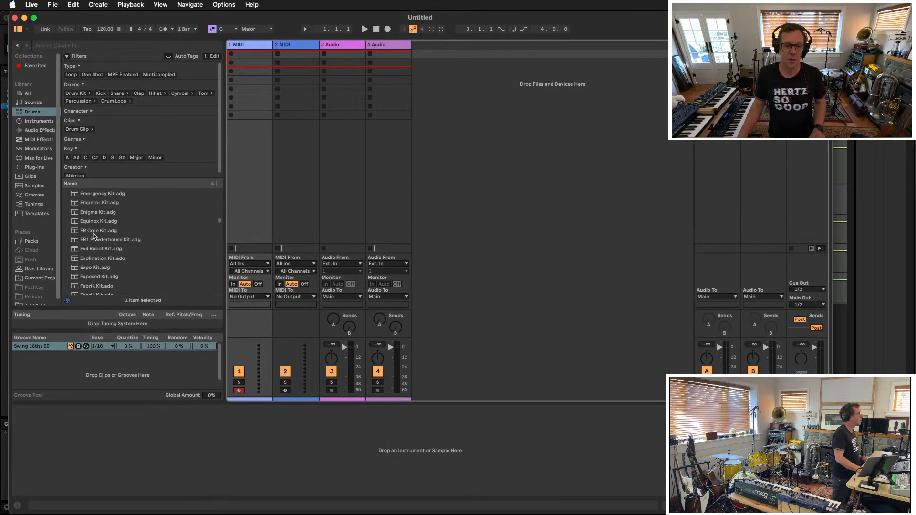
click(92, 224)
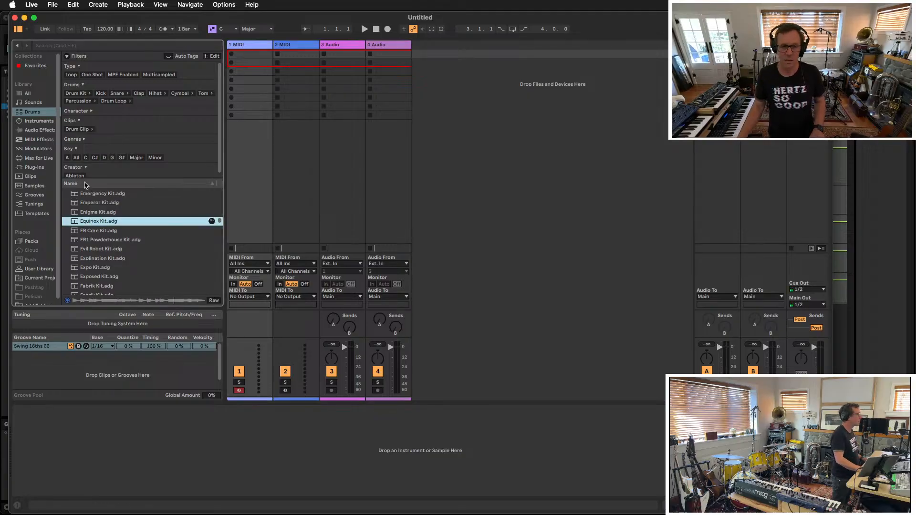
click(97, 233)
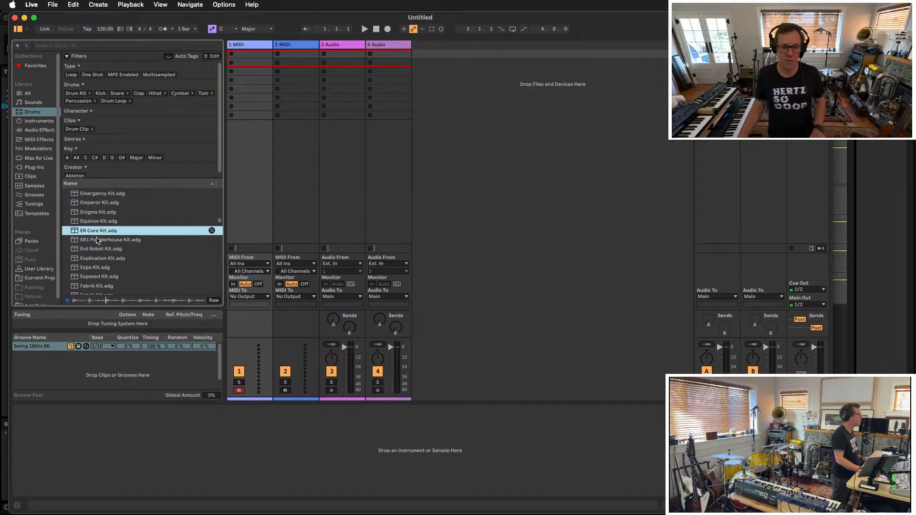
Set Live's audio output device to Pro Tools Audio Bridge 6 (6 In, 6 Out) and enable Link
click(808, 290)
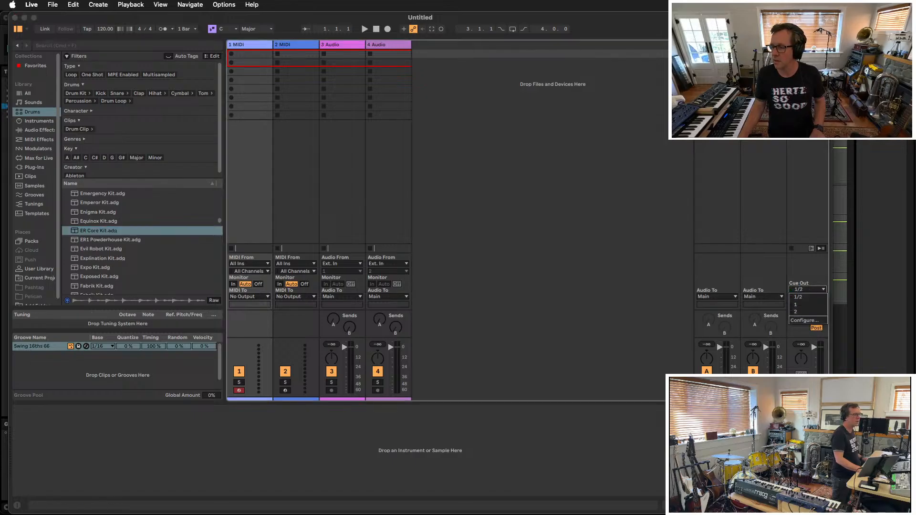
click(830, 299)
click(808, 304)
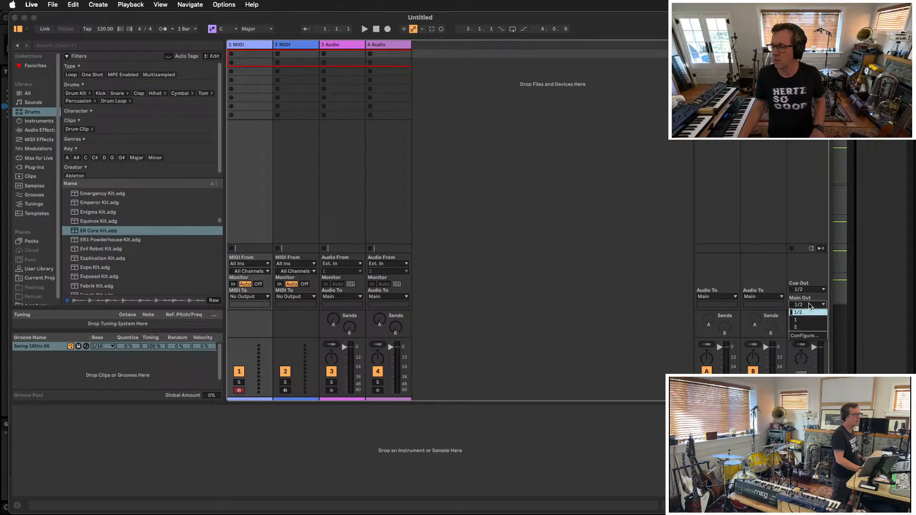
click(805, 336)
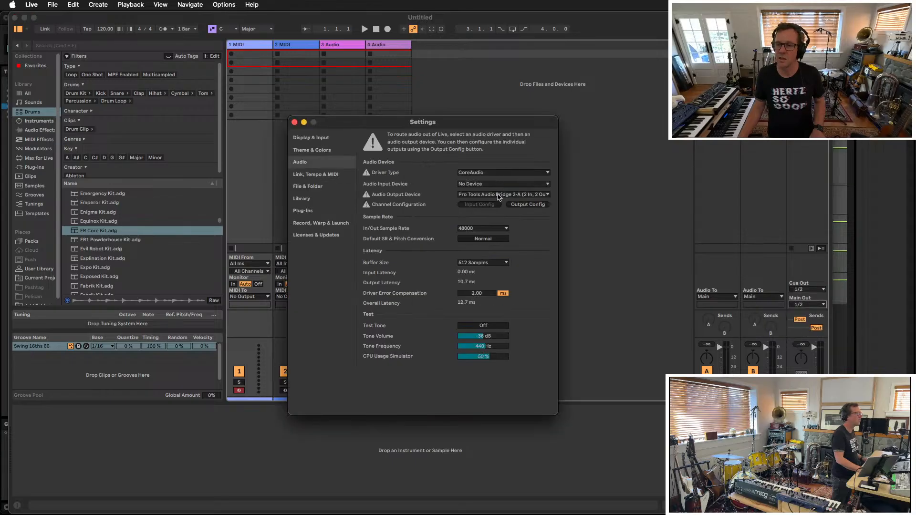
click(505, 196)
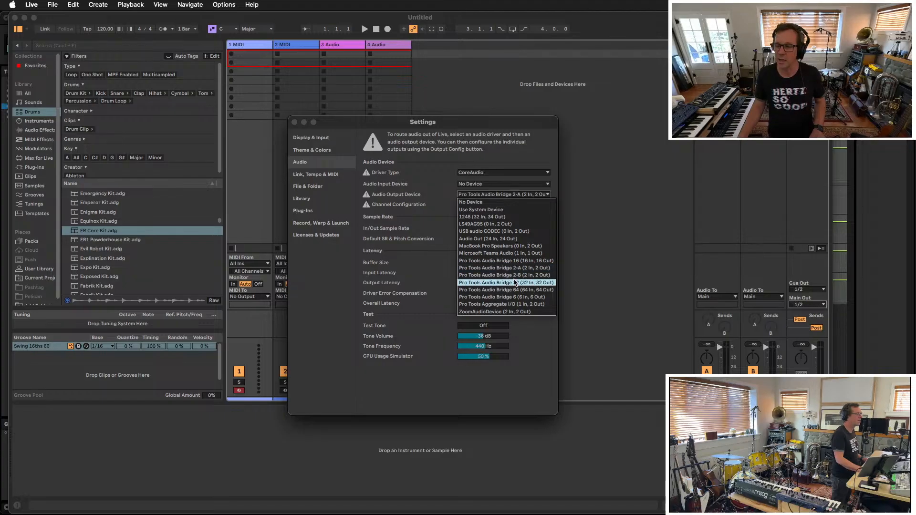
click(549, 298)
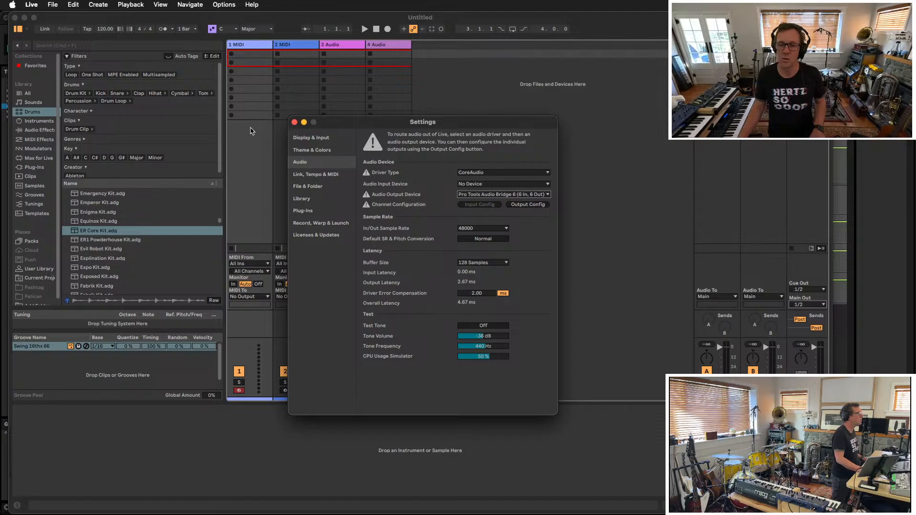
click(294, 122)
click(45, 29)
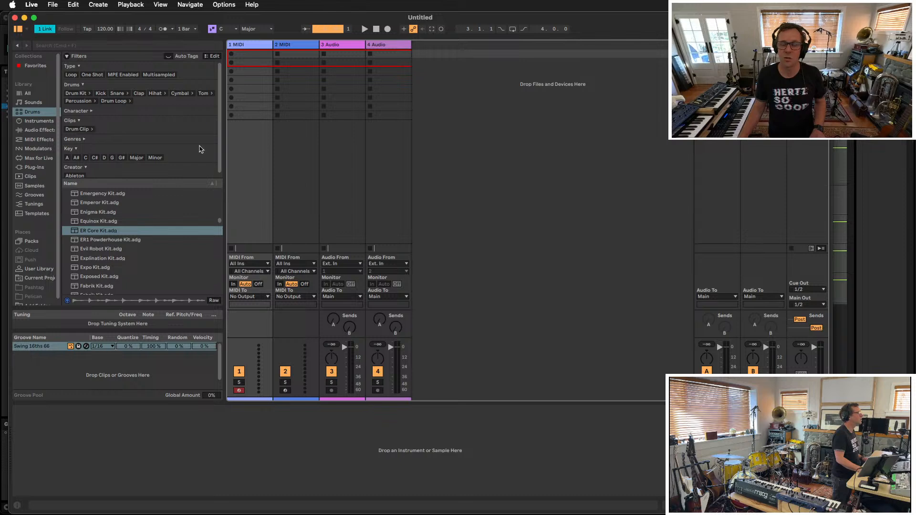
Audition more drum kits in Live's Drums library, including ER1 Powderhouse, Taka Vibe, Taka Spike, Taka School and Telemark Kit
click(108, 241)
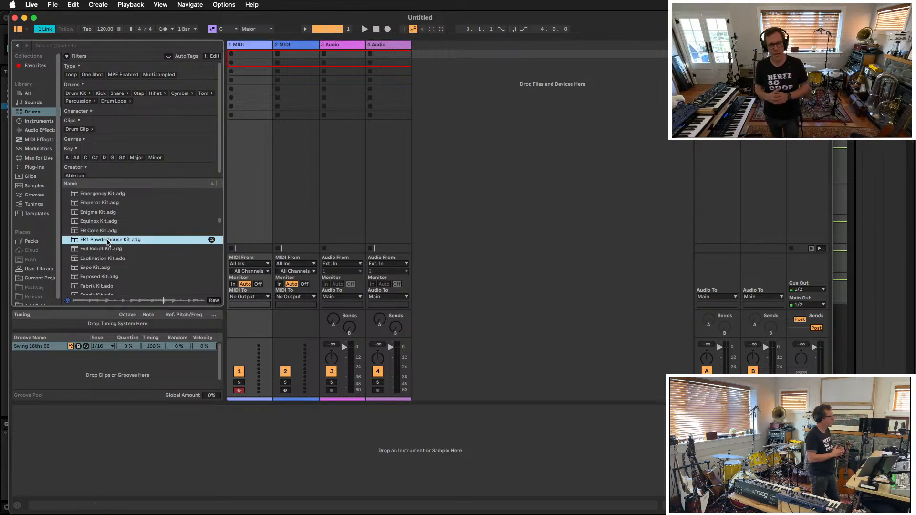
scroll(114, 239, down, 15)
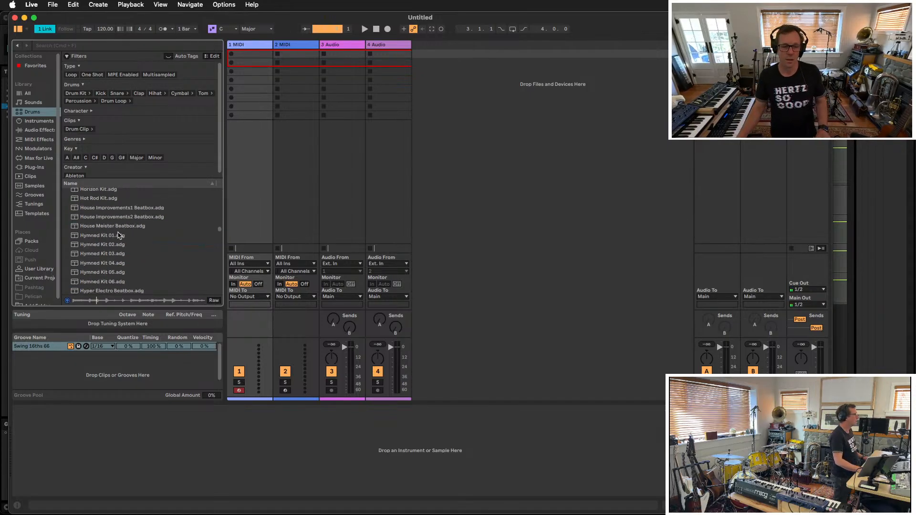
click(119, 235)
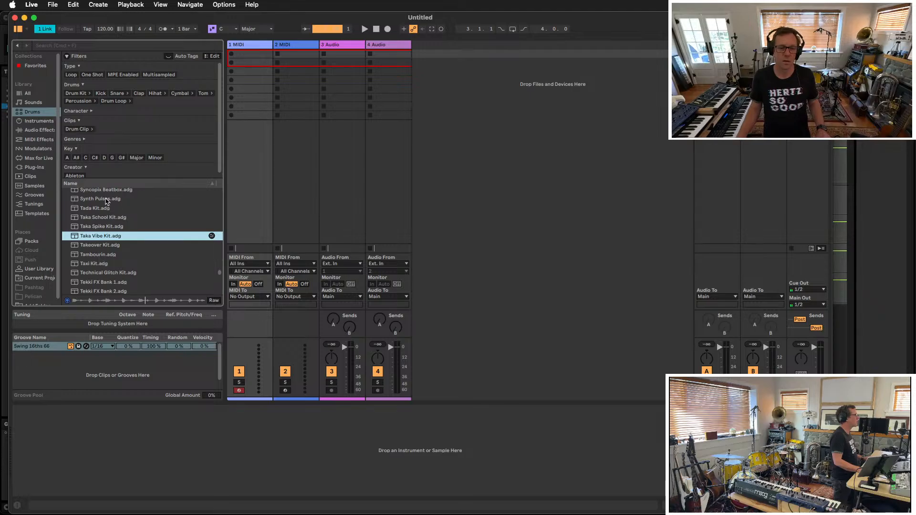
click(100, 226)
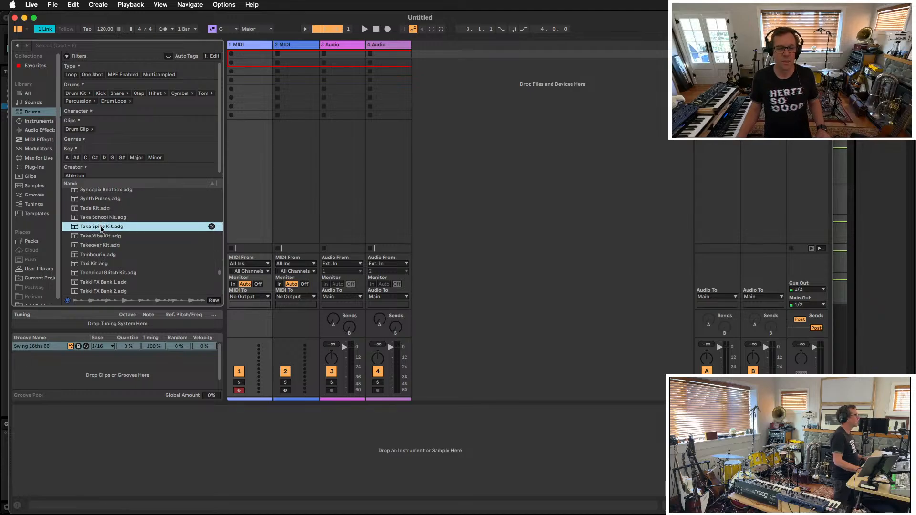
click(101, 217)
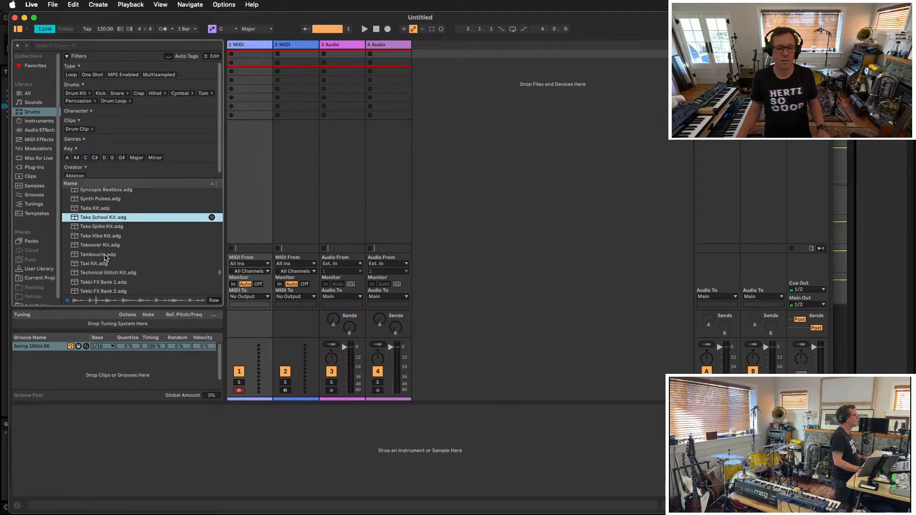
scroll(106, 256, down, 3)
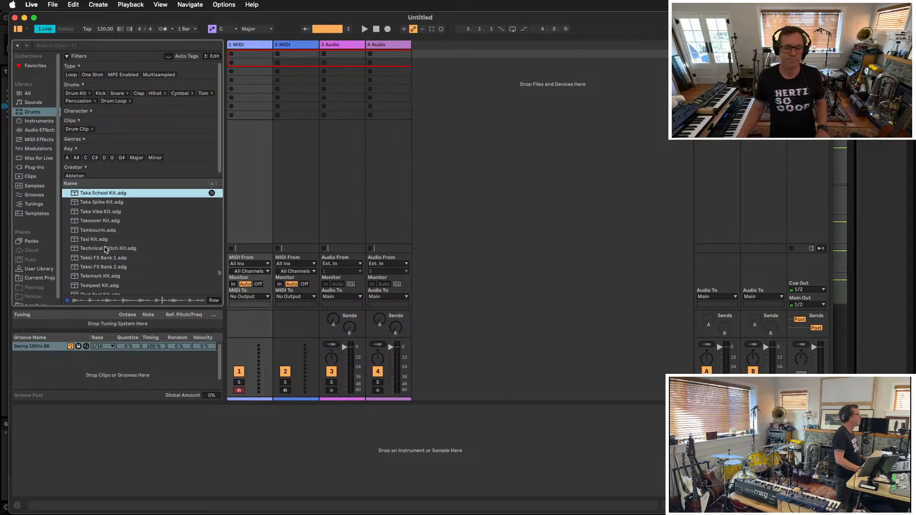
scroll(106, 250, down, 1)
click(100, 257)
key(Down)
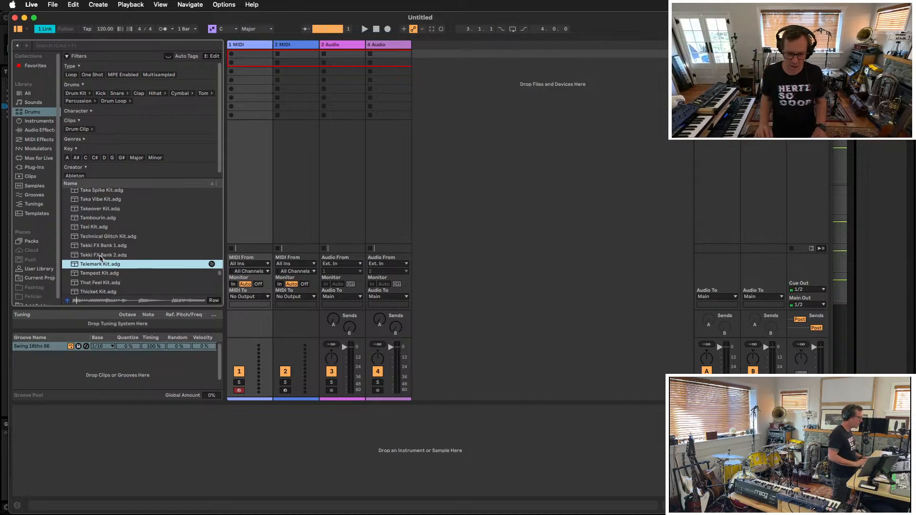
key(super+Tab)
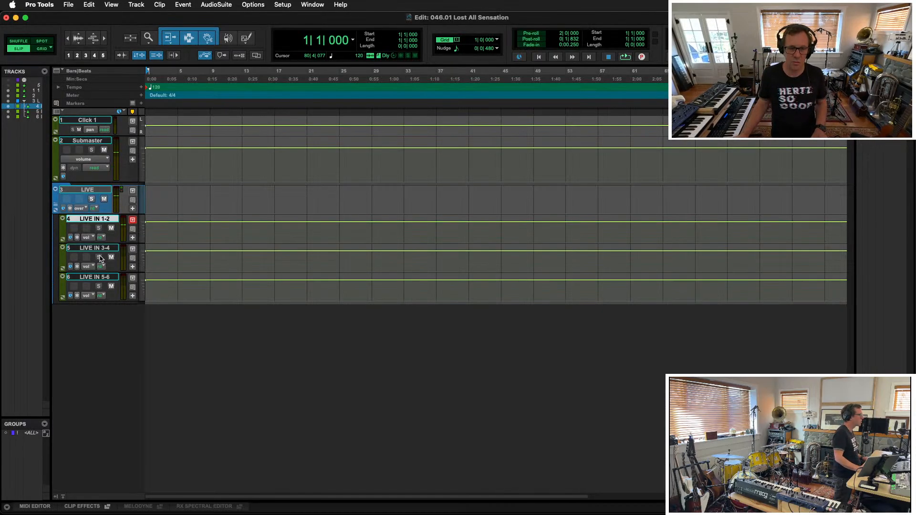
key(super+Tab)
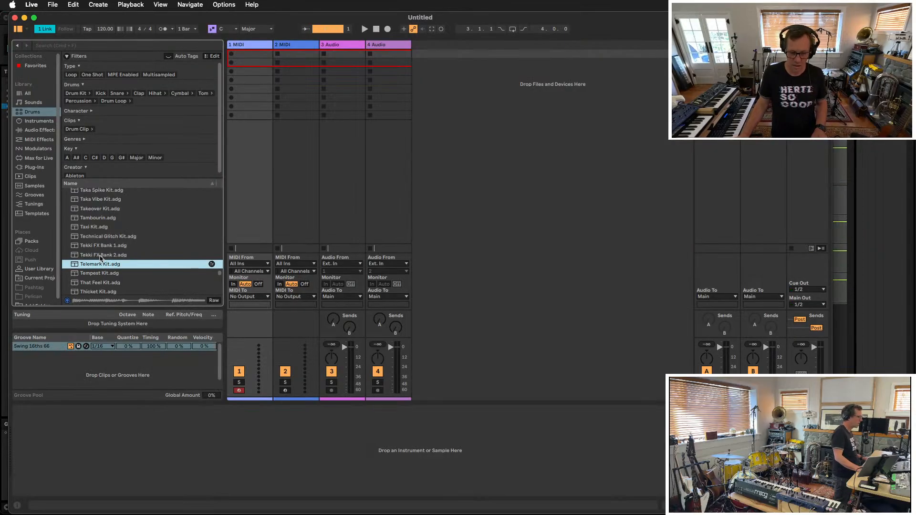
Preview the Tempest Kit, load it onto the 1 MIDI track and lower that track's volume to -7.0 dB
key(Down)
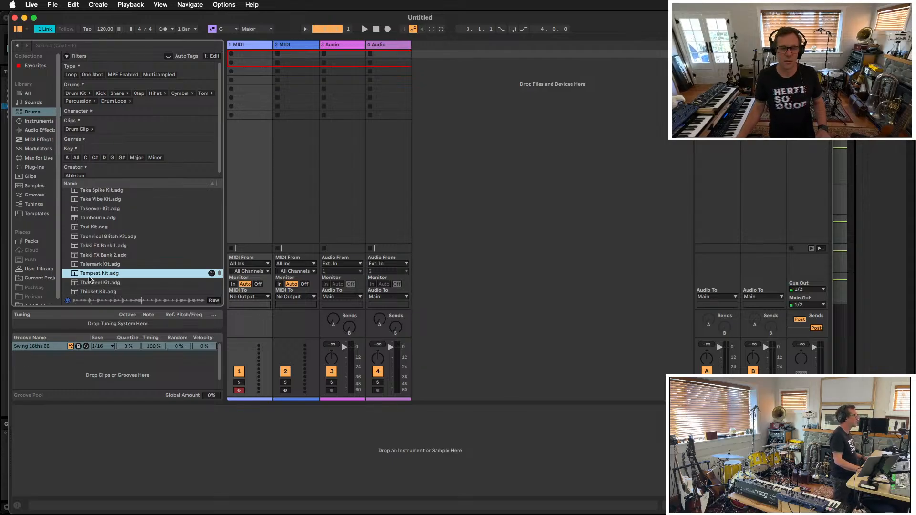
drag(89, 275, 246, 160)
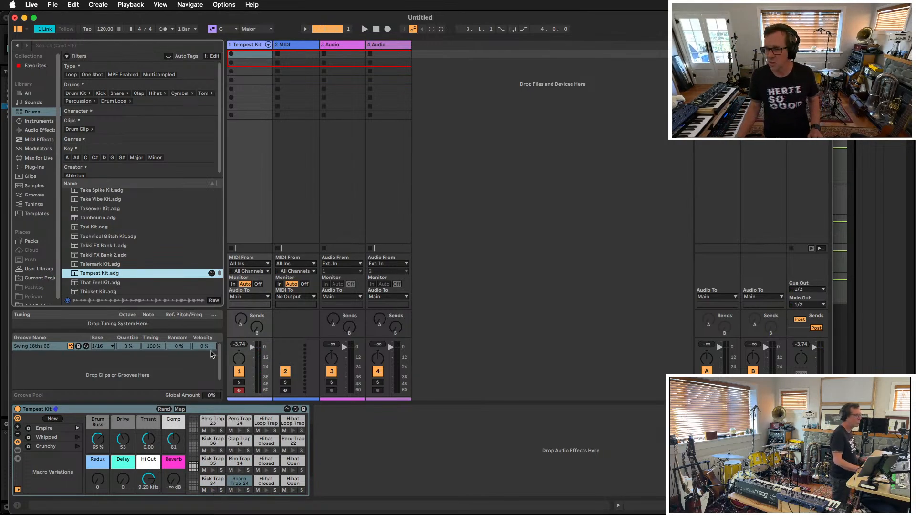
click(252, 348)
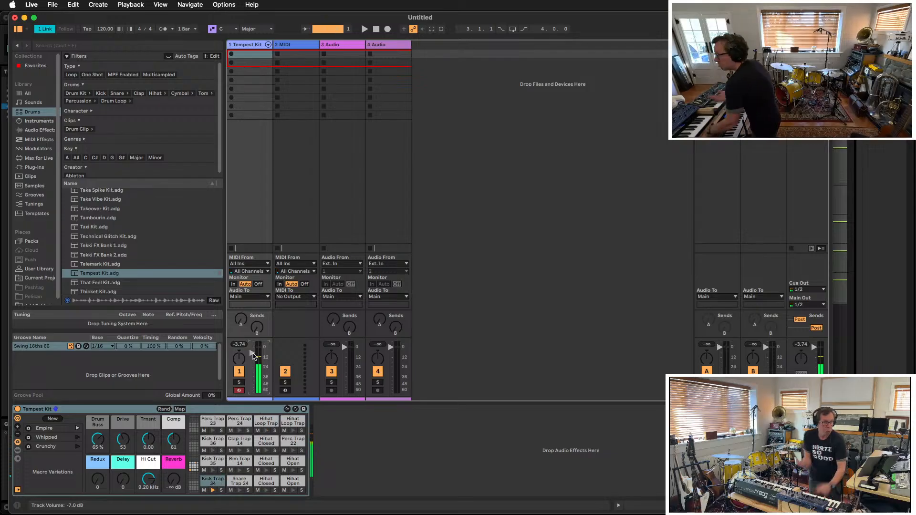
key(super+equal)
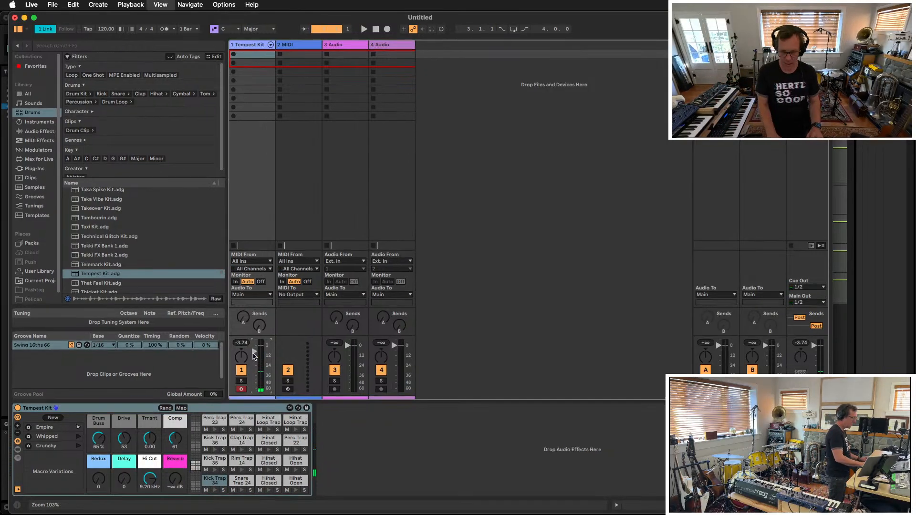
Switch to Pro Tools and briefly run playback from bar 1 to hear the click
key(super+Tab)
key(space)
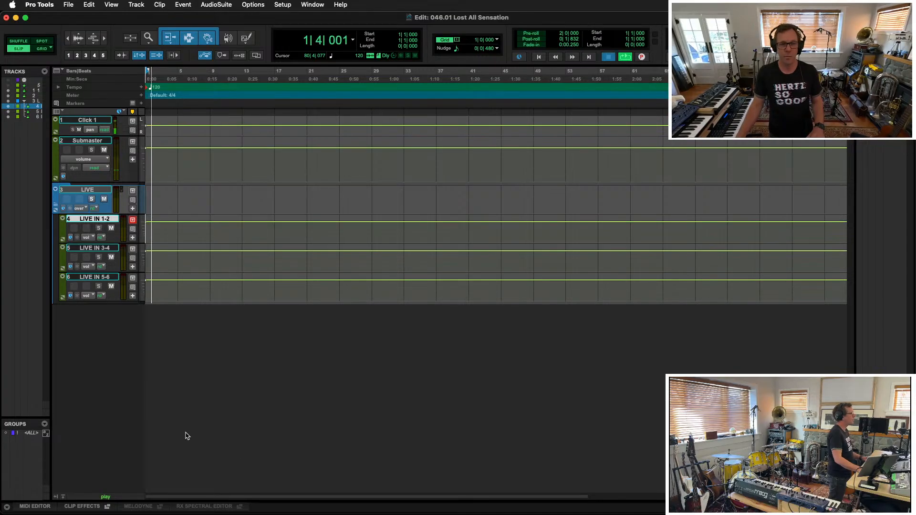
key(space)
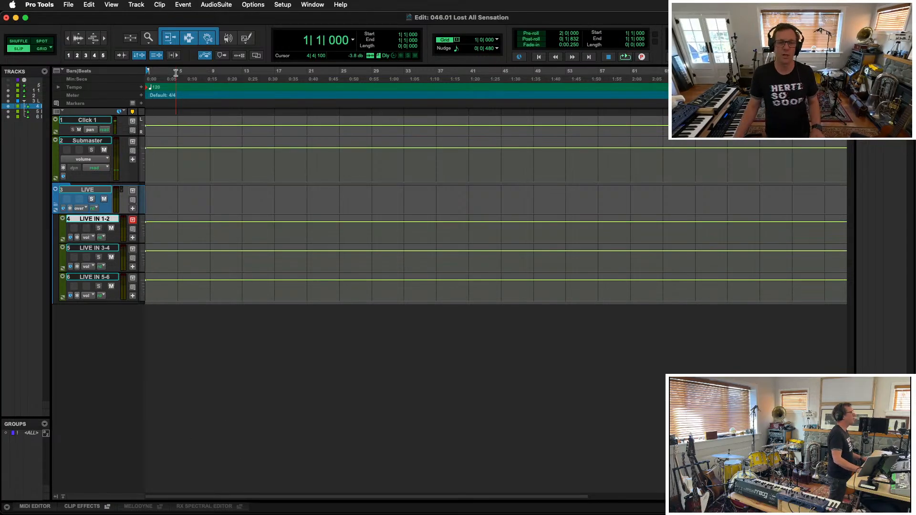
Set the session tempo at bar 1 to 135 BPM
click(141, 87)
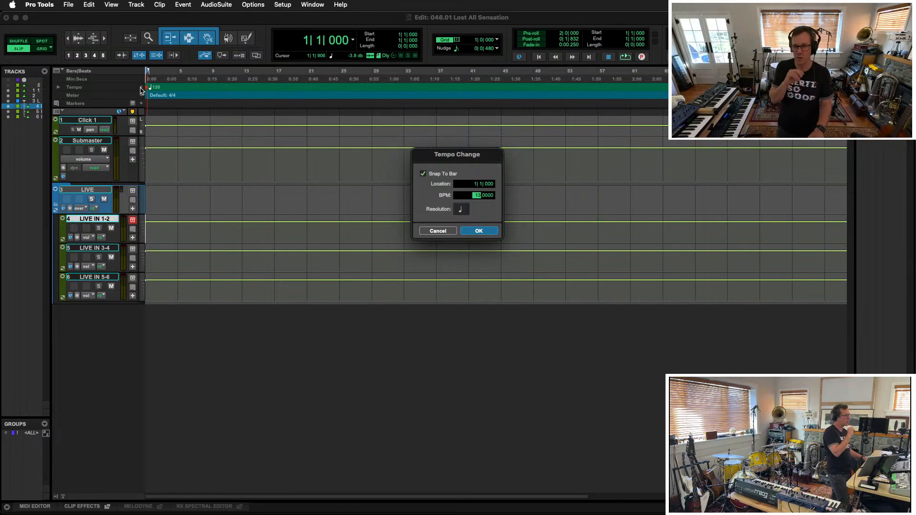
text(135)
key(Return)
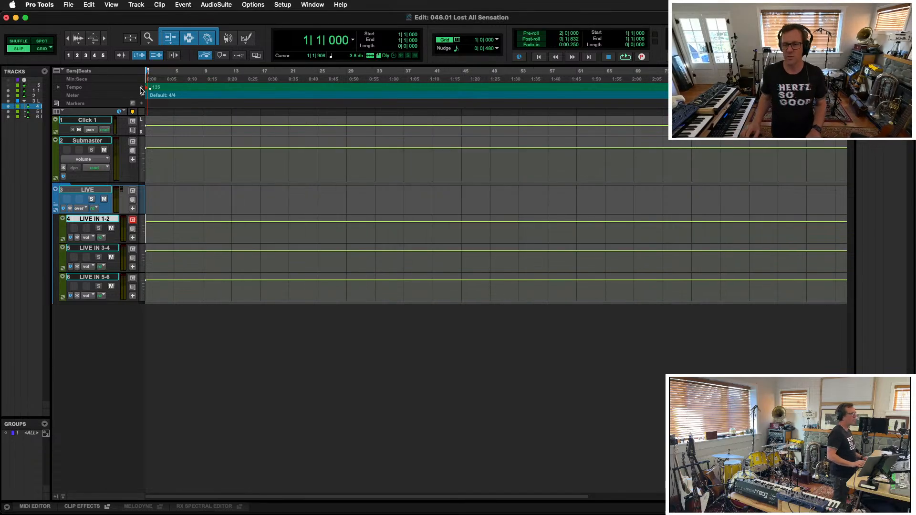
Play the session to monitor the drum kit coming in on LIVE IN 1-2, stop playback, and check the mixer
key(space)
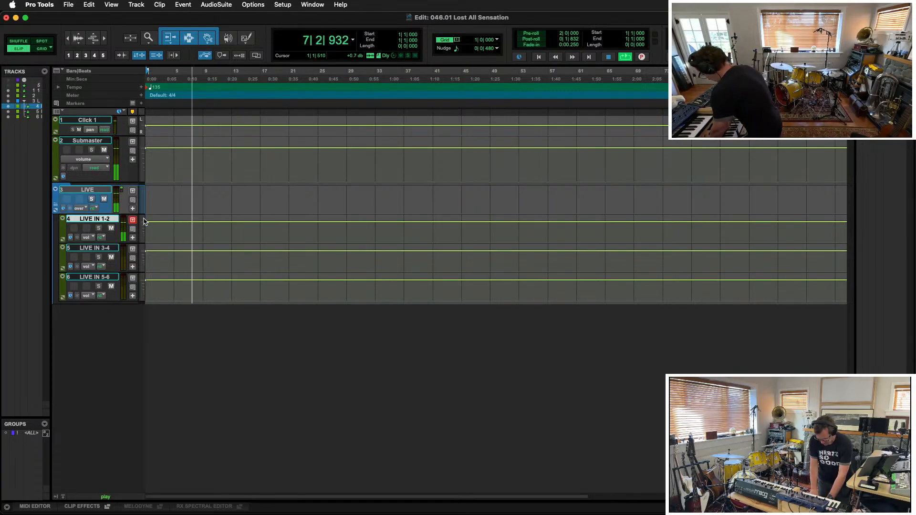
key(space)
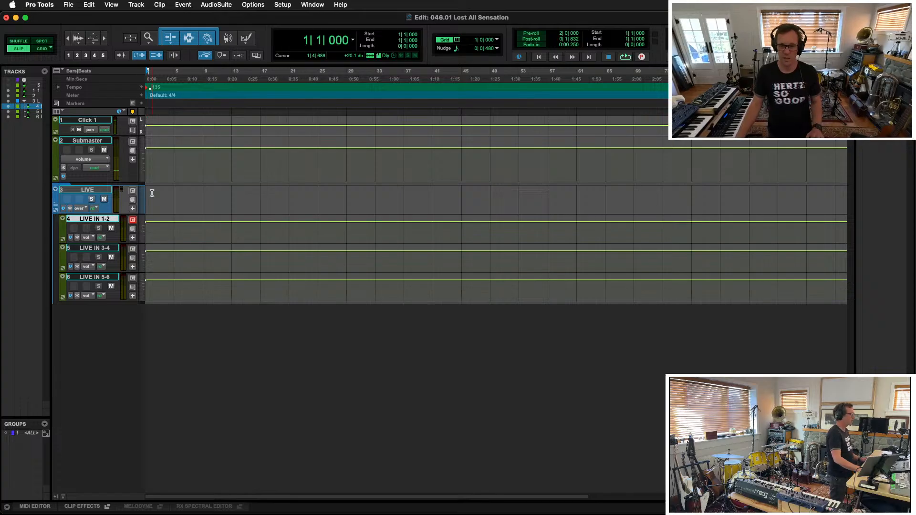
key(super+equal)
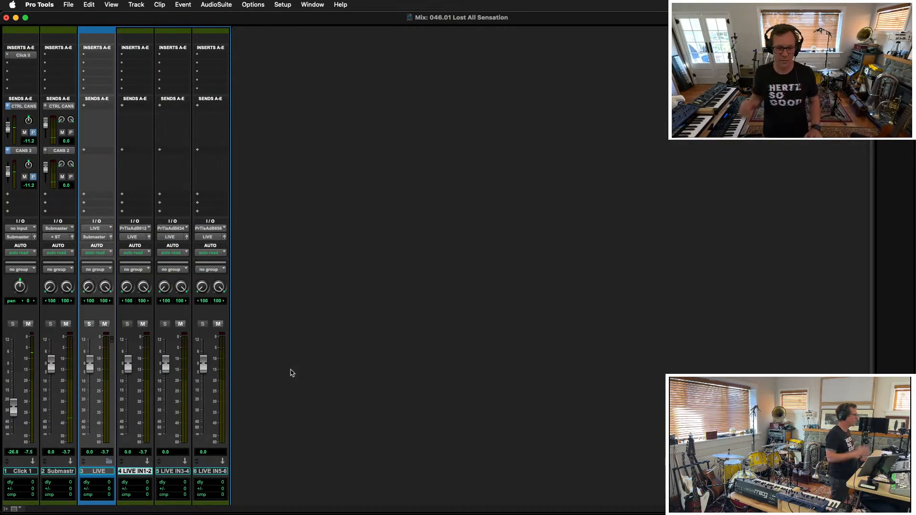
key(super+equal)
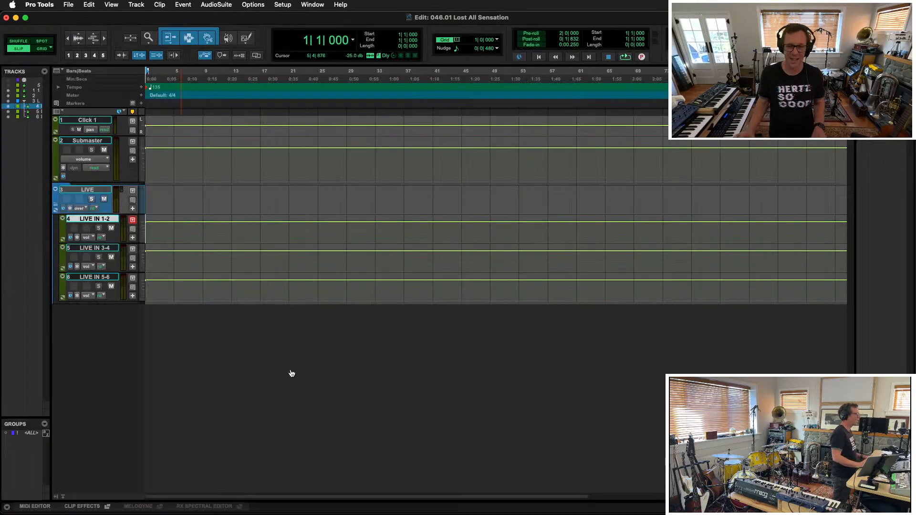
Switch to Ableton Live, create a clip in the Tempest Kit track's first slot and open it for note editing
key(super+Tab)
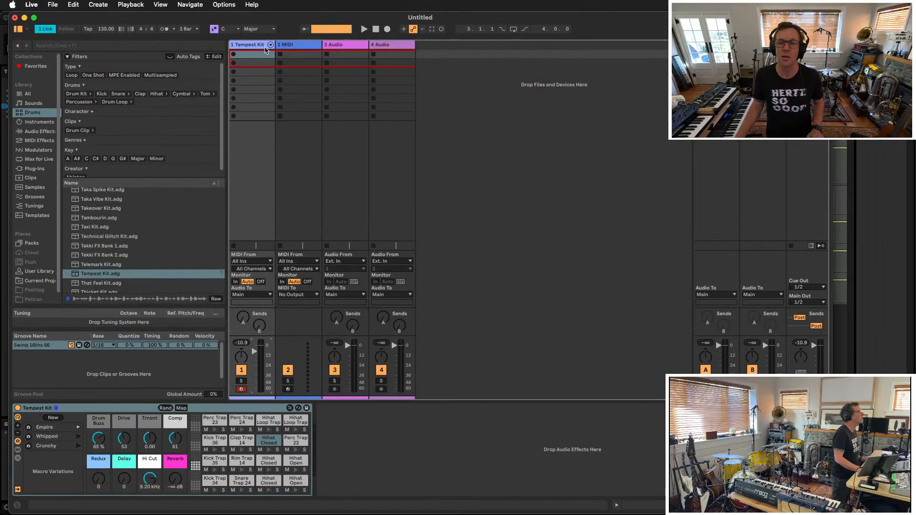
click(233, 55)
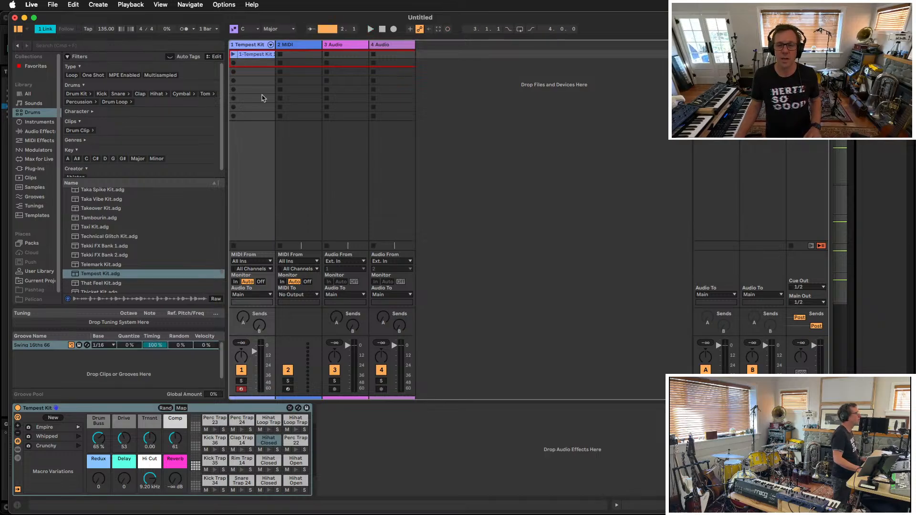
click(261, 55)
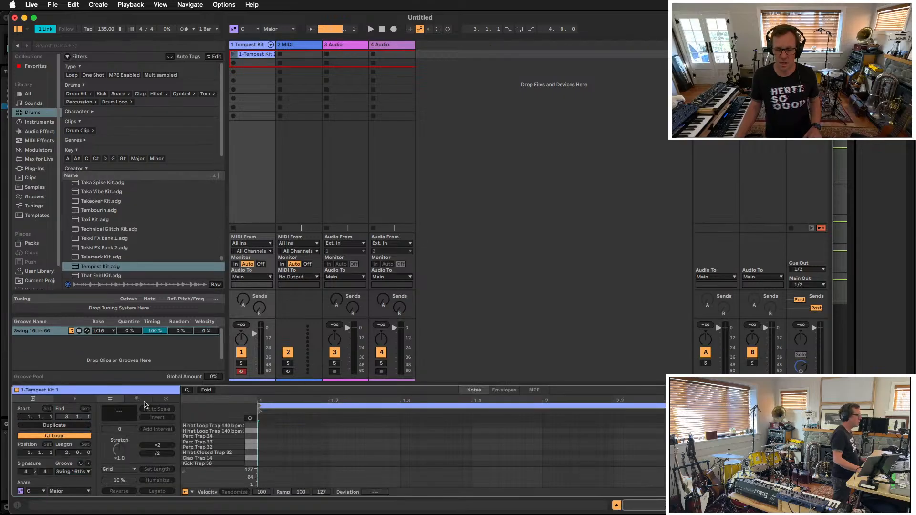
Shorten the Tempest Kit clip's loop to one bar and place Kick Trap 34 notes on all four beats
scroll(189, 462, down, 5)
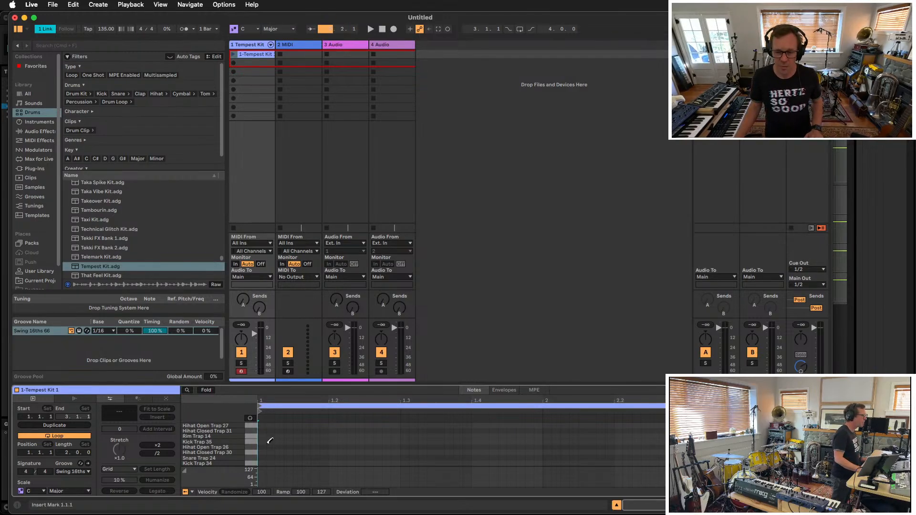
click(264, 462)
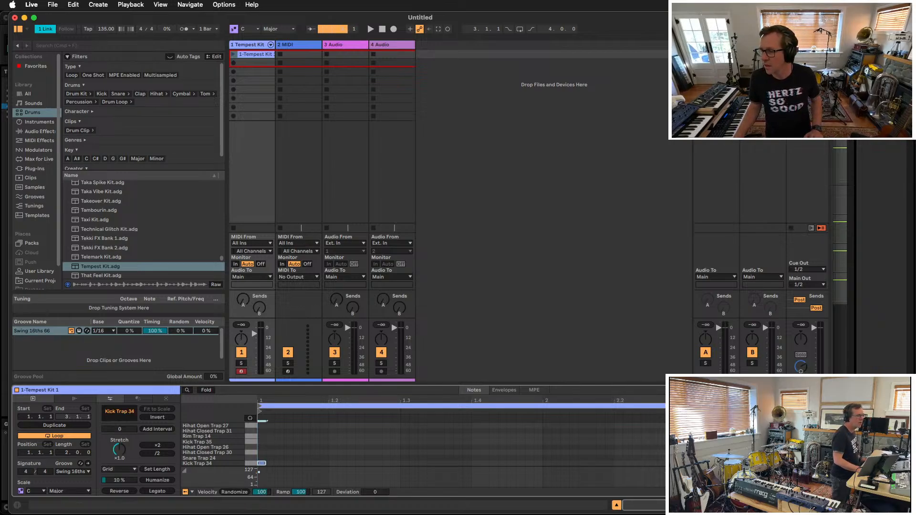
key(super+a)
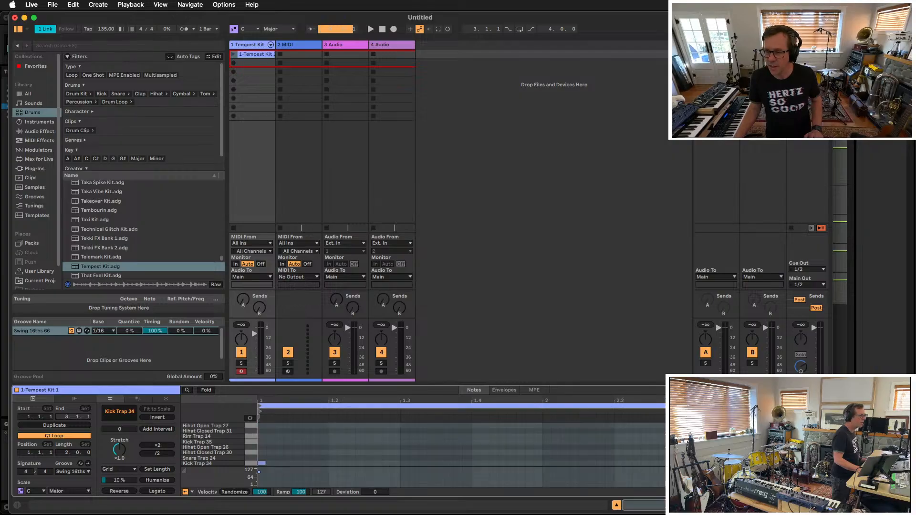
drag(685, 404, 544, 396)
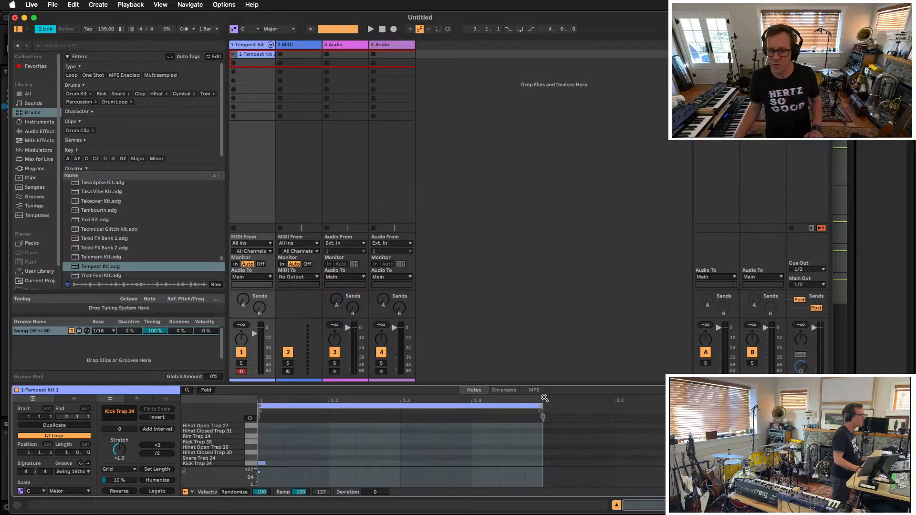
click(335, 462)
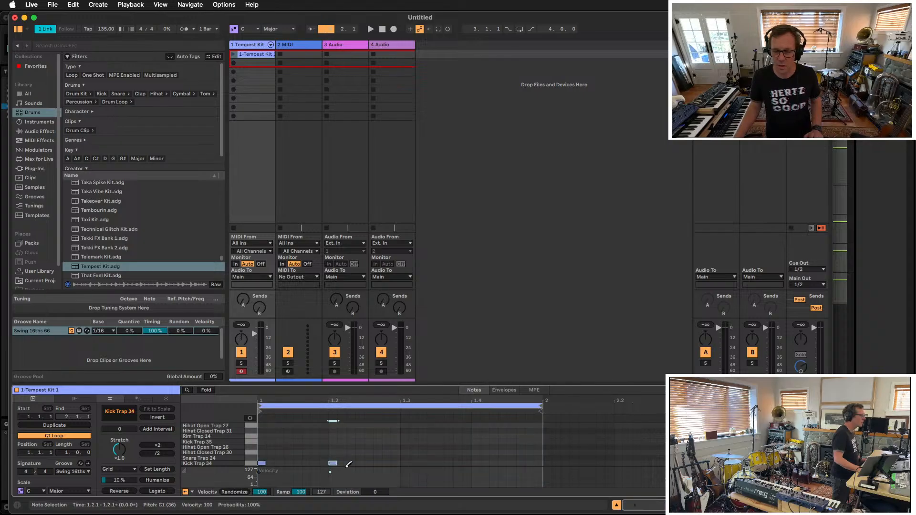
click(406, 462)
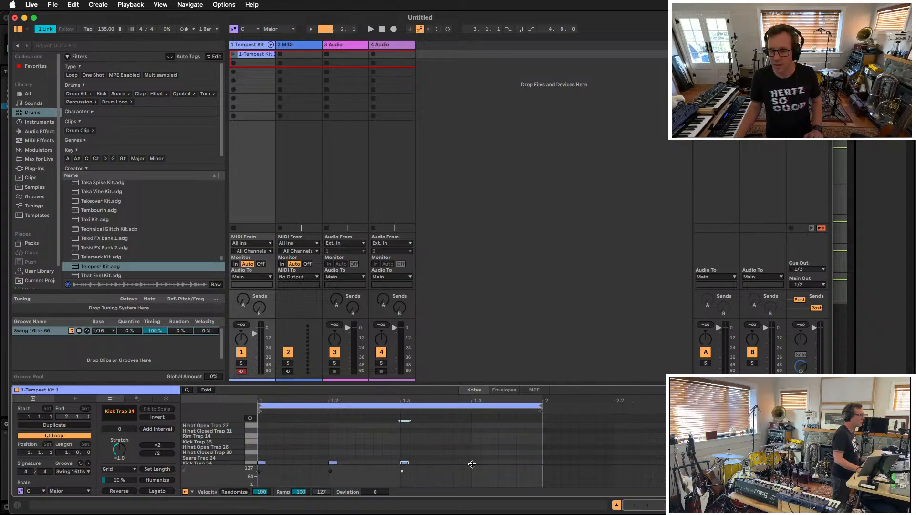
click(476, 462)
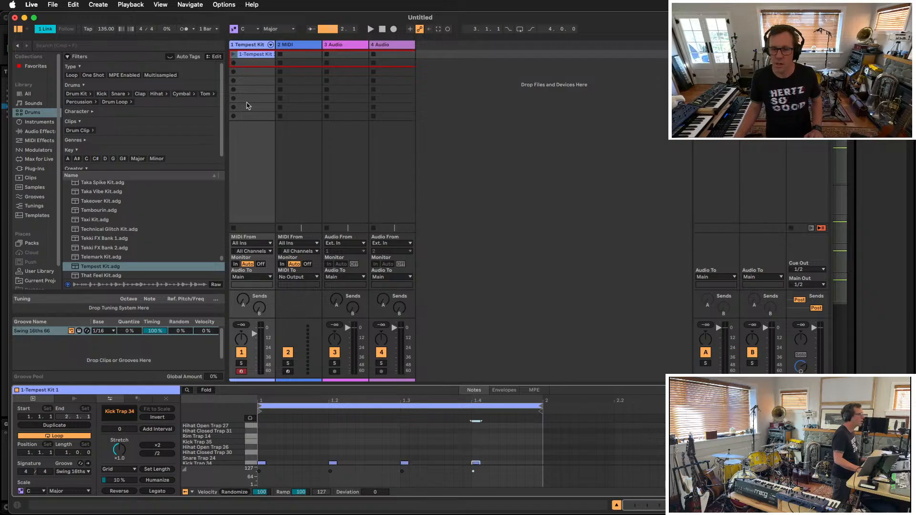
Launch the Tempest Kit clip and switch to Pro Tools while it plays
click(233, 54)
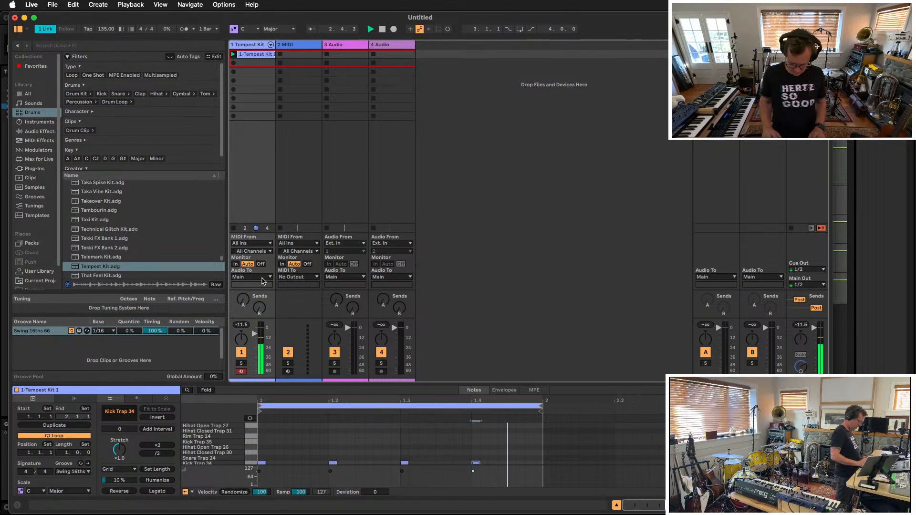
key(super+Tab)
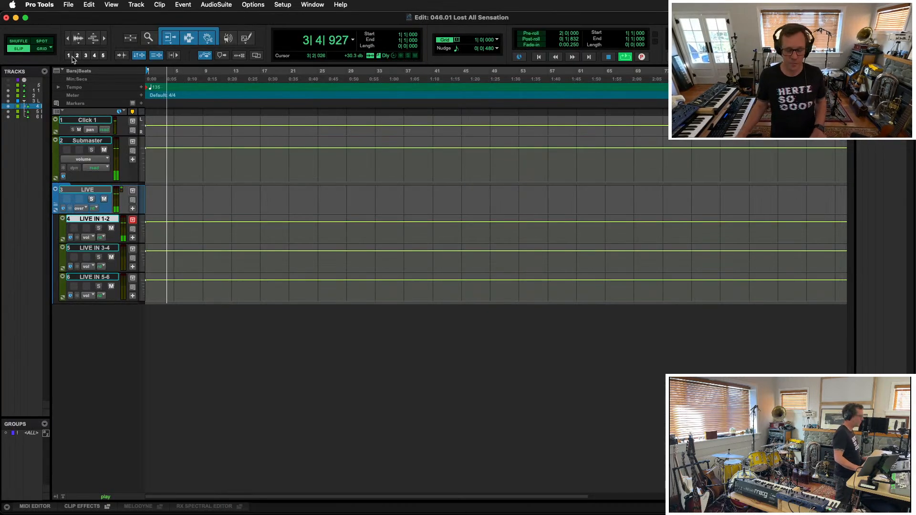
Show the mixer, mute the Click 1 track and turn off pre-fader on its CTRL CANS and CANS 2 sends
key(super+equal)
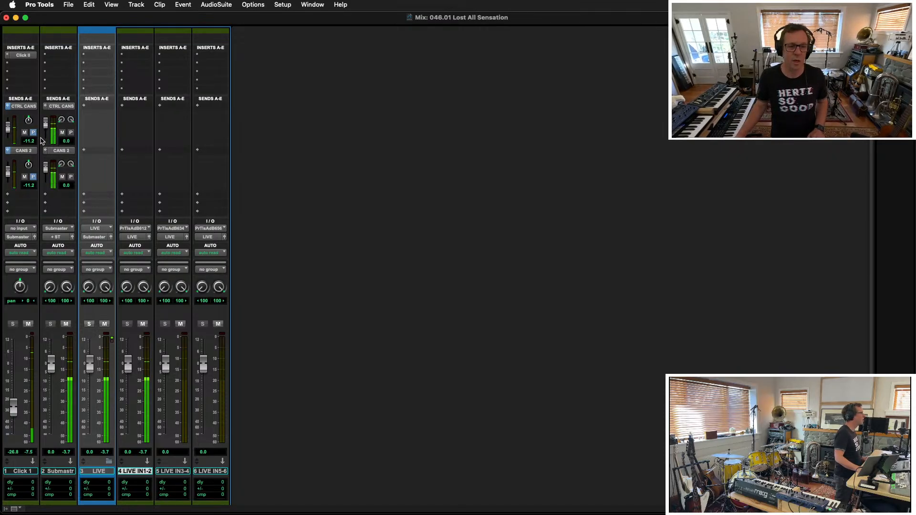
click(29, 324)
click(33, 132)
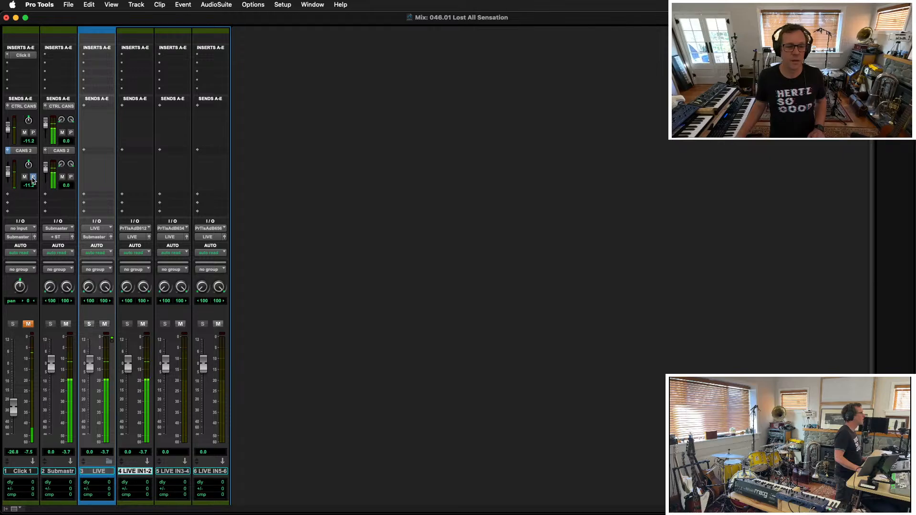
click(33, 178)
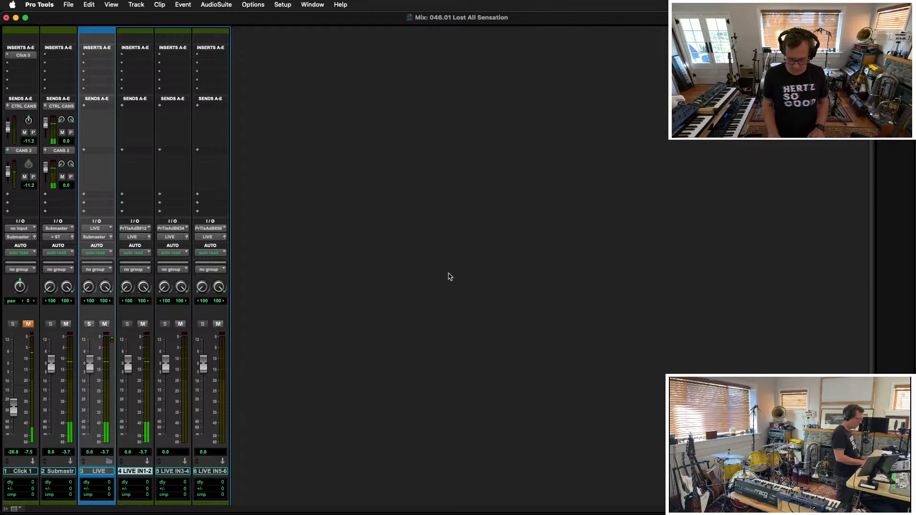
Switch to Ableton Live, audition kit sounds and place four Hihat Closed Trap 30 notes between the kicks in the Tempest Kit clip
key(super+Tab)
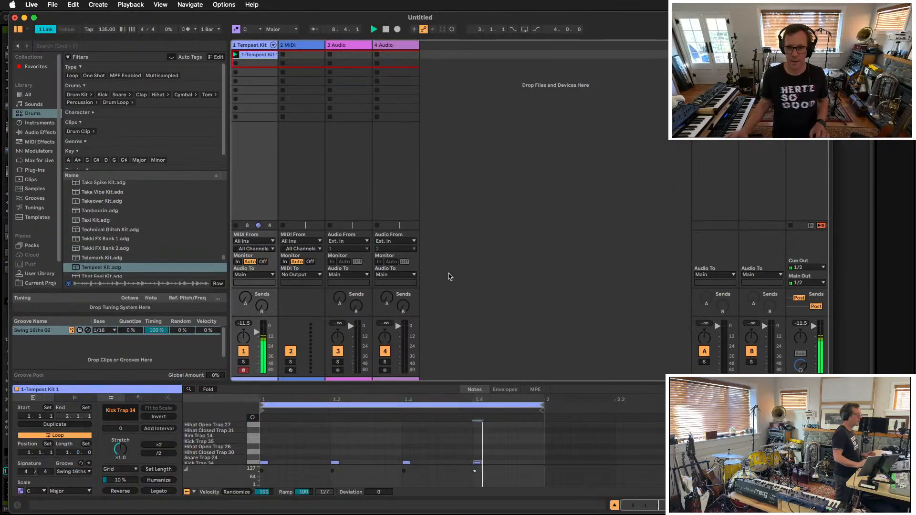
click(209, 452)
click(252, 454)
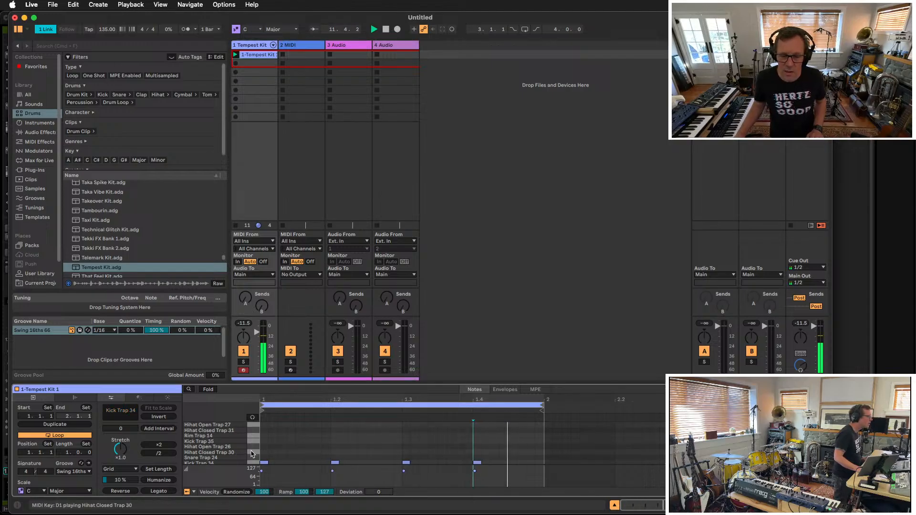
drag(229, 453, 248, 459)
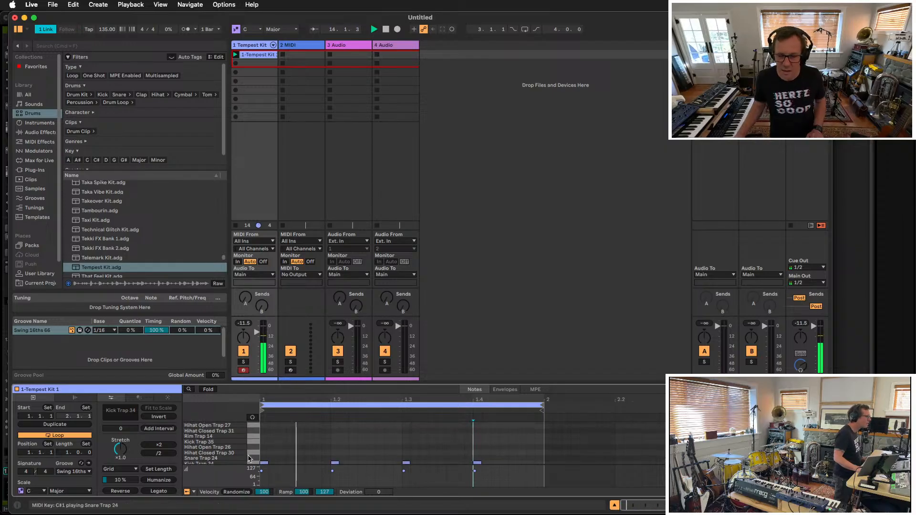
click(290, 447)
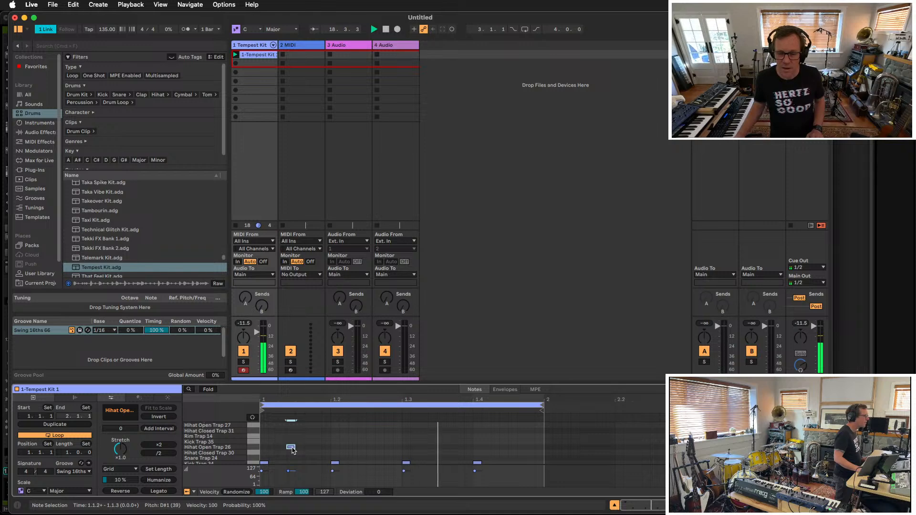
drag(292, 449, 291, 452)
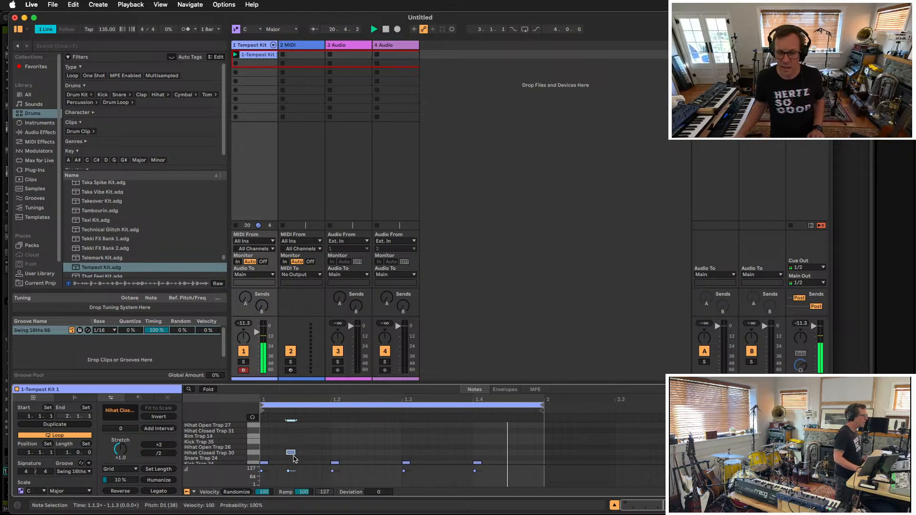
drag(294, 455, 515, 455)
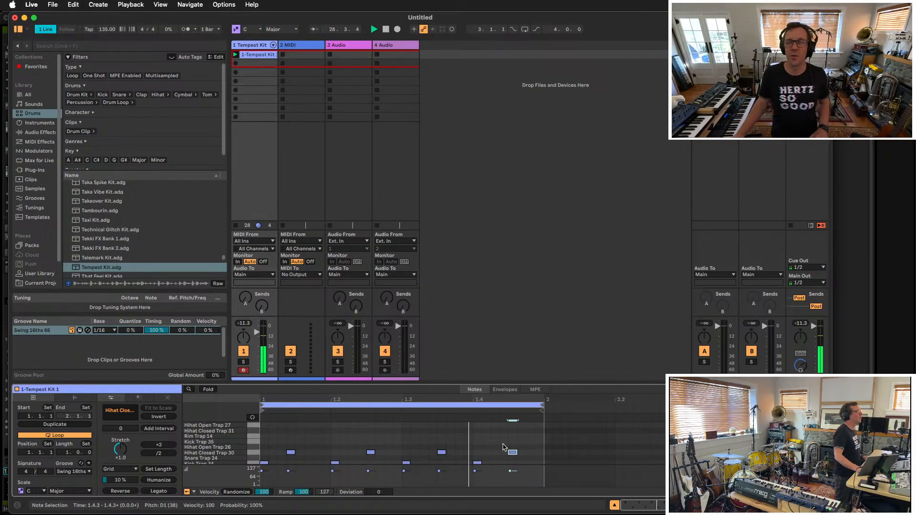
Set the global launch quantization to 1/4 and move the Tempest Kit clip's first closed hi-hat note onto the off-beat of beat one
click(559, 233)
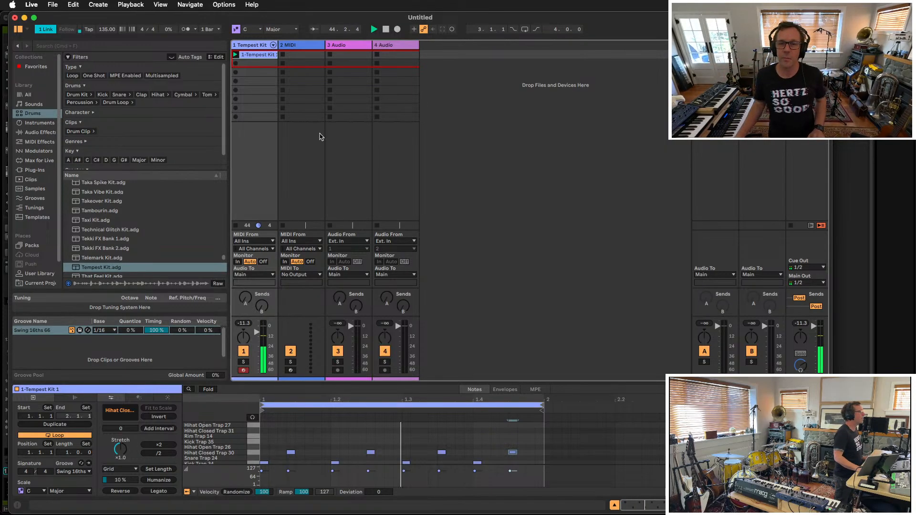
click(467, 180)
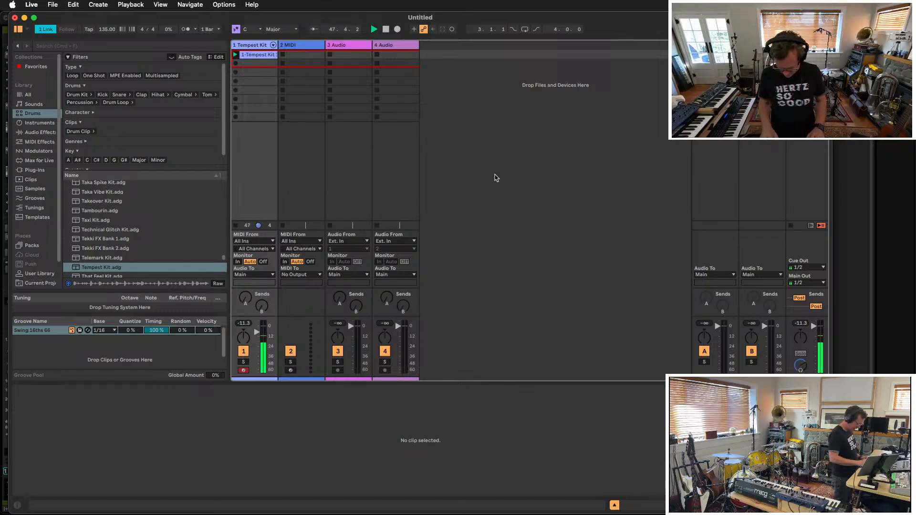
click(258, 56)
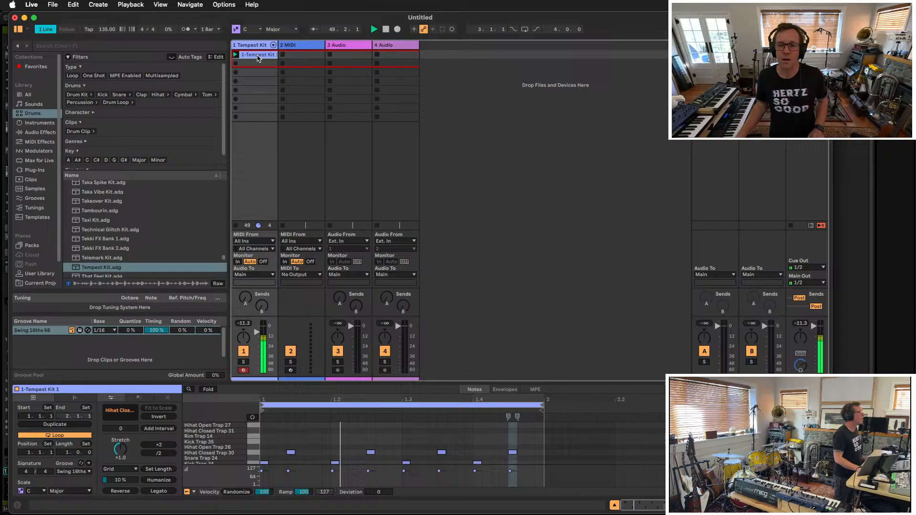
click(290, 452)
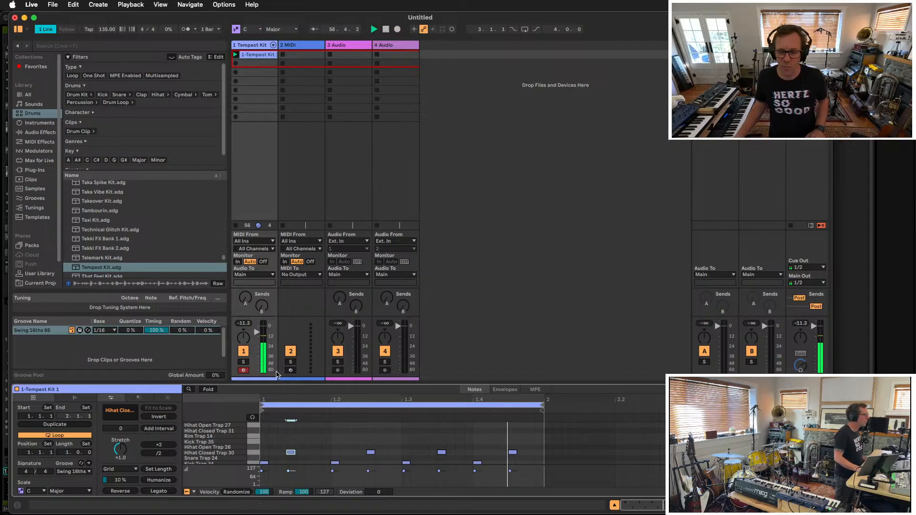
click(212, 29)
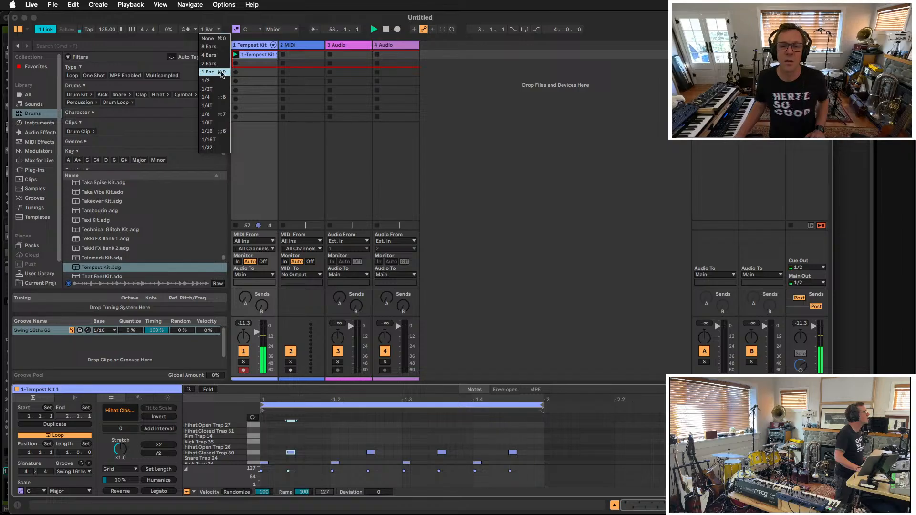
click(220, 97)
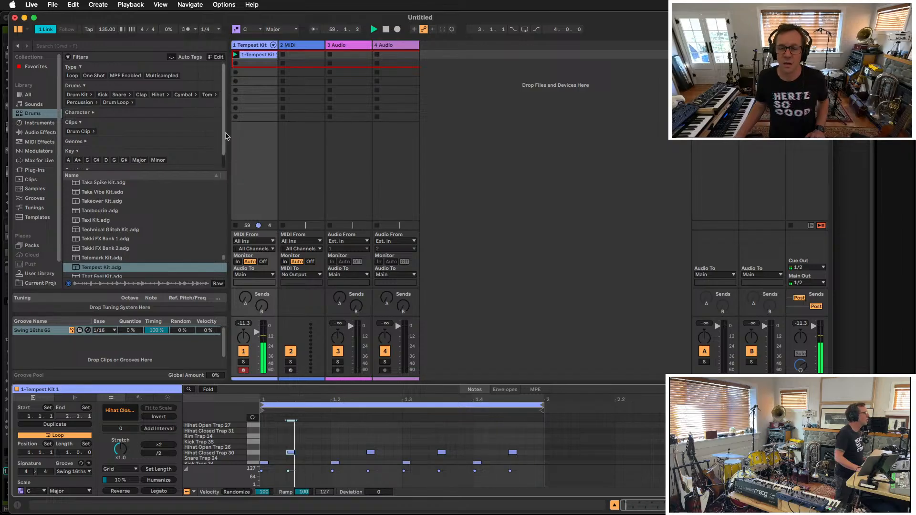
click(327, 405)
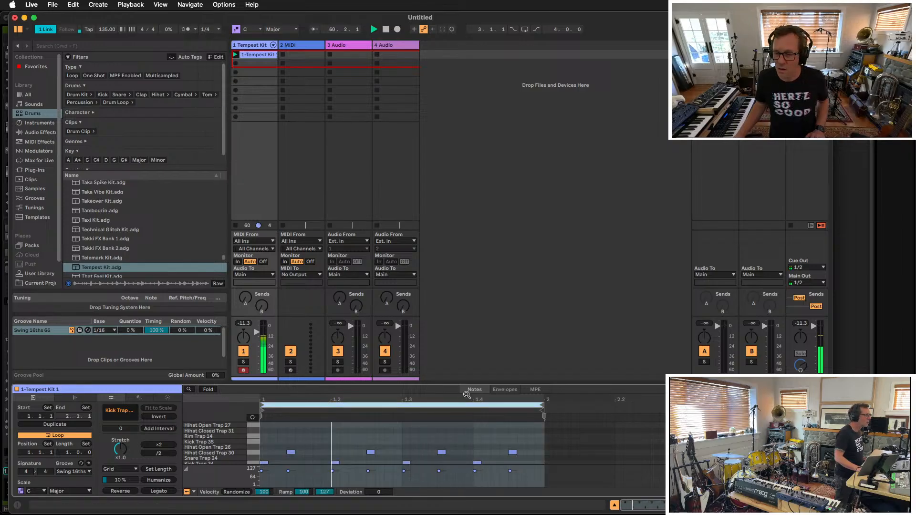
drag(292, 452, 301, 455)
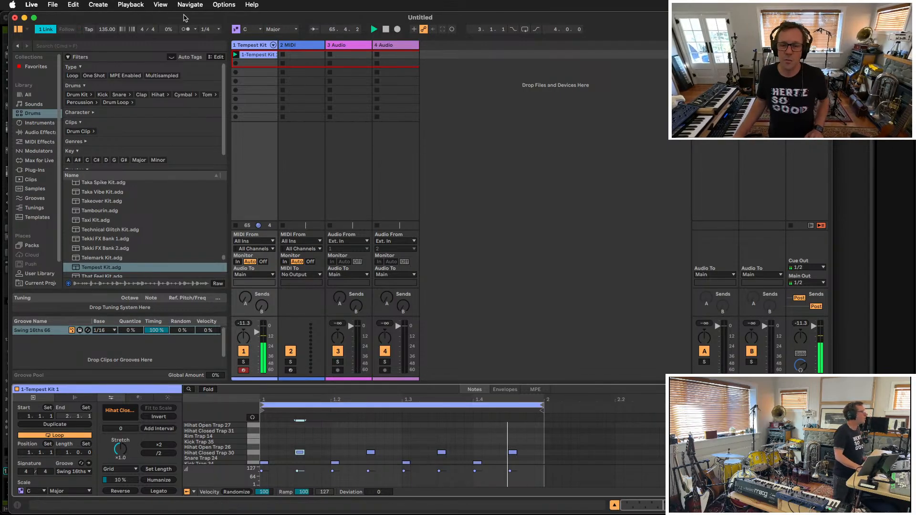
Find FabFilter Pro-C 2 among the FabFilter plug-ins and insert it on the Tempest Kit track
click(256, 167)
click(28, 170)
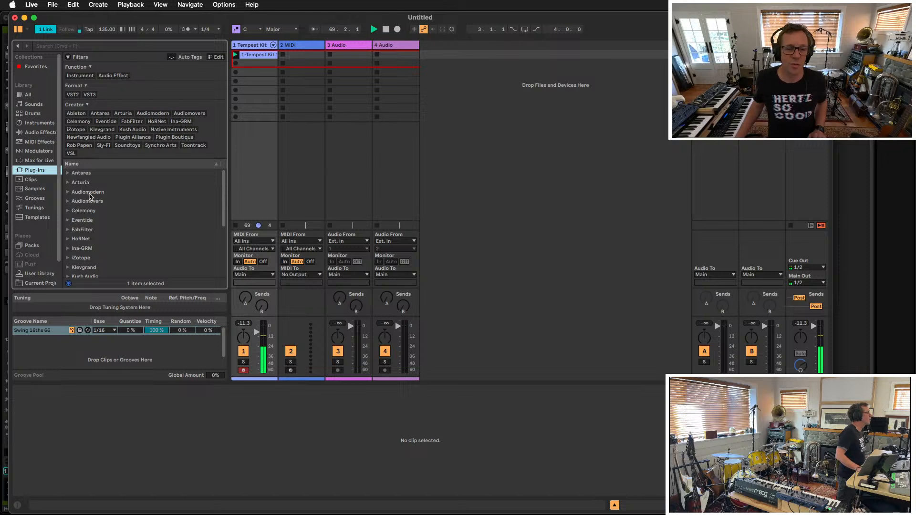
scroll(88, 200, down, 2)
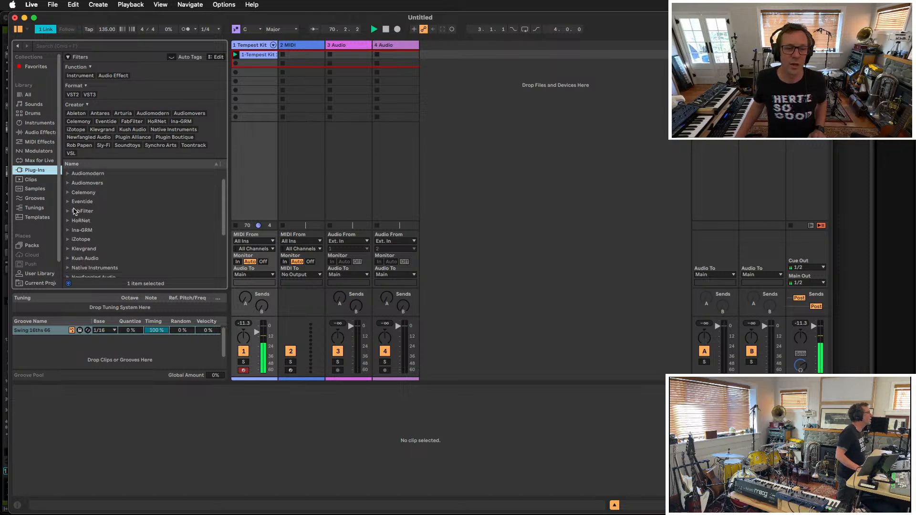
click(68, 212)
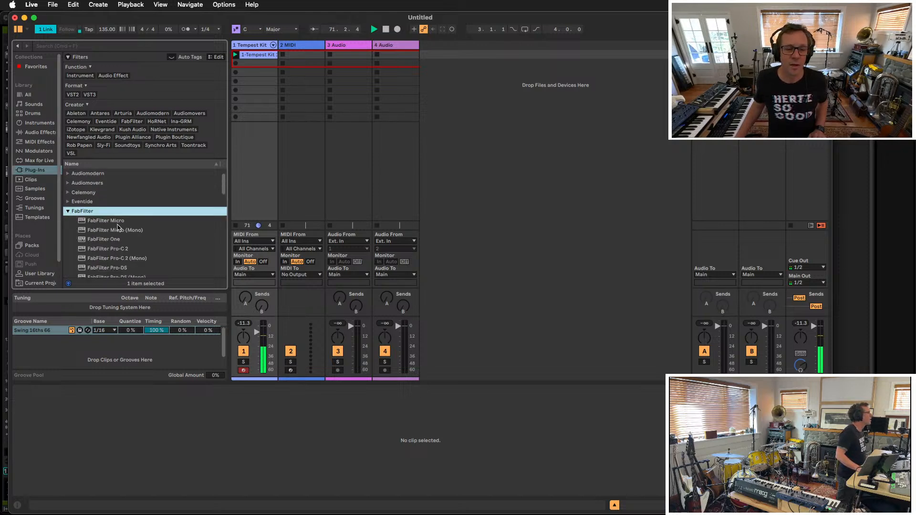
scroll(118, 227, down, 5)
scroll(117, 223, up, 1)
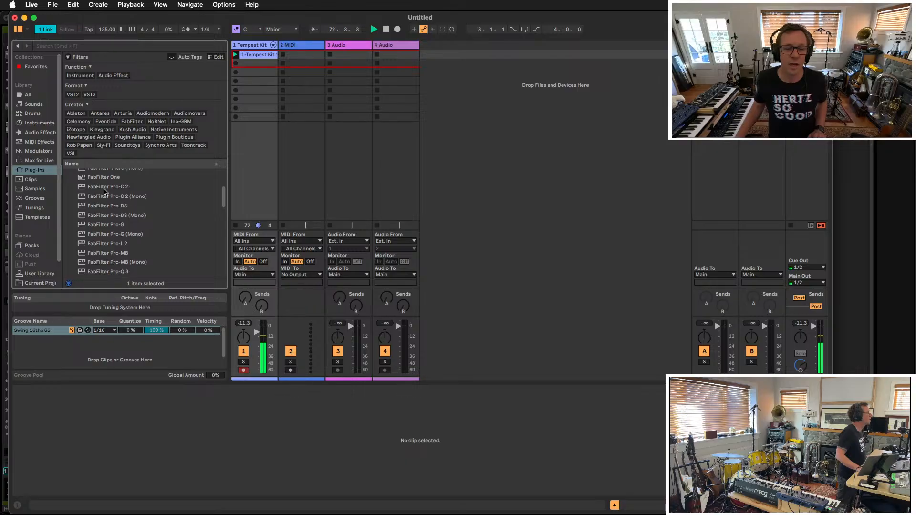
drag(103, 188, 252, 158)
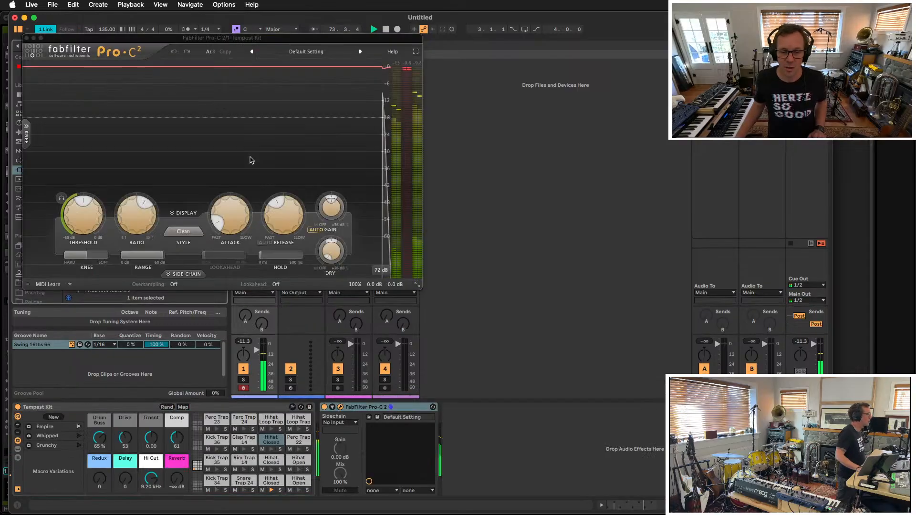
Try Pro-C 2's drum bus presets from A bit of Control bM onward, settle on Groovy Glue 01 bM and close the plug-in window
click(301, 51)
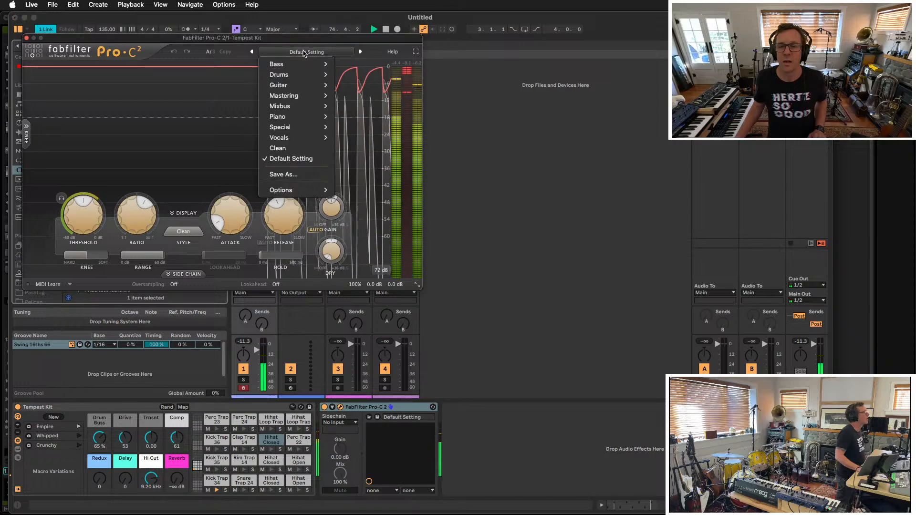
mouse_move(300, 75)
mouse_move(394, 76)
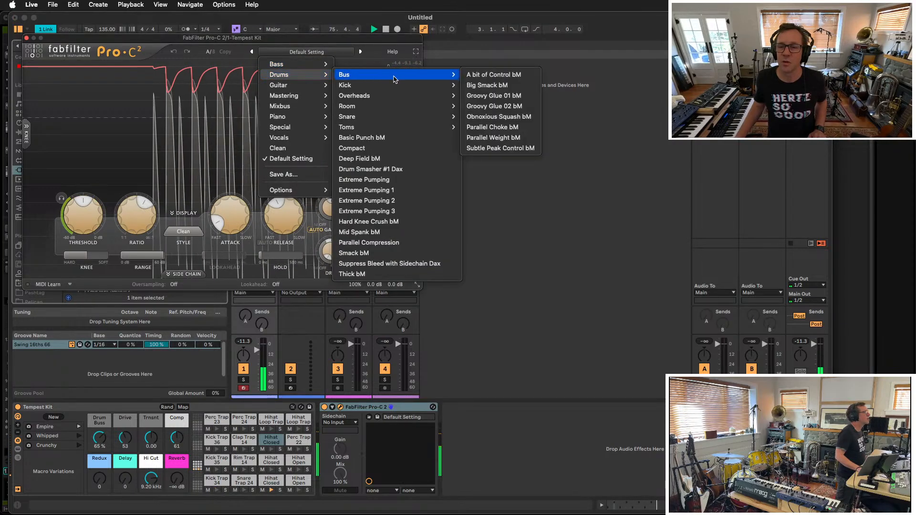
click(494, 75)
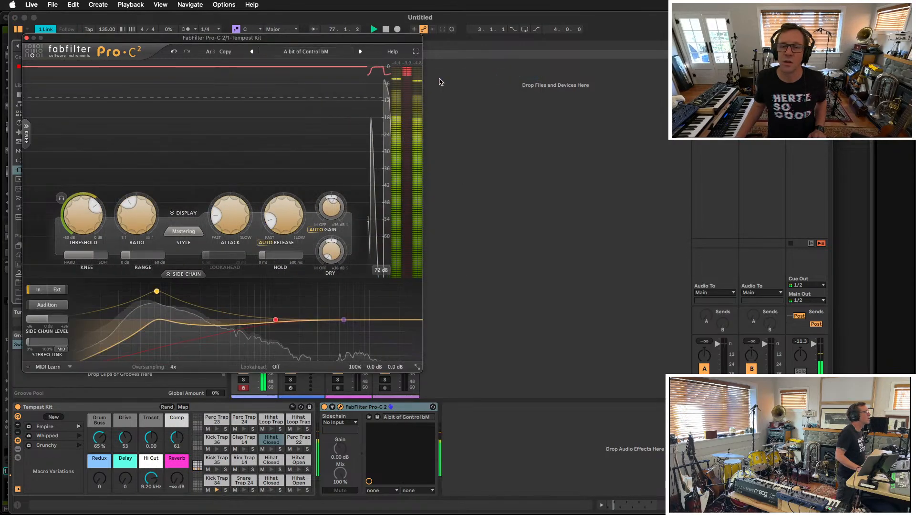
click(360, 51)
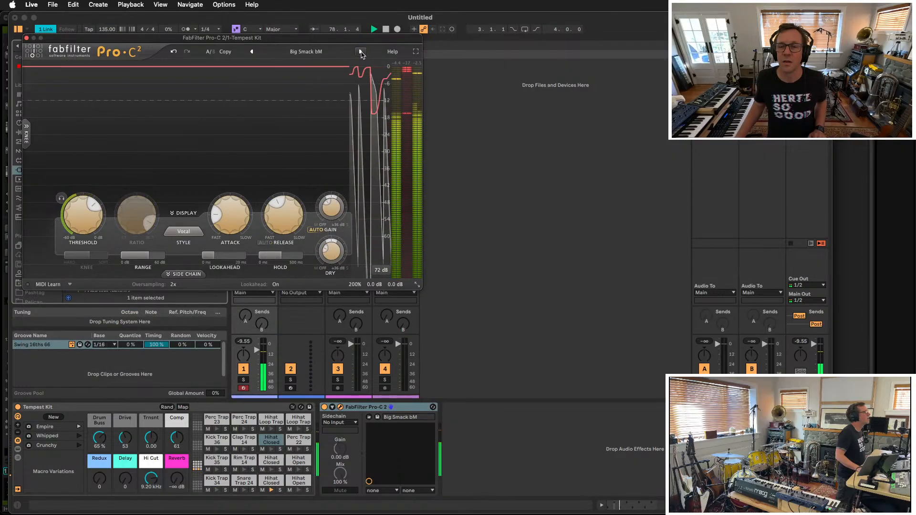
click(361, 52)
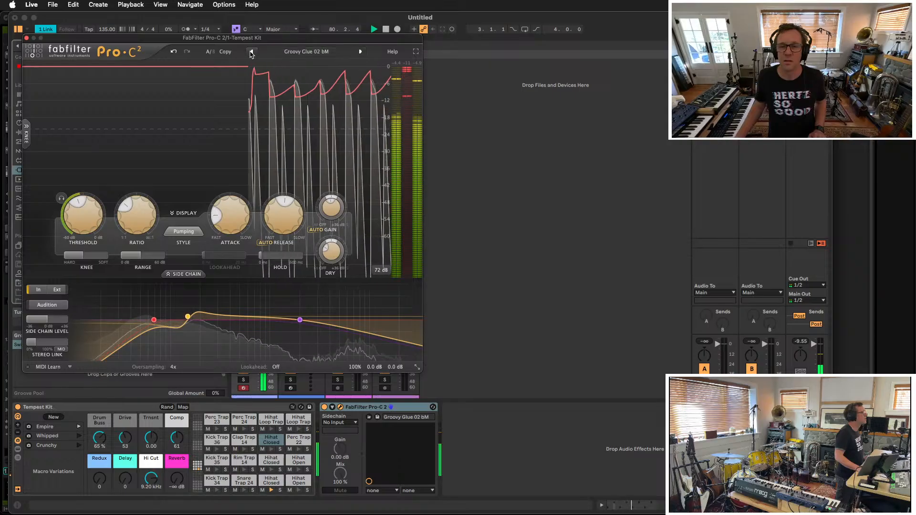
click(27, 38)
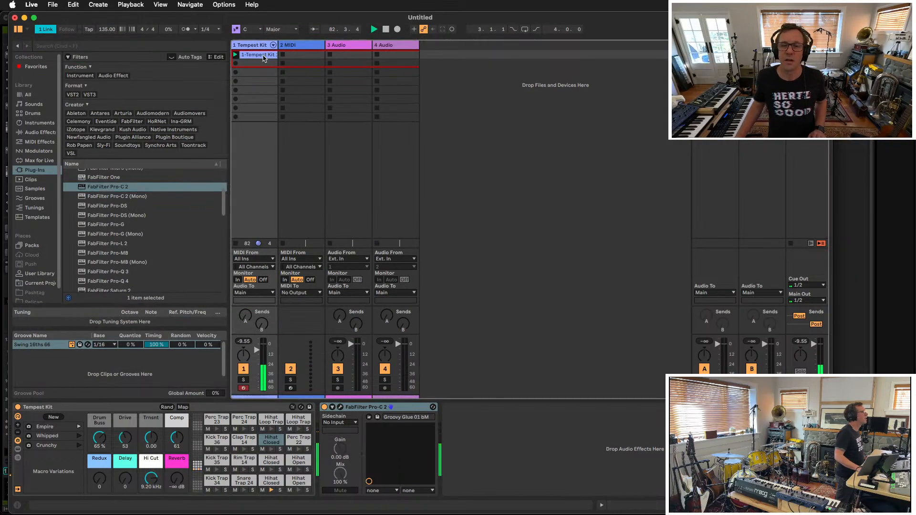
Duplicate the Tempest Kit clip into the track's second slot, launch the copy and show its notes
drag(263, 58, 265, 65)
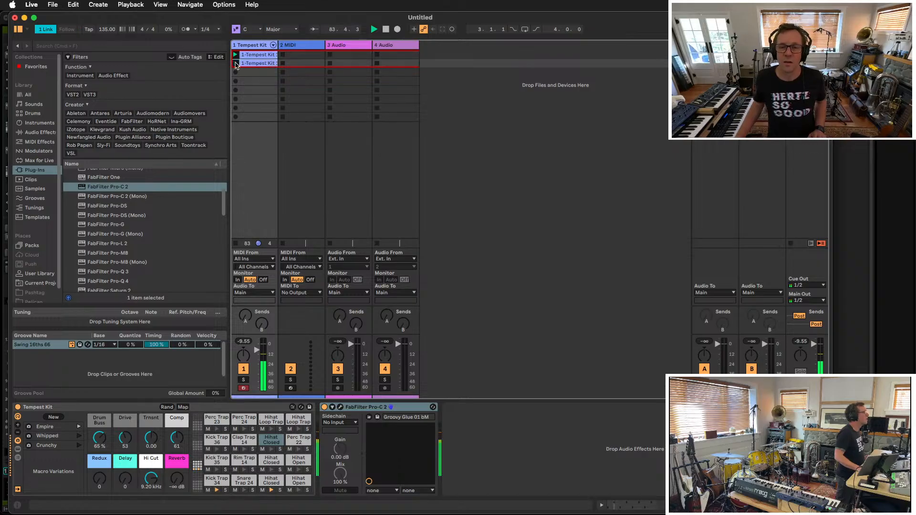
click(235, 64)
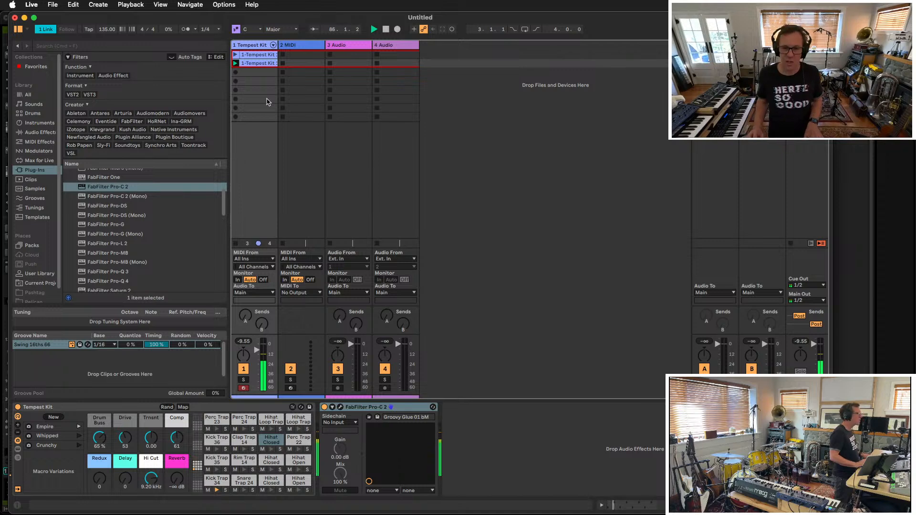
key(shift+Tab)
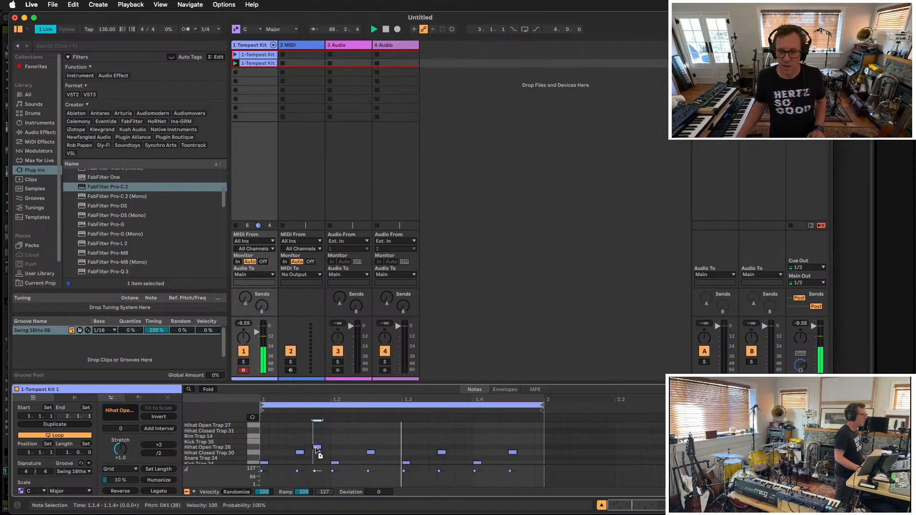
Add Snare Trap 24 notes on beats two and four of the duplicated Tempest Kit clip
double_click(335, 442)
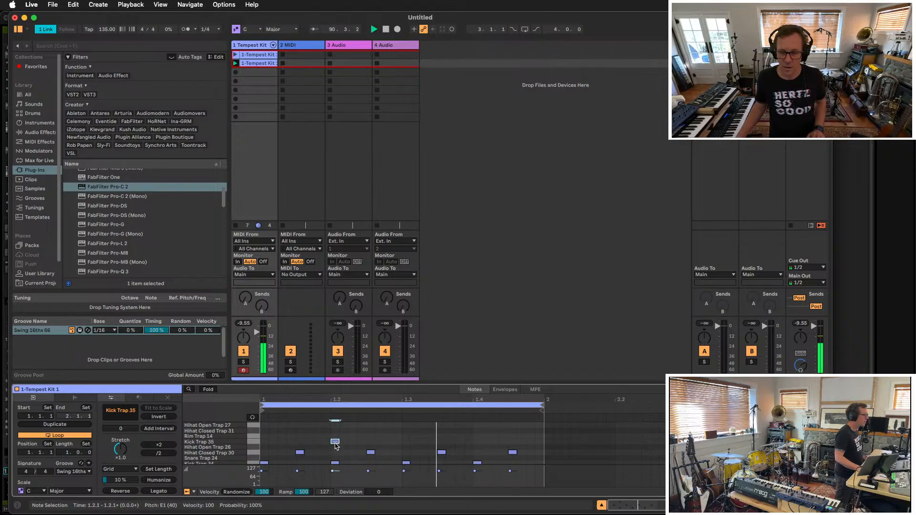
key(Down)
key(Down)
key(Down)
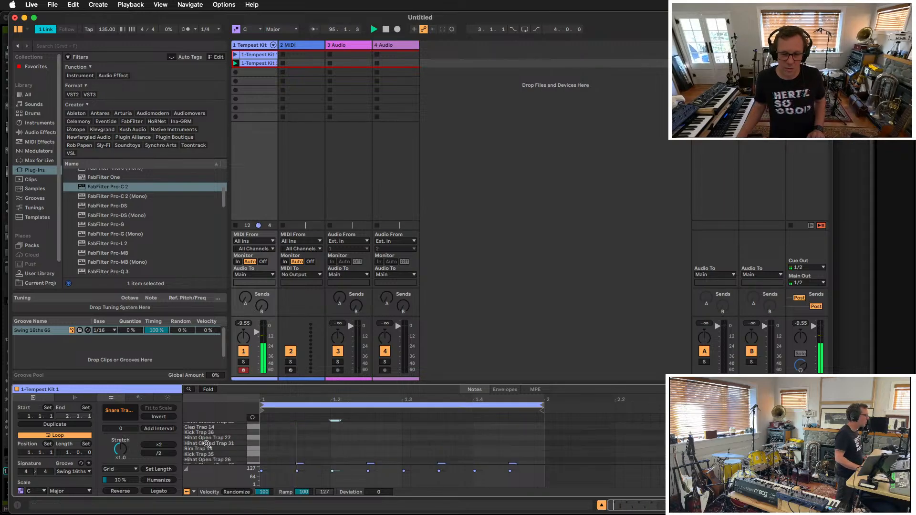
scroll(206, 444, up, 5)
scroll(206, 443, down, 5)
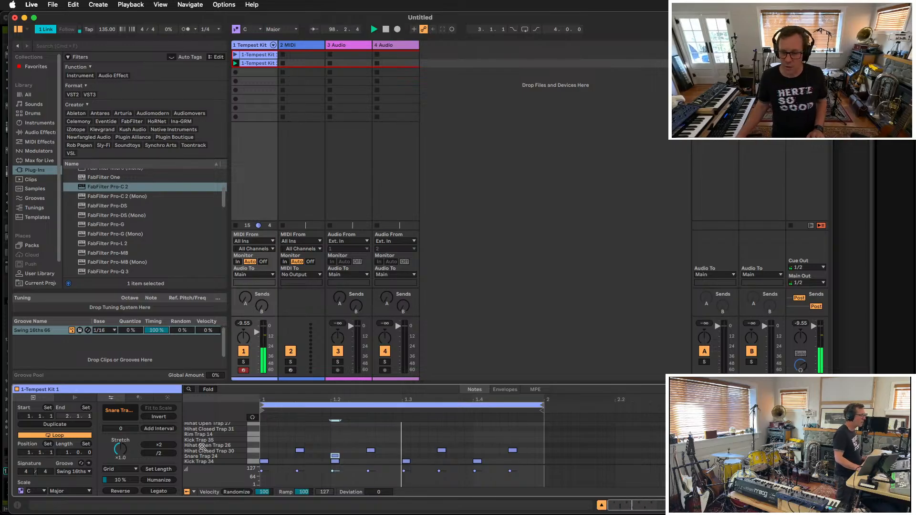
drag(336, 457, 477, 457)
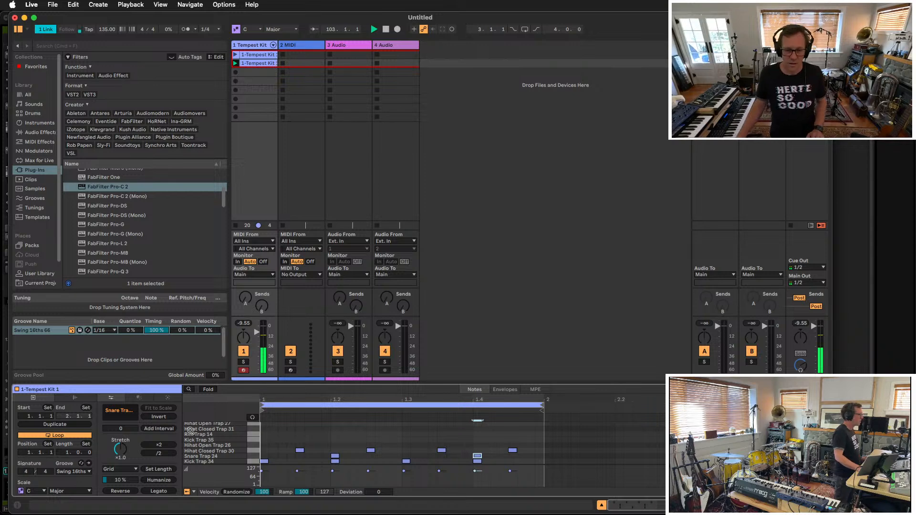
Show the Snare Trap 24 pad's Simpler and set its attack to 0.24 ms and LFO rate to 0.35 Hz
key(shift+Tab)
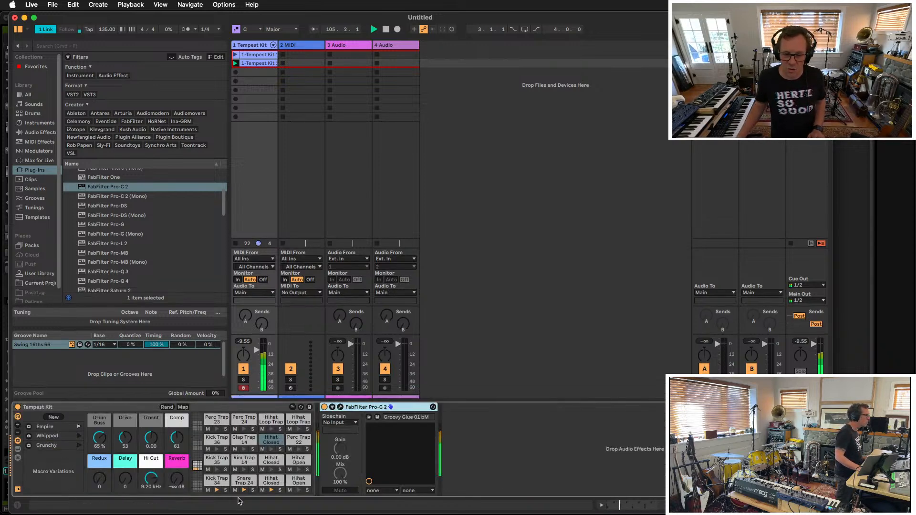
click(243, 481)
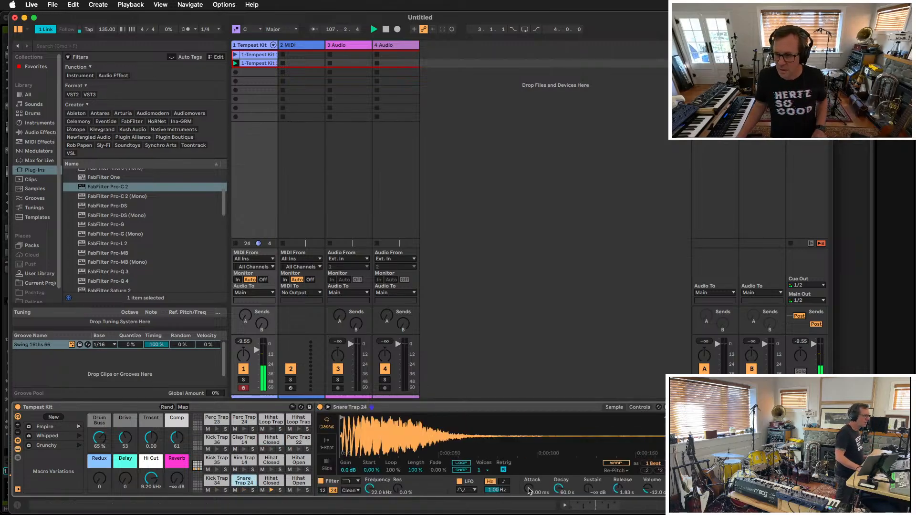
drag(528, 489, 529, 487)
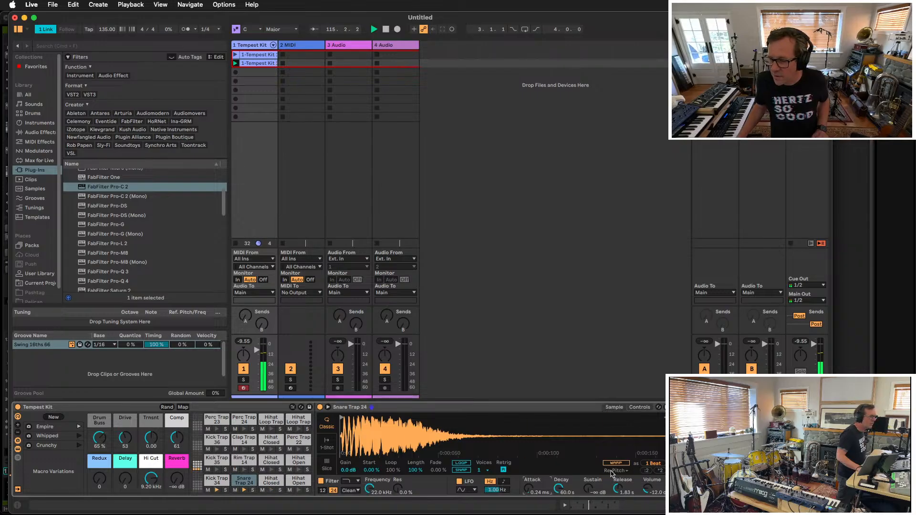
click(611, 473)
click(579, 466)
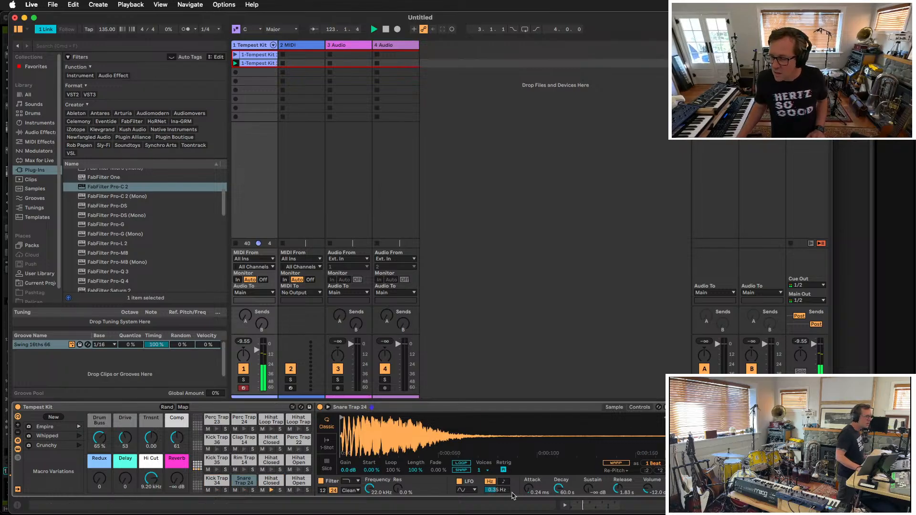
click(637, 408)
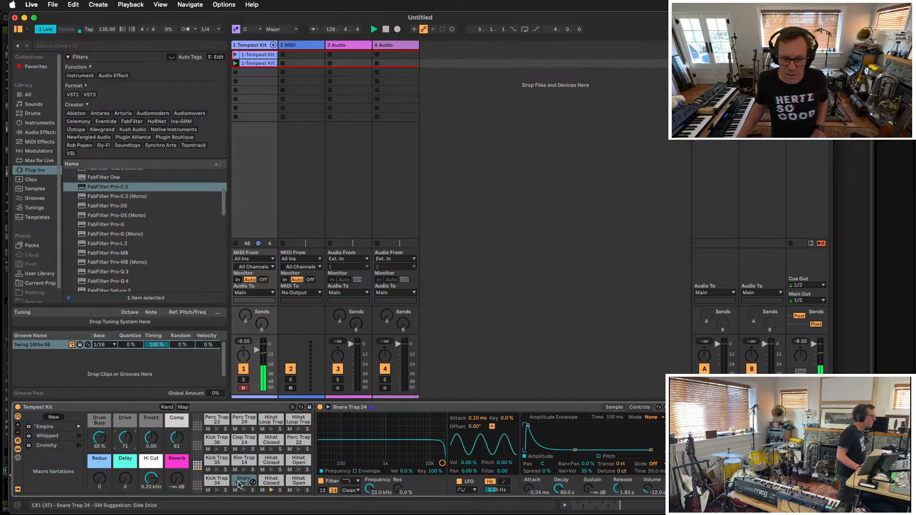
Lower the Snare Trap 24 sample's gain to -6.5 dB and its filter frequency to 6.60 kHz
key(shift+Tab)
key(Tab)
key(shift+Tab)
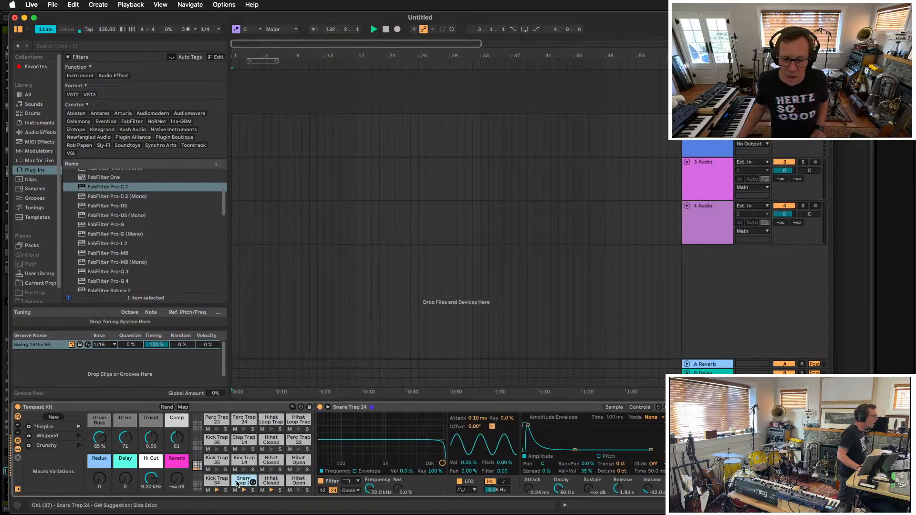
double_click(243, 485)
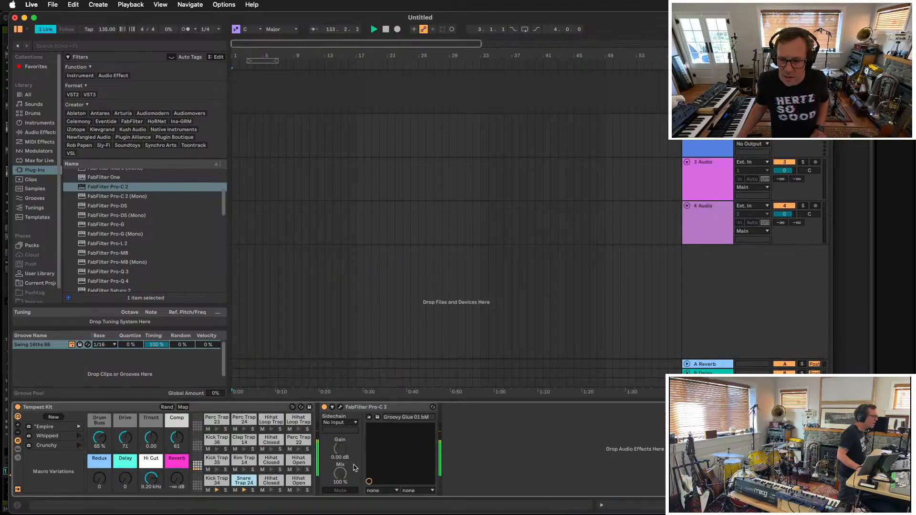
double_click(243, 481)
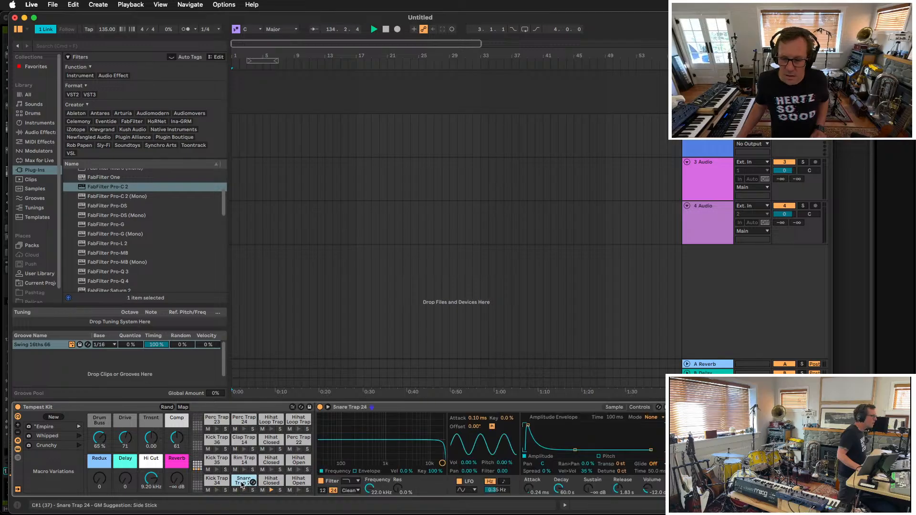
click(614, 407)
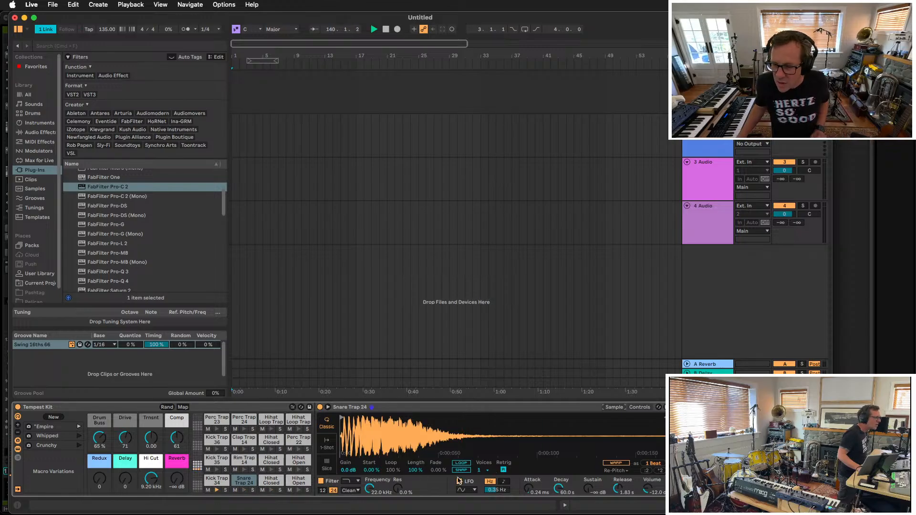
mouse_move(348, 472)
mouse_down()
mouse_move(348, 491)
mouse_move(347, 465)
mouse_up()
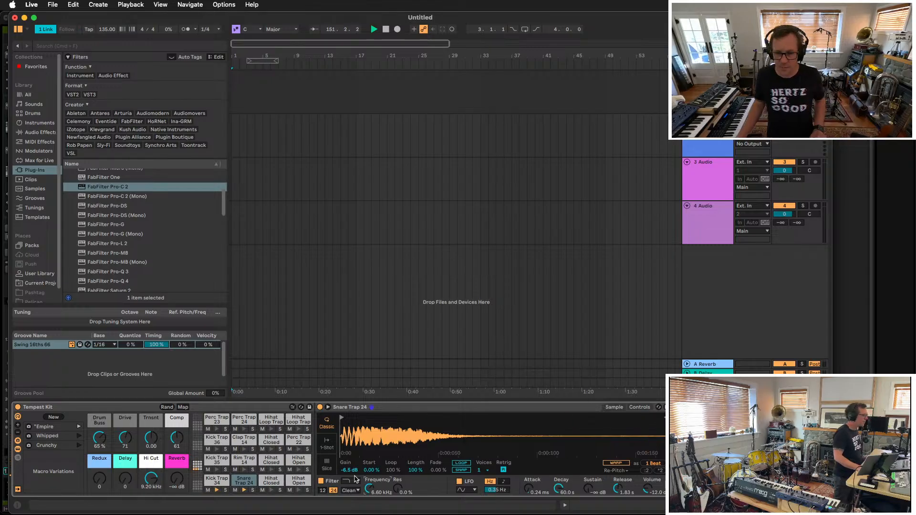
Back in Session View, duplicate the second Tempest Kit clip into the third slot, launch the copy and show its notes
key(shift+Tab)
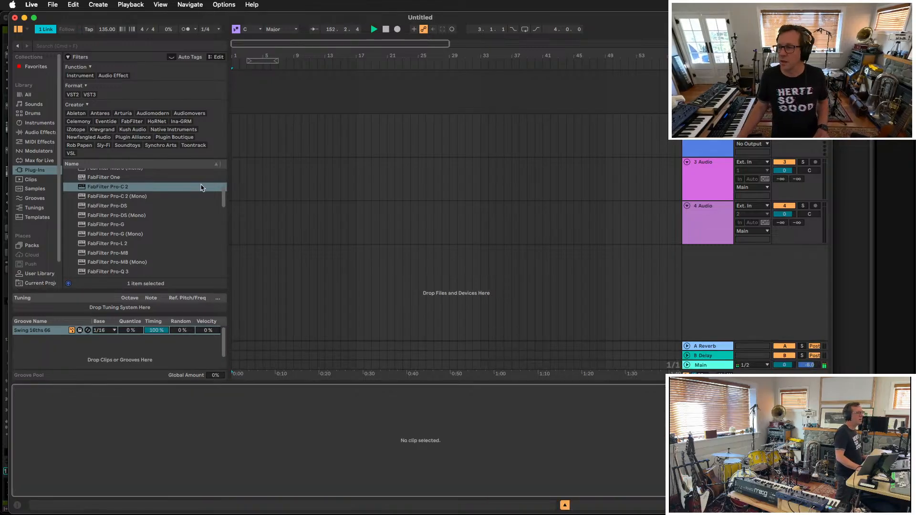
key(shift+Tab)
key(Tab)
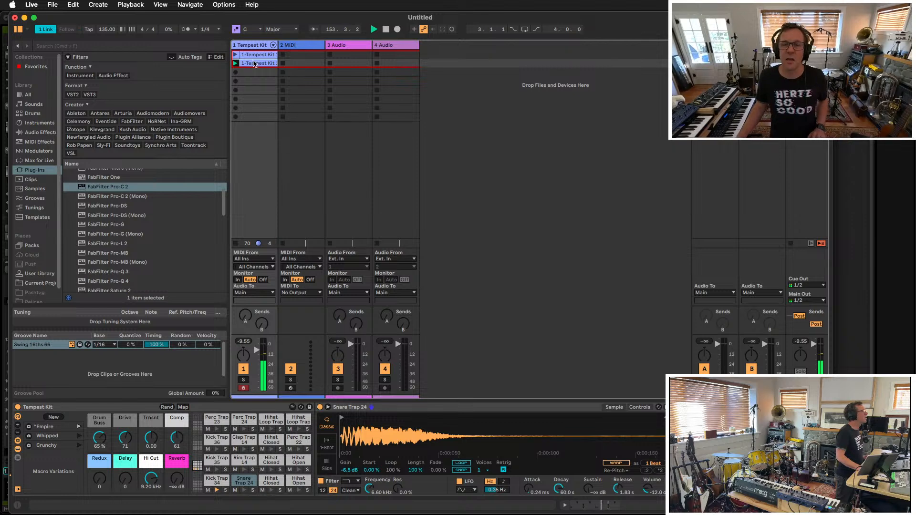
drag(254, 63, 254, 73)
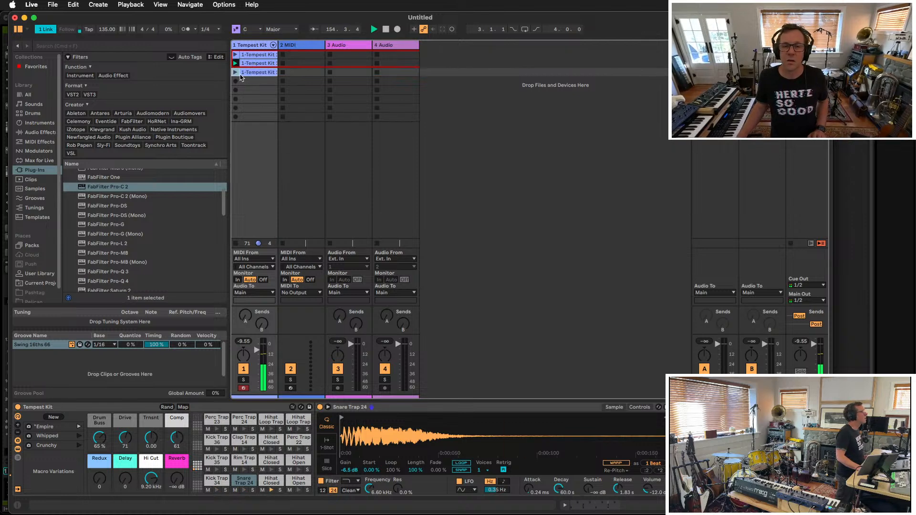
click(235, 72)
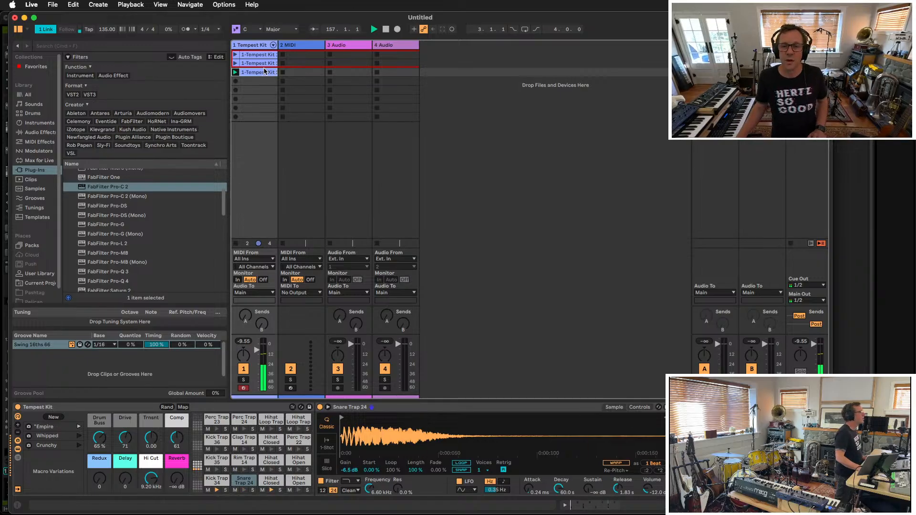
double_click(263, 73)
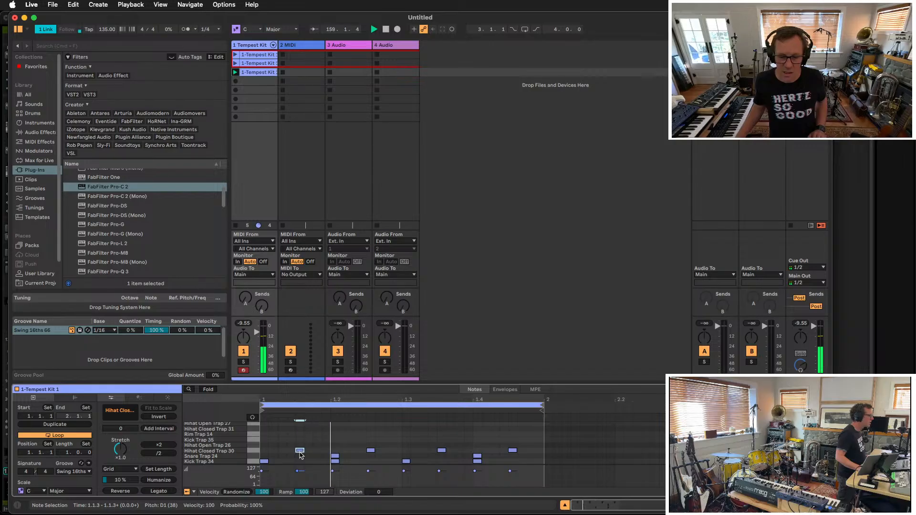
Add Hihat Closed Trap 30 notes on all four beats of the third clip and delete the one at 1.4.3
drag(300, 454, 478, 453)
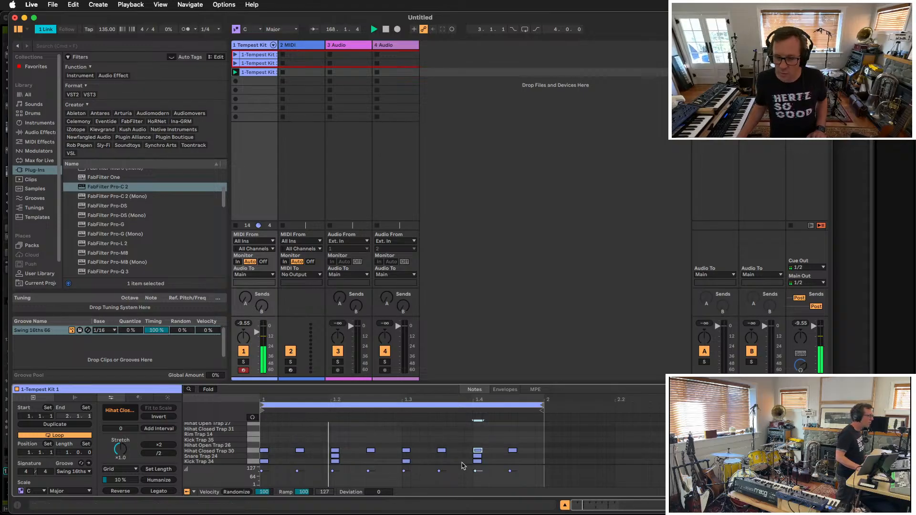
click(514, 451)
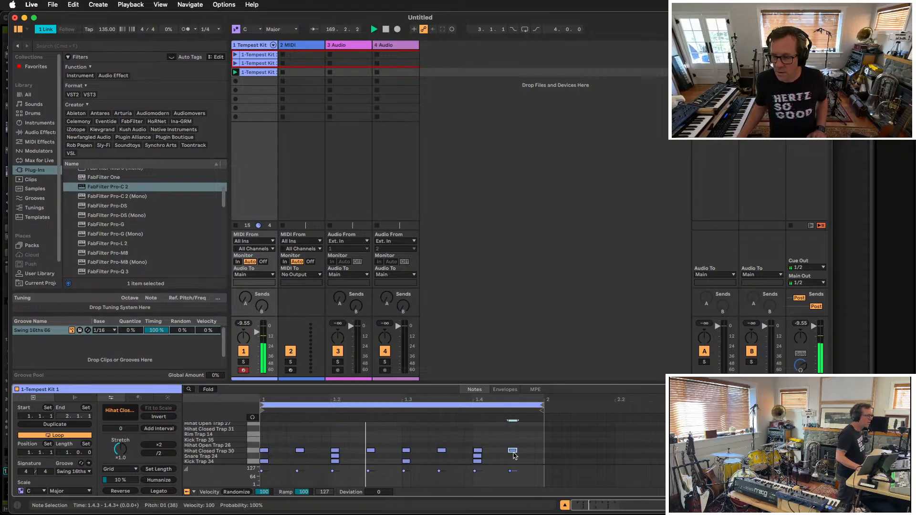
key(Delete)
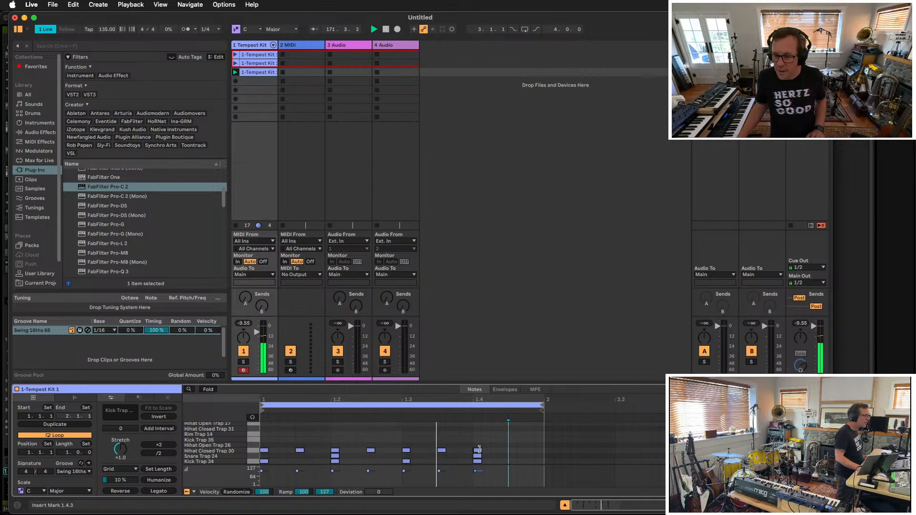
Place an open hi-hat note at 1.4.3 in the third clip and transpose it up to Hihat Open Trap 27
double_click(503, 445)
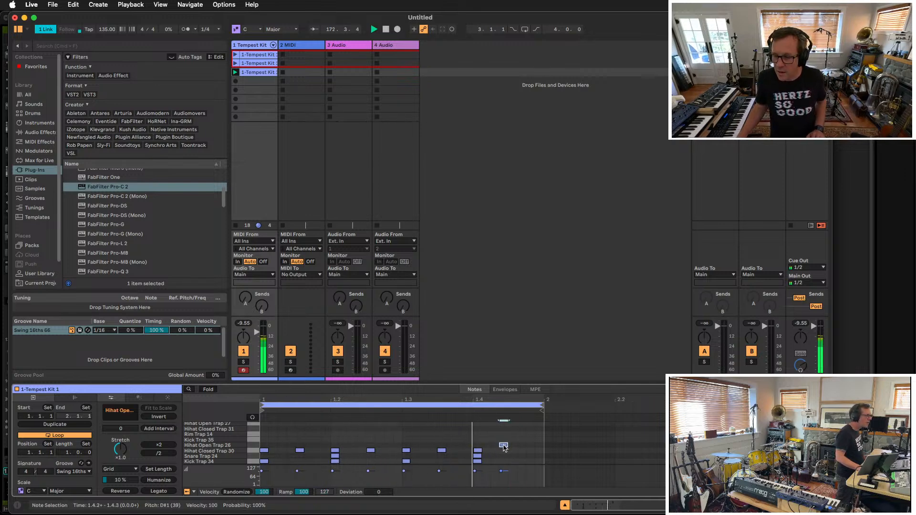
mouse_move(502, 447)
mouse_down()
mouse_move(530, 447)
mouse_move(478, 444)
mouse_move(510, 447)
mouse_up()
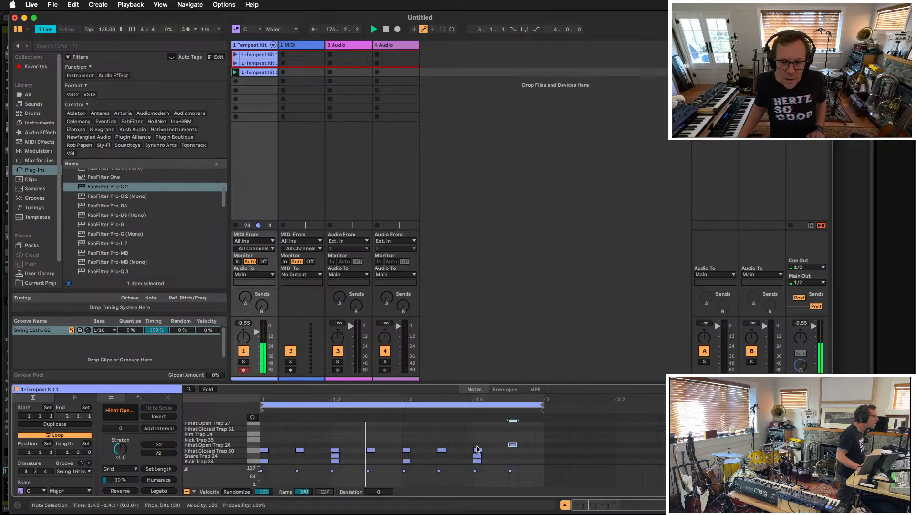
key(Up)
key(Up)
key(Up)
key(Up)
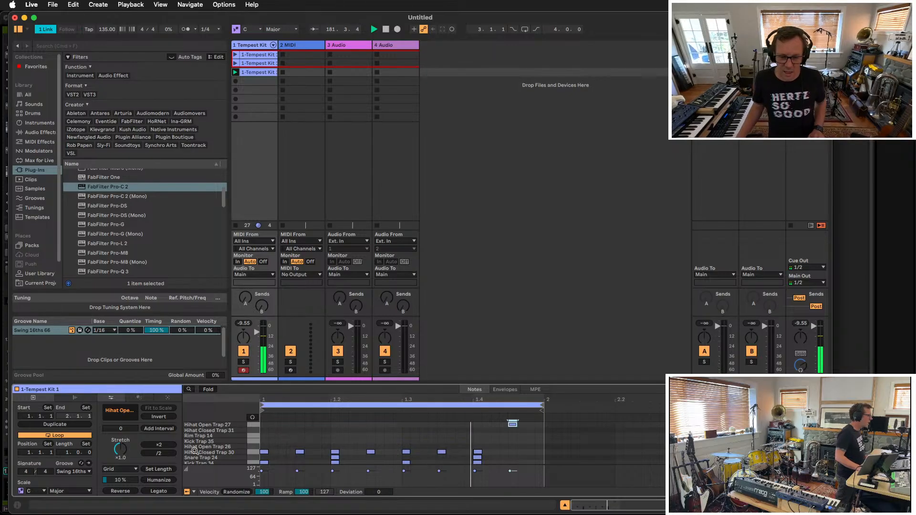
Detune the Hihat Open Trap 27 pad's sample to -11 ct and shorten its sample end to 12555
key(shift+Tab)
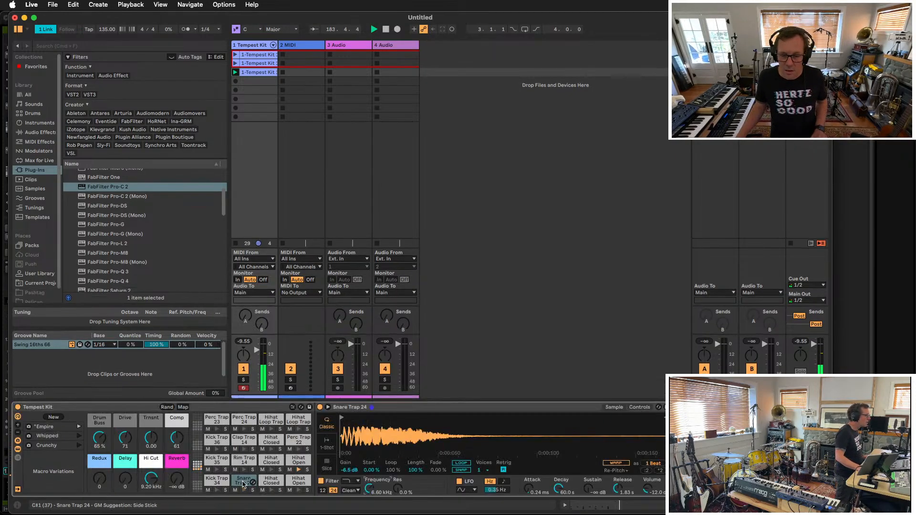
click(298, 462)
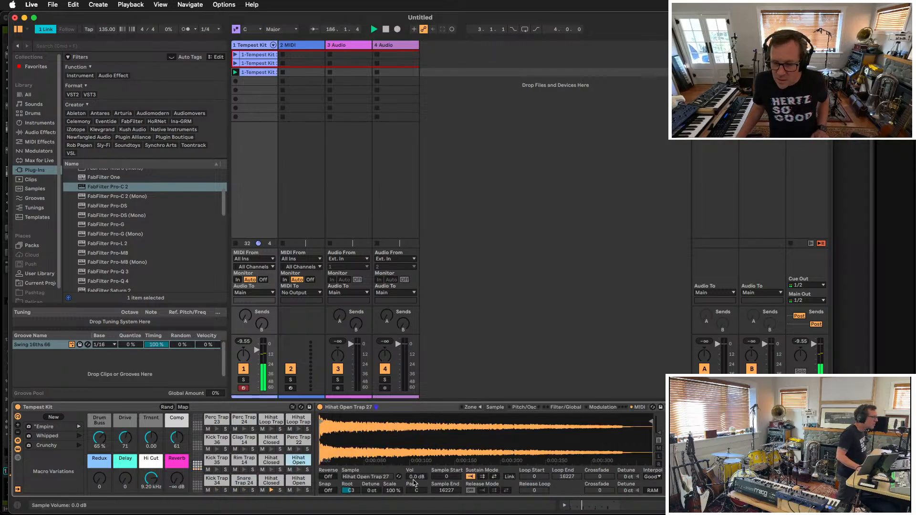
drag(371, 493, 372, 496)
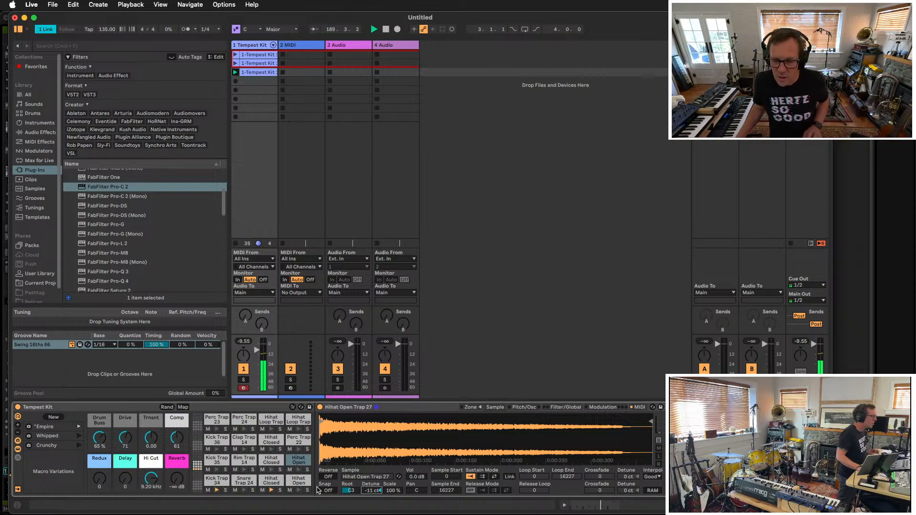
drag(445, 493, 445, 500)
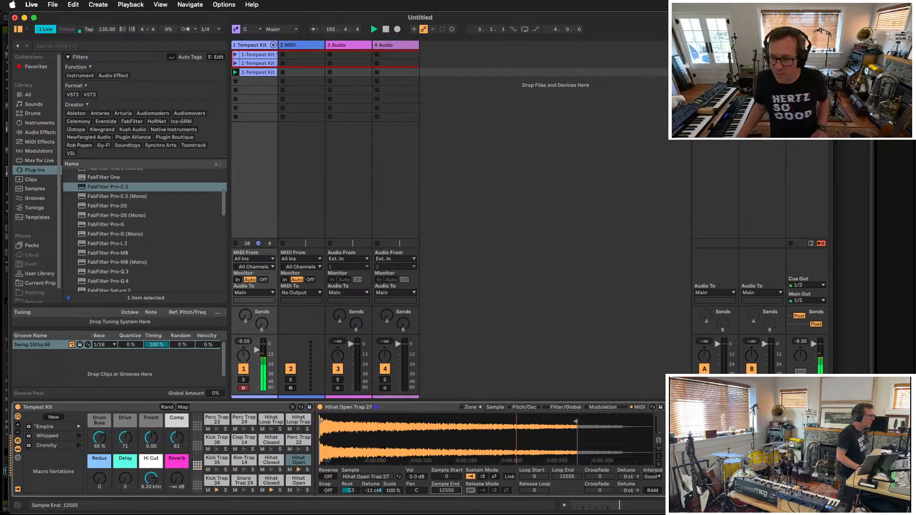
click(488, 219)
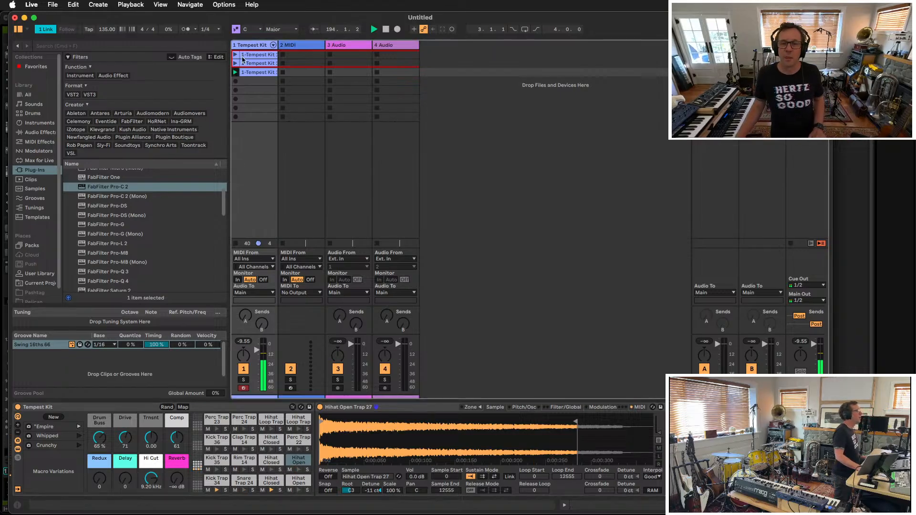
Duplicate the first Tempest Kit clip into the fourth slot, delete the copy's Kick Trap 34 notes and launch it
click(234, 54)
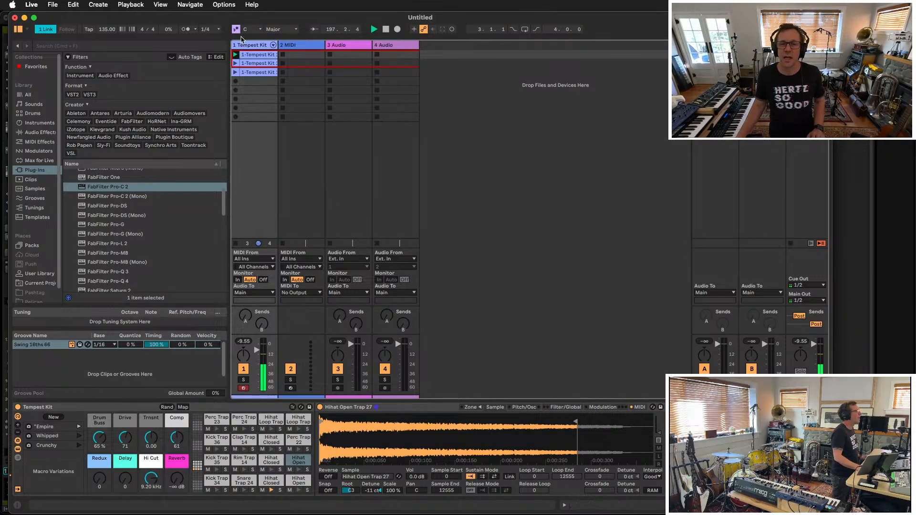
drag(258, 56, 260, 85)
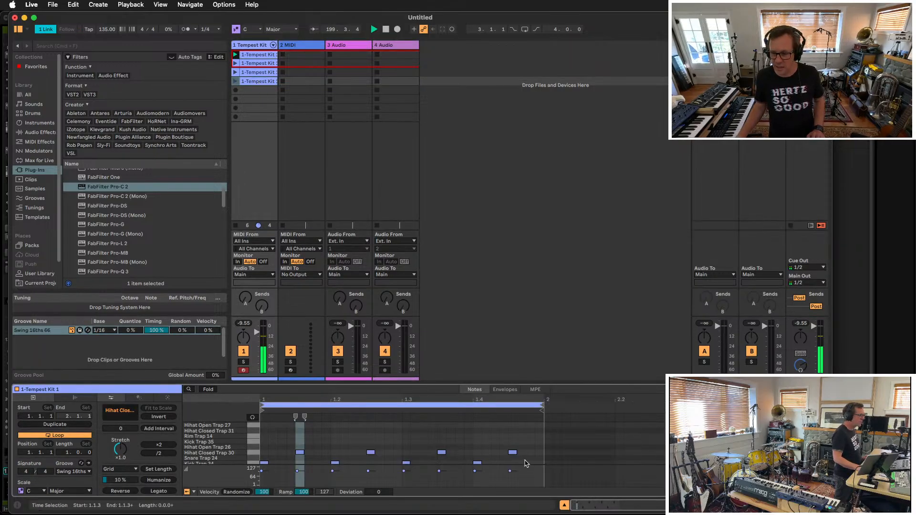
drag(526, 464, 260, 463)
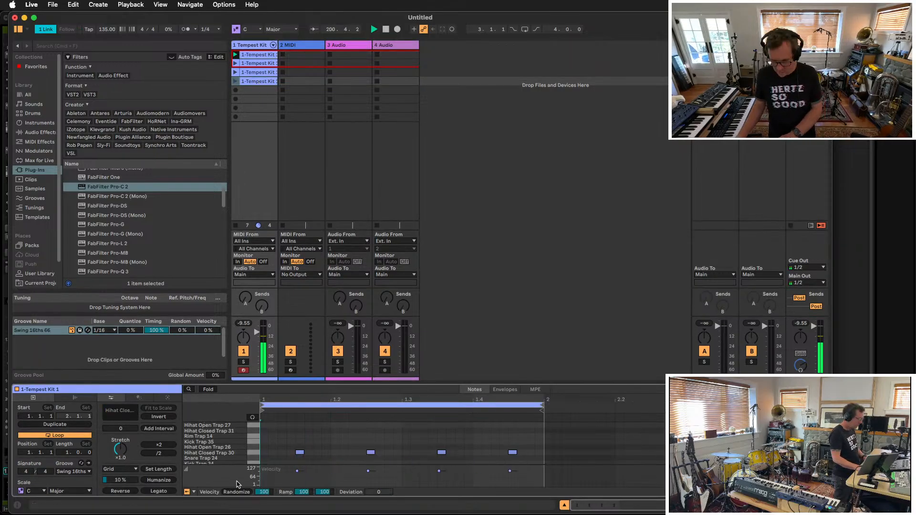
click(234, 81)
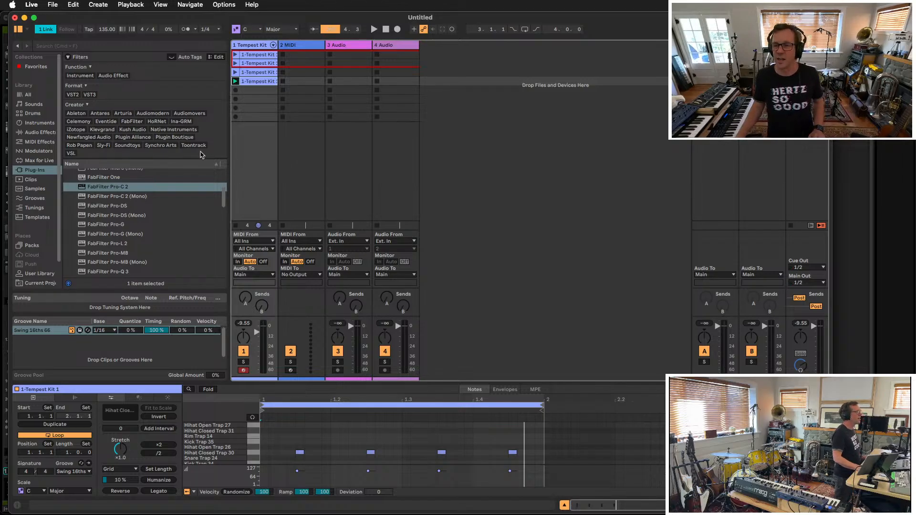
click(257, 138)
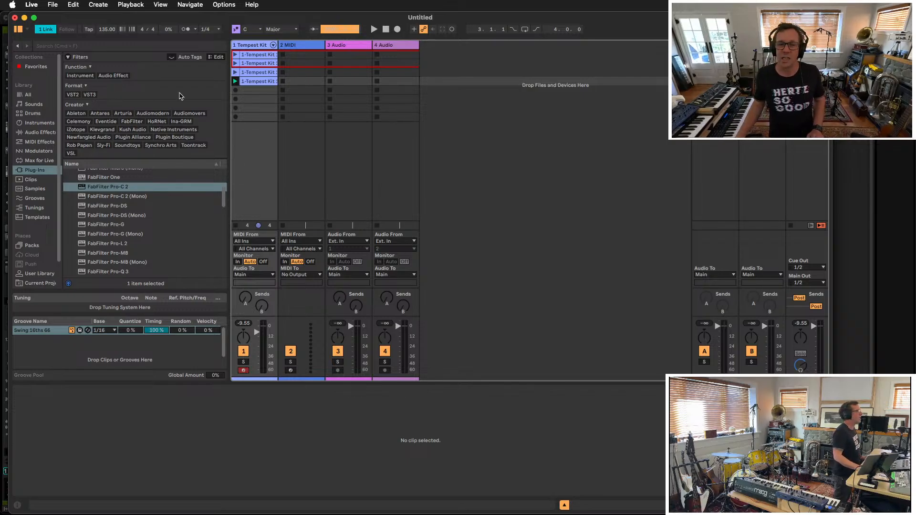
click(263, 72)
shift+click(262, 58)
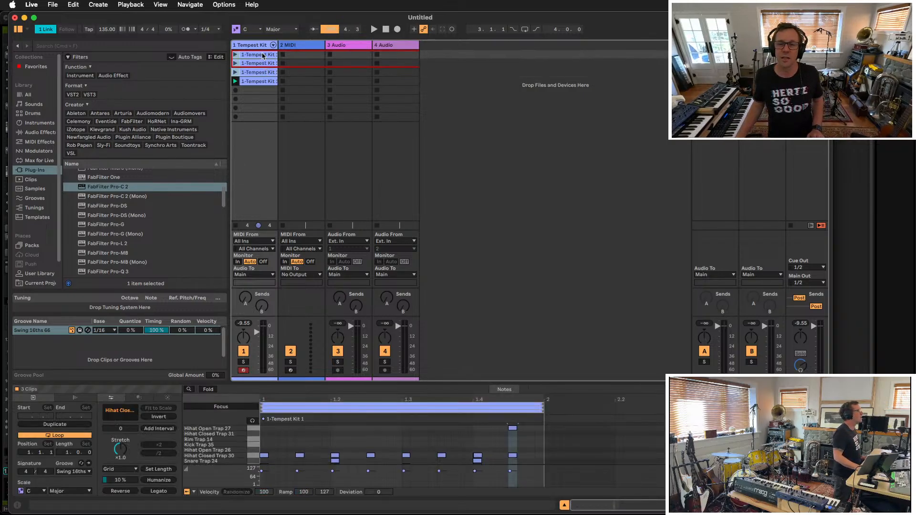
mouse_move(263, 58)
mouse_down()
mouse_move(264, 101)
mouse_move(261, 58)
mouse_up()
shift+click(260, 83)
click(251, 135)
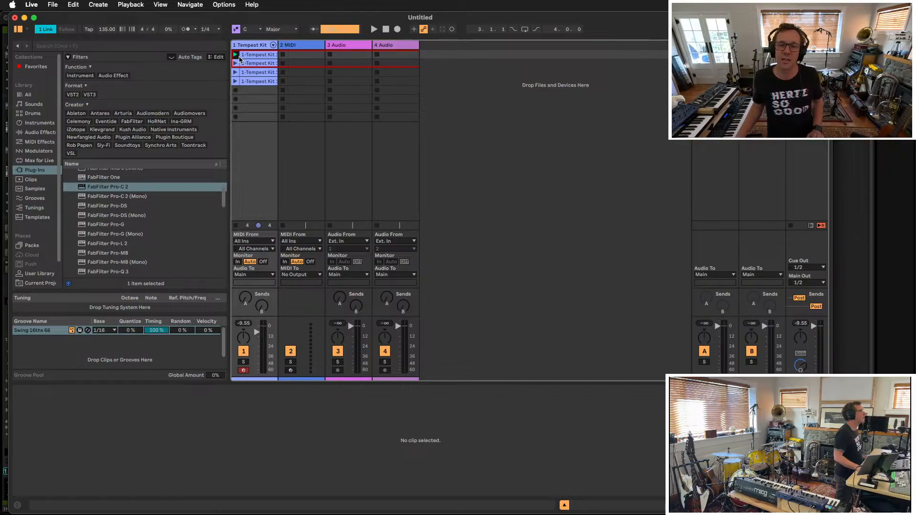
Launch the first, second and third Tempest Kit clips one after another
click(235, 56)
click(235, 63)
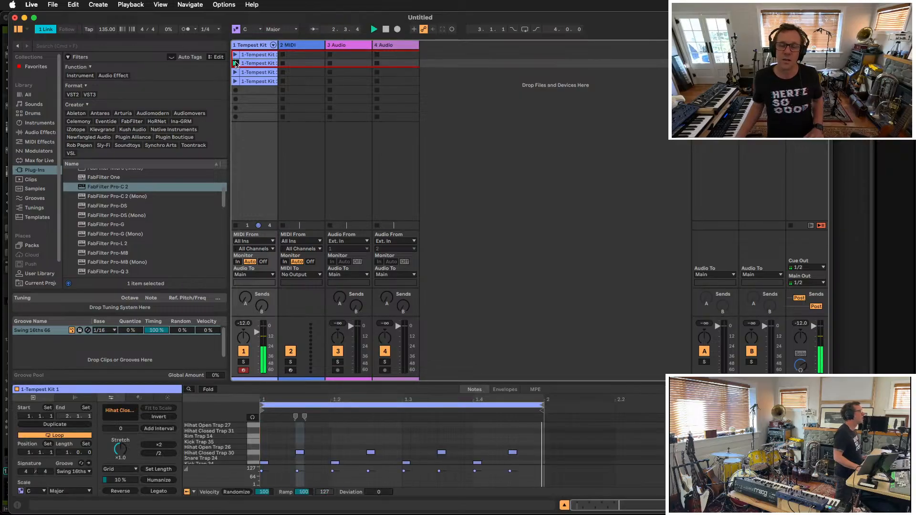
click(235, 72)
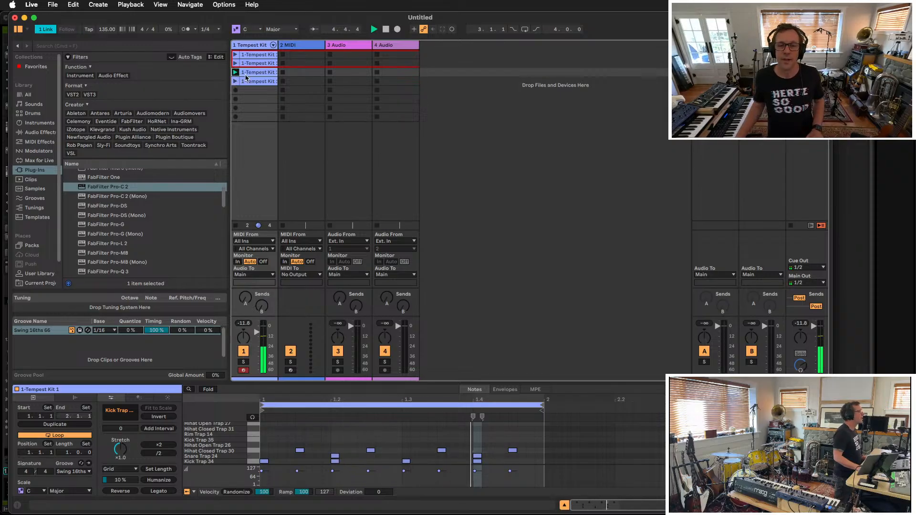
Show the Tempest Kit device chain and select the Snare Trap 24 pad to display its sample settings
key(shift+Tab)
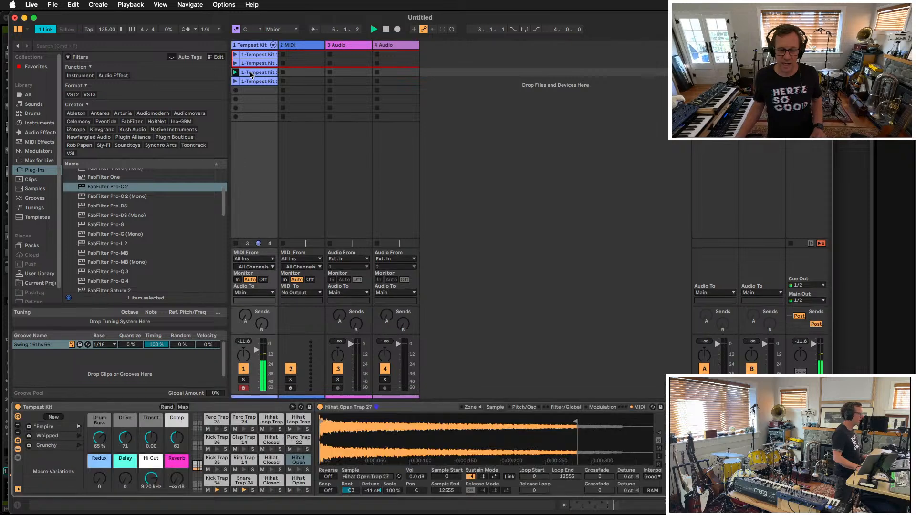
click(248, 480)
click(249, 480)
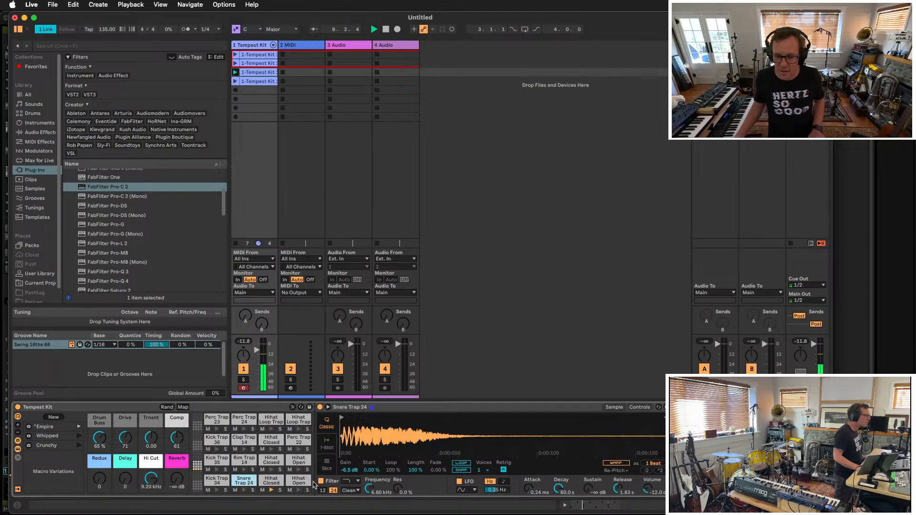
Try the Snare Trap 24 sample in One-Shot and Slice modes and return it to Classic
click(326, 443)
click(326, 463)
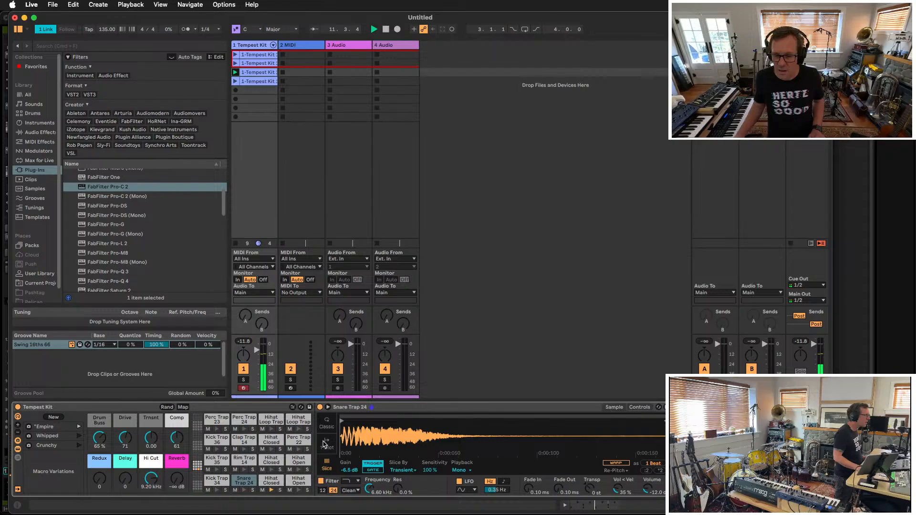
click(324, 443)
click(323, 426)
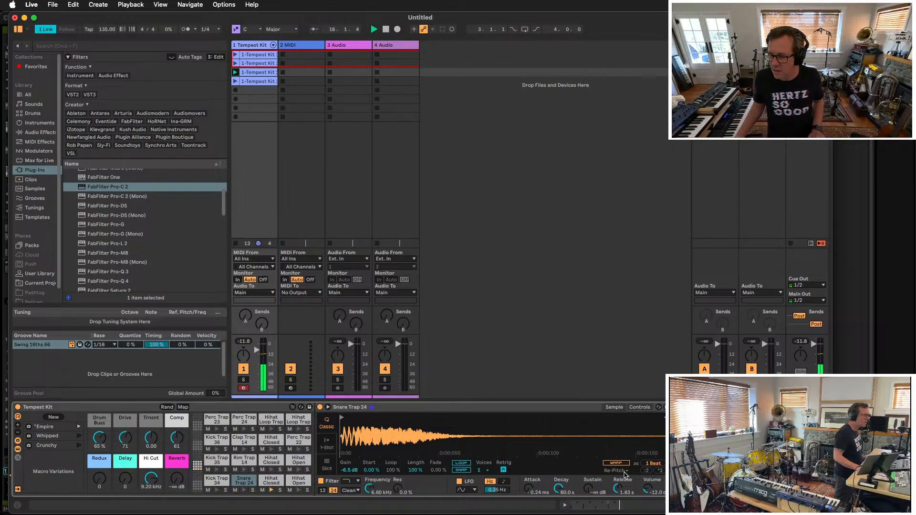
Set the Snare Trap 24 sample's warp mode to Beats and lower its gain to -9.2 dB
click(616, 464)
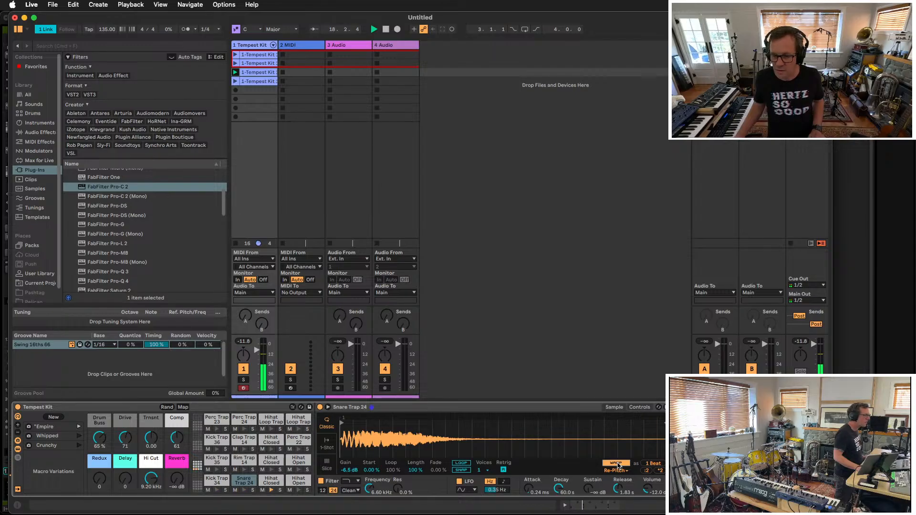
click(616, 471)
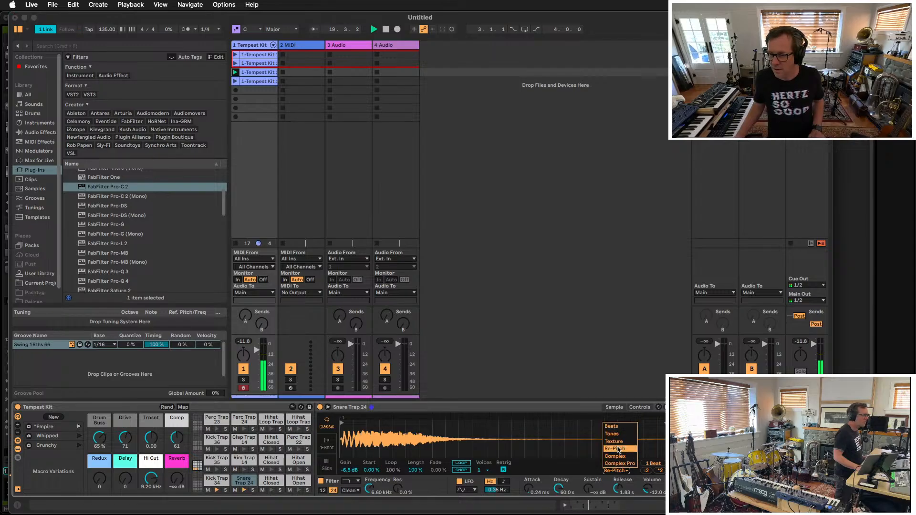
click(611, 426)
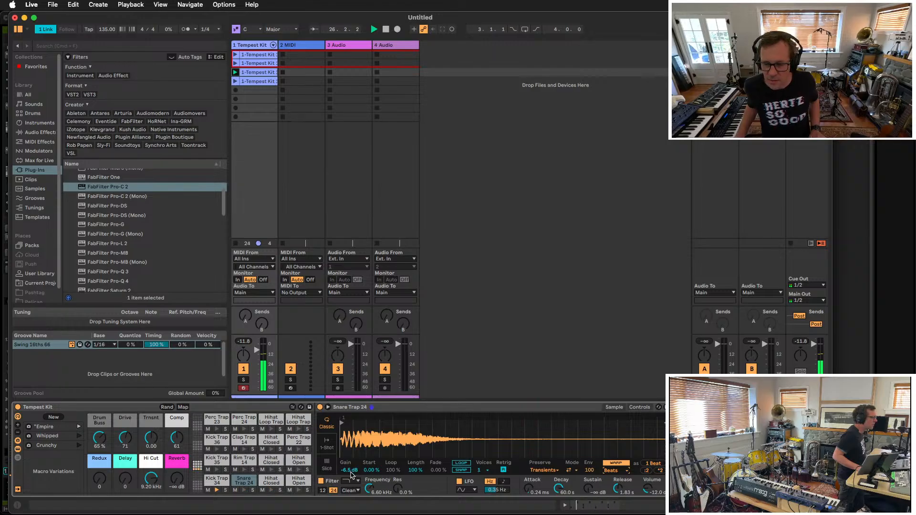
drag(352, 474, 352, 484)
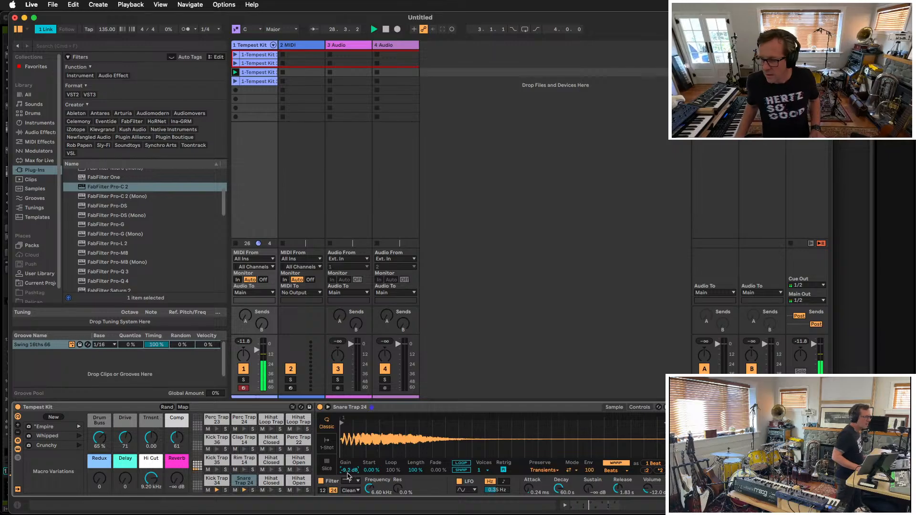
click(538, 249)
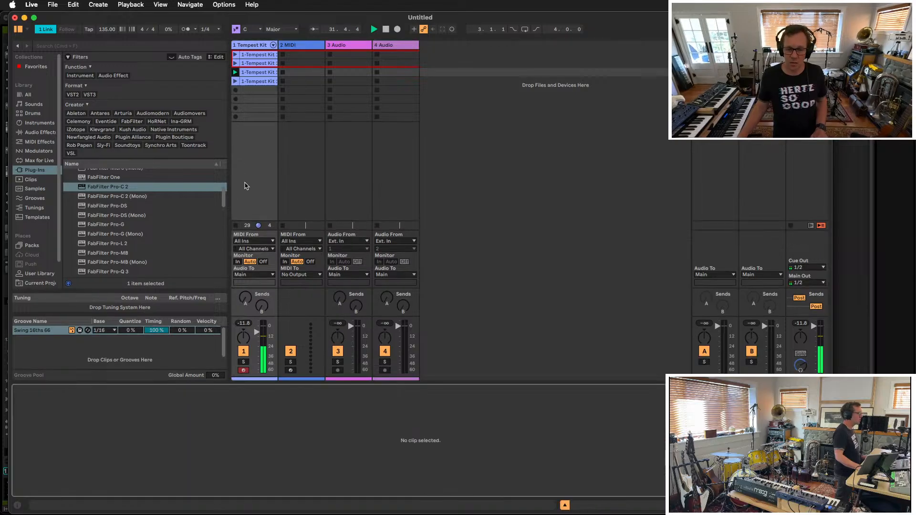
Audition the Big Smack bM preset in Pro-C 2, return to Groovy Glue 01 bM and close the plug-in window
key(Tab)
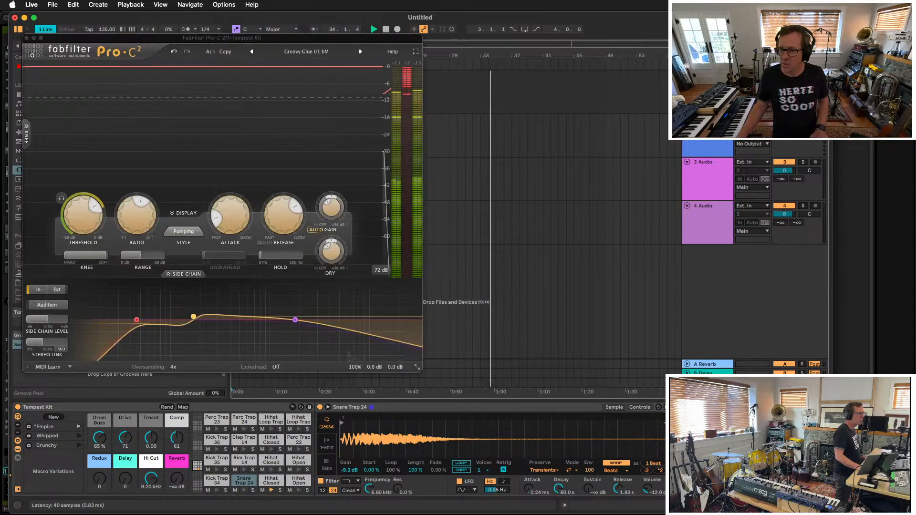
key(Return)
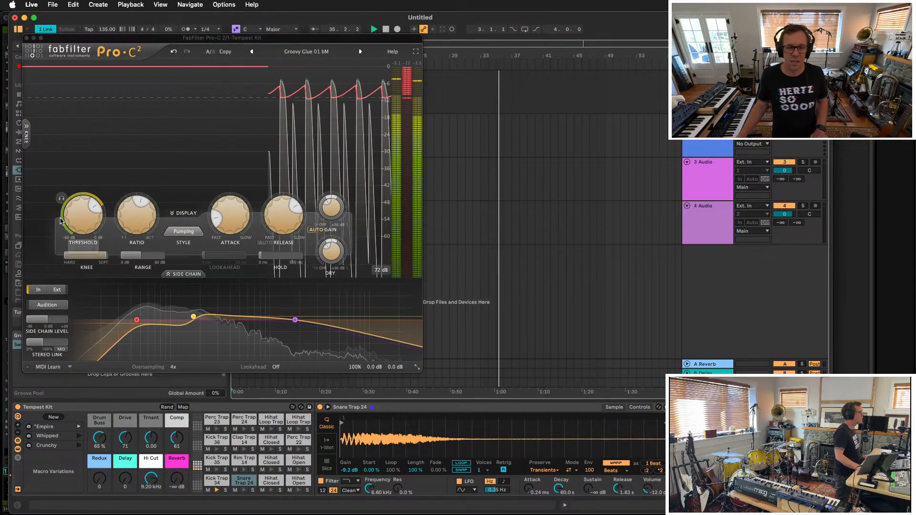
click(252, 52)
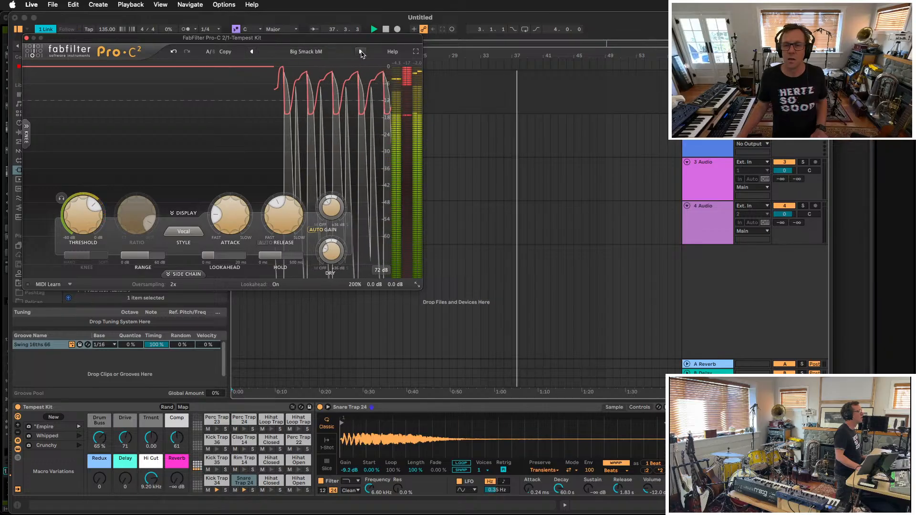
click(360, 52)
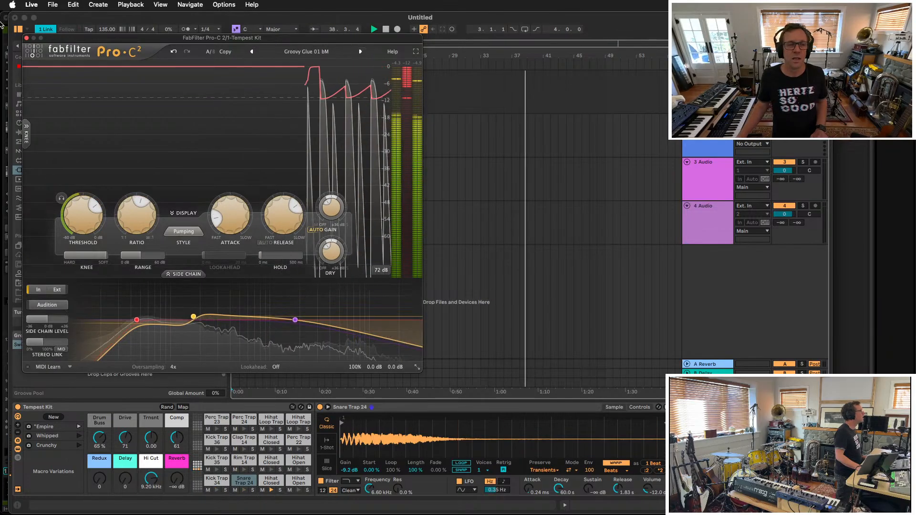
key(super+w)
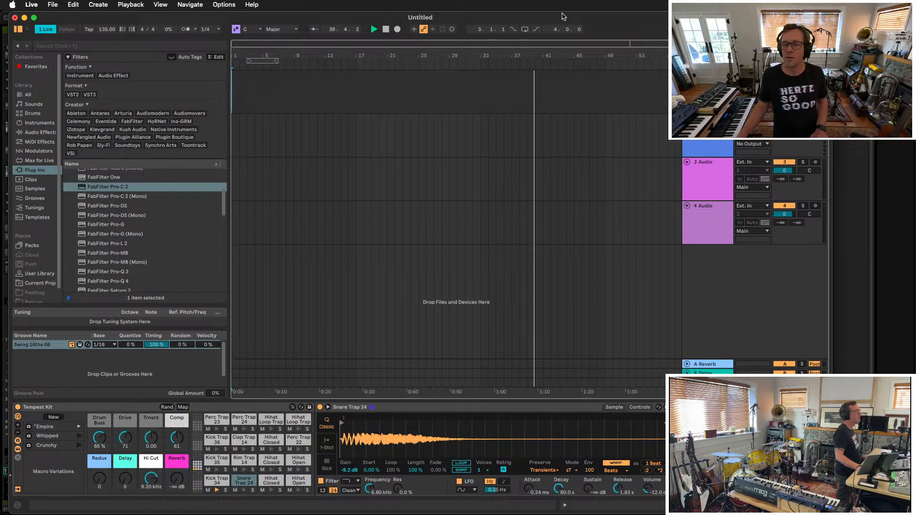
Save the Live set as "046.01 Lost All Sensation" in the 046.01 Lost All Sensation folder under Song Sprints > 046 250531
key(super+s)
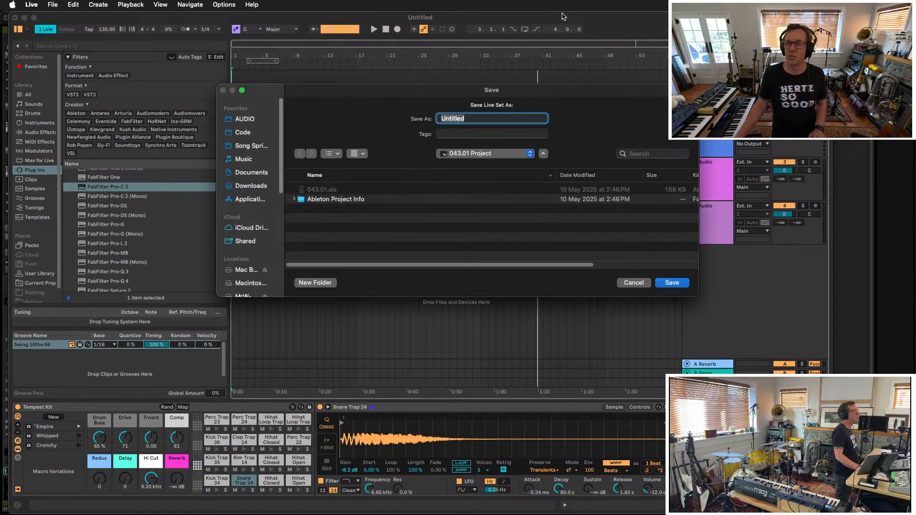
click(481, 153)
click(481, 185)
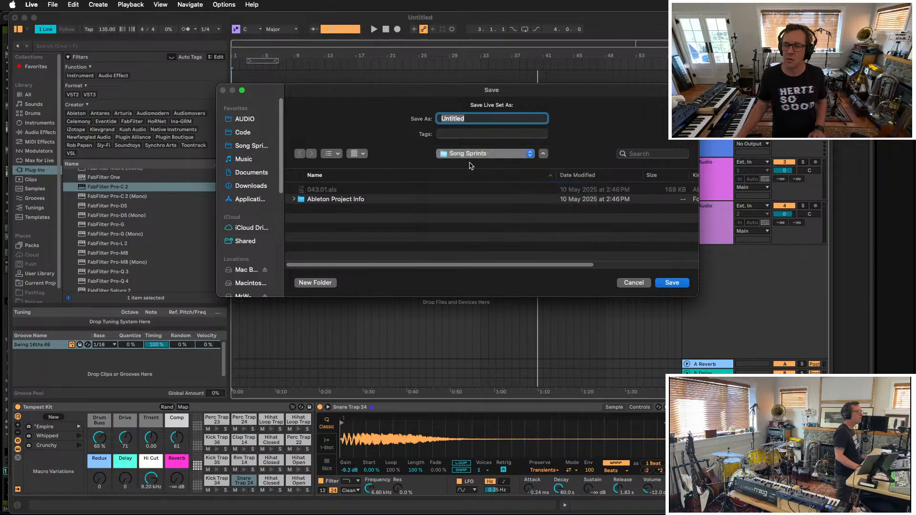
scroll(355, 237, down, 10)
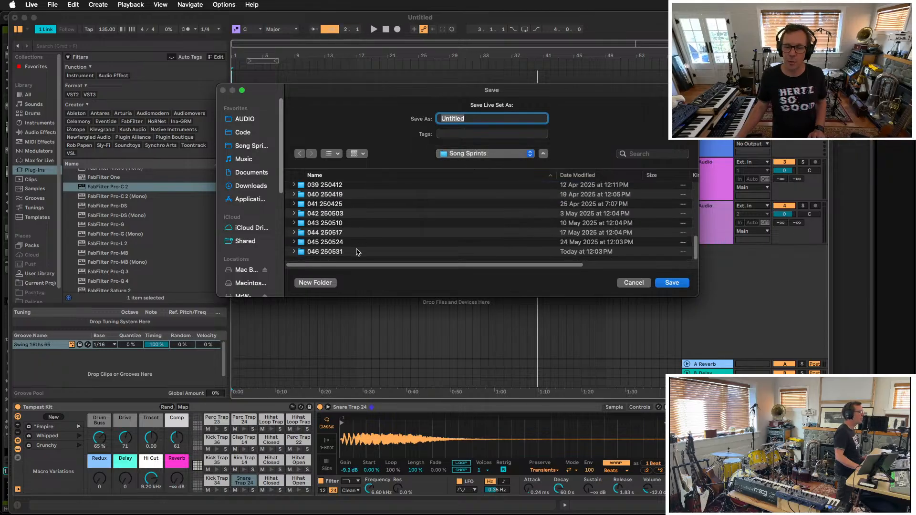
double_click(357, 251)
double_click(361, 191)
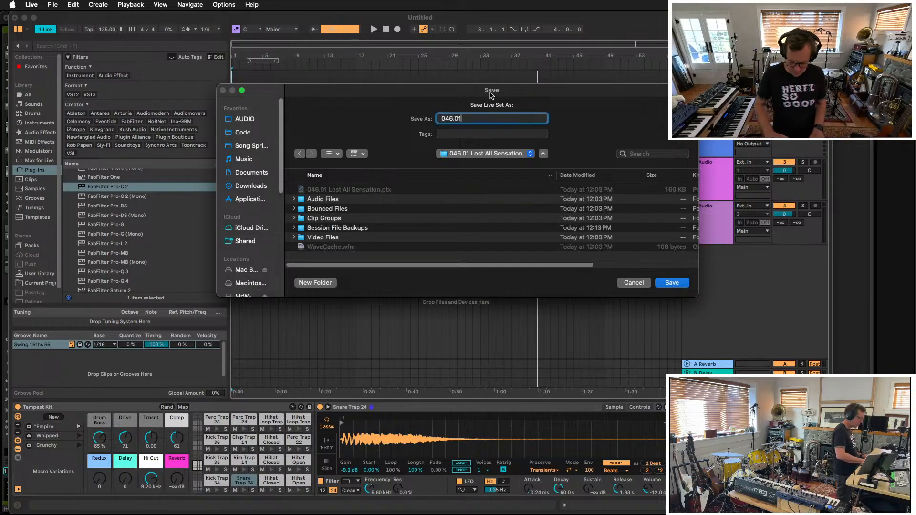
text(046.01 Lost All Sensation)
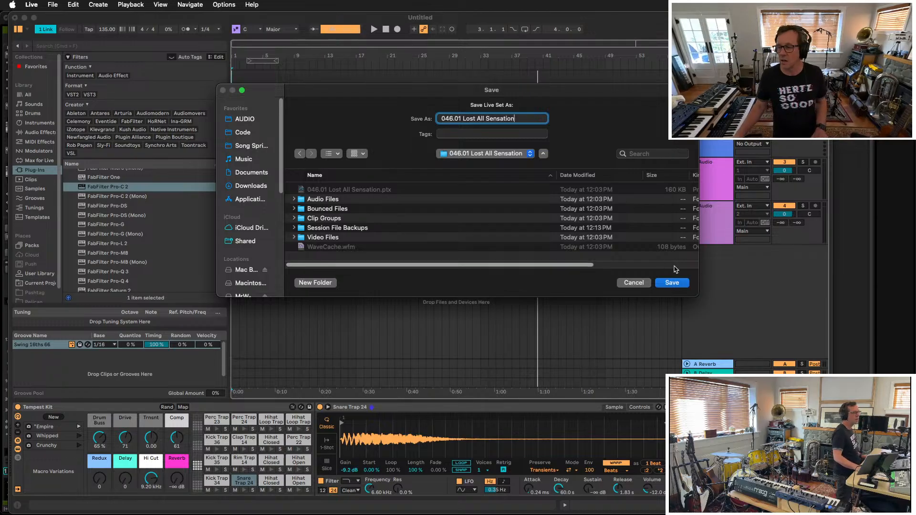
click(678, 284)
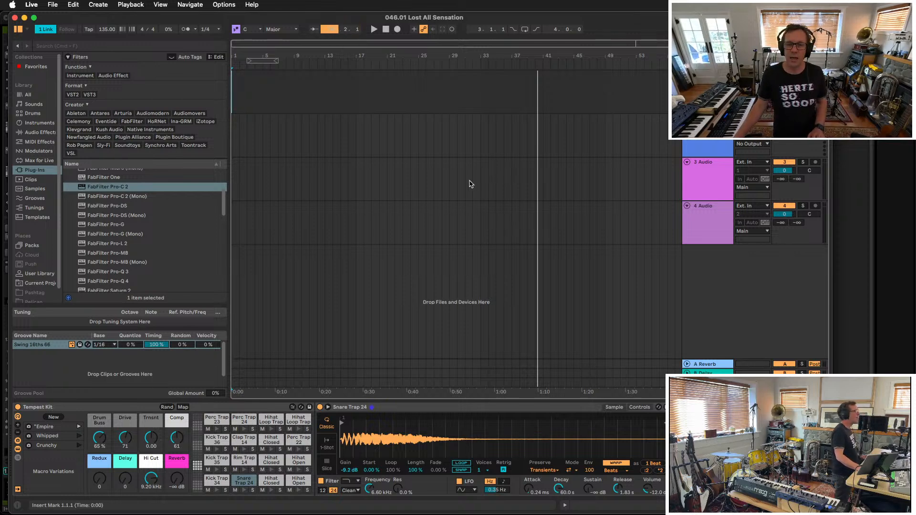
Return to Session view, stop the third Tempest Kit clip and reselect the Tempest Kit track
key(Tab)
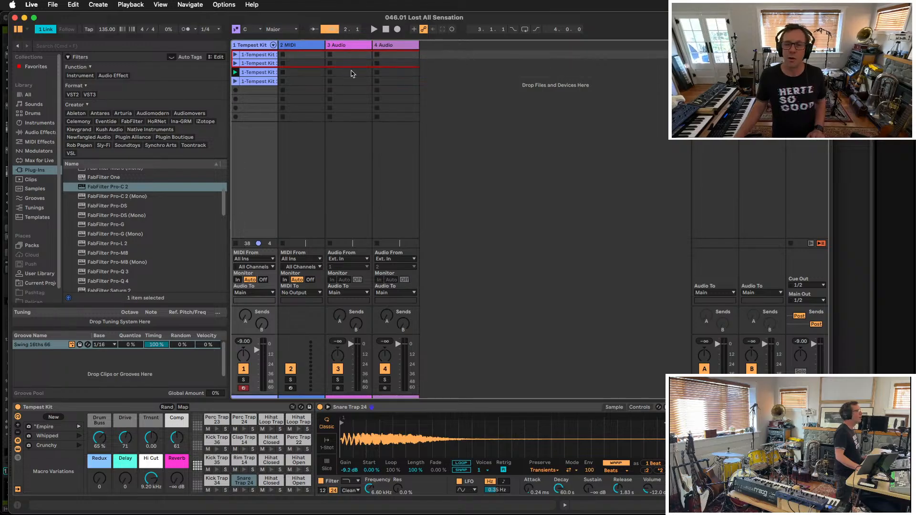
click(235, 72)
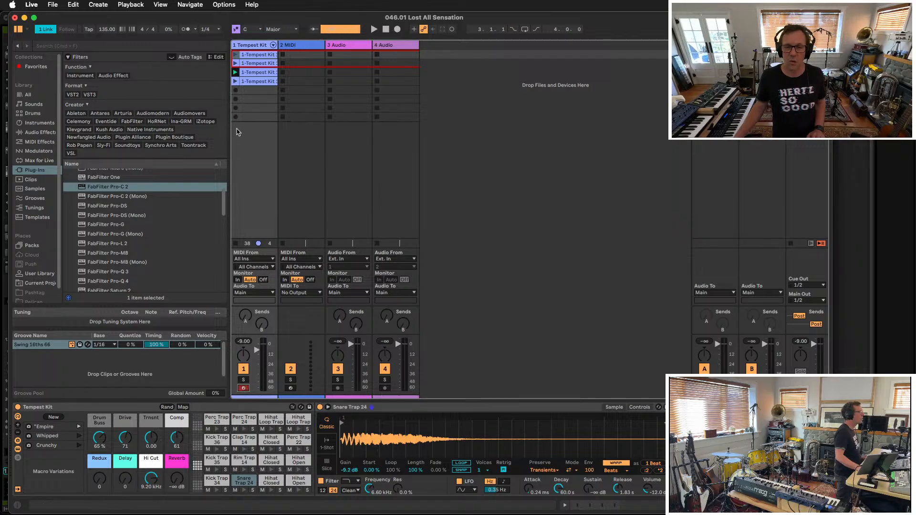
click(318, 161)
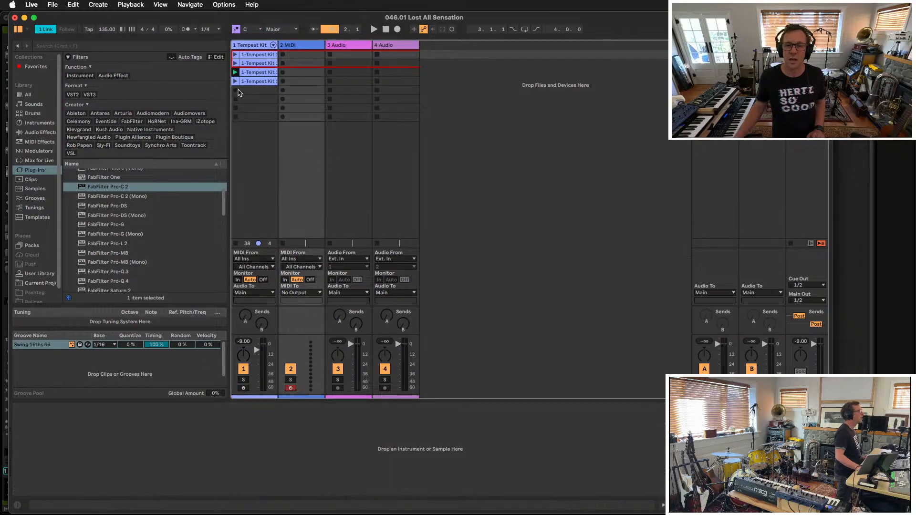
click(236, 90)
click(270, 159)
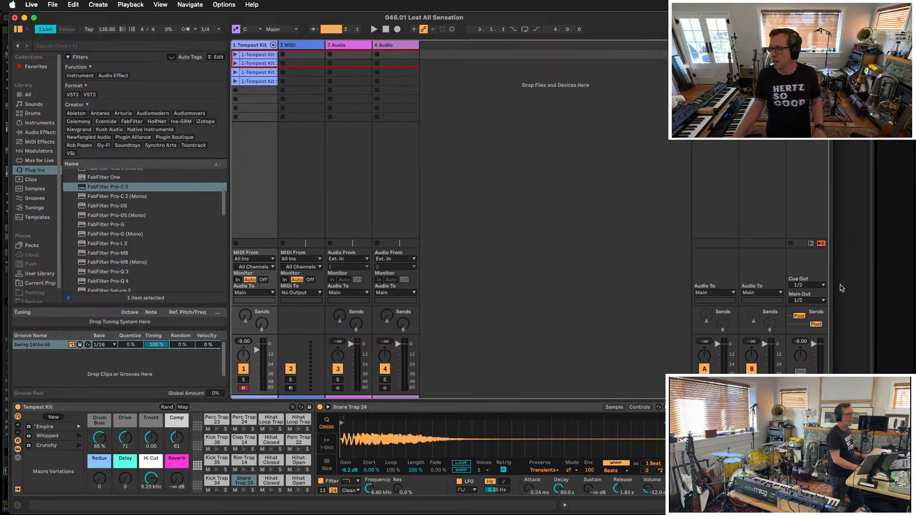
Switch to Pro Tools and display the Mix window of the 046.01 Lost All Sensation session
click(842, 288)
key(super+equal)
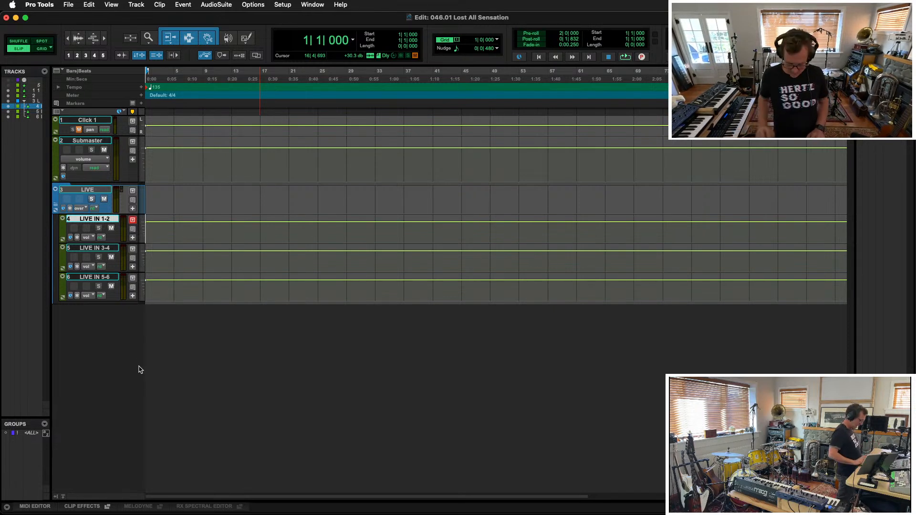
key(super+equal)
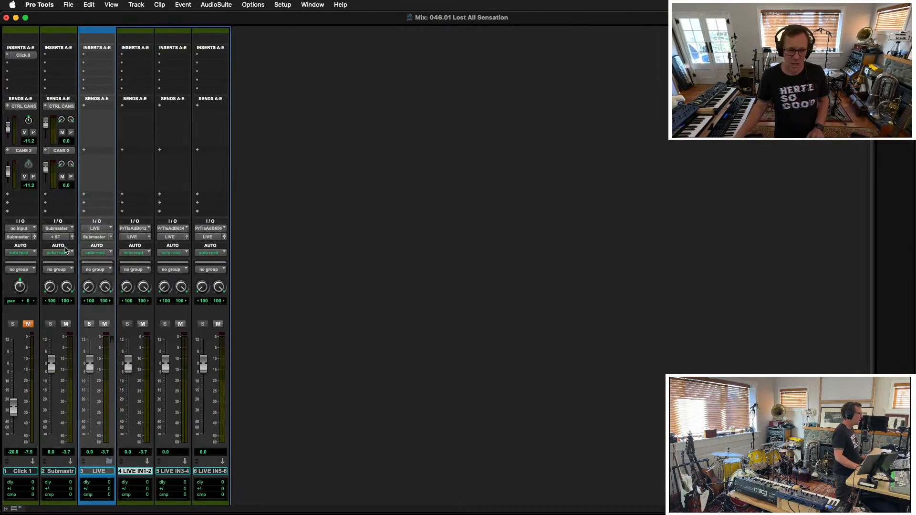
Try routing LIVE IN 1-2's output to a new mono audio track named LIVE BEAT Rec, and undo the track's creation
click(135, 237)
click(143, 270)
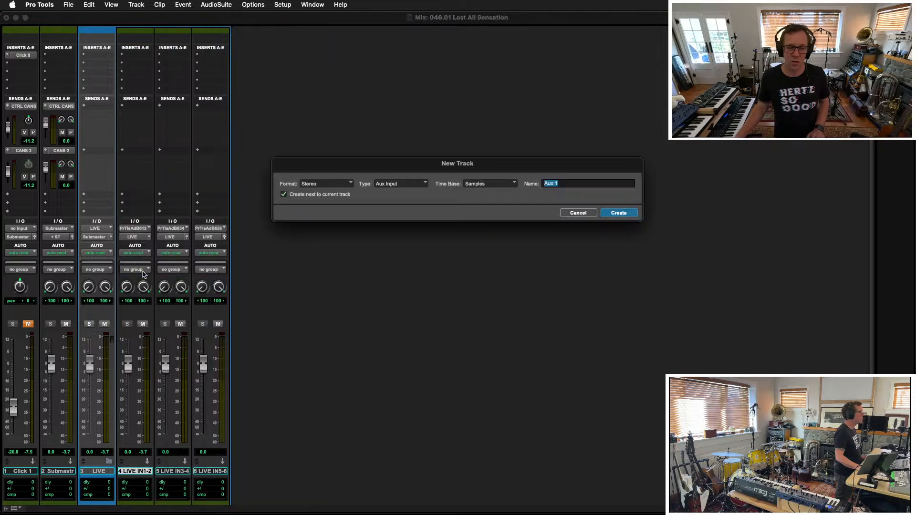
text(LIVE BEAT)
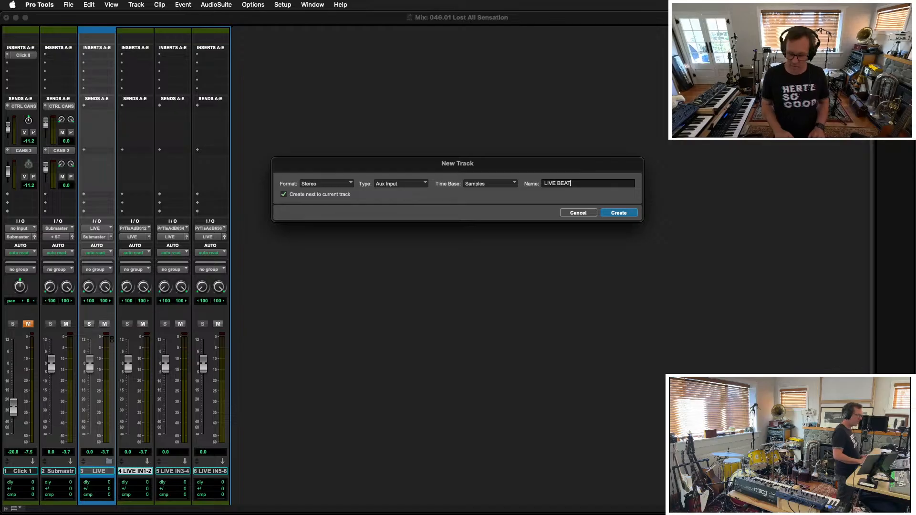
text( Rec)
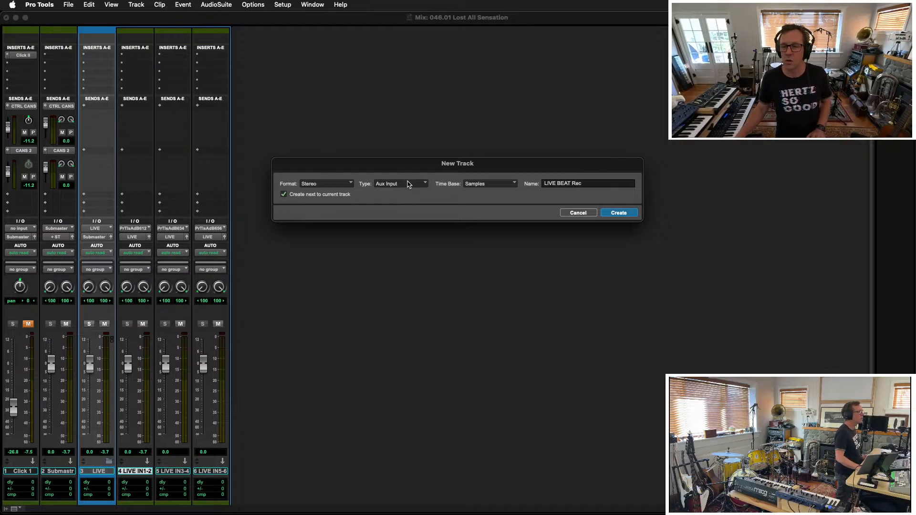
key(super+Left)
key(super+c)
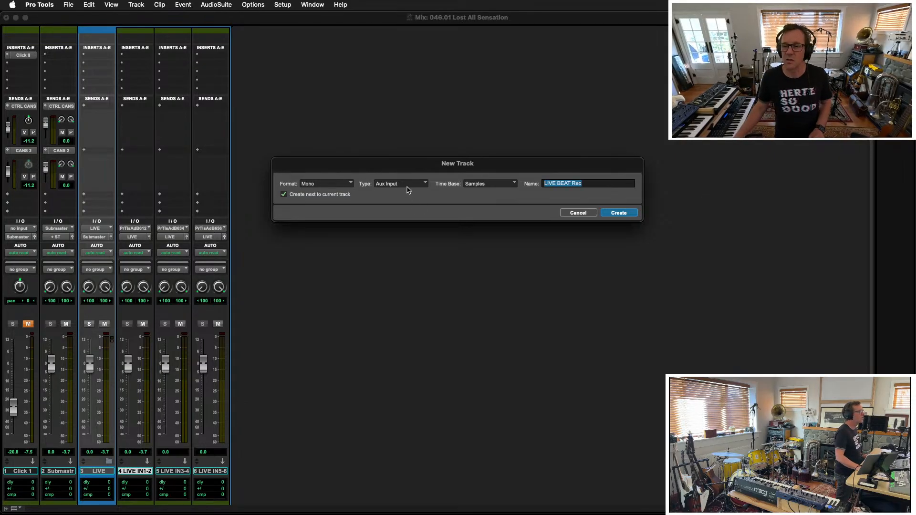
click(407, 185)
click(413, 195)
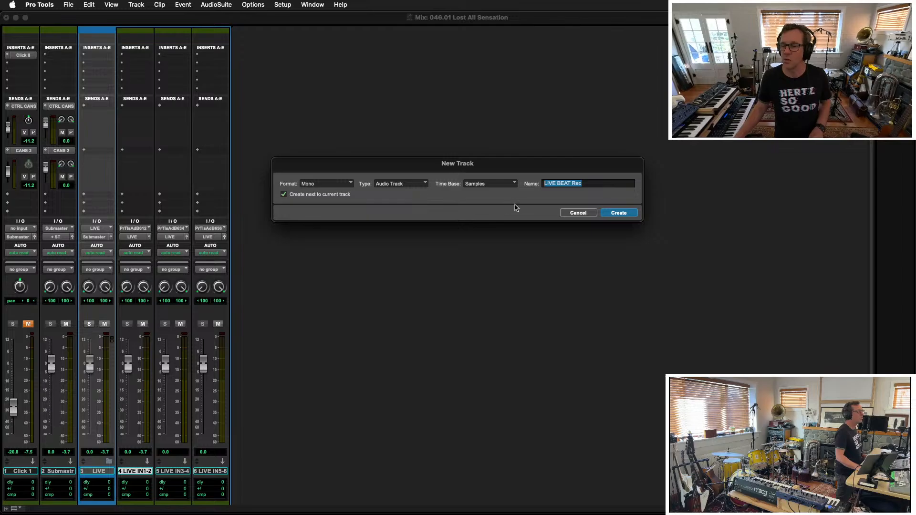
click(619, 213)
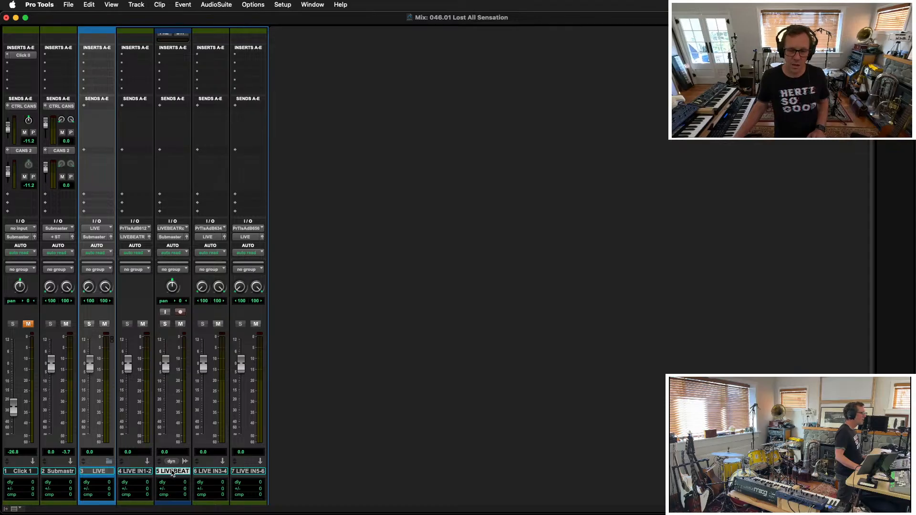
double_click(172, 471)
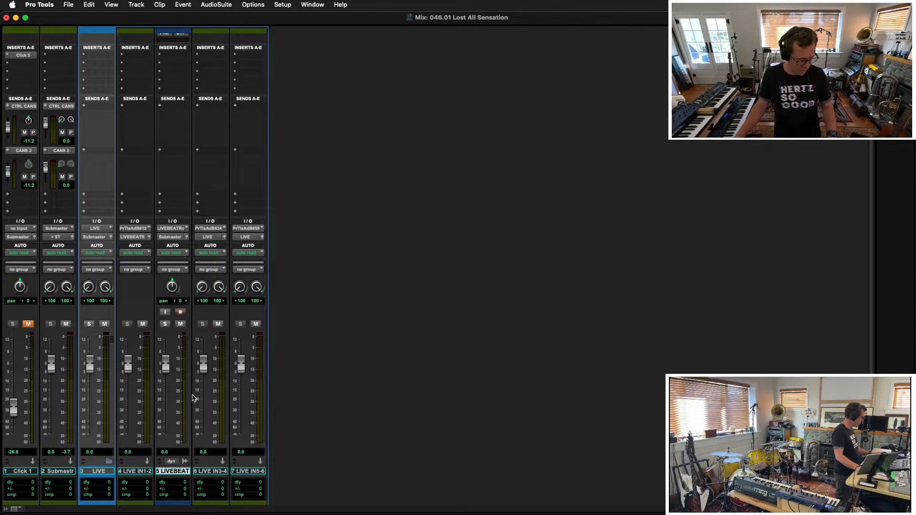
key(super+z)
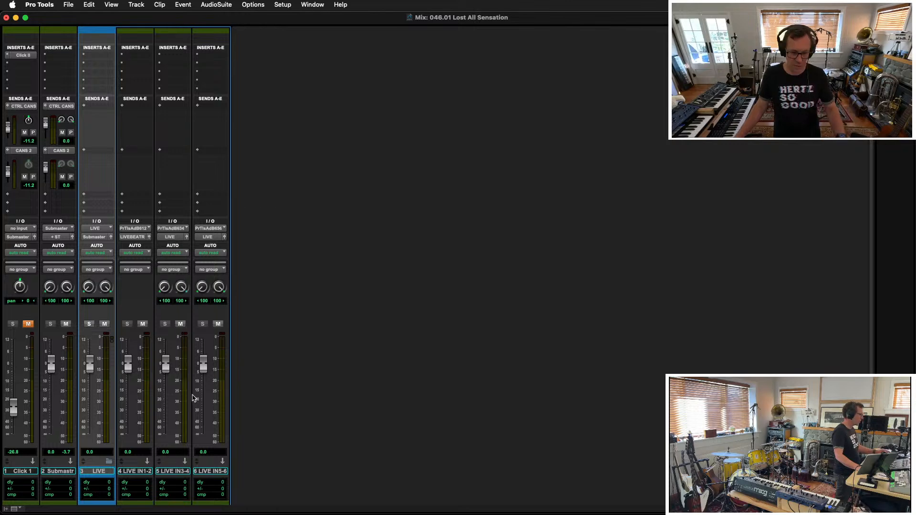
Route LIVE IN 1-2's output to a new stereo audio track named LIVE BEAT Rec, created next to the current track
click(126, 237)
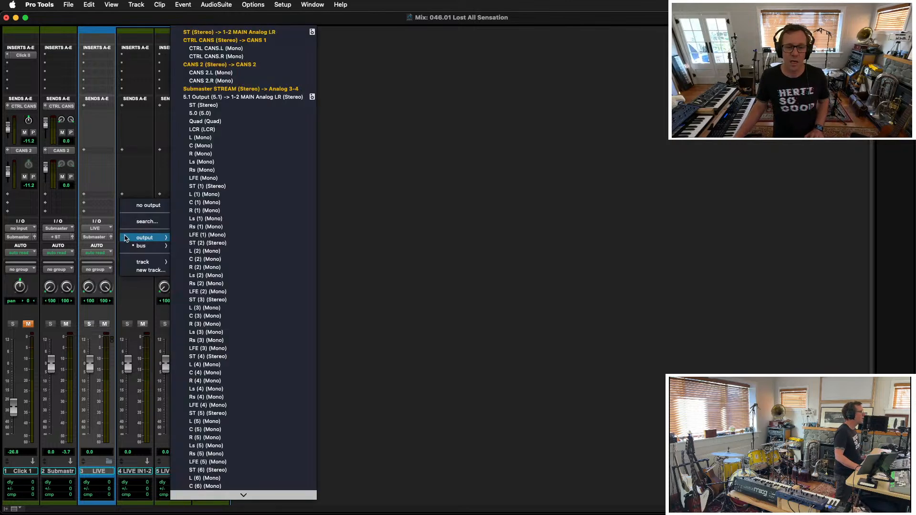
click(150, 271)
key(super+v)
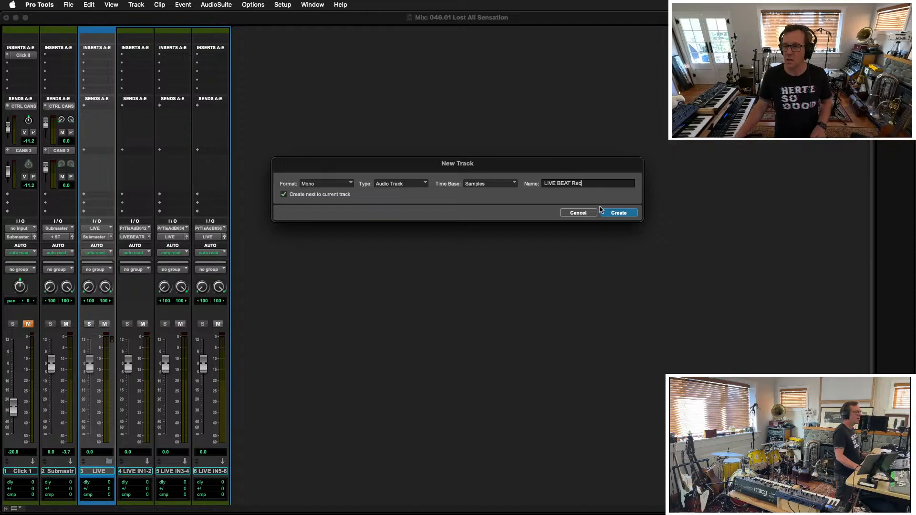
click(314, 186)
click(319, 197)
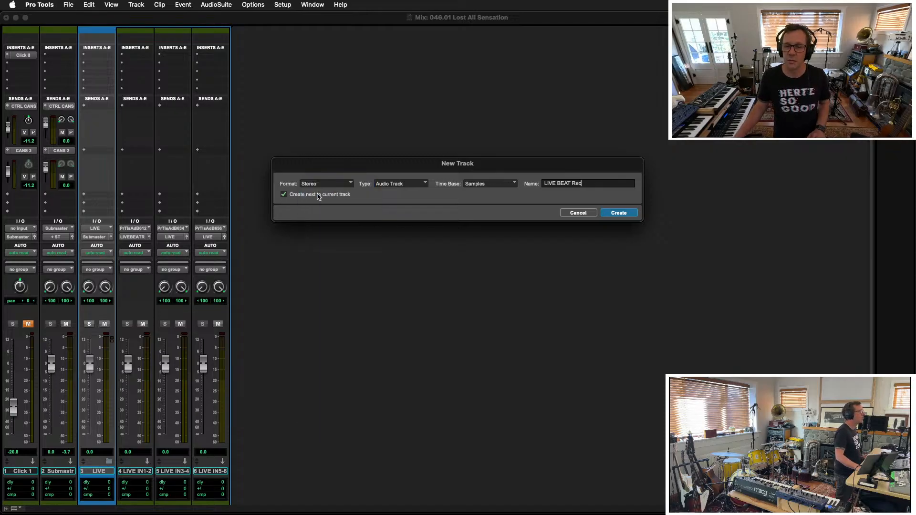
click(618, 213)
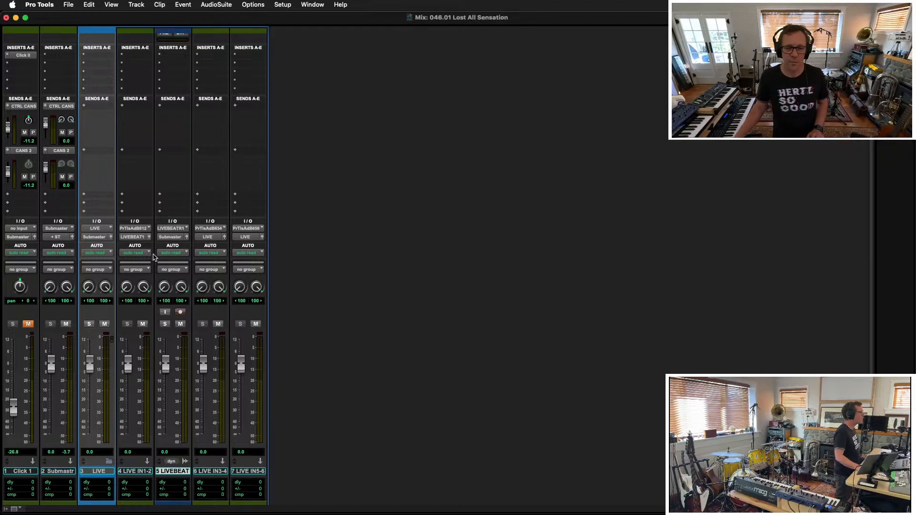
Route the LIVE BEAT Rec track's output to the LIVE track and record-enable it
click(173, 237)
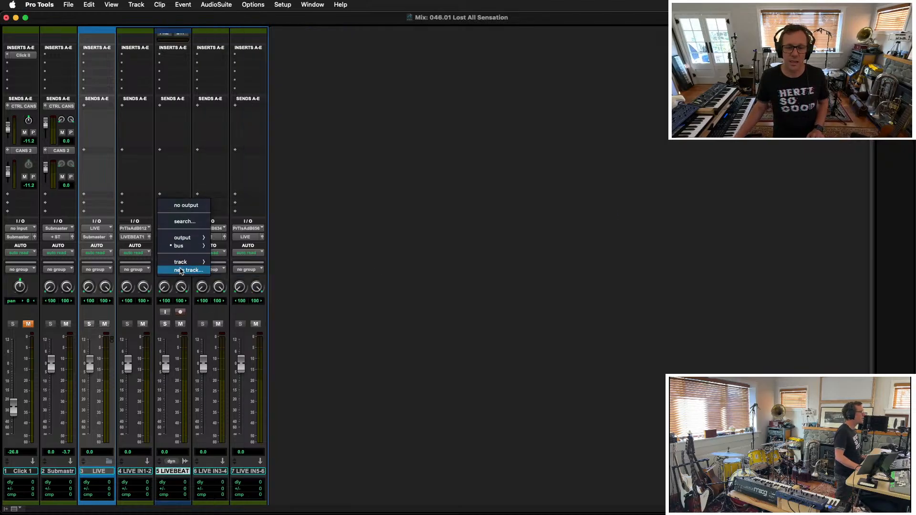
mouse_move(180, 262)
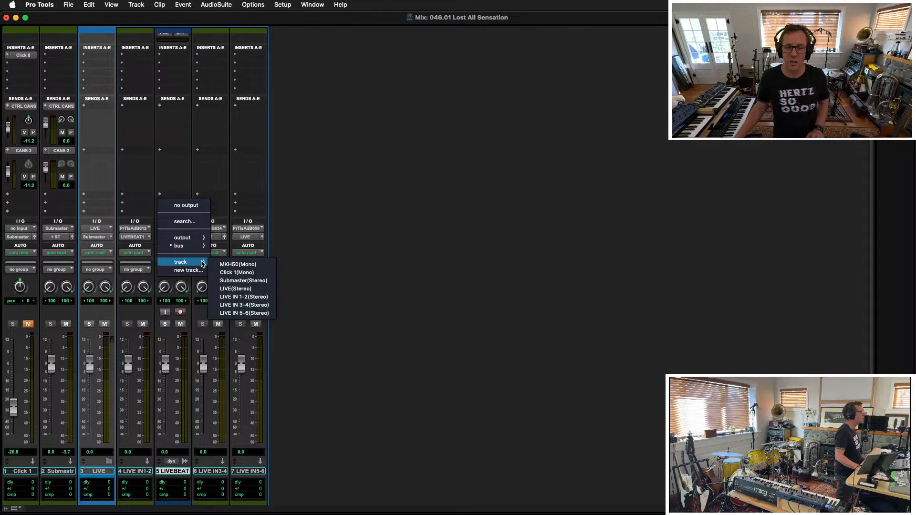
click(255, 289)
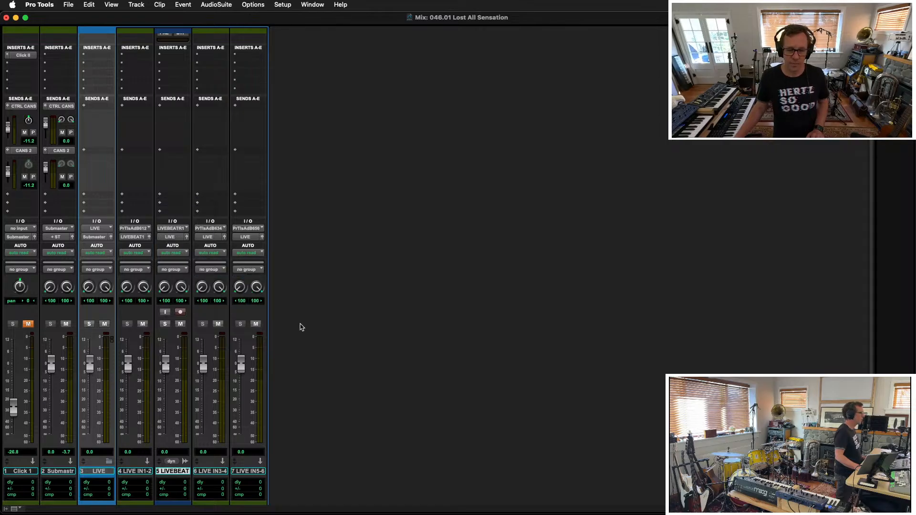
key(shift+r)
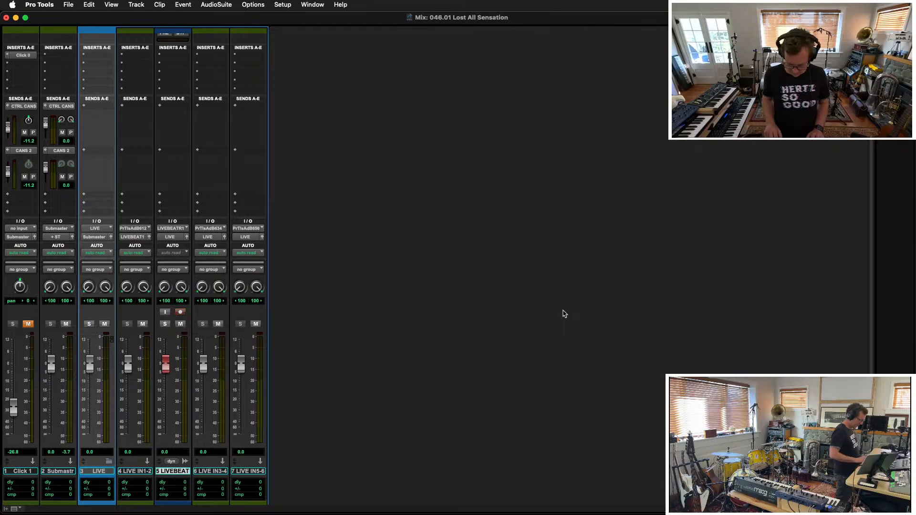
Set Click 1's CTRL CANS send to pre-fader and unmute the Click 1 track in the Mix window
key(super+equal)
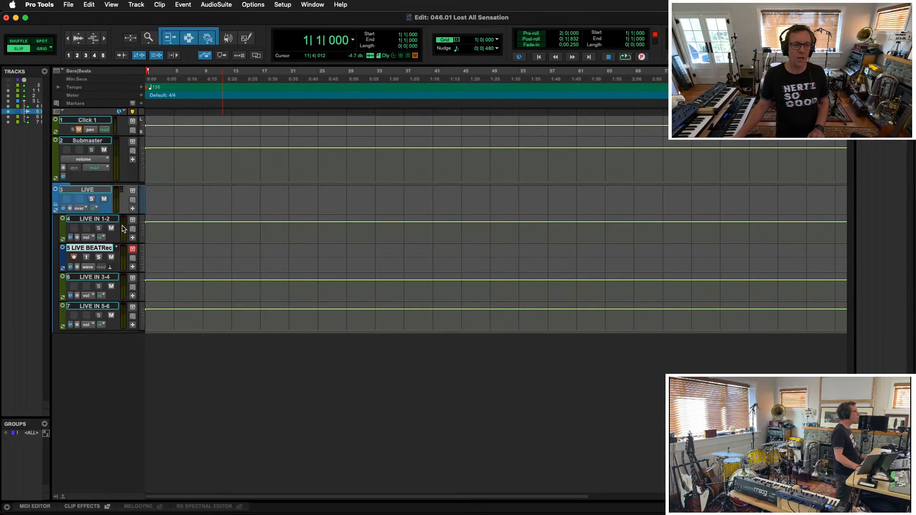
key(super+equal)
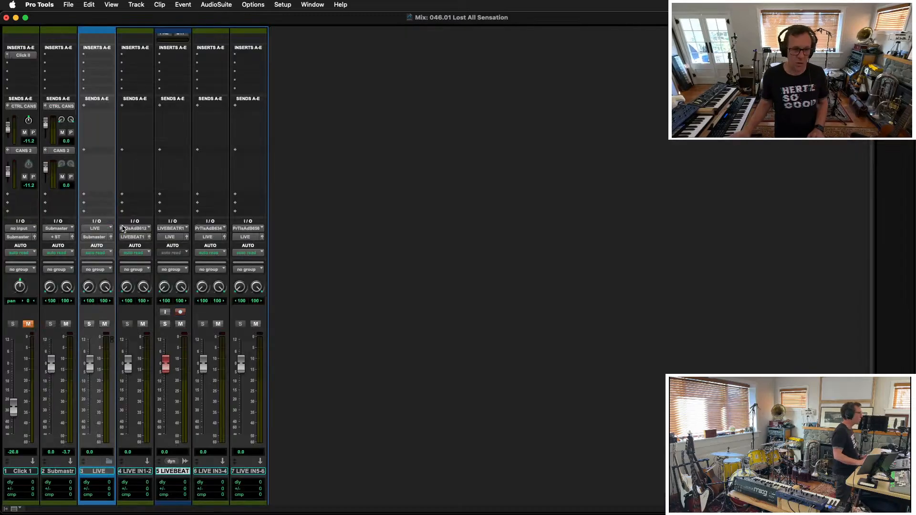
click(35, 133)
click(28, 324)
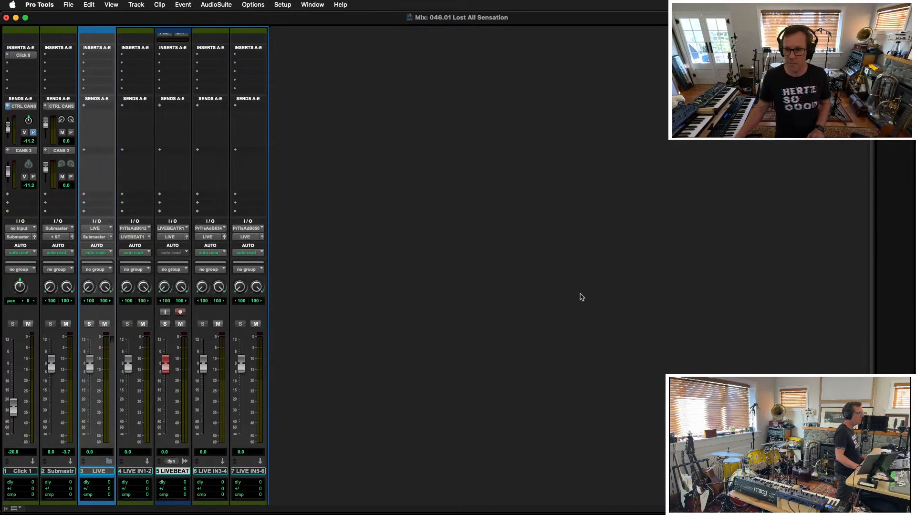
Return to the Edit window and switch the edit mode to Grid
key(super+equal)
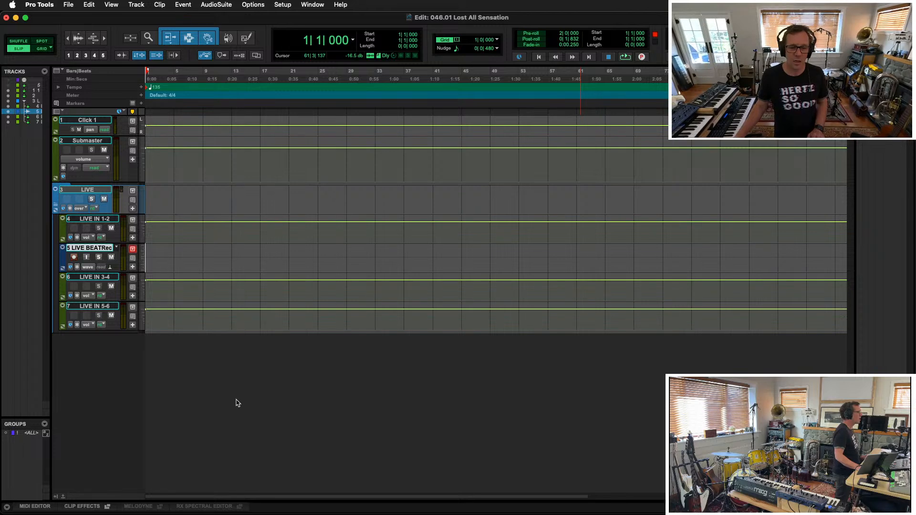
click(40, 49)
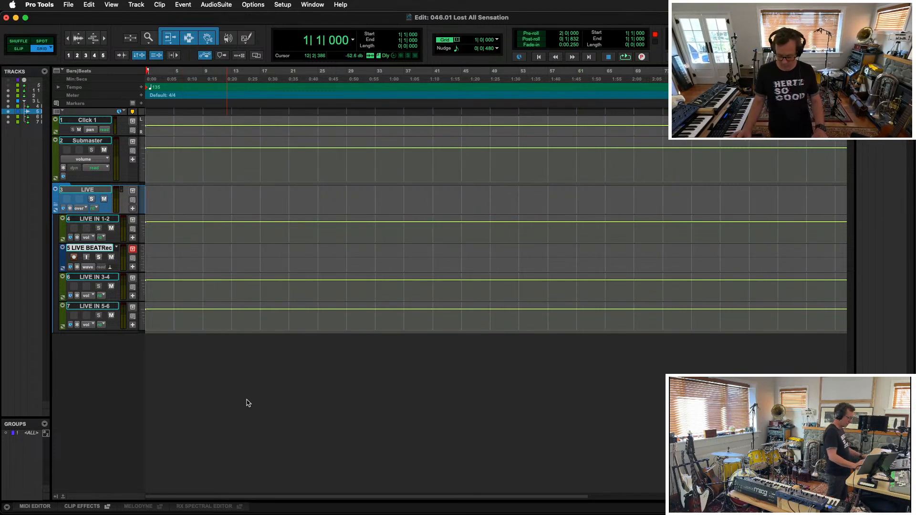
Try recording to LIVE BEAT Rec while launching the four Tempest Kit clips in order in Ableton Live, and replay the third and fourth
key(super+alt+space)
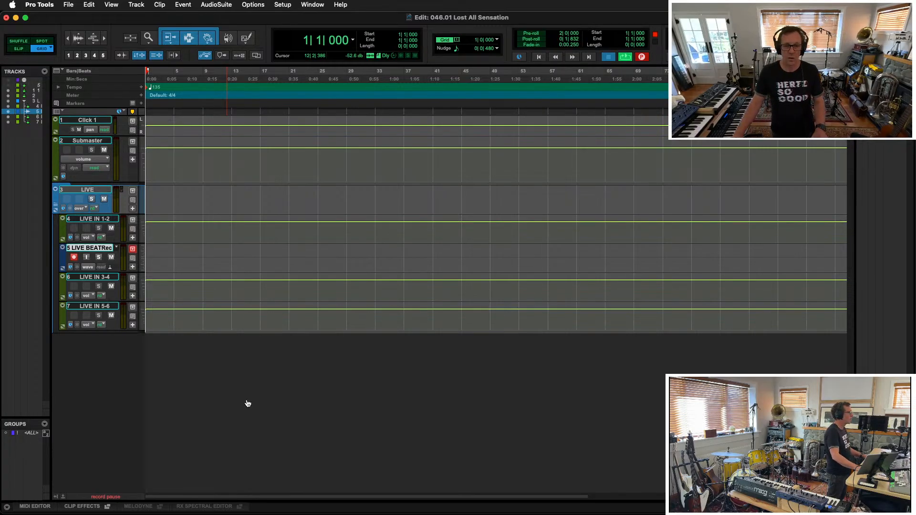
key(space)
key(super+Tab)
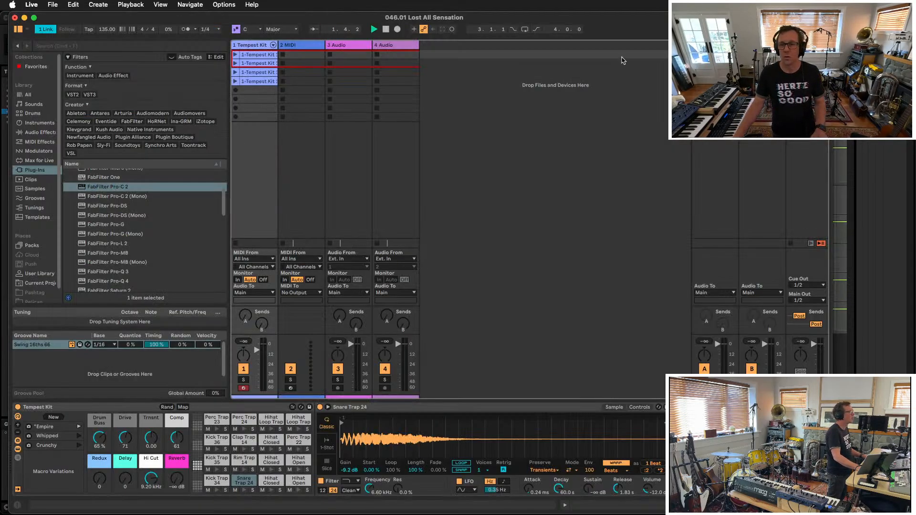
click(235, 54)
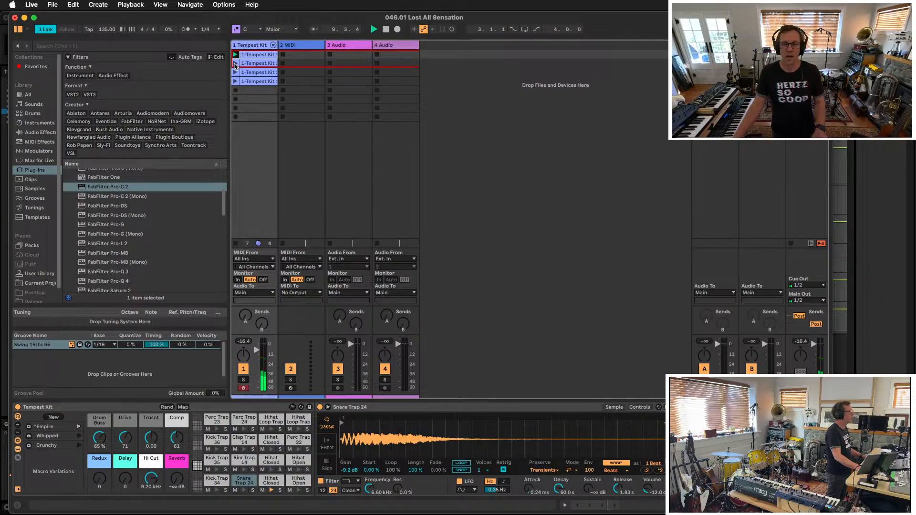
click(235, 63)
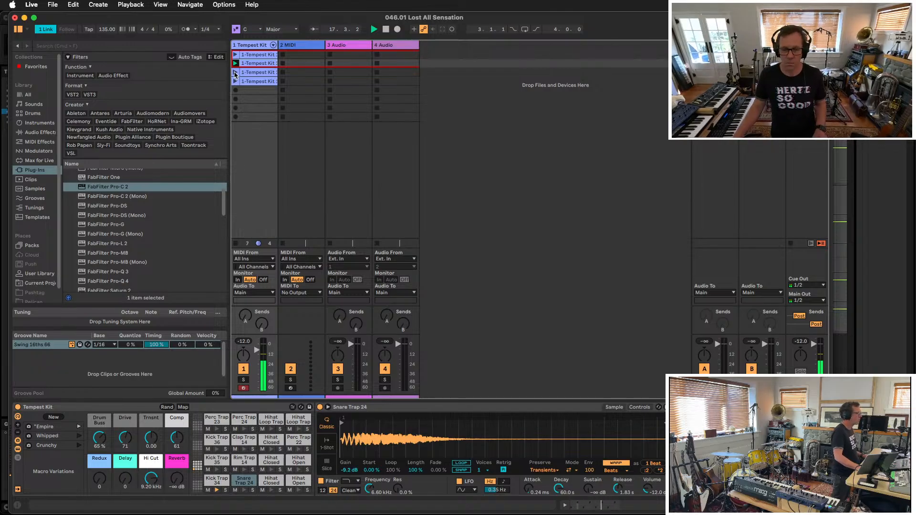
click(235, 73)
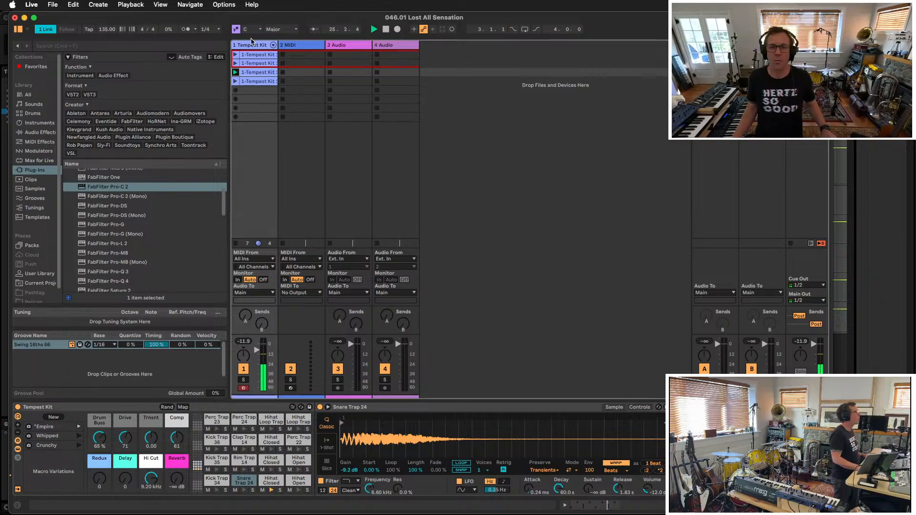
click(235, 81)
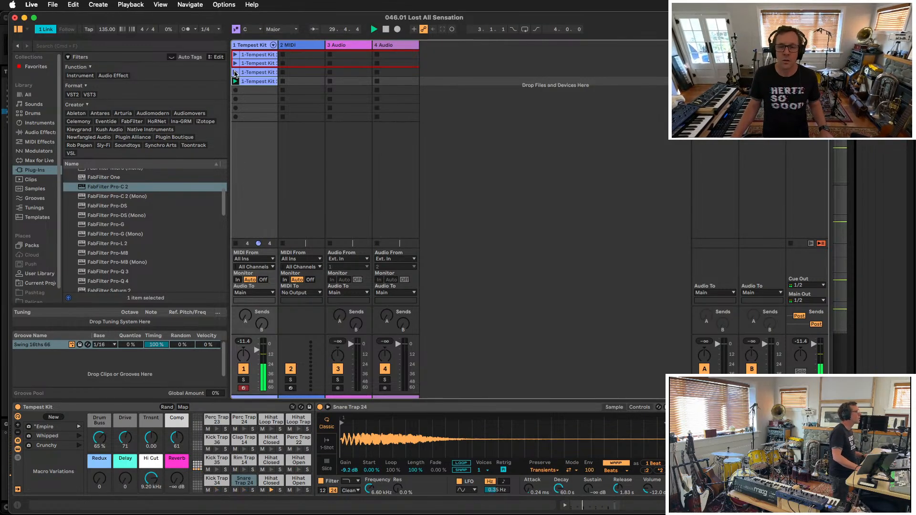
click(235, 73)
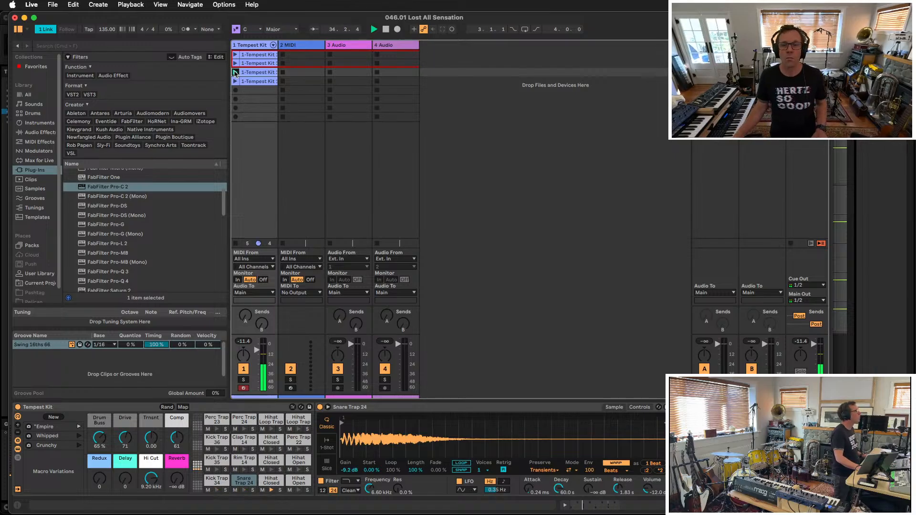
click(235, 81)
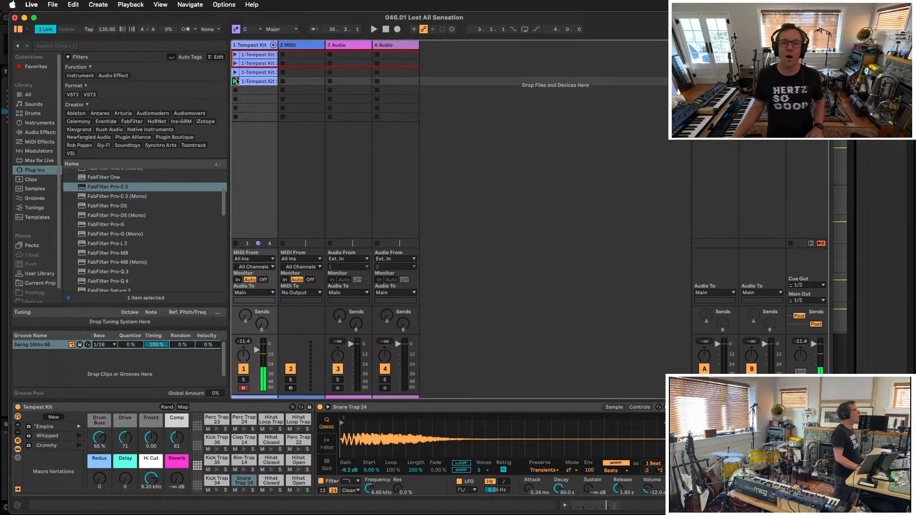
Set the Live set's global launch quantization to 1 Bar
click(219, 29)
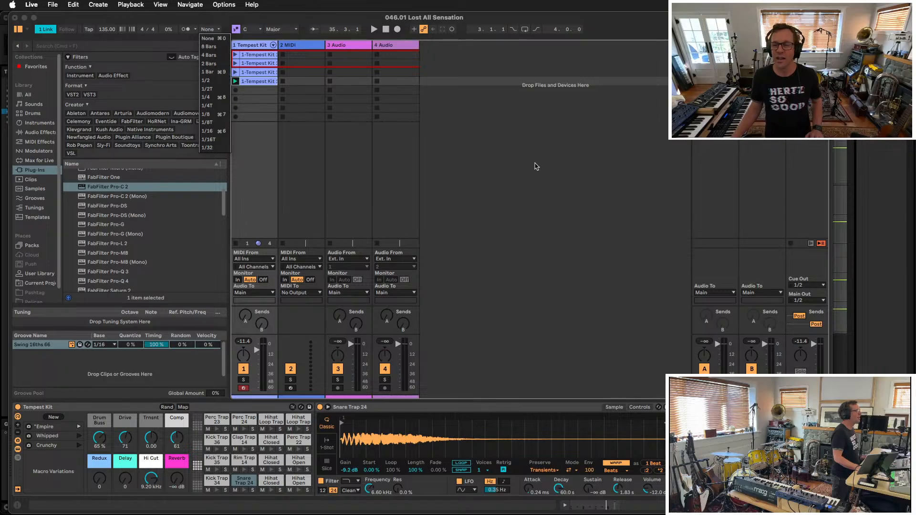
click(496, 182)
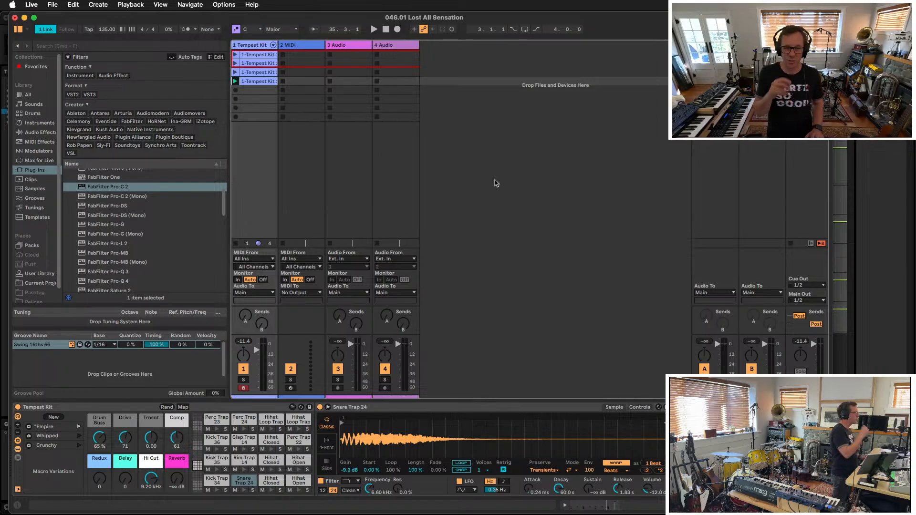
key(super+9)
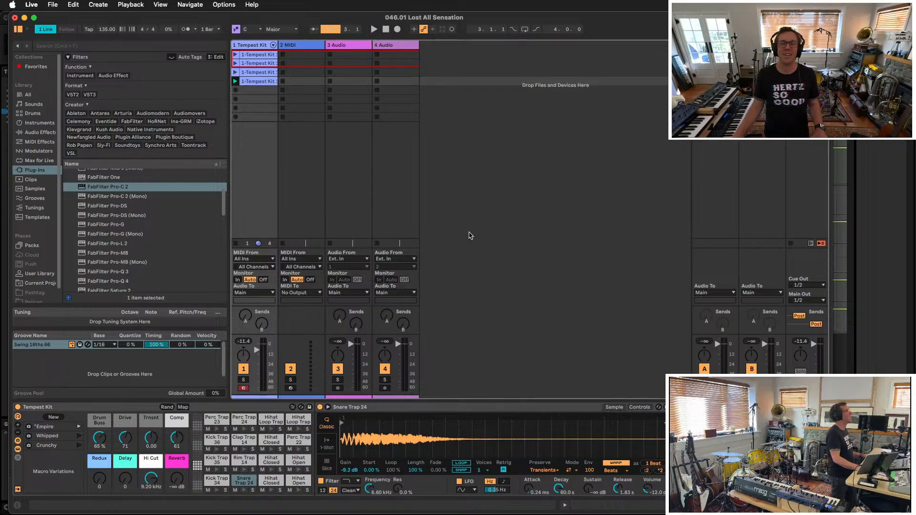
Switch to Pro Tools and delete the recorded take from the LIVE BEAT Rec track
key(super+Tab)
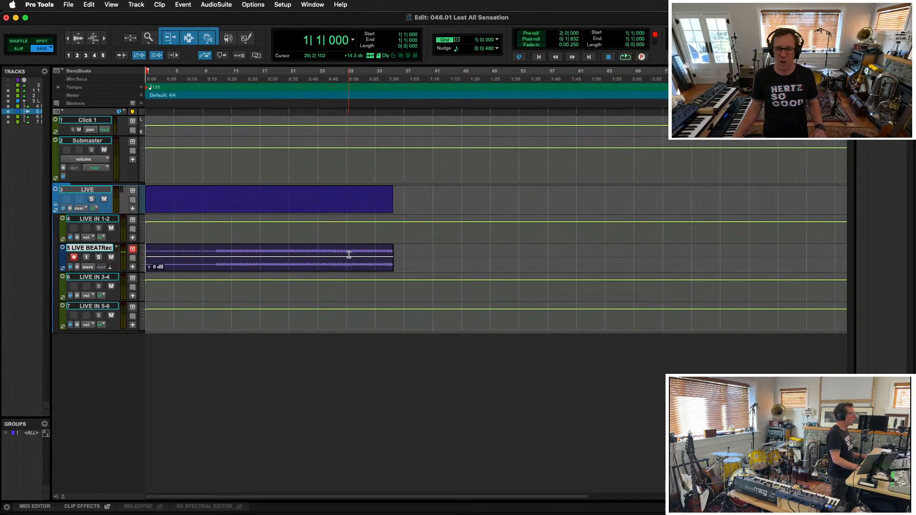
click(356, 271)
key(Delete)
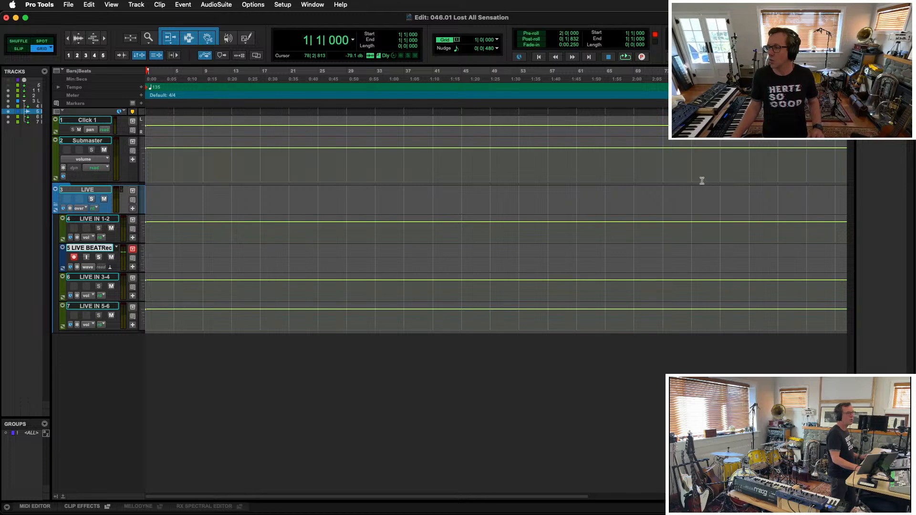
key(super+equal)
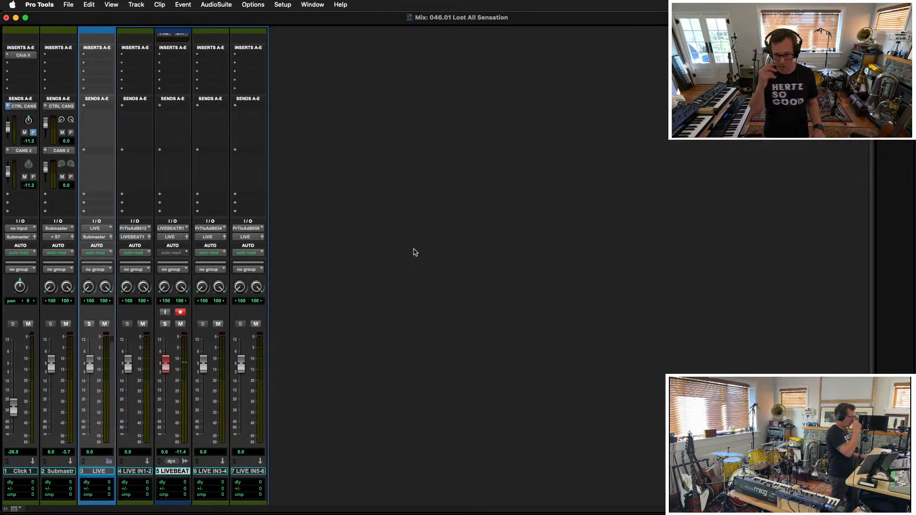
key(super+equal)
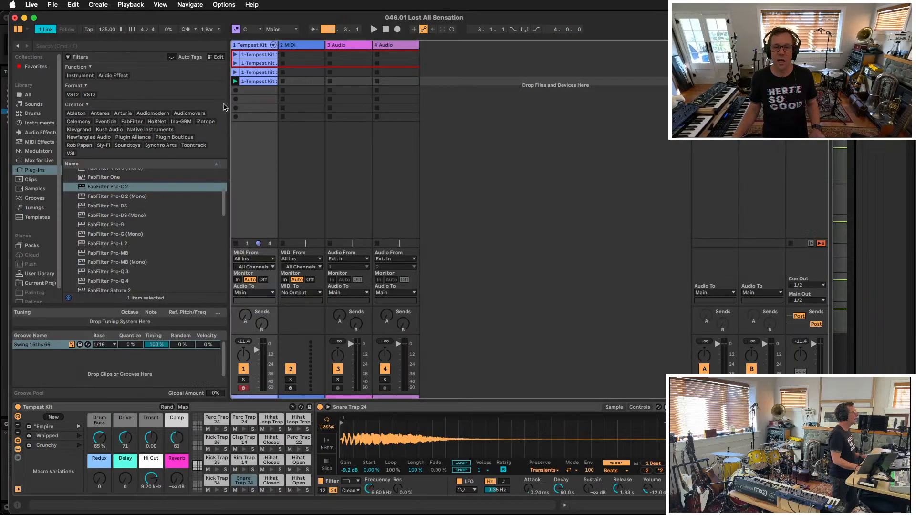
Stop the Tempest Kit track's clip in Ableton Live, and start a new recording on LIVE BEAT Rec in Pro Tools from record pause
click(238, 244)
key(super+Tab)
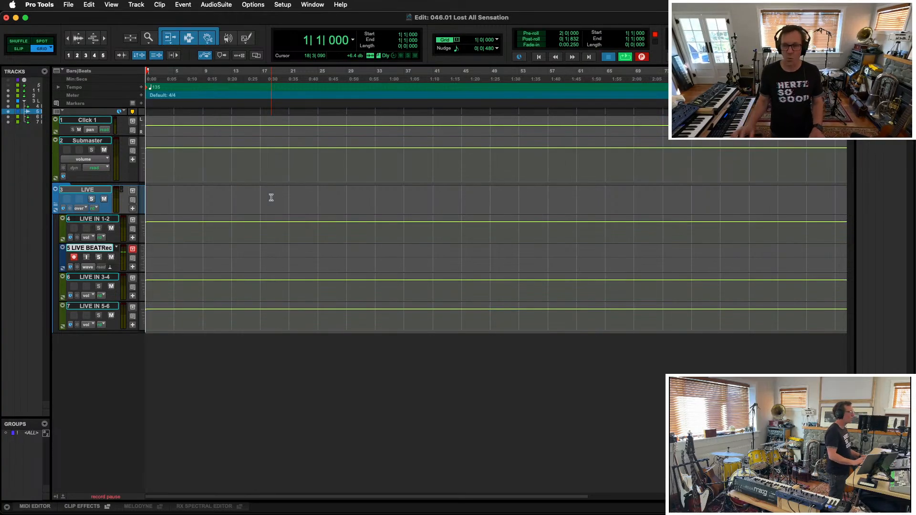
key(space)
Switch to Ableton Live and launch the four Tempest Kit clips in order, about eight bars each, while Pro Tools records
key(super+Tab)
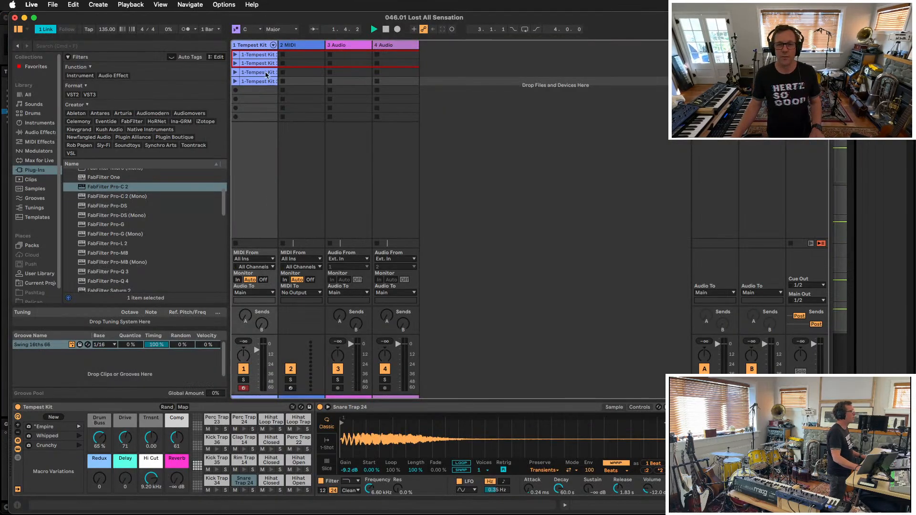
click(235, 54)
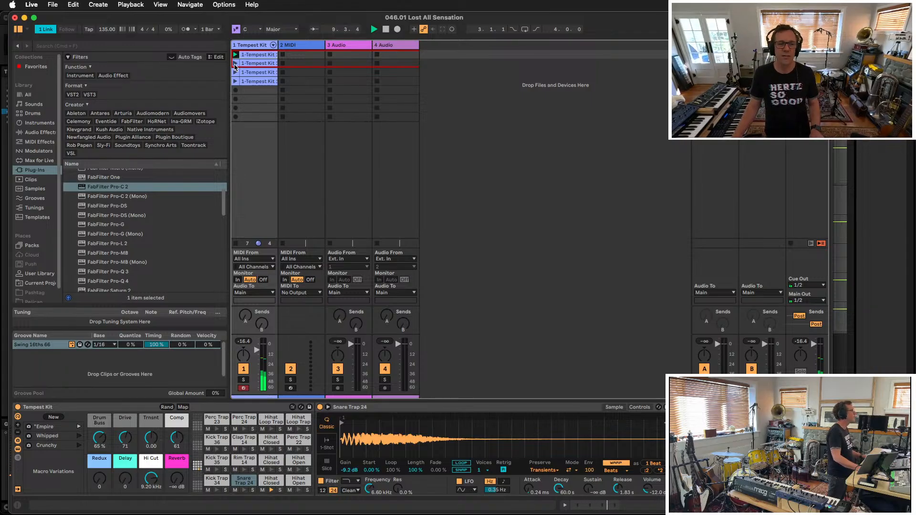
click(235, 63)
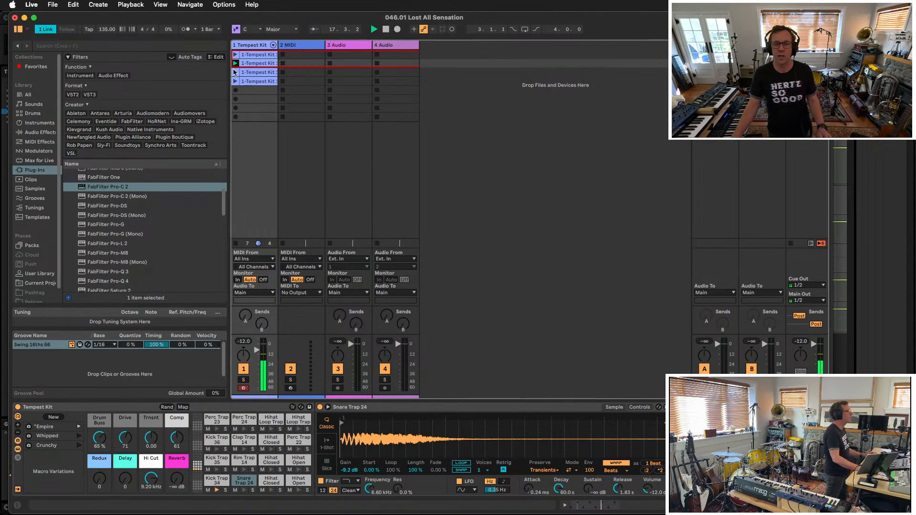
click(235, 72)
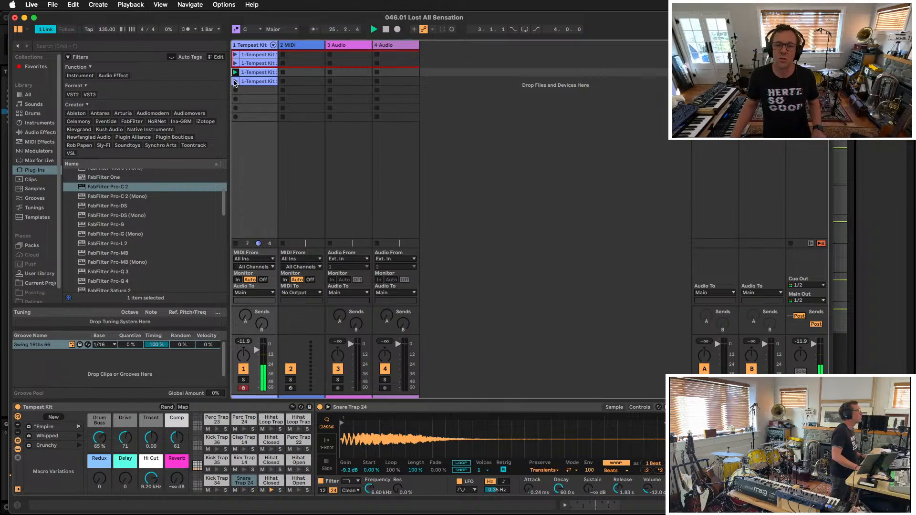
click(235, 82)
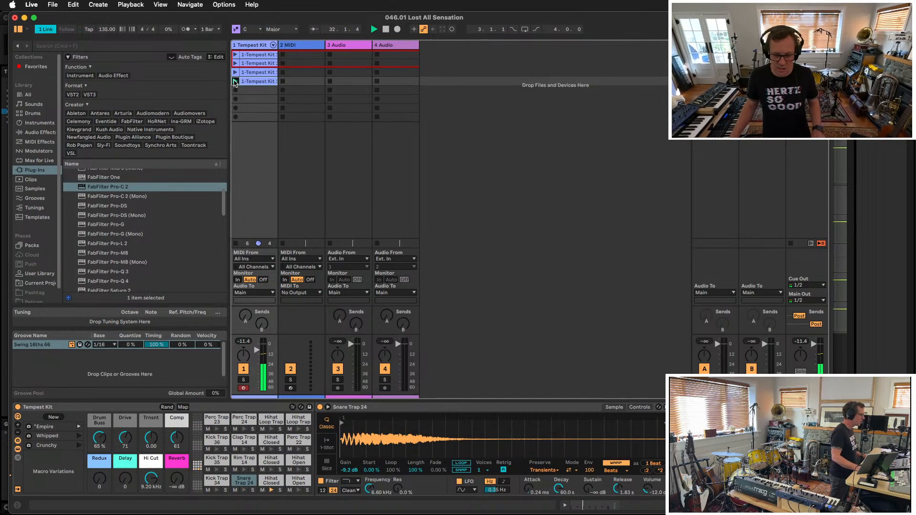
click(235, 81)
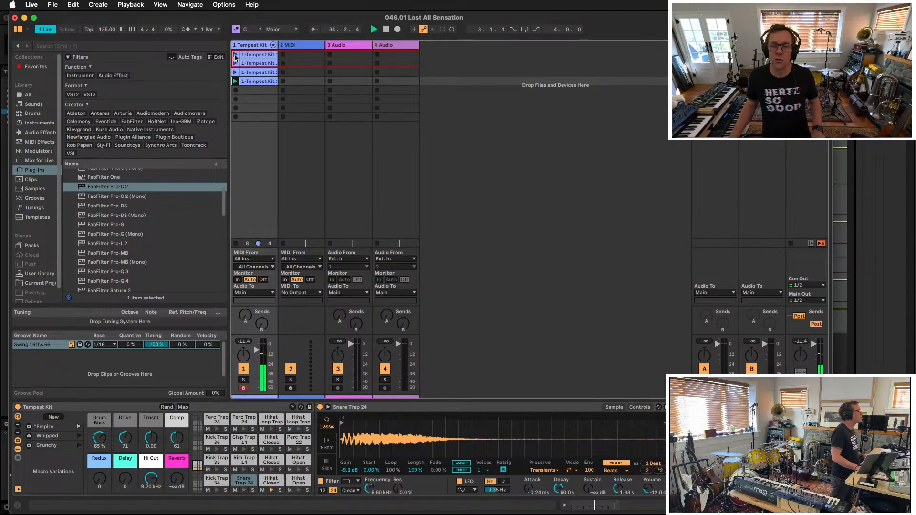
Repeat the eight-bar pass through the four Tempest Kit clips, checking the LIVE BEAT Rec recording in Pro Tools before launching the fourth
click(235, 54)
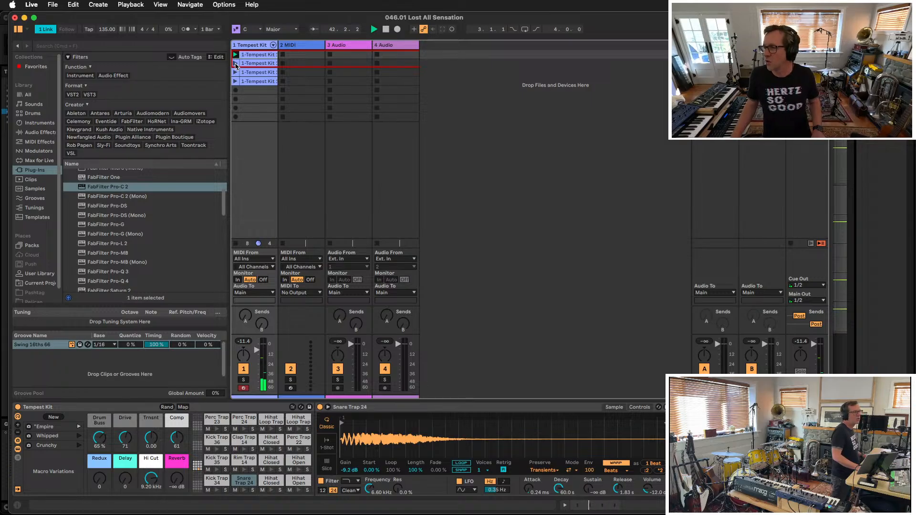
click(235, 63)
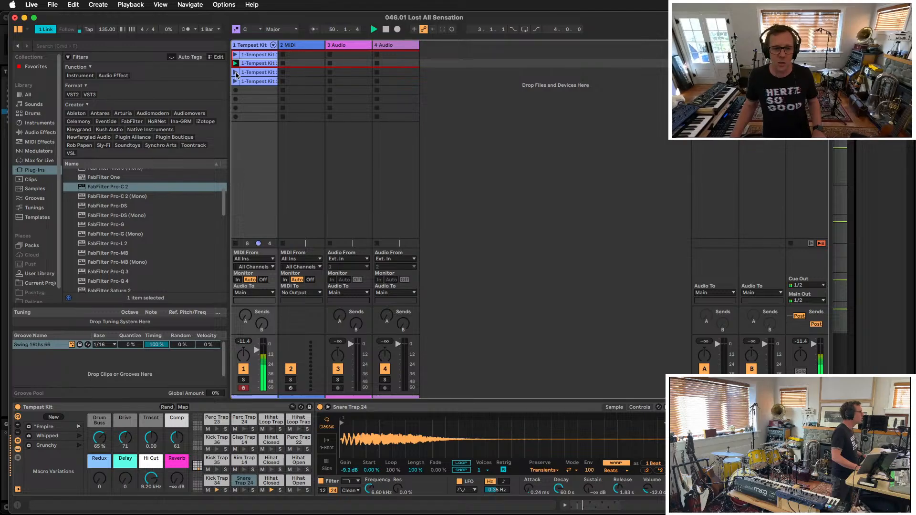
click(235, 72)
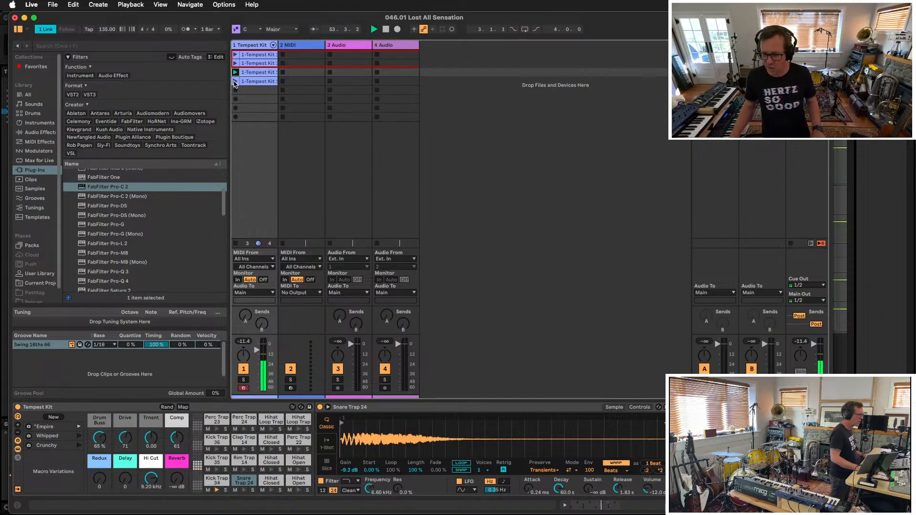
key(super+Tab)
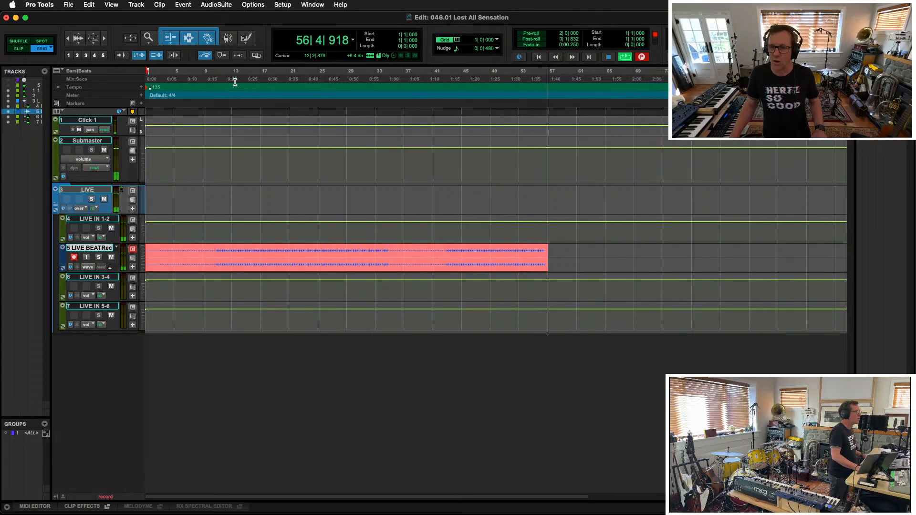
key(super+Tab)
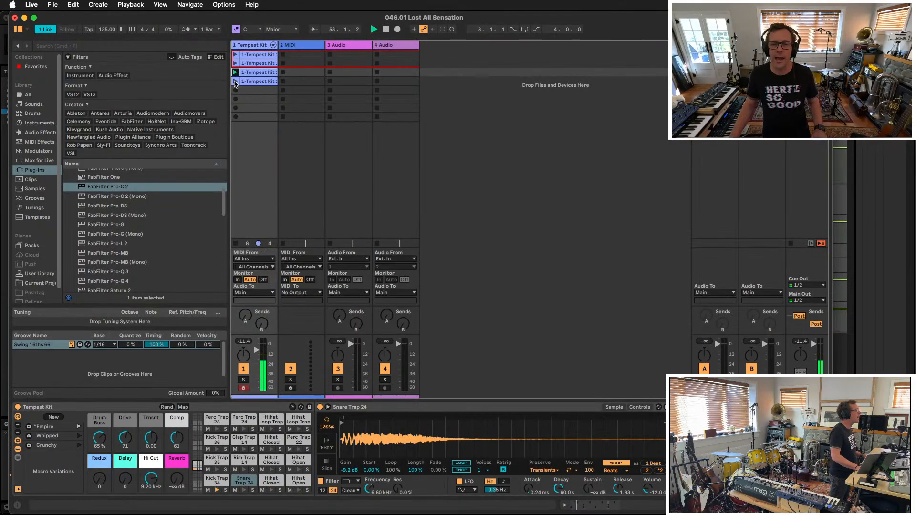
click(234, 82)
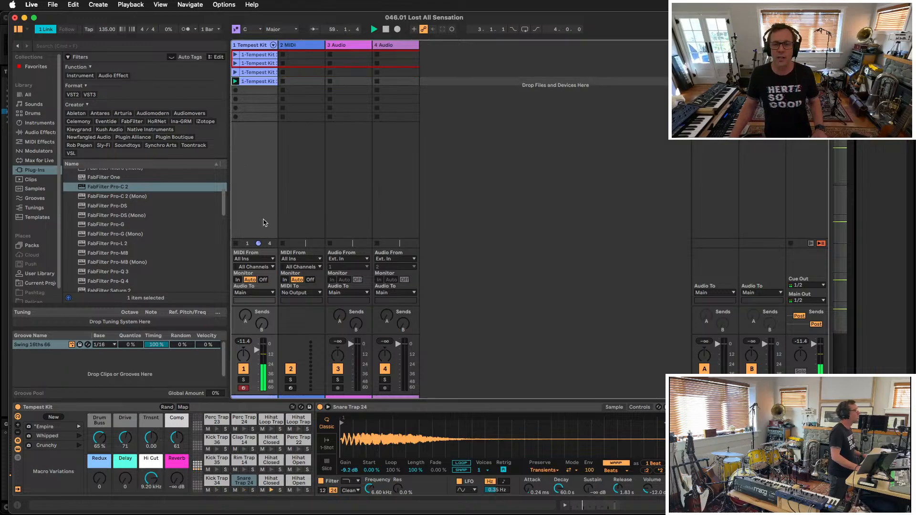
Check the running recording in Pro Tools, and launch the four Tempest Kit clips in order in Ableton Live about four bars apart
key(super+Tab)
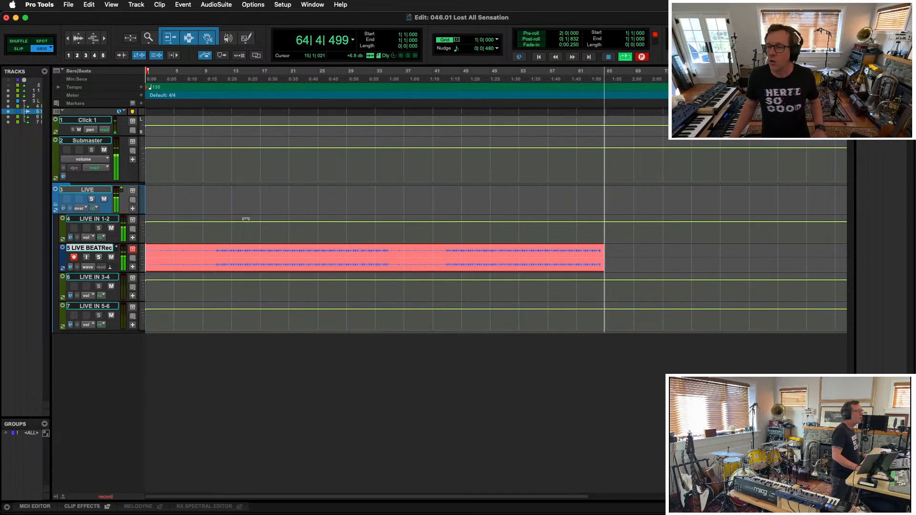
key(super+Tab)
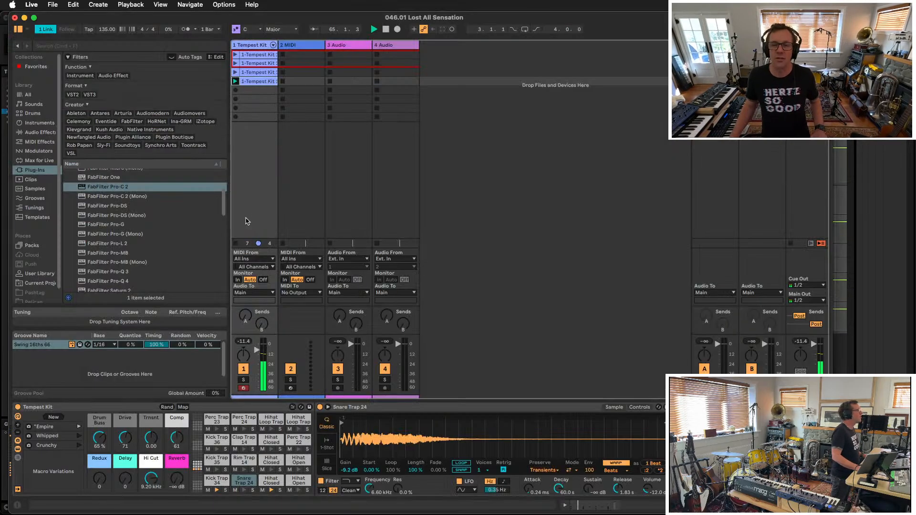
click(236, 55)
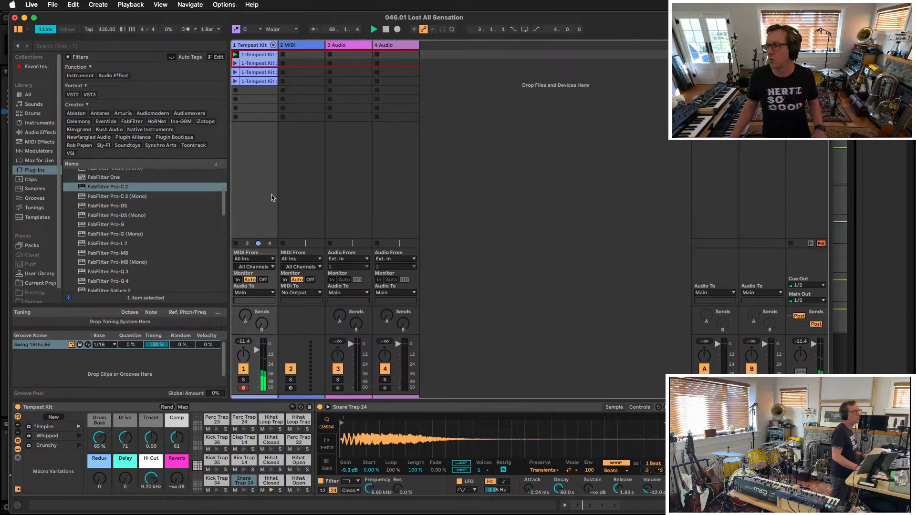
click(235, 63)
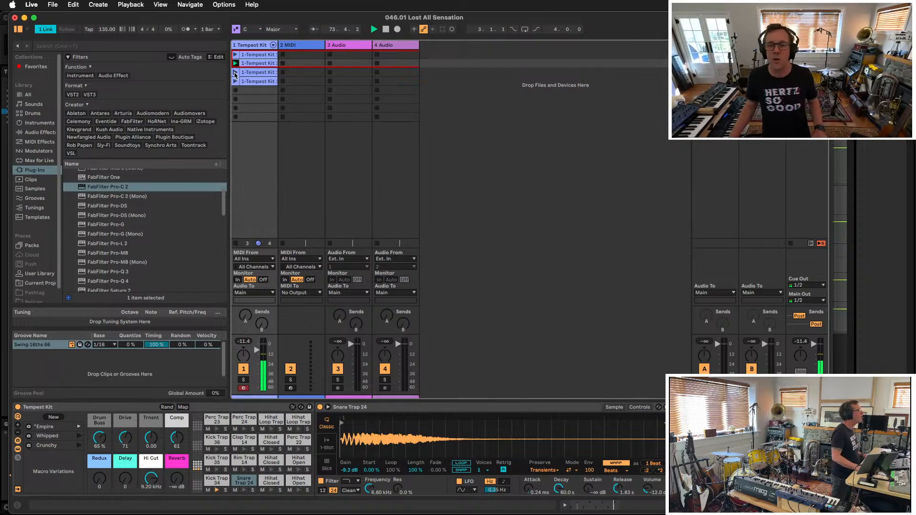
click(235, 73)
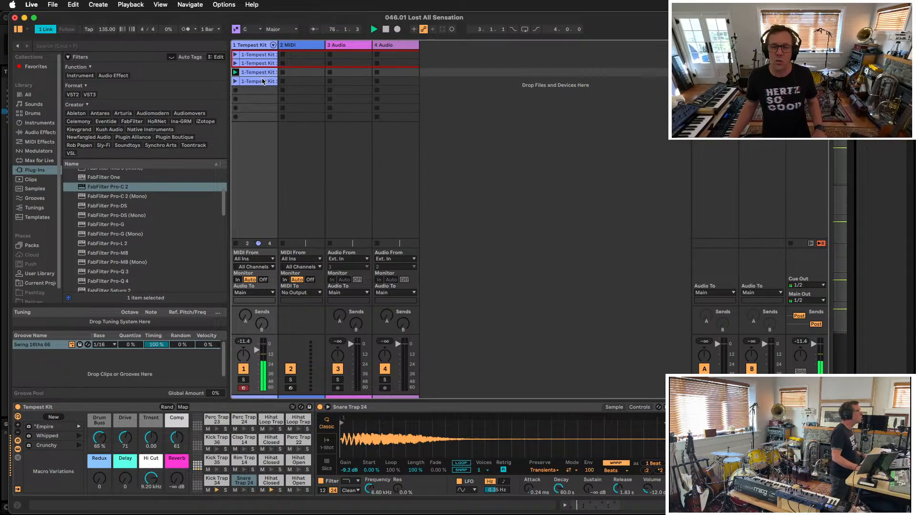
click(236, 82)
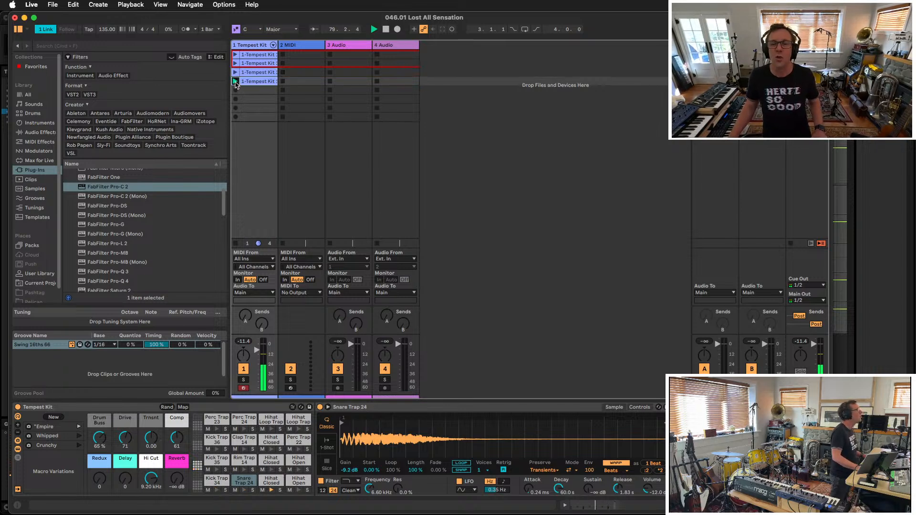
Launch the four Tempest Kit clips in order again, switching about every two bars
click(235, 55)
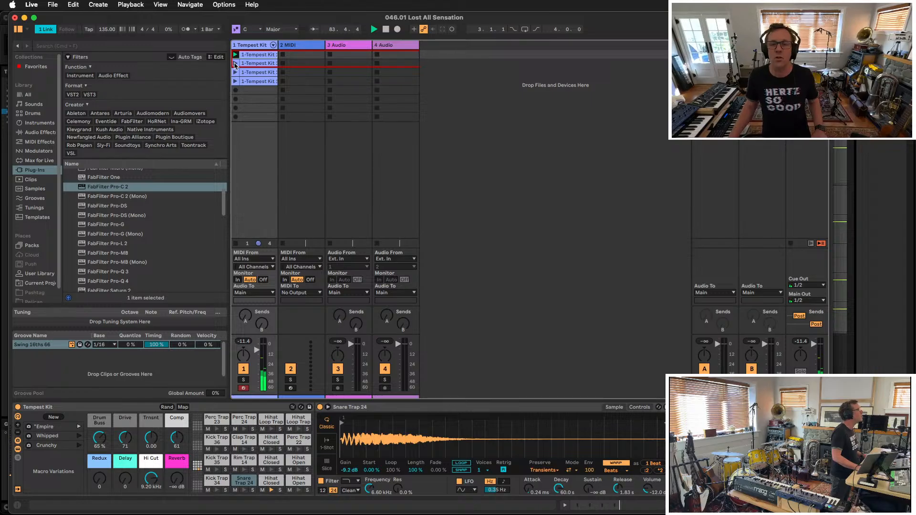
click(235, 63)
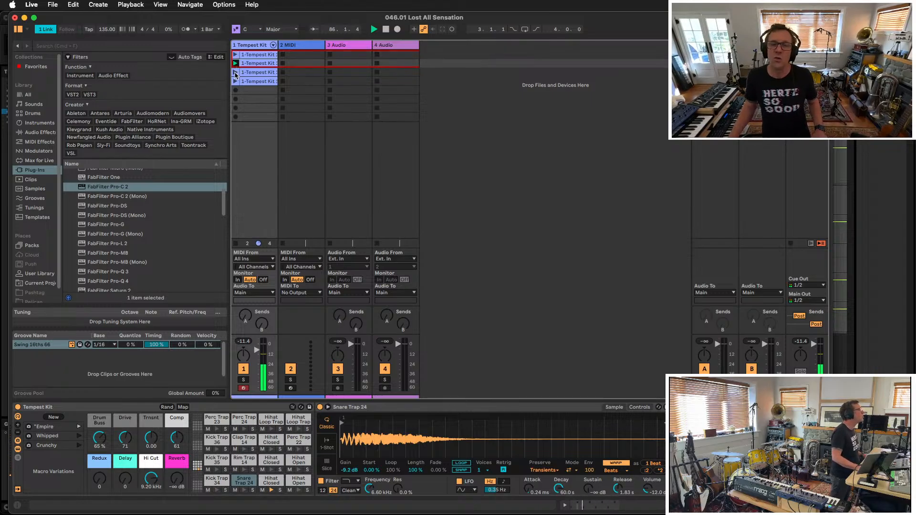
click(235, 72)
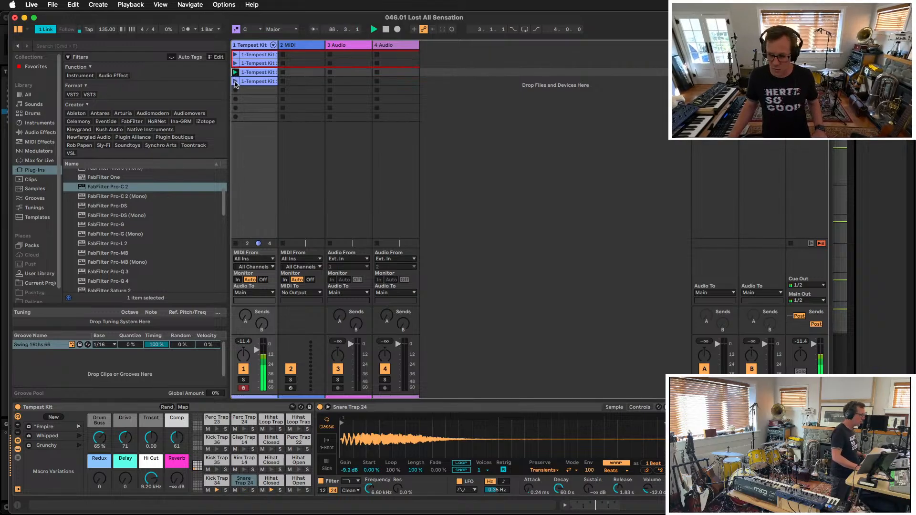
click(235, 82)
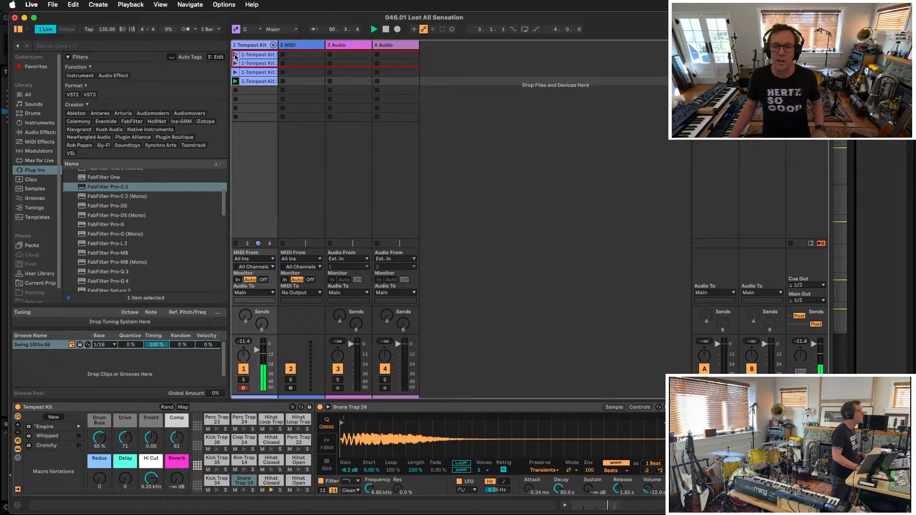
Launch the four Tempest Kit clips in quick succession, switching every bar
click(234, 55)
click(235, 63)
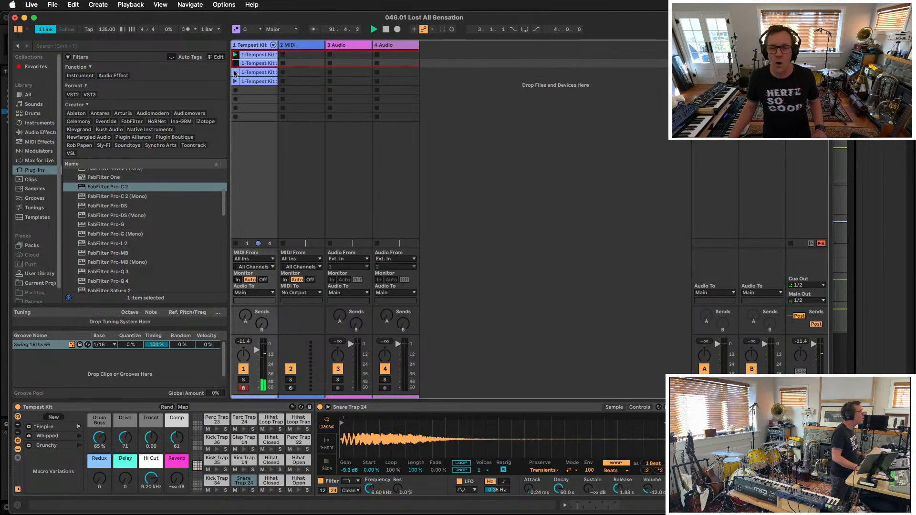
click(235, 73)
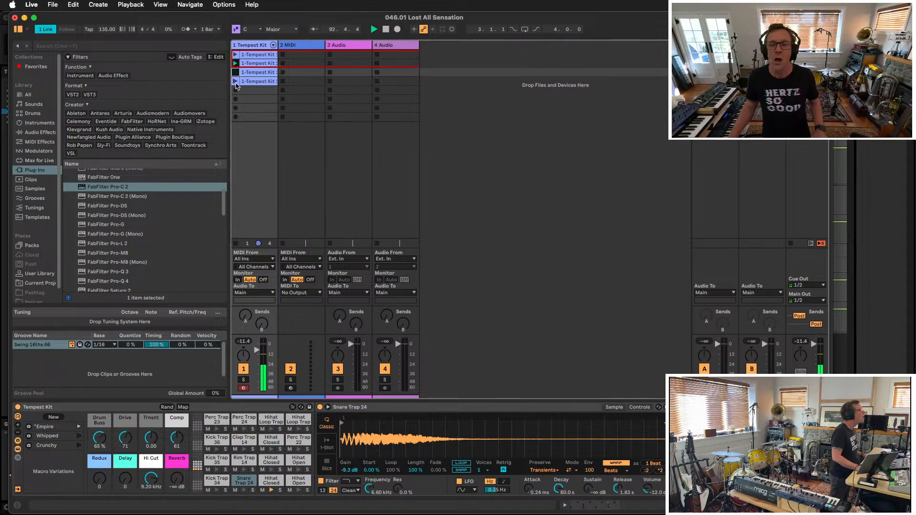
click(235, 81)
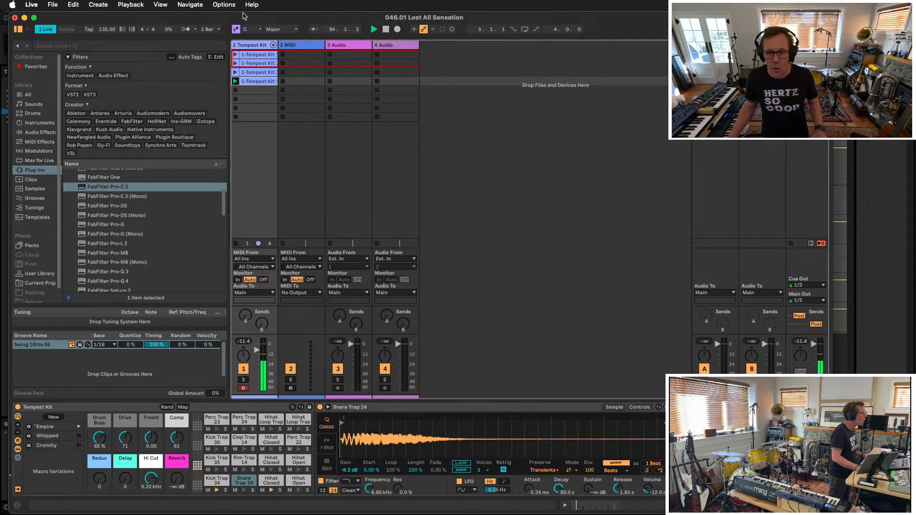
Launch the four Tempest Kit clips in order about eight bars apart, checking the LIVE BEAT Rec recording in Pro Tools between launches
click(235, 55)
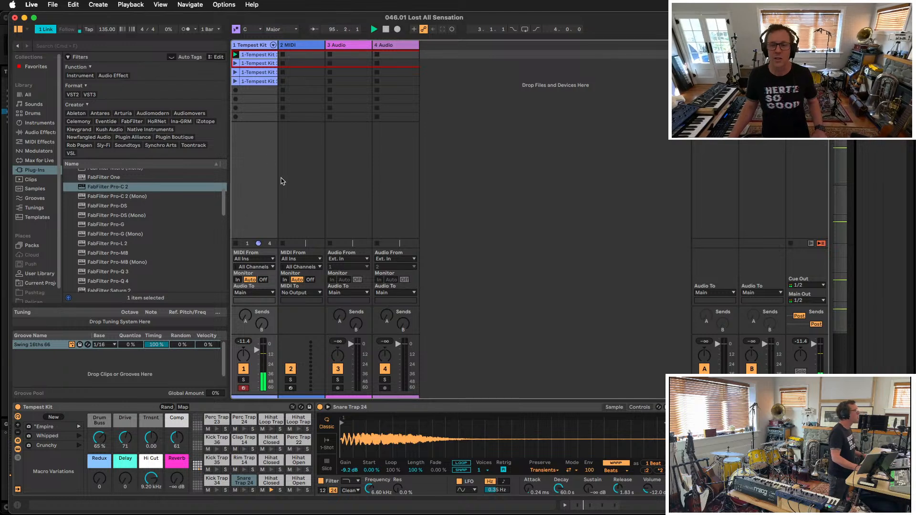
key(super+Tab)
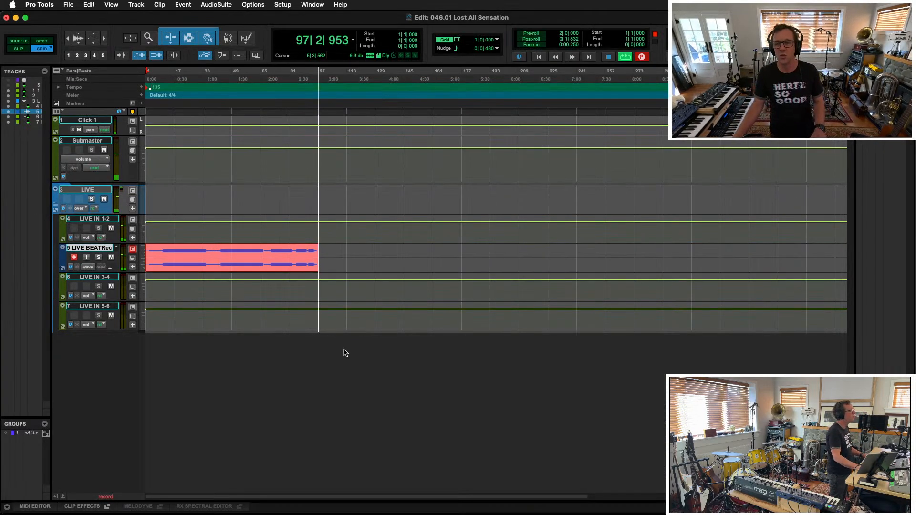
key(super+Tab)
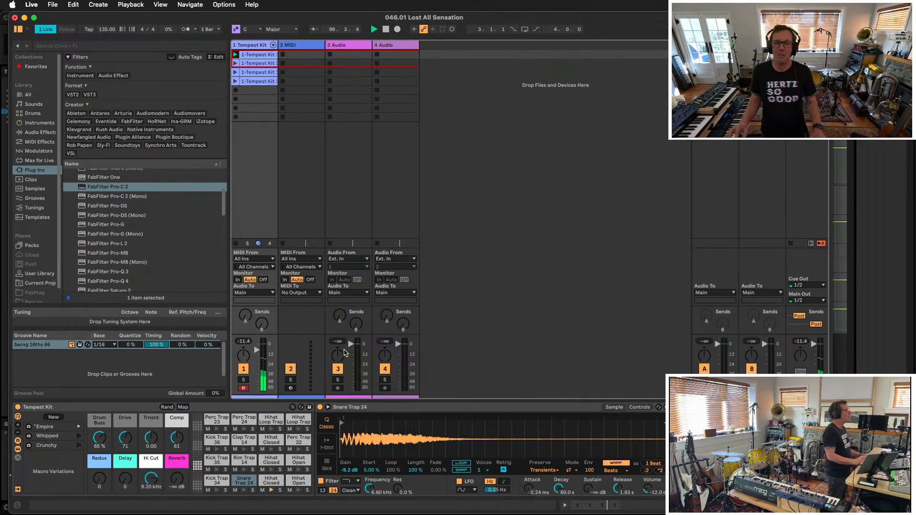
click(234, 63)
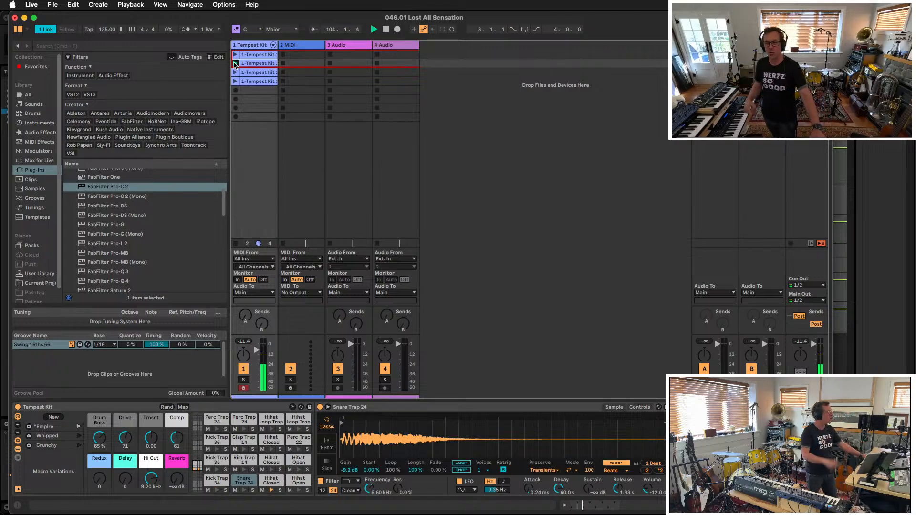
key(super+Tab)
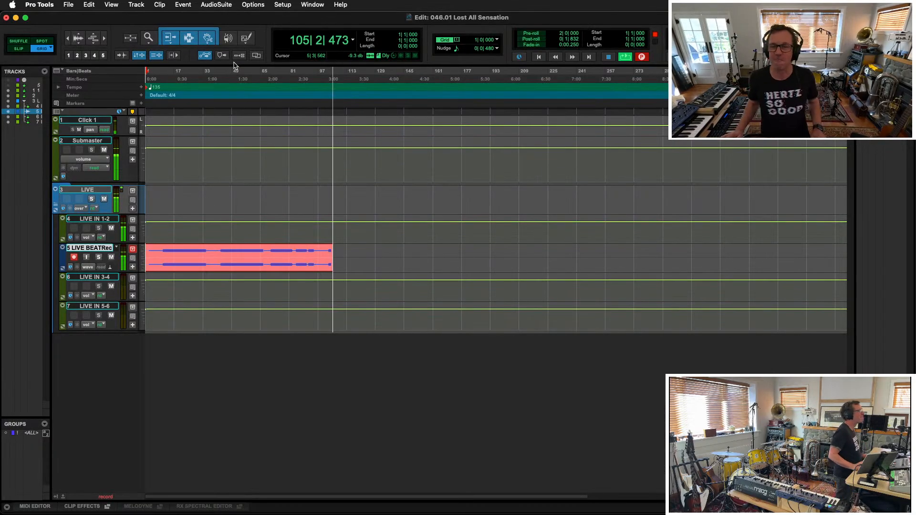
key(super+Tab)
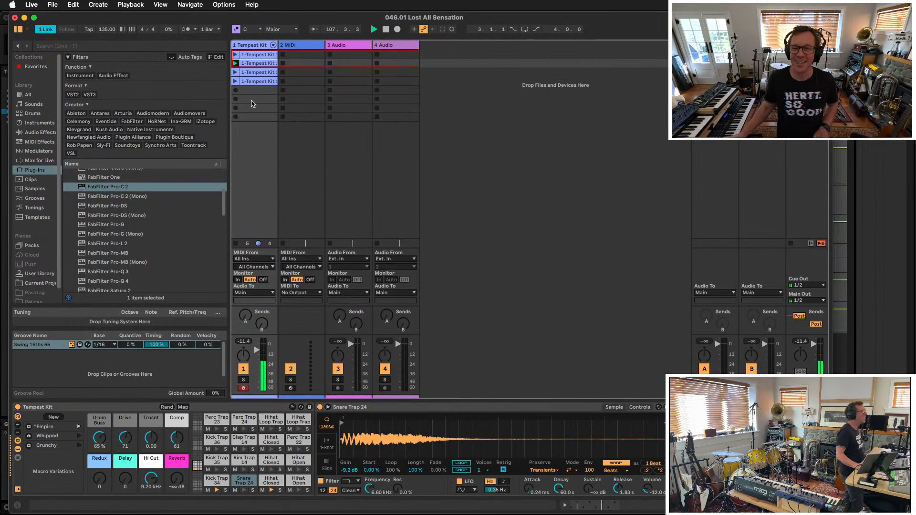
click(235, 73)
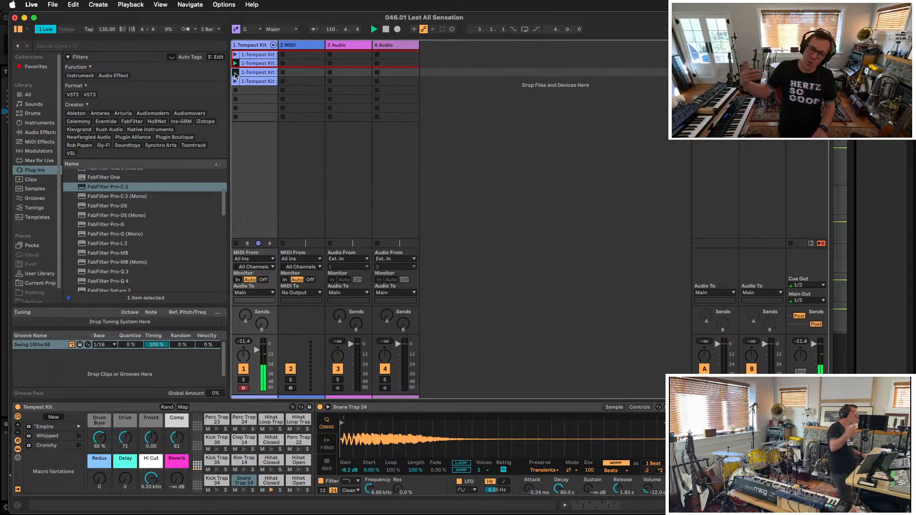
key(super+Tab)
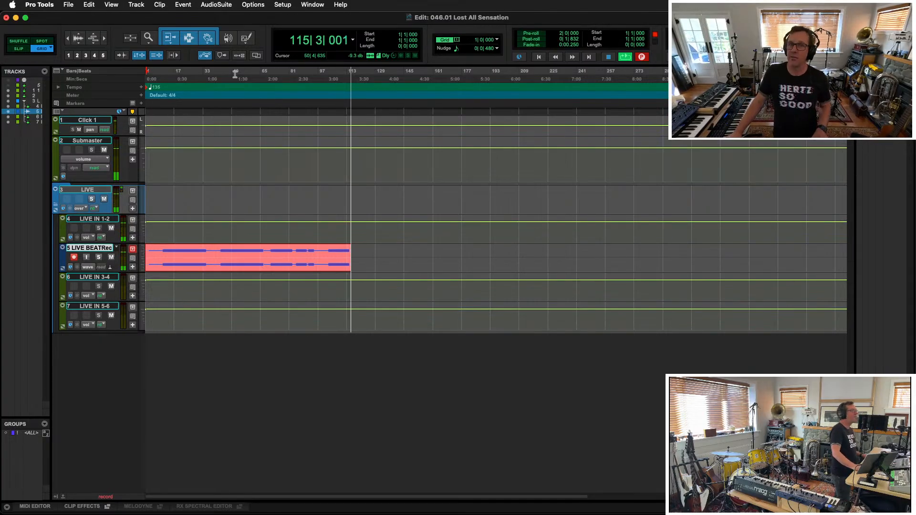
key(super+Tab)
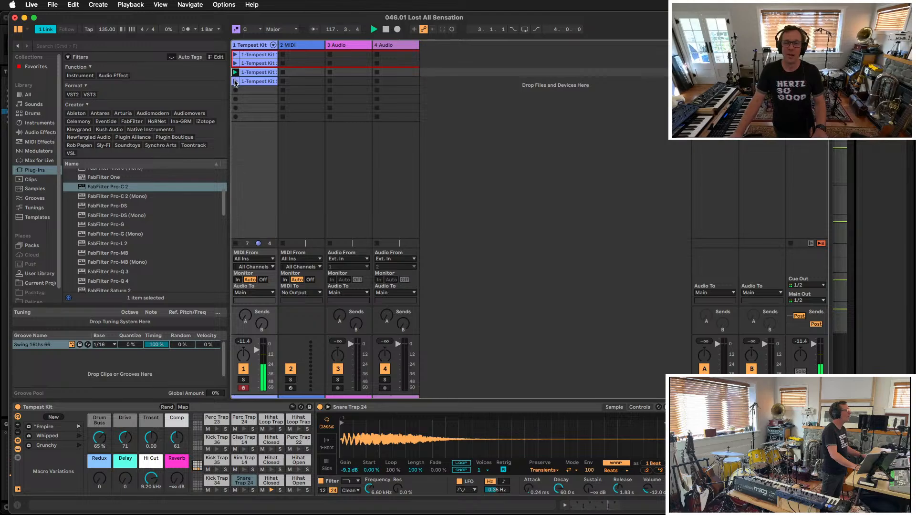
click(234, 82)
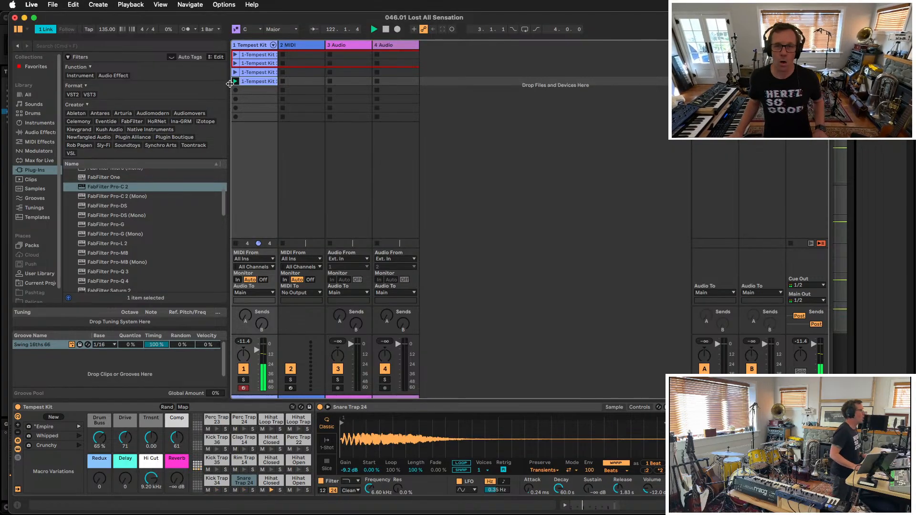
Check the running LIVE BEATRec recording in Pro Tools, and launch the first Tempest Kit clip again in Ableton Live
key(Tab)
key(Tab)
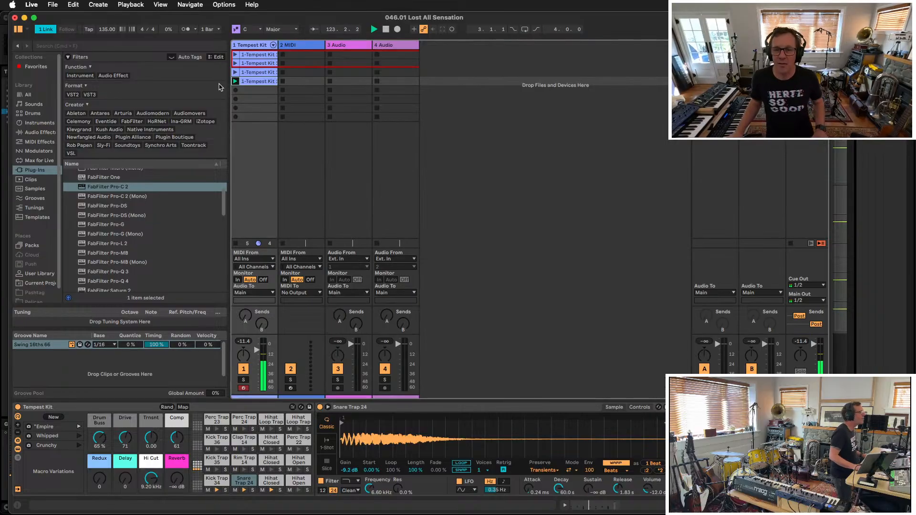
key(super+Tab)
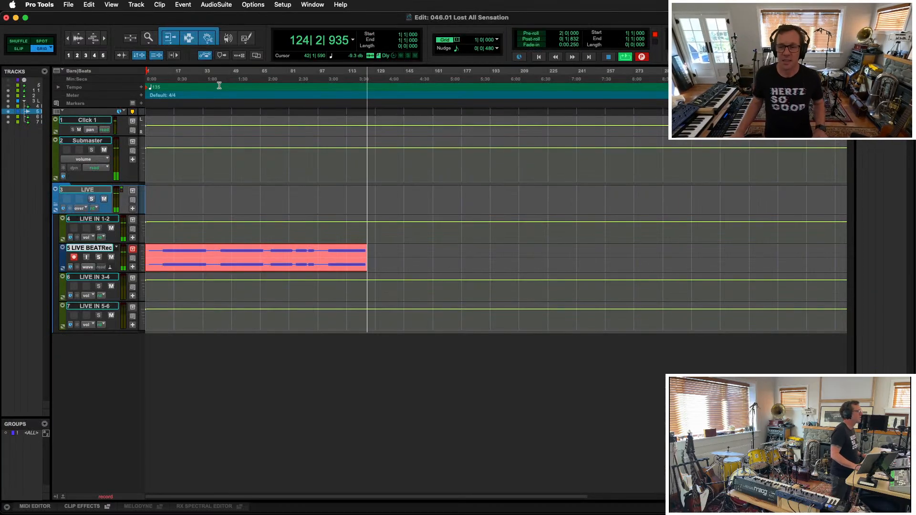
key(super+Tab)
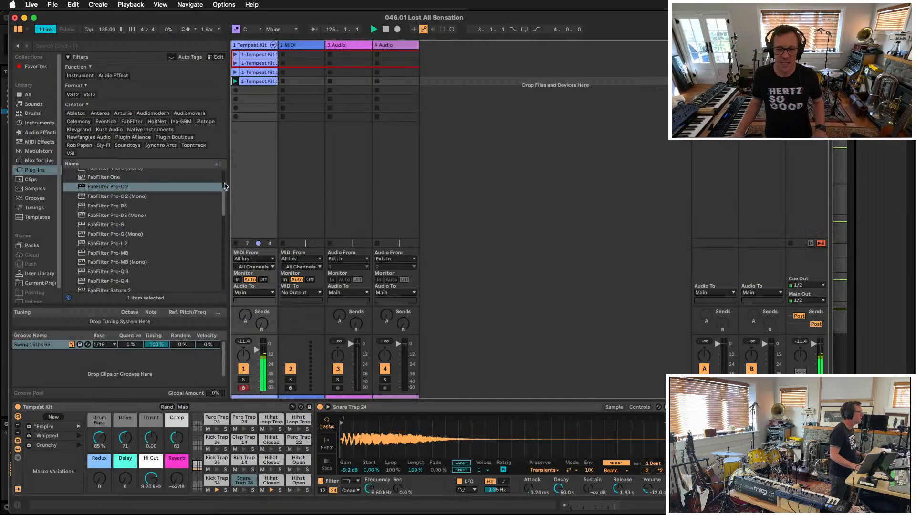
click(234, 55)
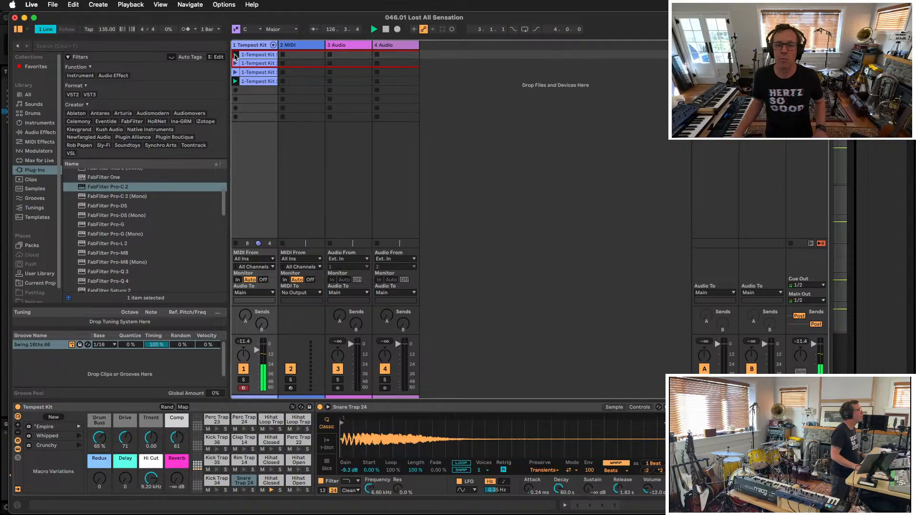
Look at the recording in Pro Tools, and stop the Tempest Kit track's clips and the transport in Ableton Live
key(super+Tab)
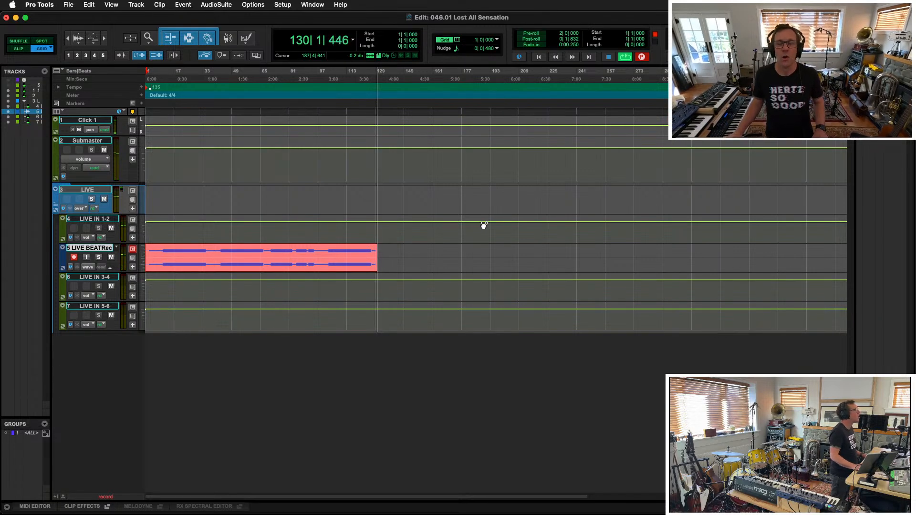
key(super+Tab)
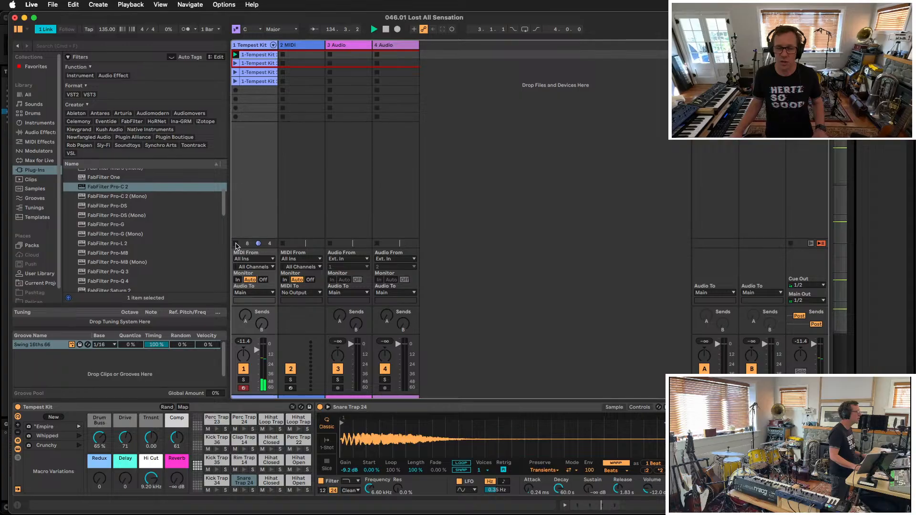
click(236, 244)
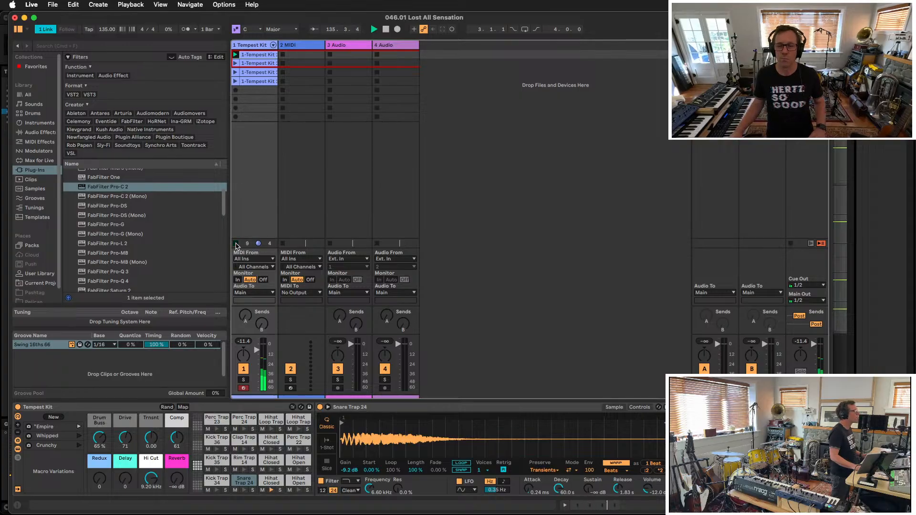
key(space)
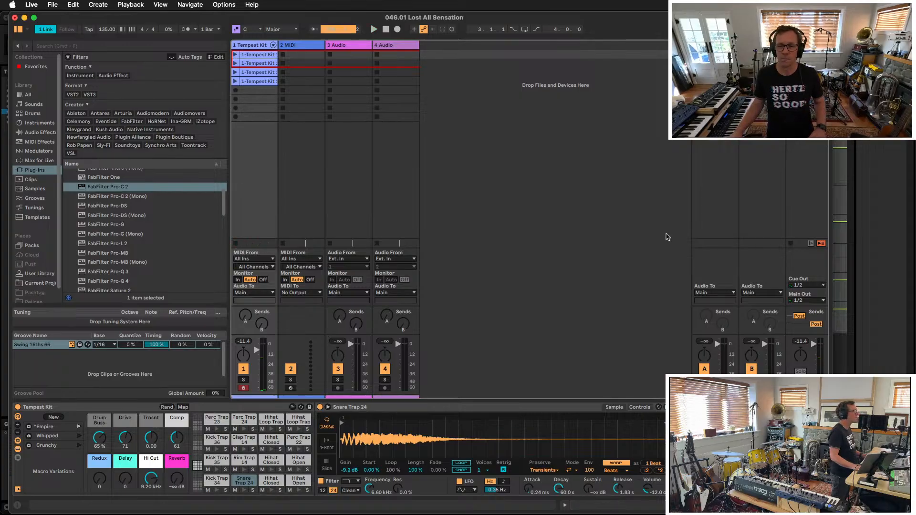
Switch to Pro Tools and select the recorded clip on the LIVE BEATRec track, followed by the Submaster track
key(super+Tab)
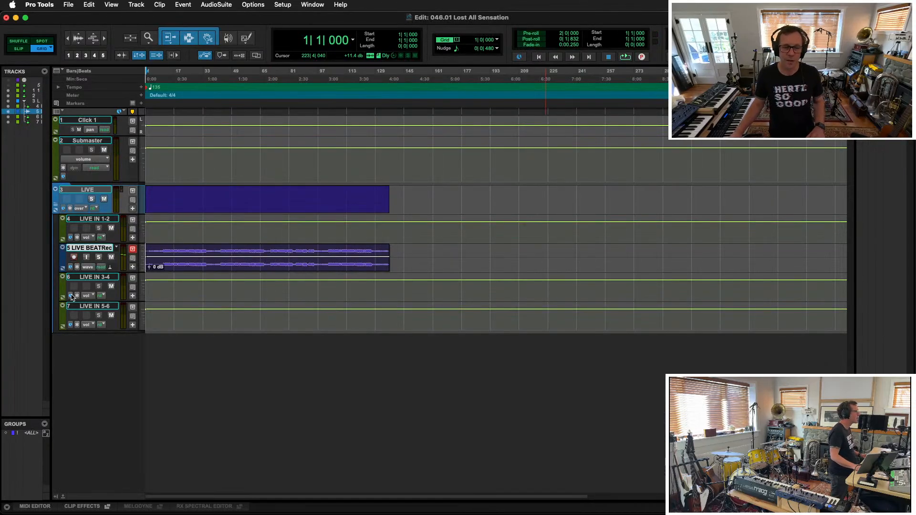
click(234, 269)
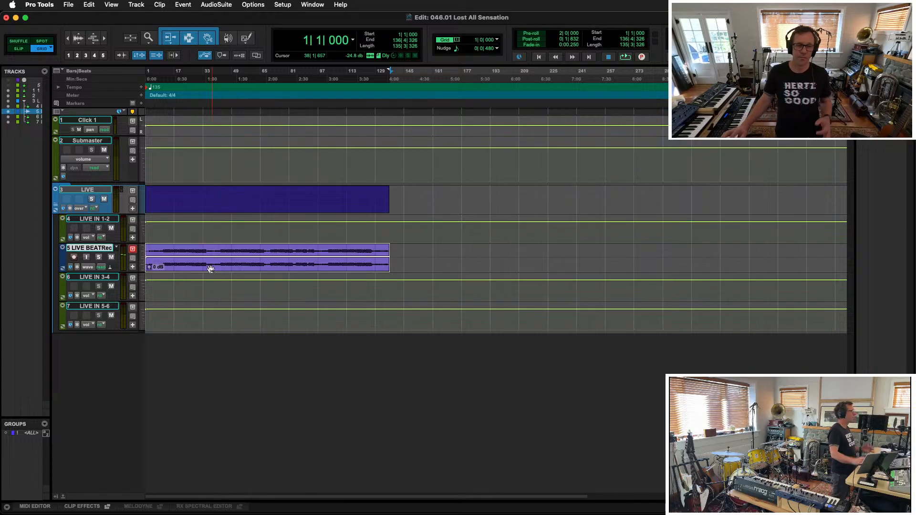
click(98, 141)
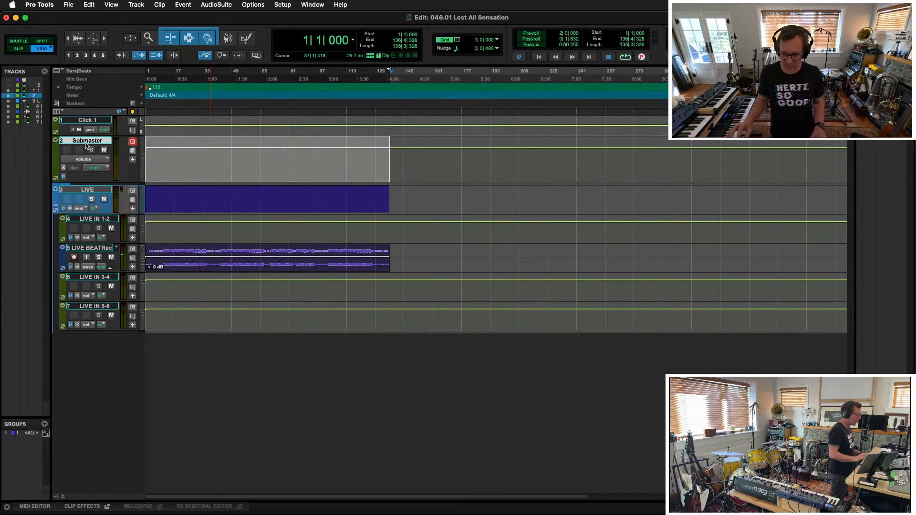
Switch to Ableton Live and turn off Link
key(super+Tab)
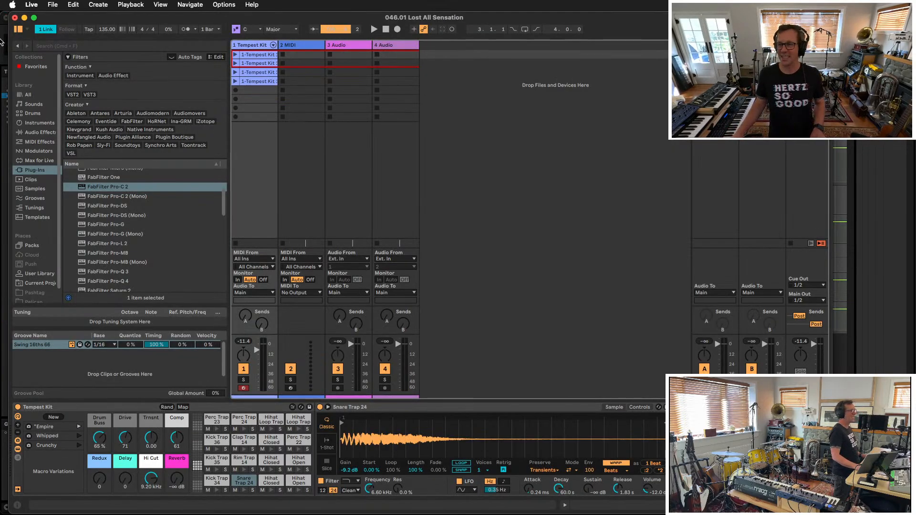
click(46, 29)
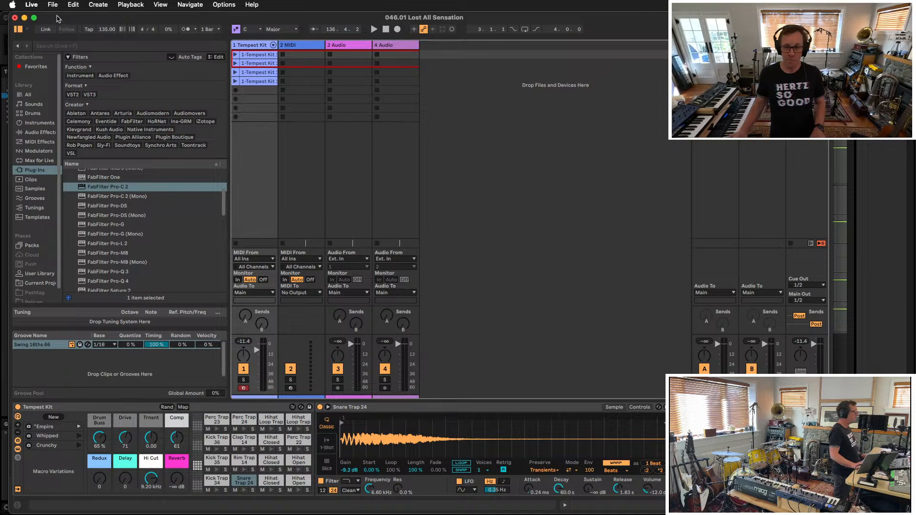
Switch to Pro Tools and set up one new track from the MOOG preset in the A-MrW-MX category
key(super+Tab)
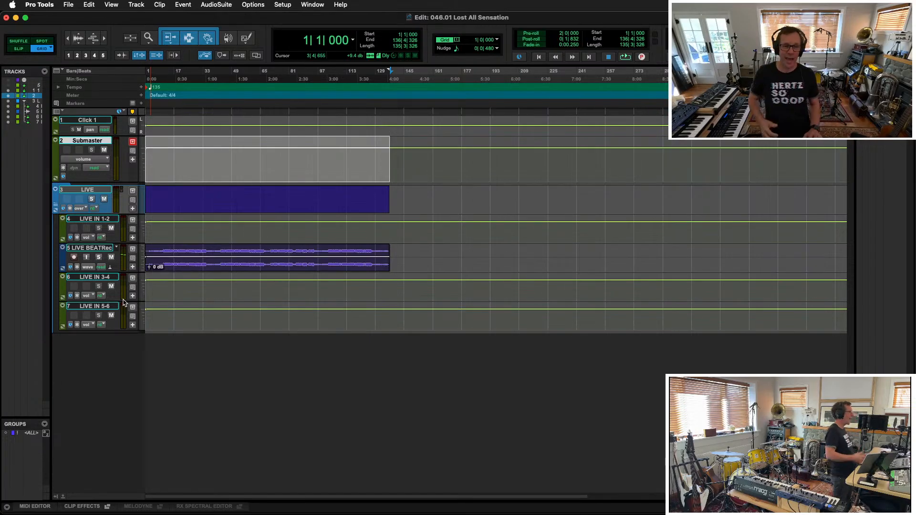
key(super+shift+n)
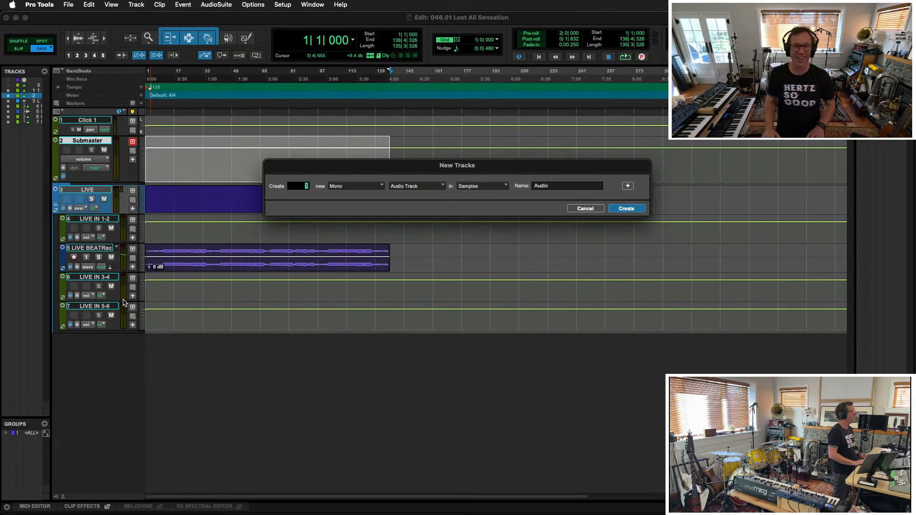
key(super+Down)
key(super+Down)
key(super+Down)
key(super+Down)
key(super+Down)
key(super+Down)
key(super+Down)
key(super+Down)
key(super+Down)
key(super+Down)
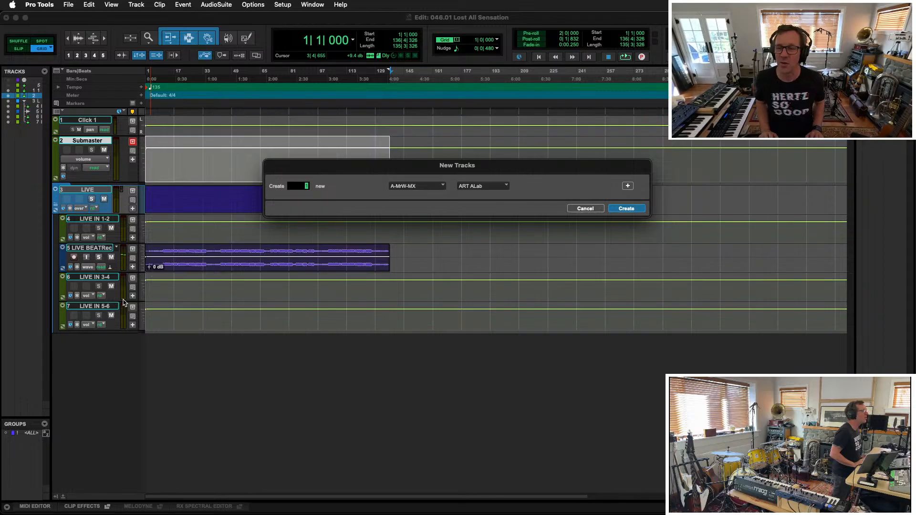
key(super+Down)
key(super+Down)
key(super+Down)
key(super+Down)
key(super+Down)
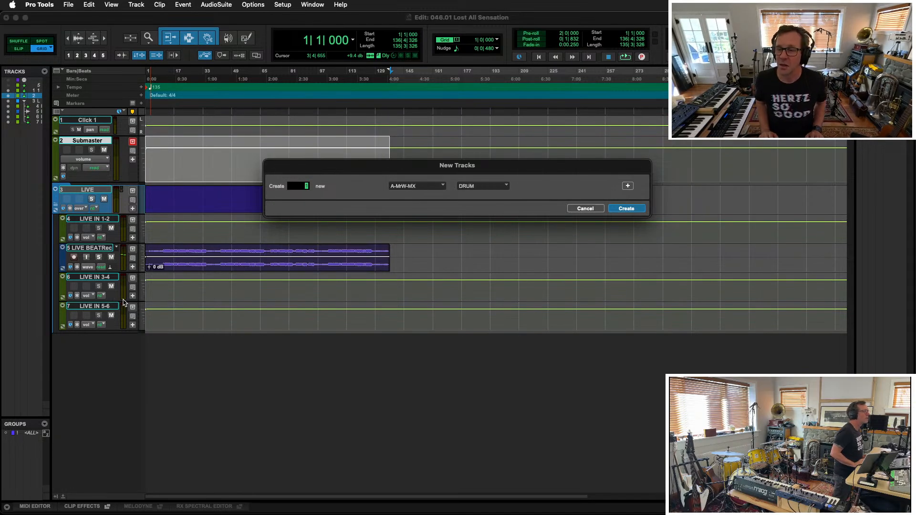
key(super+Down)
key(super+Down)
key(super+Down)
key(super+Down)
key(super+Down)
key(super+Down)
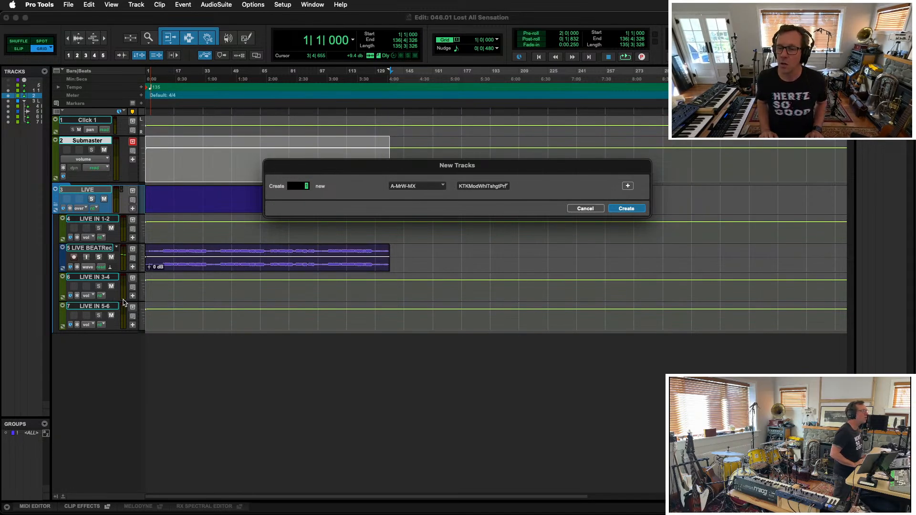
key(super+Down)
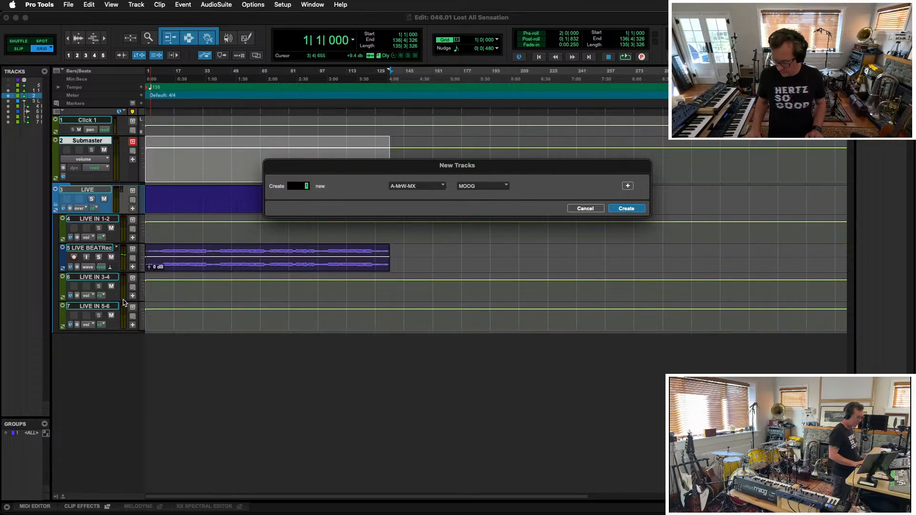
Add one stereo audio track named NOVA, create both tracks, and move MOOG and NOVA below the LIVE folder's tracks
key(super+shift+Down)
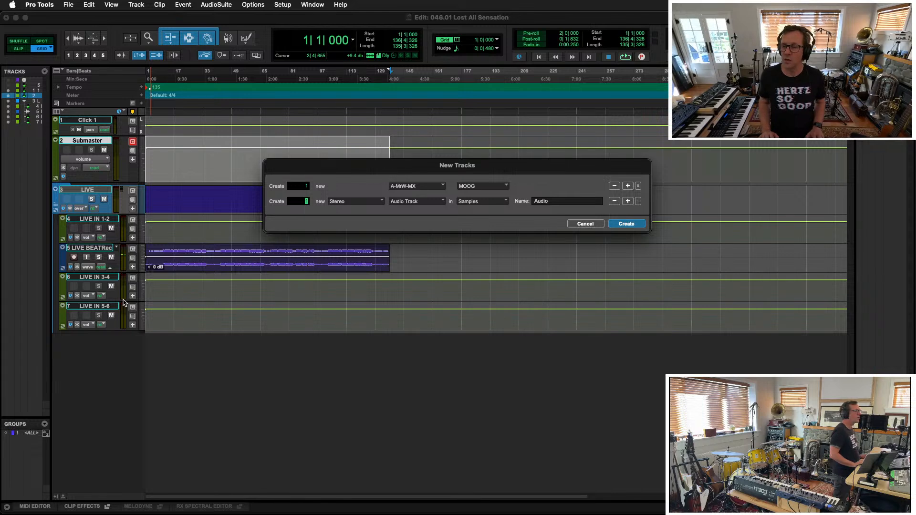
key(Tab)
text(NOV)
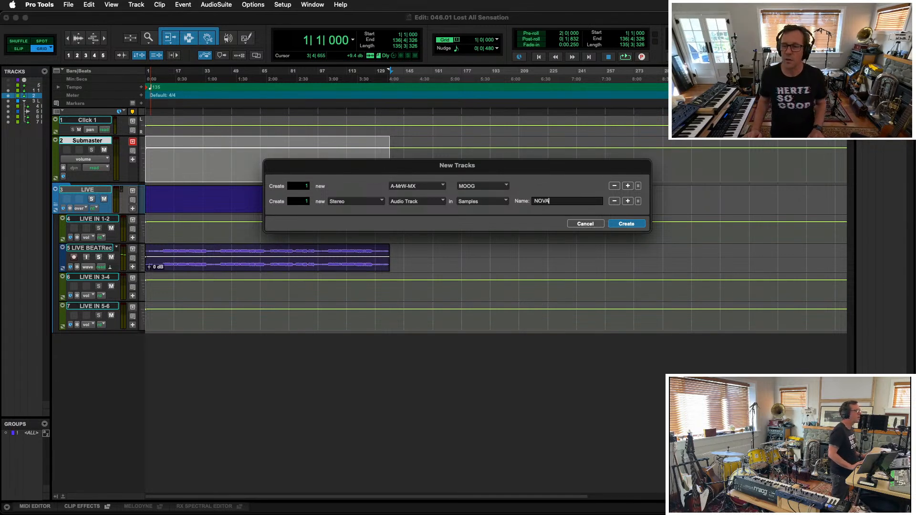
key(Return)
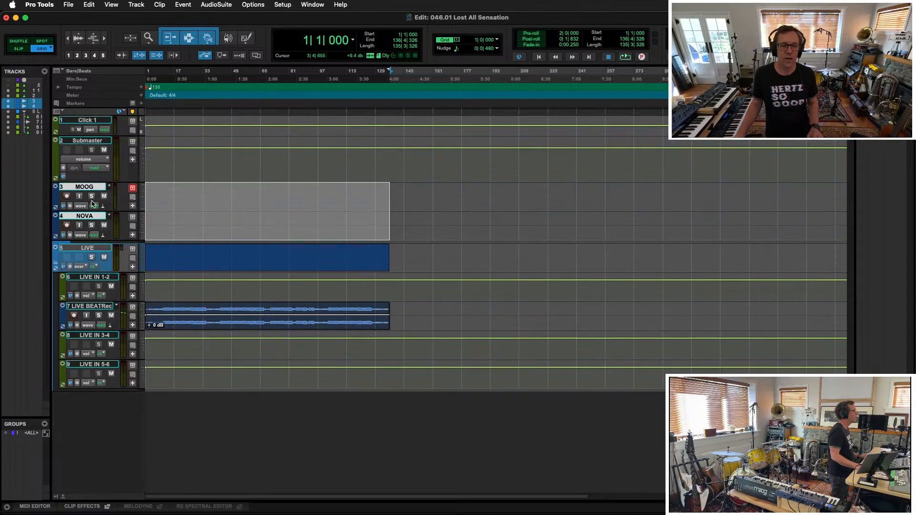
drag(84, 188, 80, 381)
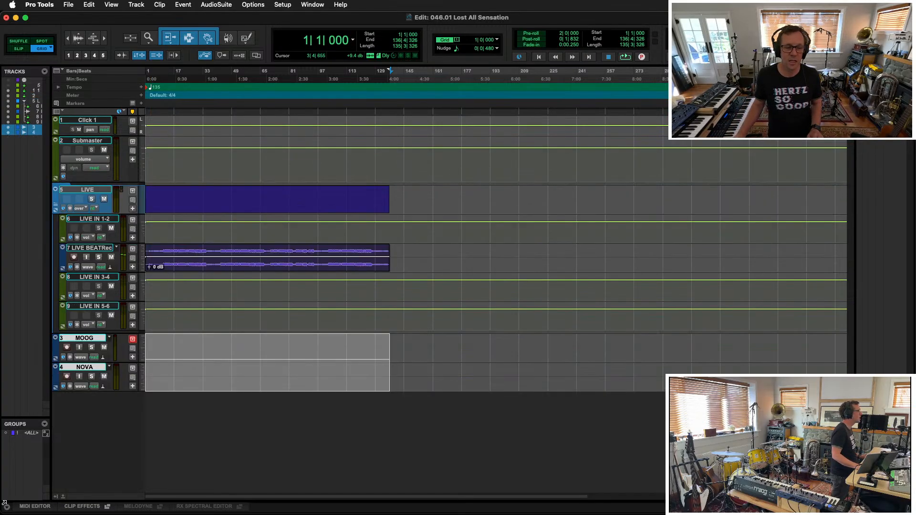
Set the NOVA track's input to 1248:1-2 NOVA in the mixer, and record-enable the MOOG and NOVA tracks
key(super+equal)
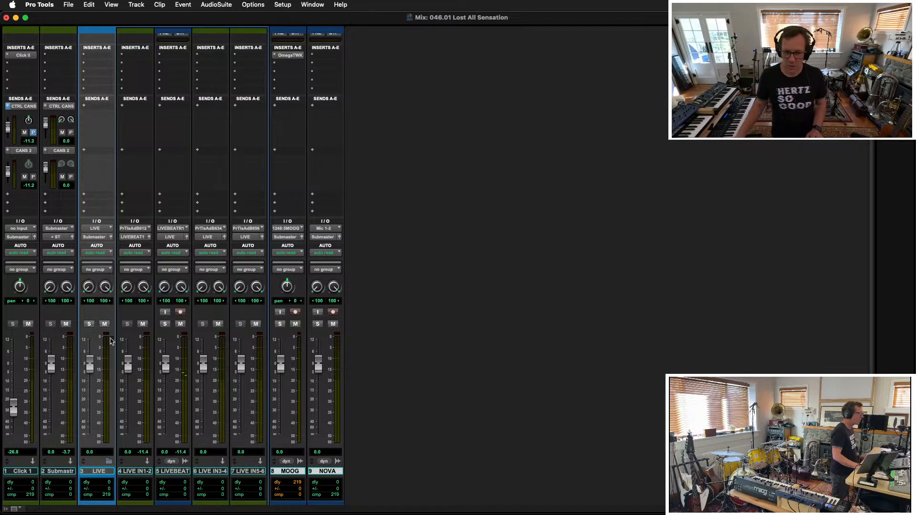
click(325, 229)
mouse_move(325, 230)
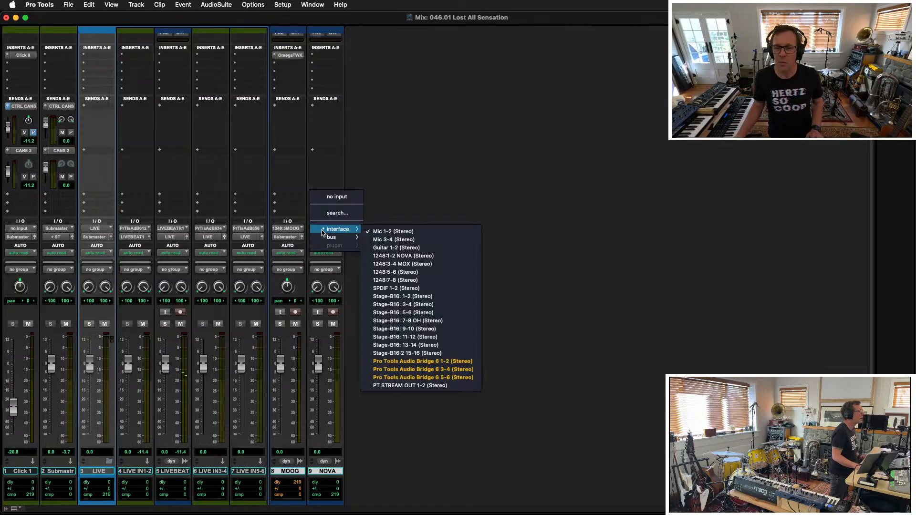
click(394, 255)
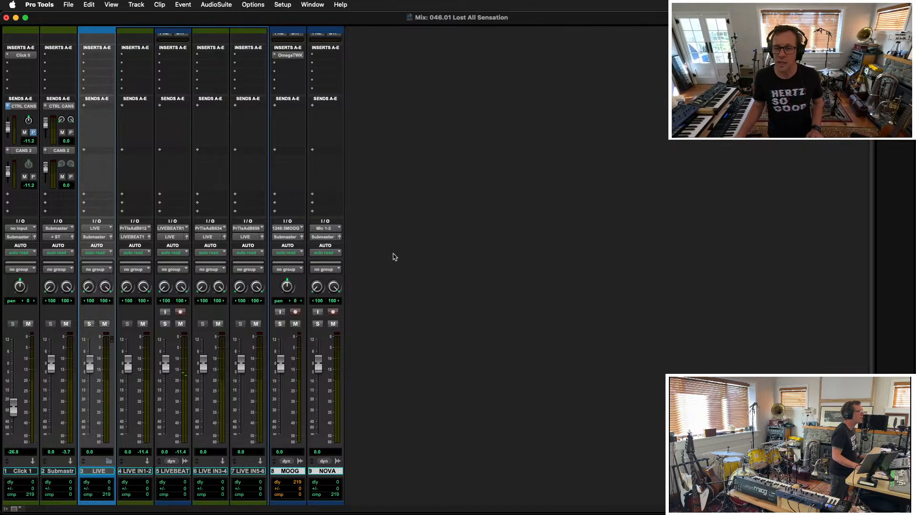
click(295, 312)
click(333, 312)
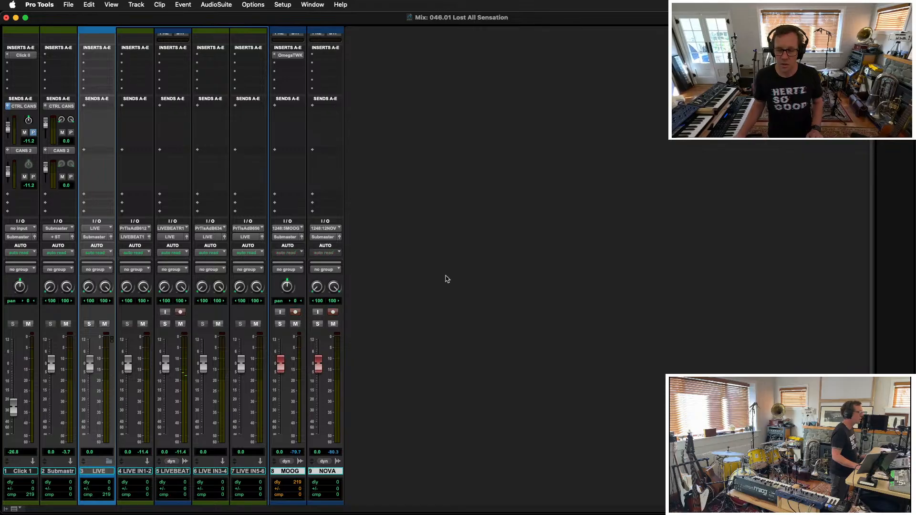
Return to the Edit window, clear the time selection on the MOOG track and go back to the session start
key(super+=)
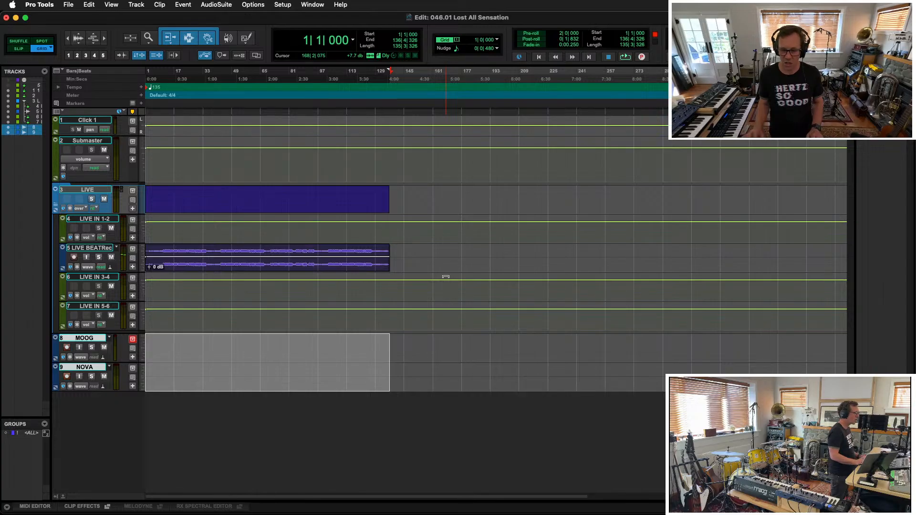
click(178, 340)
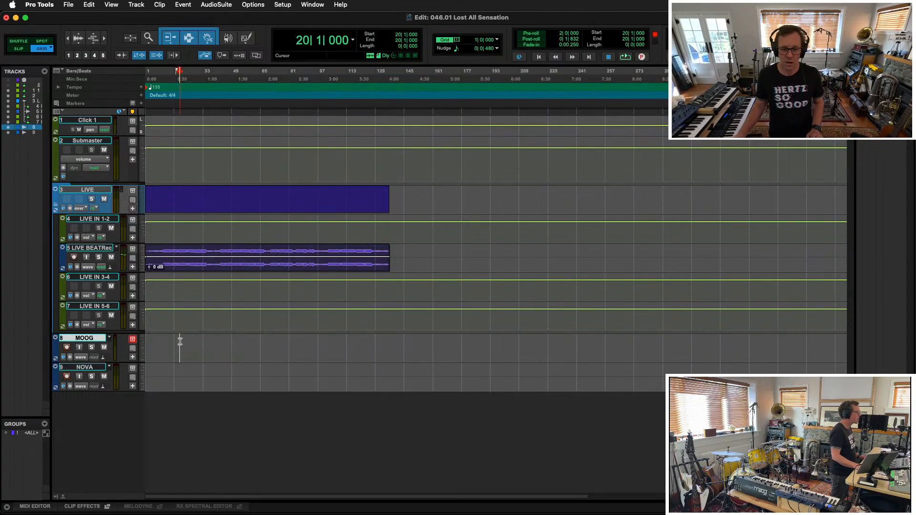
key(Return)
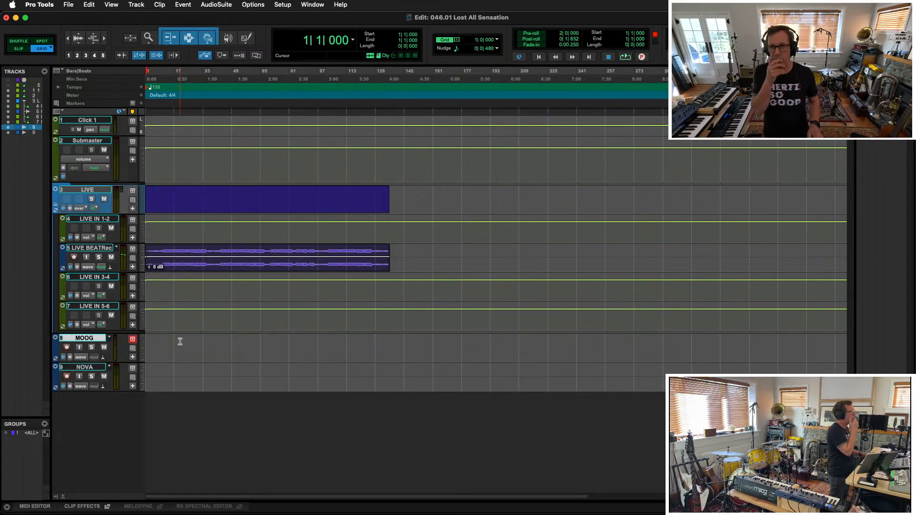
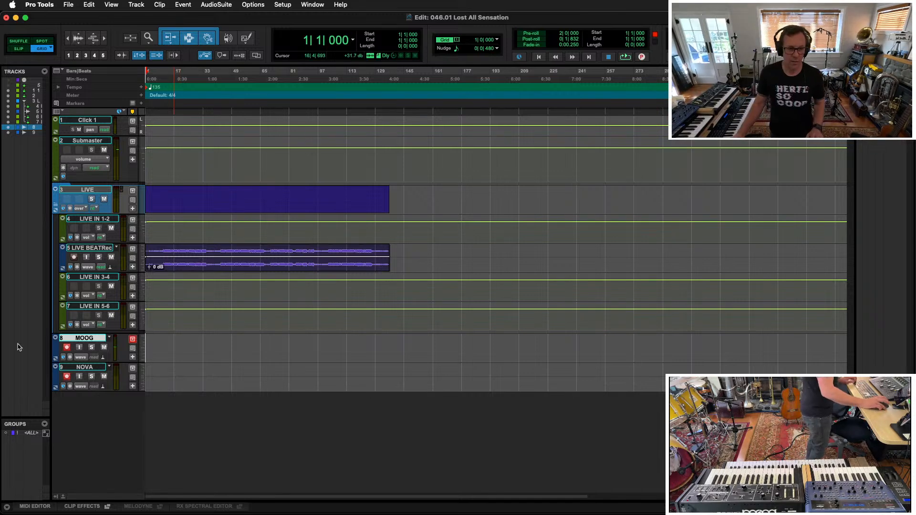
Move the MOOG and NOVA tracks into a new stereo routing folder named BassChord, with the tracks routed to it
shift+click(75, 369)
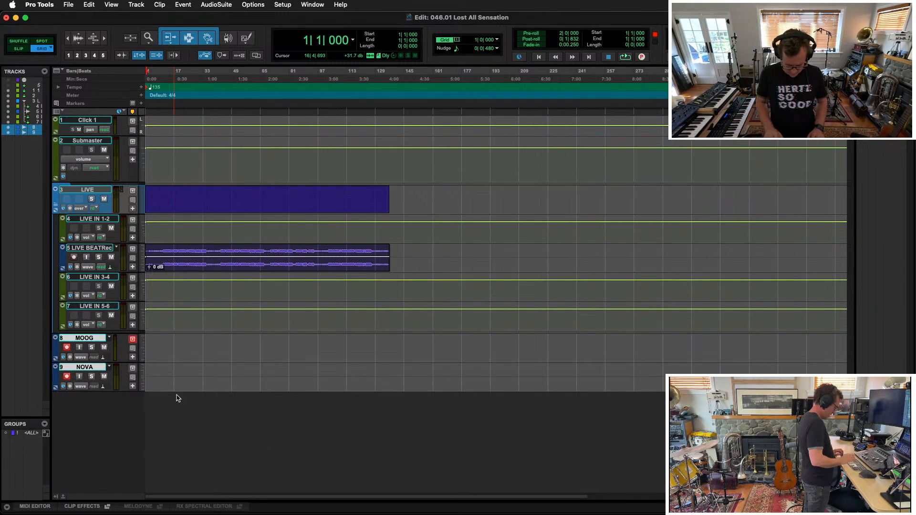
key(super+shift+n)
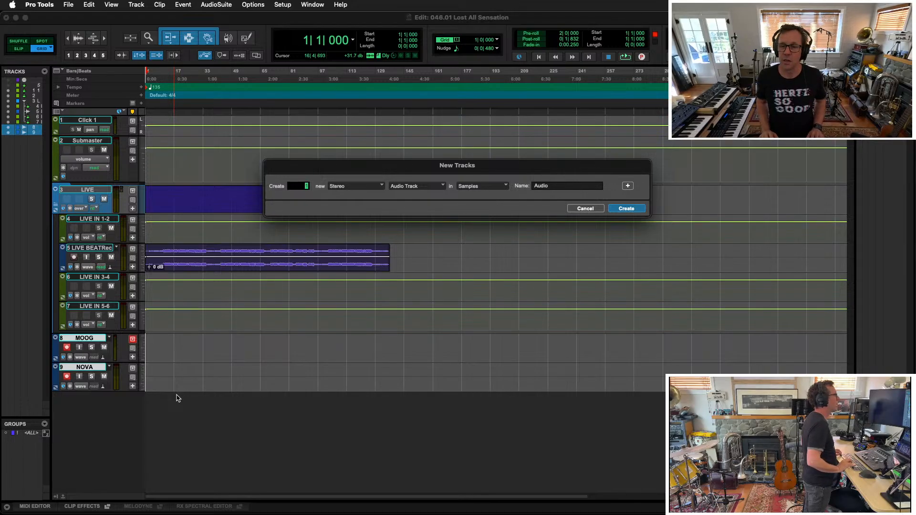
key(Escape)
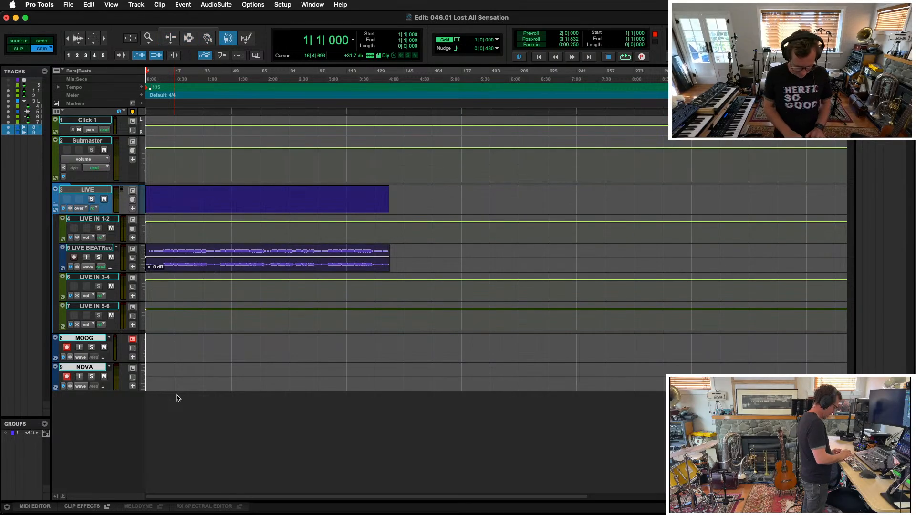
key(super+alt+shift+n)
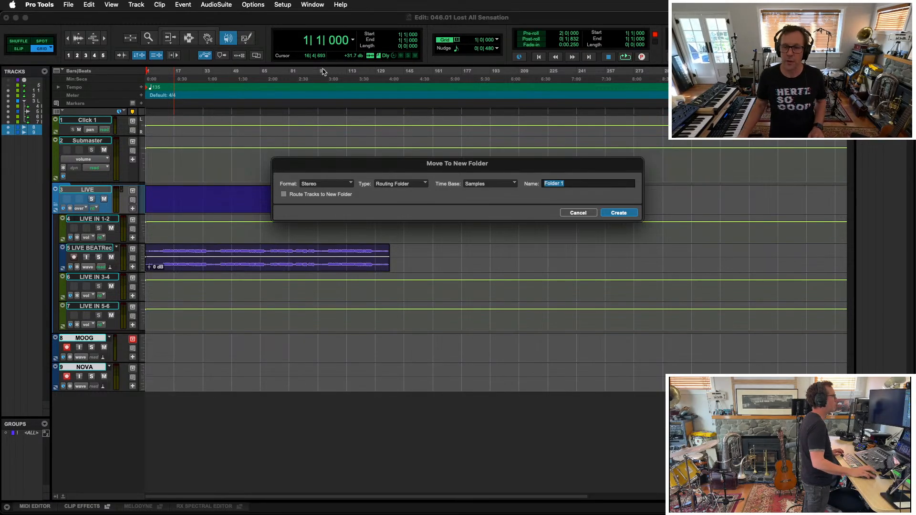
click(289, 194)
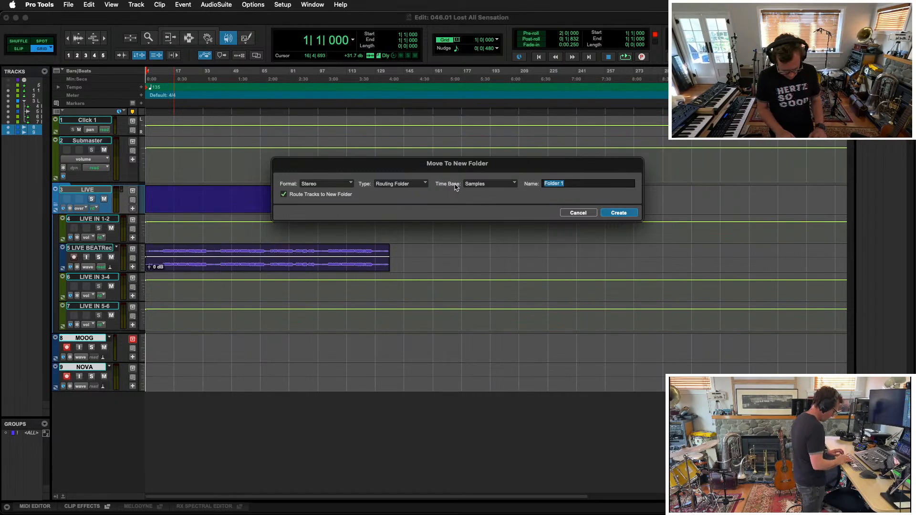
text(Q)
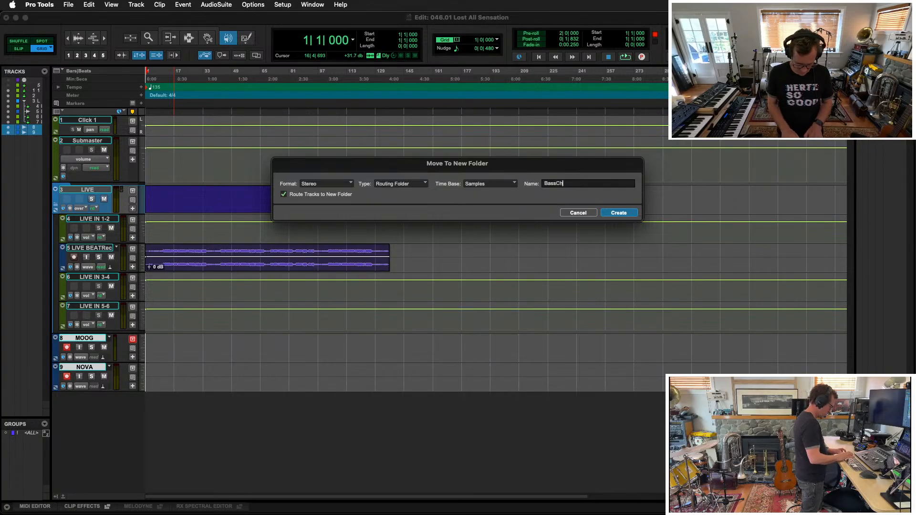
key(Return)
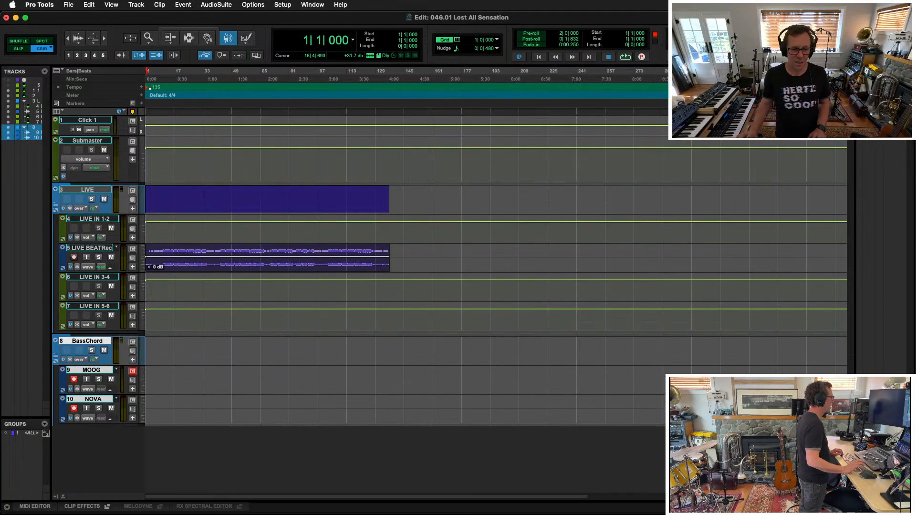
In the mixer, insert FabFilter Pro-C 2 on the BassChord folder track and set its key input to Bus 4
key(super+equal)
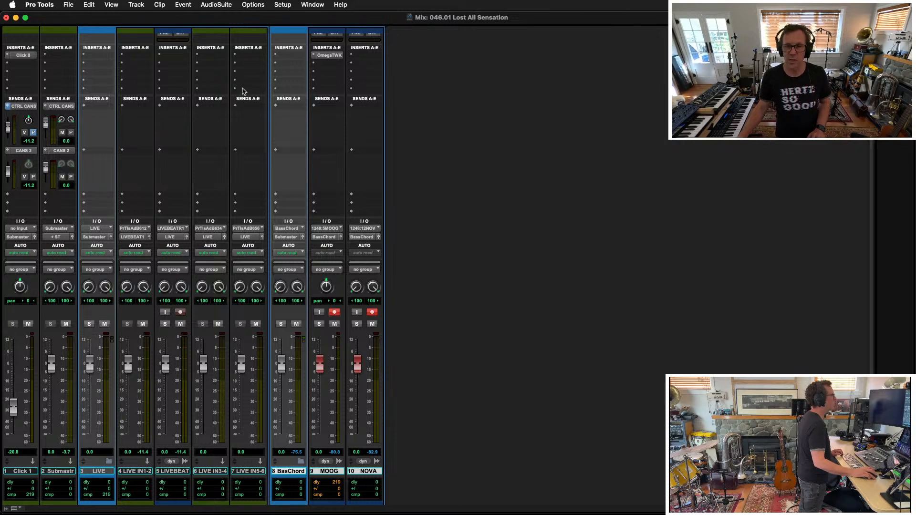
click(282, 54)
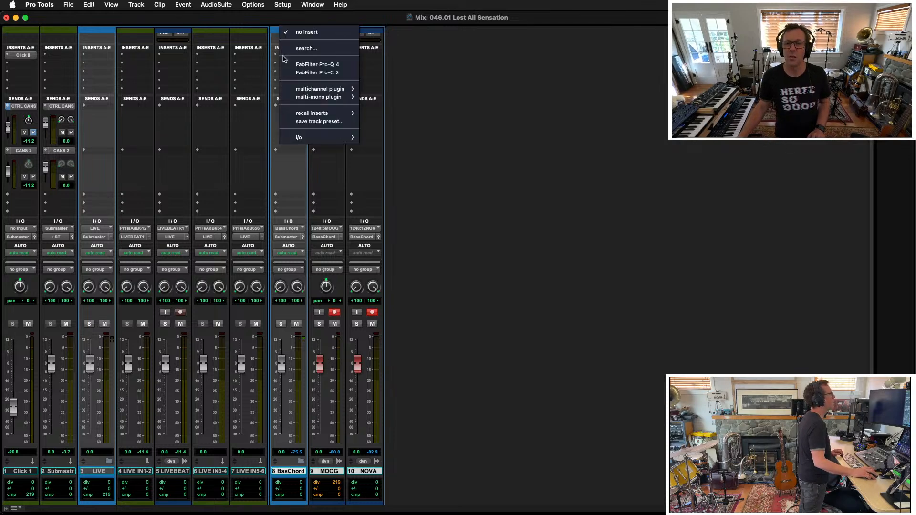
click(302, 73)
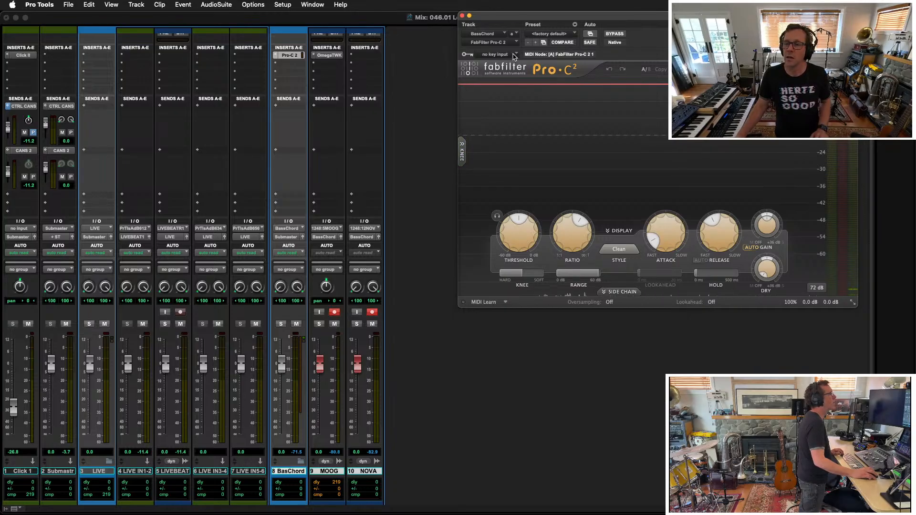
click(514, 56)
mouse_move(498, 72)
mouse_move(591, 77)
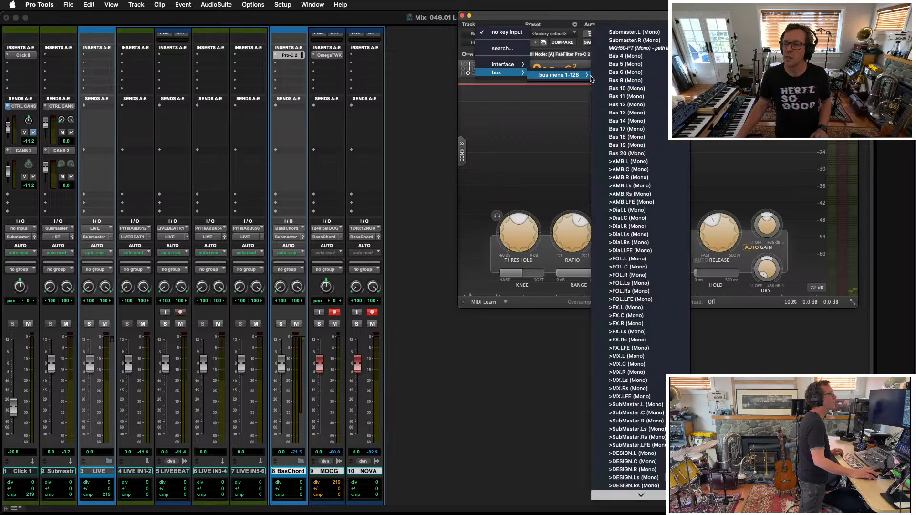
click(625, 56)
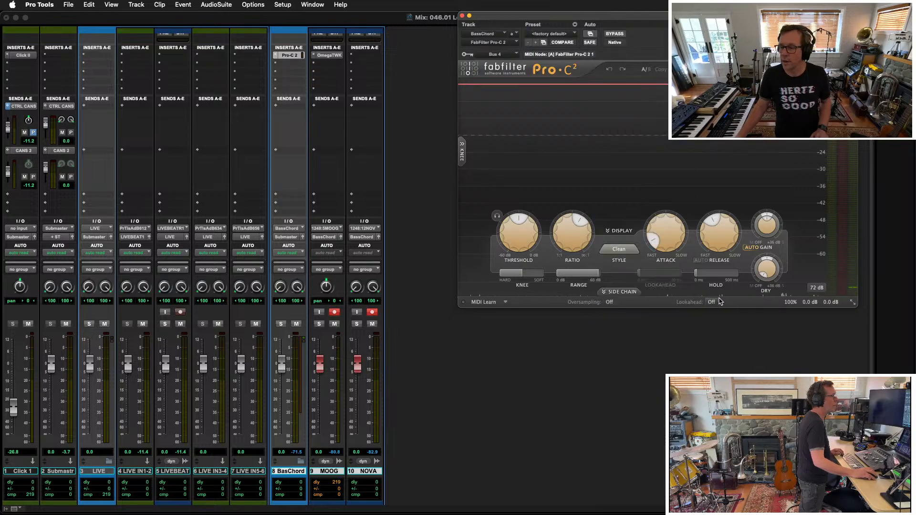
Expand Pro-C 2's side chain section and enable its high-cut filter at about 116 Hz
click(622, 292)
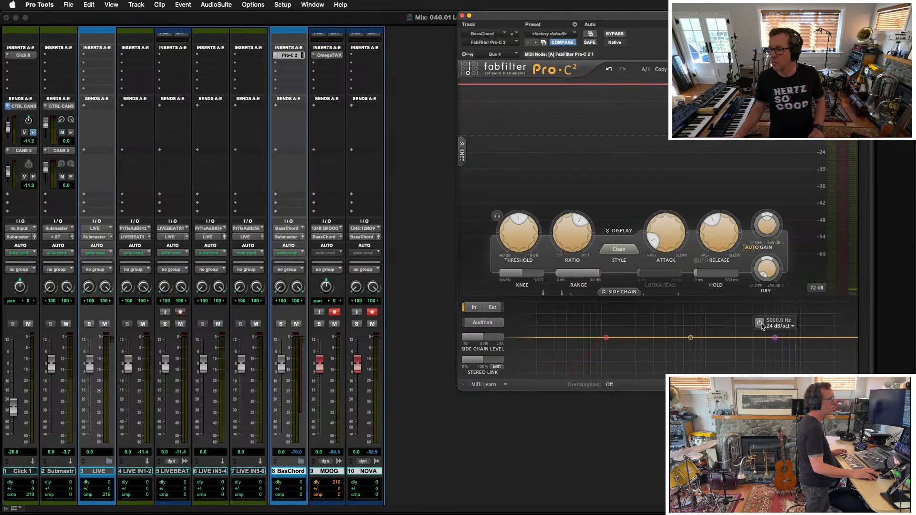
click(776, 340)
drag(775, 338, 612, 337)
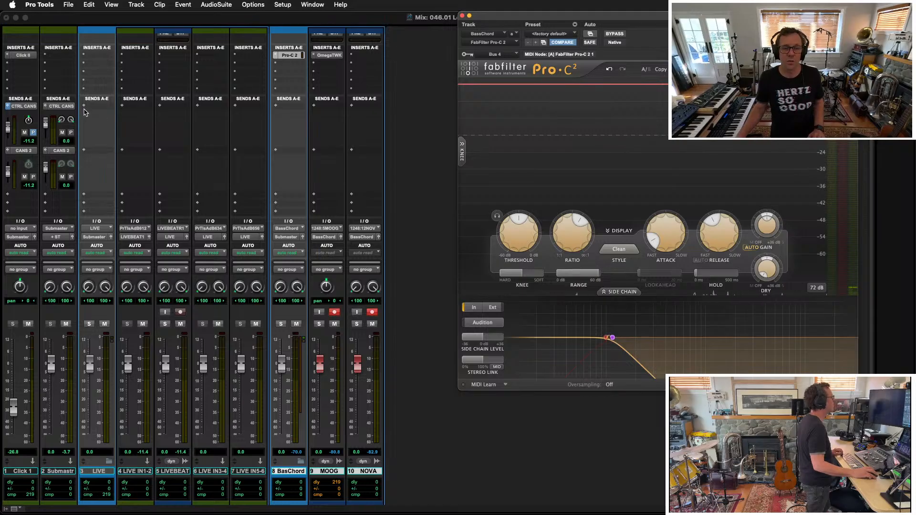
Add a send to Bus 4 on the LIVE BEATRec track and set its level to 0.0 dB
click(168, 108)
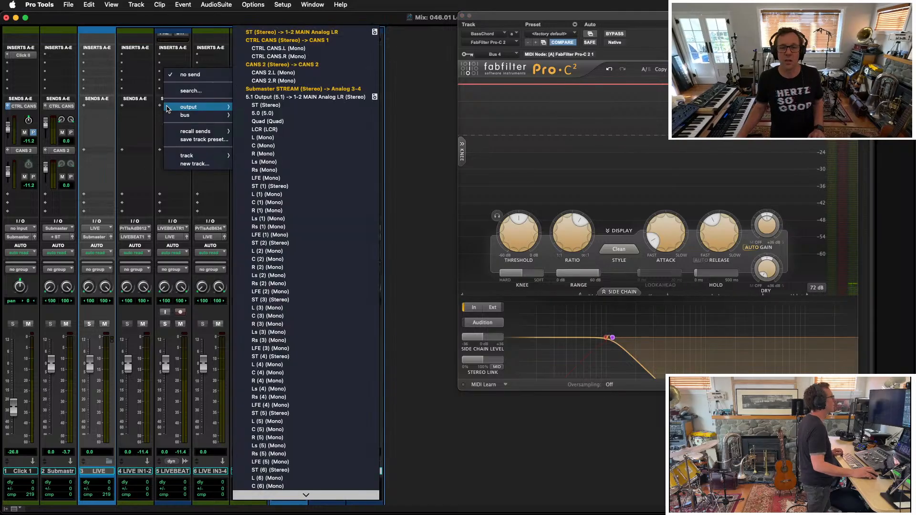
mouse_move(179, 116)
mouse_move(277, 118)
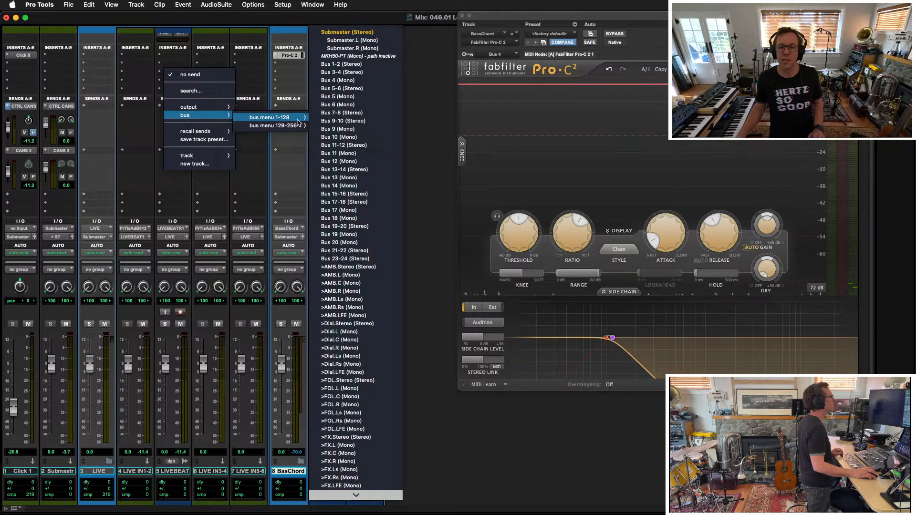
click(347, 81)
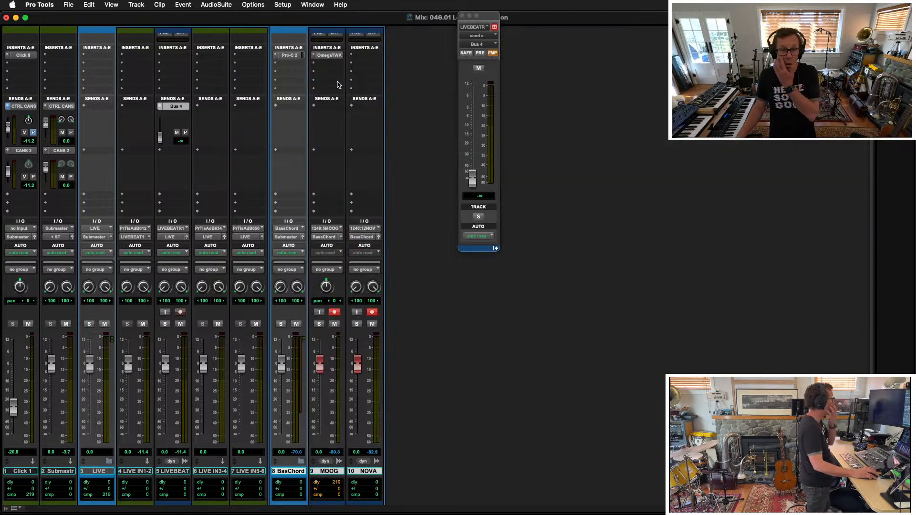
alt+click(472, 179)
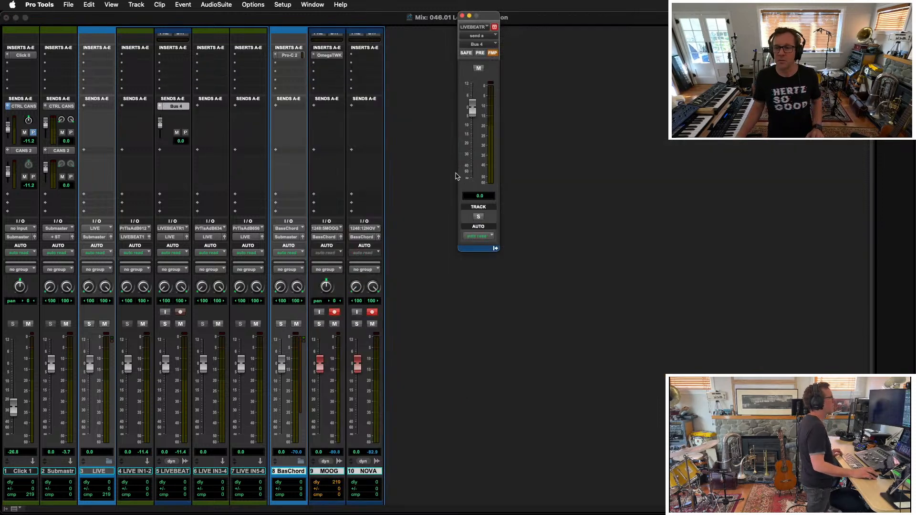
Reopen BassChord's Pro-C 2, mute the Click 1 track and take its CTRL CANS send out of pre-fader mode
click(289, 55)
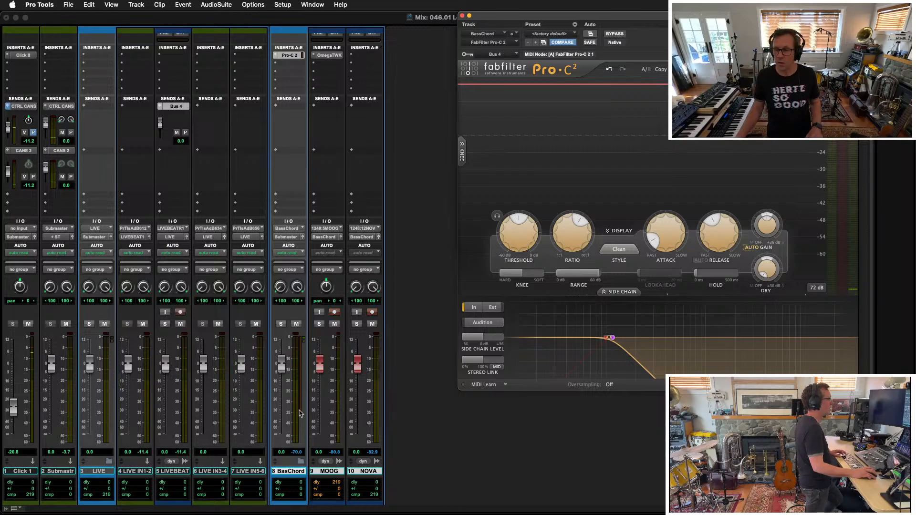
click(27, 324)
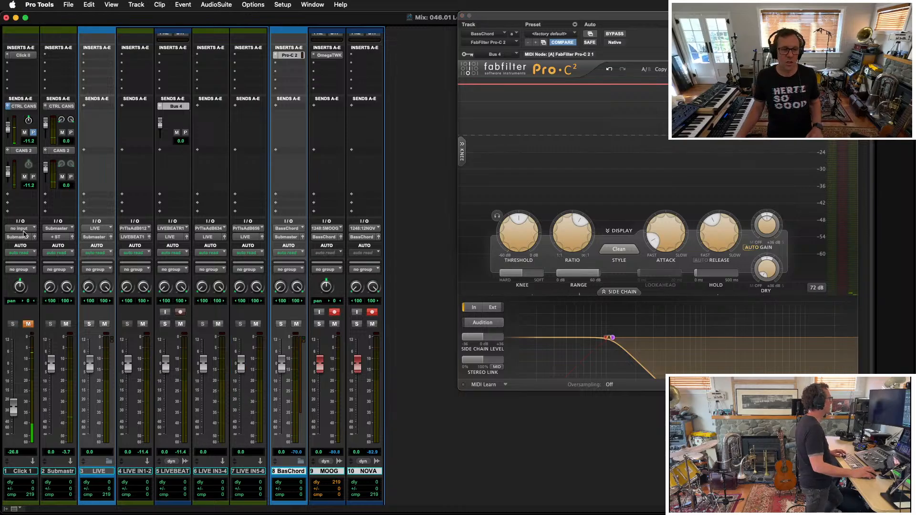
click(33, 132)
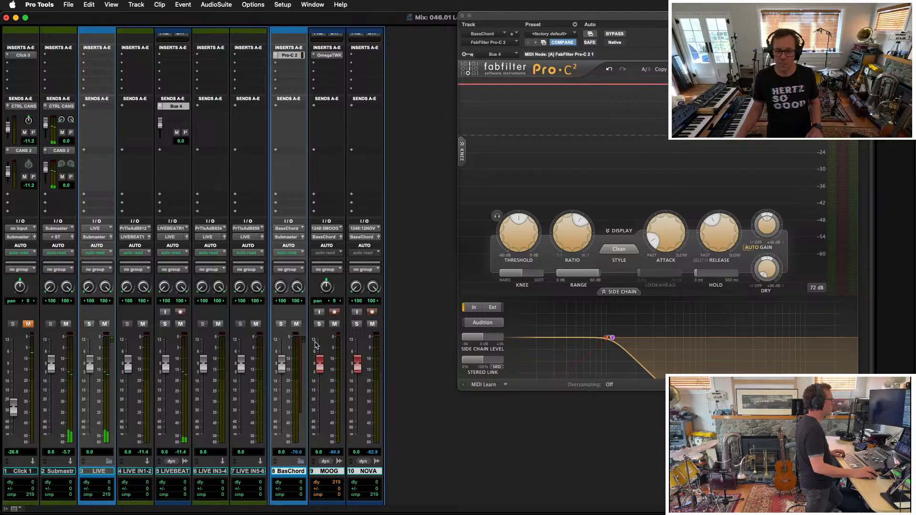
Switch the BassChord compressor's side chain to external and check how the beat triggers gain reduction
mouse_move(608, 343)
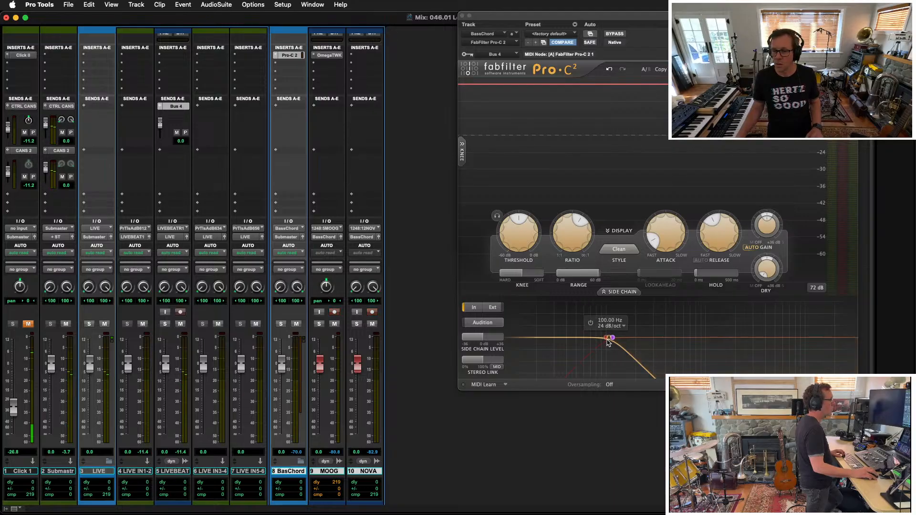
click(498, 308)
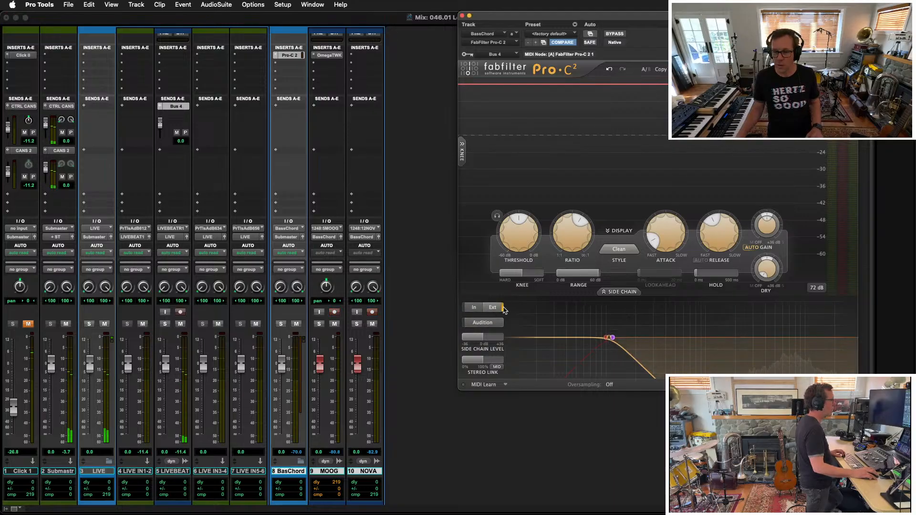
click(609, 339)
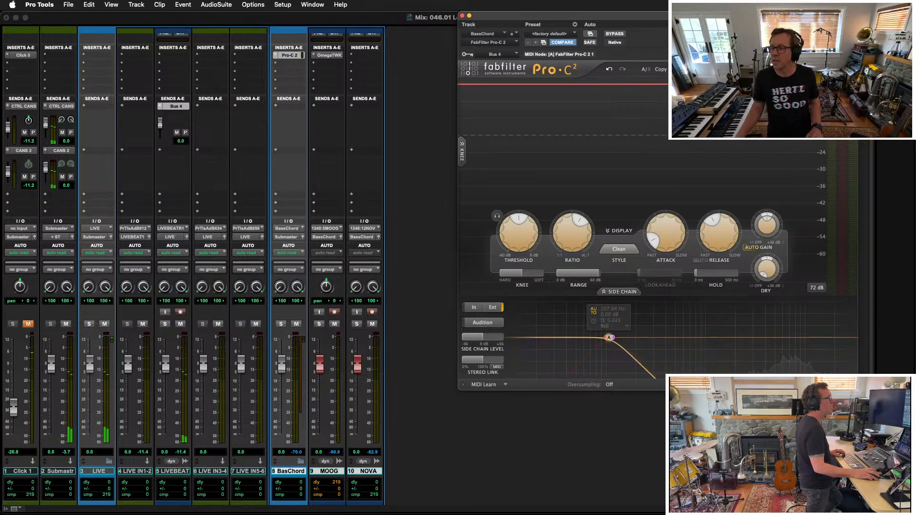
drag(765, 16, 337, 41)
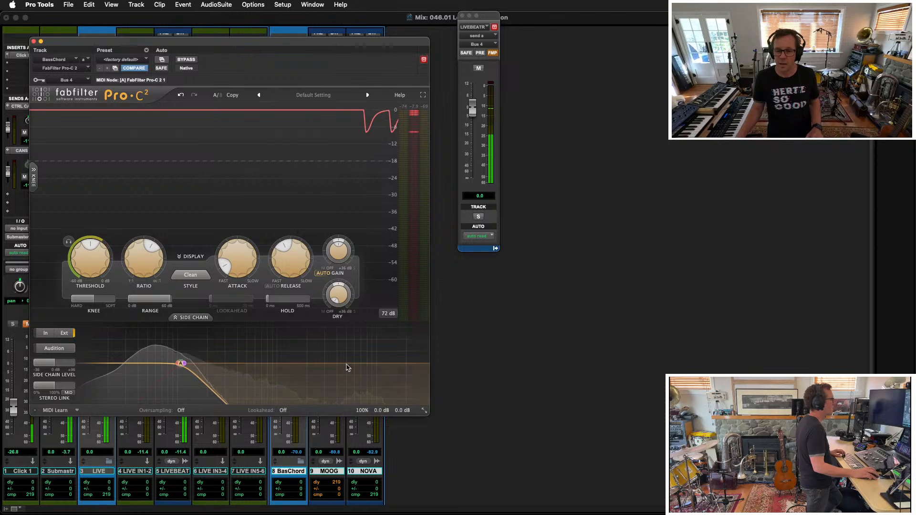
mouse_move(182, 364)
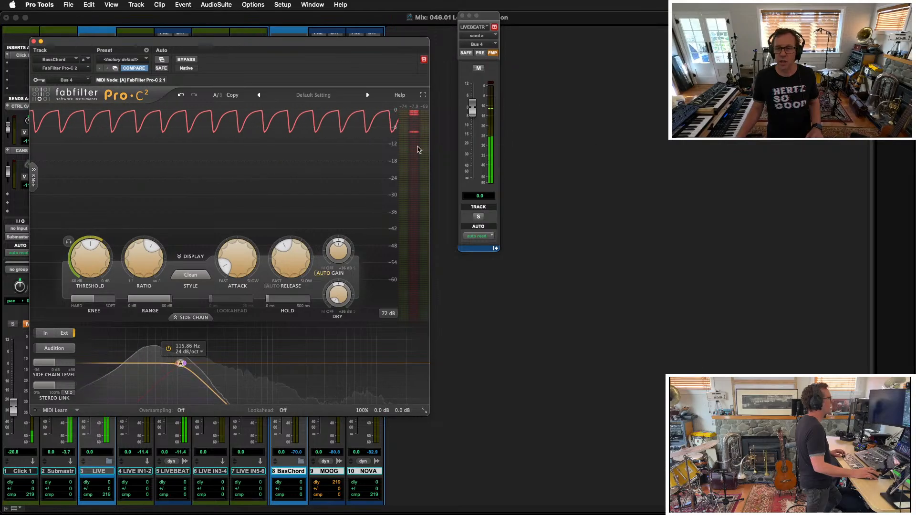
drag(159, 42, 546, 71)
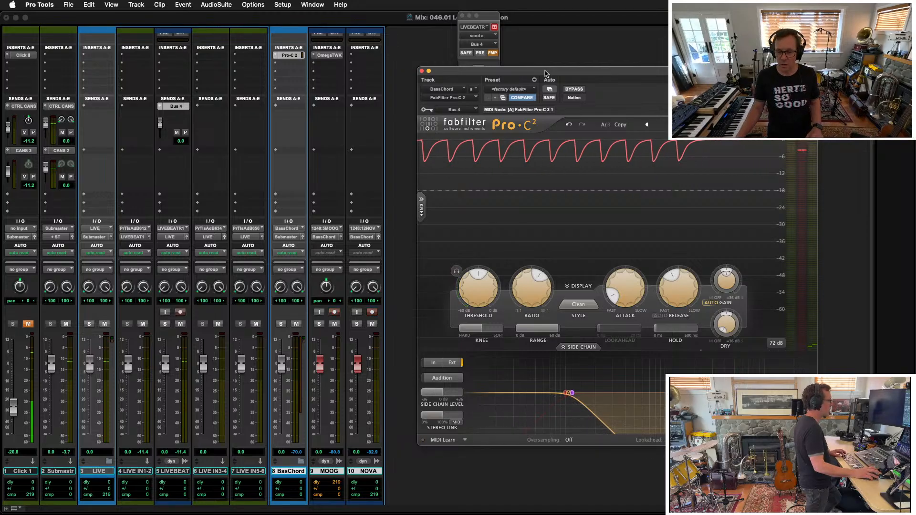
Go to the Edit window and retune the Pro-C 2 side chain's high-cut frequency against the playing beat
key(super+equal)
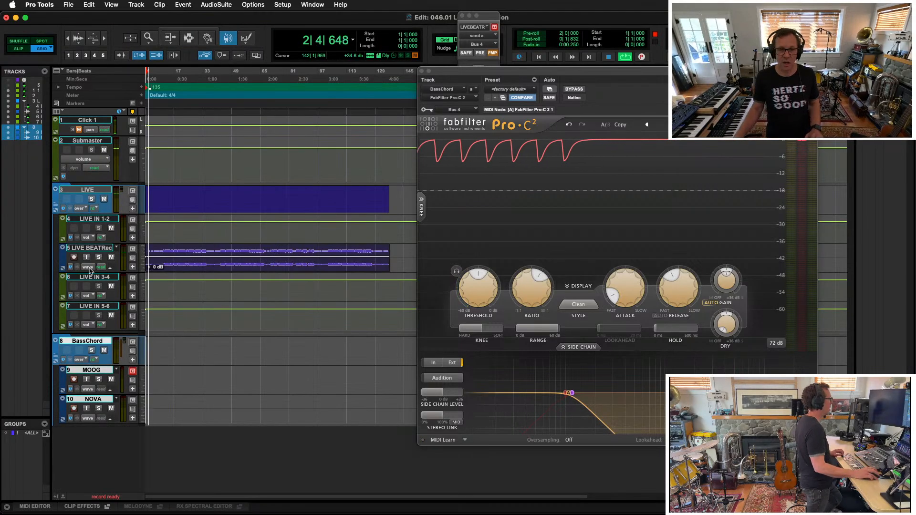
drag(477, 77, 172, 69)
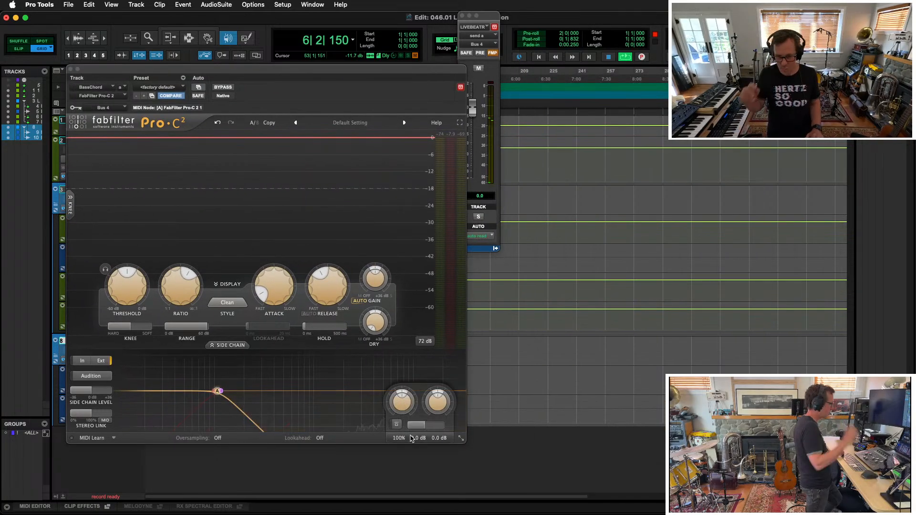
mouse_move(215, 391)
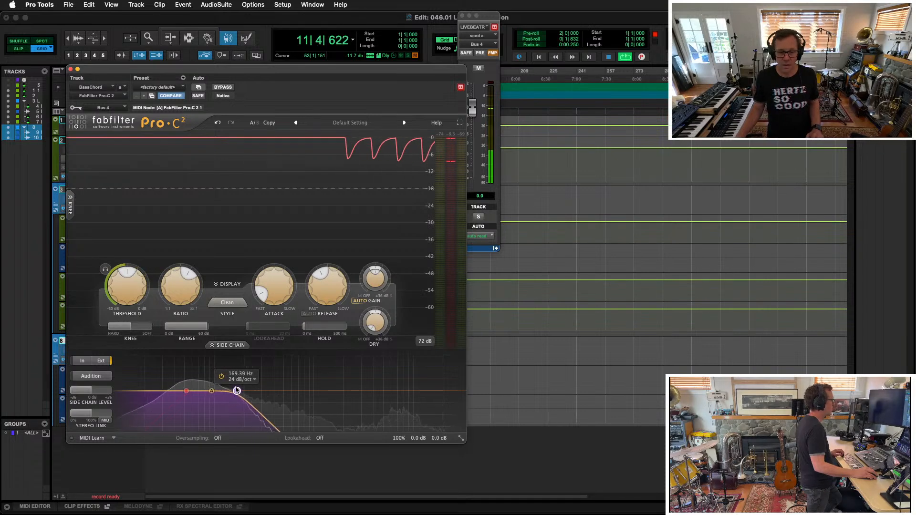
drag(233, 390, 218, 390)
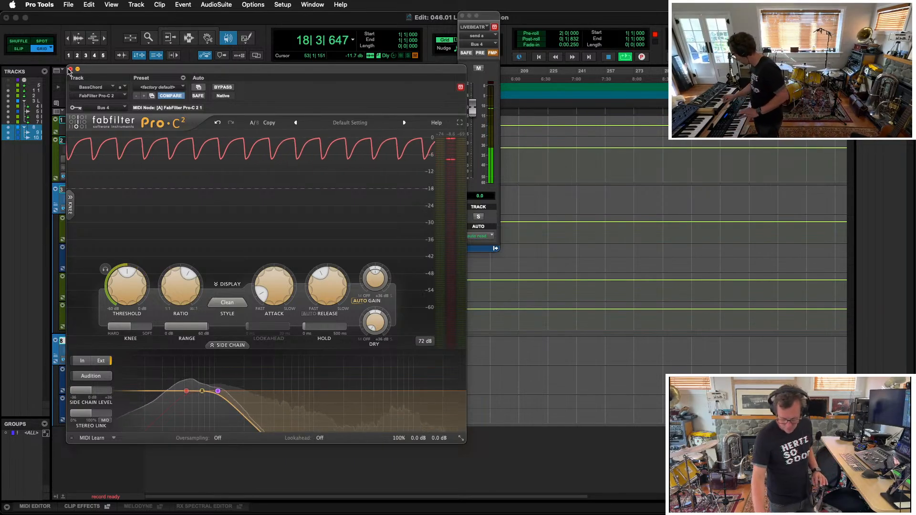
Return to the mixer, enable input monitoring on MOOG and NOVA, and reposition the Pro-C 2 window to check its ratio
key(super+equal)
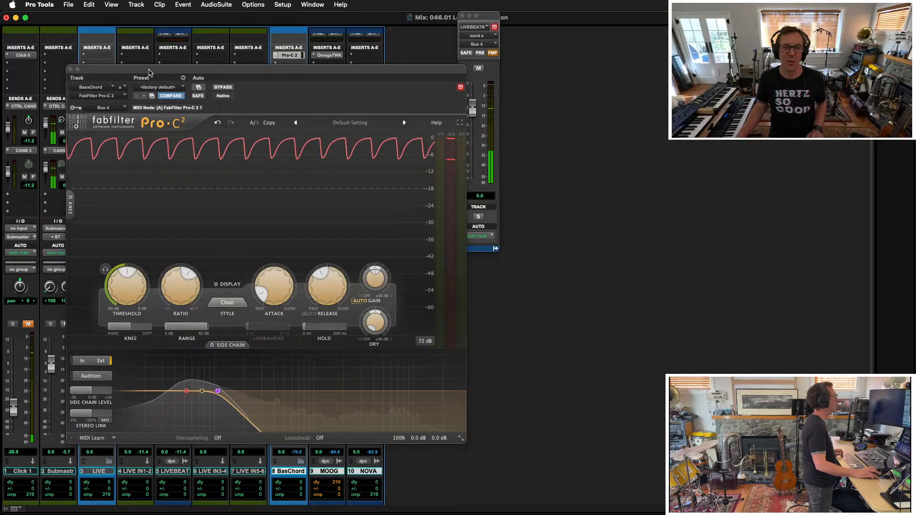
drag(153, 70, 517, 106)
click(320, 311)
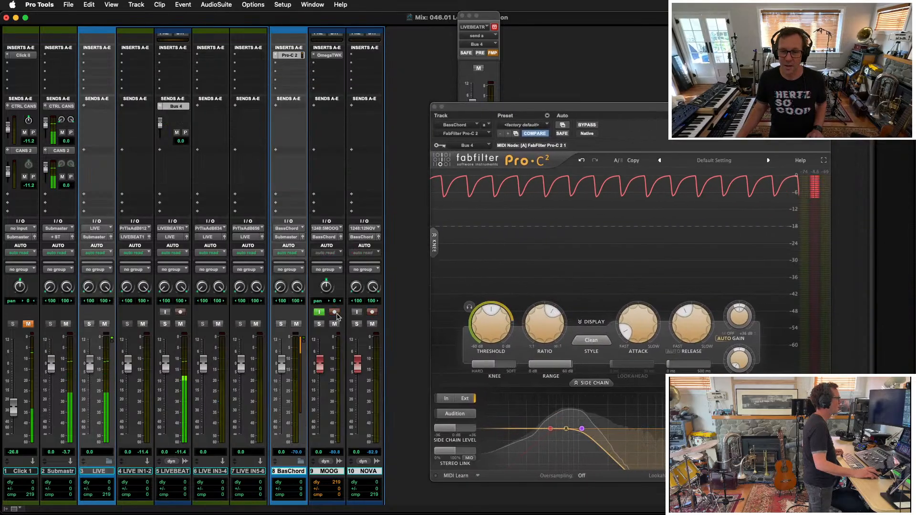
click(356, 312)
drag(543, 110, 118, 56)
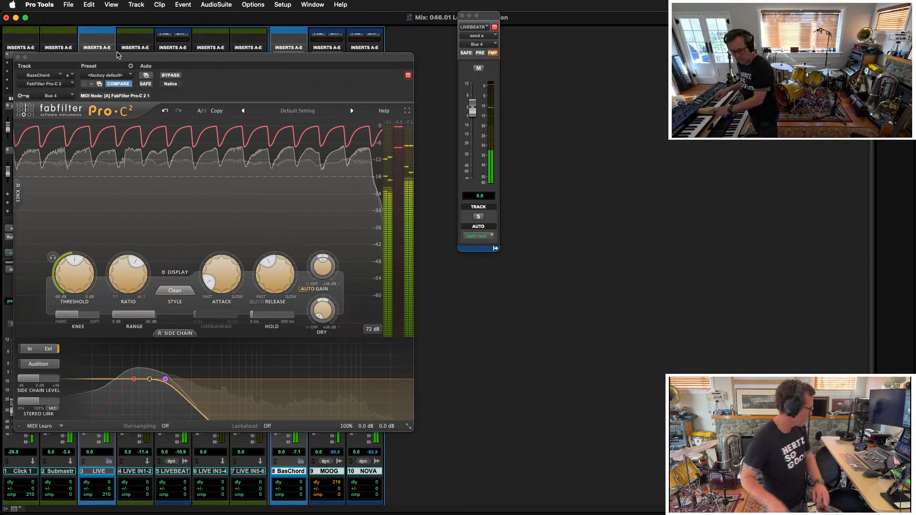
mouse_move(116, 289)
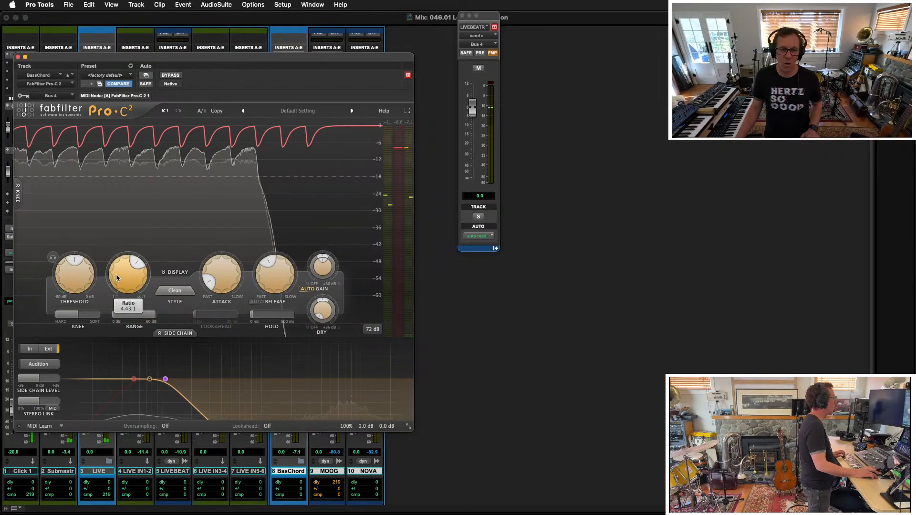
Raise the Pro-C 2 ratio to its maximum and lower the threshold to about -33 dB
drag(116, 289, 126, 226)
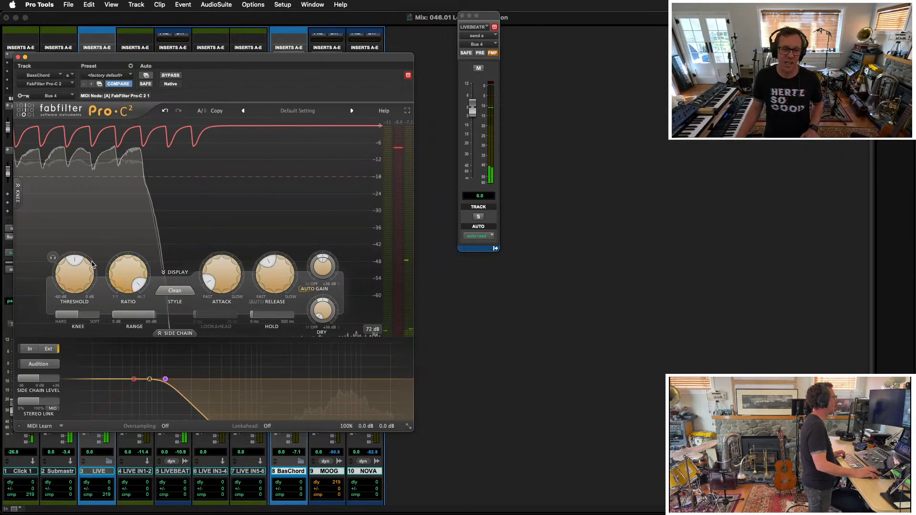
drag(74, 262, 68, 276)
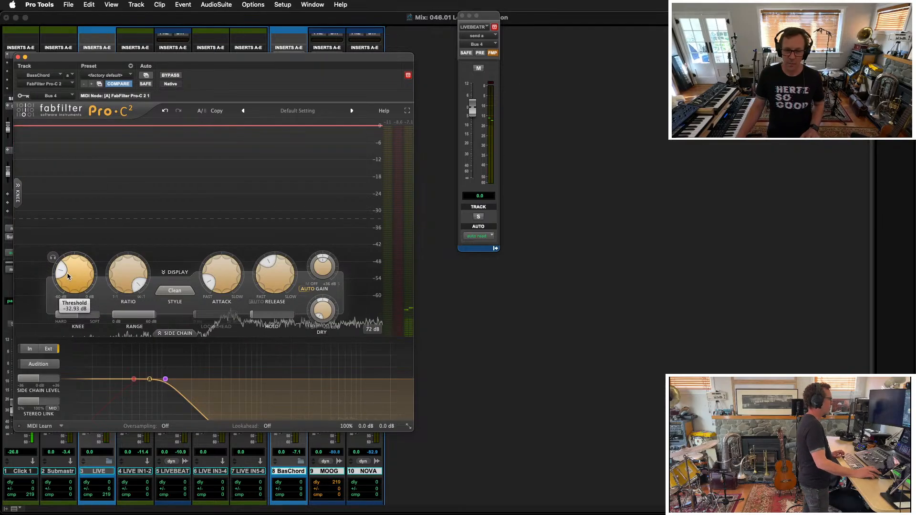
Switch to the Edit window, move the Pro-C 2 window clear of the track list and activate the Smart Tool
key(super+equal)
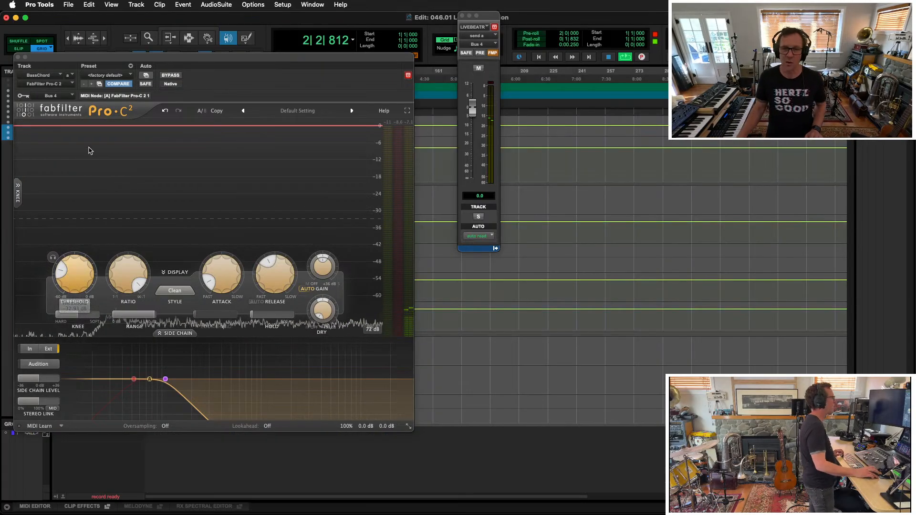
drag(123, 61, 315, 61)
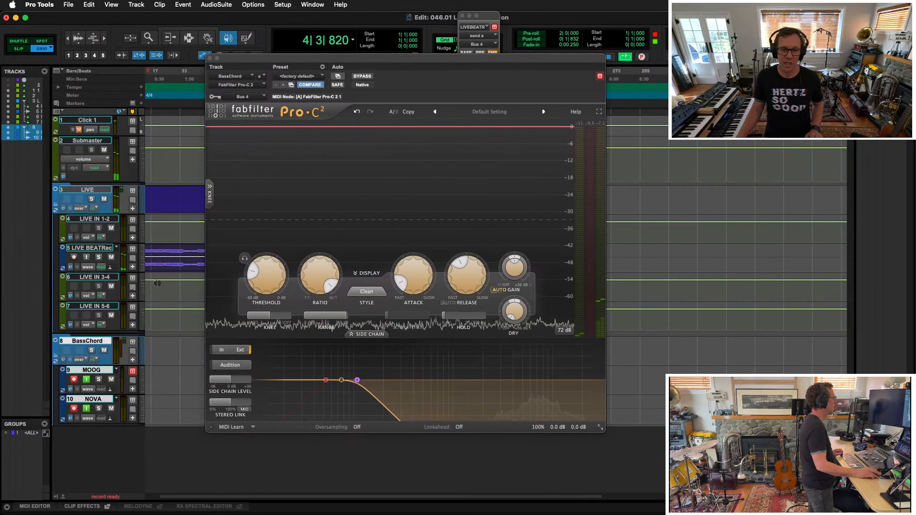
key(super+7)
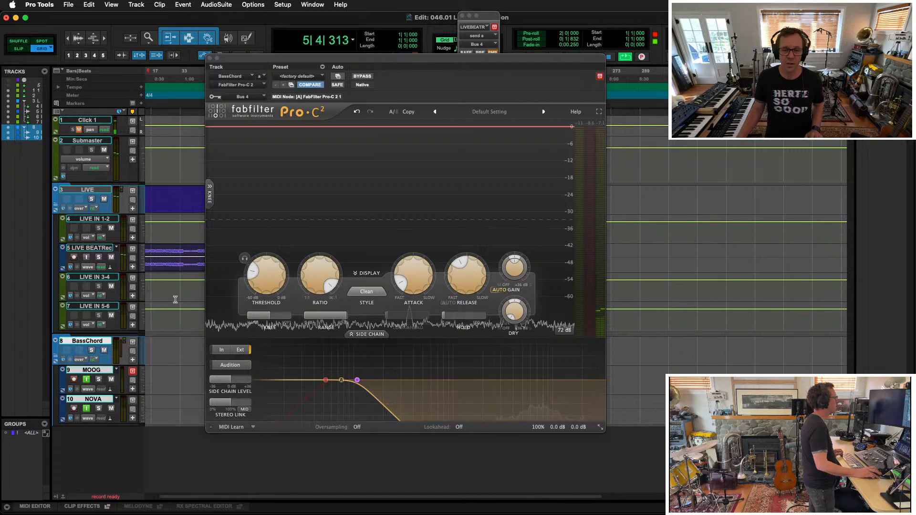
key(r)
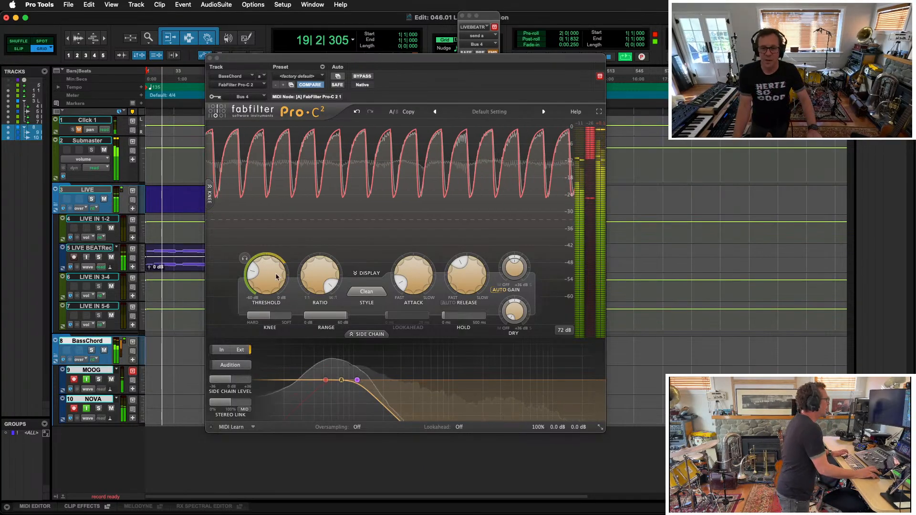
Adjust the BassChord compressor's threshold to about -21.5 dB while listening to the beat-triggered ducking
drag(260, 281, 258, 256)
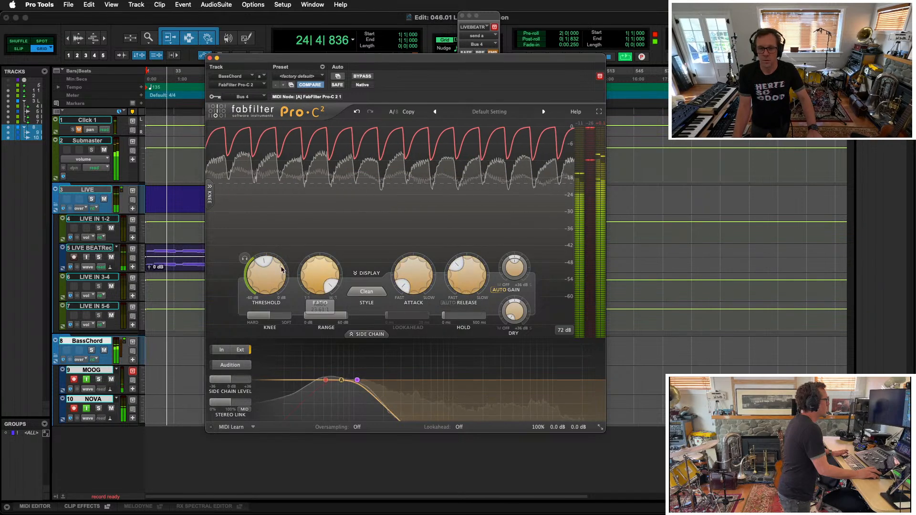
drag(259, 269, 260, 272)
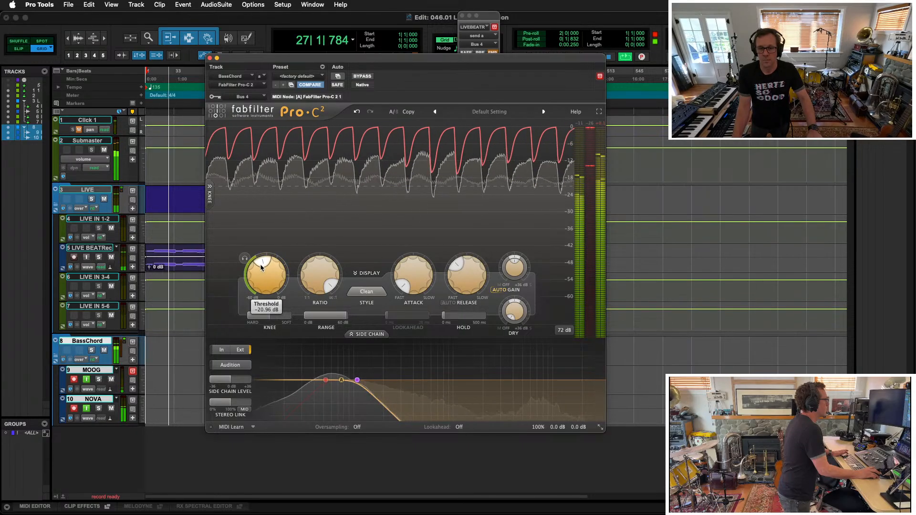
drag(261, 268, 261, 261)
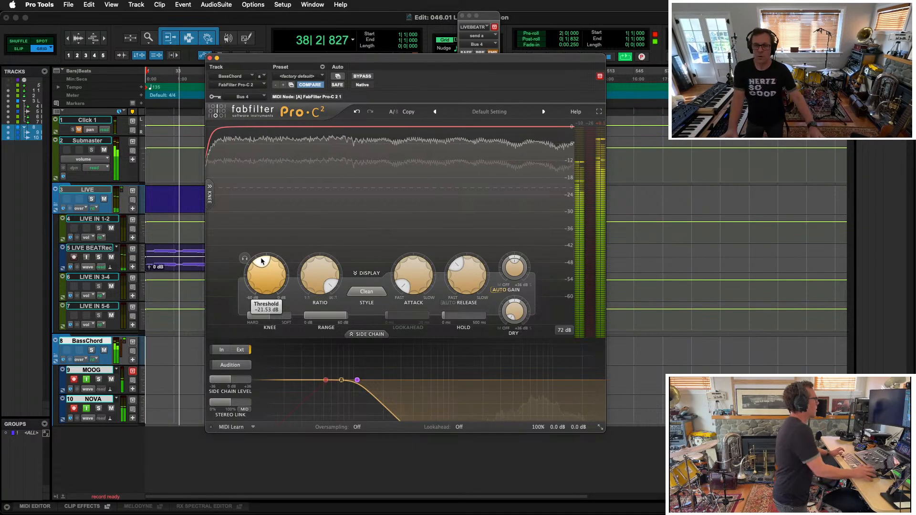
Move the compressor window off the tracks, set the release to about 242 ms and the ratio to about 5.81:1
drag(333, 60, 382, 79)
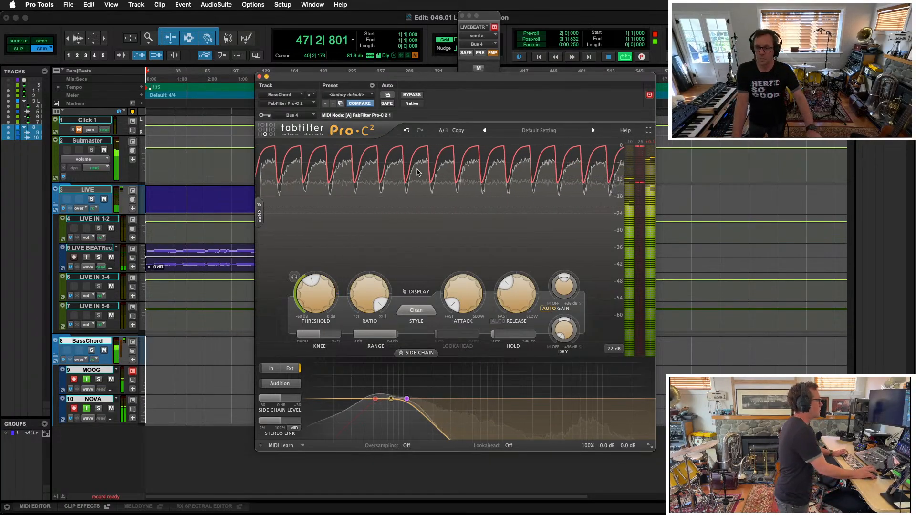
drag(507, 284, 512, 278)
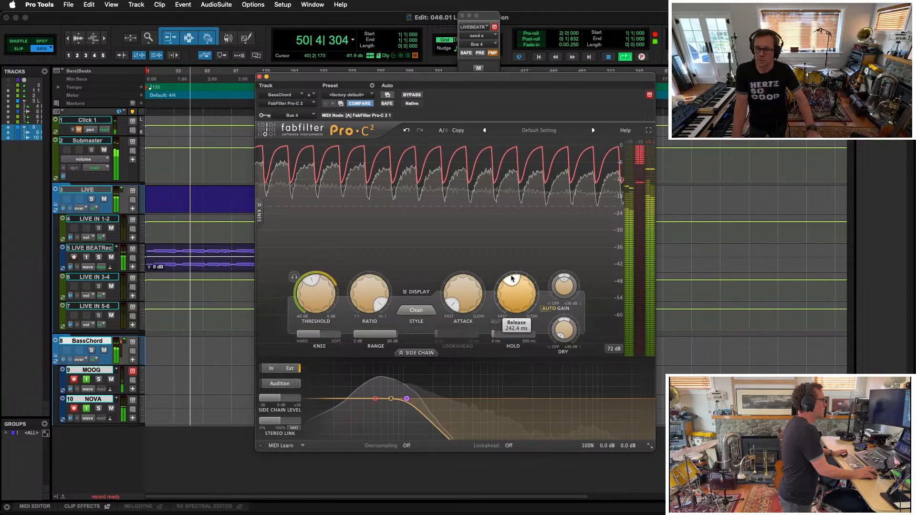
drag(363, 286, 362, 315)
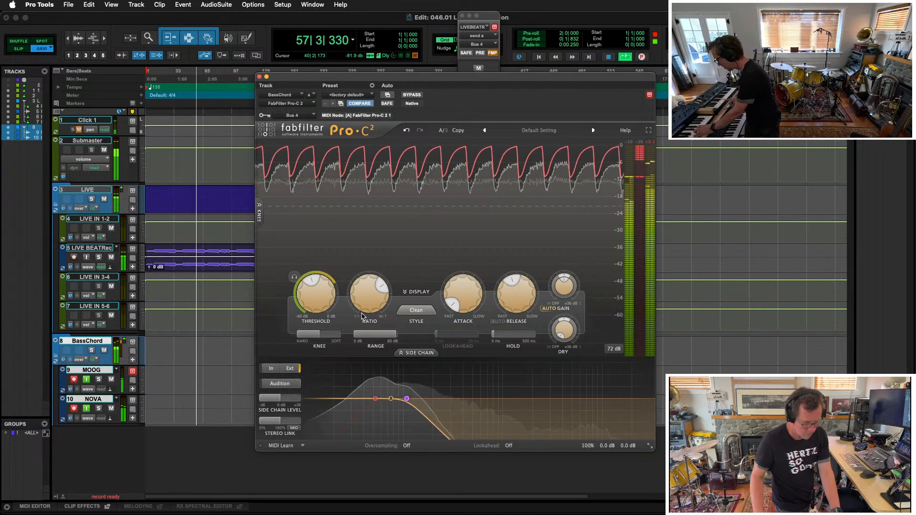
mouse_move(351, 297)
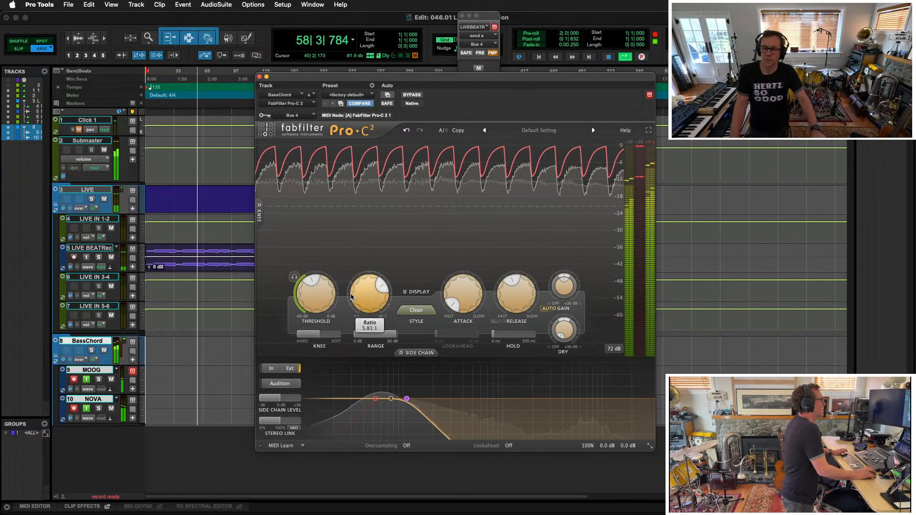
drag(362, 290, 364, 284)
Try a slower compressor response with an attack of about 28.7 ms and a release of about 507 ms
mouse_move(460, 298)
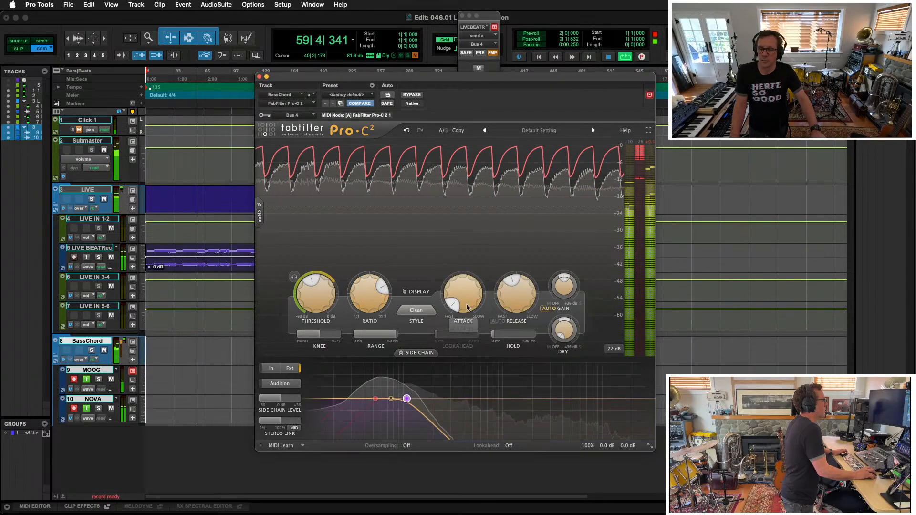
mouse_move(509, 293)
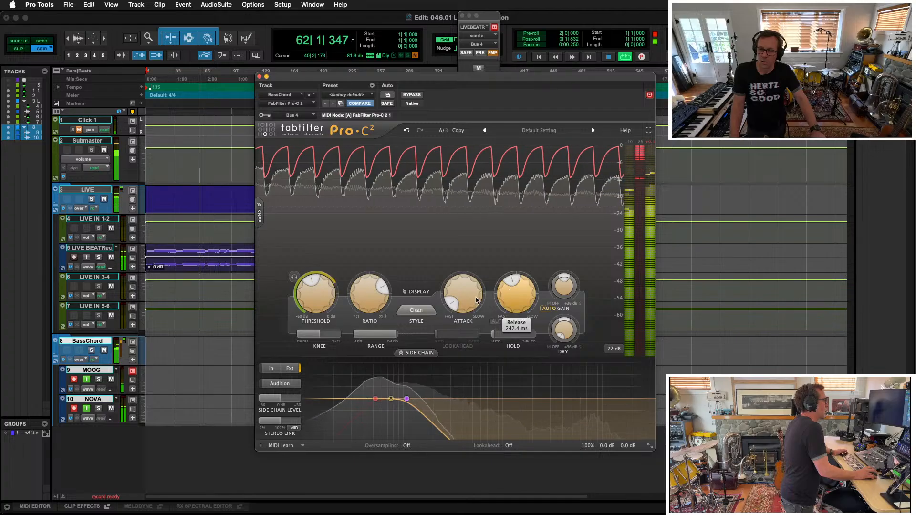
drag(462, 297, 454, 258)
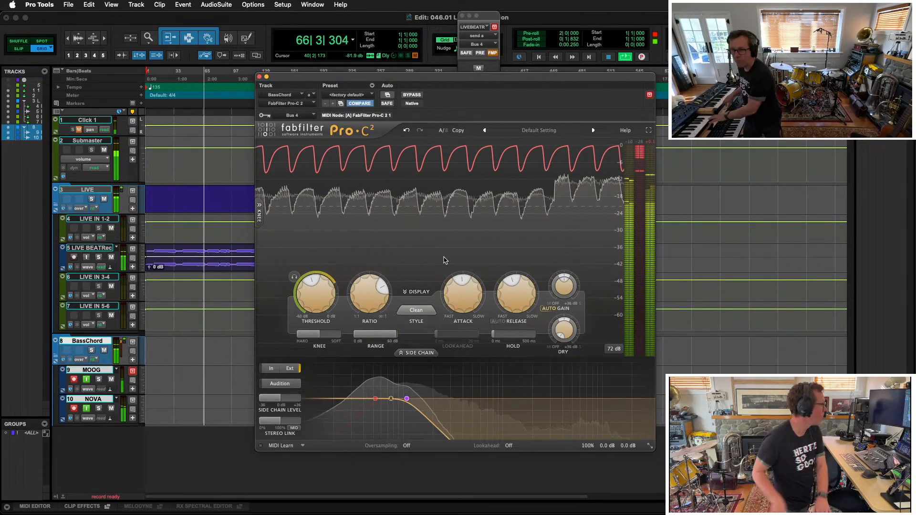
mouse_move(505, 291)
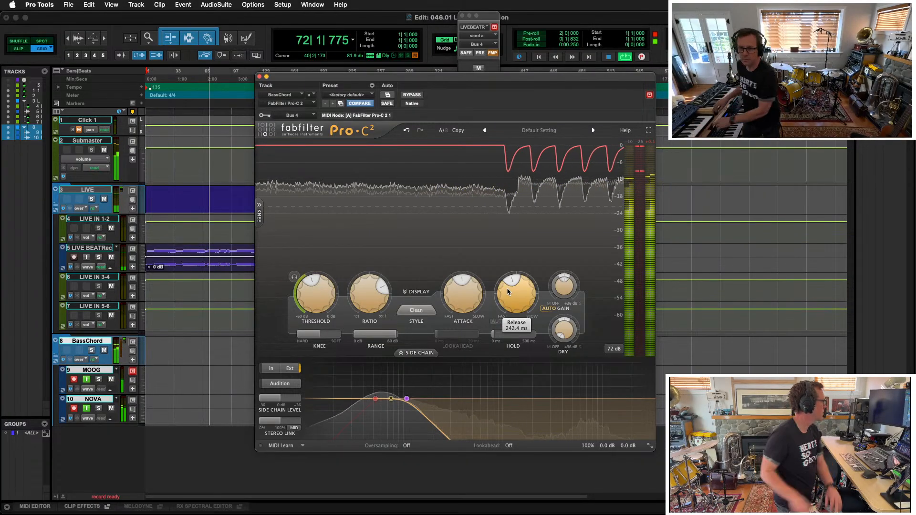
mouse_move(507, 288)
mouse_down()
mouse_move(517, 248)
mouse_move(512, 281)
mouse_up()
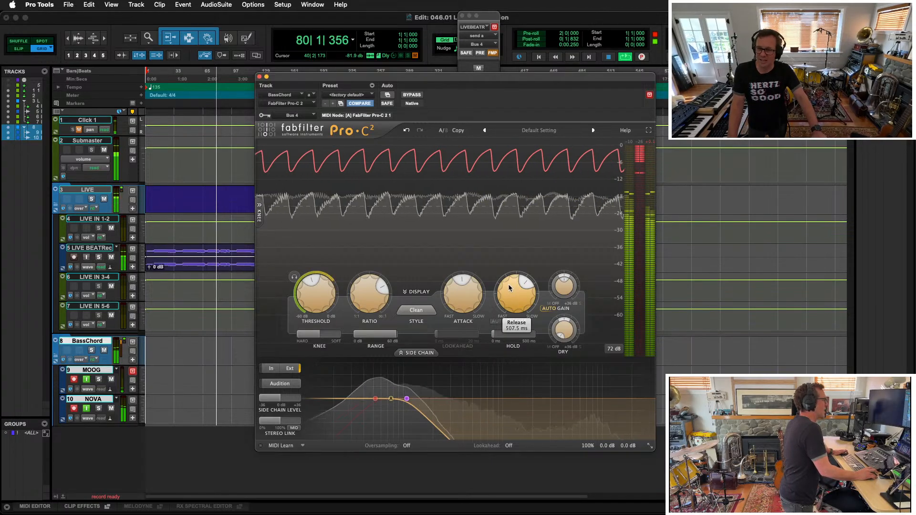
Raise the compressor's ratio to about 8.34:1 and change its style to Pumping
drag(368, 292, 372, 271)
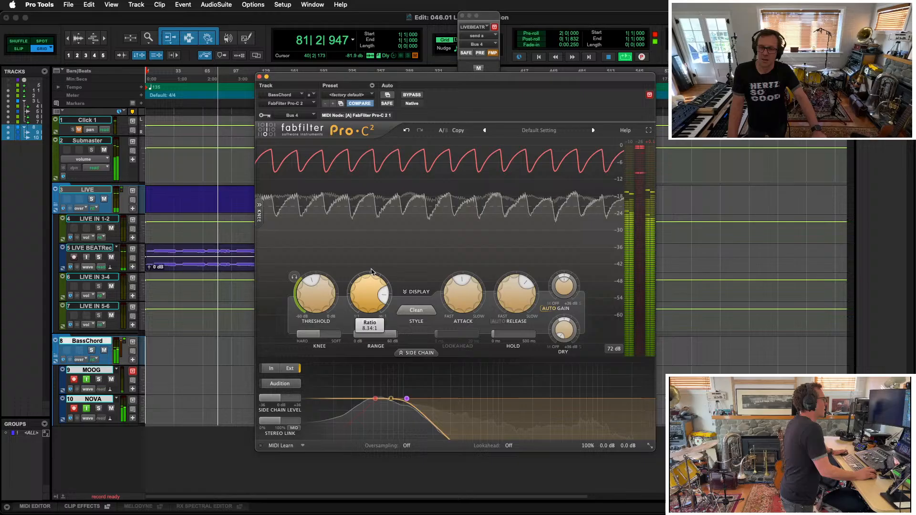
click(415, 311)
click(418, 397)
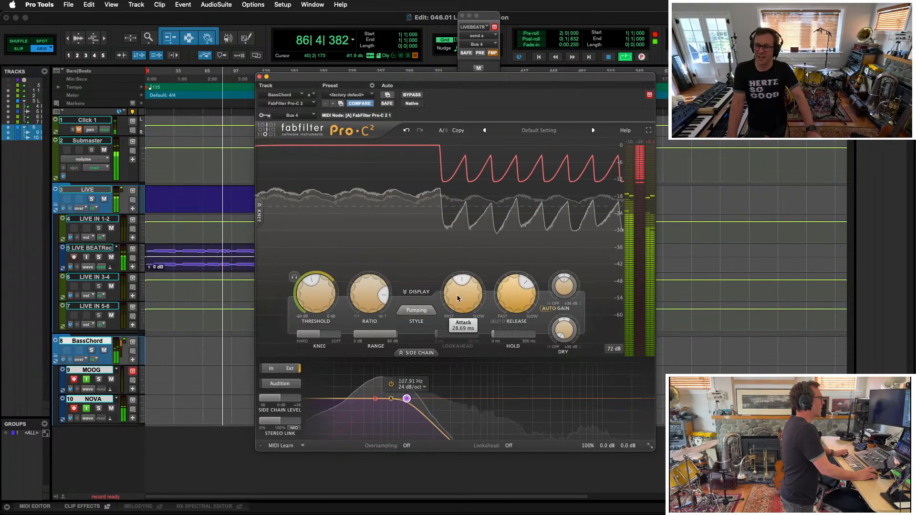
Shorten the compressor's attack and bring its release down to about 200 ms
drag(458, 309, 457, 329)
mouse_move(526, 283)
mouse_down()
mouse_move(516, 280)
mouse_move(516, 301)
mouse_move(510, 290)
mouse_up()
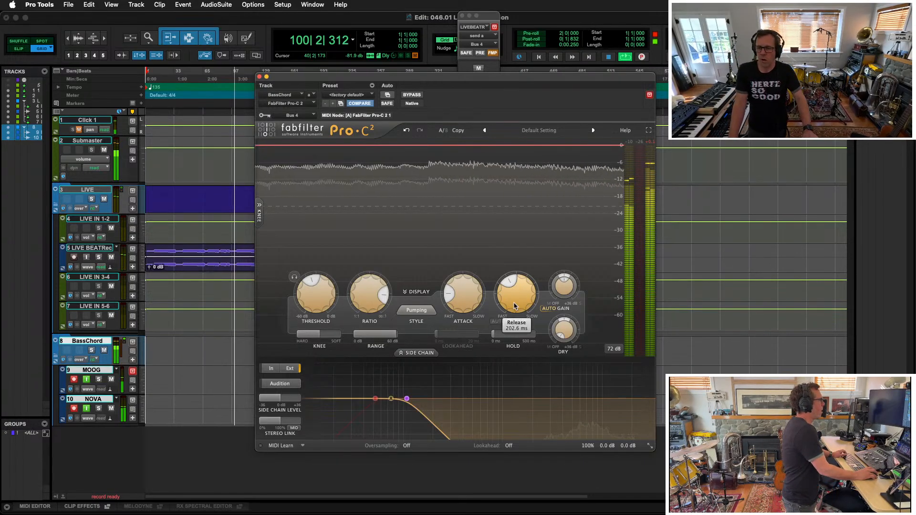
drag(511, 286, 509, 286)
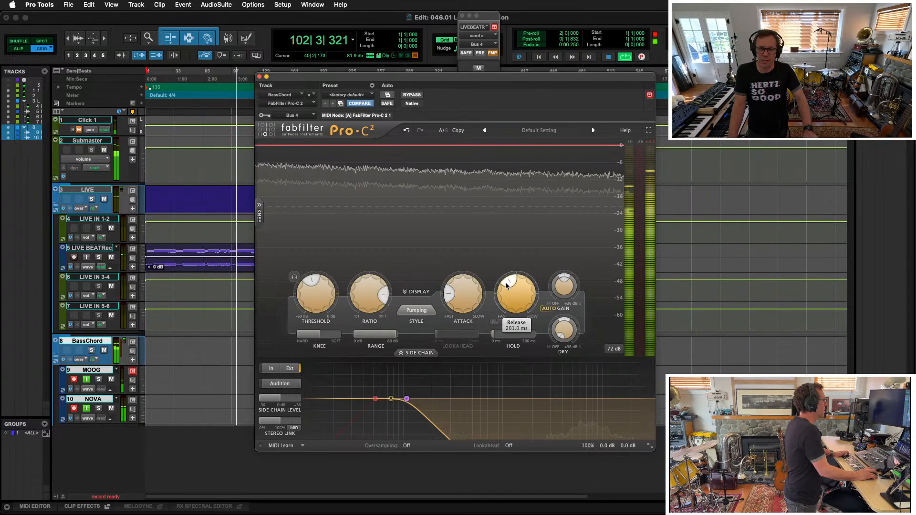
drag(508, 284, 509, 281)
Raise the compressor's dry gain slightly and lower its ratio to about 2.22:1
mouse_move(564, 330)
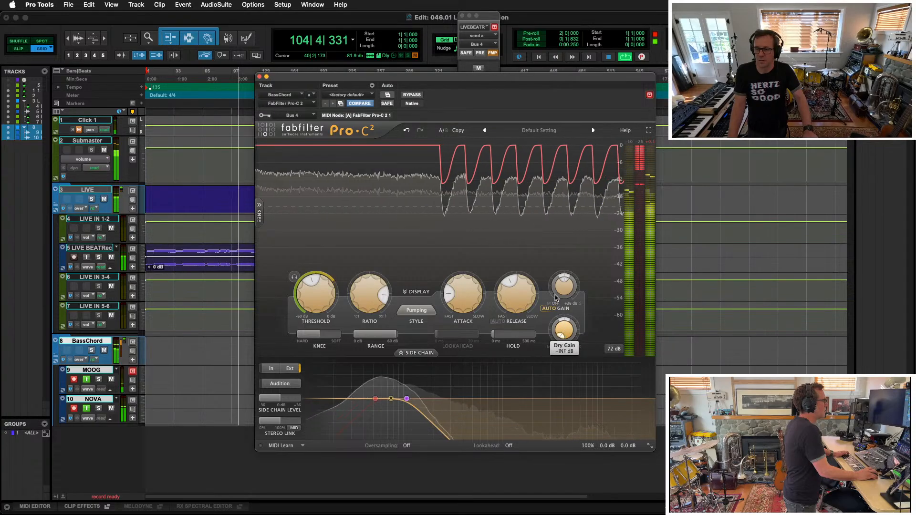
drag(563, 333, 555, 317)
mouse_move(505, 281)
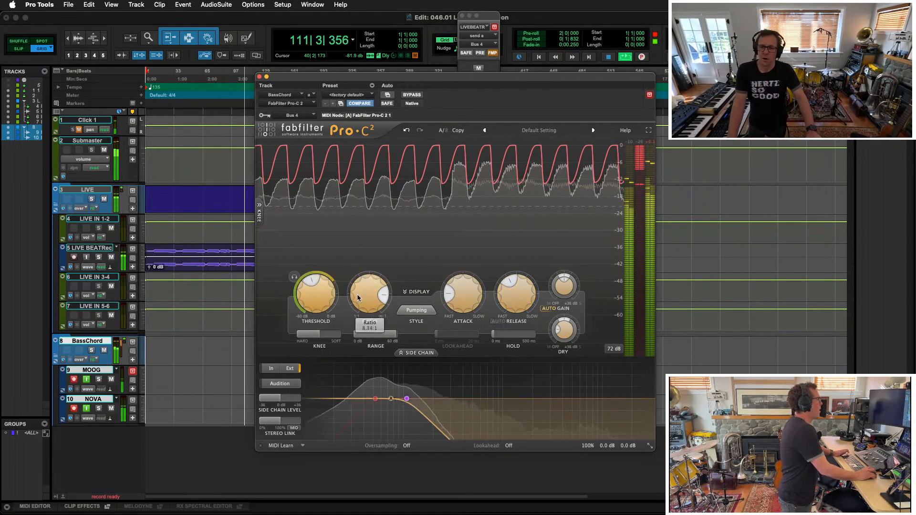
mouse_move(358, 298)
mouse_down()
mouse_move(364, 314)
mouse_move(362, 302)
mouse_up()
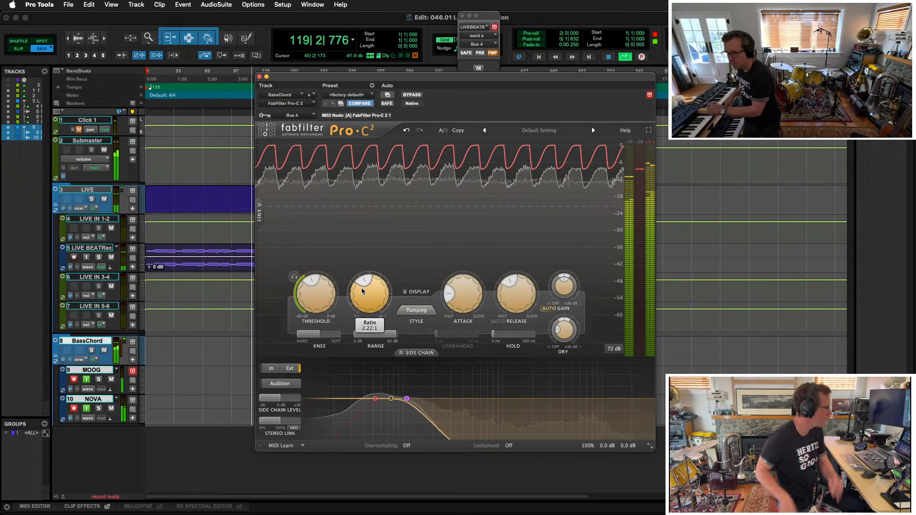
Stop playback and close the Pro-C 2 window
key(space)
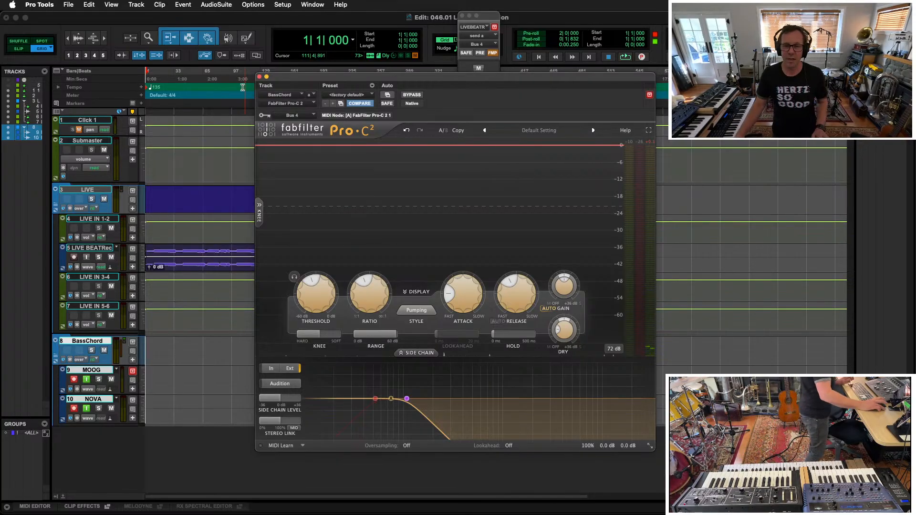
click(259, 77)
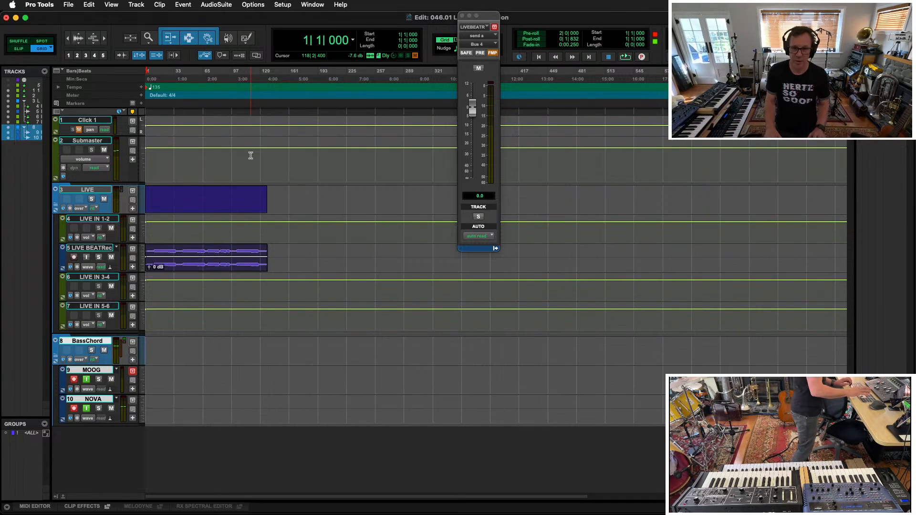
Unmute Click 1 and record the armed MOOG and NOVA tracks from bar 1 to about bar 137 against the beat
key(t)
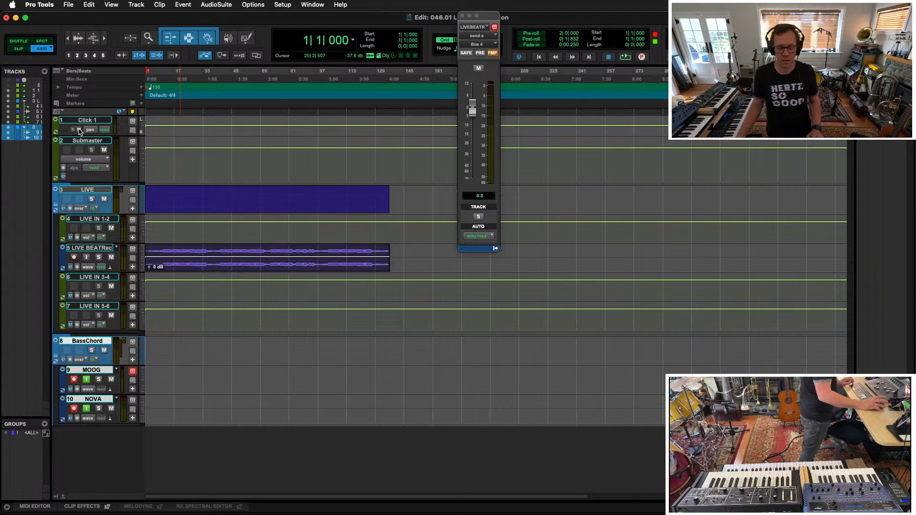
key(super+space)
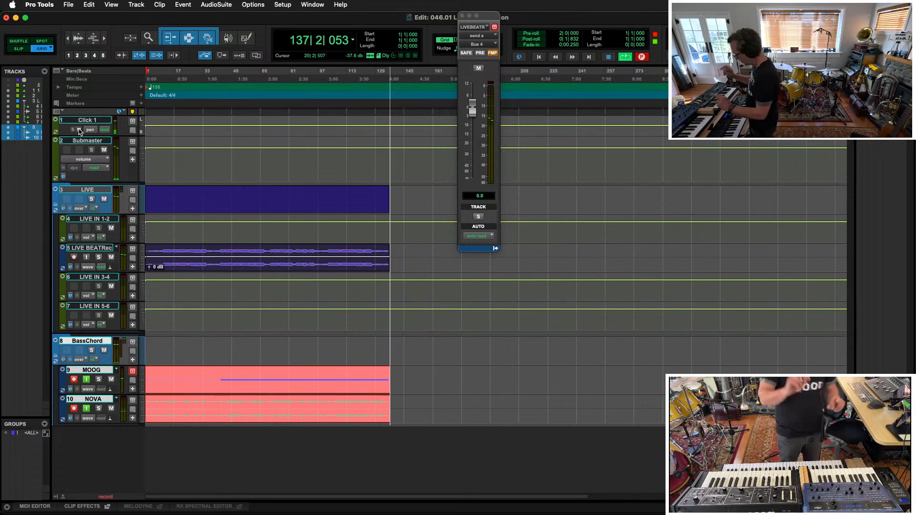
key(space)
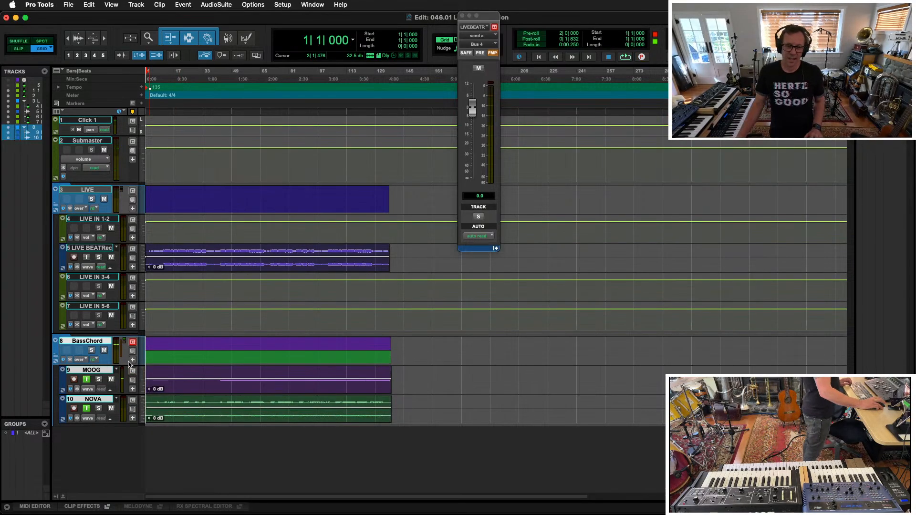
Turn off input monitoring on MOOG and NOVA and make sure both tracks are disarmed
alt+click(86, 379)
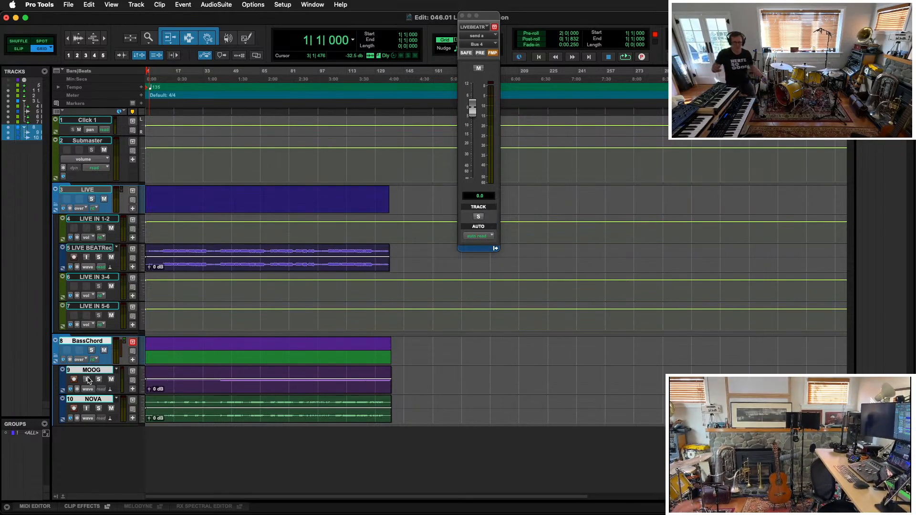
key(shift+r)
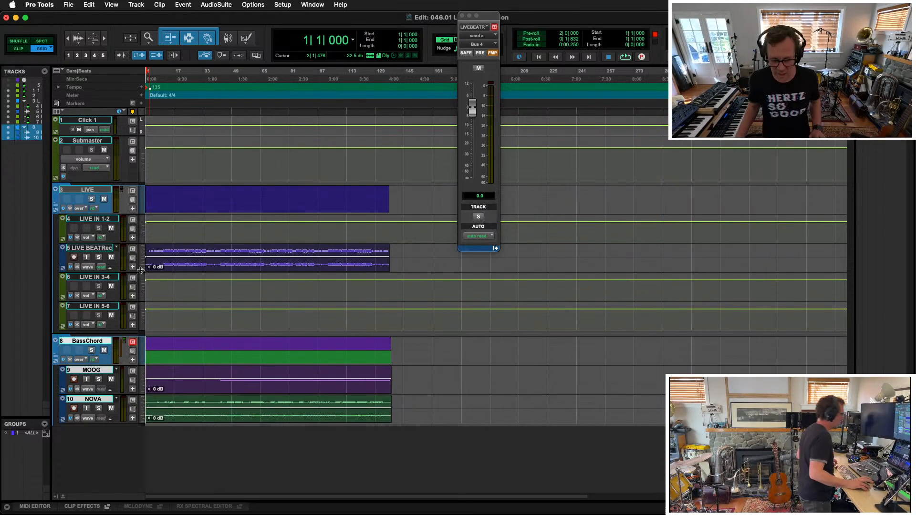
Play back the new MOOG and NOVA recordings from the start and examine their opening bars up close
key(t)
key(t)
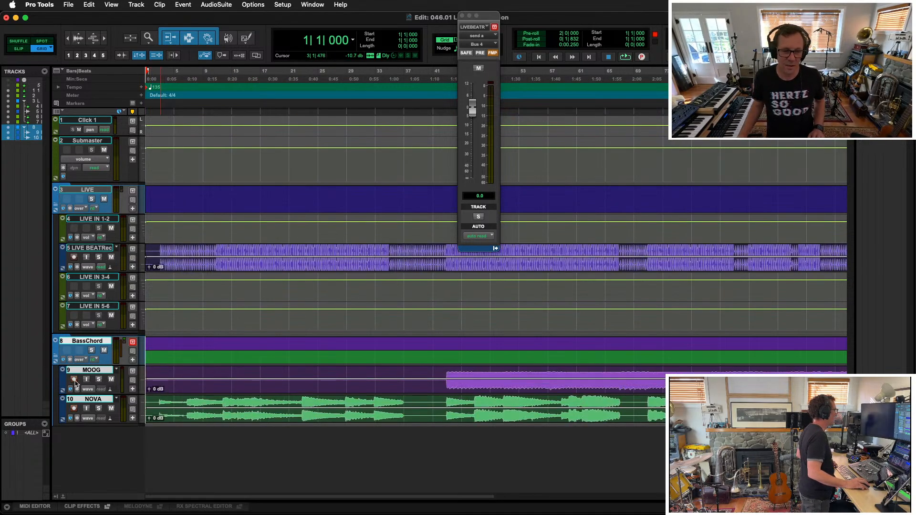
key(space)
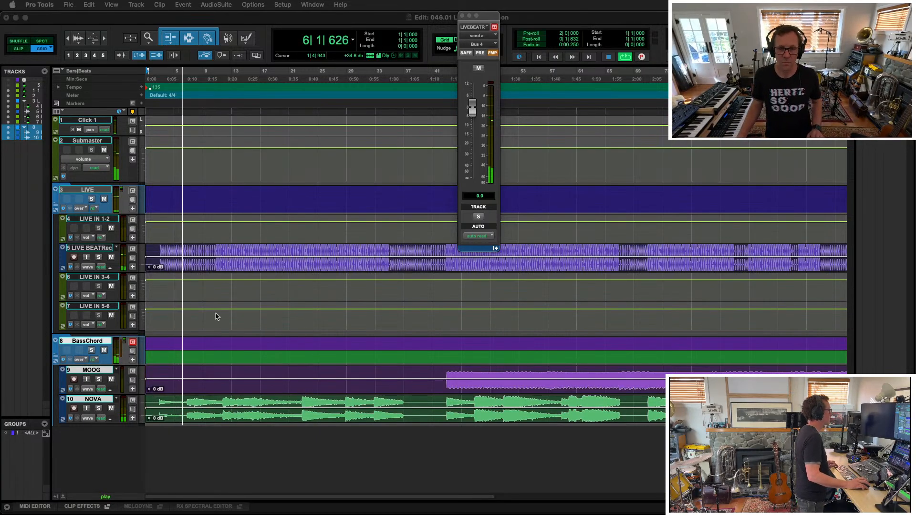
key(t)
key(t)
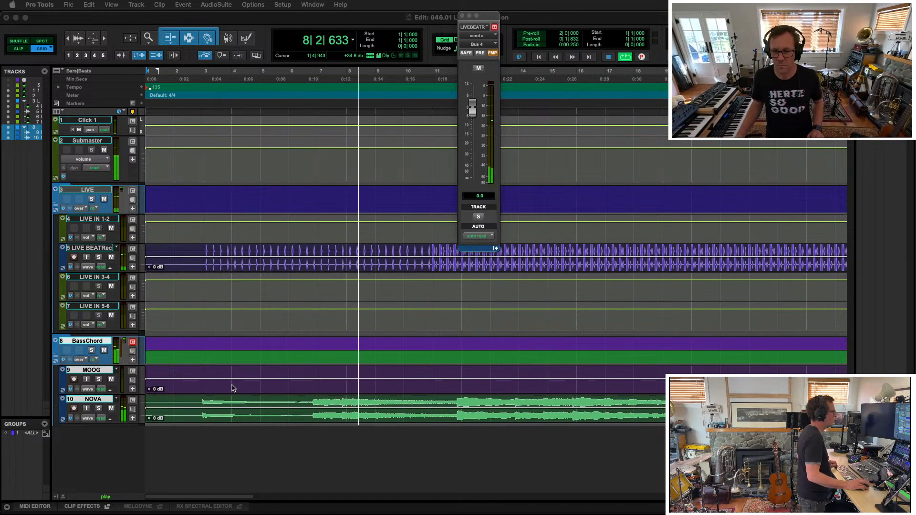
Close the LIVEBEATS send window and stop playback
click(461, 16)
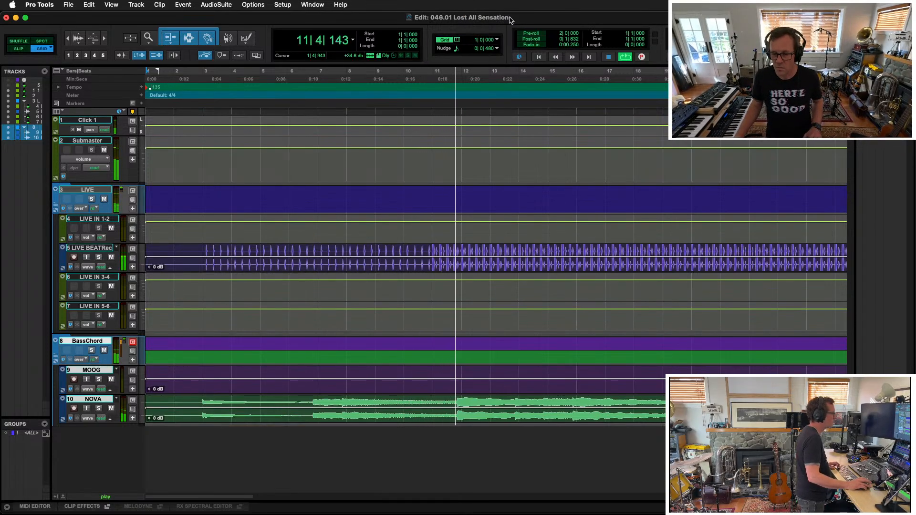
key(space)
In Relative Grid mode, select the NOVA audio from bar 11 to bar 22 and move it one bar earlier
click(40, 50)
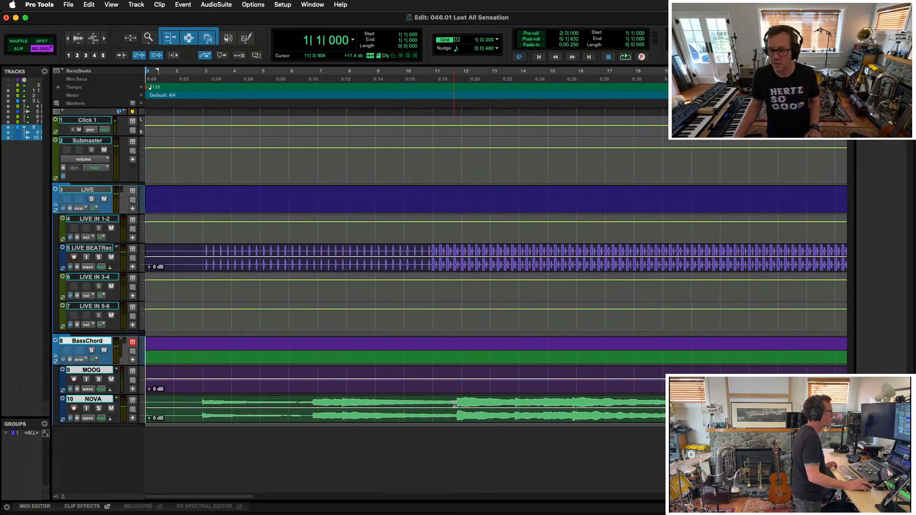
drag(454, 404, 750, 406)
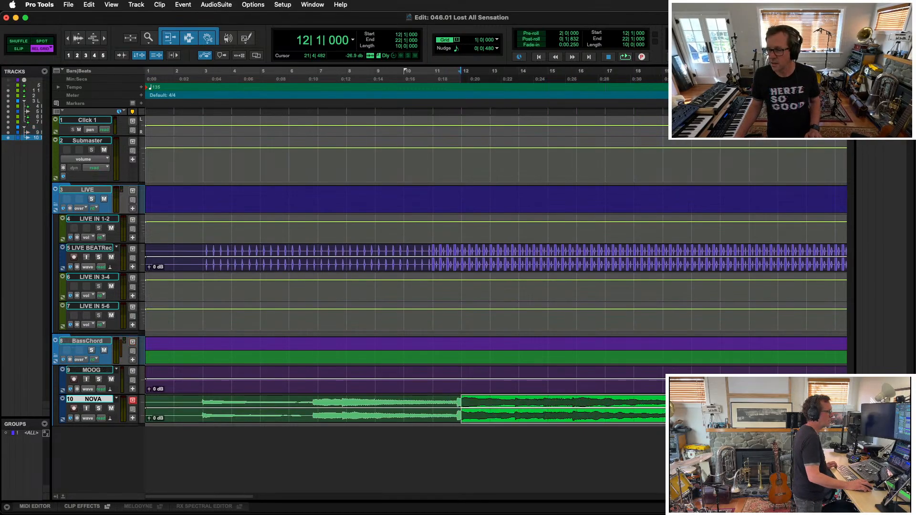
shift+click(439, 400)
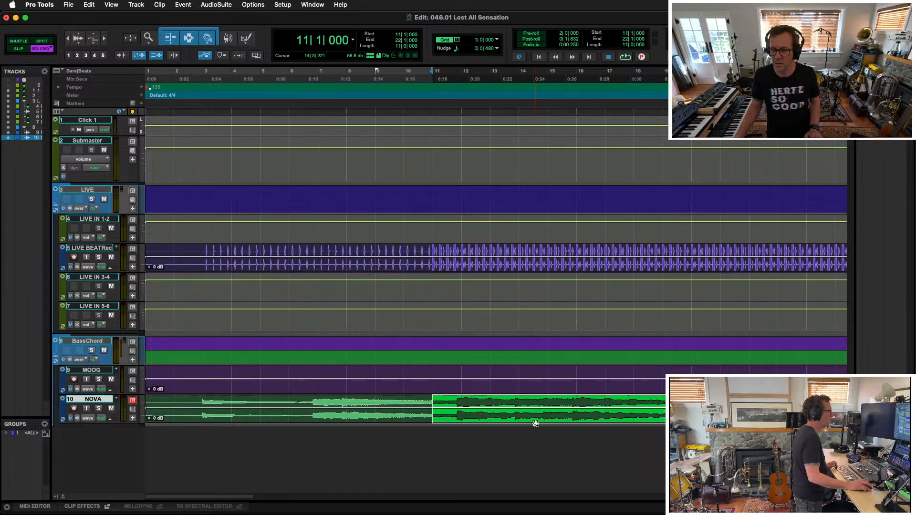
drag(535, 423, 518, 426)
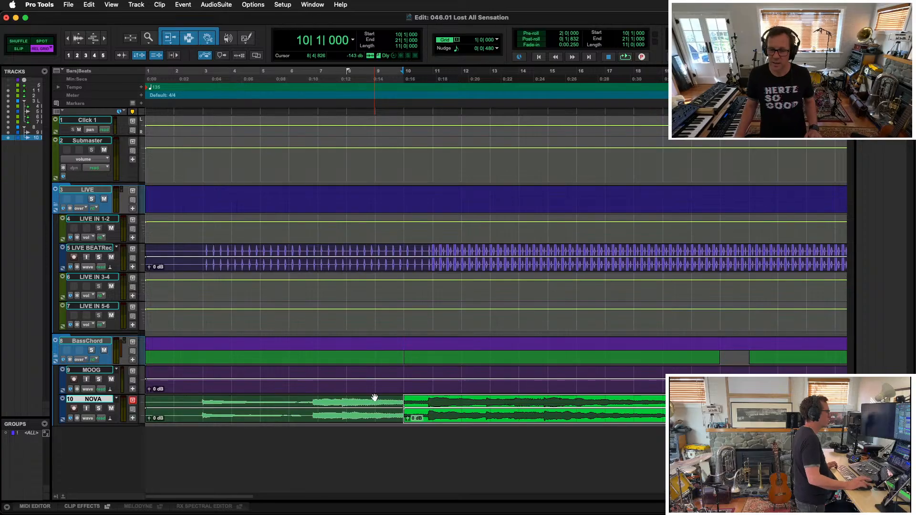
Audition the NOVA edit, extend the moved clip back to the session start, and play it from there
click(171, 403)
key(space)
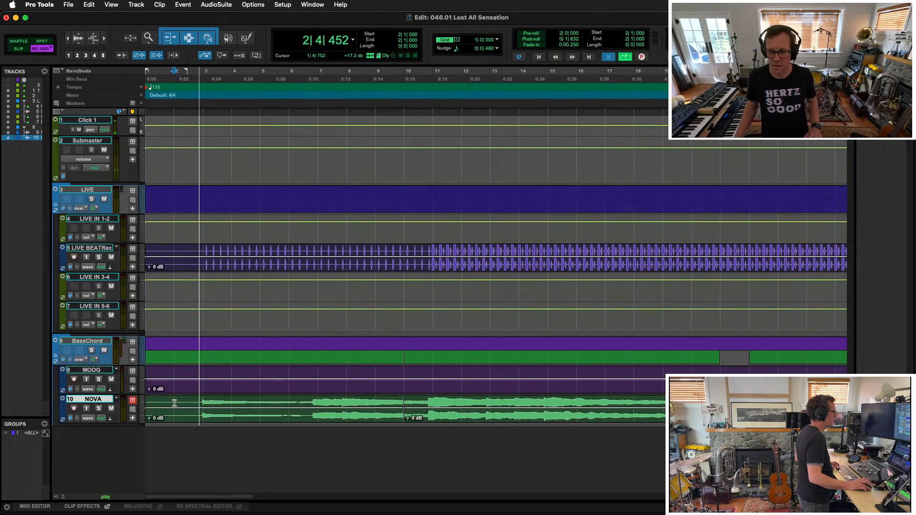
key(space)
double_click(407, 403)
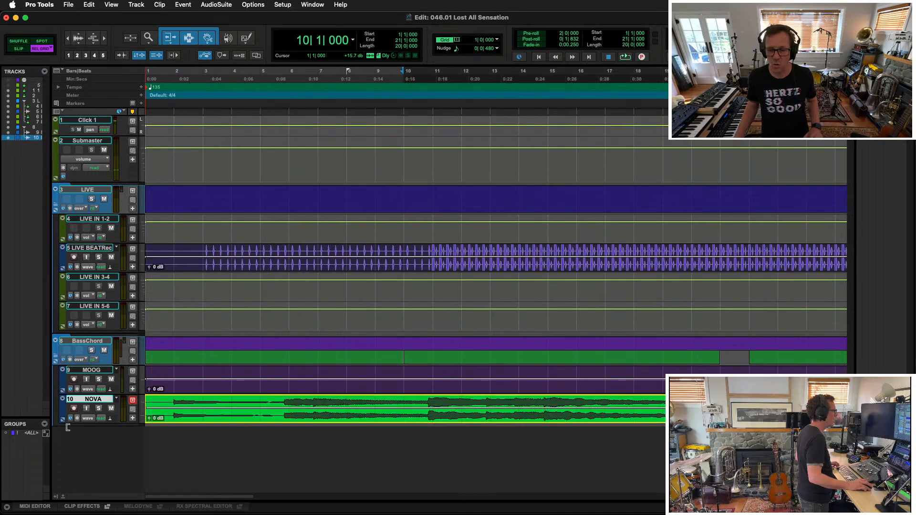
key(shift+Return)
key(space)
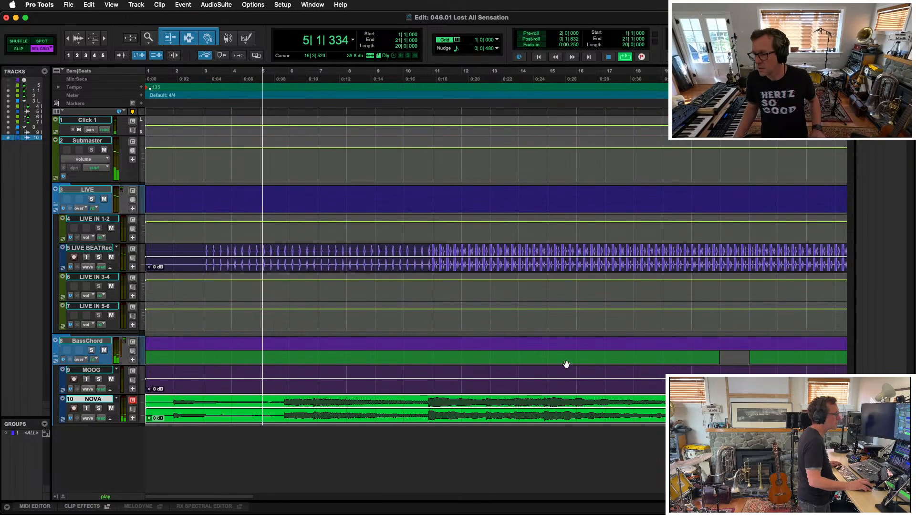
Move the remaining NOVA clip one bar earlier to start at bar 21, and stop playback after listening
drag(790, 414, 752, 414)
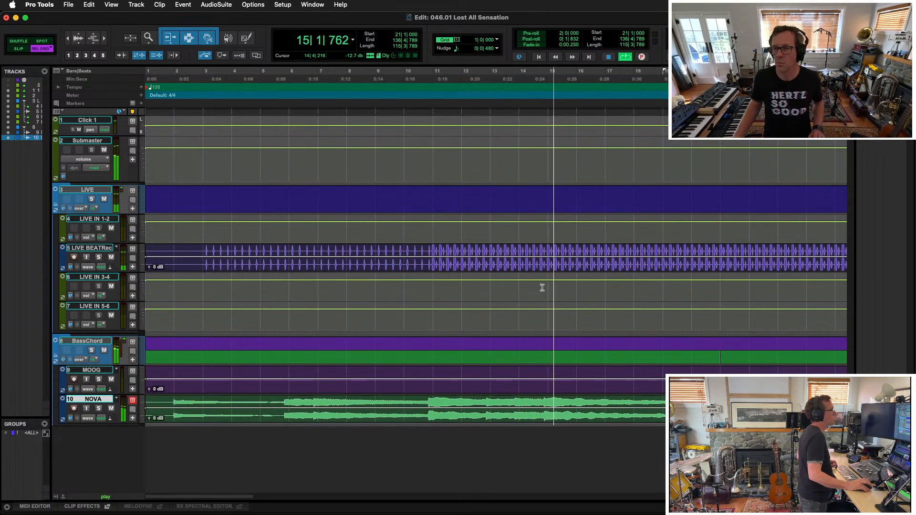
key(r)
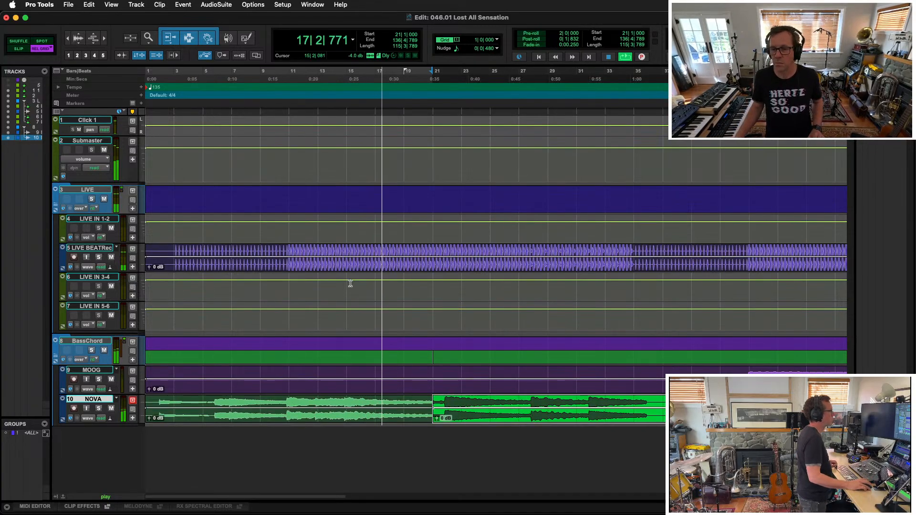
click(436, 312)
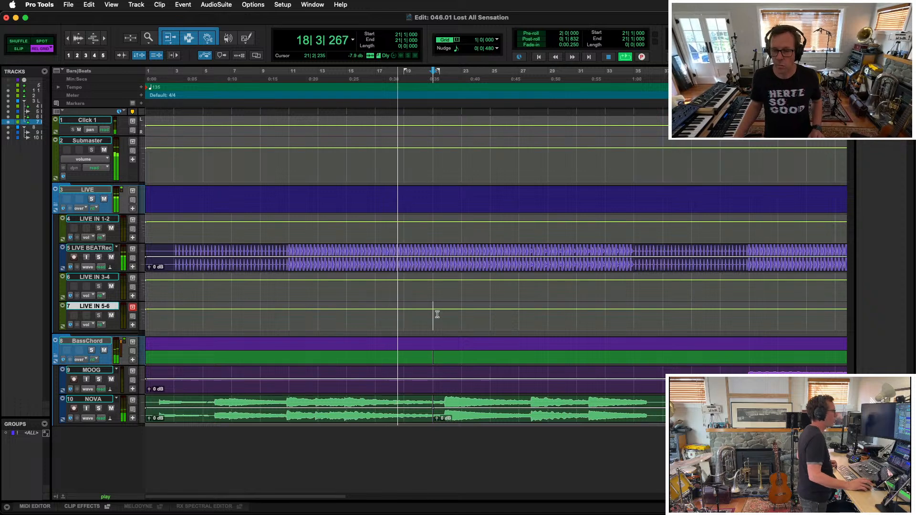
key(space)
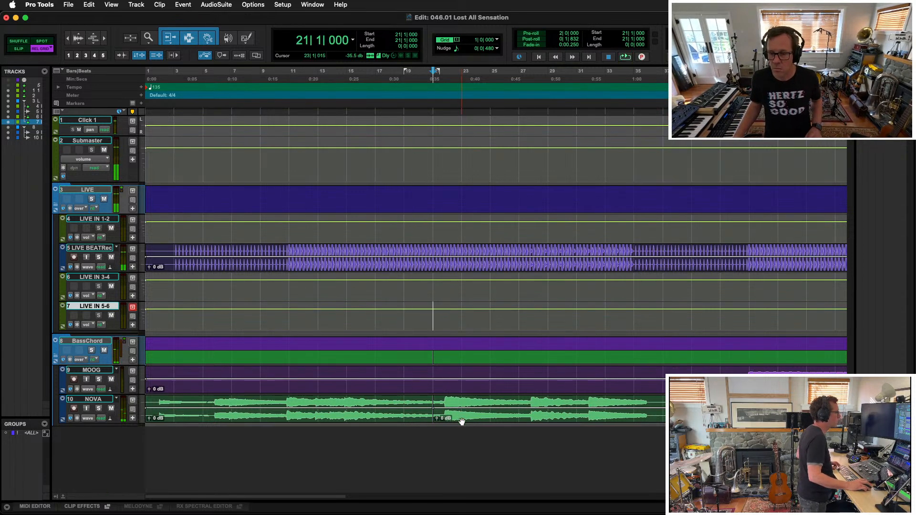
Move the later NOVA clip two bars earlier to start at bar 19 and audition it from bar 16
drag(460, 417, 408, 415)
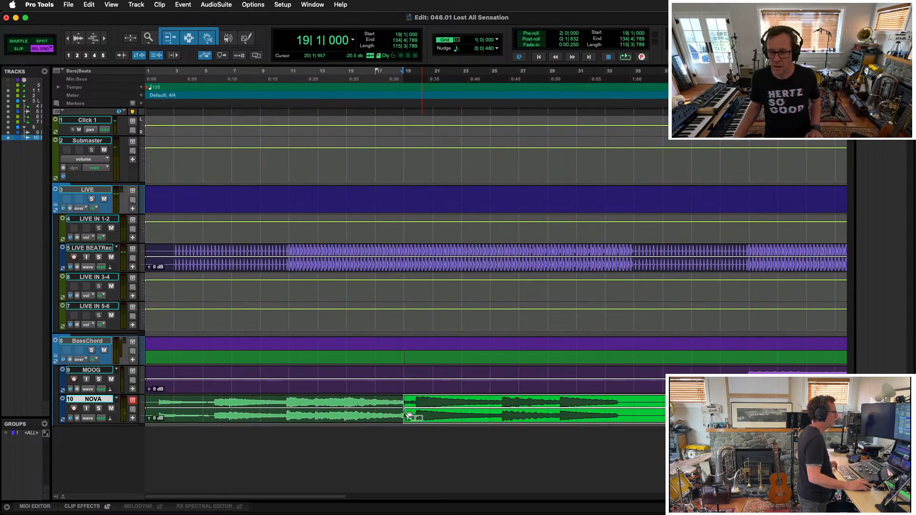
click(358, 401)
key(space)
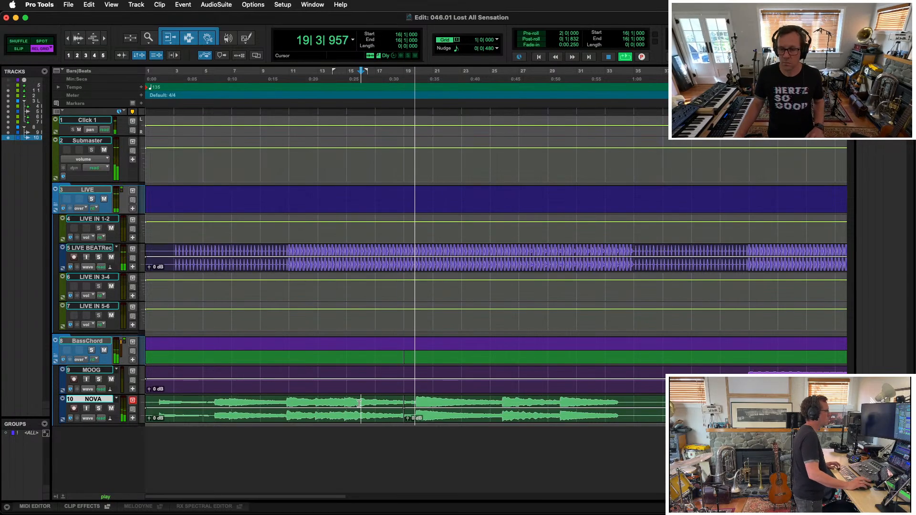
key(space)
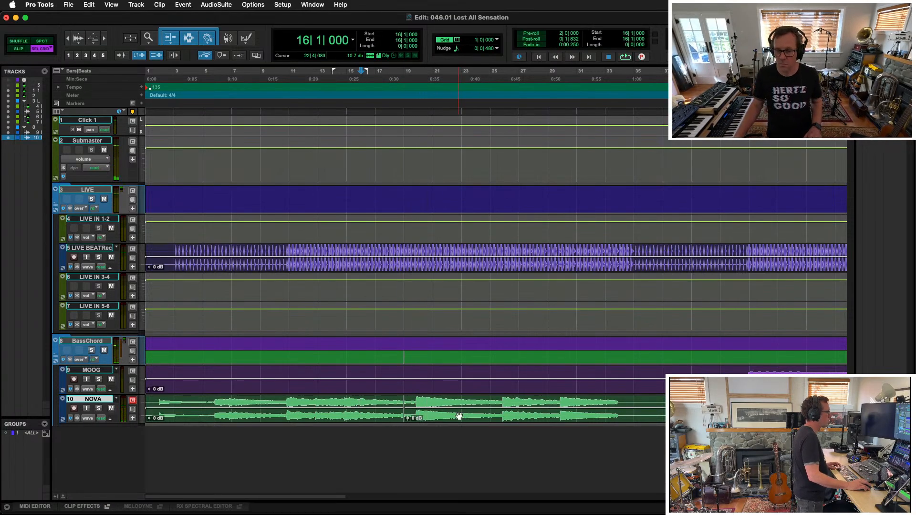
Shift the later NOVA clip one more bar earlier to start at bar 18, and play through the join
drag(459, 415, 445, 416)
key(space)
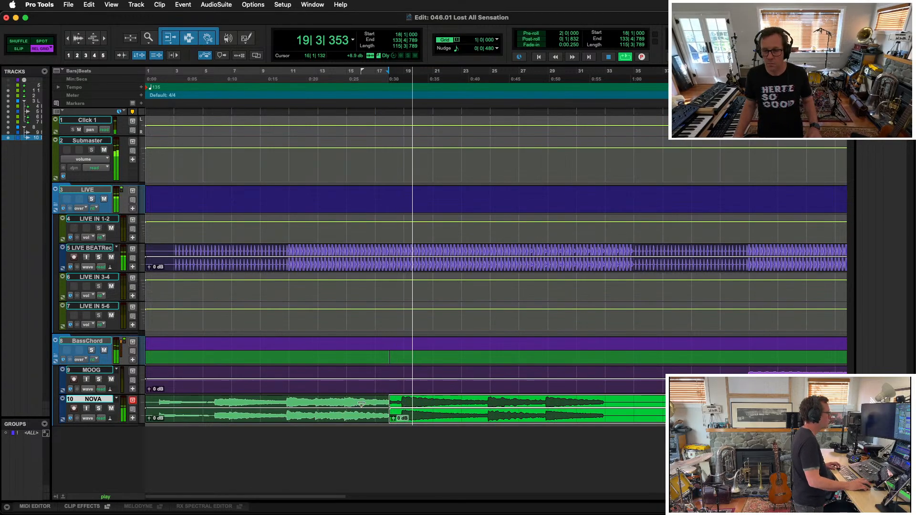
key(space)
Crossfade the two NOVA clips between bars 18 and 19, and play back the result from bar 17
drag(401, 399, 381, 399)
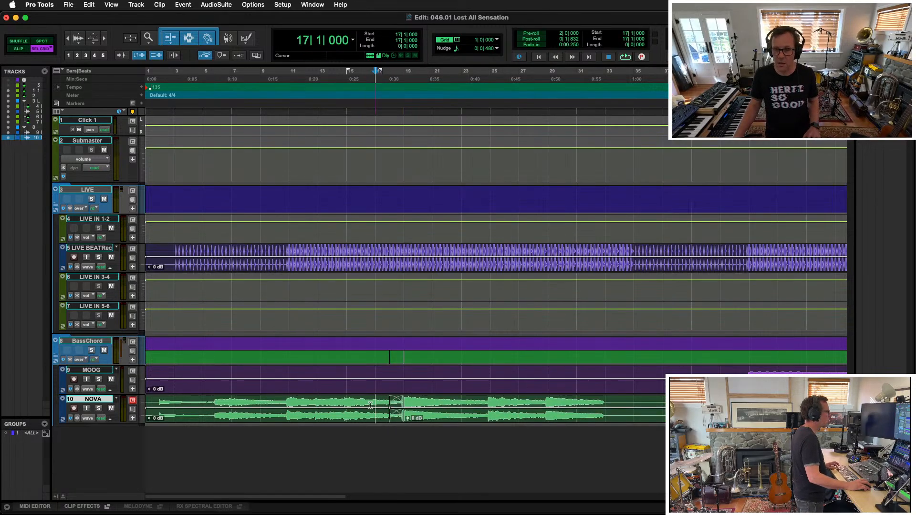
key(space)
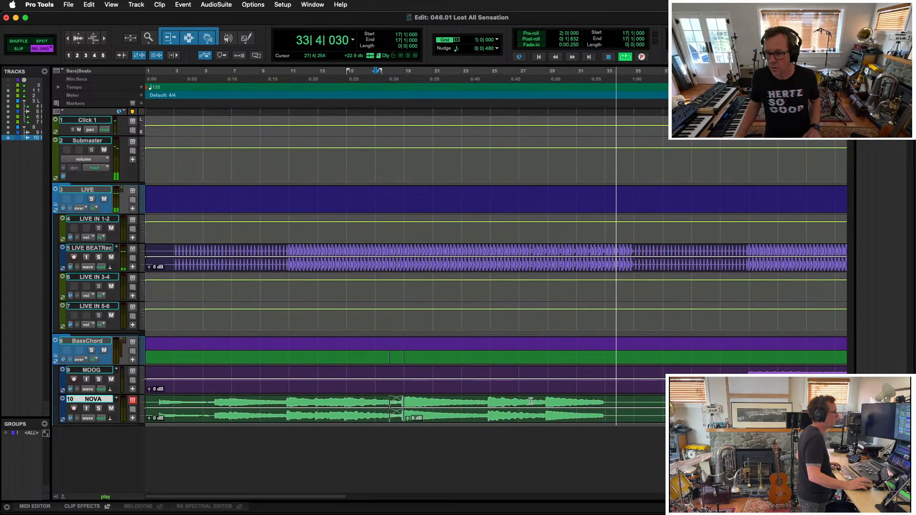
key(space)
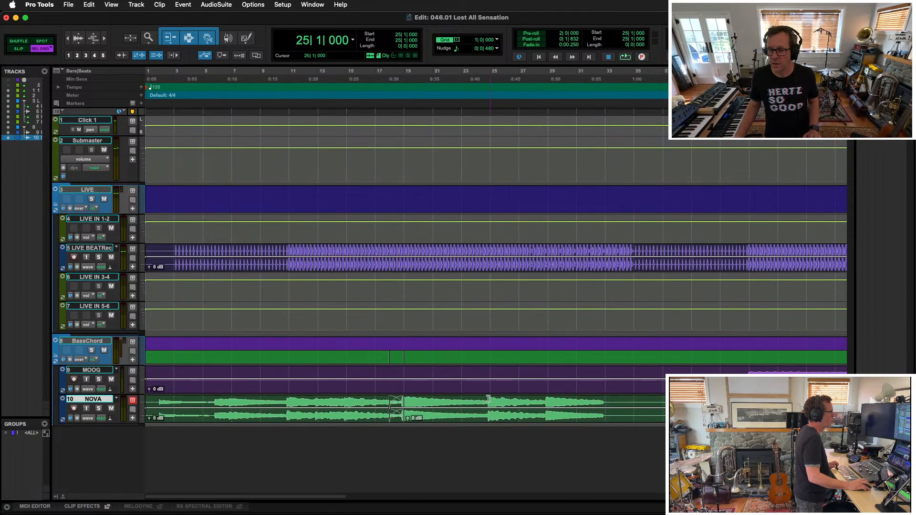
Play back the NOVA chords from bar 20 and from bar 19 to check their timing against the beat
drag(488, 399, 545, 407)
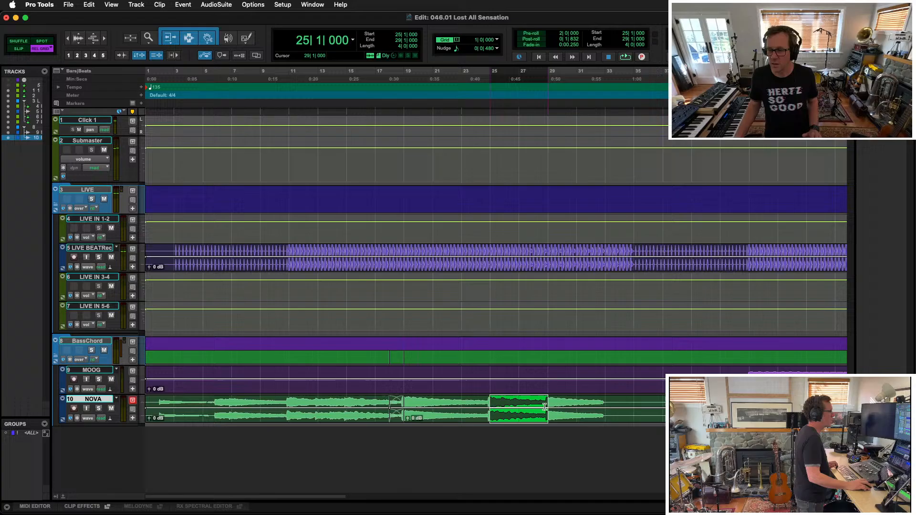
click(413, 398)
key(space)
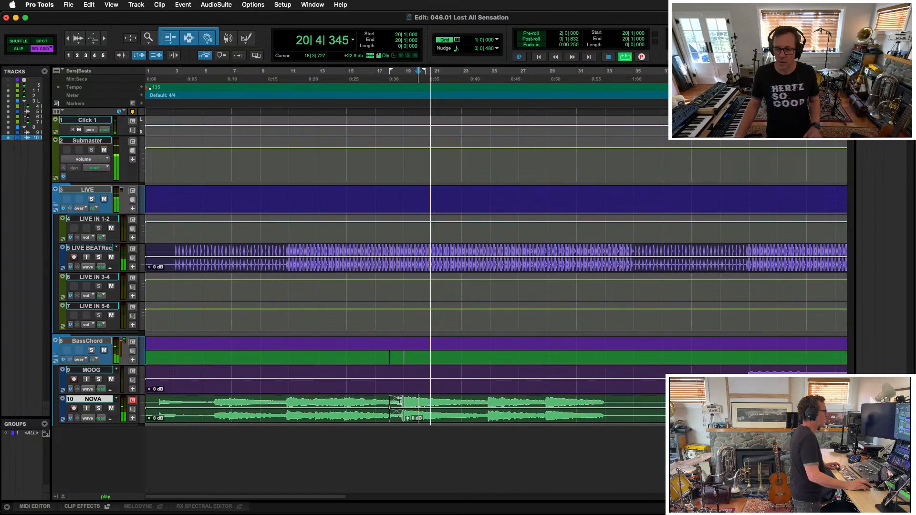
key(space)
click(405, 367)
key(space)
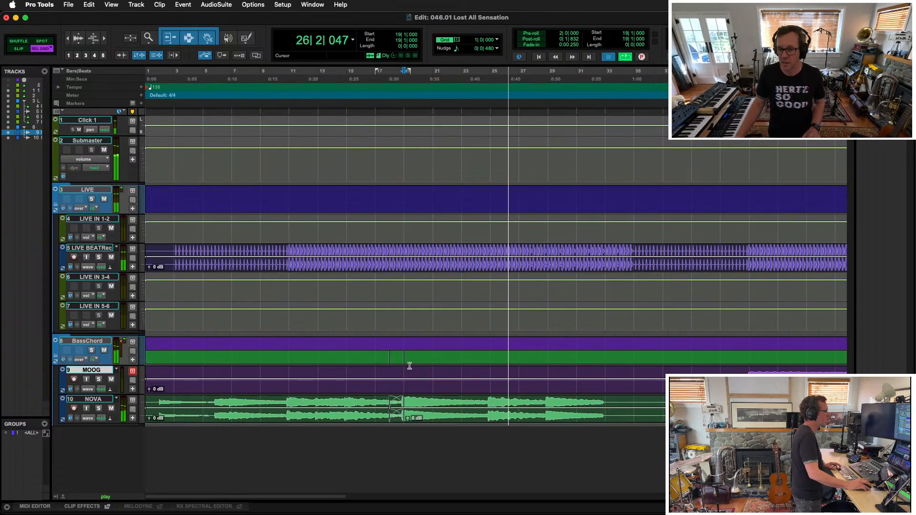
key(space)
Move the eight-bar NOVA section from bar 25 to start at bar 23, and crossfade its joint with the preceding audio in Slip mode
drag(487, 402, 521, 425)
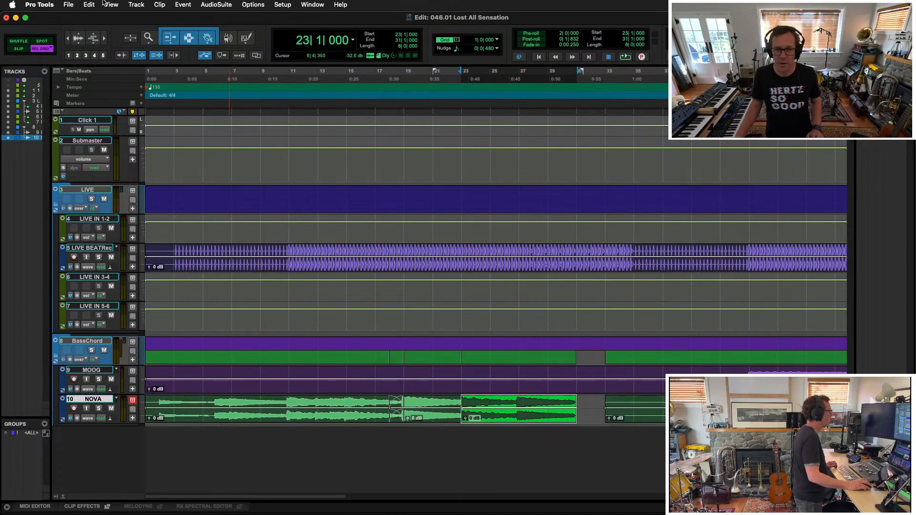
click(19, 48)
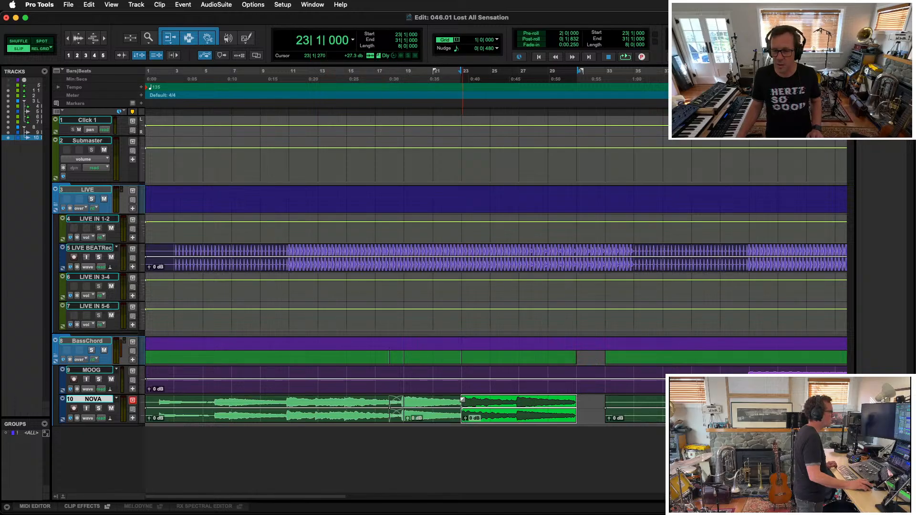
key(t)
key(t)
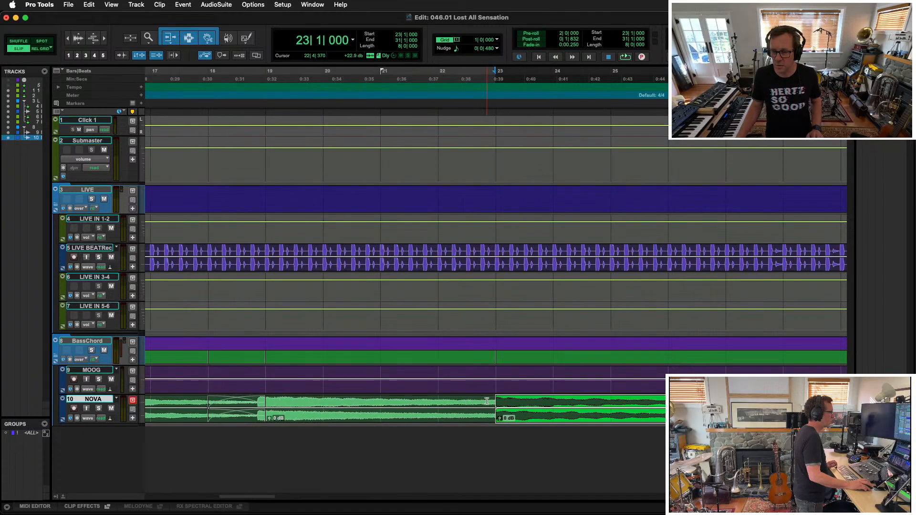
key(e)
key(r)
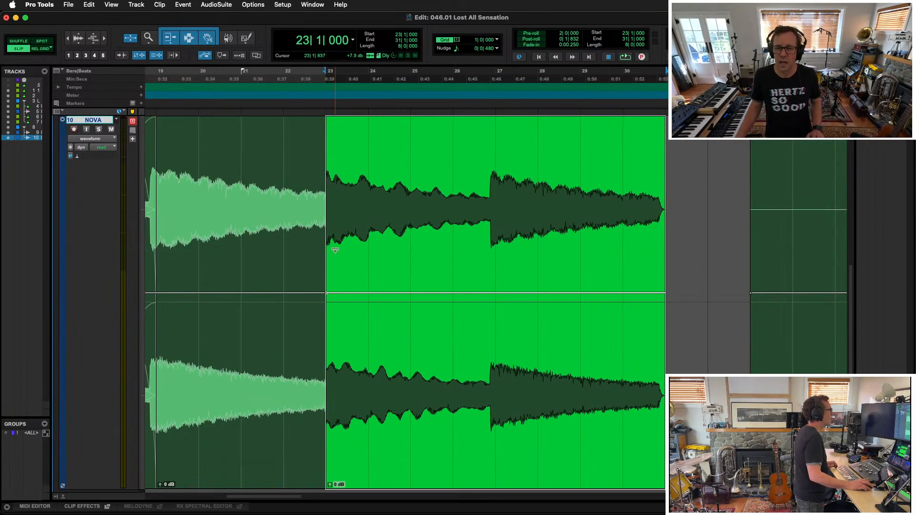
drag(331, 263, 320, 276)
drag(320, 486, 324, 484)
key(r)
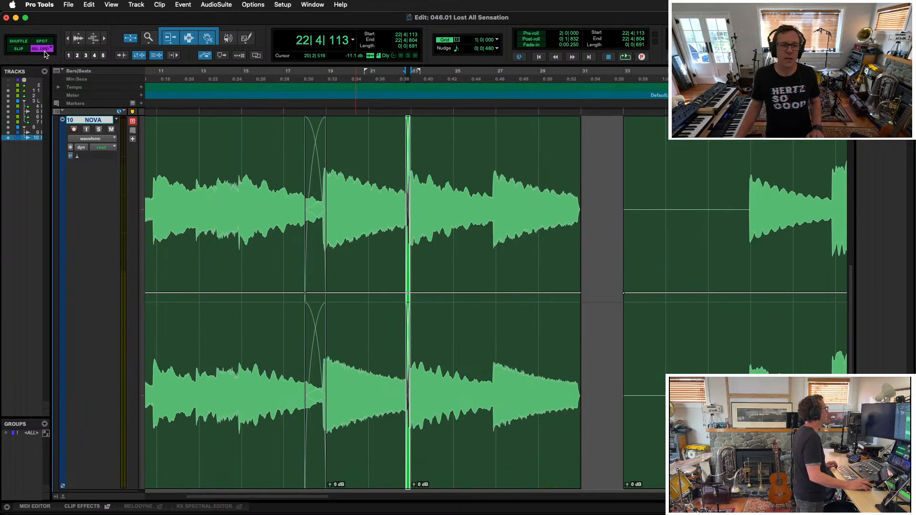
Copy the eight-bar NOVA section in Relative Grid mode to fill the gap up to bar 39, and audition from bar 17
drag(496, 422, 663, 422)
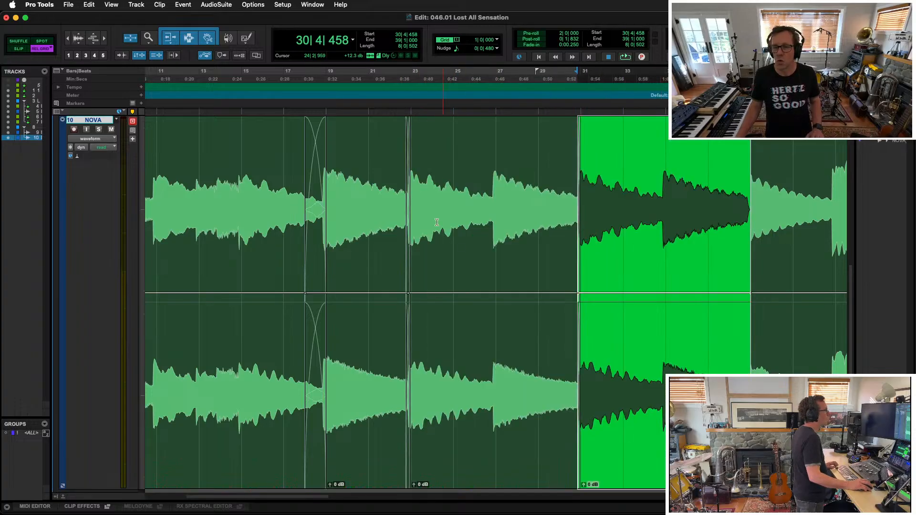
click(292, 139)
key(space)
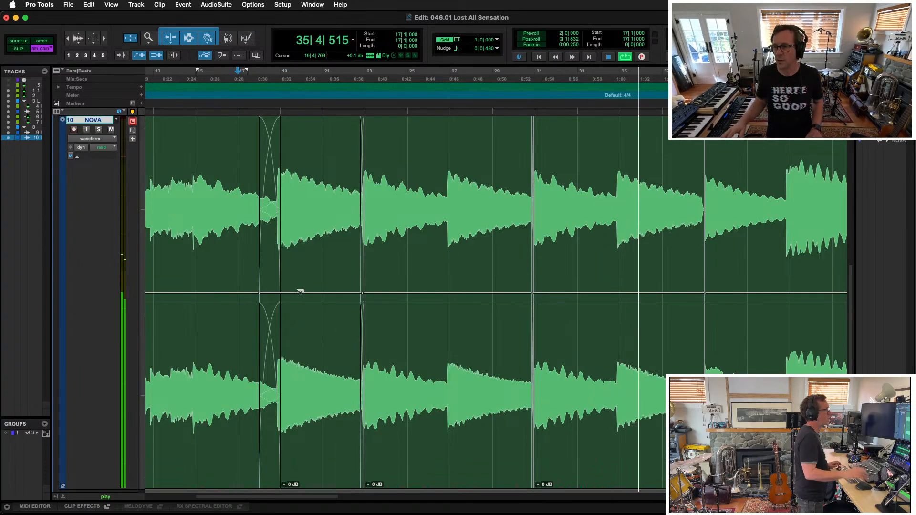
scroll(638, 254, right, 1)
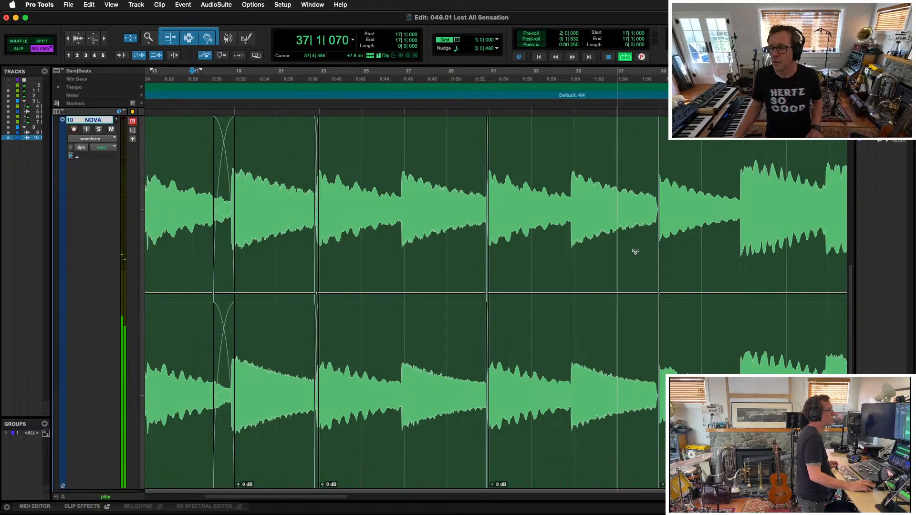
scroll(635, 251, right, 8)
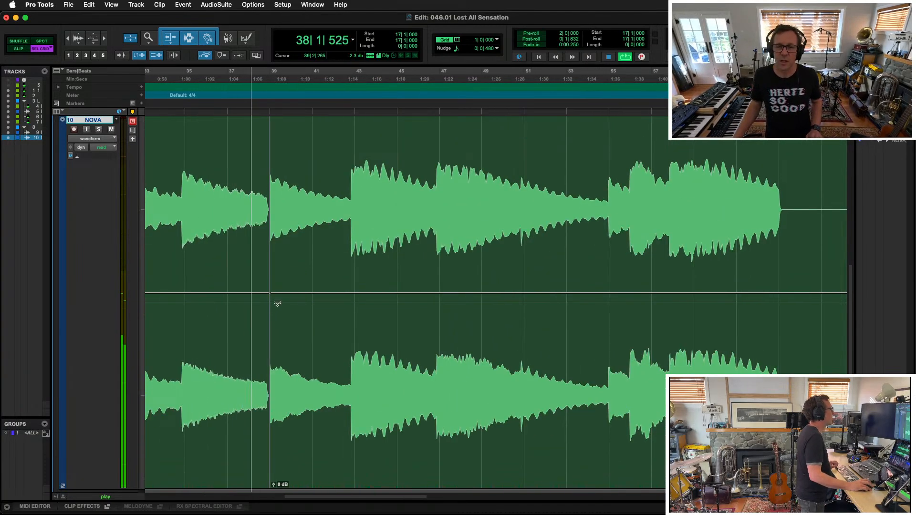
scroll(277, 303, left, 4)
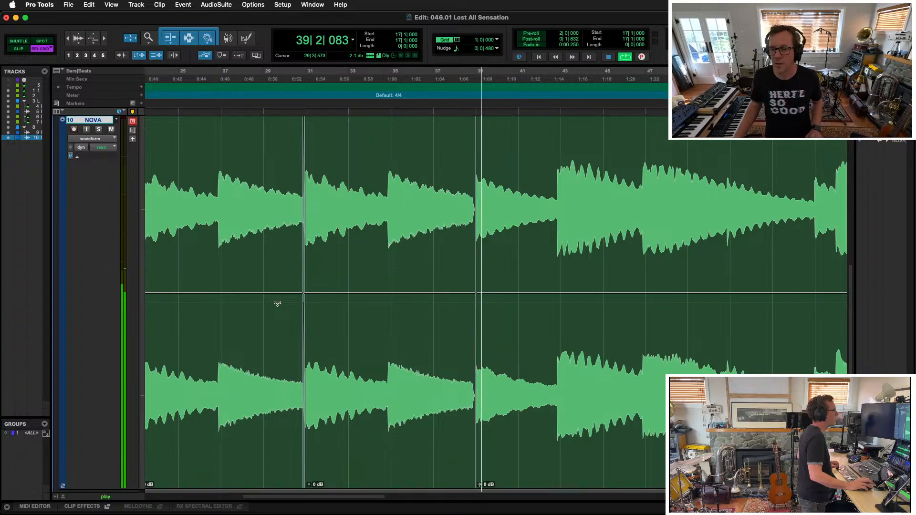
key(space)
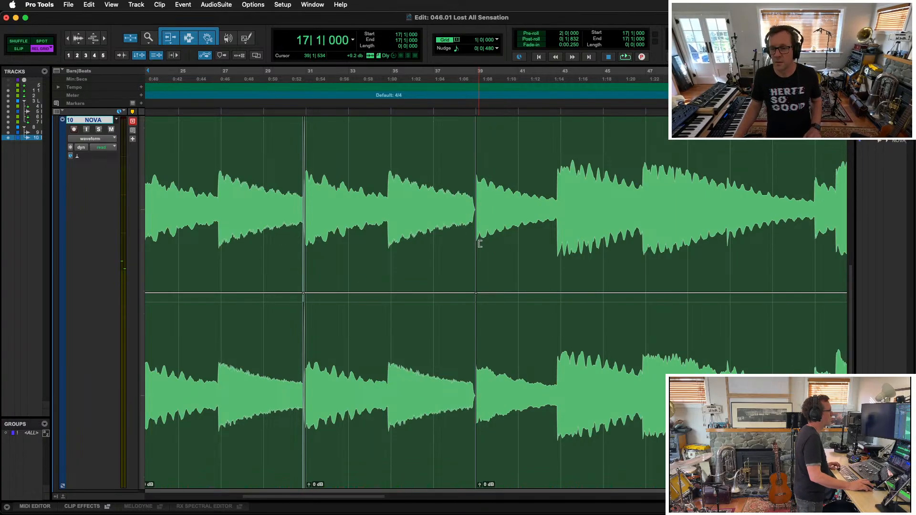
Select the NOVA clip starting at bar 39 and audition the passages from bars 39 and 43
drag(480, 244, 489, 222)
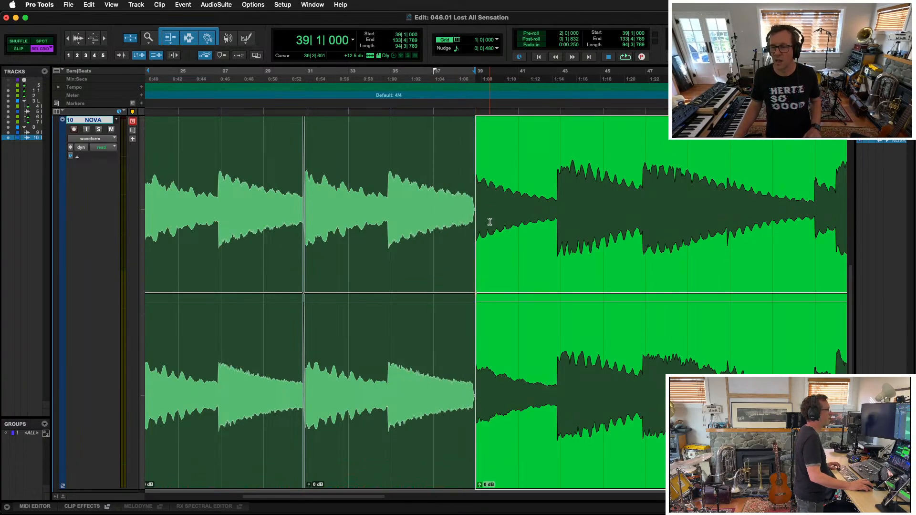
key(space)
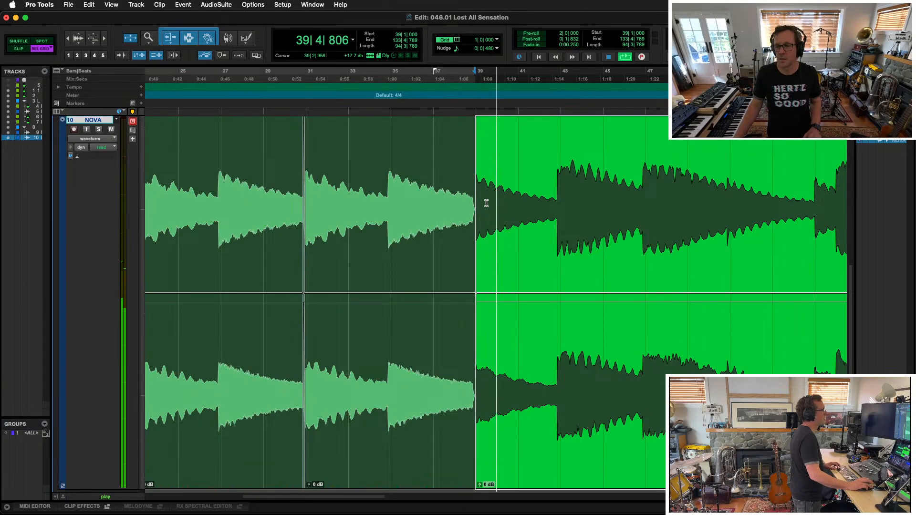
click(556, 179)
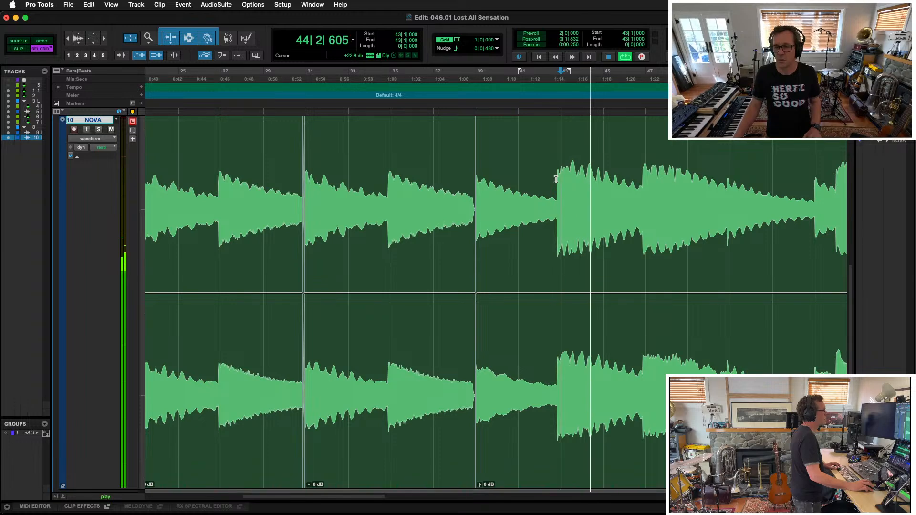
key(r)
key(r)
key(r)
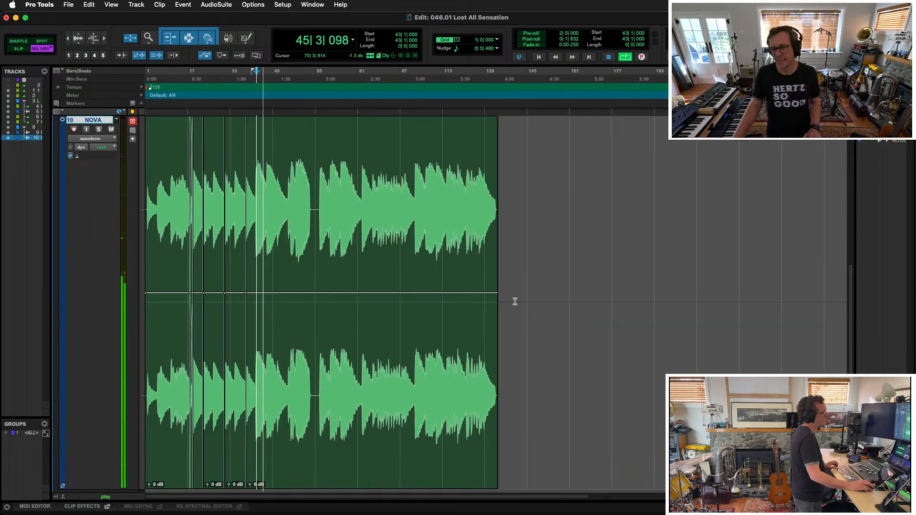
key(t)
key(t)
key(t)
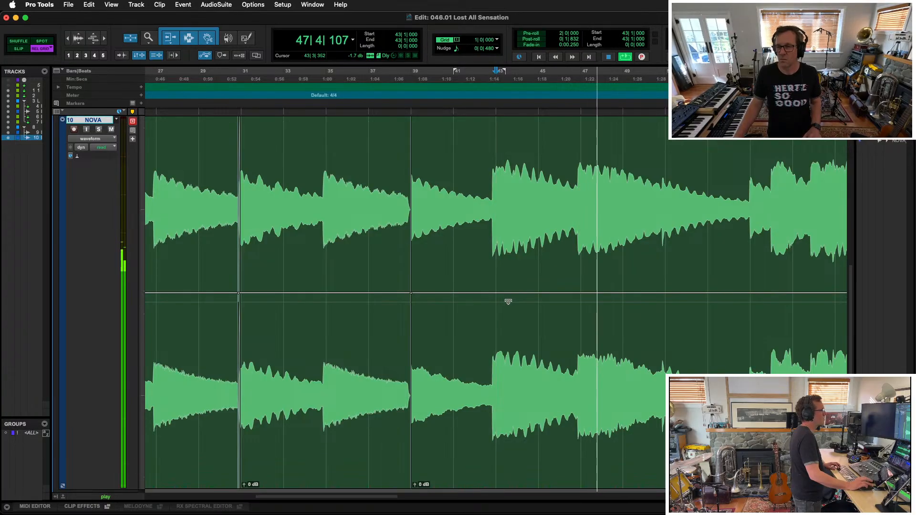
key(r)
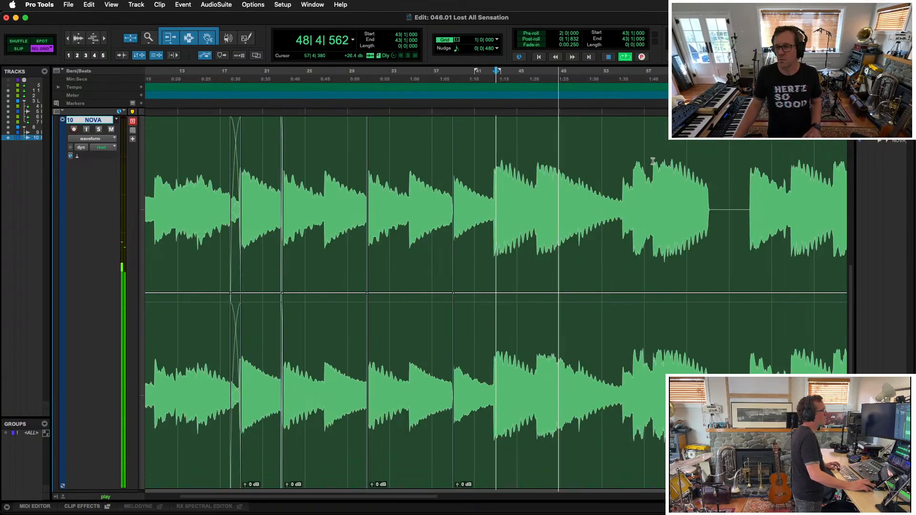
Audition the later NOVA passages from bar 56 and bar 67
key(space)
click(633, 170)
key(space)
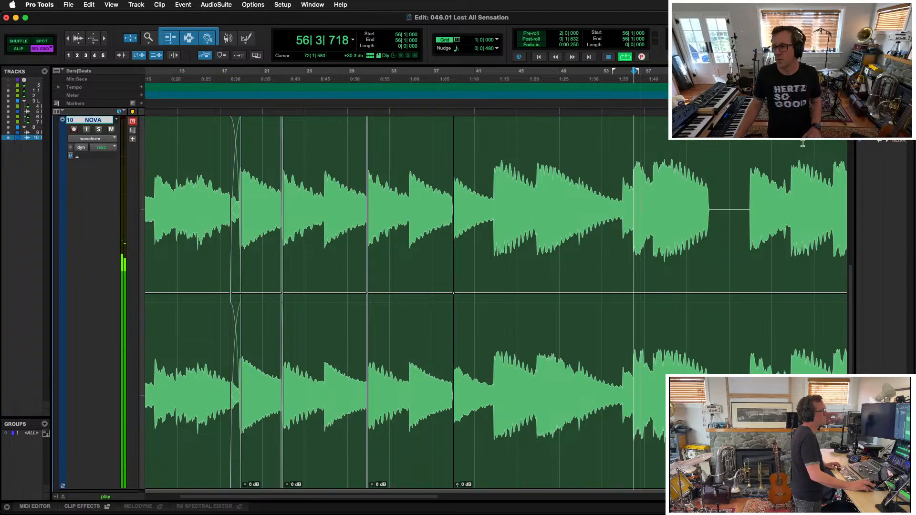
drag(769, 157, 765, 158)
click(747, 160)
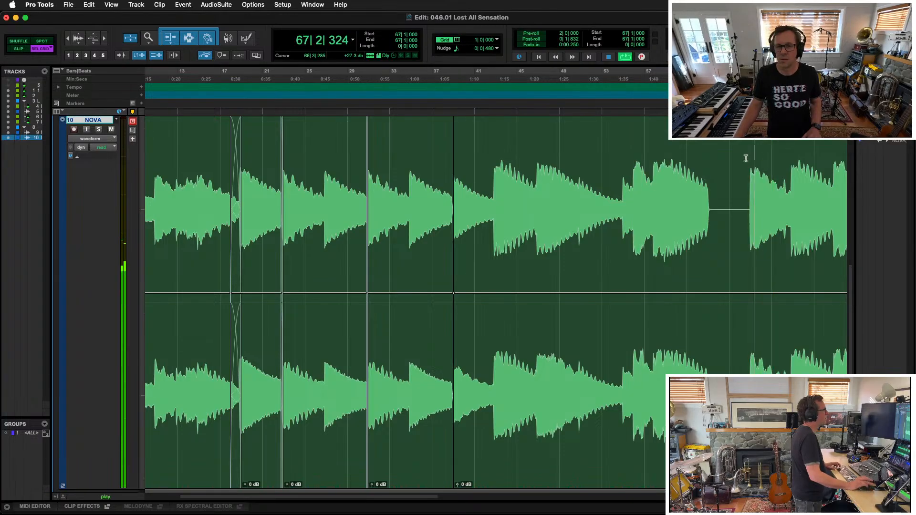
key(space)
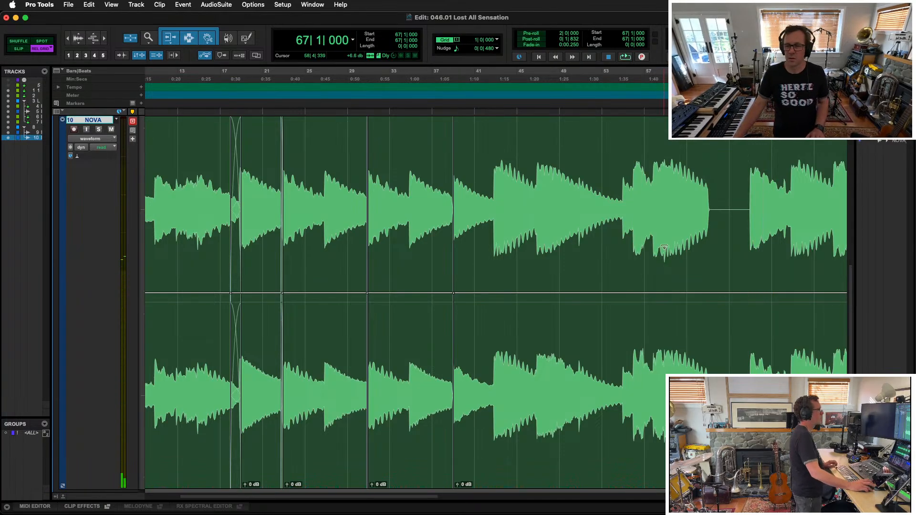
Select every clip on the NOVA track from bar 1 to the end and delete them
key(r)
key(r)
click(393, 430)
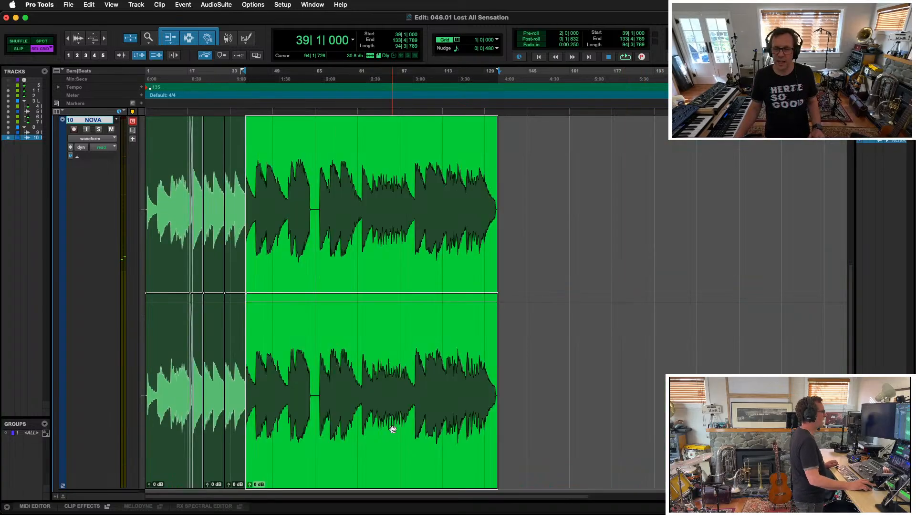
shift+click(160, 435)
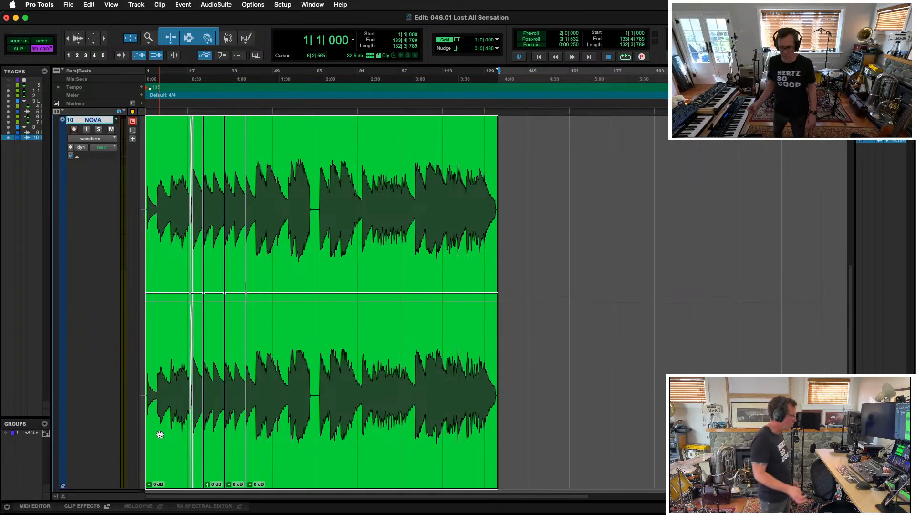
key(Delete)
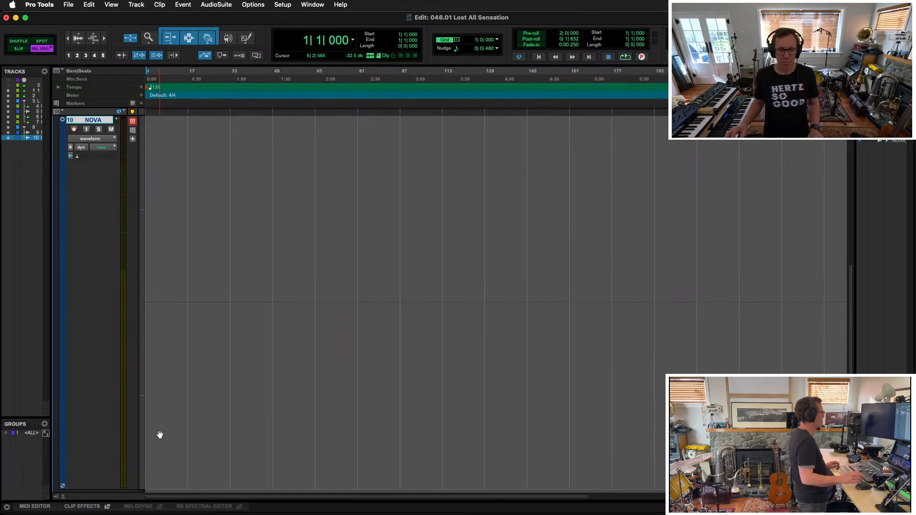
Restore the view of all tracks and delete the full-length clip on the MOOG track
key(e)
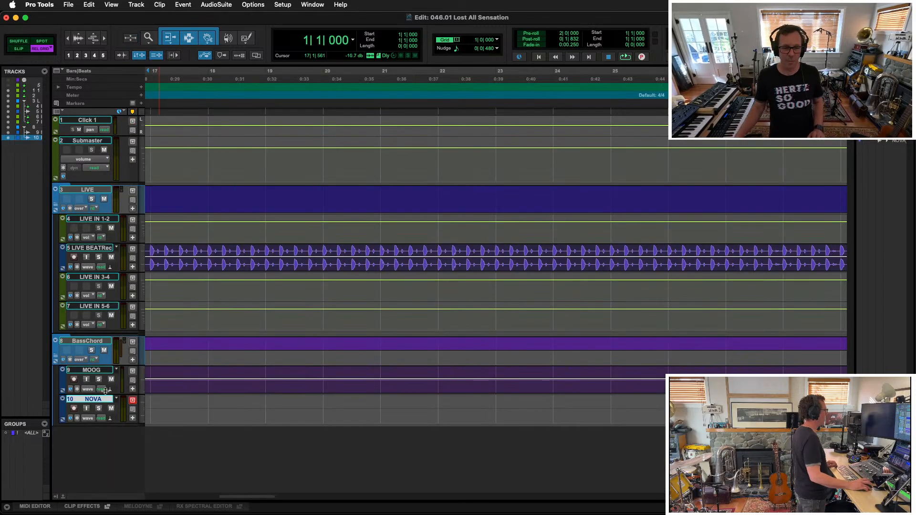
key(r)
key(r)
key(r)
key(r)
key(r)
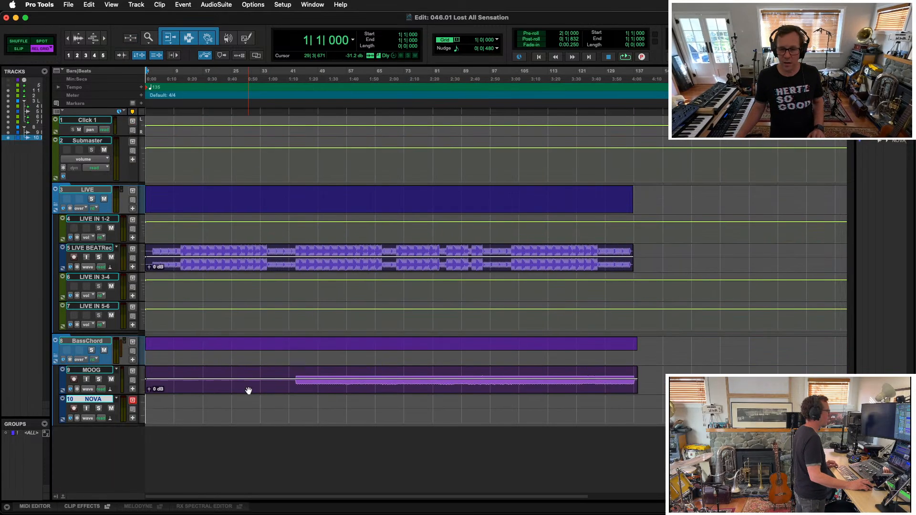
click(253, 392)
key(Delete)
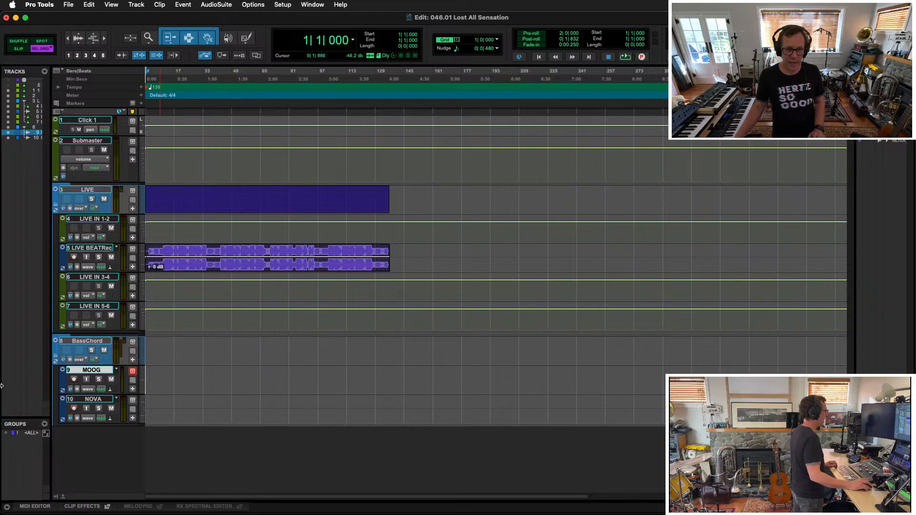
Record-enable the NOVA and MOOG tracks and record a new full-length take on both from bar 1
click(73, 409)
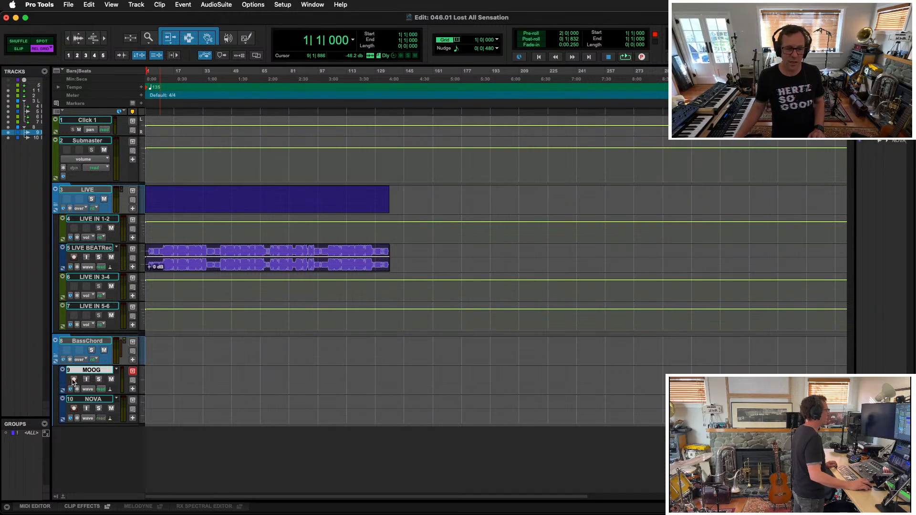
click(74, 379)
key(super+bracketright)
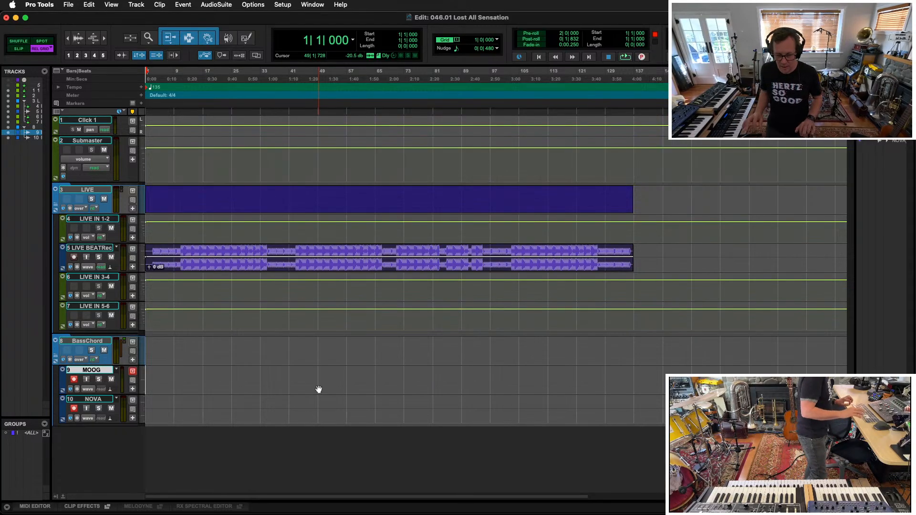
key(space)
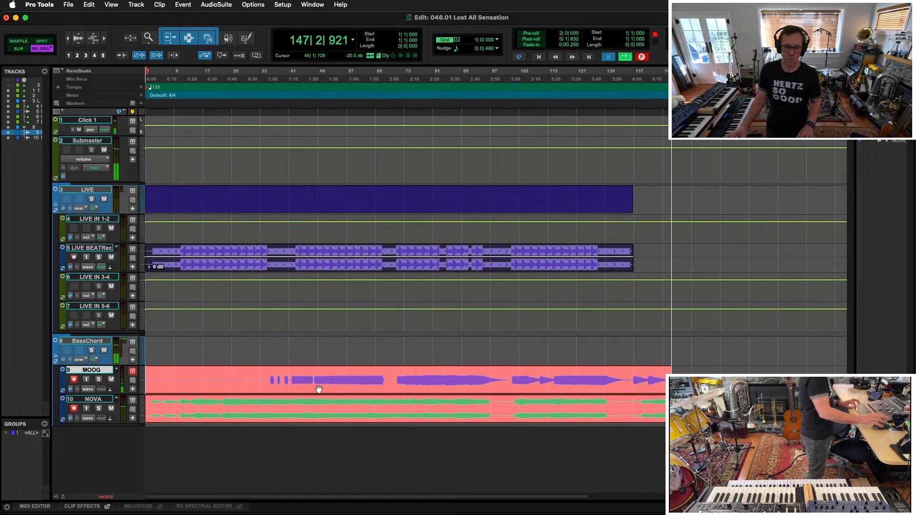
key(space)
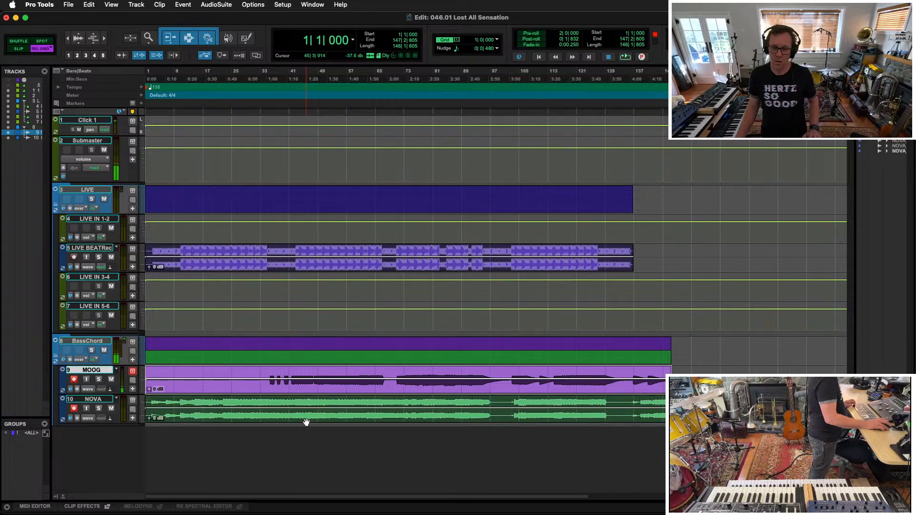
Turn off record-enable on MOOG and NOVA and play the new take from bar 36
click(307, 422)
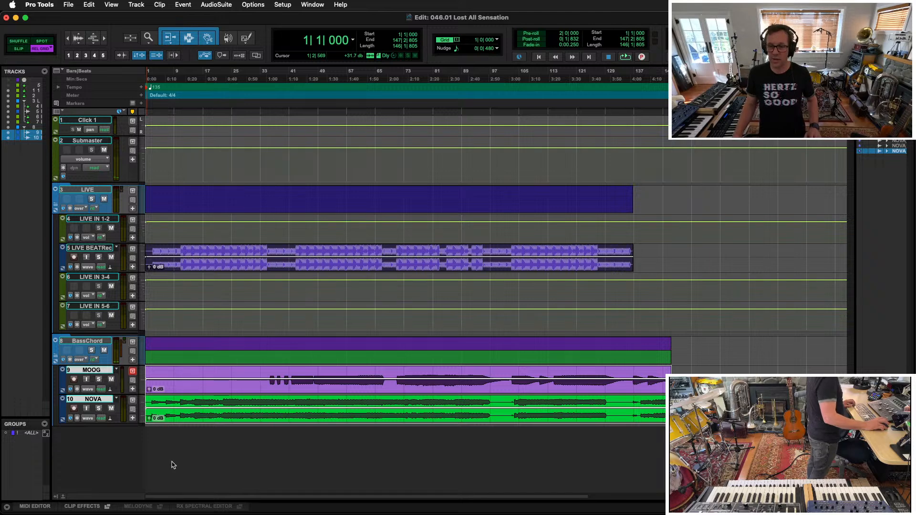
click(269, 375)
key(space)
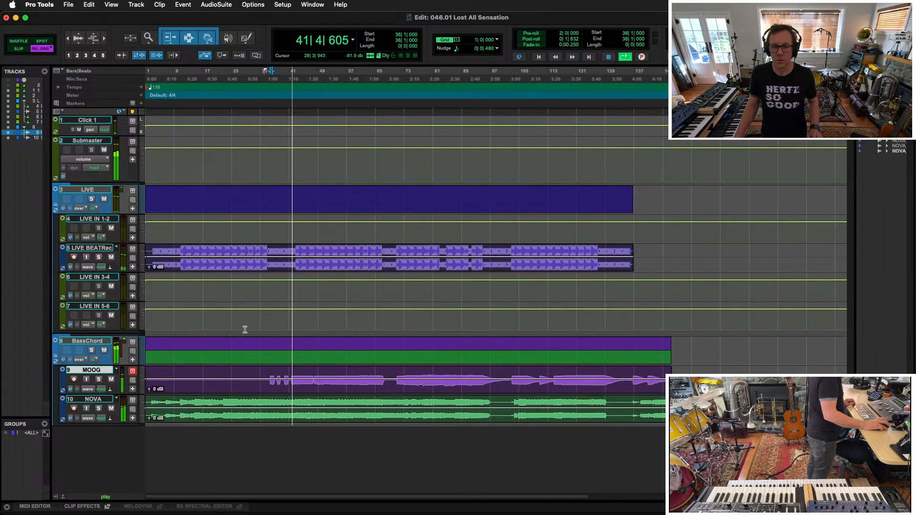
Audition the new take, checking the MOOG bass entries around bar 36 and from bars 73 and 71
key(t)
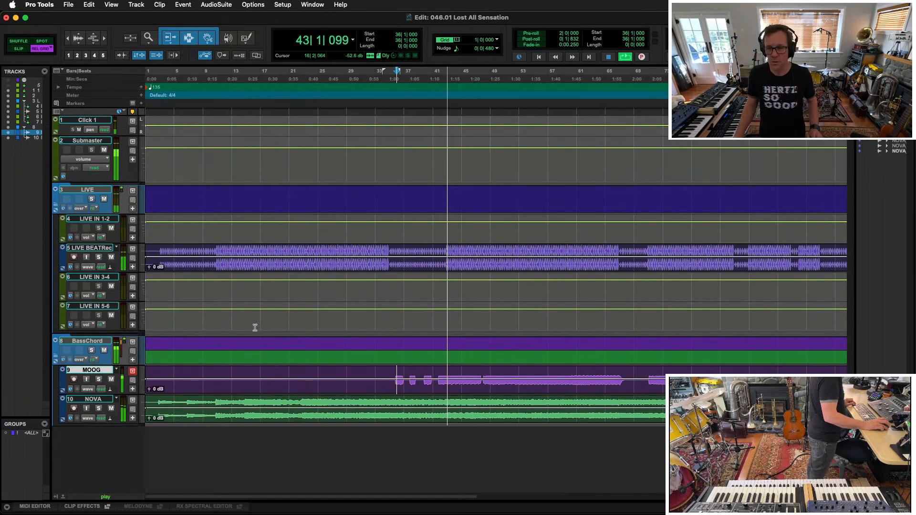
key(r)
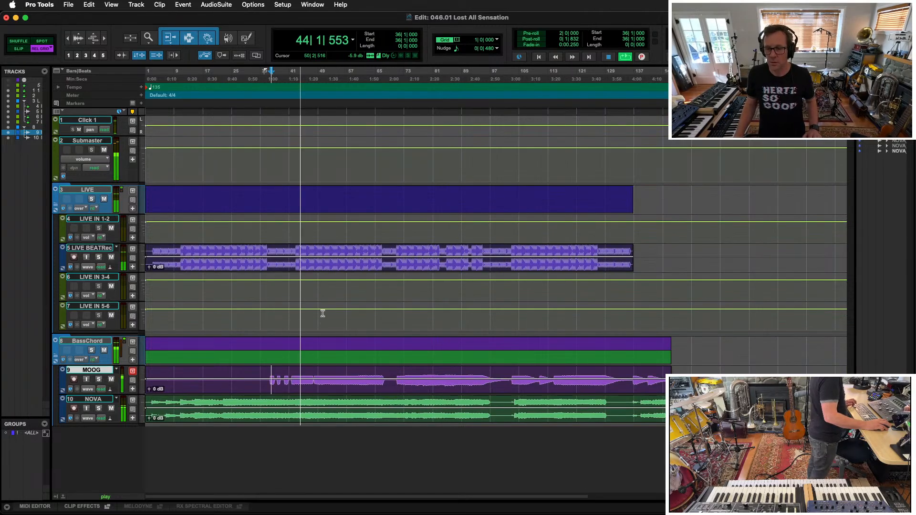
key(t)
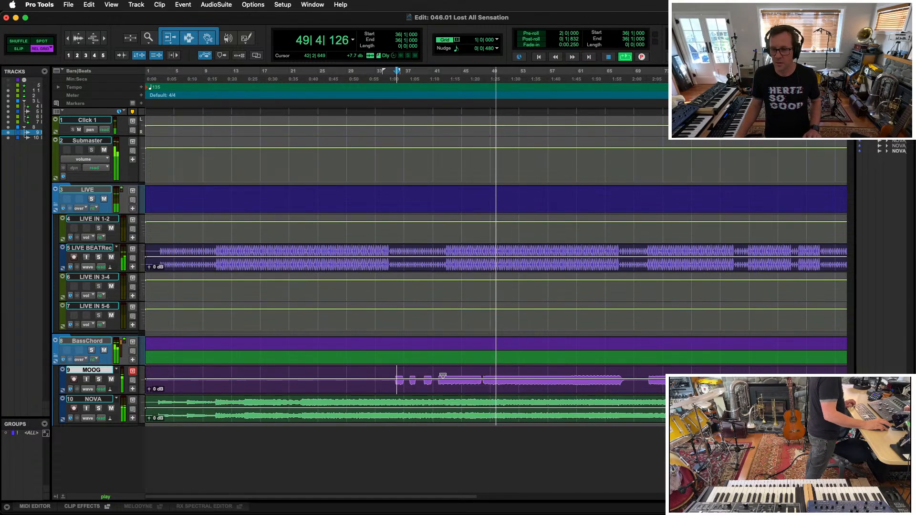
key(r)
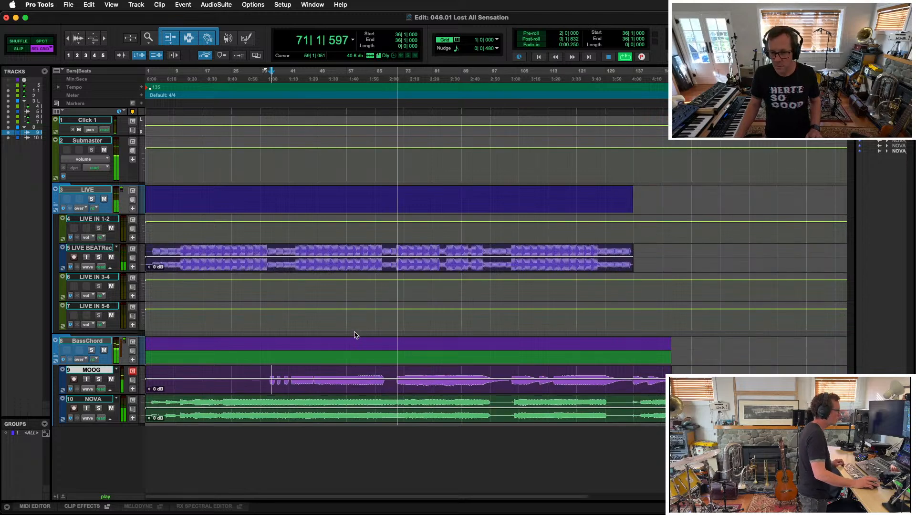
click(404, 373)
key(super+bracketright)
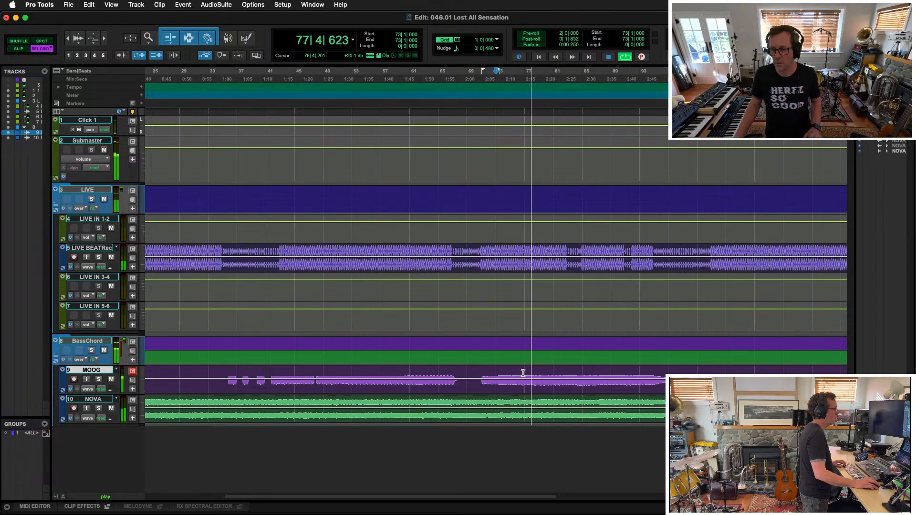
key(space)
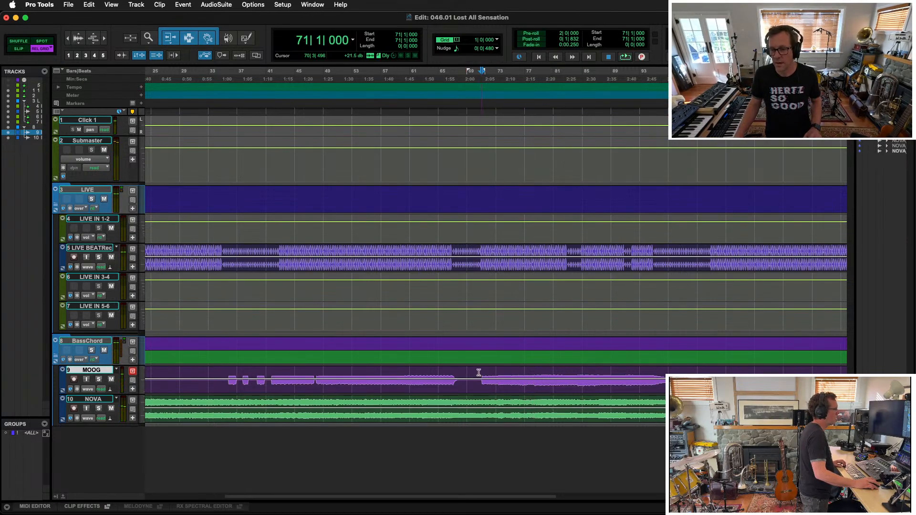
key(space)
key(space)
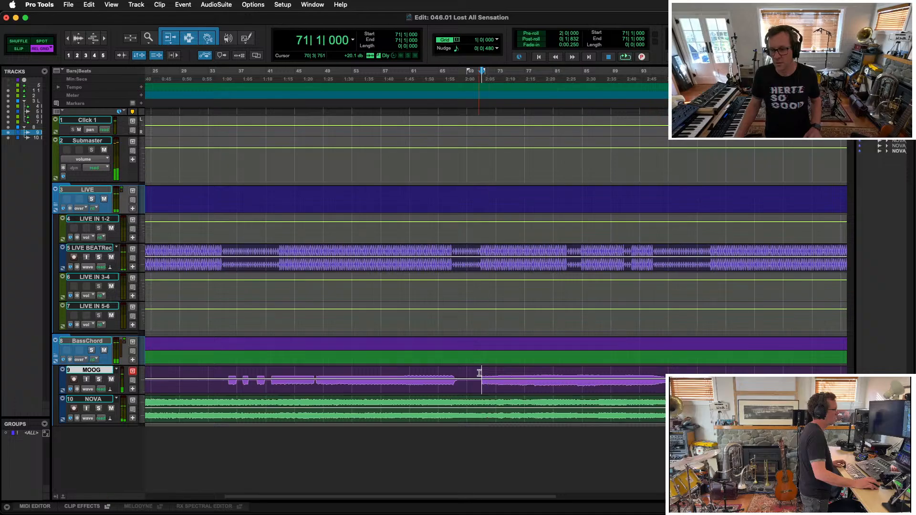
key(space)
key(space)
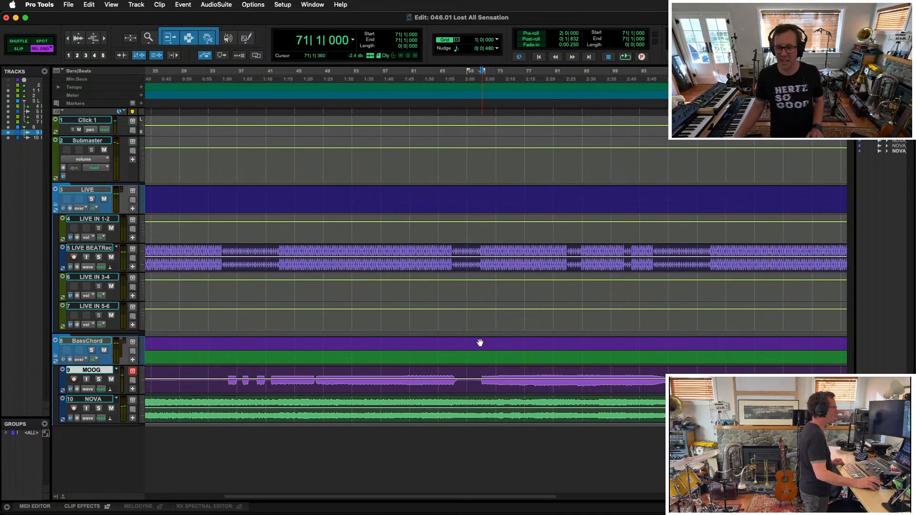
Delete the full-length clips on the MOOG and NOVA tracks
key(r)
key(r)
click(253, 395)
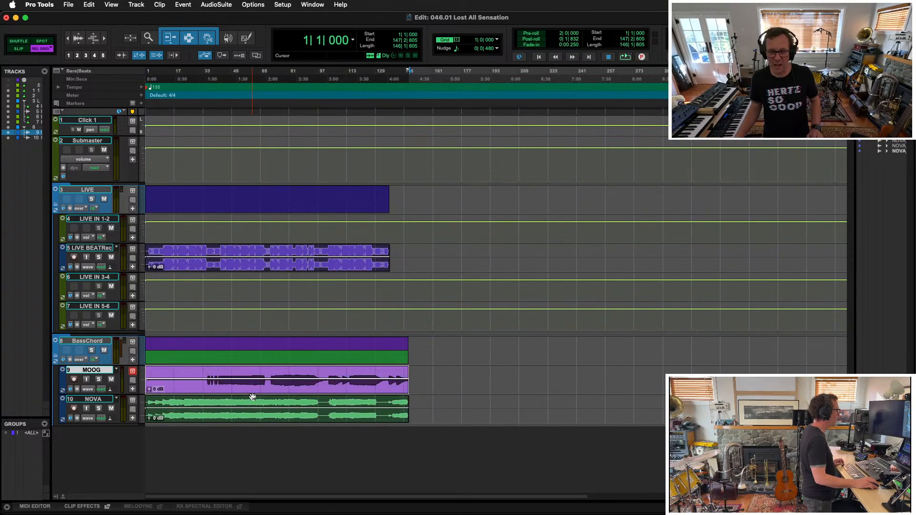
shift+click(258, 419)
key(Delete)
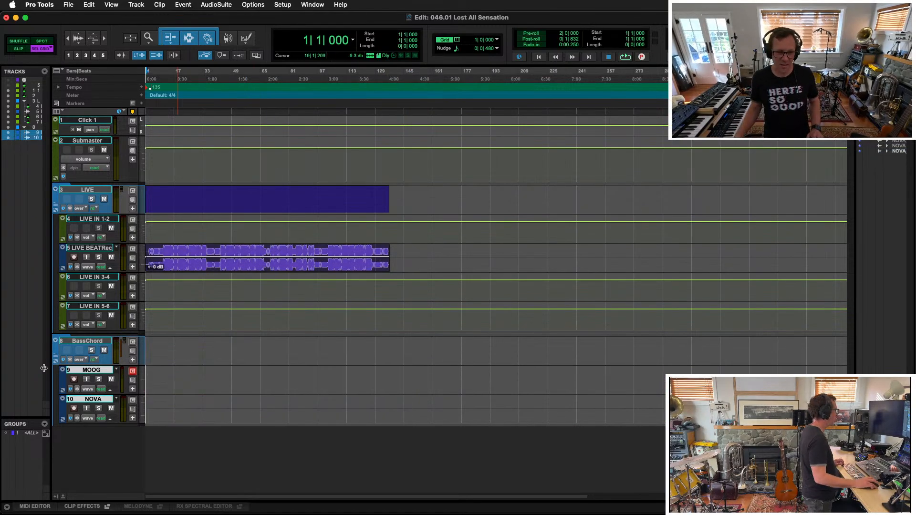
Record-enable the MOOG and NOVA tracks and return the playback position to bar 1
click(74, 408)
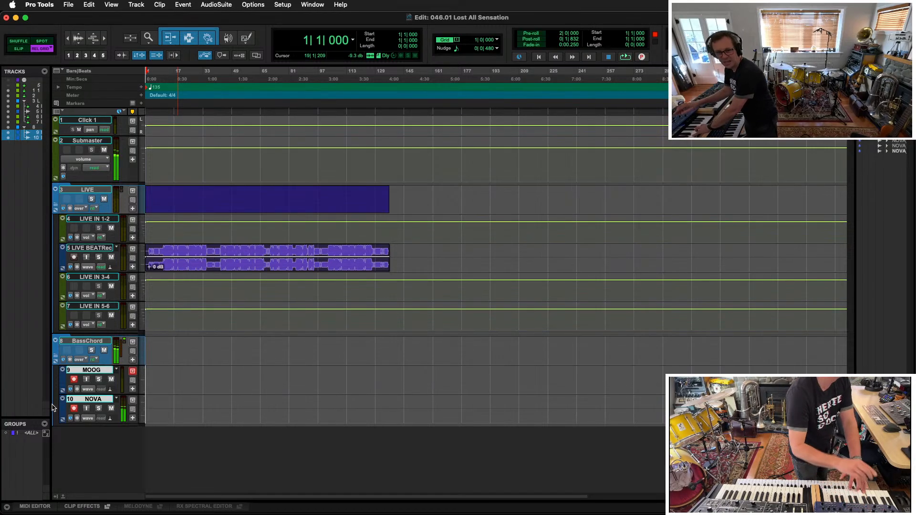
key(t)
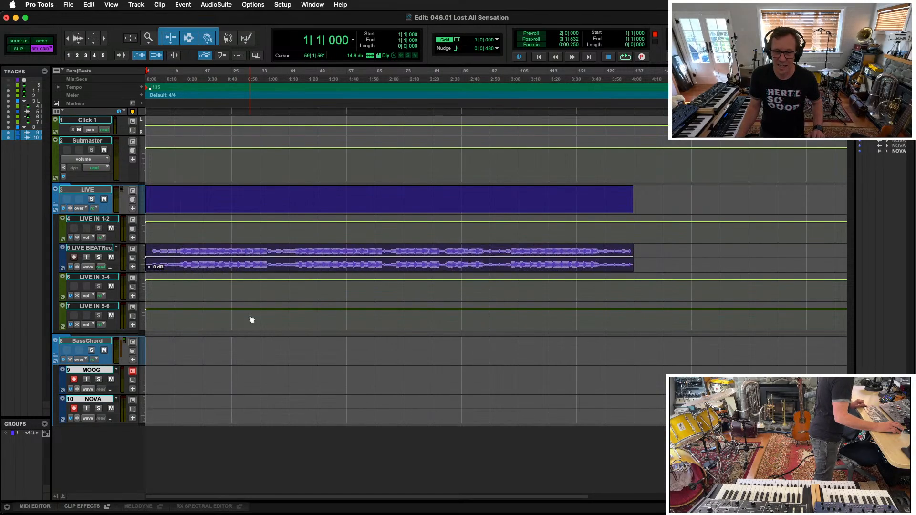
key(Return)
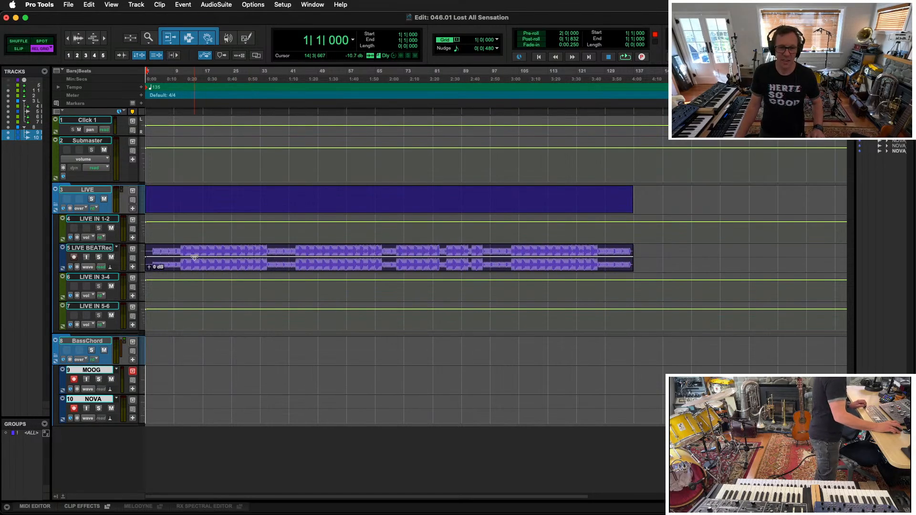
Delete the LIVE IN 3-4 and LIVE IN 5-6 tracks
click(96, 277)
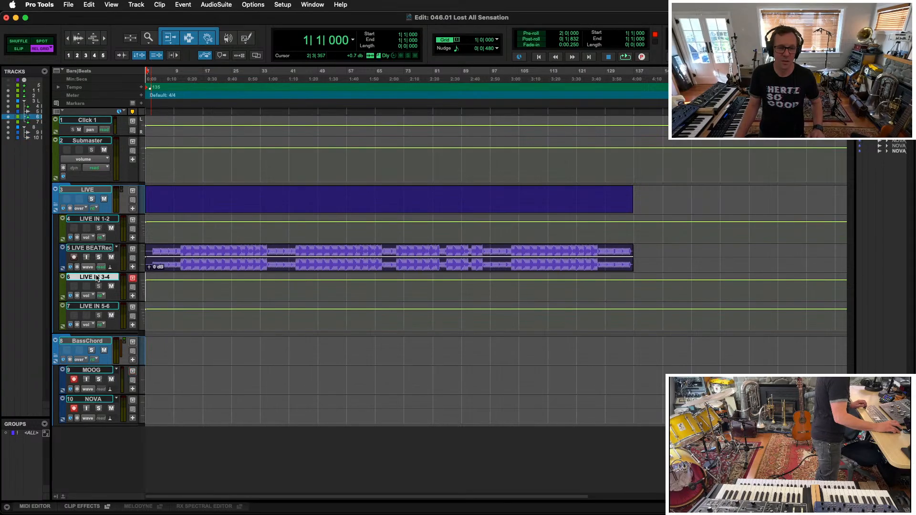
shift+click(99, 307)
key(Delete)
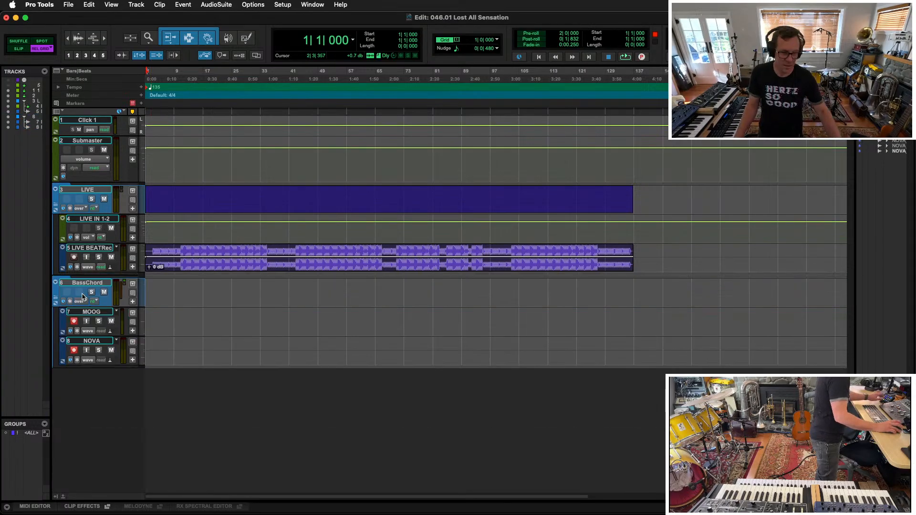
Enlarge the LIVE BEATRec track's height and shrink the Click 1 and Submaster tracks to their smallest height
click(259, 243)
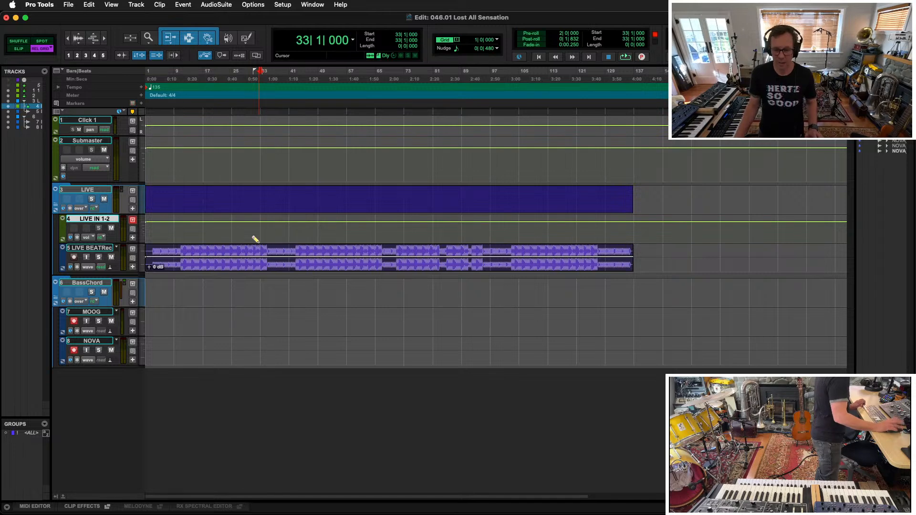
key(semicolon)
key(ctrl+Up)
key(ctrl+Up)
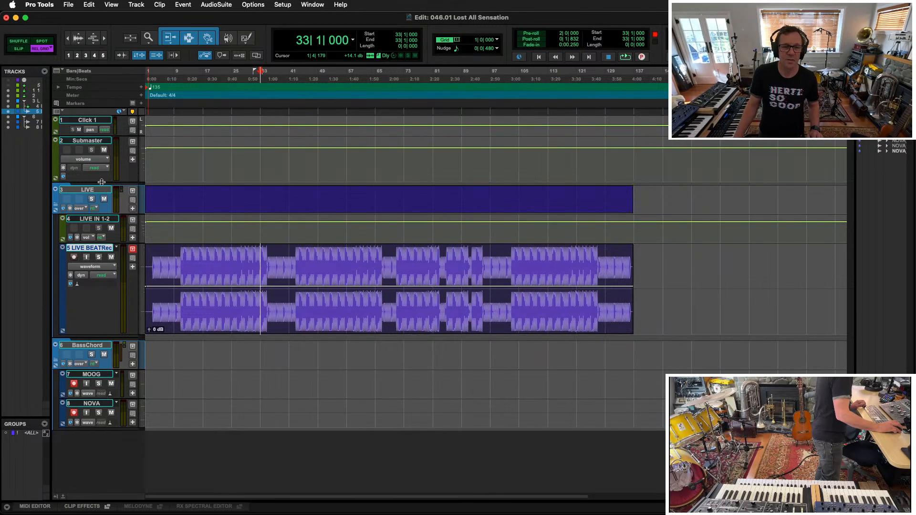
drag(100, 183, 105, 116)
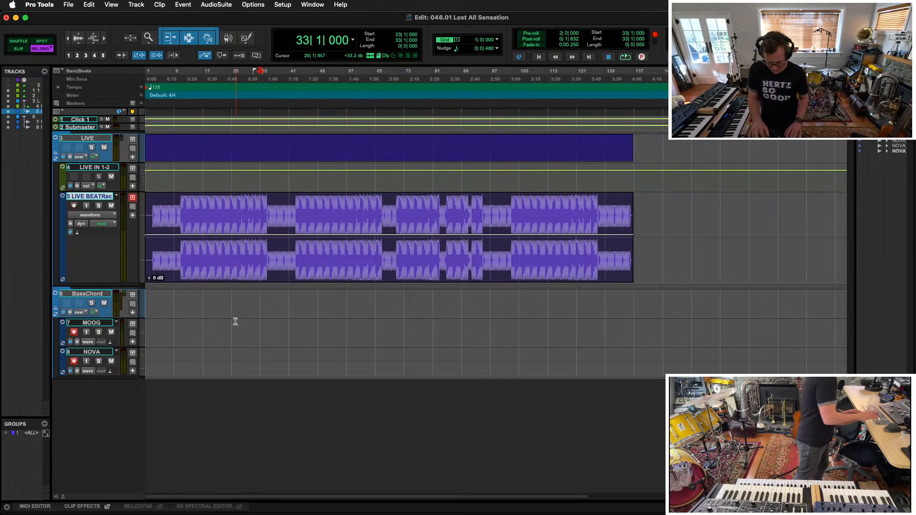
Record a new full-length take on MOOG and NOVA from bar 1 and turn off their record-enable
key(Return)
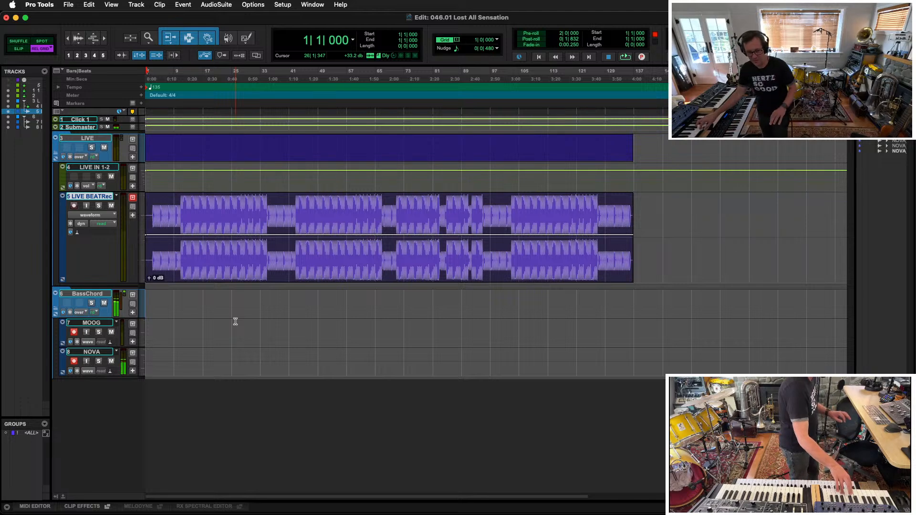
key(space)
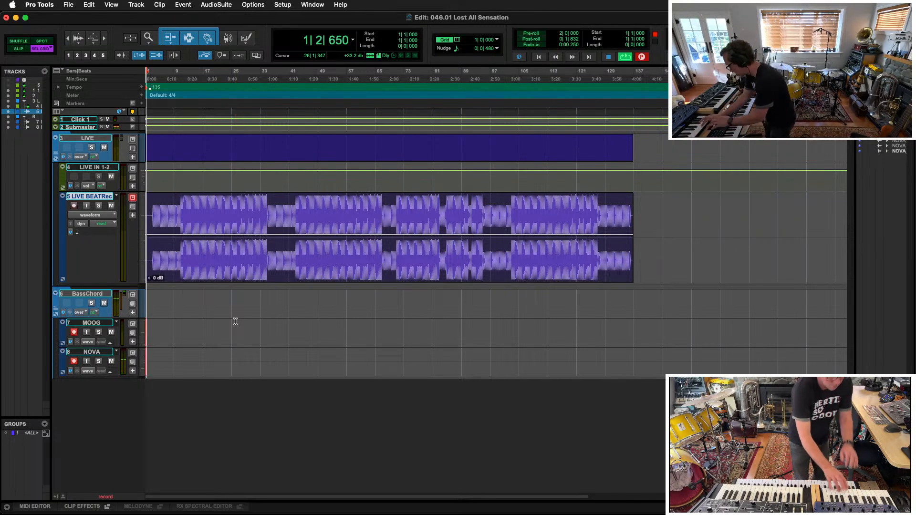
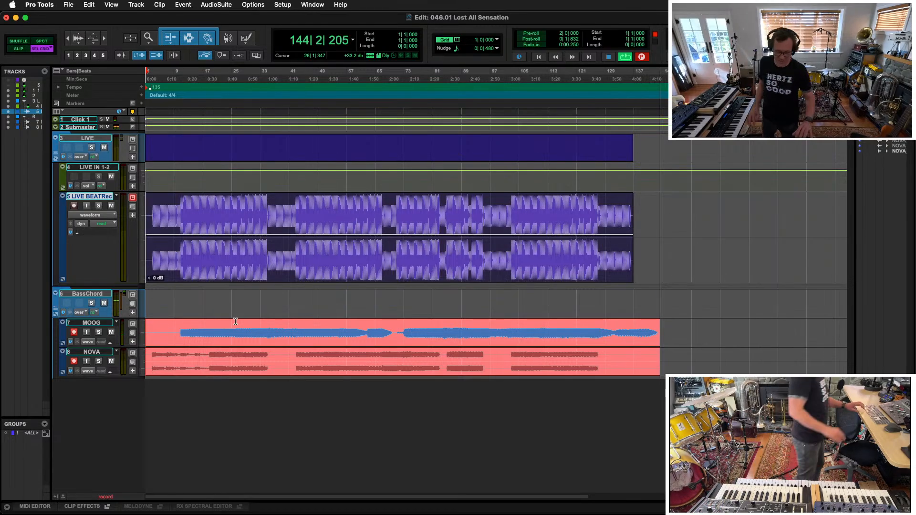
key(space)
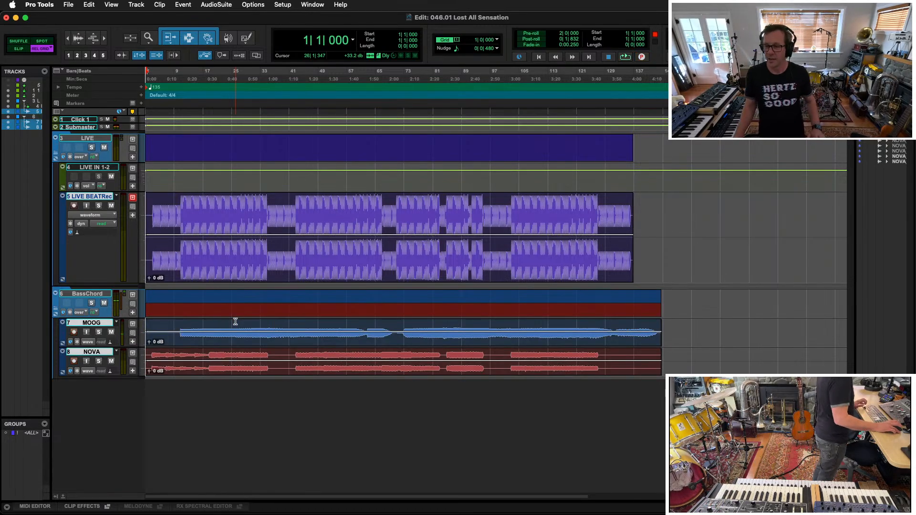
alt+click(74, 362)
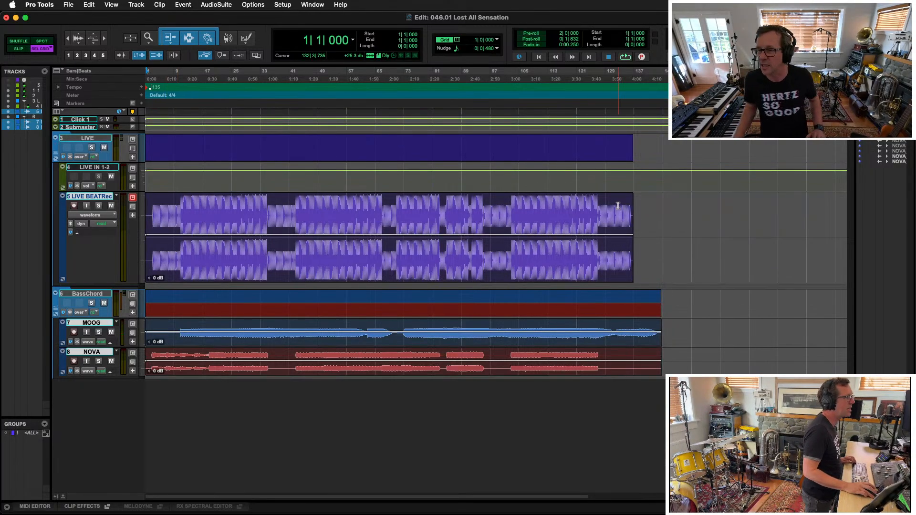
Audition the new take from bar 102 and from bar 73
click(509, 354)
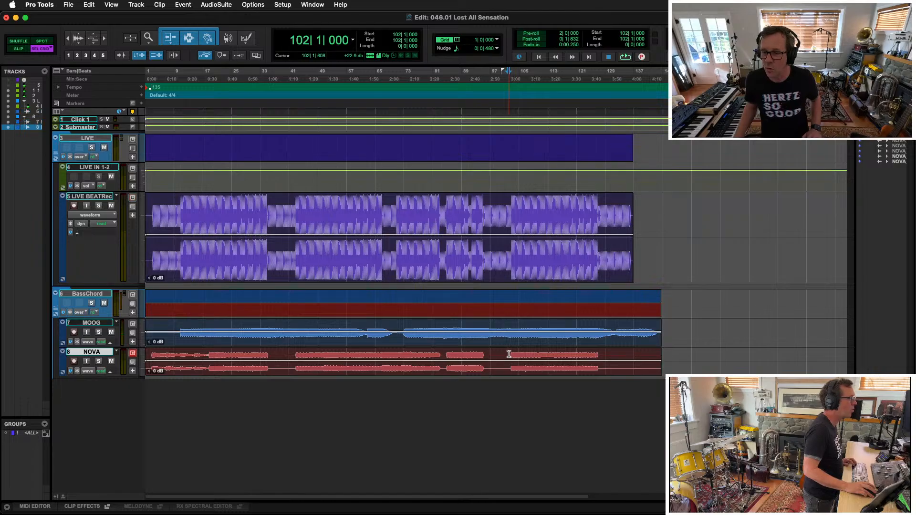
key(space)
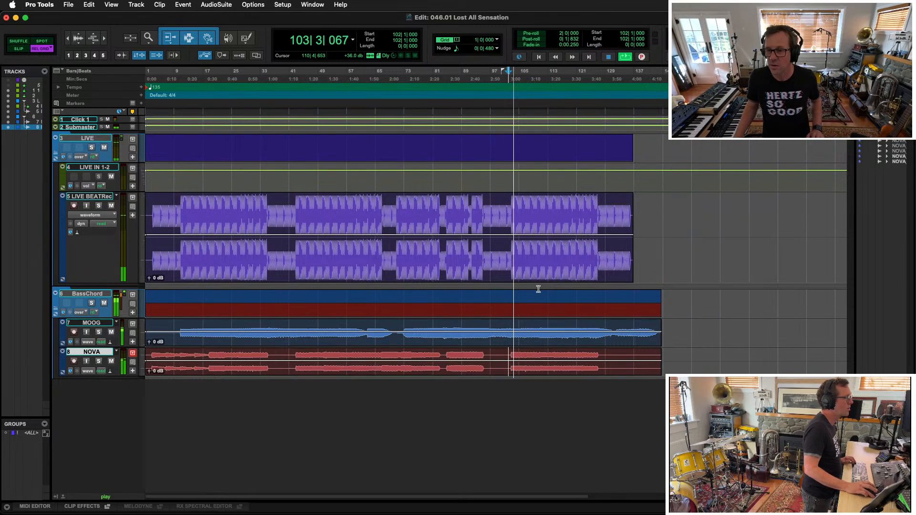
key(space)
click(405, 208)
key(space)
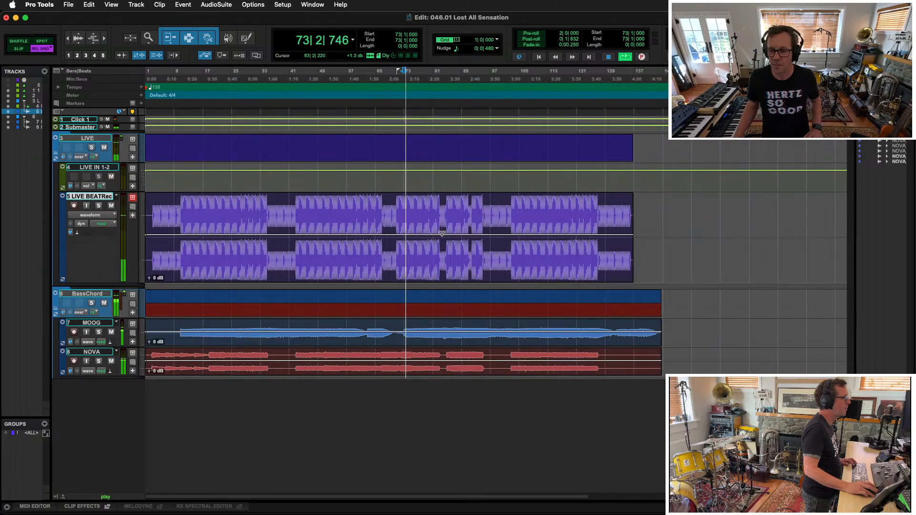
key(space)
Copy bars 103 to 127 of the LIVE BEATRec, MOOG and NOVA tracks to bar 136
drag(510, 205, 598, 318)
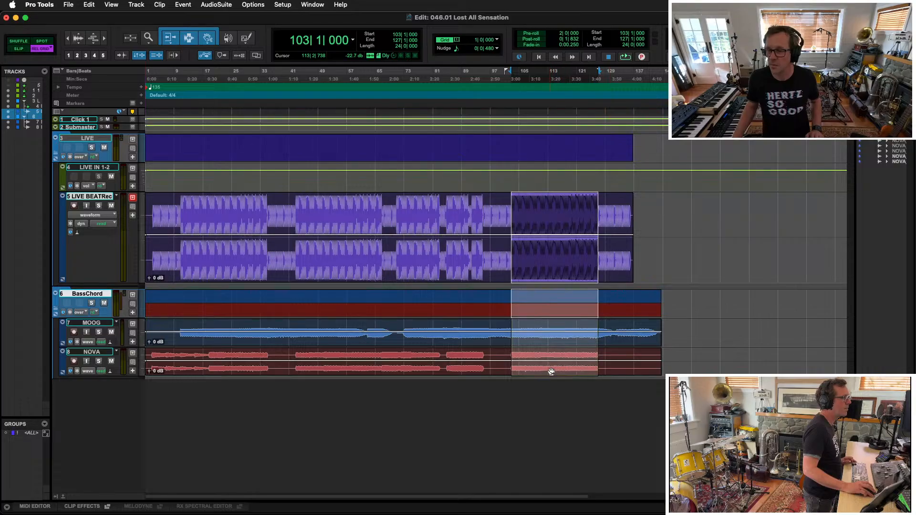
drag(557, 371, 650, 379)
drag(669, 378, 666, 378)
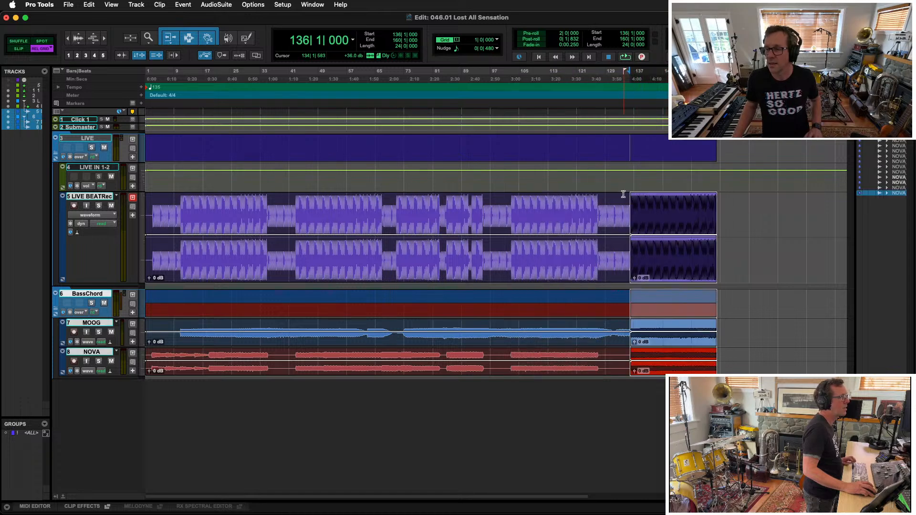
Play the join into the copied section from bar 133 and undo the copy
click(618, 209)
key(space)
key(super+bracketright)
key(super+bracketright)
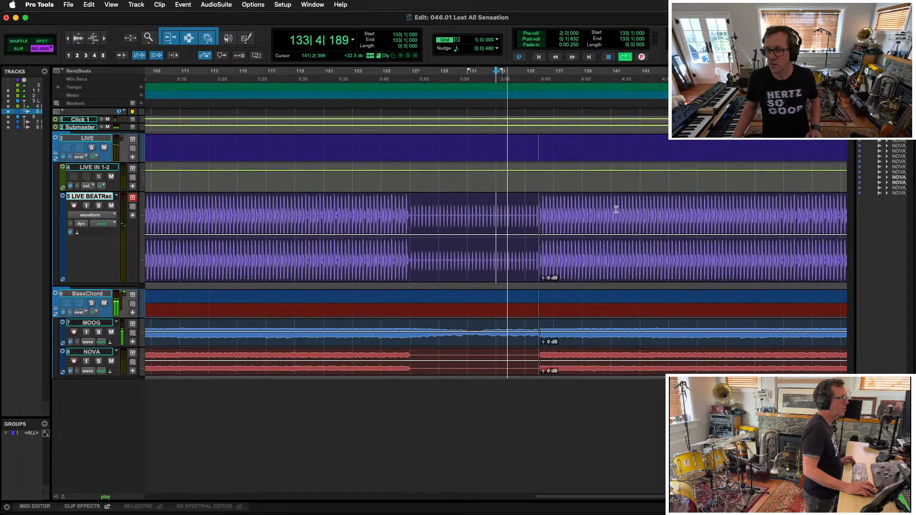
key(space)
key(super+z)
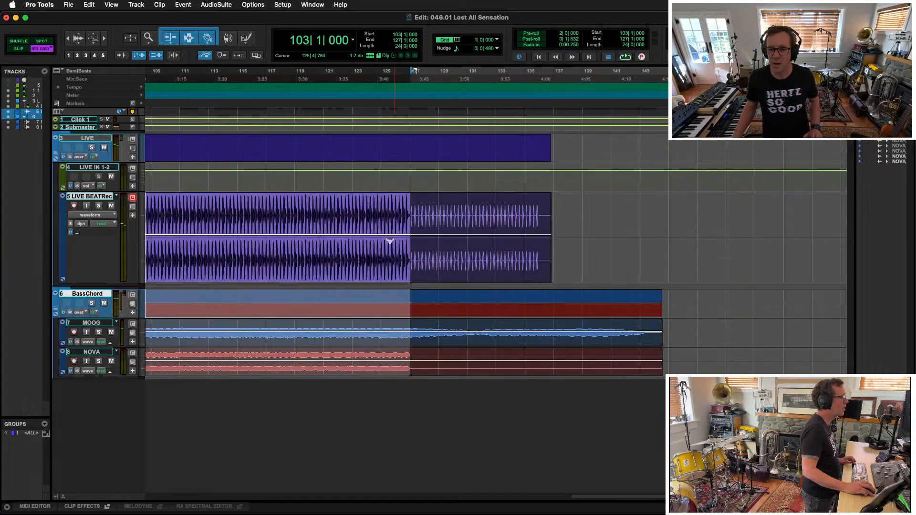
Copy bars 103 to 127 of the LIVE BEATRec, MOOG and NOVA tracks to bar 145 and play from bar 138
drag(294, 270, 728, 282)
click(400, 208)
key(space)
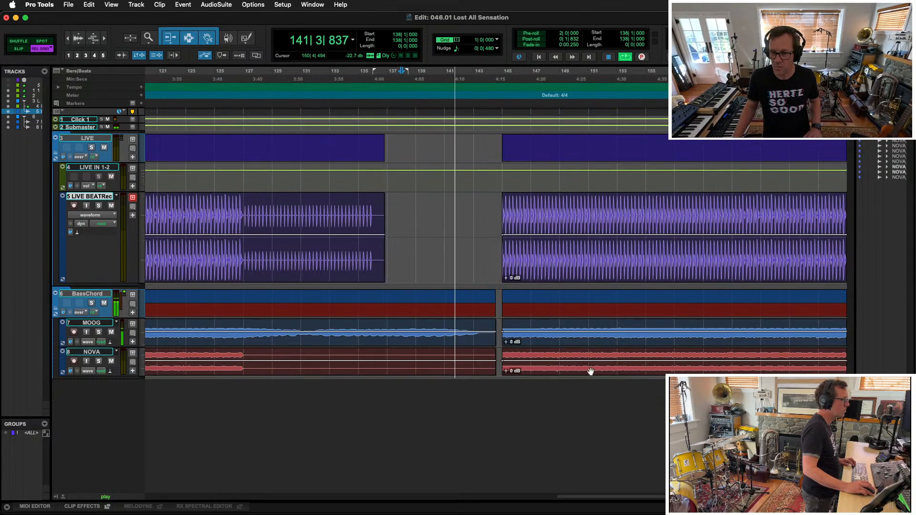
Replay the MOOG ending from bar 138 and move the copied MOOG clip so it starts at bar 139
key(space)
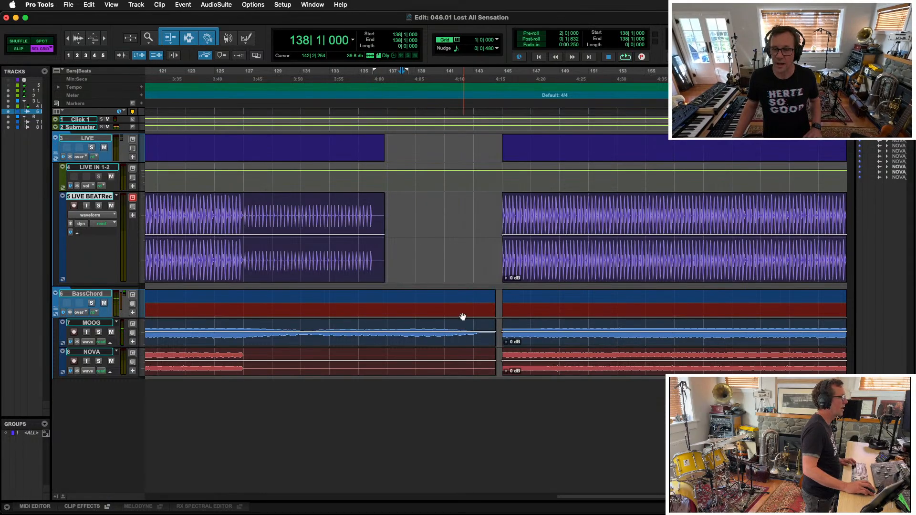
key(space)
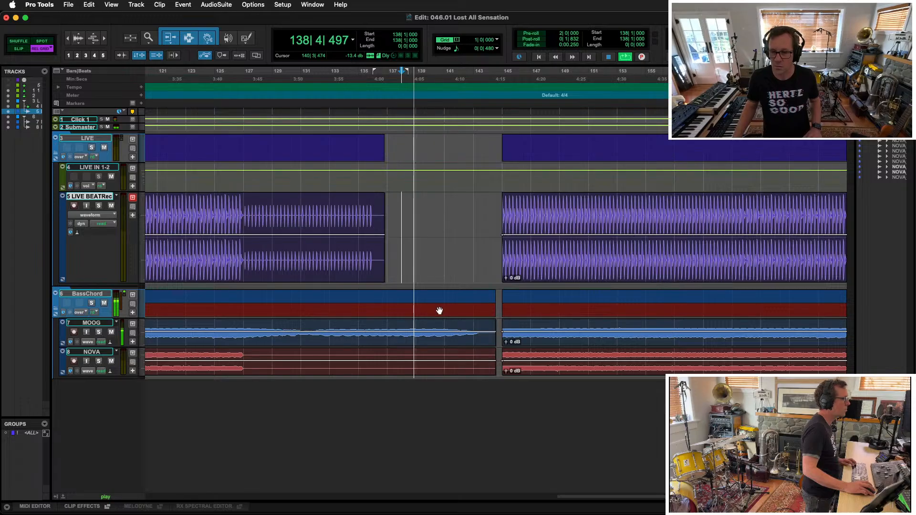
key(space)
click(414, 325)
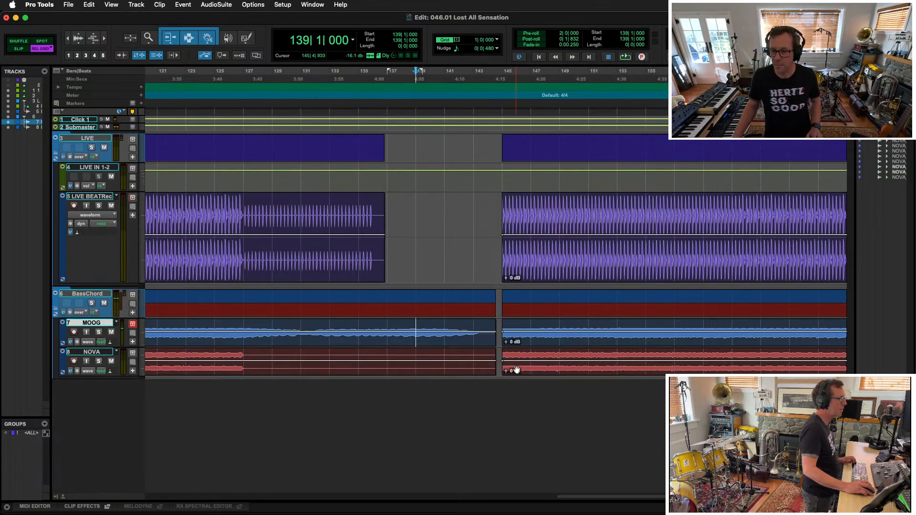
key(super+v)
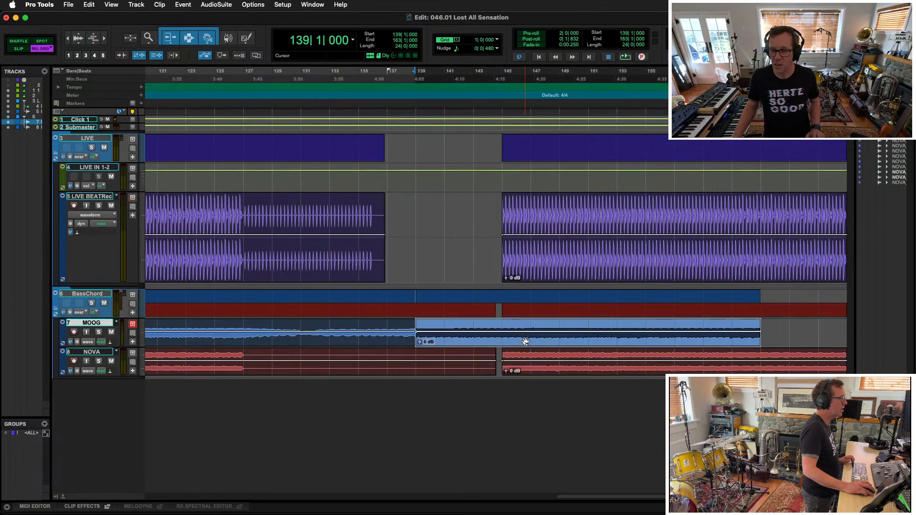
Move the copied NOVA and LIVE BEATRec clips so they start at bar 139 and play the join from bar 138
ctrl+click(524, 374)
ctrl+click(531, 269)
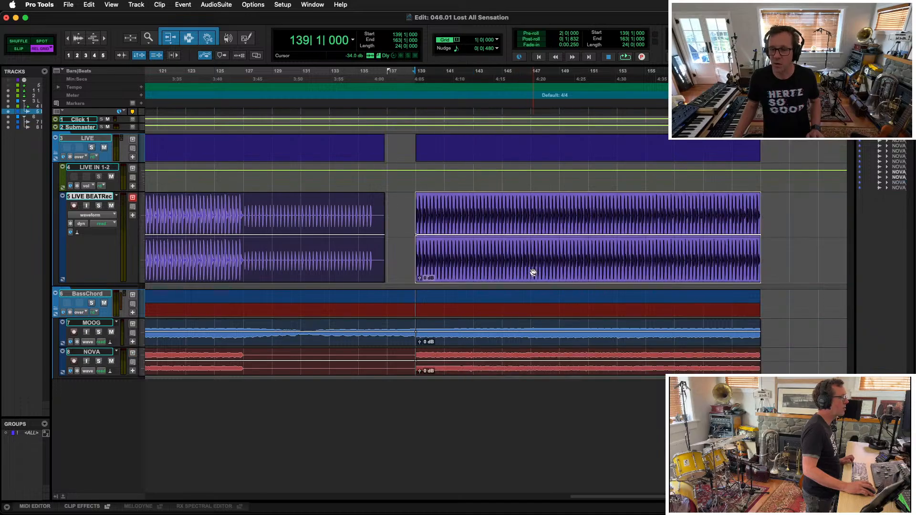
key(space)
key(space)
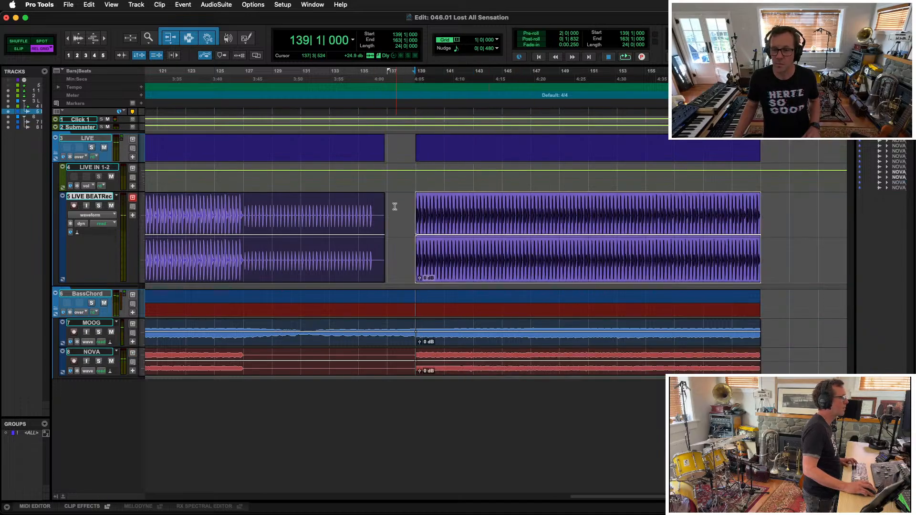
click(394, 206)
key(space)
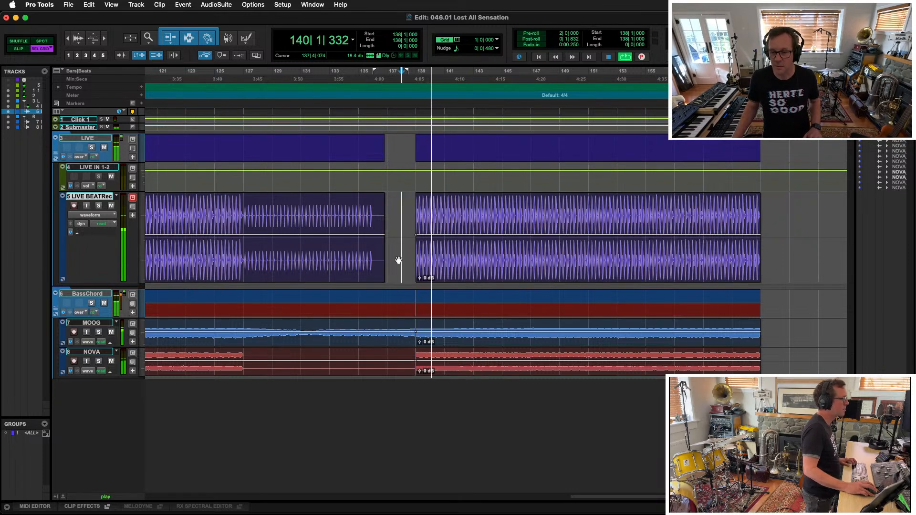
key(space)
Switch to Slip mode and extend the start of the copied LIVE BEATRec clip slightly earlier, to 138|4|959
key(F2)
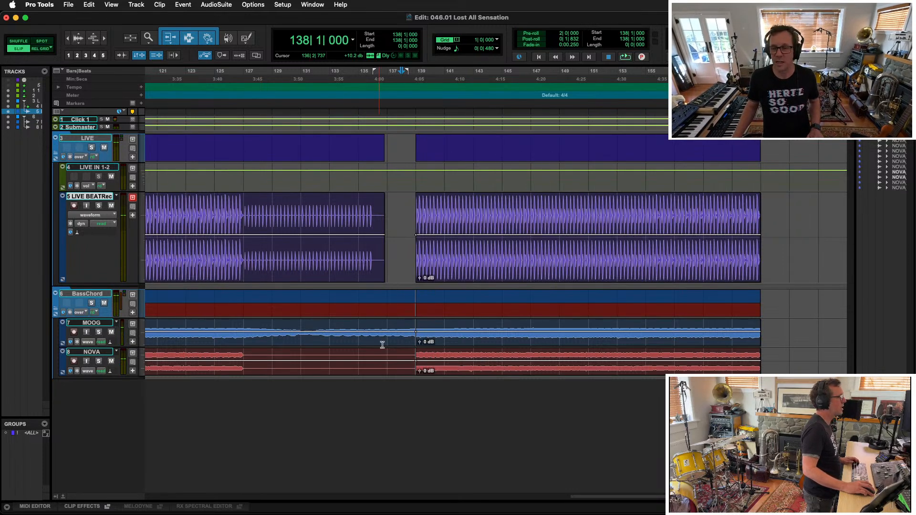
click(403, 300)
key(Tab)
key(t)
key(t)
key(t)
key(t)
key(t)
key(t)
key(t)
key(t)
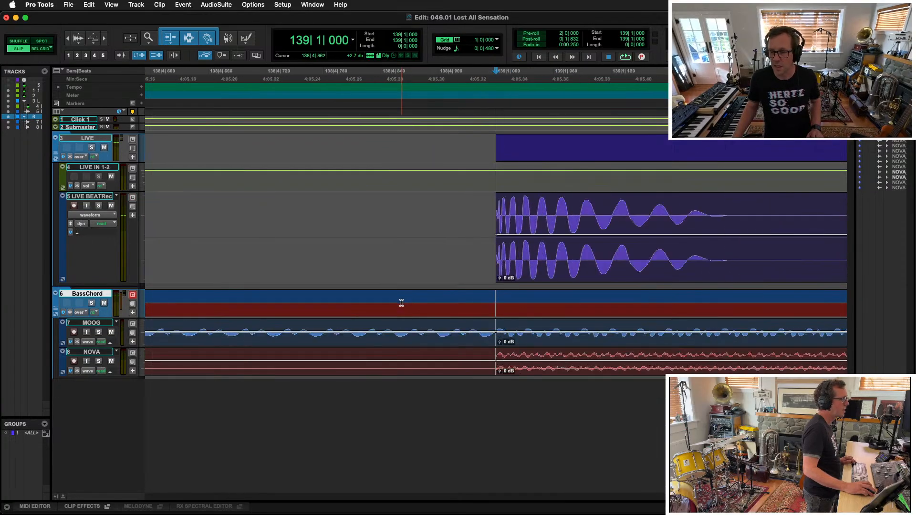
key(t)
key(t)
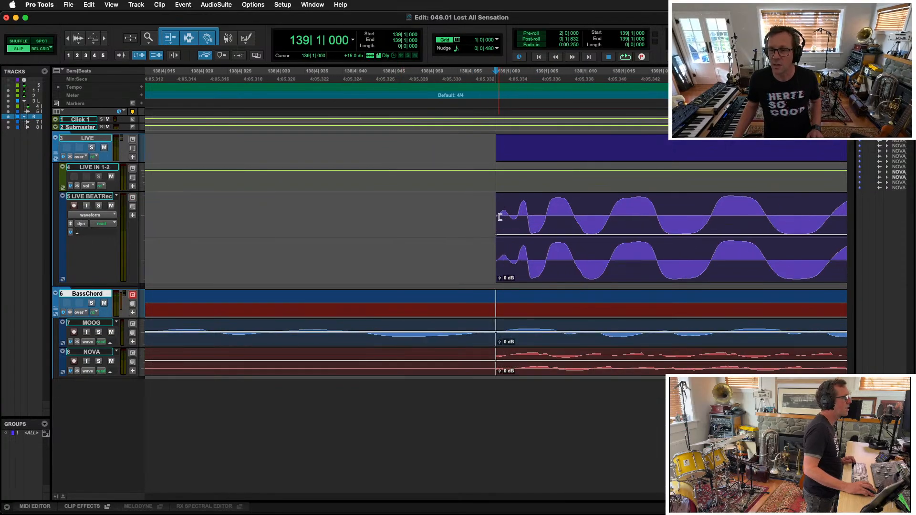
drag(500, 217, 484, 217)
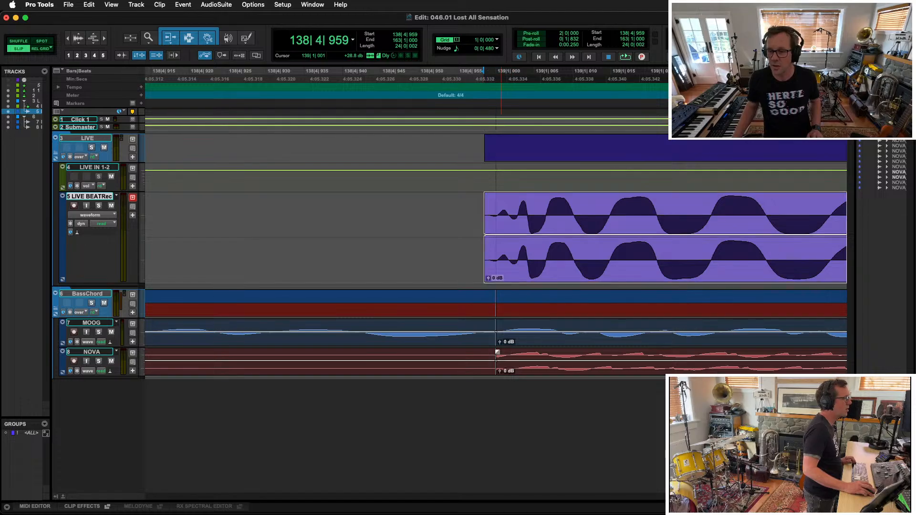
Add short crossfades on the MOOG and NOVA tracks at the bar 139 join
drag(496, 345, 504, 336)
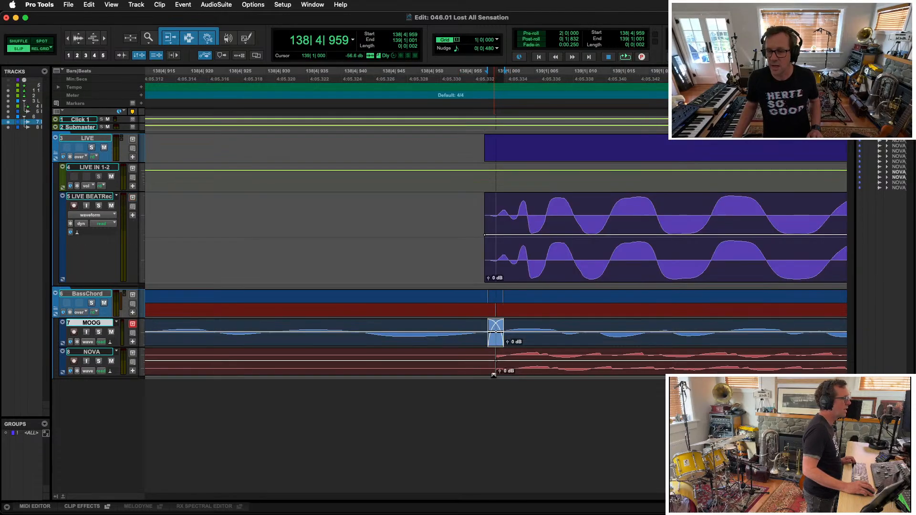
drag(495, 373, 511, 371)
key(r)
key(r)
key(r)
key(r)
key(r)
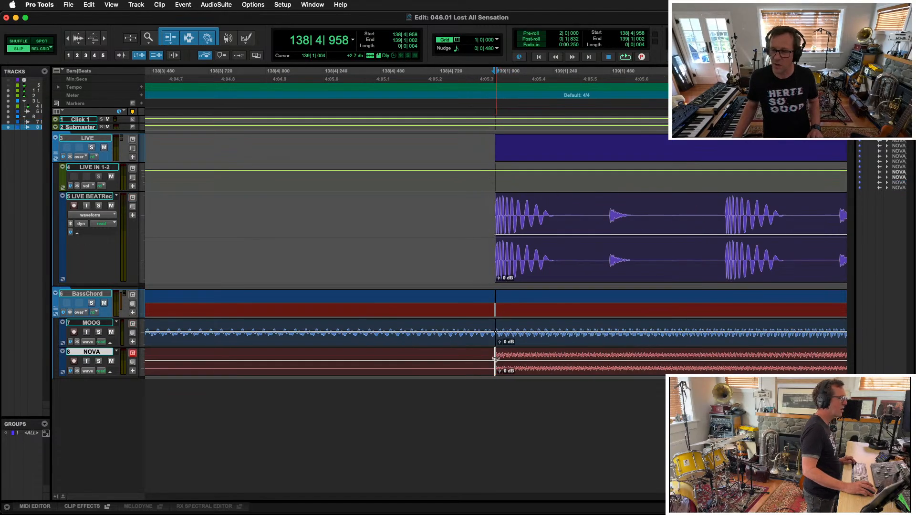
key(r)
key(r)
key(r)
key(r)
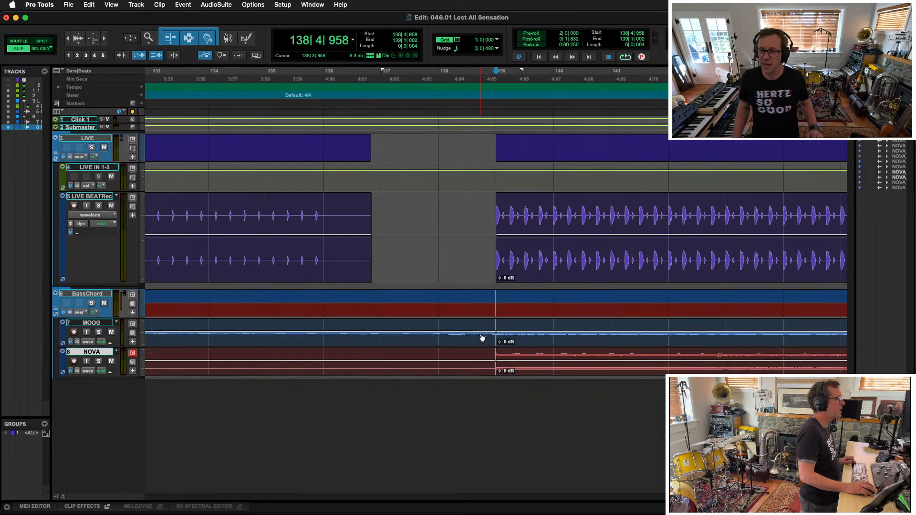
key(r)
key(r)
key(r)
key(r)
key(r)
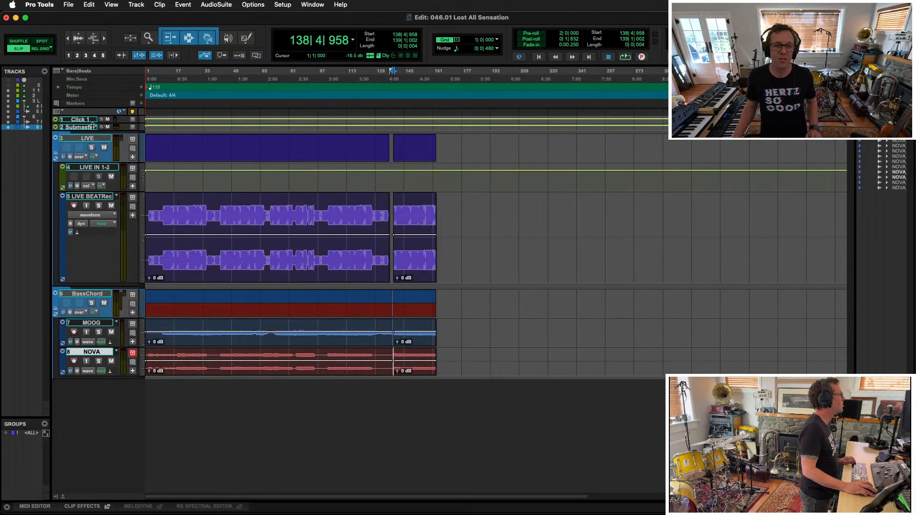
Select the LIVE track and play the song from the beginning
click(97, 138)
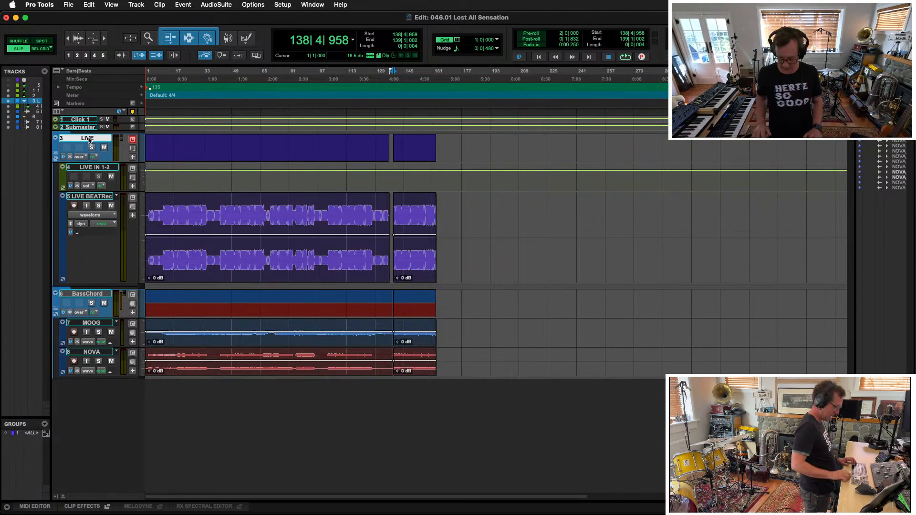
key(Return)
key(space)
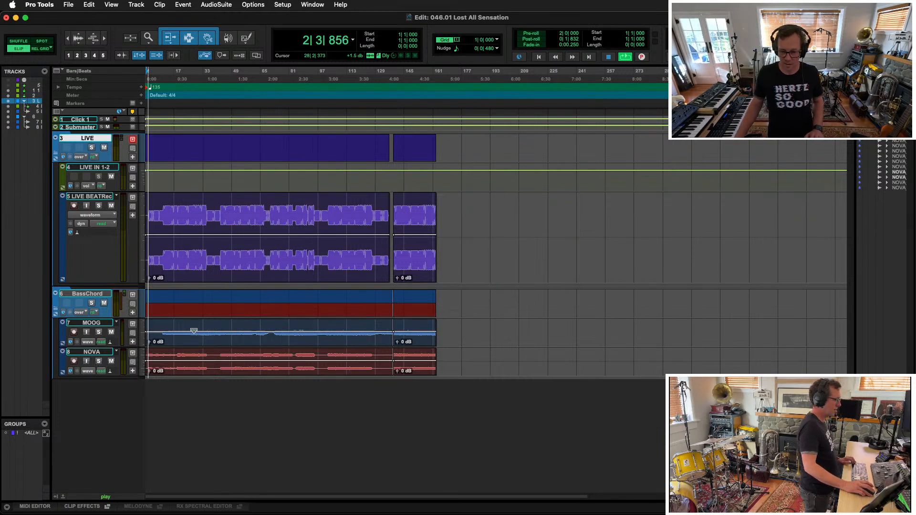
Create one track from the A-MrW-MX preset ART ALab and move it after the NOVA track
key(super+equal)
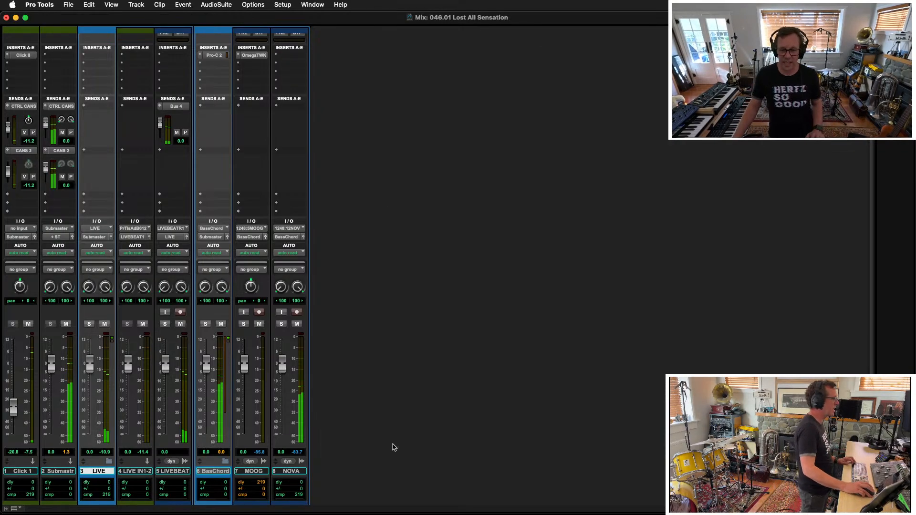
click(58, 471)
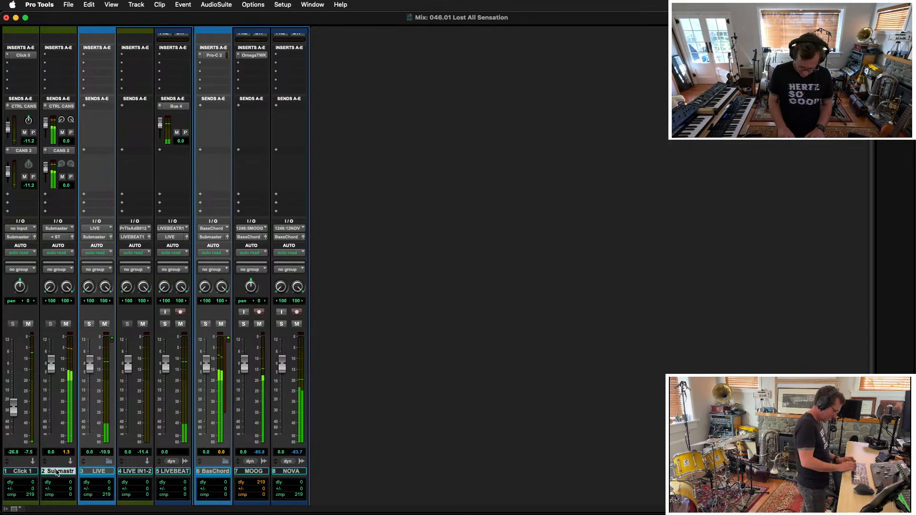
key(super+shift+n)
key(super+Down)
key(super+Down)
key(super+Down)
key(super+Down)
key(super+Down)
key(super+Down)
key(super+Down)
key(super+Down)
key(super+Down)
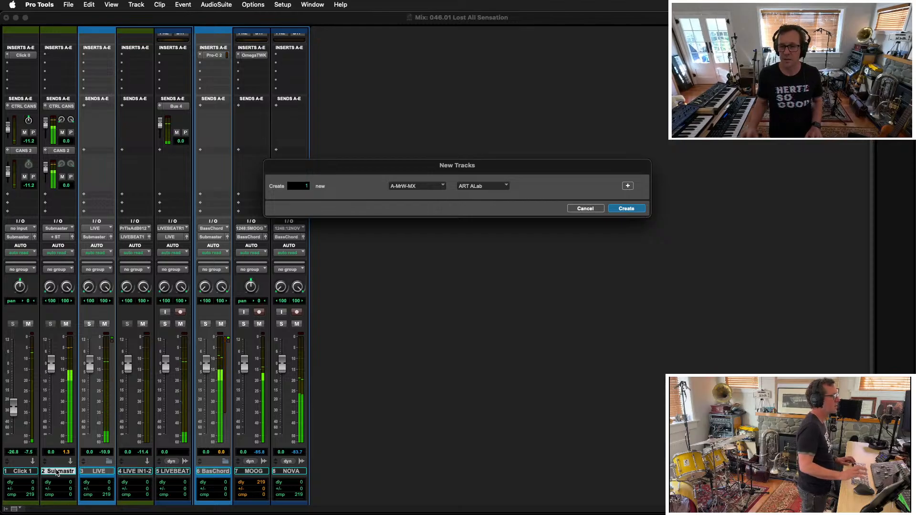
key(Return)
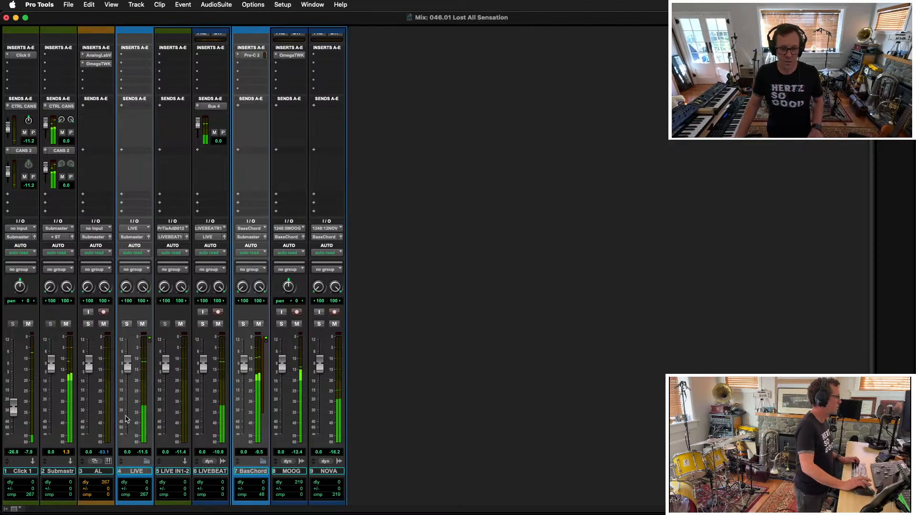
drag(100, 471, 437, 482)
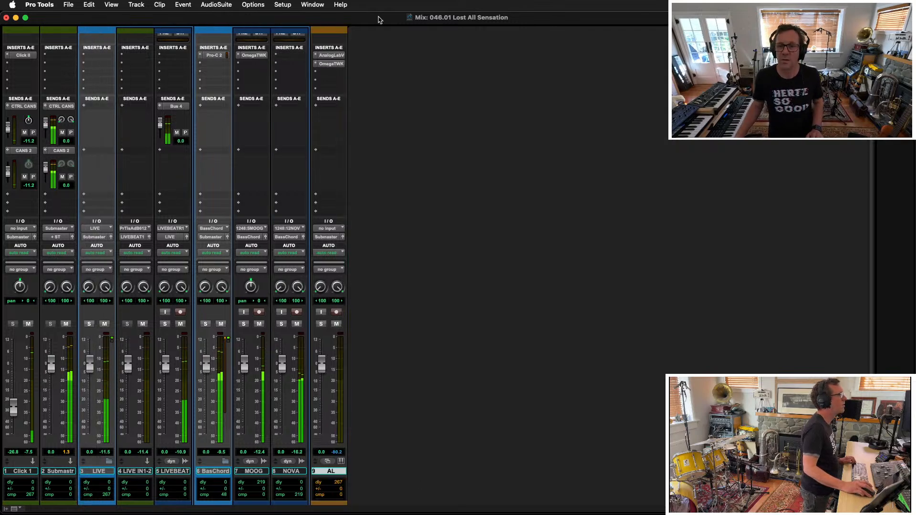
Deactivate the AL track's OmegaTWK insert, audition Bell Pad in Analog Lab V and load the Belle & Sebastian preset
ctrl+super+click(343, 64)
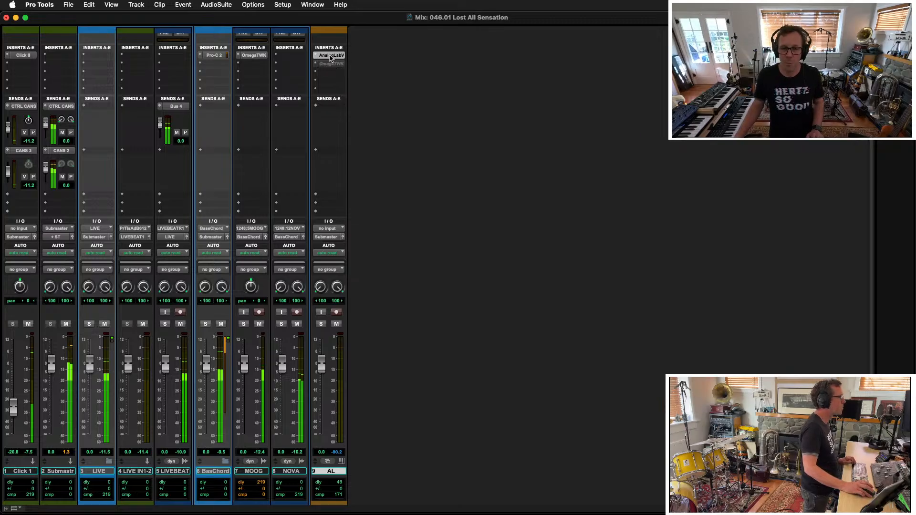
click(331, 56)
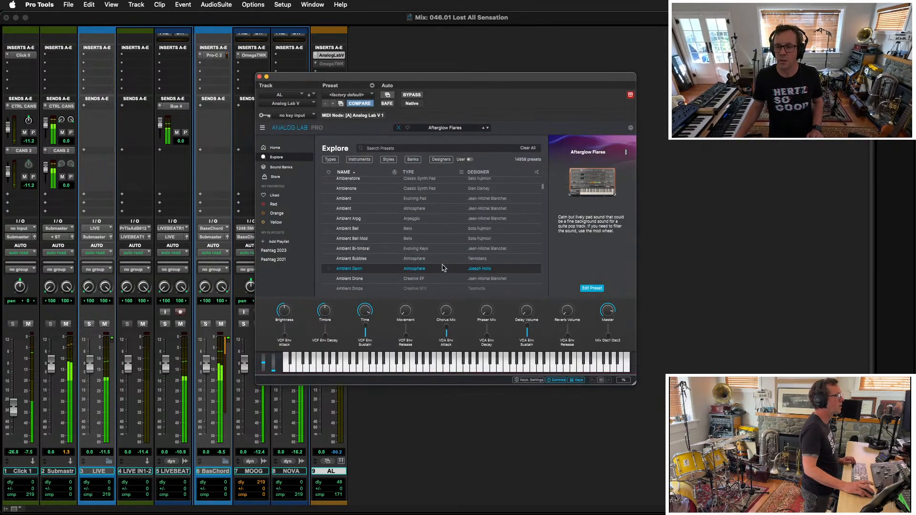
scroll(442, 268, down, 20)
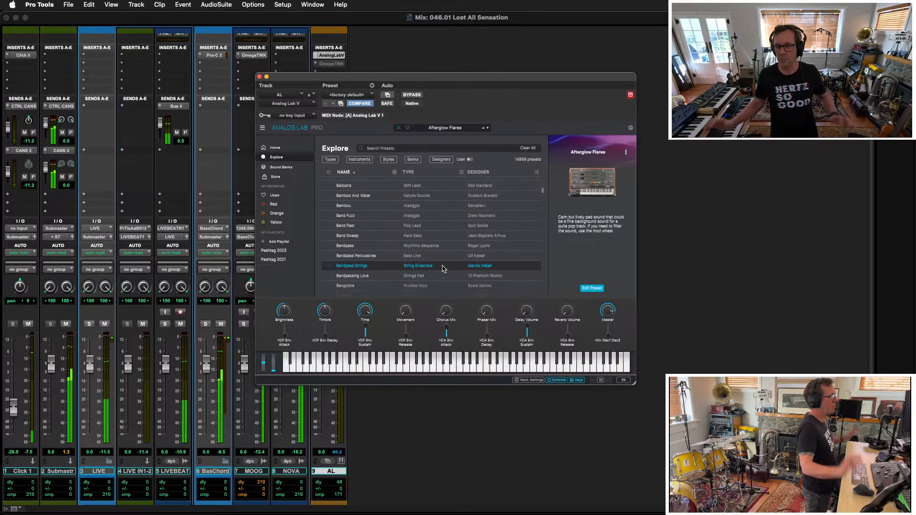
scroll(442, 268, down, 20)
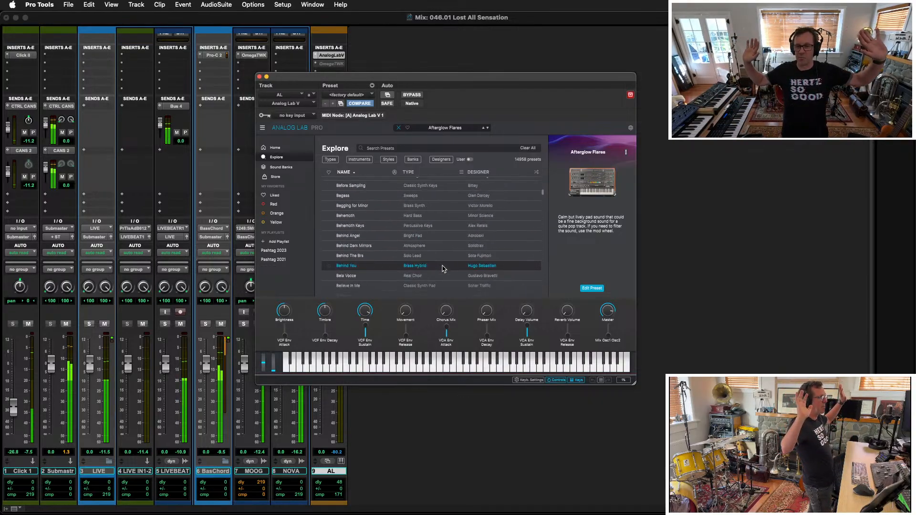
scroll(442, 268, down, 5)
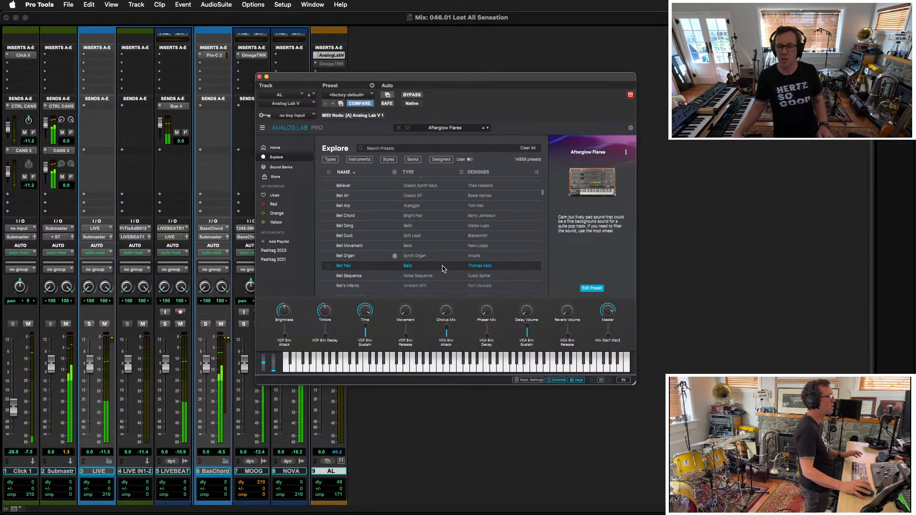
click(441, 268)
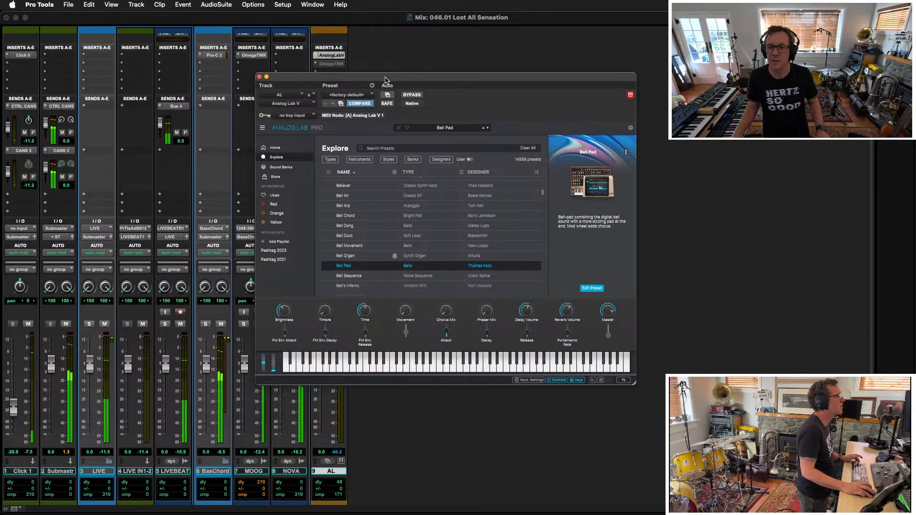
drag(385, 80, 564, 90)
click(389, 332)
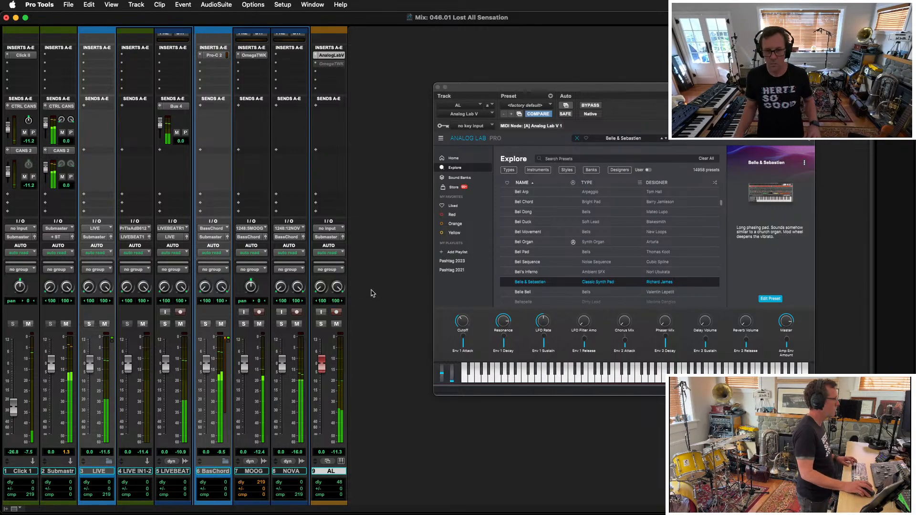
Record a MIDI take of the Belle & Sebastian sound on the AL track from bar 1
key(super+equal)
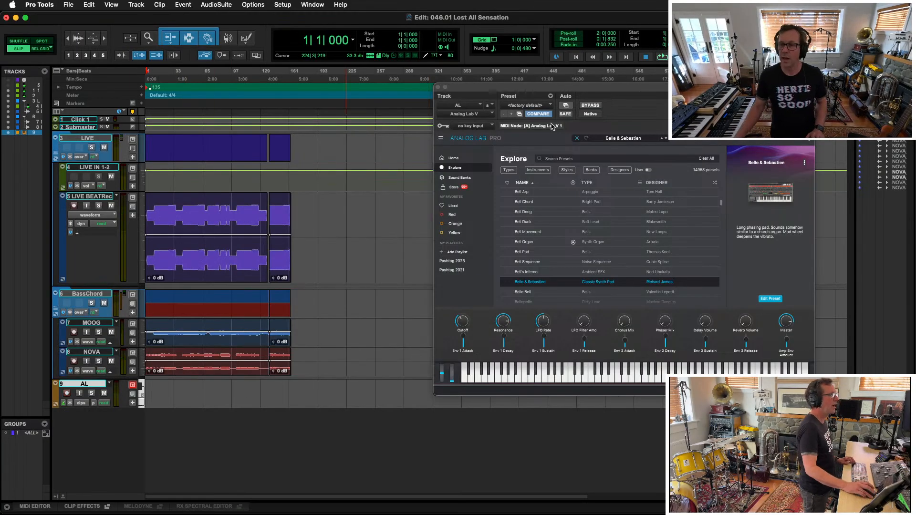
click(567, 88)
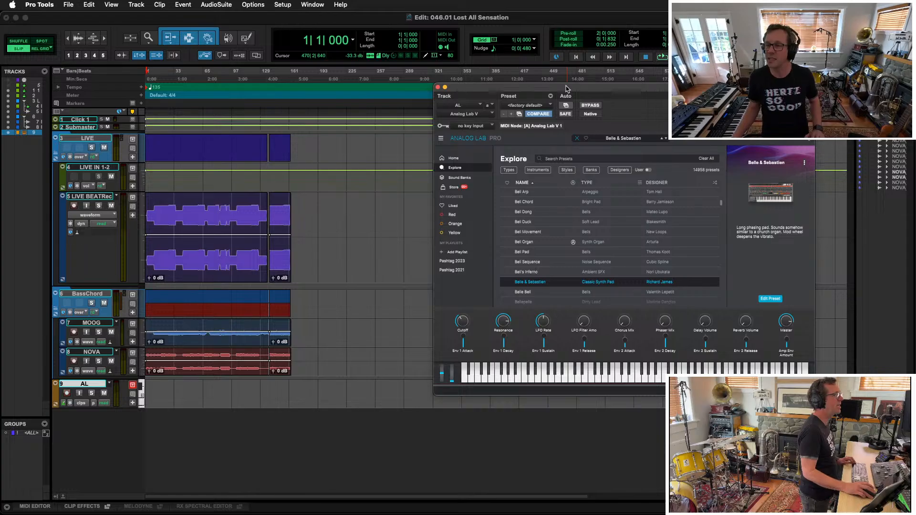
drag(566, 89, 428, 34)
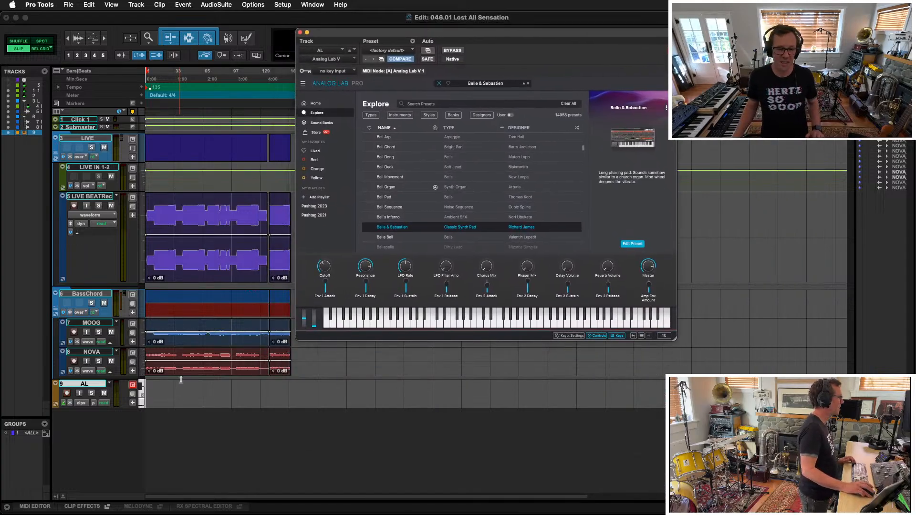
key(t)
key(t)
key(r)
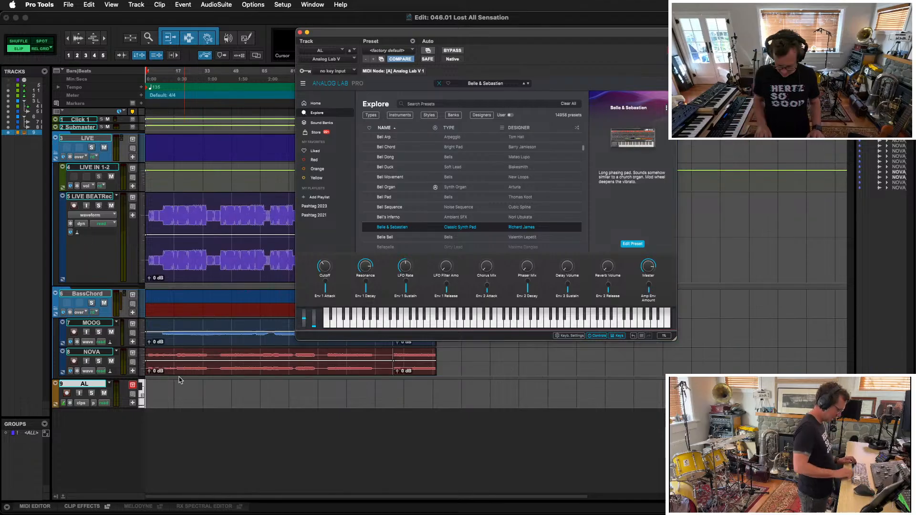
key(shift+r)
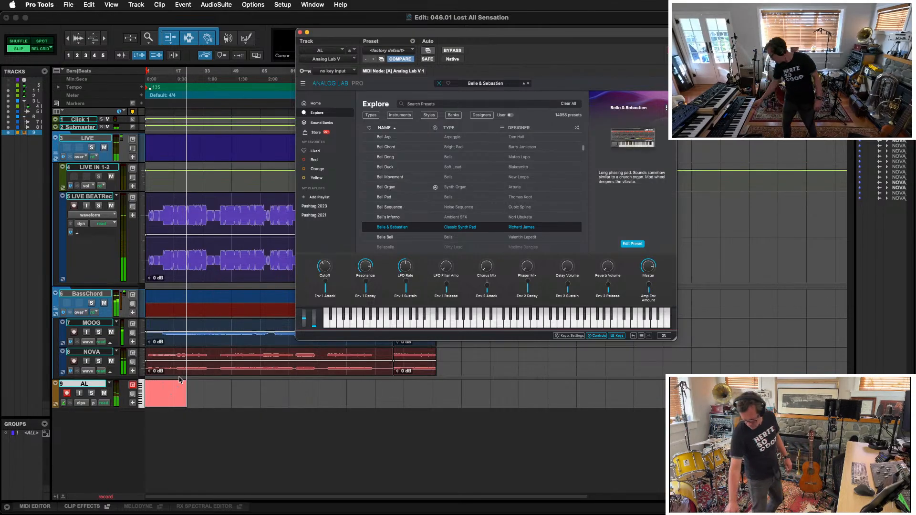
key(space)
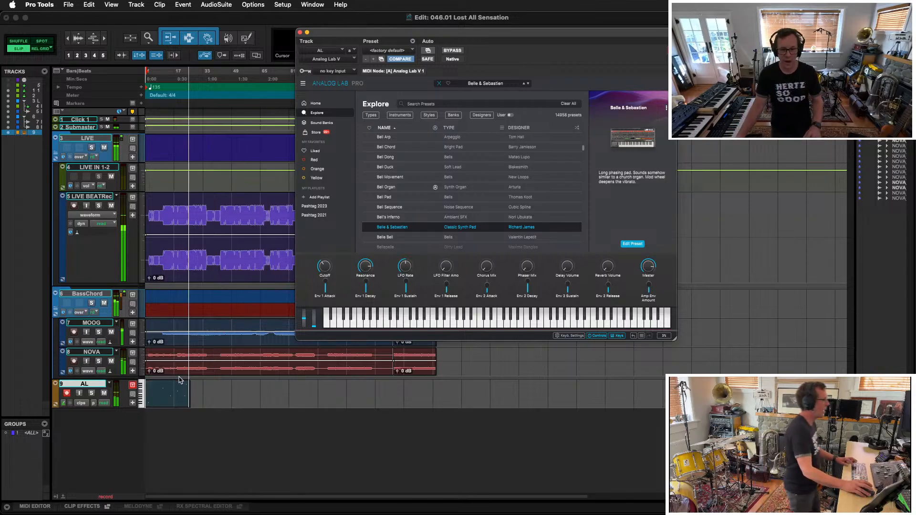
Open the recorded AL clip in a MIDI editor window, delete its last note near bar 24 and return to the Edit window
click(178, 394)
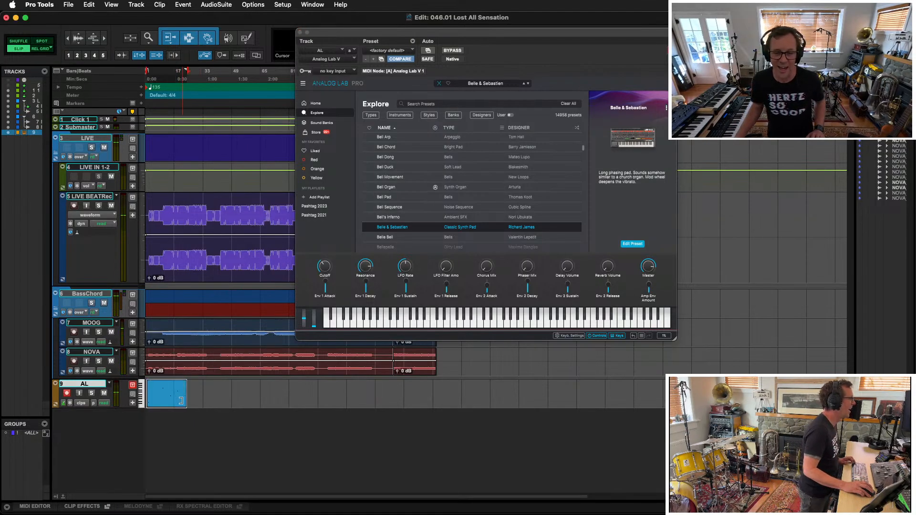
double_click(181, 400)
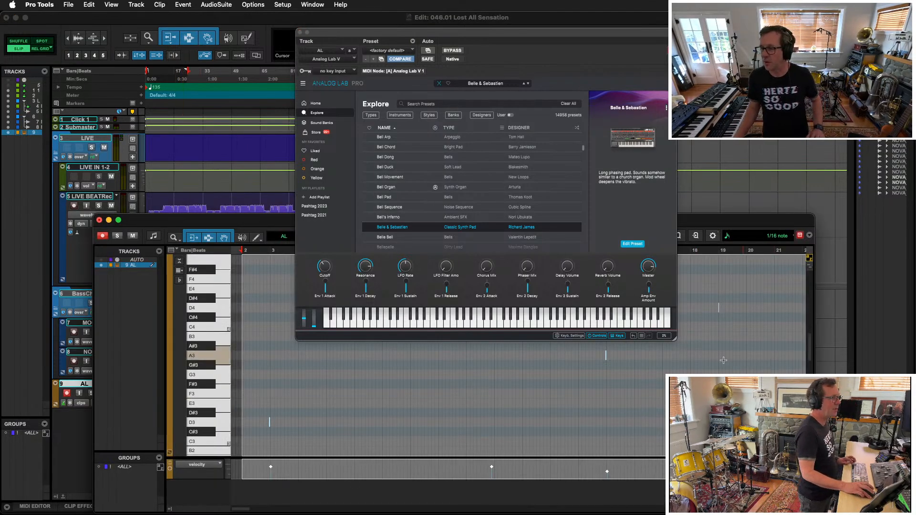
drag(391, 35, 195, 106)
click(581, 342)
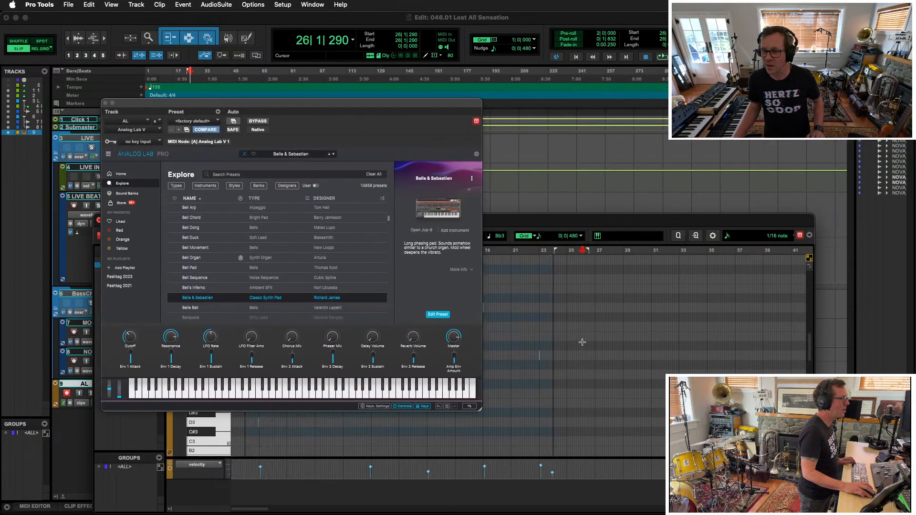
drag(582, 342, 533, 375)
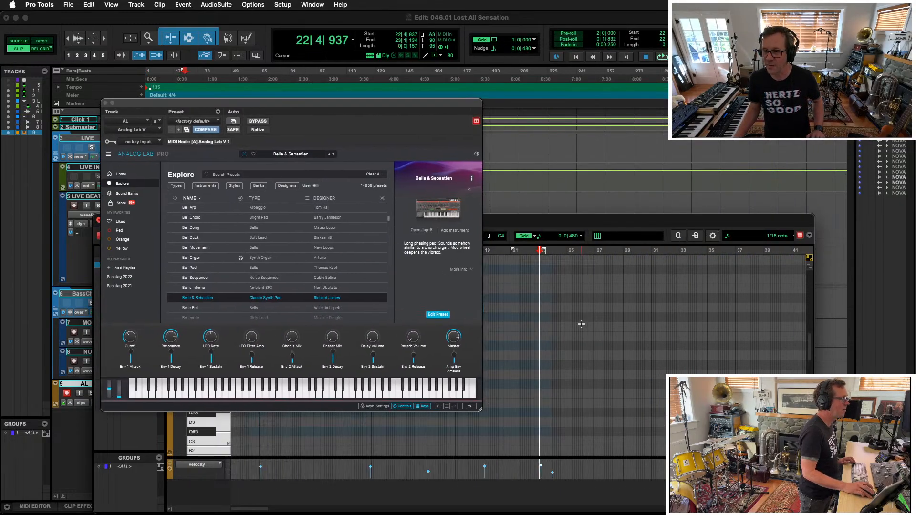
click(552, 474)
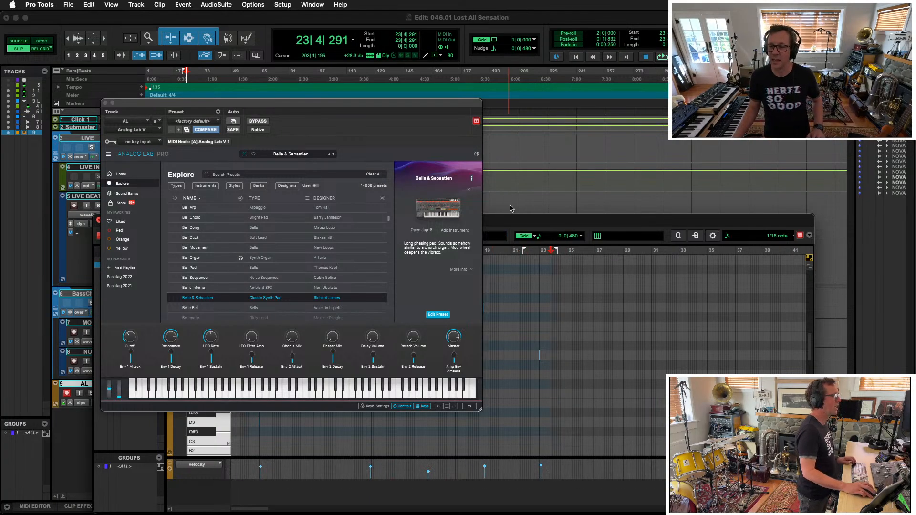
key(ctrl+=)
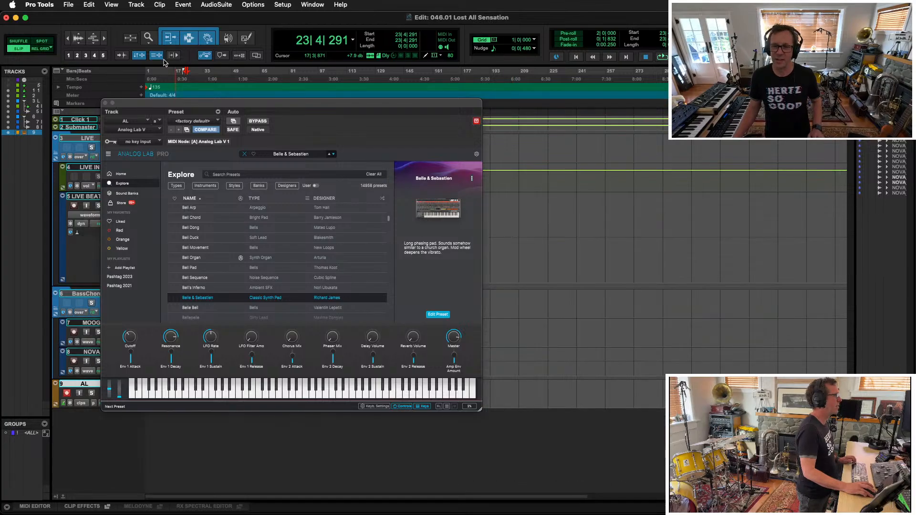
drag(176, 112, 528, 137)
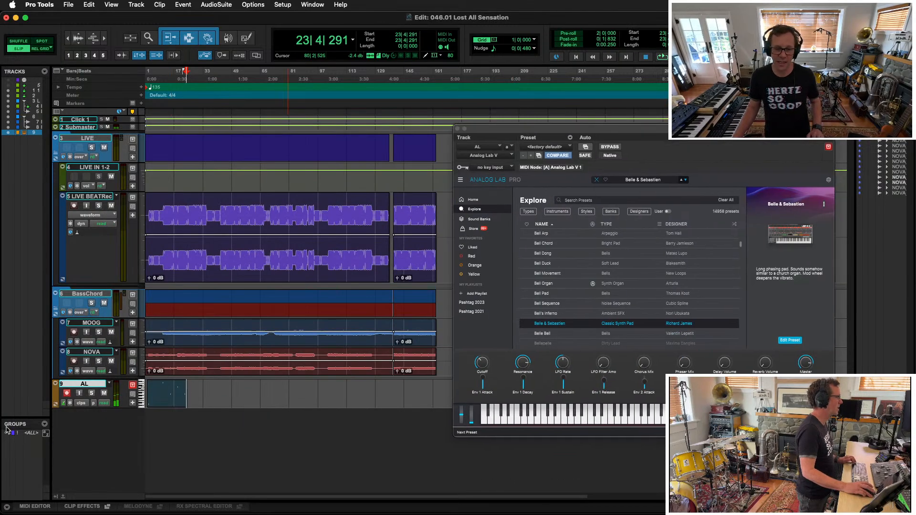
Place the edit cursor at bar 20 of the AL track and adjust the Belle & Sebastian sound's Resonance and Env 1 Sustain
click(180, 388)
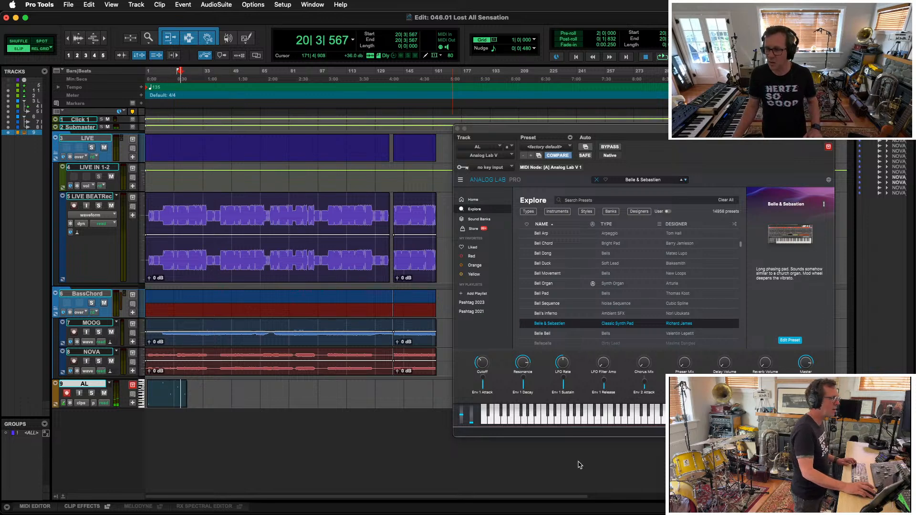
click(524, 363)
drag(520, 367, 521, 358)
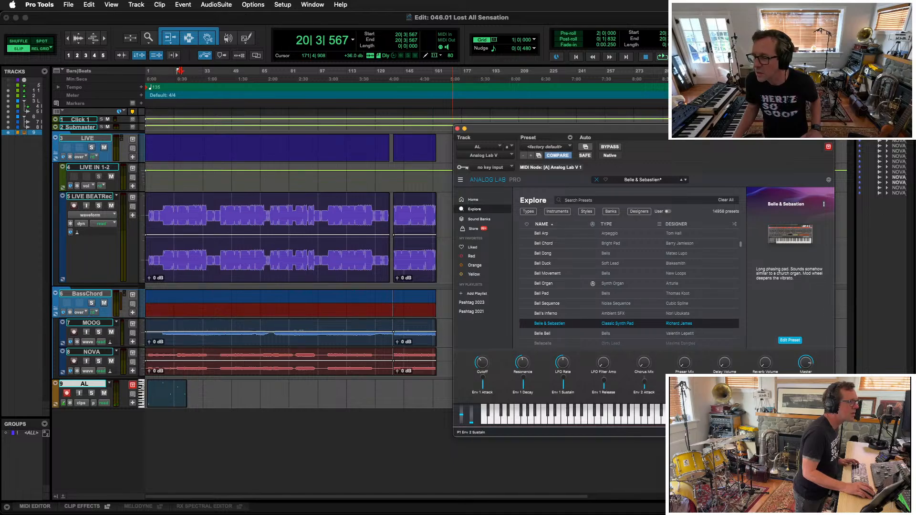
drag(563, 377, 563, 381)
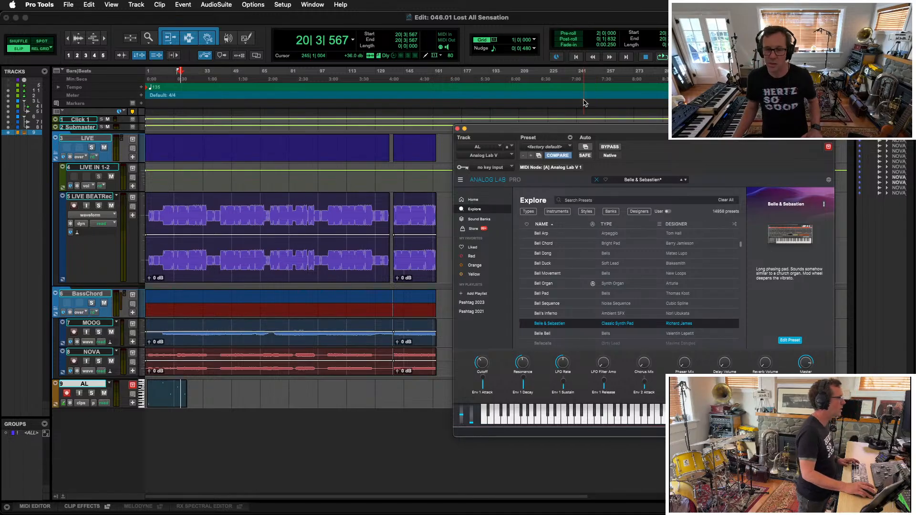
Record another MIDI take of the adjusted Belle & Sebastian sound on the AL track from bar 20 to about bar 90
key(super+space)
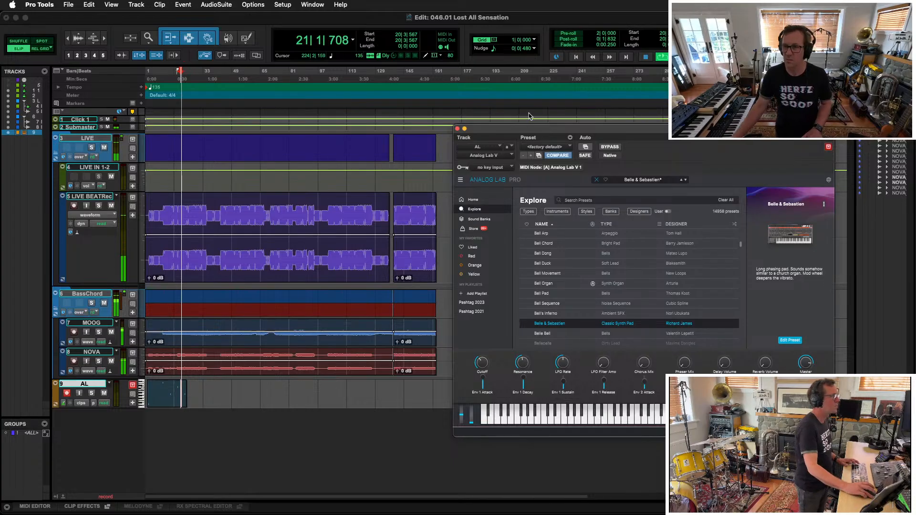
drag(558, 129, 547, 128)
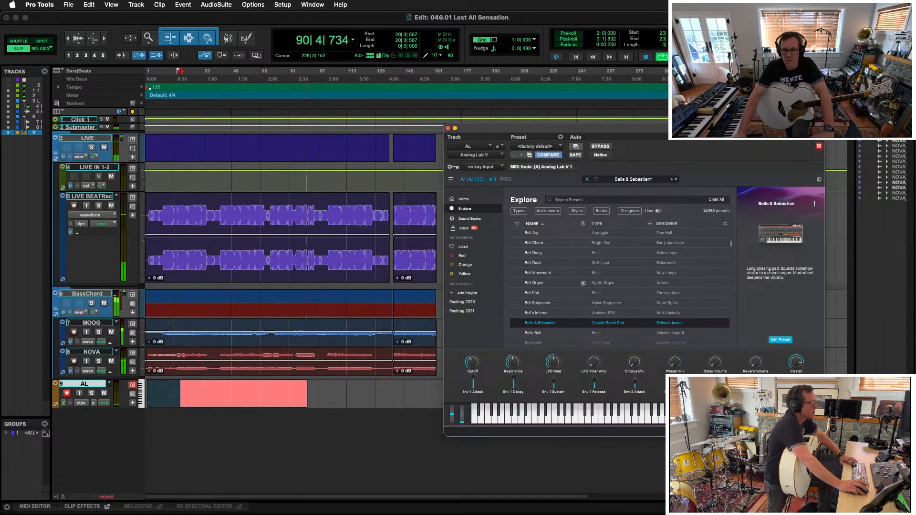
key(space)
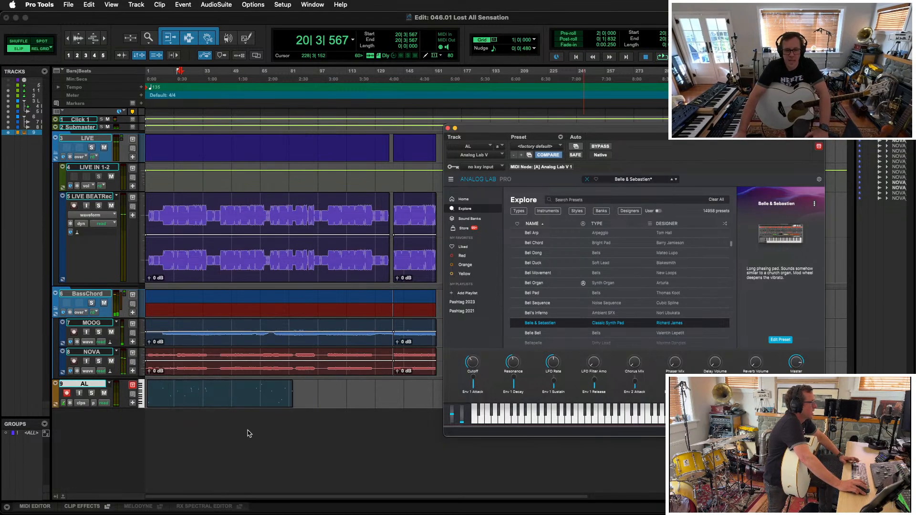
Create one new mono audio track named AC Gat
key(super+shift+n)
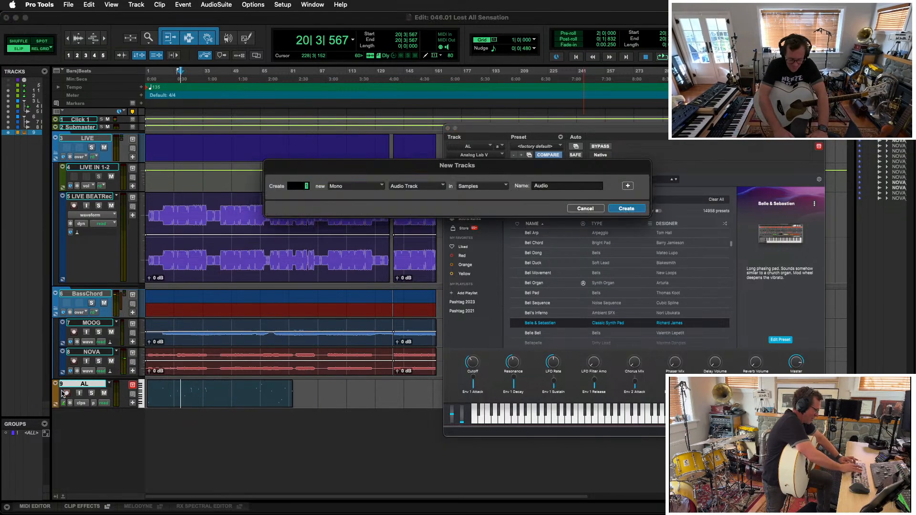
key(Tab)
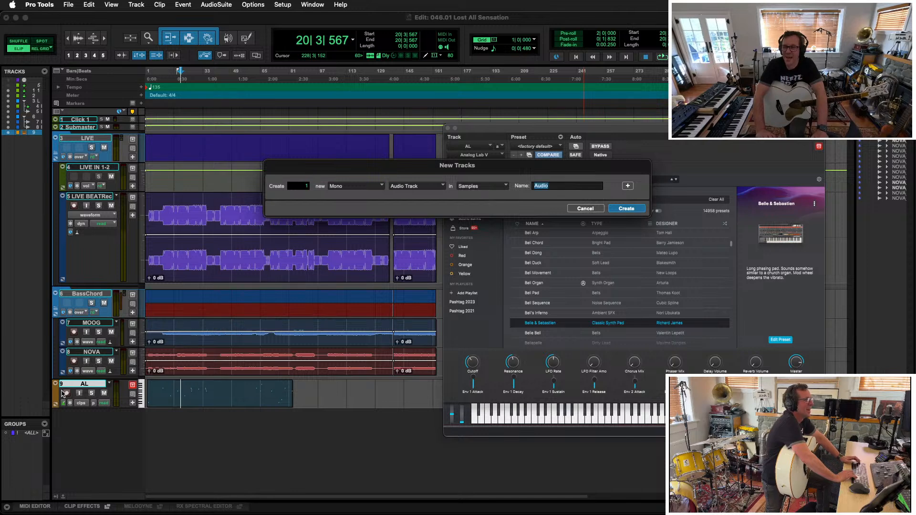
text(AC)
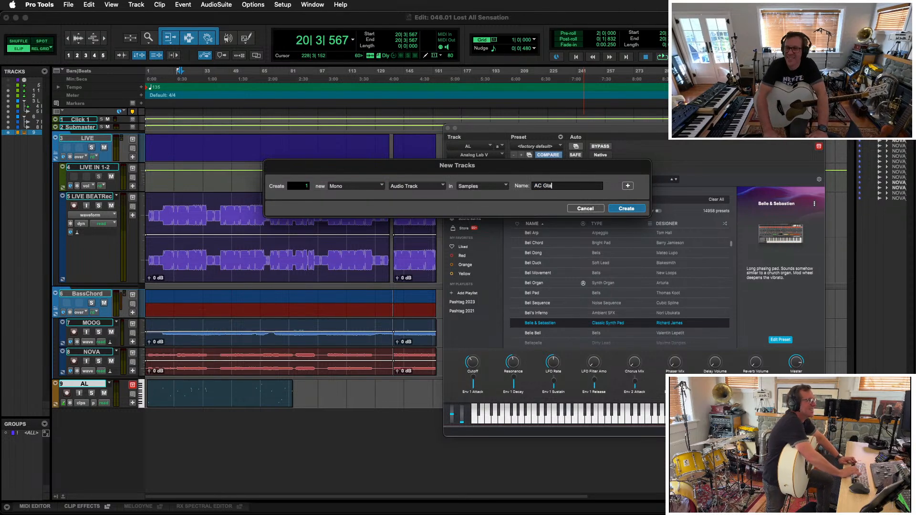
text( Ga)
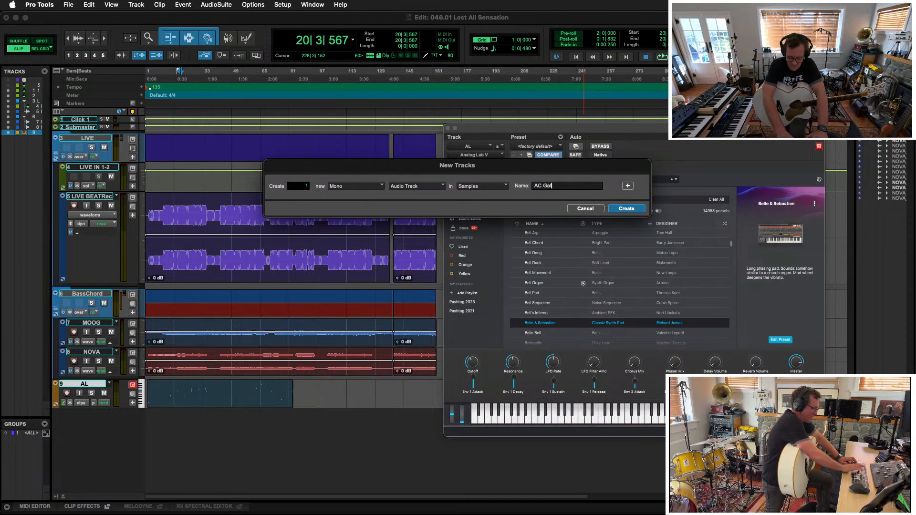
text(t)
key(Return)
Set the AC Gat track's input to Guitar 1 in the mixer, then turn on its input monitoring and arm it for recording
key(super+equal)
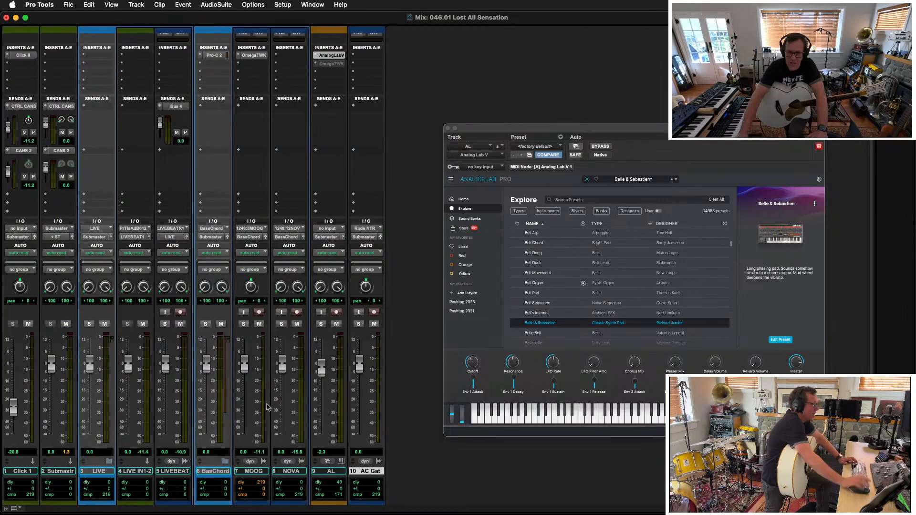
click(365, 228)
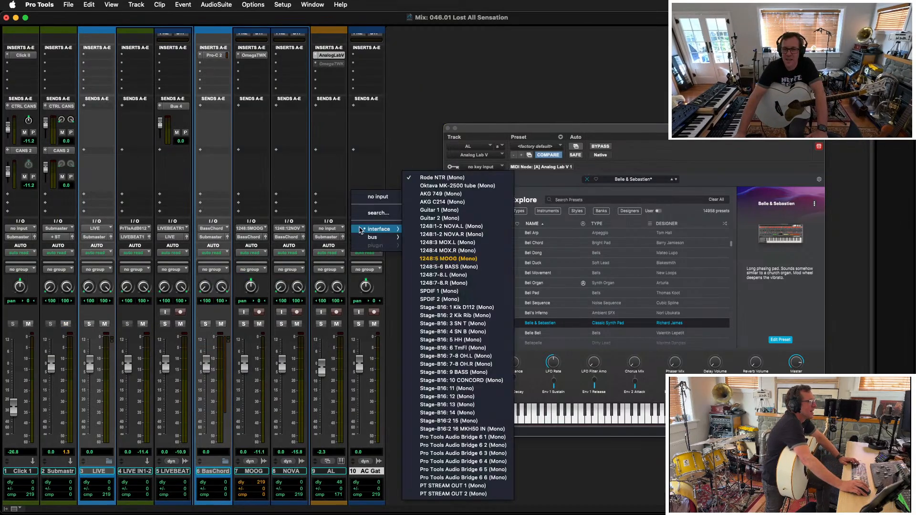
click(467, 210)
click(361, 312)
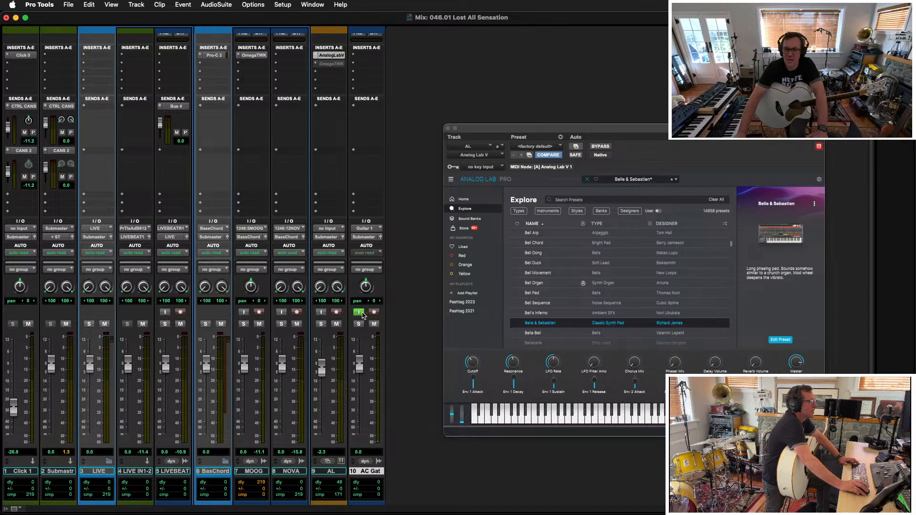
click(375, 313)
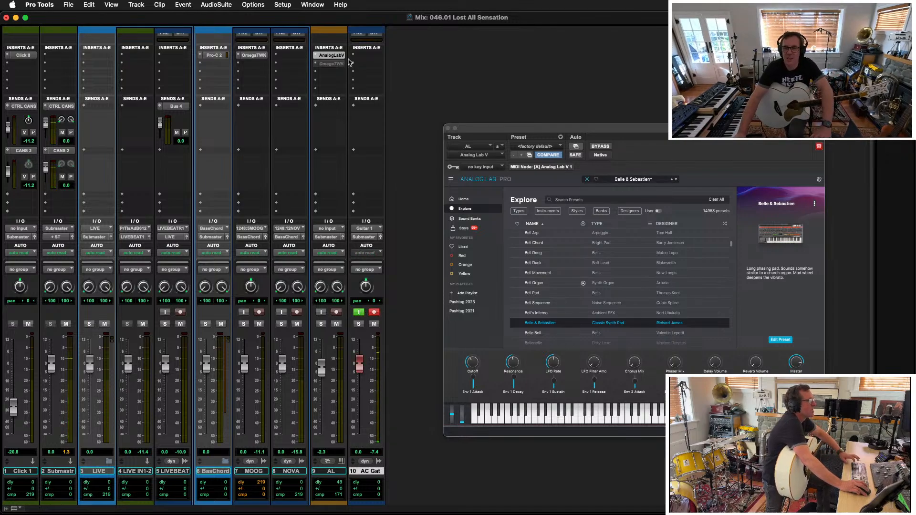
Insert FabFilter Timeless 3 (mono/stereo) in the first insert slot of the AC Gat track
click(364, 55)
mouse_move(390, 88)
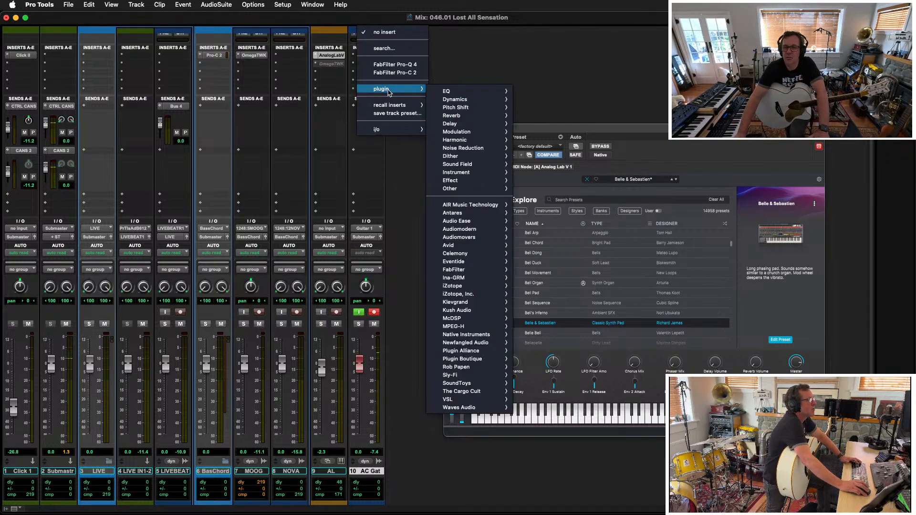
mouse_move(486, 128)
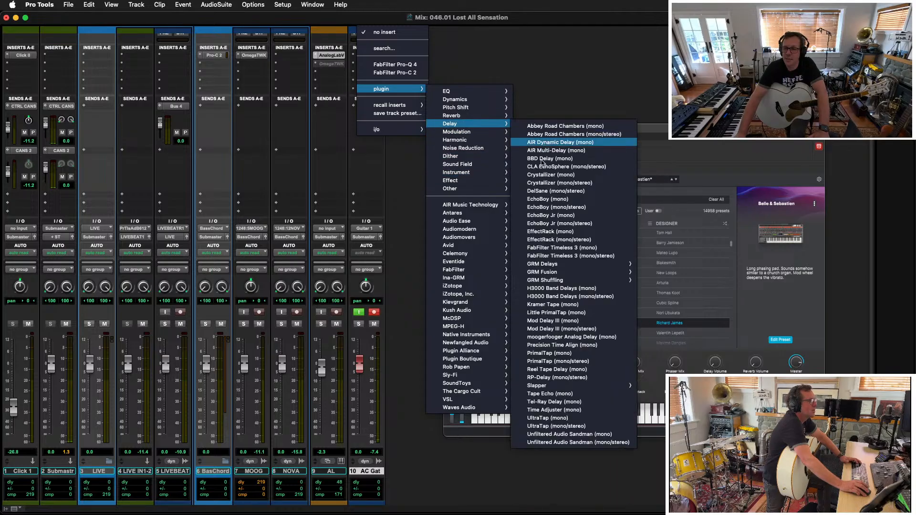
click(571, 258)
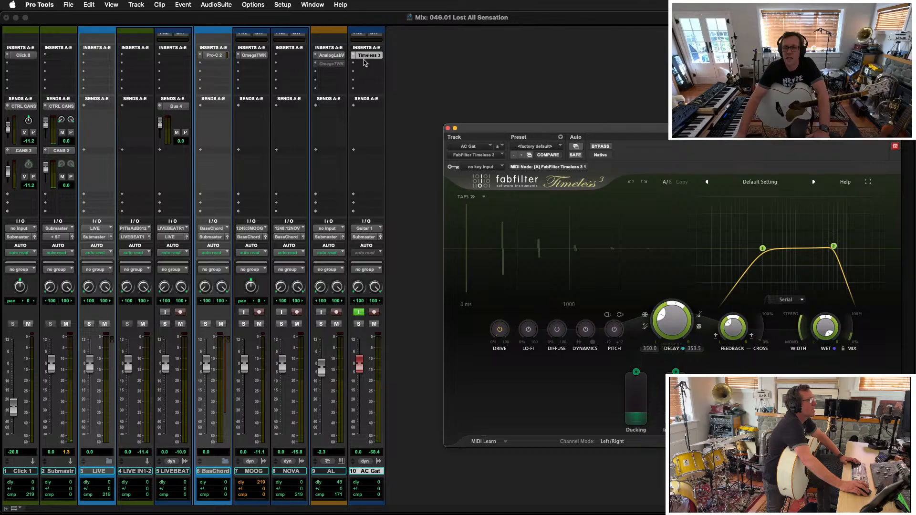
Insert the MangledVerb (stereo) reverb in the second insert slot of the AC Gat track
click(365, 64)
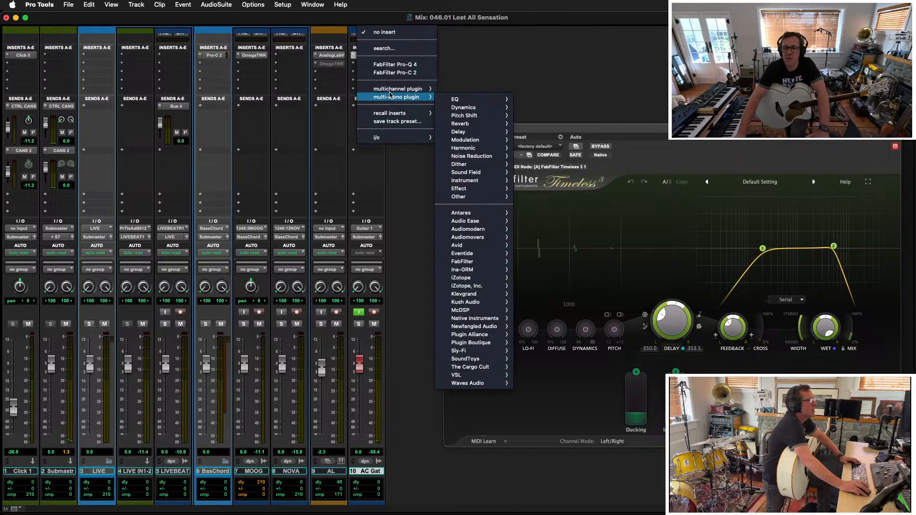
mouse_move(390, 91)
mouse_move(482, 116)
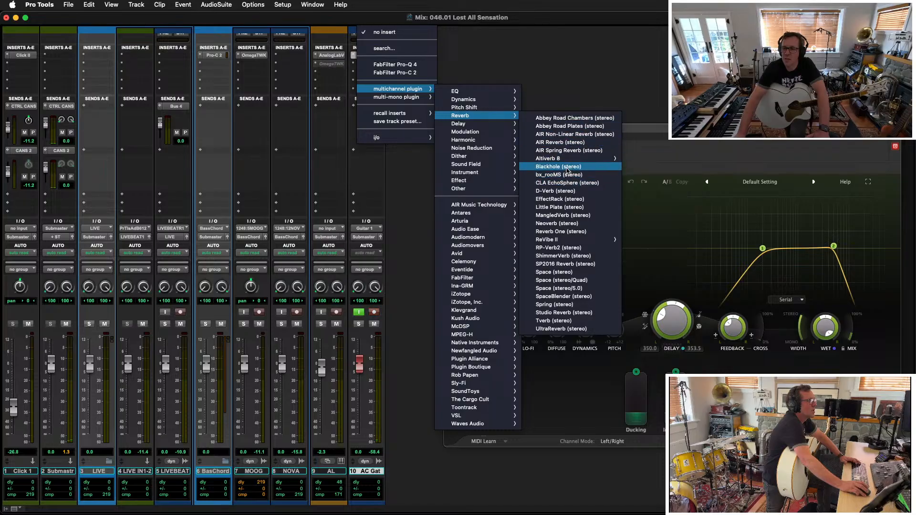
mouse_move(568, 159)
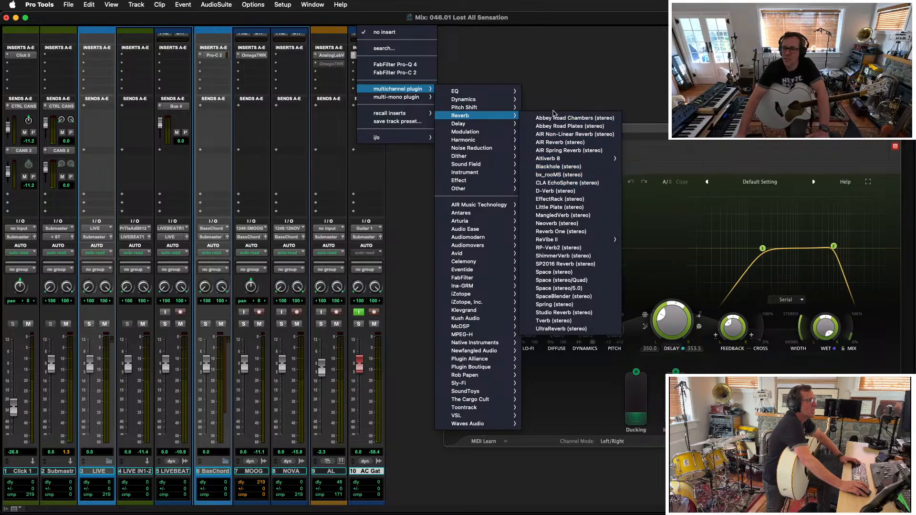
click(586, 215)
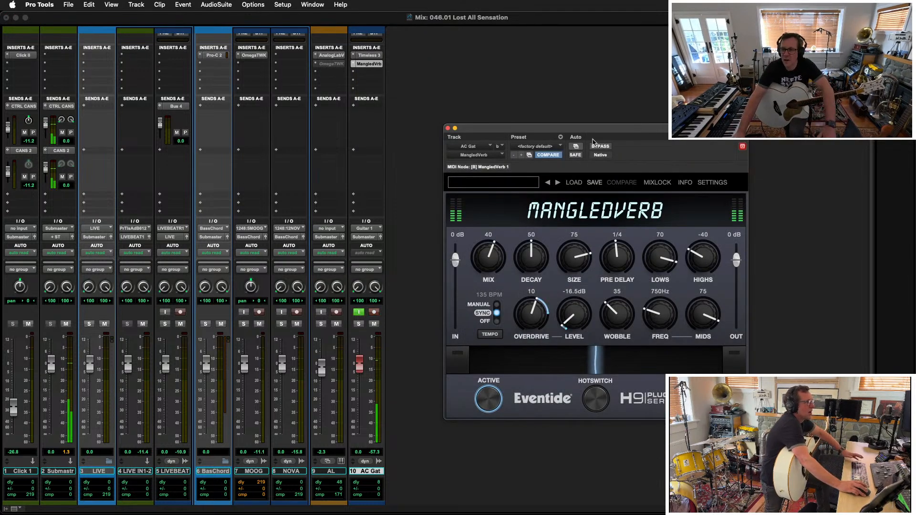
drag(593, 131, 556, 132)
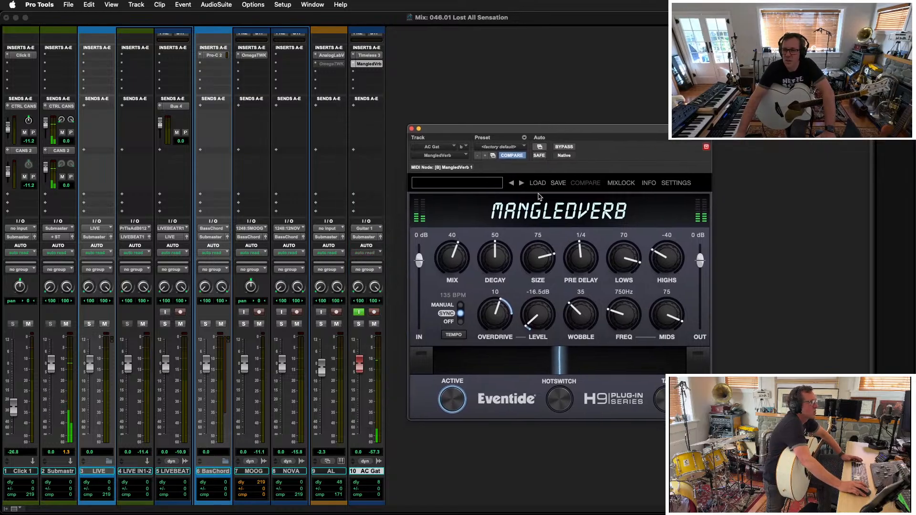
Load the Diffused Chorus bM modulation preset in the AC Gat track's Timeless 3 and close the plug-in window
click(370, 56)
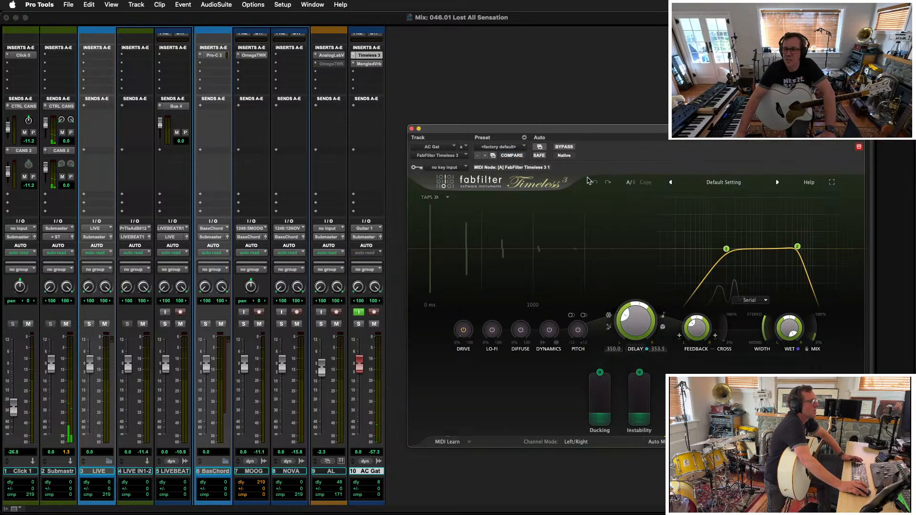
click(744, 184)
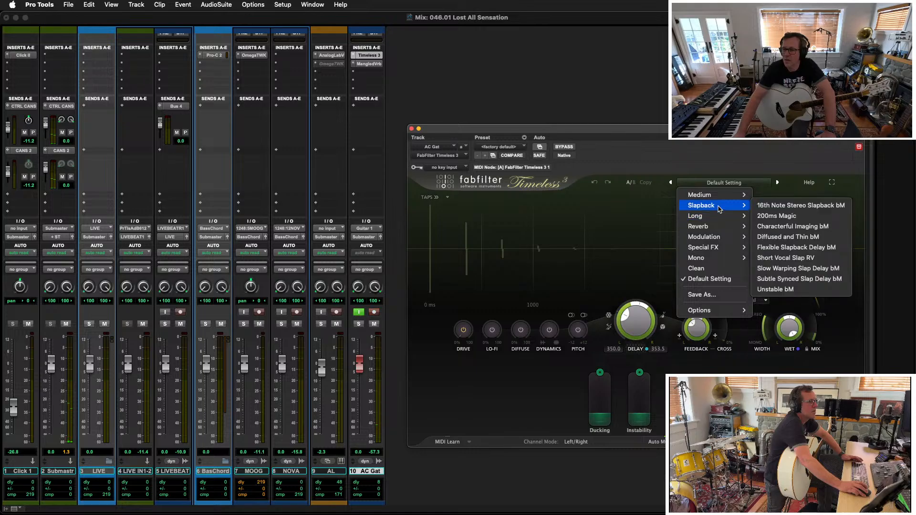
mouse_move(727, 240)
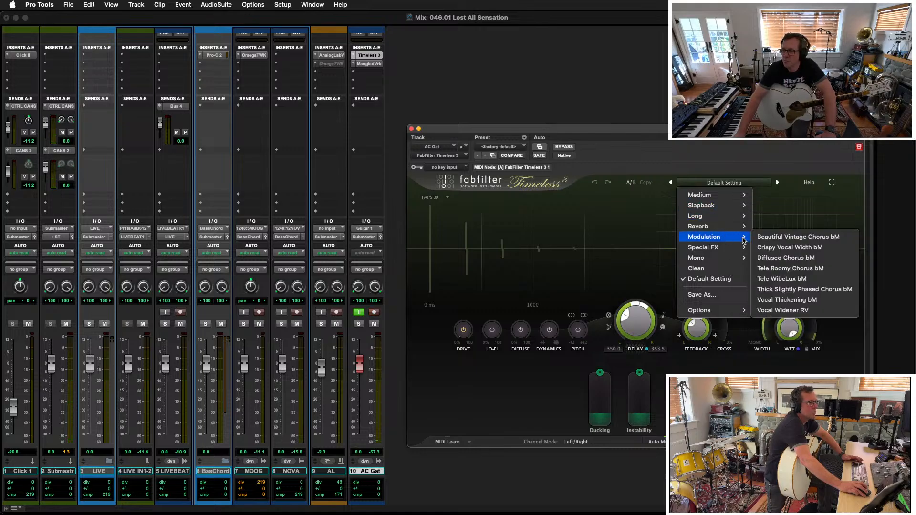
click(786, 257)
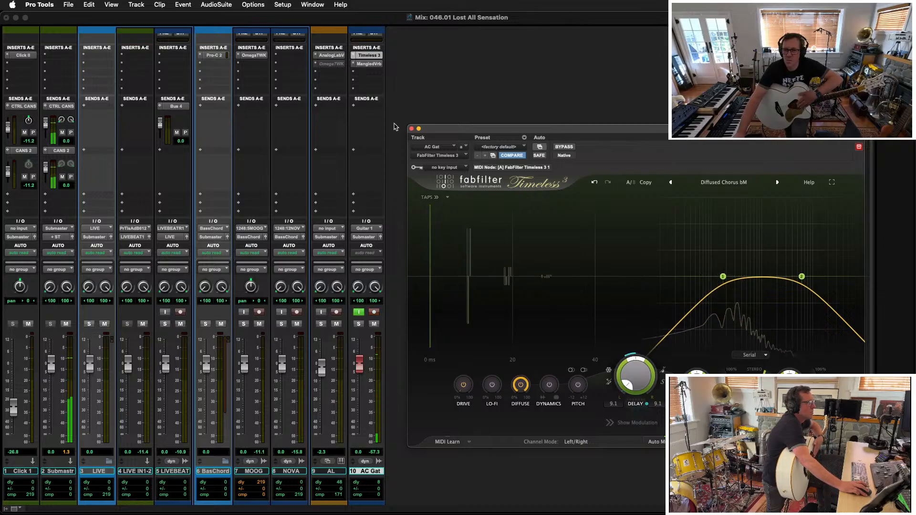
click(411, 129)
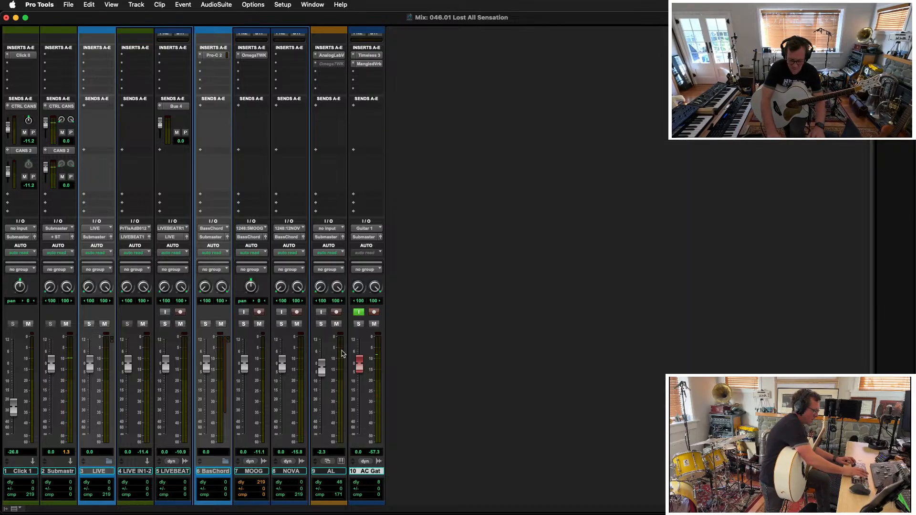
key(super+equal)
key(super+space)
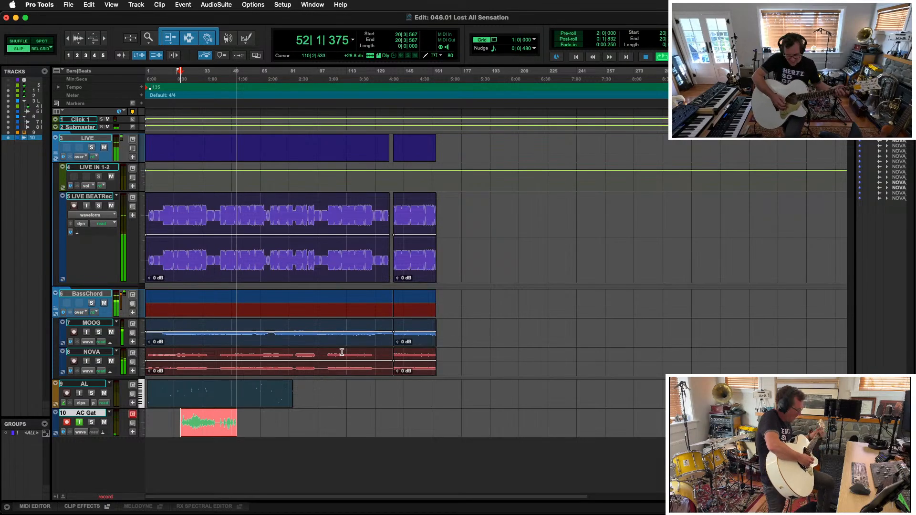
key(super+period)
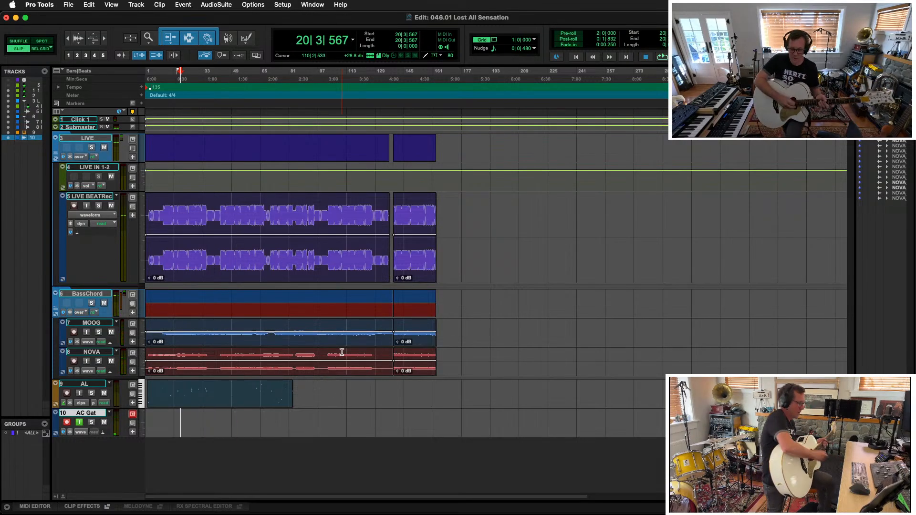
key(super+space)
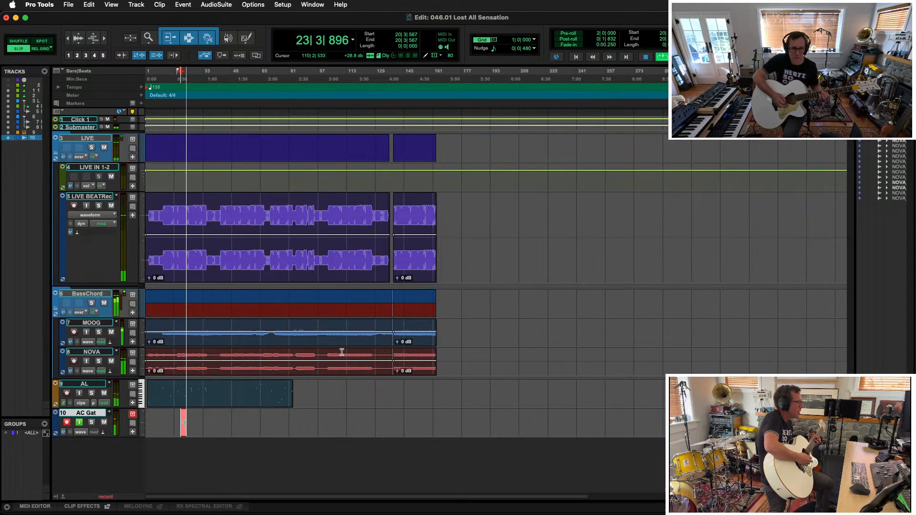
key(super+period)
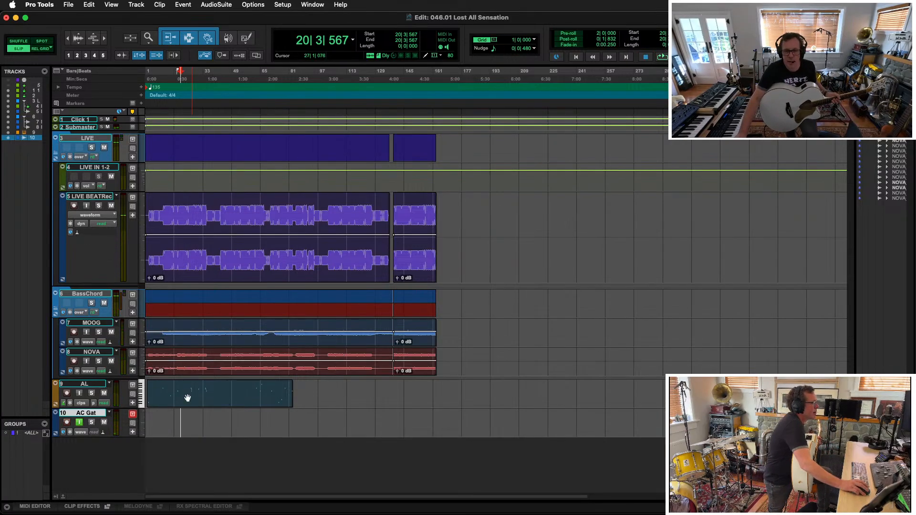
Record an acoustic guitar take on the AC Gat track from about bar 40 to bar 84, discarding one attempt along the way
click(216, 385)
key(super+space)
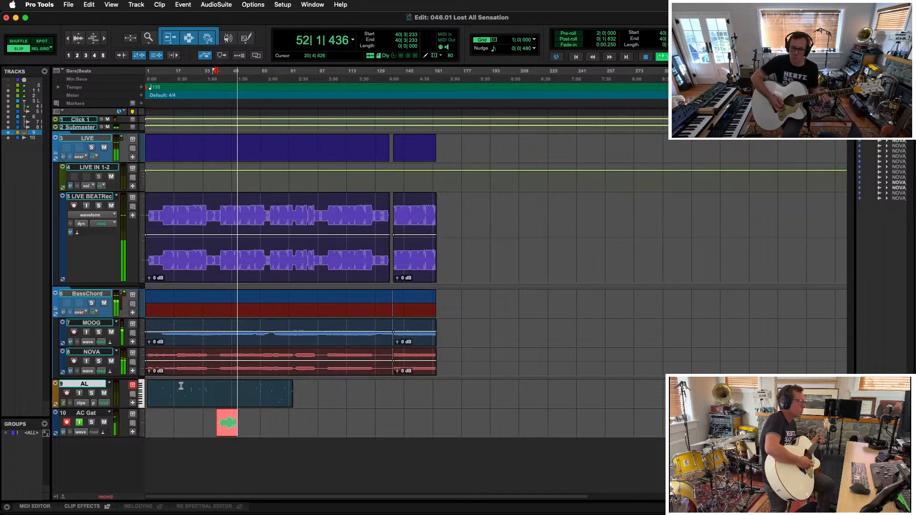
key(super+period)
key(super+space)
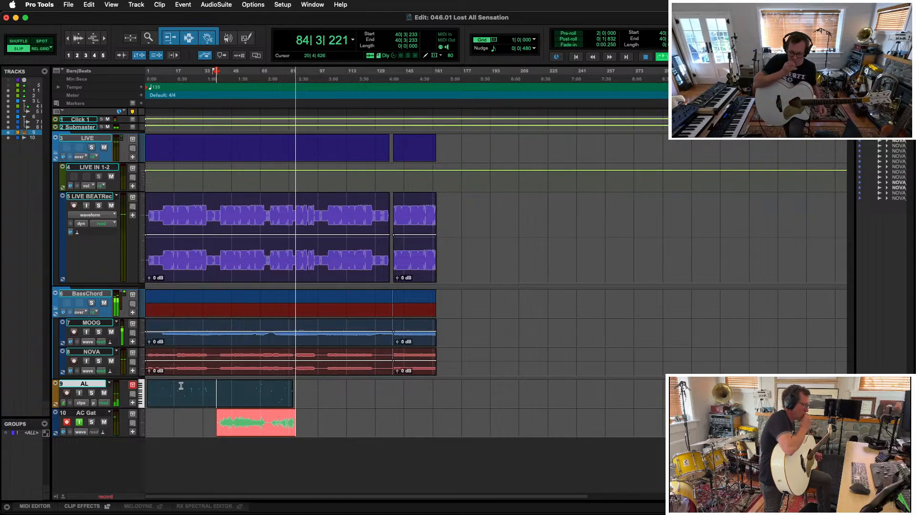
key(space)
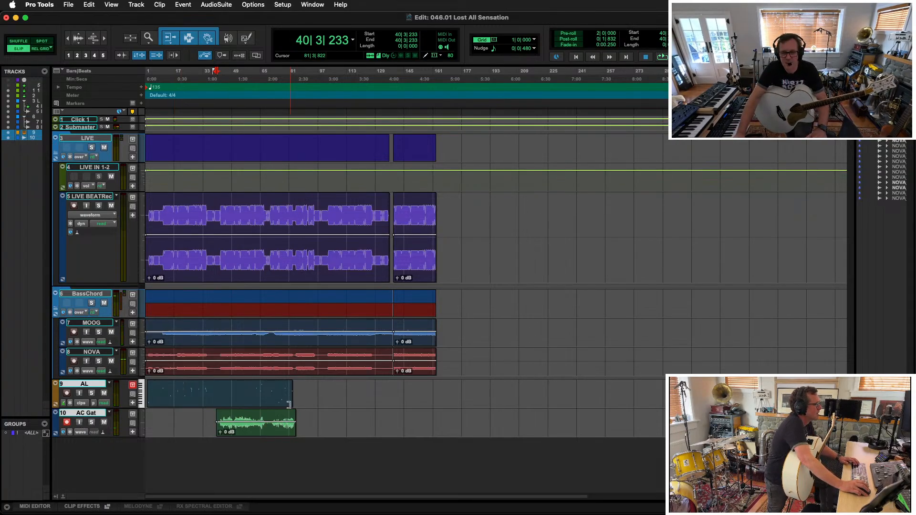
Trim the end of the new AC Gat clip back to about bar 72 and play the guitar take from its start
click(273, 416)
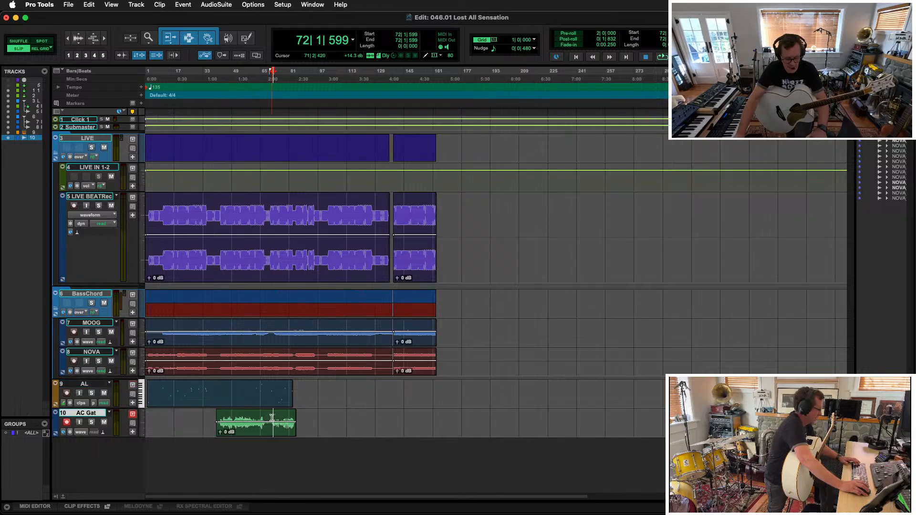
key(s)
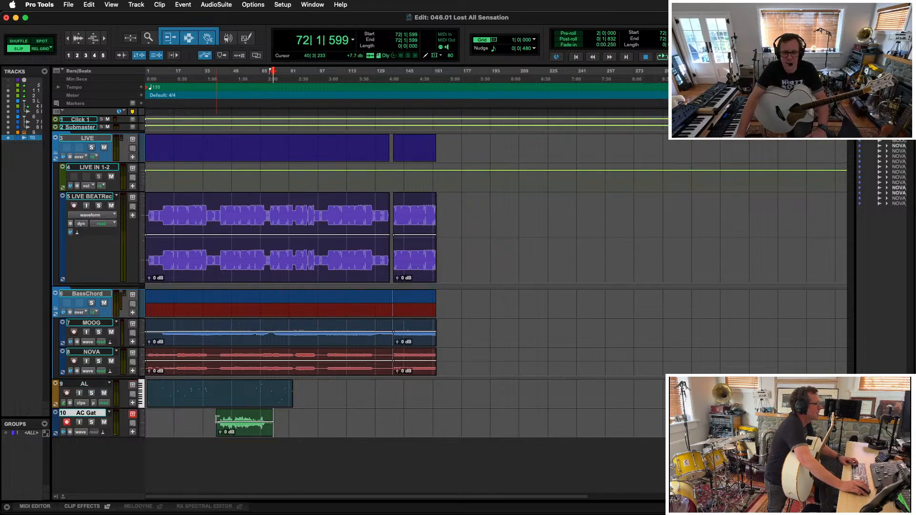
key(space)
key(space)
key(Tab)
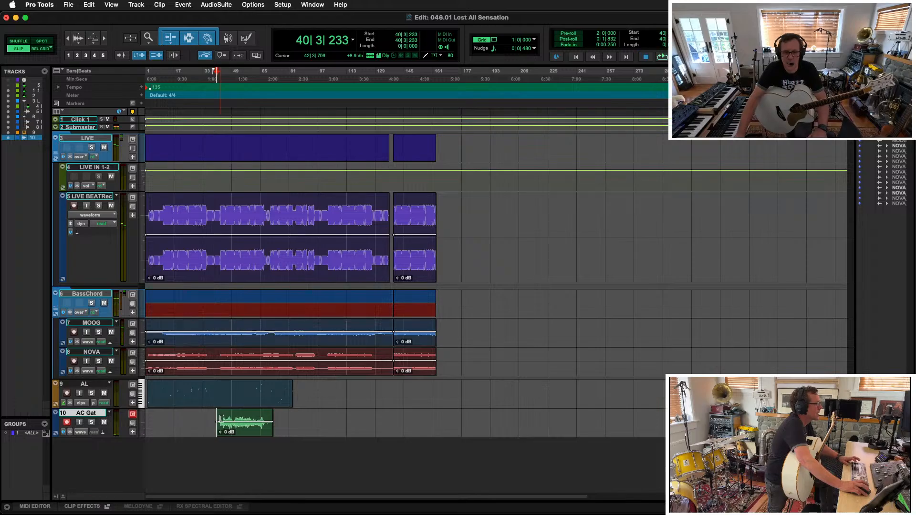
key(space)
key(t)
key(t)
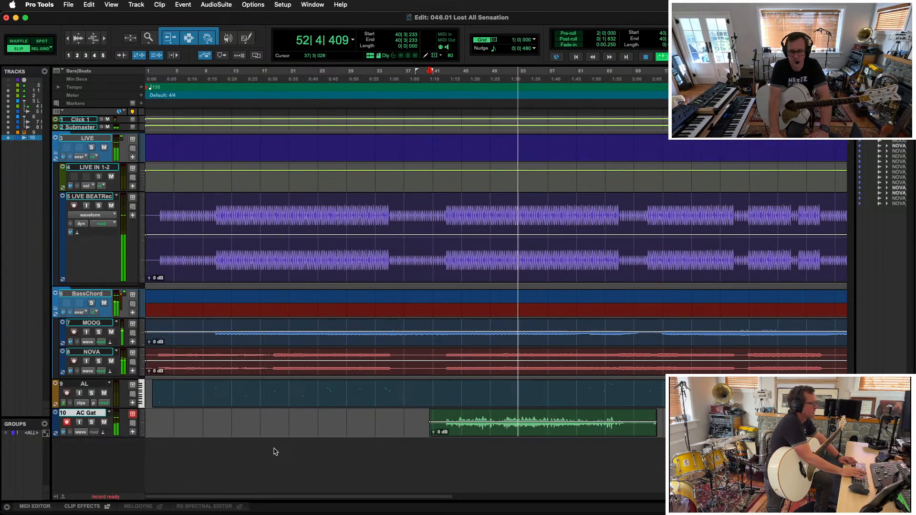
Shift the AC Gat track's Timeless 3 and MangledVerb down one insert slot and insert FabFilter Pro-Q 4 in the first slot
key(super+equal)
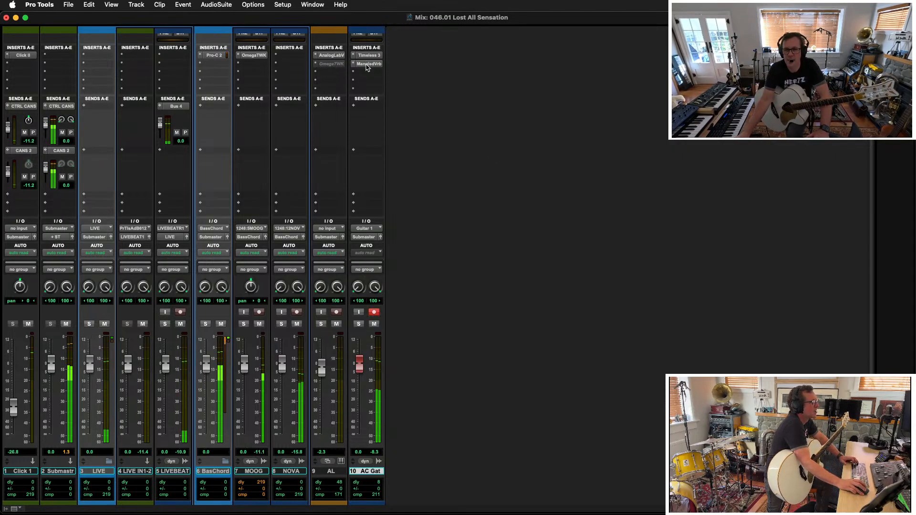
drag(367, 67, 374, 74)
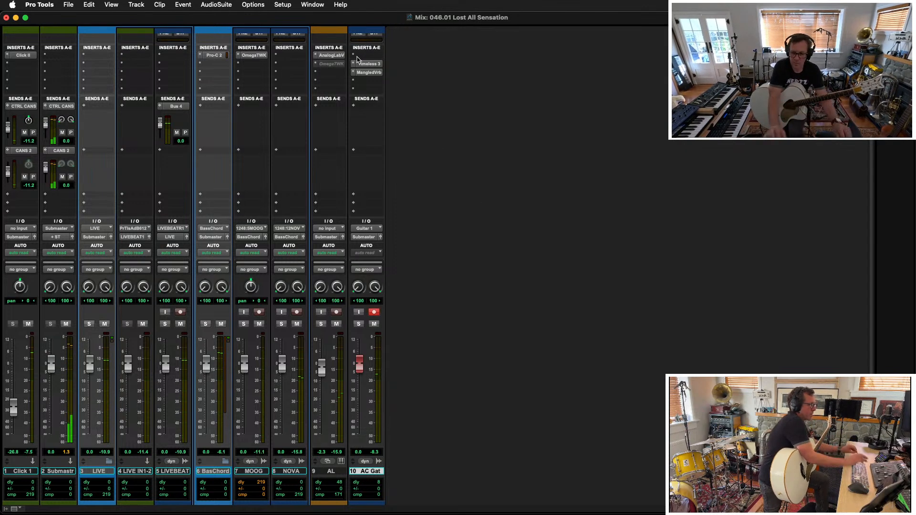
click(353, 55)
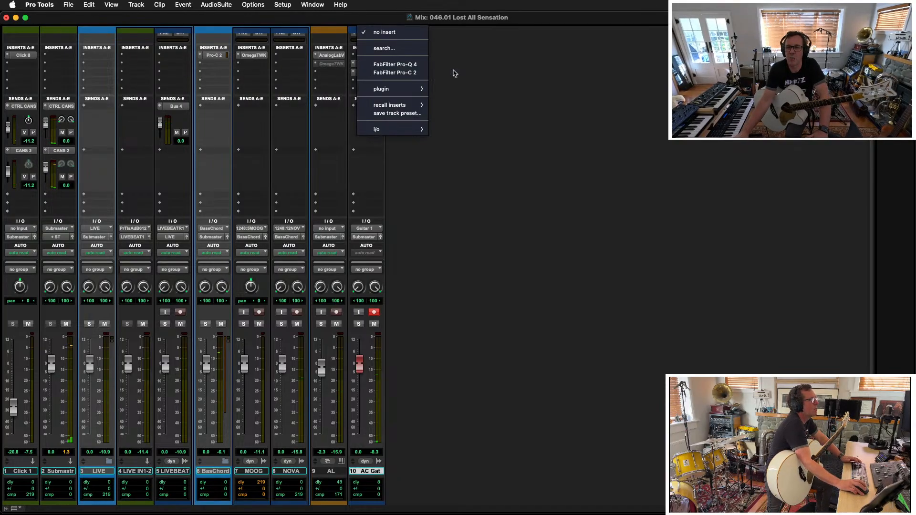
click(402, 66)
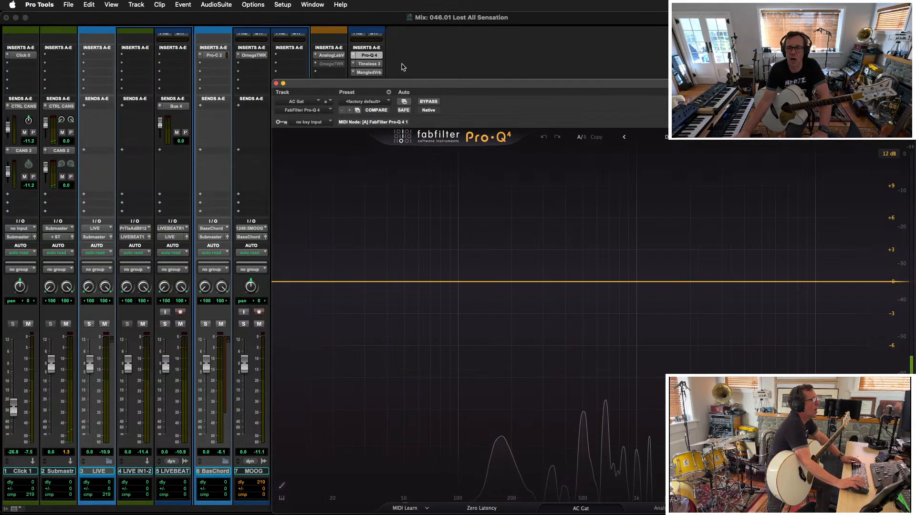
drag(500, 63, 383, 36)
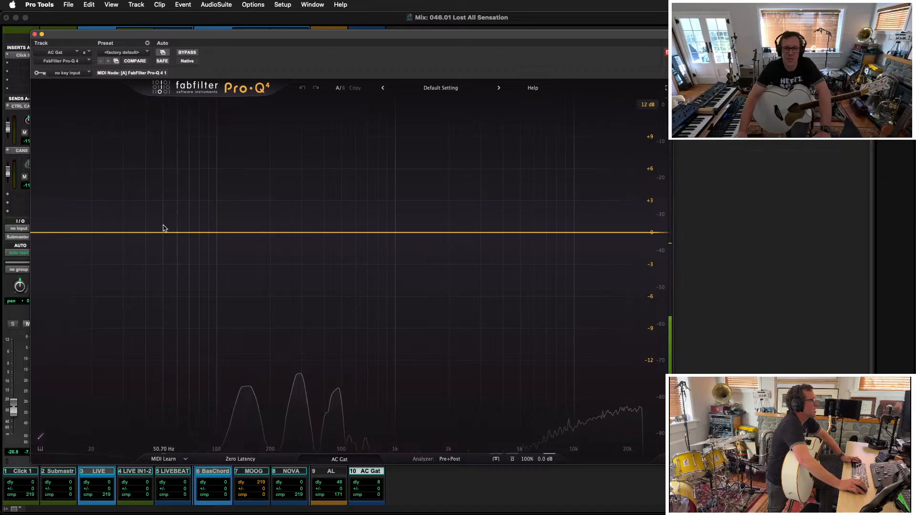
click(41, 438)
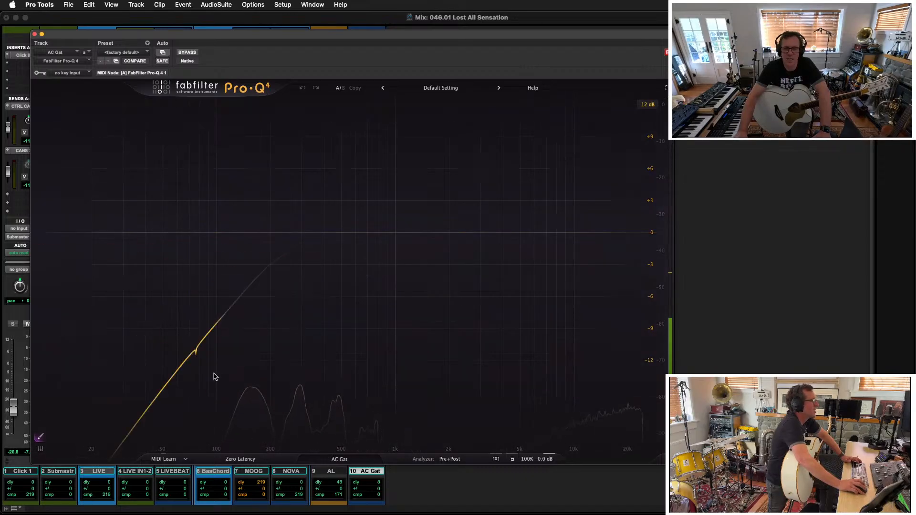
drag(292, 244, 292, 264)
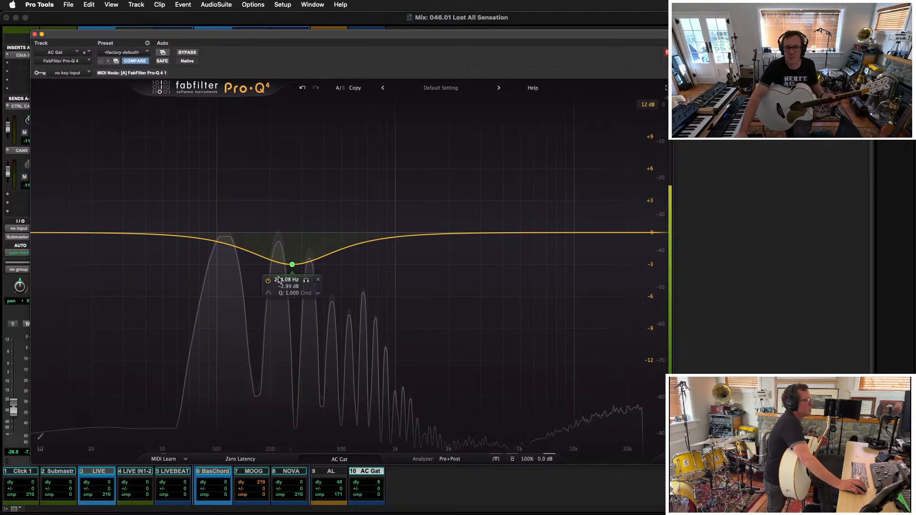
drag(292, 265, 243, 286)
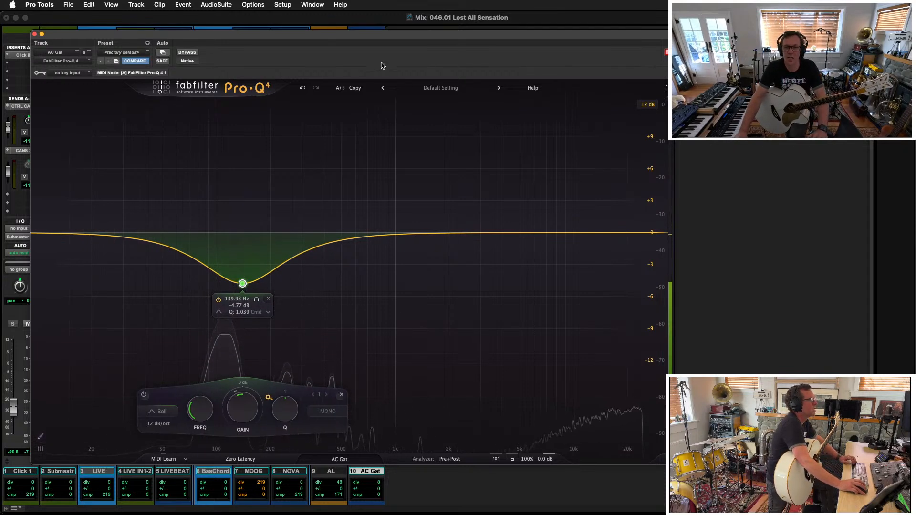
click(303, 88)
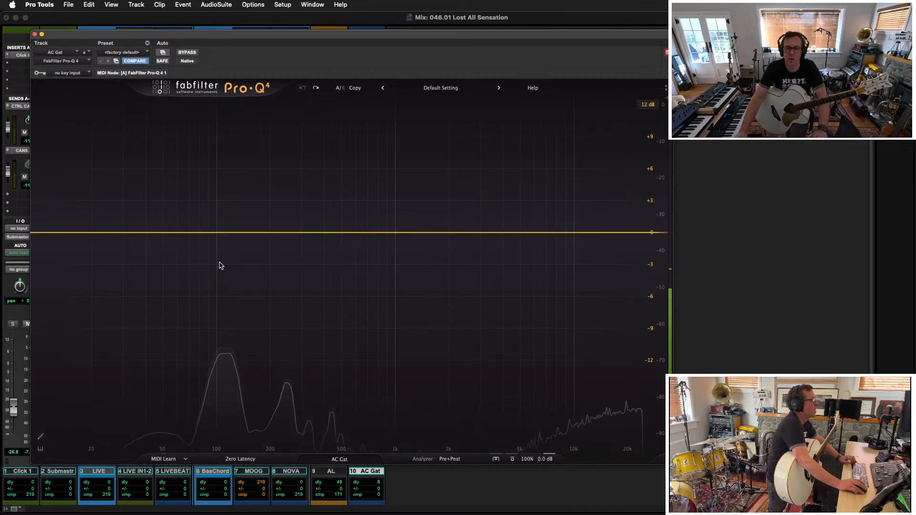
Add a dynamic bell cut of about 4 dB just above 100 Hz in the AC Gat track's Pro-Q 4 and close the plug-in window
drag(225, 232, 225, 278)
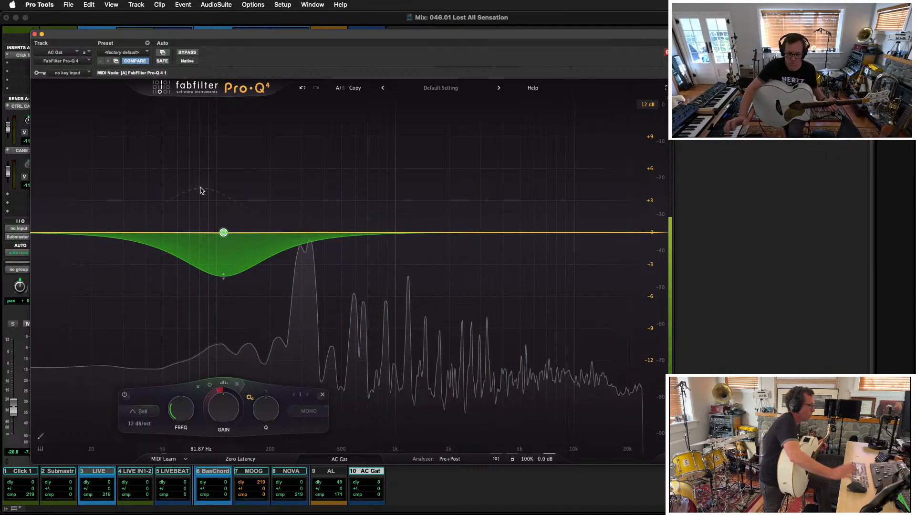
click(34, 35)
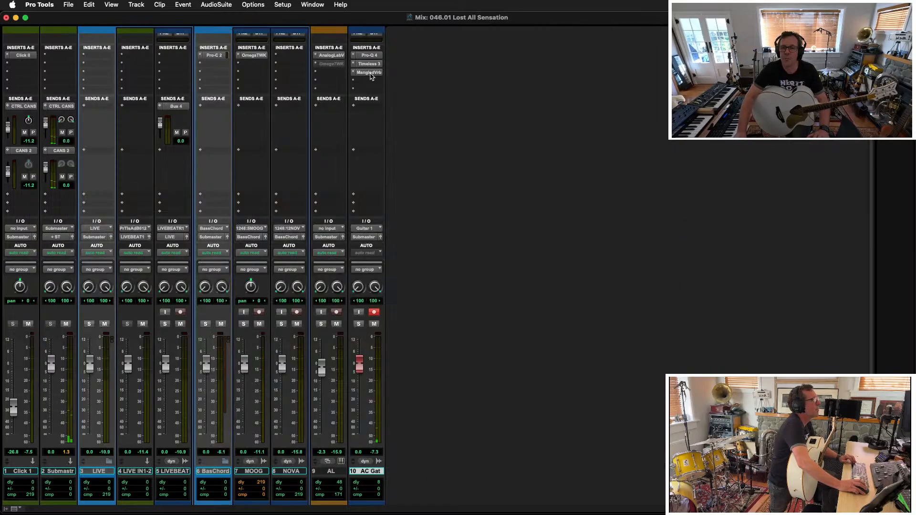
Reduce the Diffuse amount and set Drive to 10% in the AC Gat track's Timeless 3, then close the plug-in window
click(368, 64)
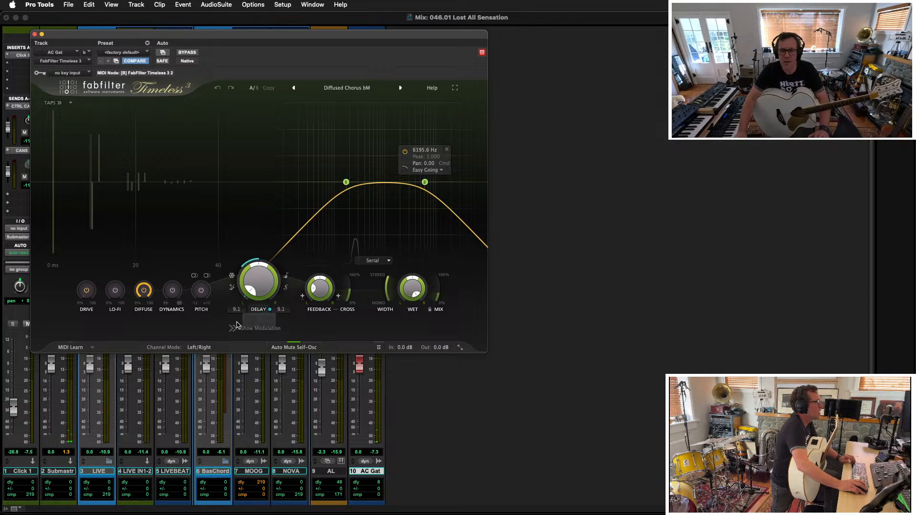
mouse_move(247, 290)
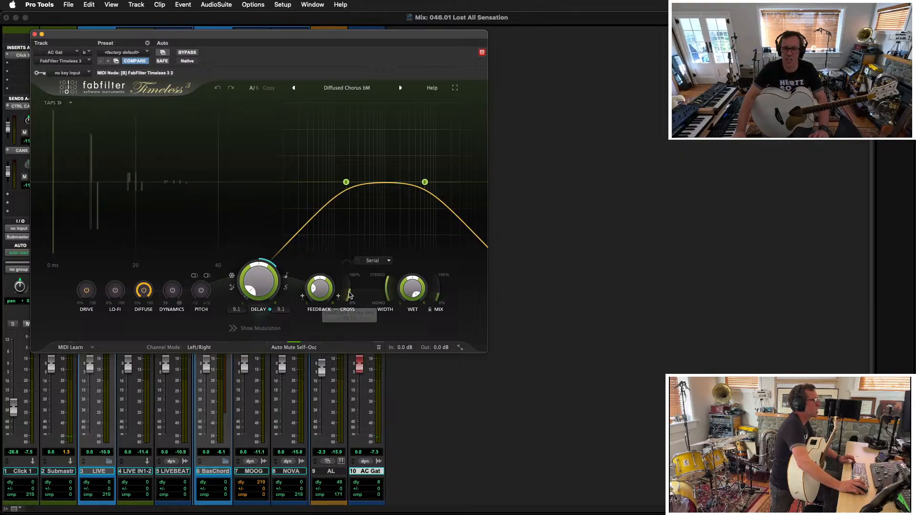
mouse_move(272, 281)
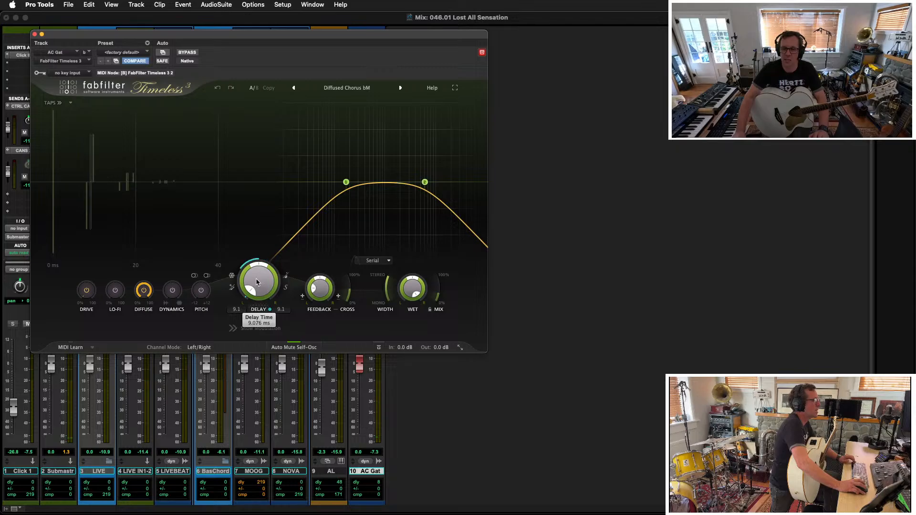
mouse_move(414, 292)
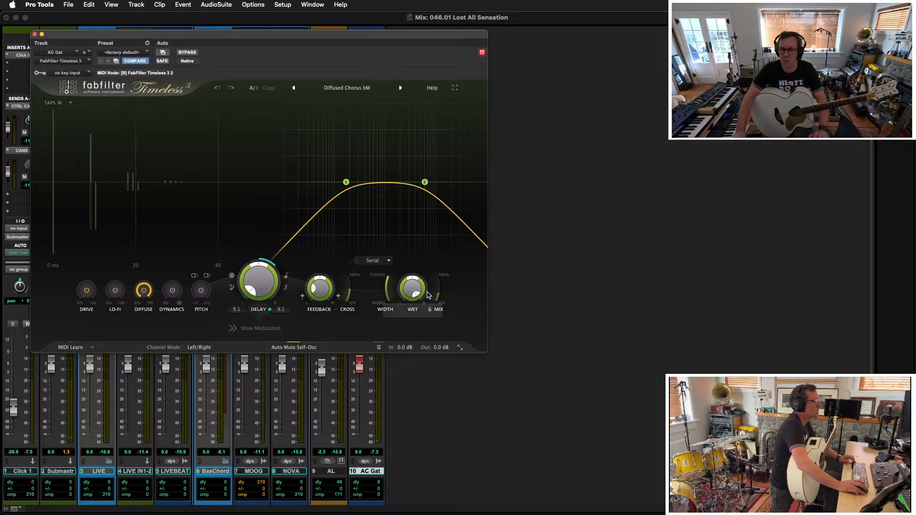
mouse_move(318, 289)
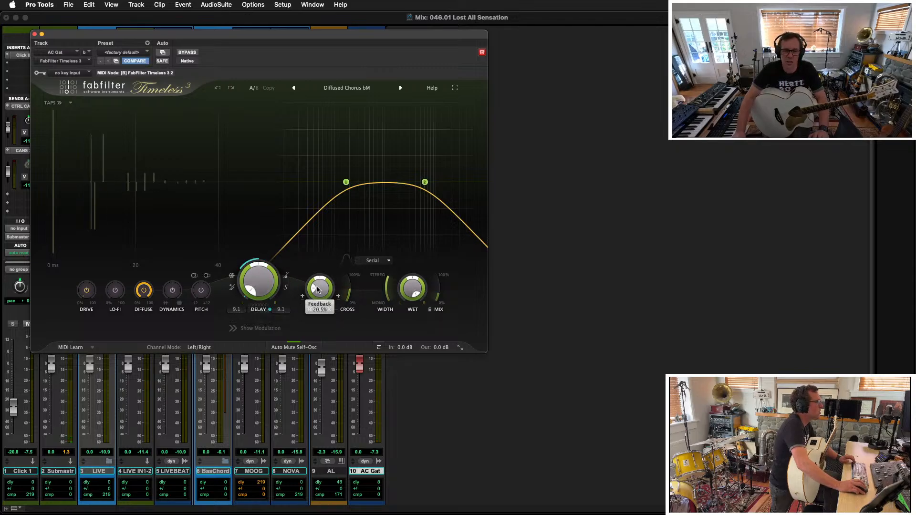
mouse_move(142, 289)
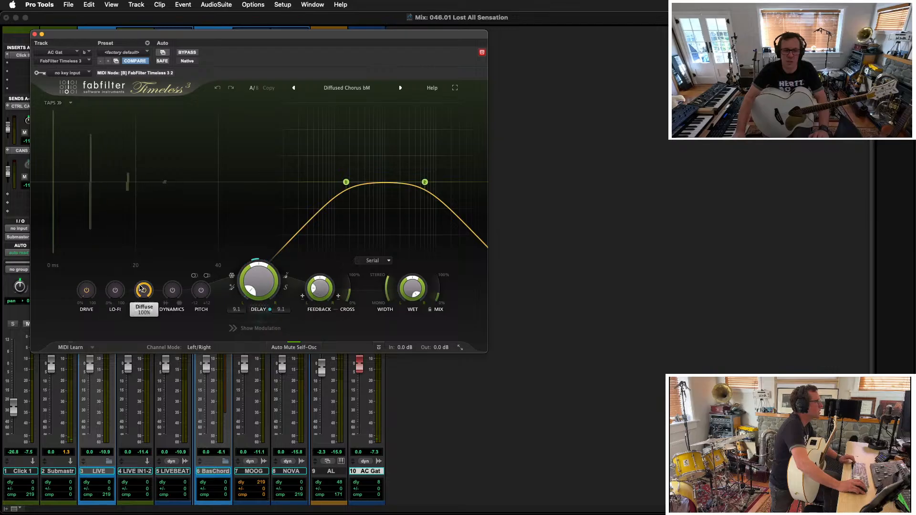
drag(133, 335, 133, 334)
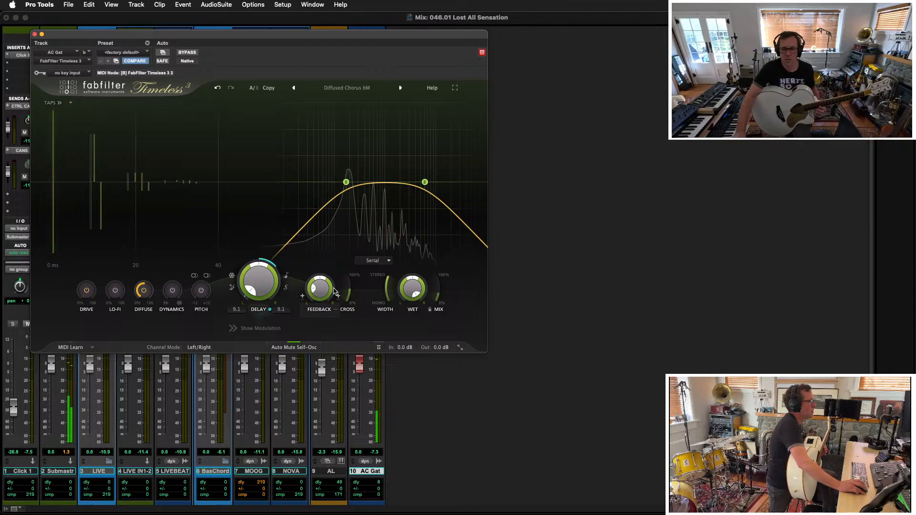
mouse_move(314, 293)
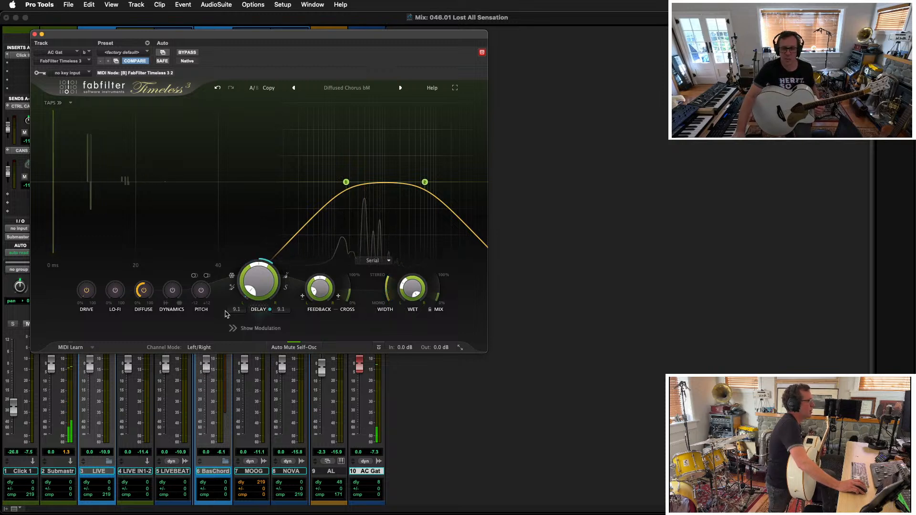
mouse_move(82, 293)
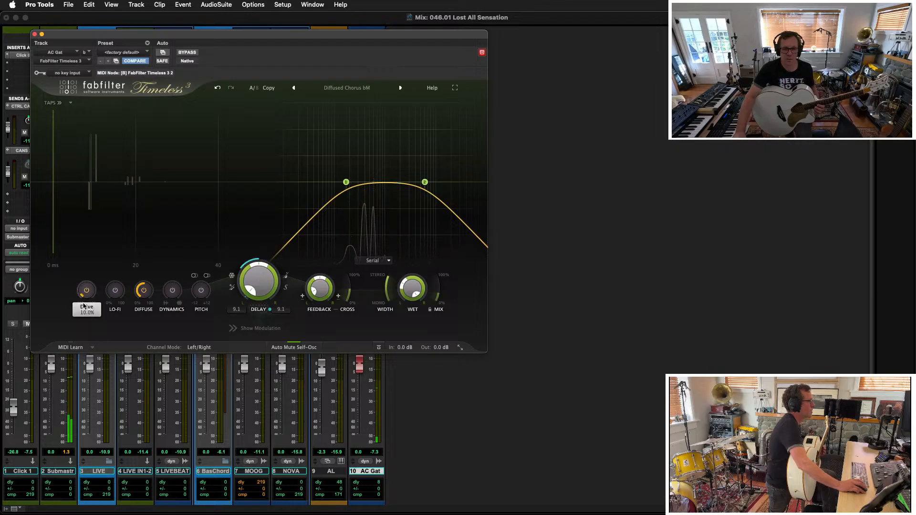
scroll(78, 296, down, 2)
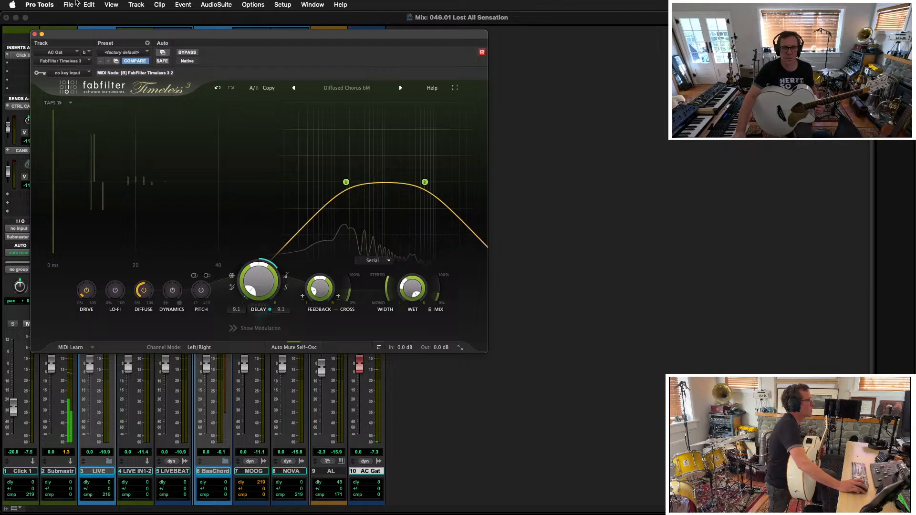
click(34, 34)
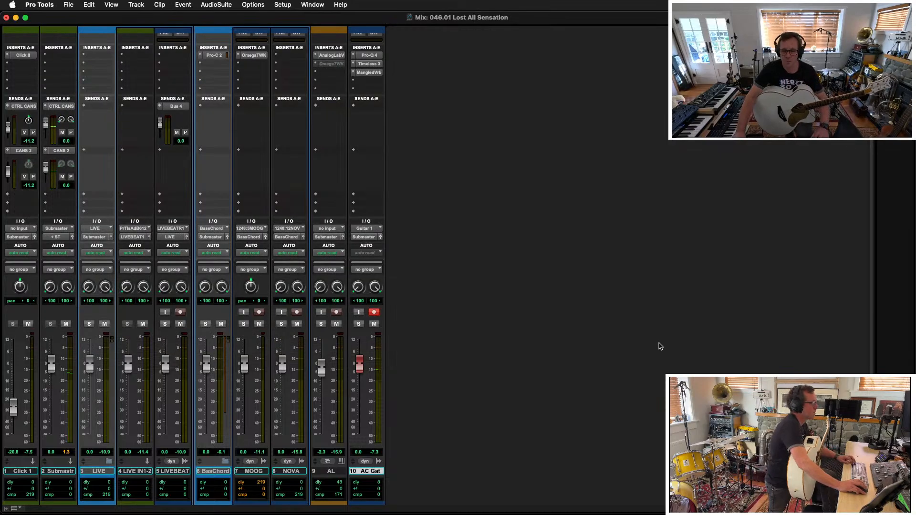
Trim the end of the AC Gat clip back to about bar 70 and play the guitar take from its start
key(super+equal)
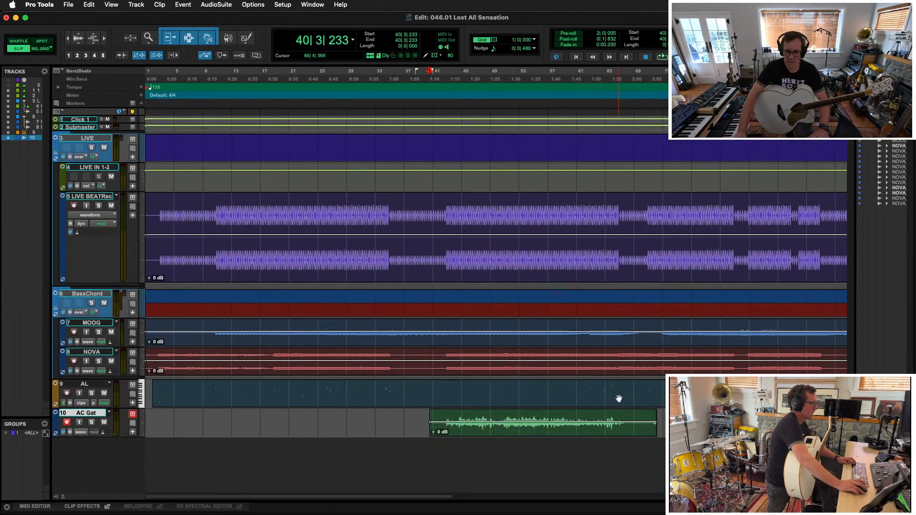
key(super+bracketleft)
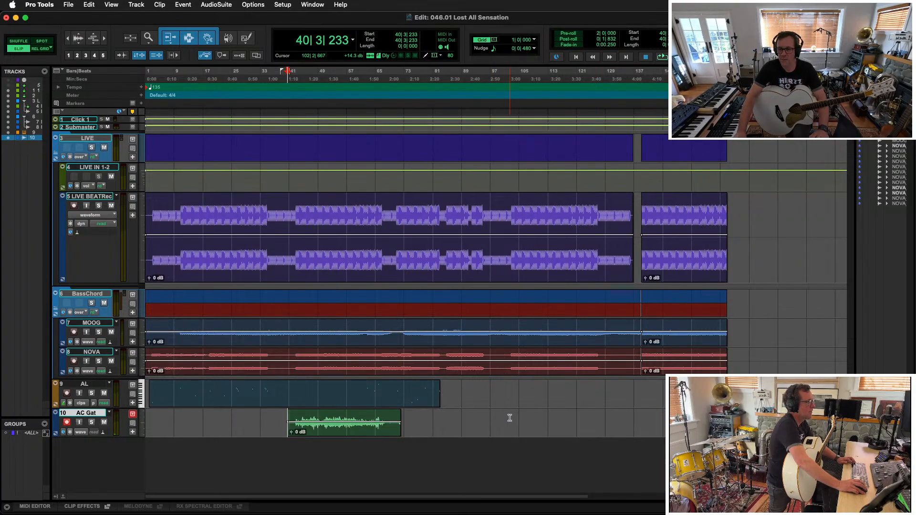
click(396, 426)
key(space)
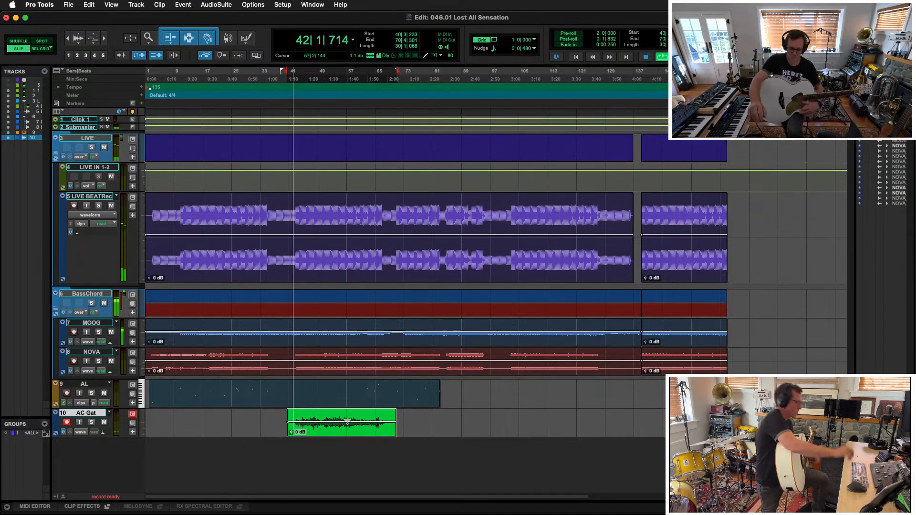
Mute the Click 1 track, stop playback and clear the existing guitar take from the AC Gat track
key(super+equal)
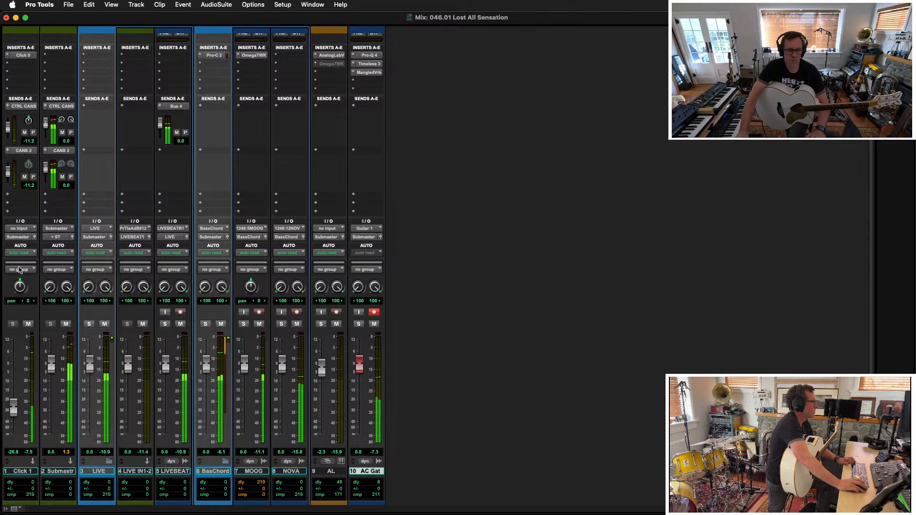
click(28, 324)
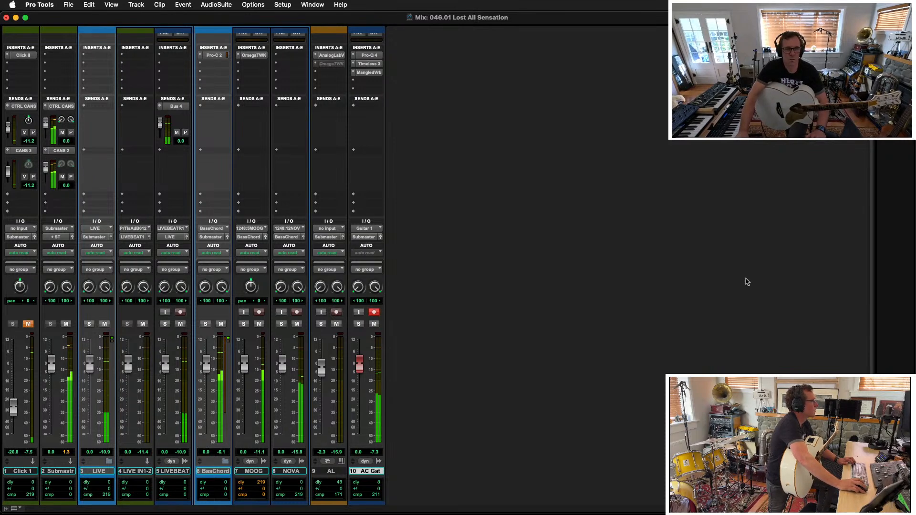
key(super+equal)
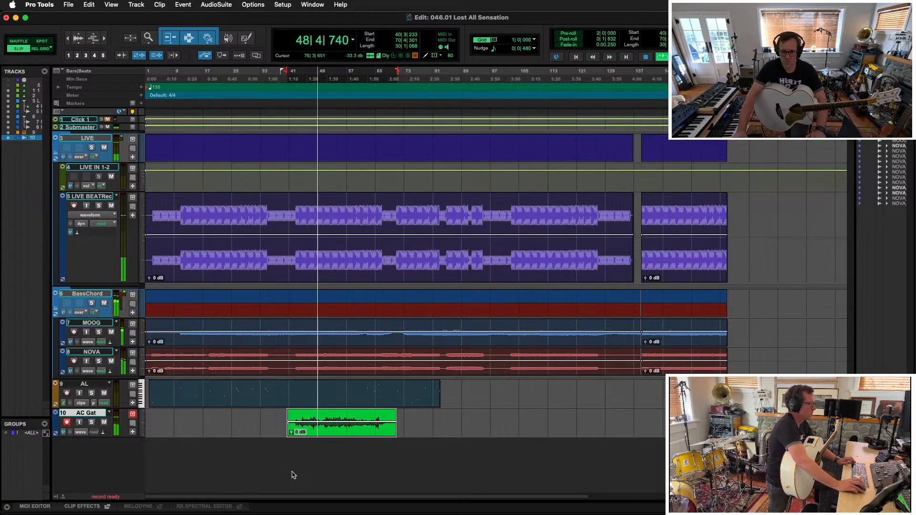
key(space)
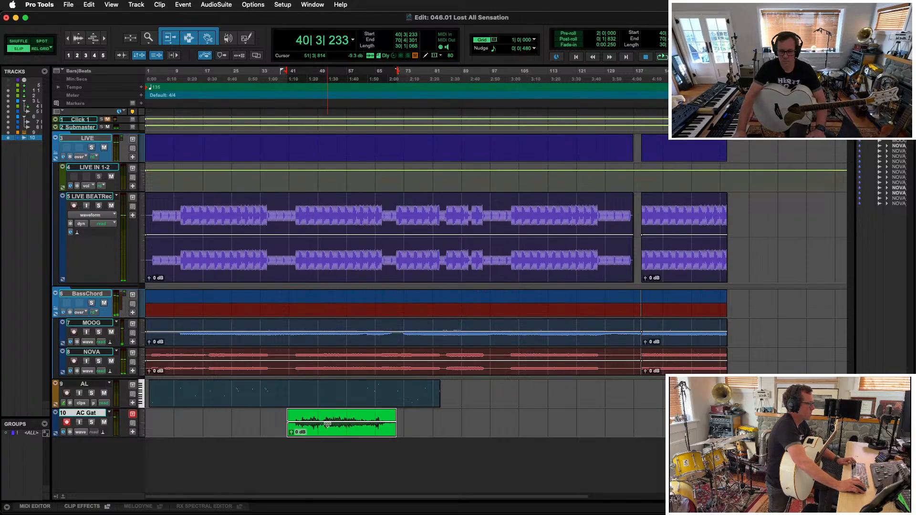
key(super+z)
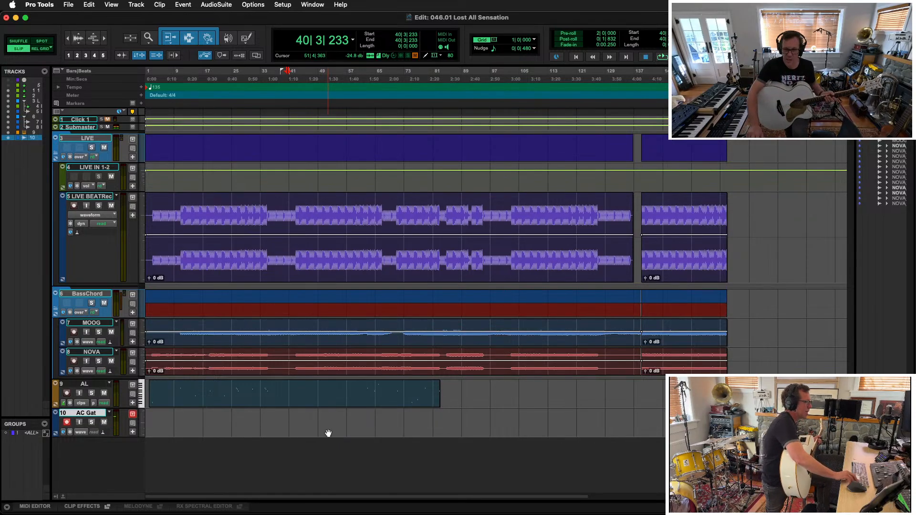
key(super+space)
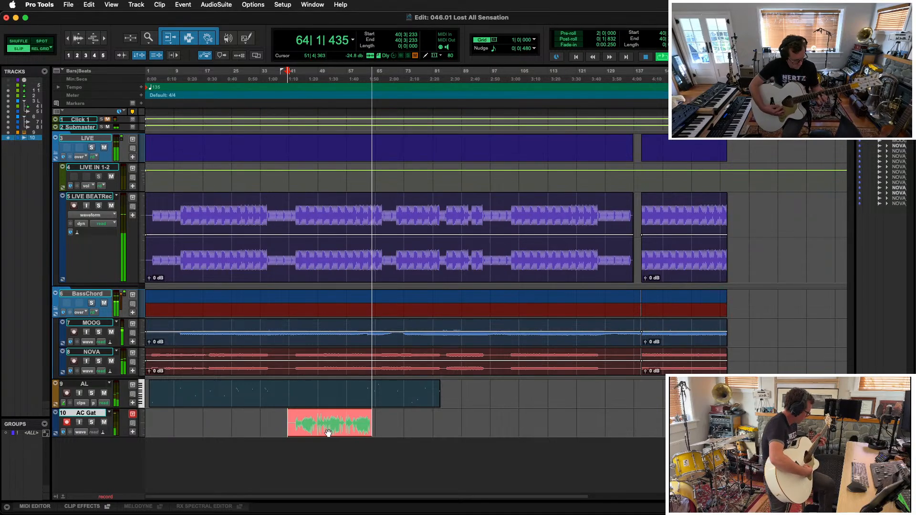
key(super+period)
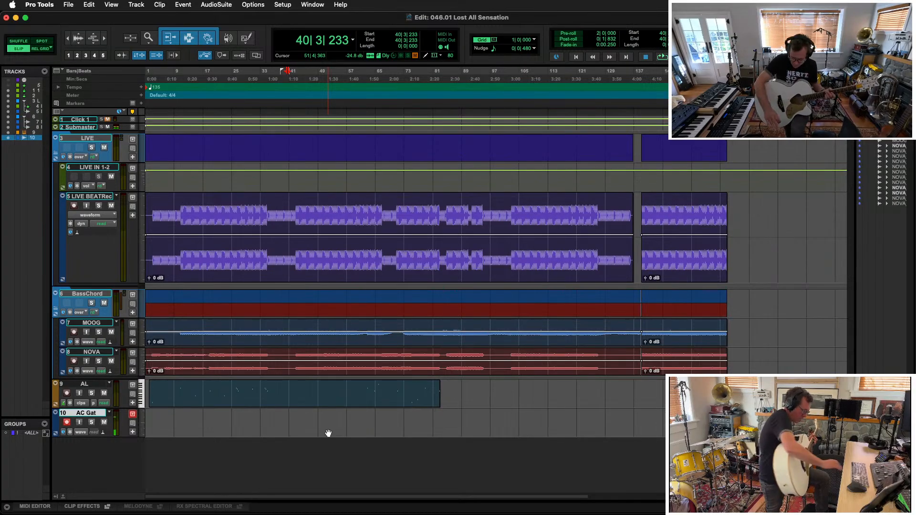
key(super+space)
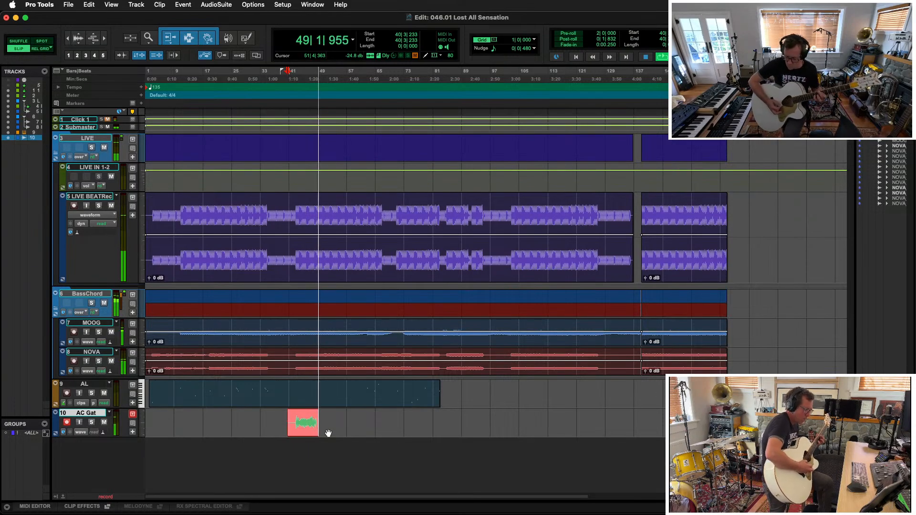
key(super+period)
key(shift+r)
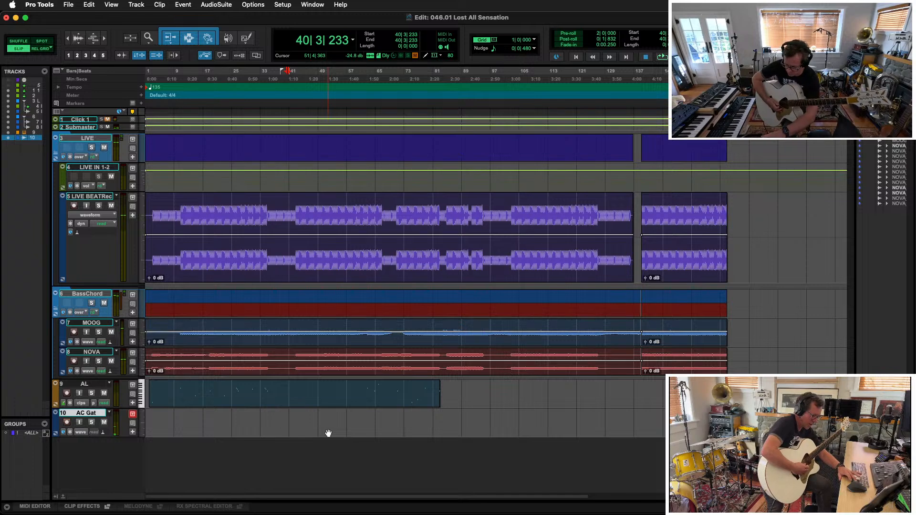
key(super+space)
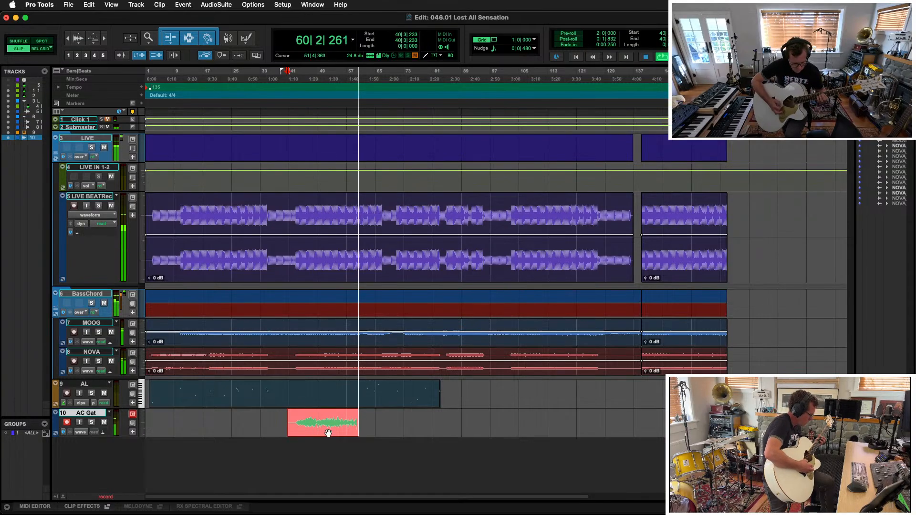
key(super+period)
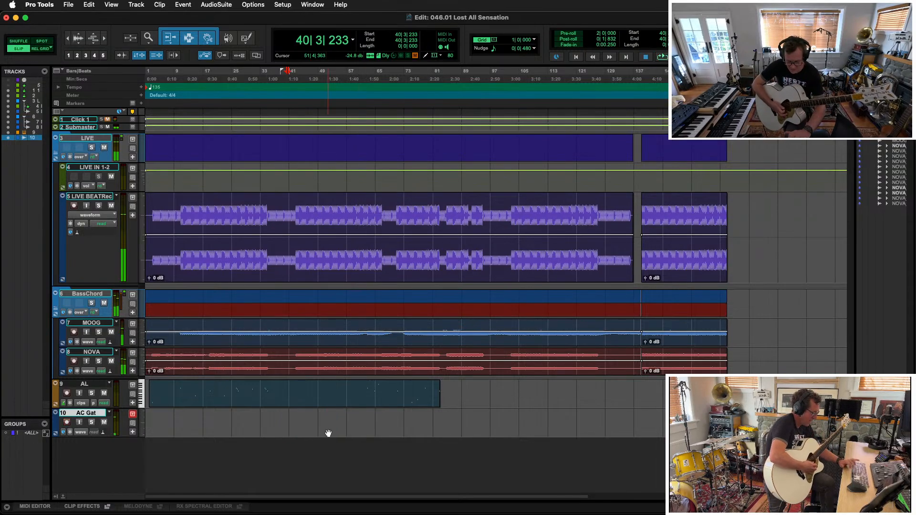
Record a new guitar take on the AC Gat track from bar 40 to about bar 70
key(super+space)
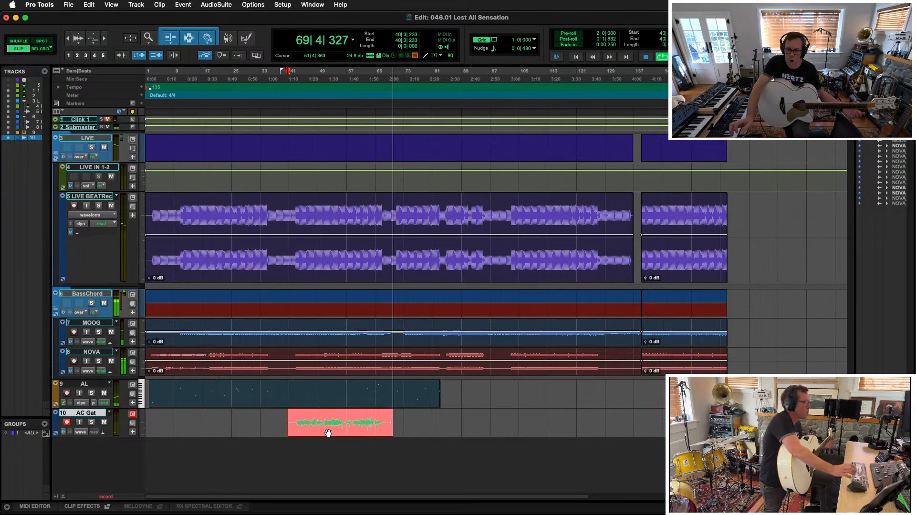
key(space)
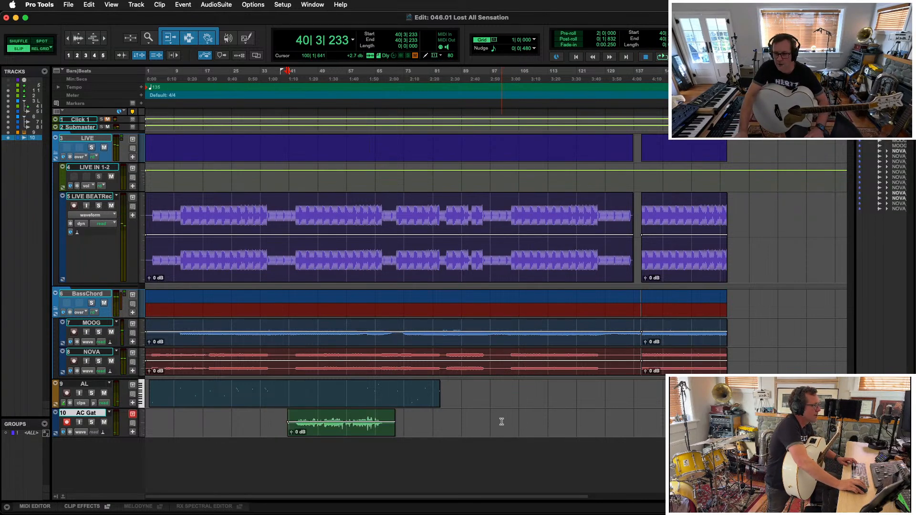
click(508, 415)
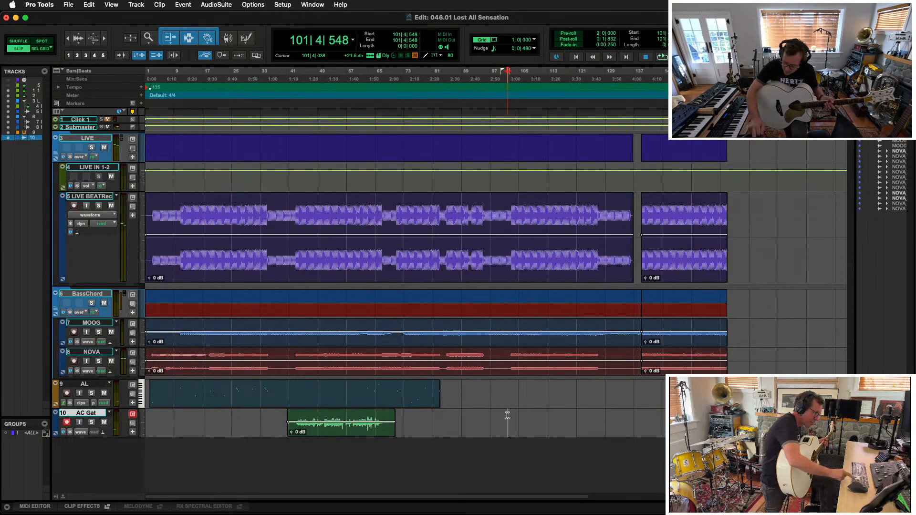
key(super+space)
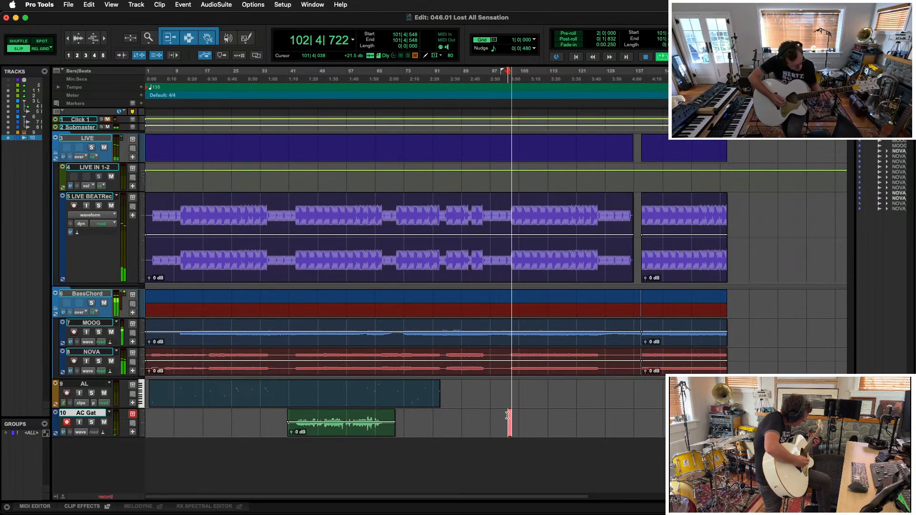
key(super+period)
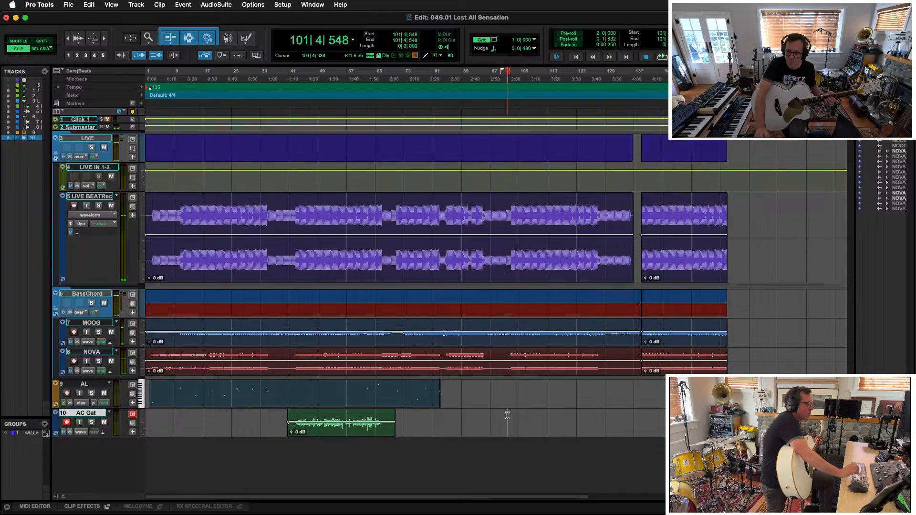
Switch editing to Grid mode and record a second guitar part on AC Gat from bar 100 to about bar 168
click(38, 49)
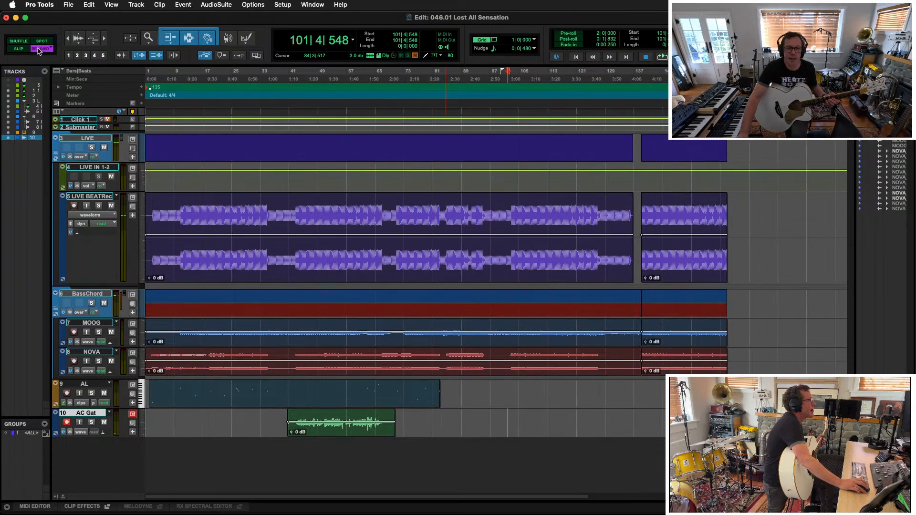
click(494, 414)
key(space)
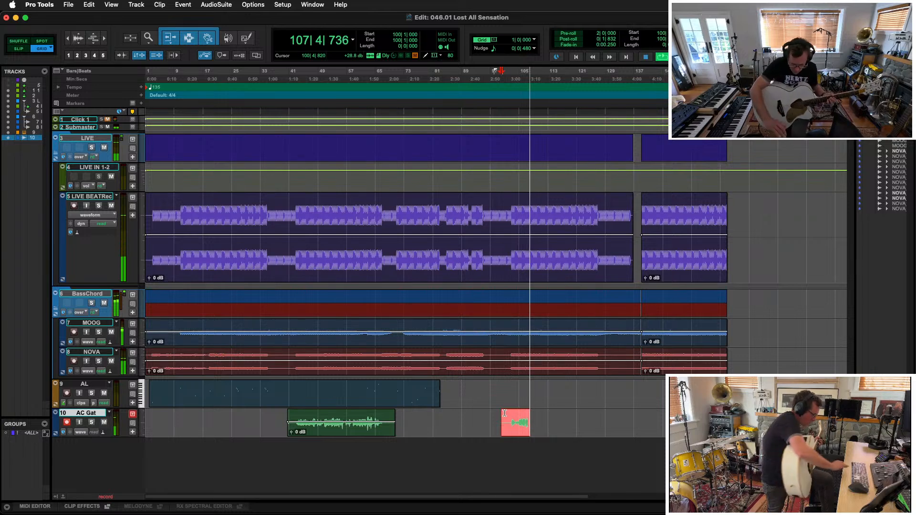
key(super+period)
key(super+space)
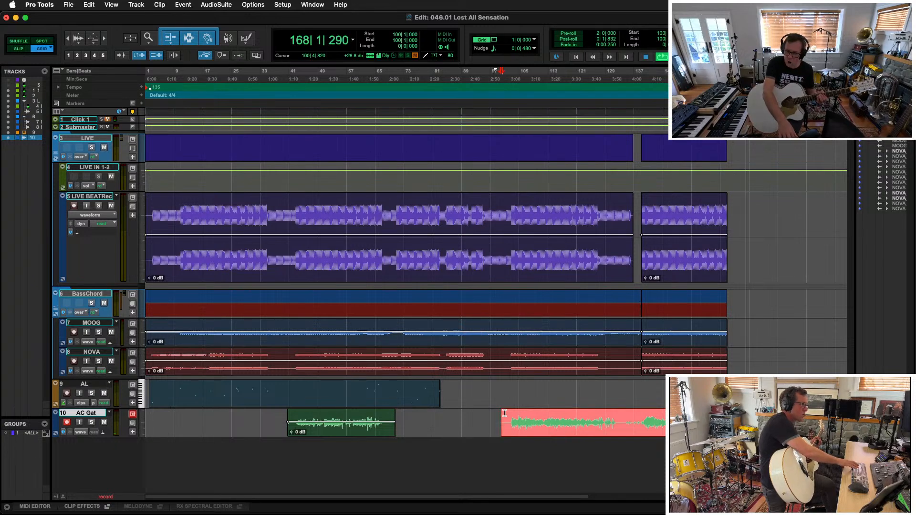
key(space)
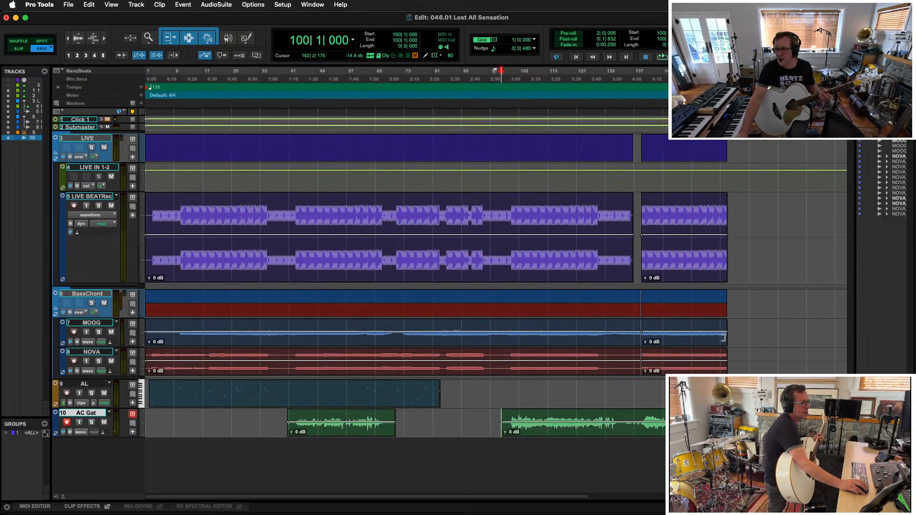
Extend the ends of the last MOOG and NOVA clips to about bar 180
drag(723, 338, 903, 350)
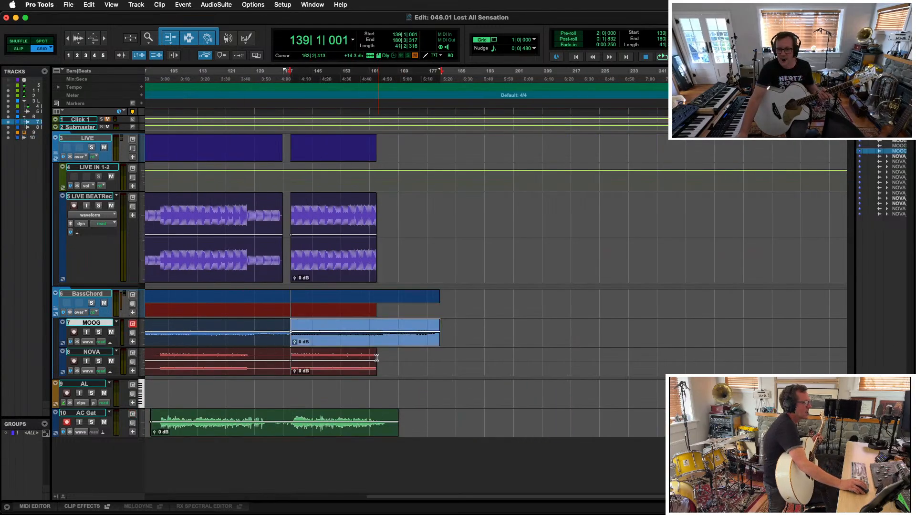
drag(374, 358, 439, 358)
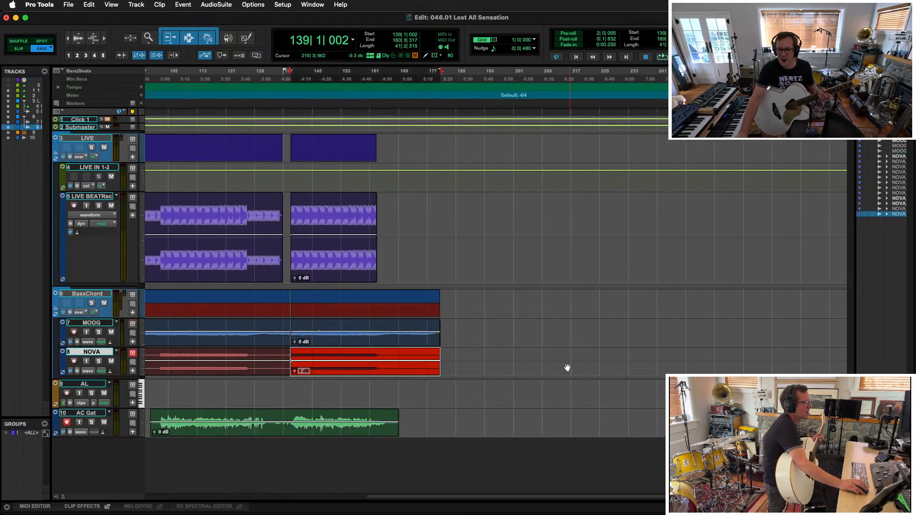
Play the ending from bar 160 and extend the last LIVE BEATRec clip's end to bar 167
click(365, 326)
key(space)
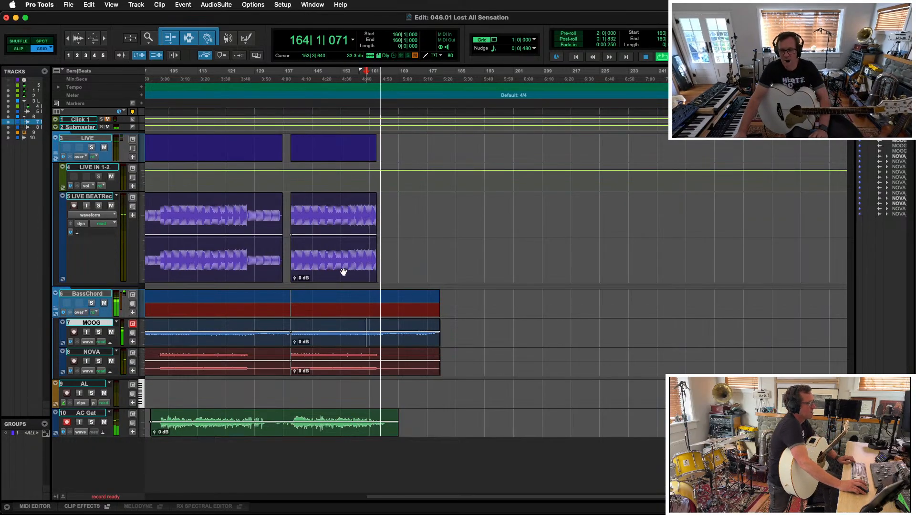
key(t)
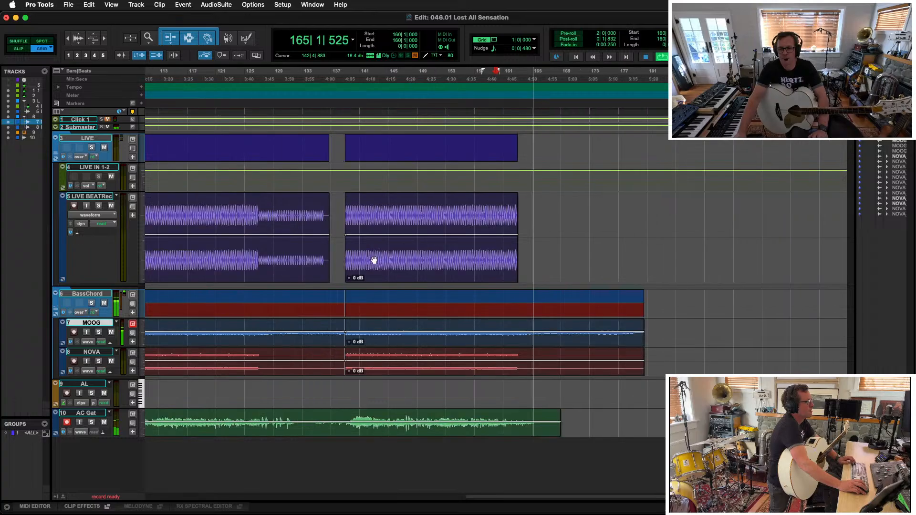
key(t)
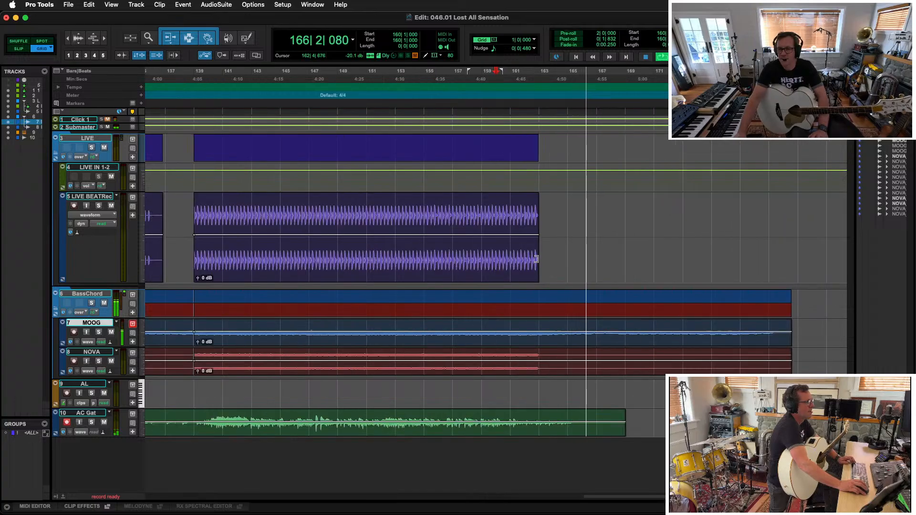
drag(537, 259, 589, 281)
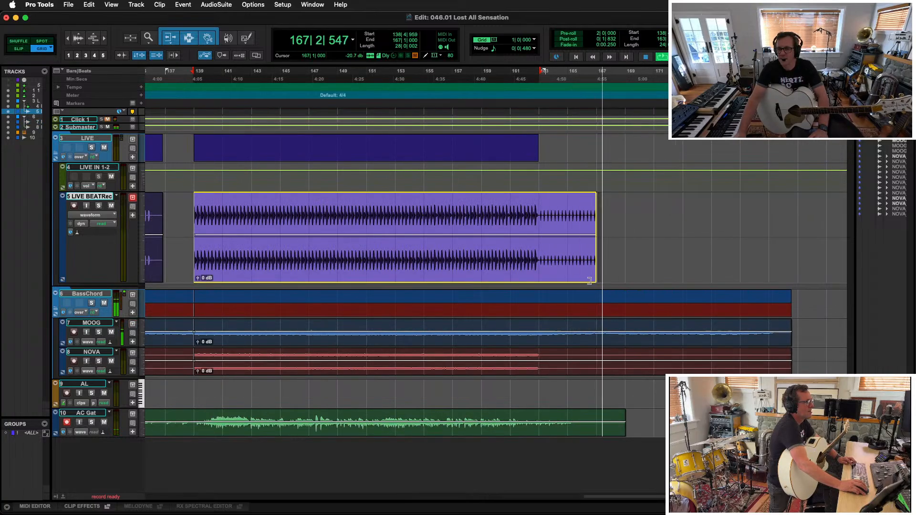
Fade out the last LIVE BEATRec clip from bar 165 to 167 and bow the fade's standard equal-gain curve upward
click(528, 212)
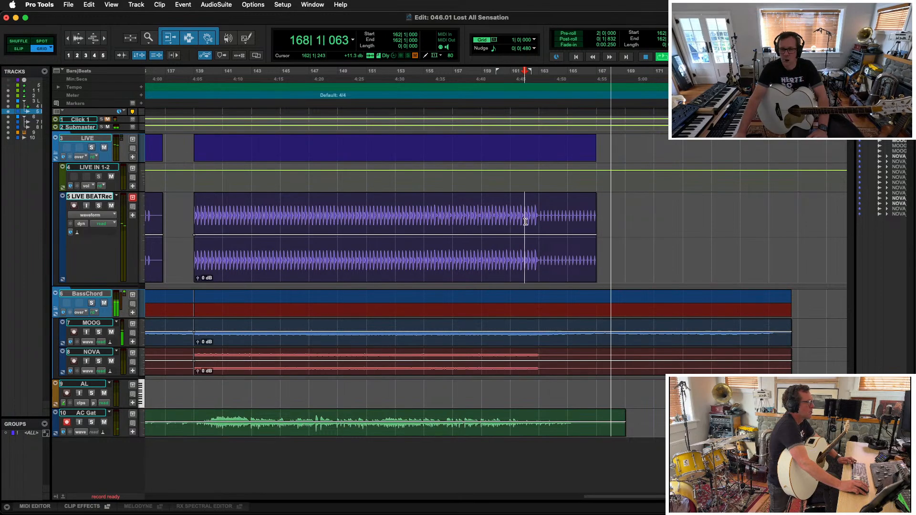
key(super+bracketleft)
key(space)
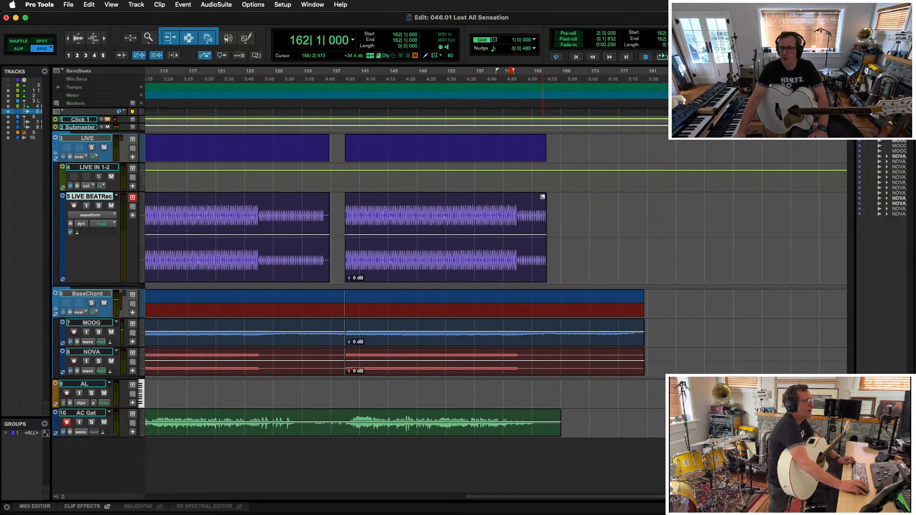
drag(543, 197, 531, 200)
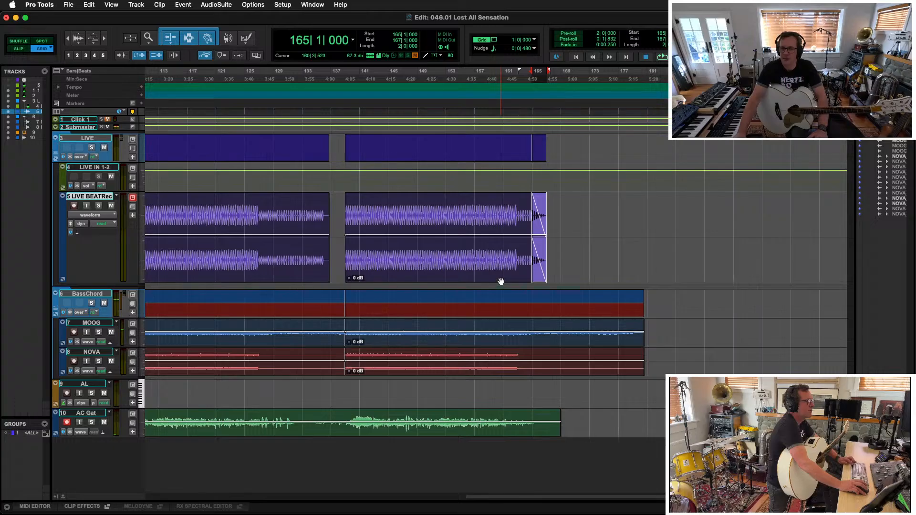
double_click(538, 280)
drag(464, 197, 482, 208)
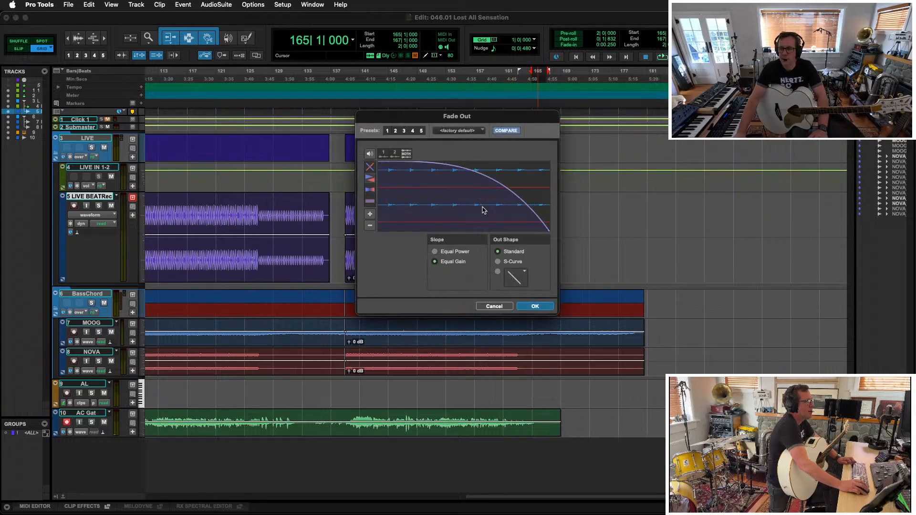
key(Return)
key(r)
key(r)
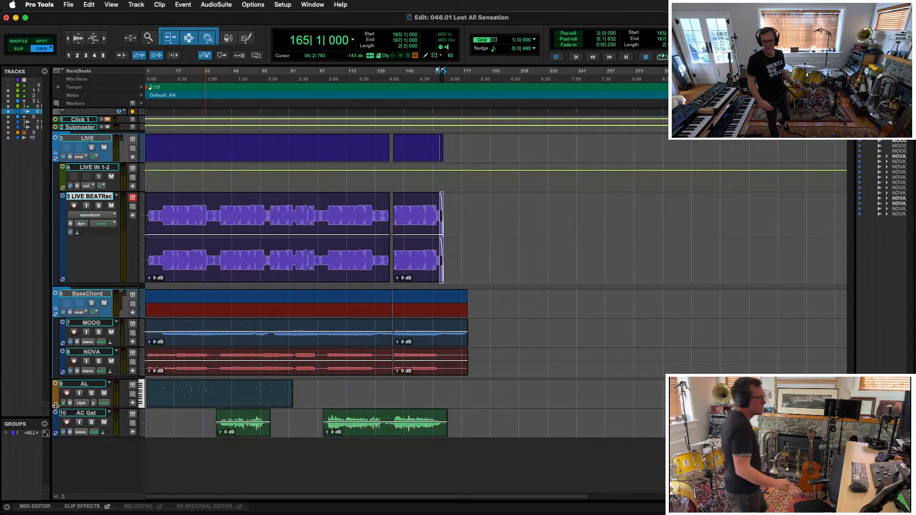
Add a new track below AC Gat from the GAT EL-Concord track preset in the A-MrW-MX category
click(83, 413)
key(super+shift+n)
key(super+Down)
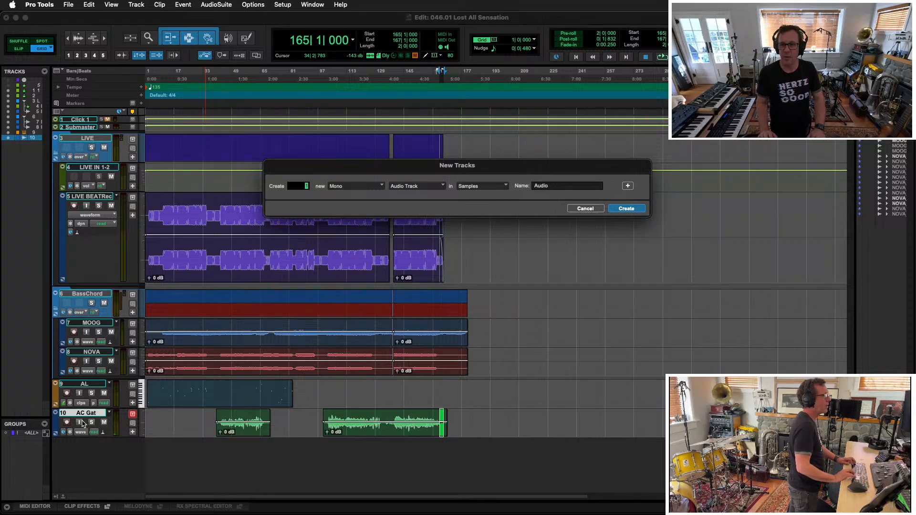
key(super+Down)
key(super+Down)
key(super+Down)
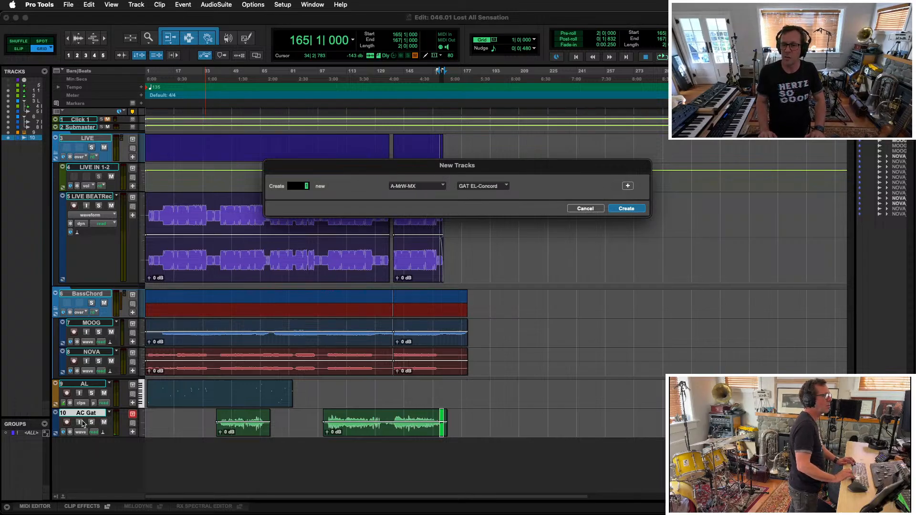
key(Return)
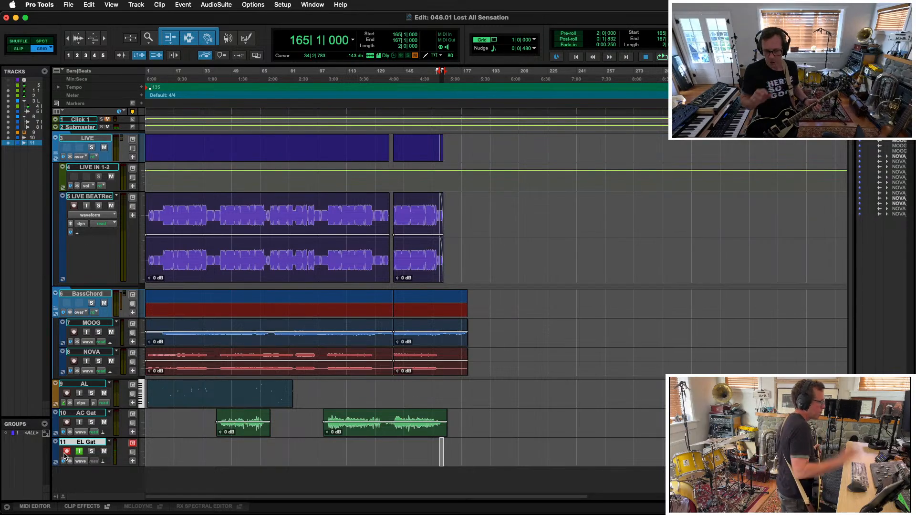
Record an electric guitar part on EL Gat from bar 97 to about bar 141 and disarm the track
click(317, 451)
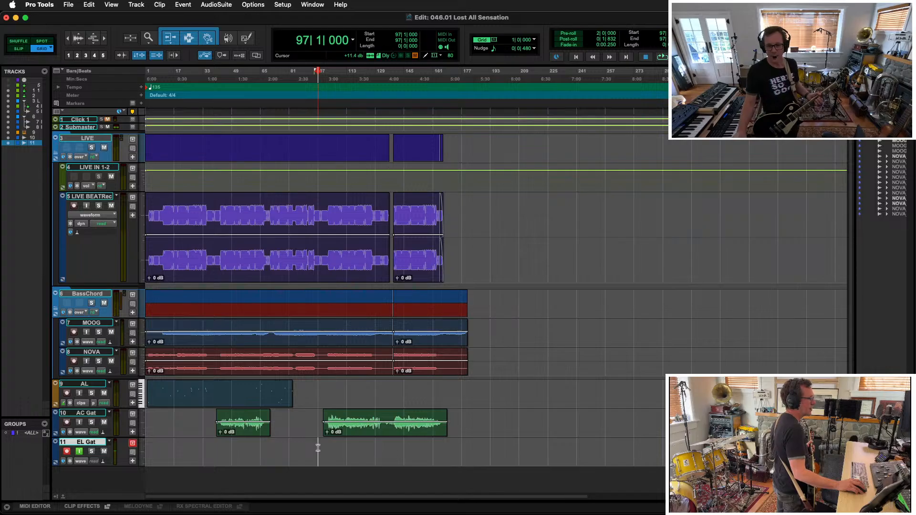
key(super+space)
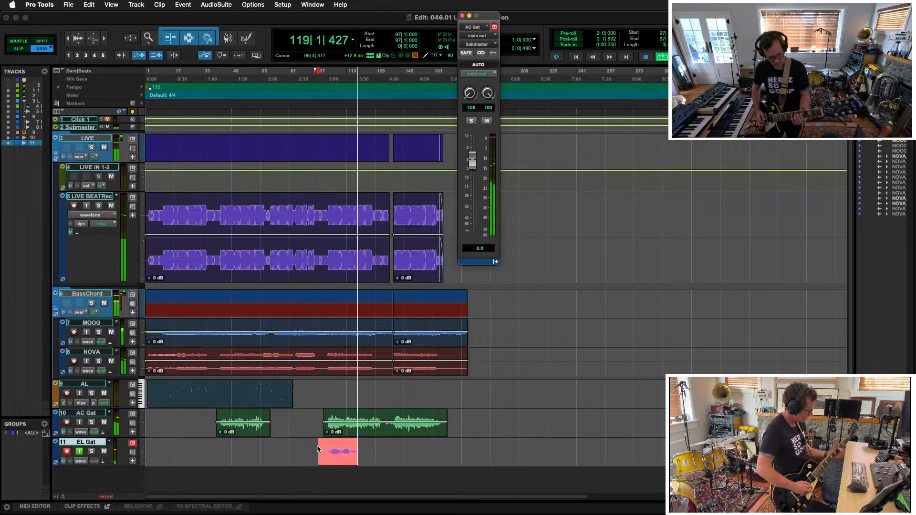
key(super+period)
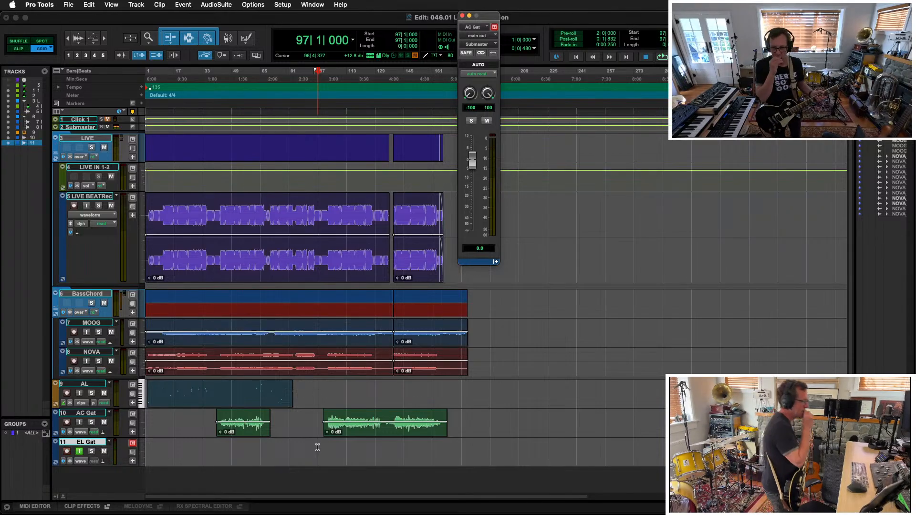
key(super+space)
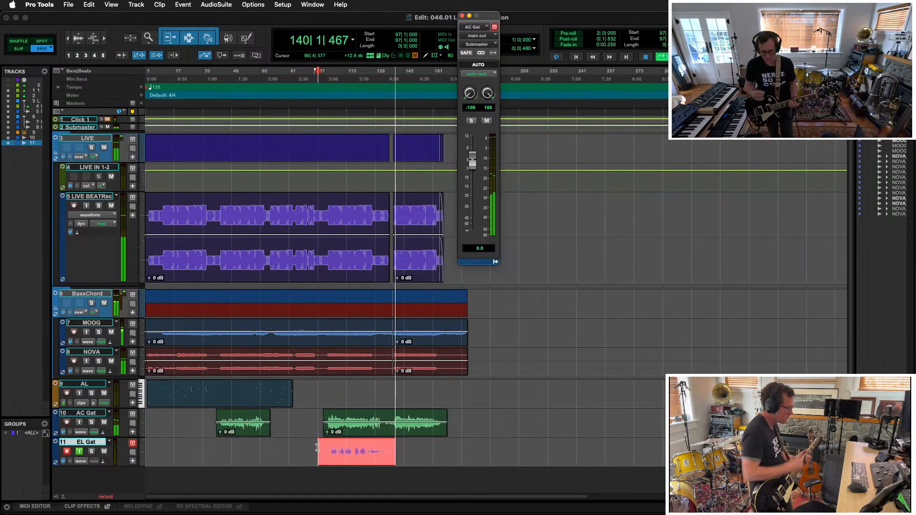
key(space)
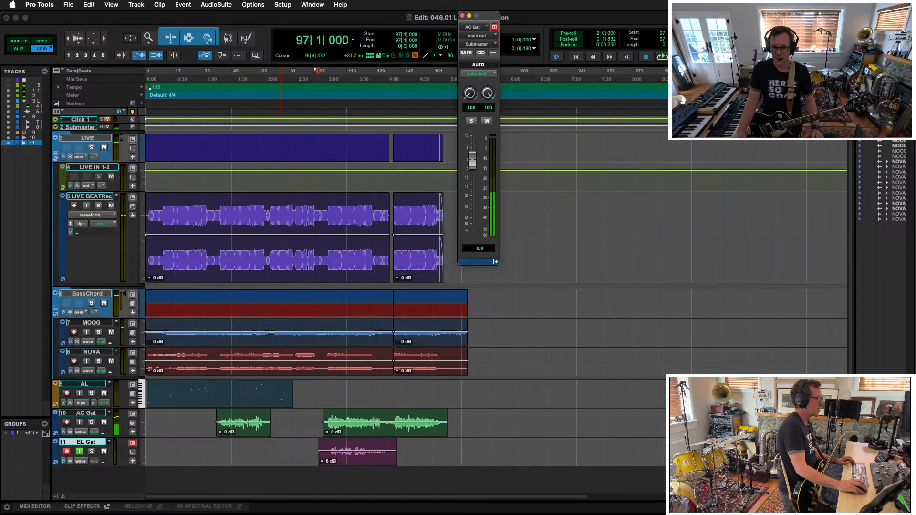
click(67, 451)
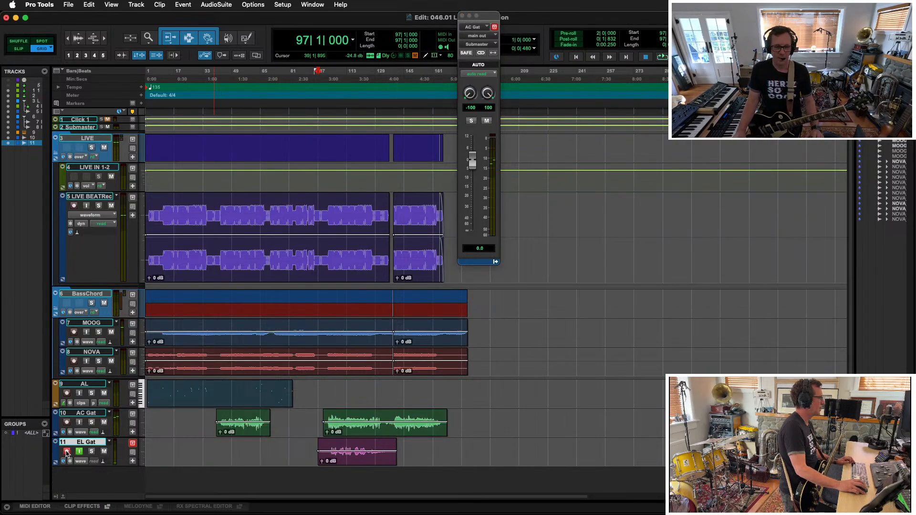
click(67, 451)
Switch editing to Slip mode and play the AC Gat entry from about bar 140
click(395, 418)
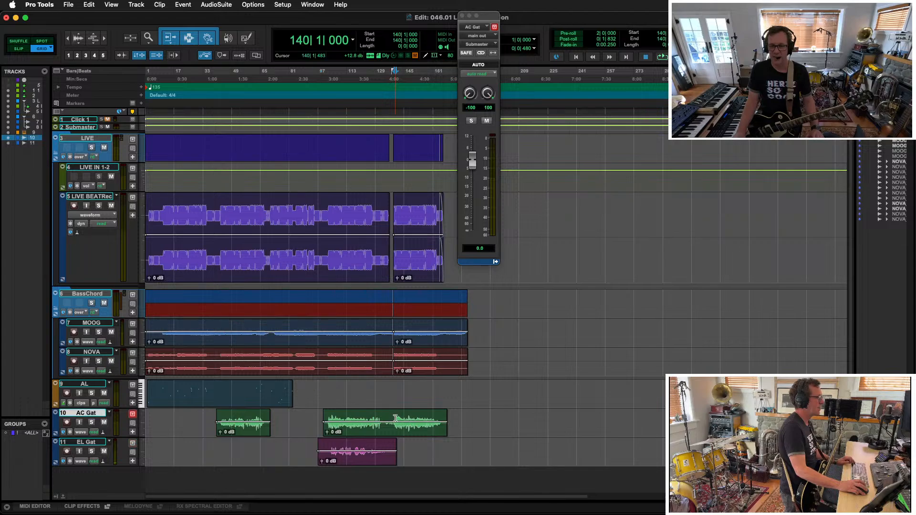
scroll(395, 418, up, 4)
scroll(395, 418, up, 3)
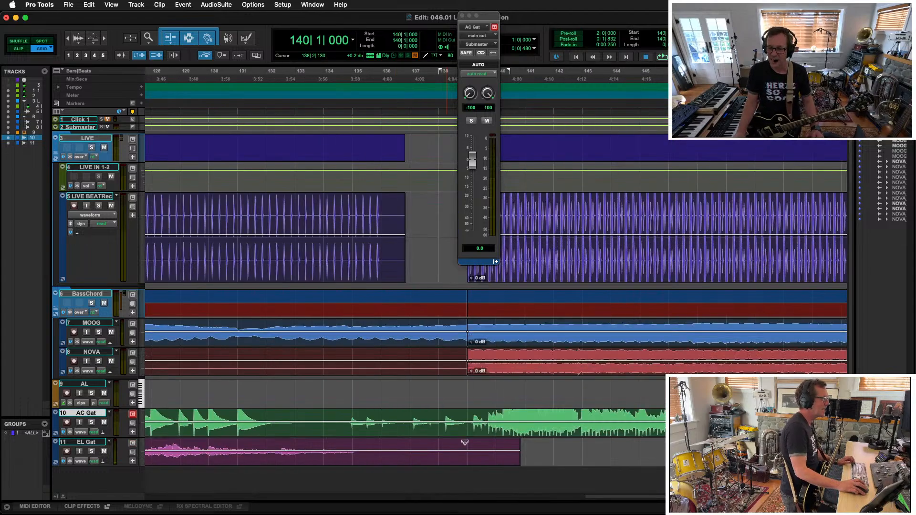
key(F3)
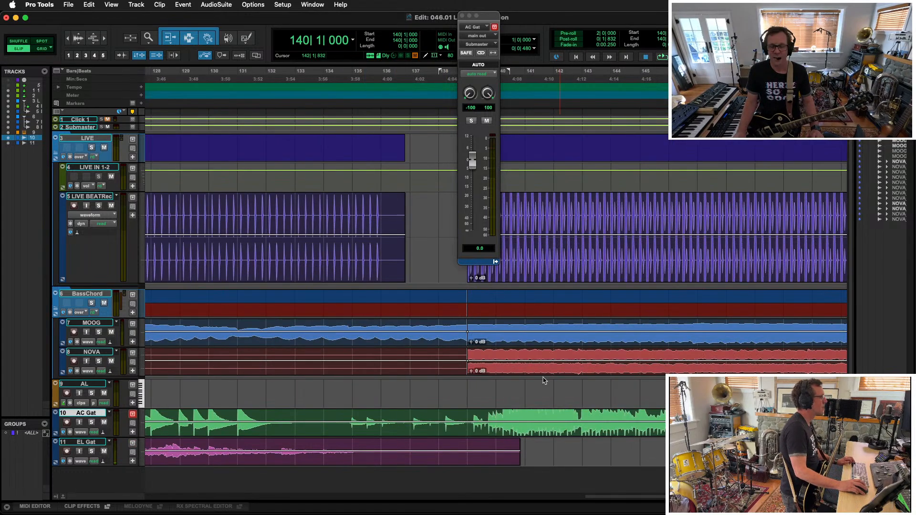
click(499, 416)
key(space)
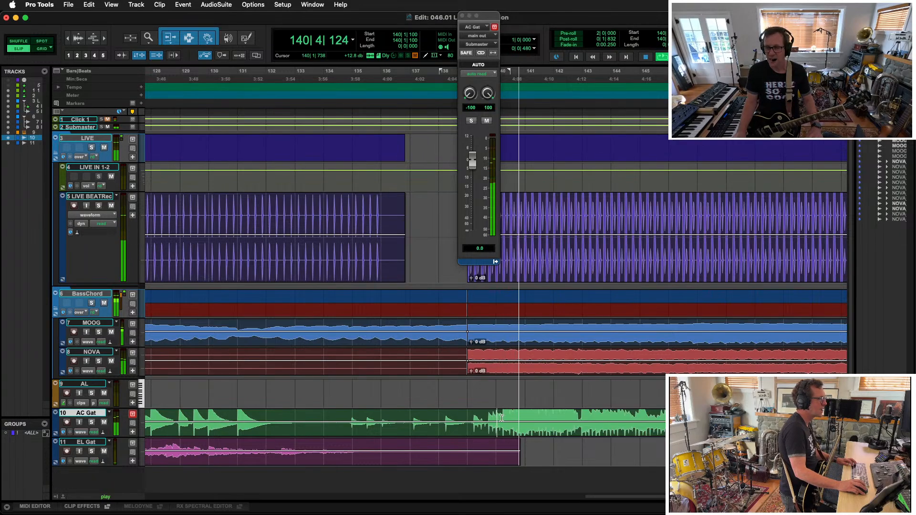
key(space)
In Relative Grid mode, copy the AC Gat section between 140|2|606 and 141|1|000 one bar earlier, to 139|2|606
drag(502, 413, 527, 415)
click(508, 413)
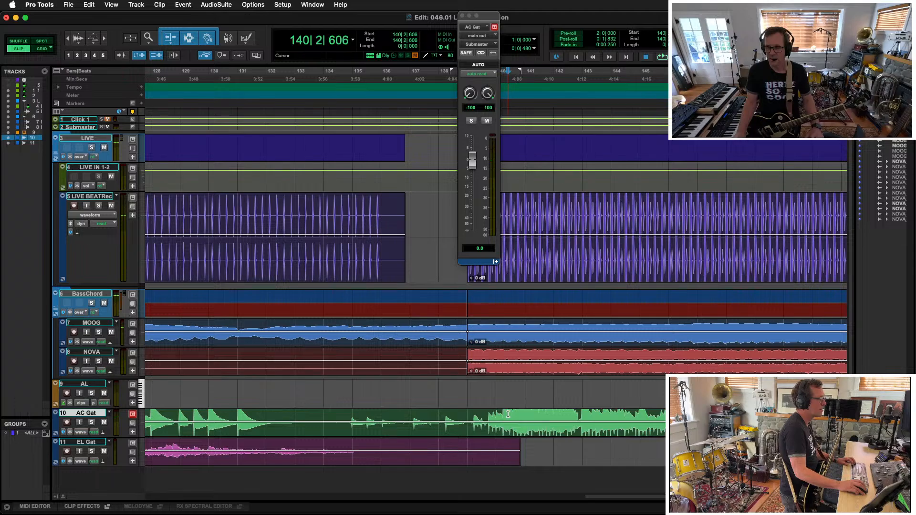
click(41, 50)
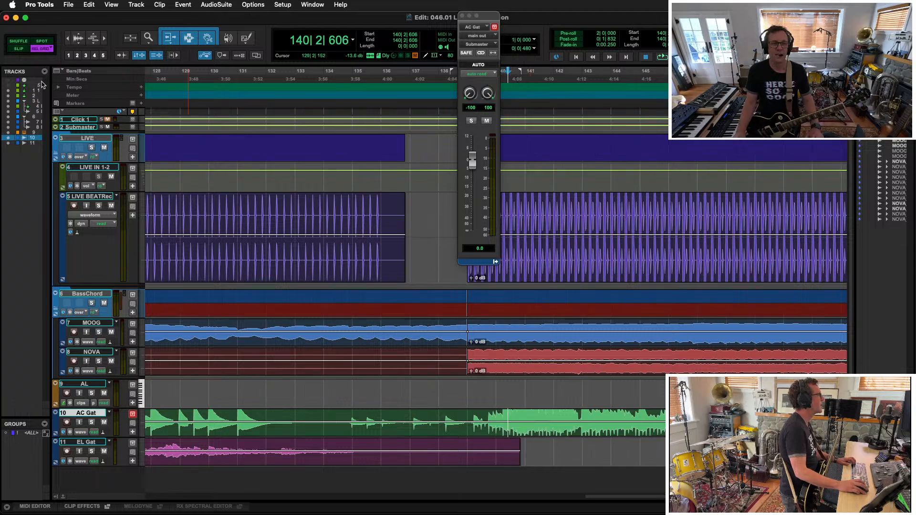
shift+click(526, 418)
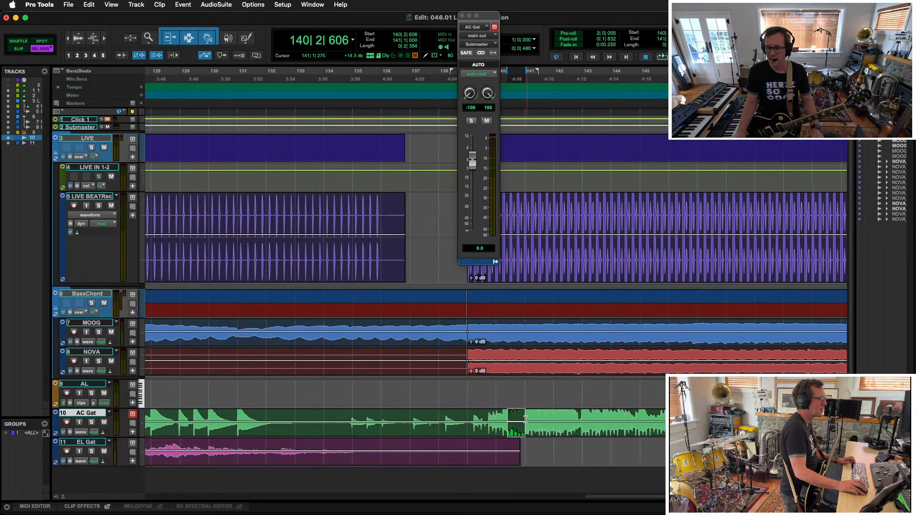
drag(520, 432, 472, 431)
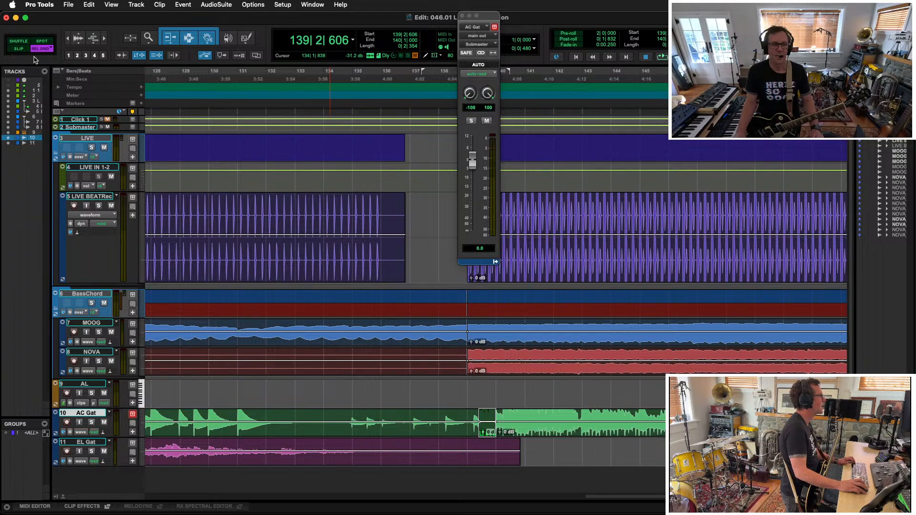
In Slip mode, extend the copied AC Gat clip's start back to 138|4|950 and play the transition from bar 135
click(17, 49)
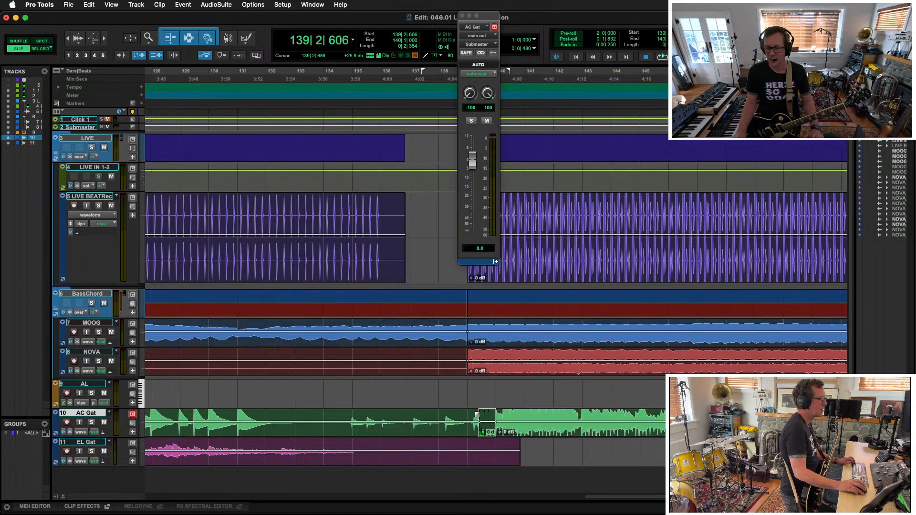
drag(482, 416, 468, 430)
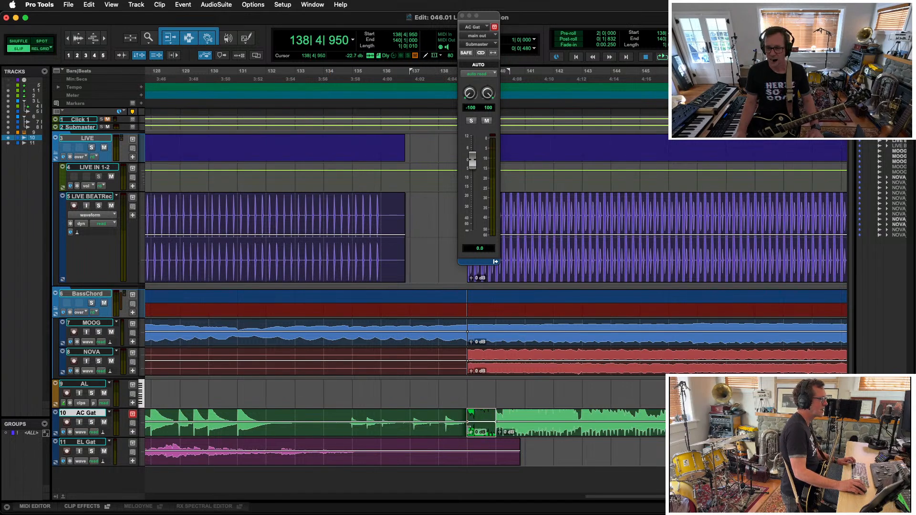
key(space)
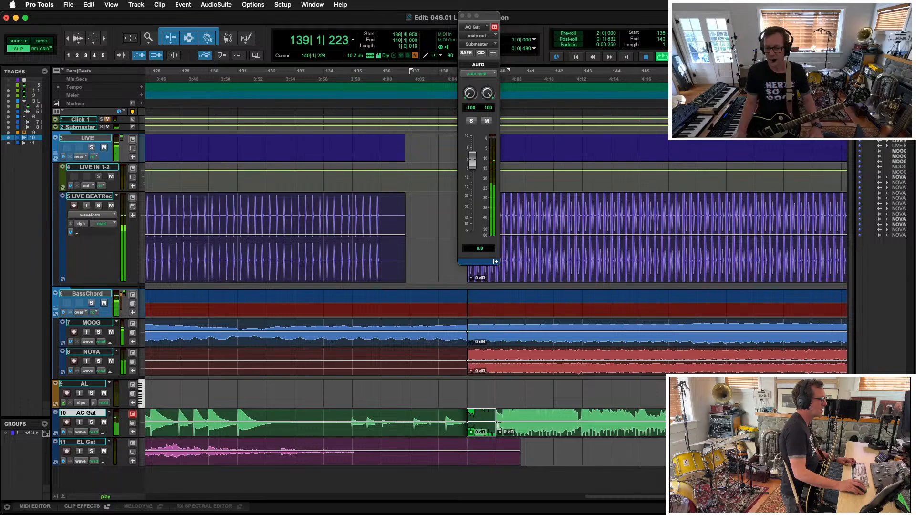
click(450, 418)
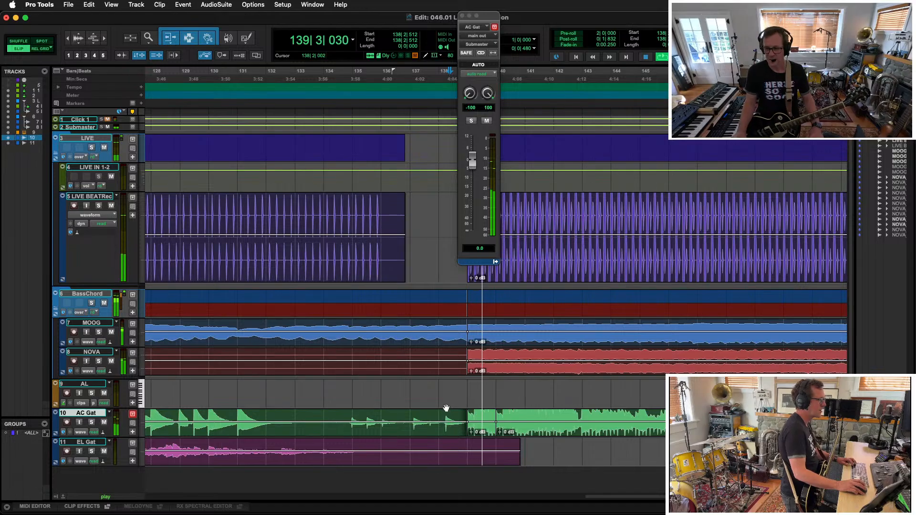
click(358, 414)
key(space)
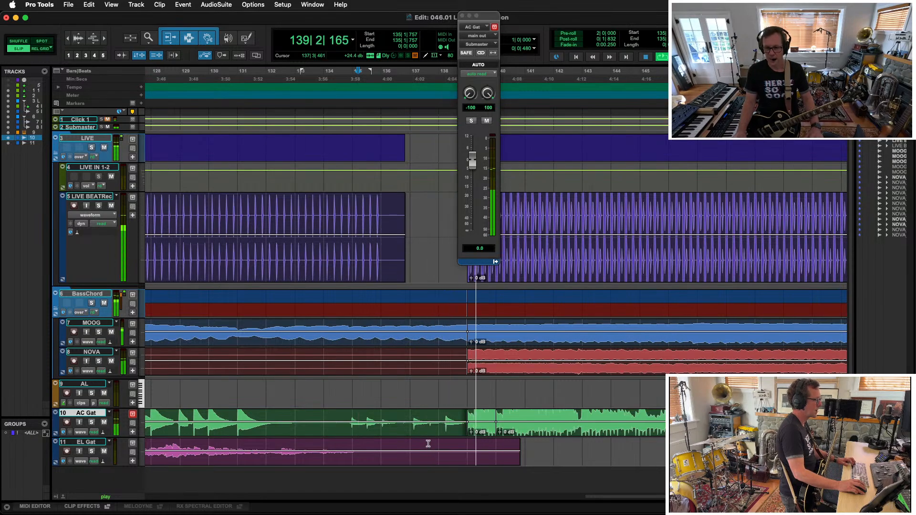
key(space)
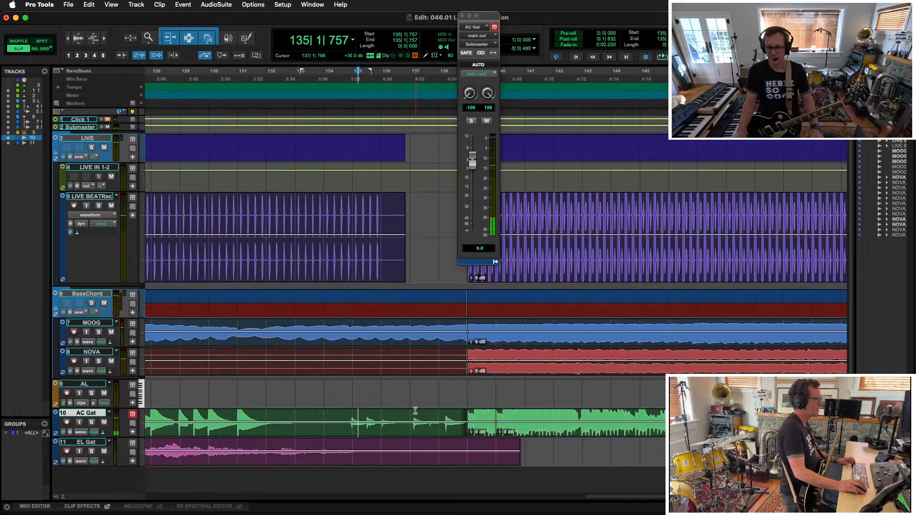
Separate the AC Gat section from 137|1|278 to 138|1|771 and move it later to start at about 137|4|520
shift+click(444, 414)
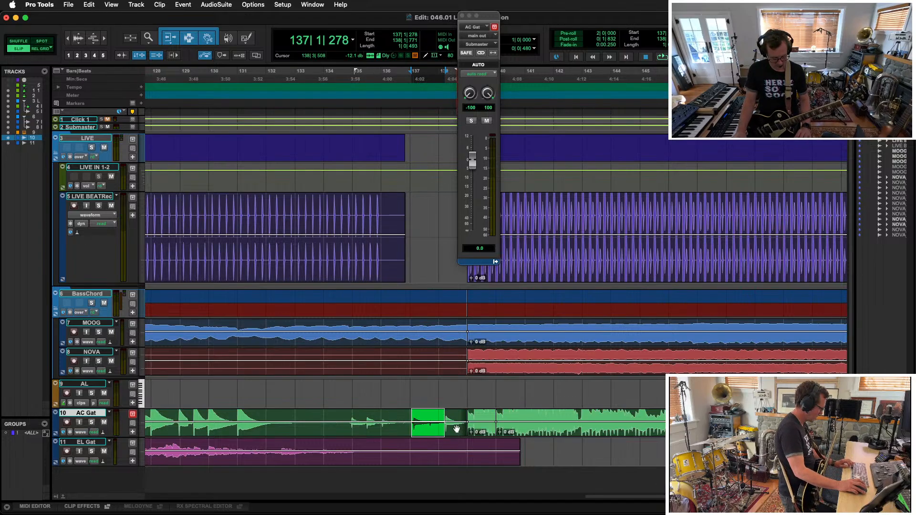
click(454, 432)
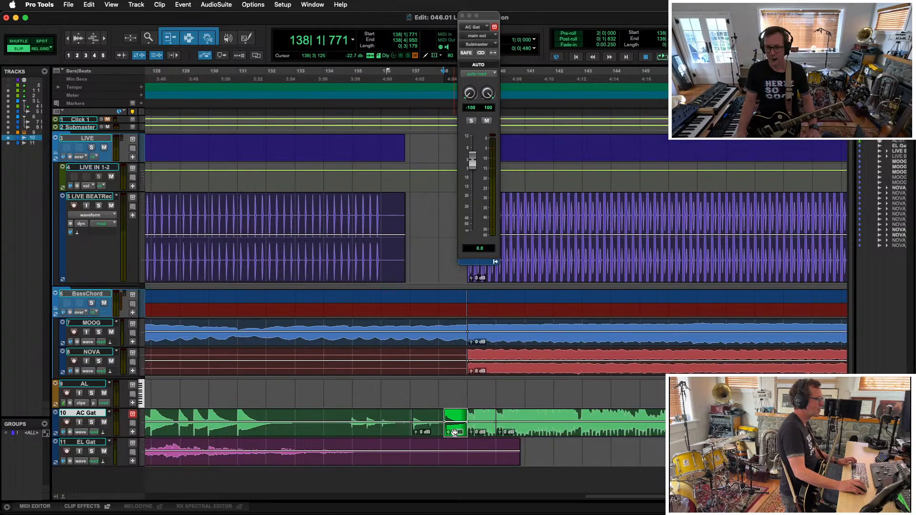
click(427, 432)
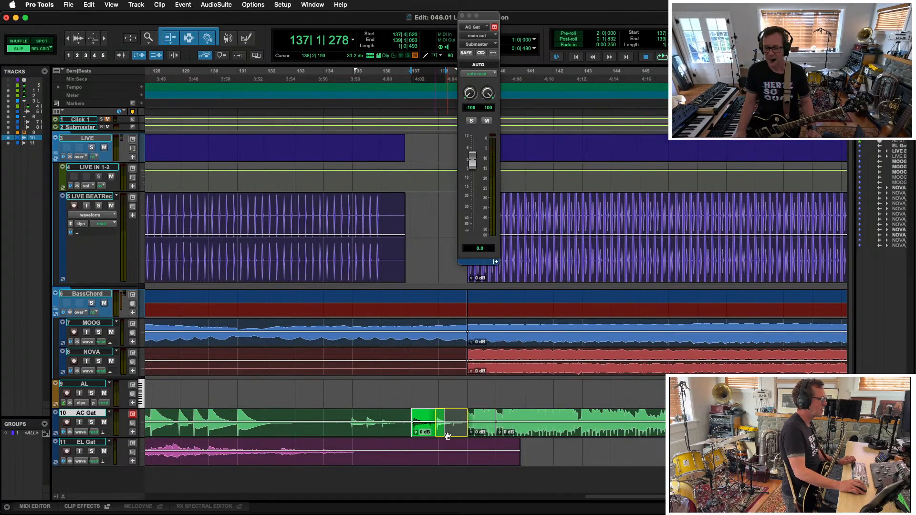
key(Delete)
Fade out the AC Gat clip before the gap from 136|3|796 to 137|1|278 and close the floating AC Gat channel window
click(425, 414)
key(space)
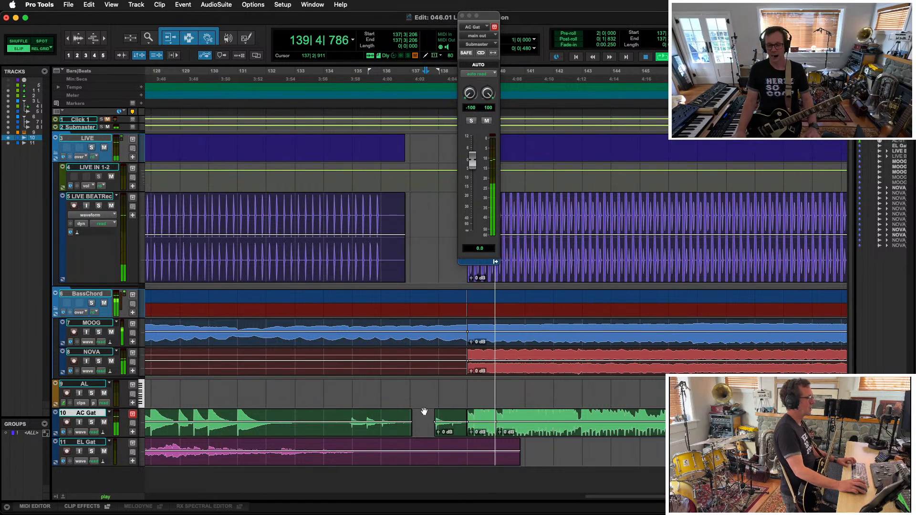
drag(411, 419, 401, 415)
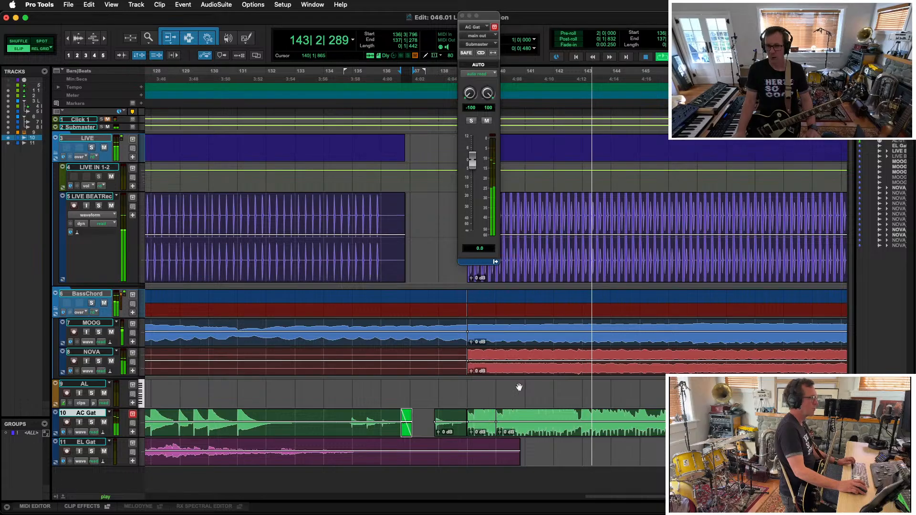
click(462, 16)
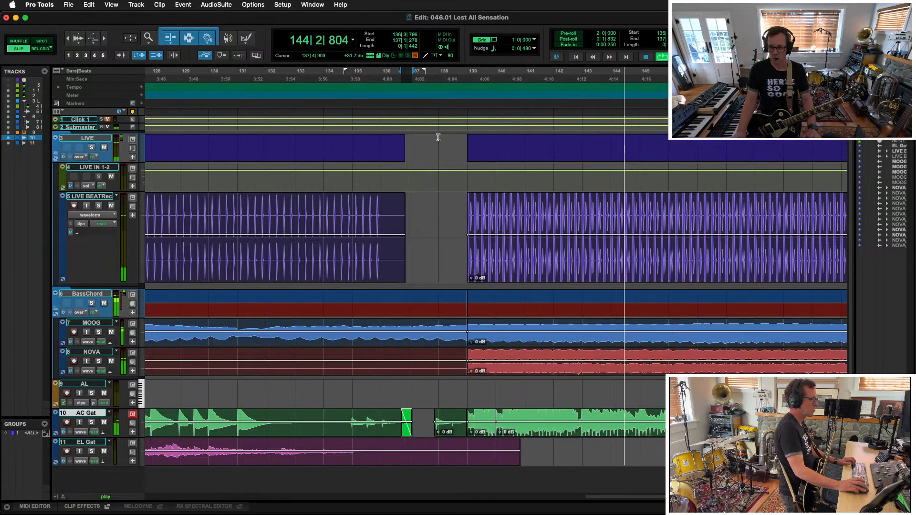
key(space)
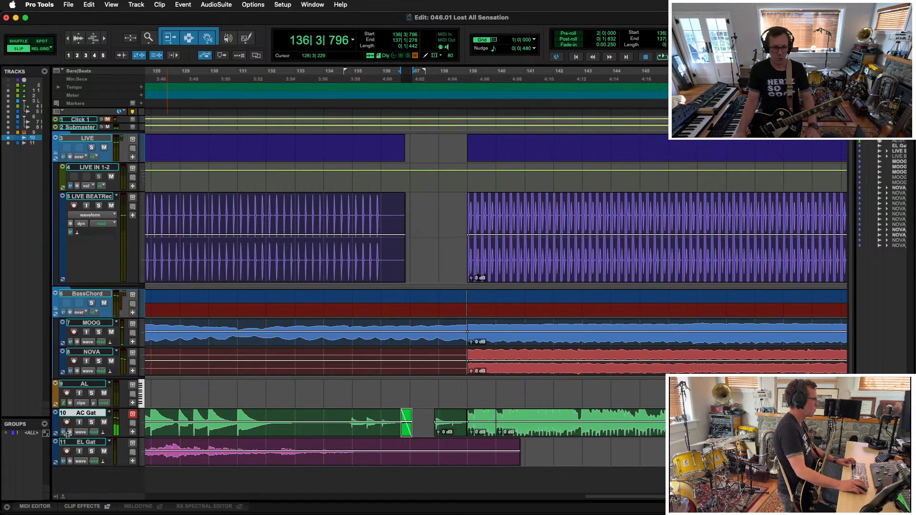
Set the EL Gat recording start at 137|1|023, at the gap before the second section, and audition from there
click(477, 447)
key(space)
key(space)
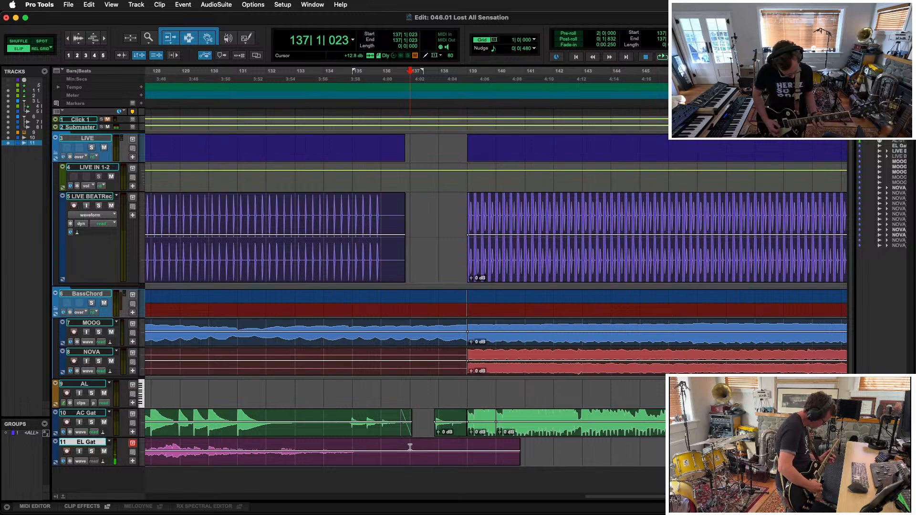
key(super+space)
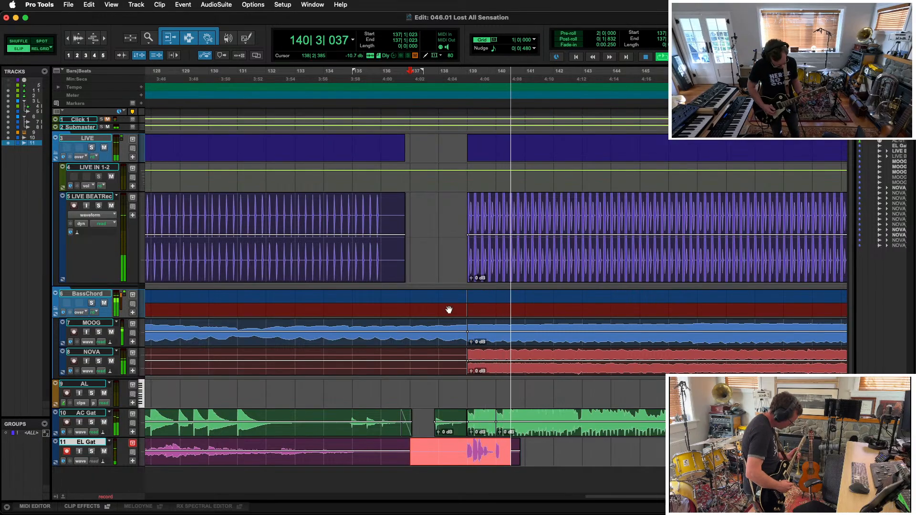
key(super+period)
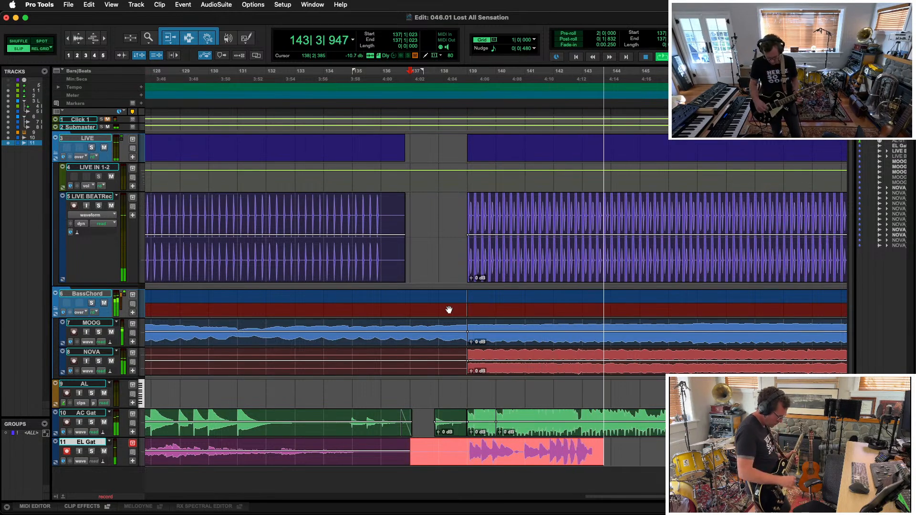
key(super+period)
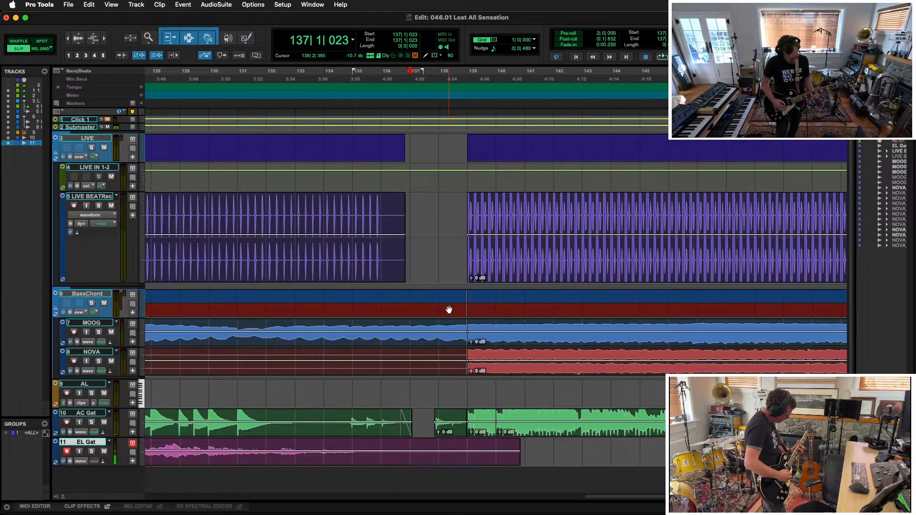
Record the electric guitar on EL Gat from 137|1|023 and re-record its ending from 153|4|763 until the arrangement fades out
key(super+space)
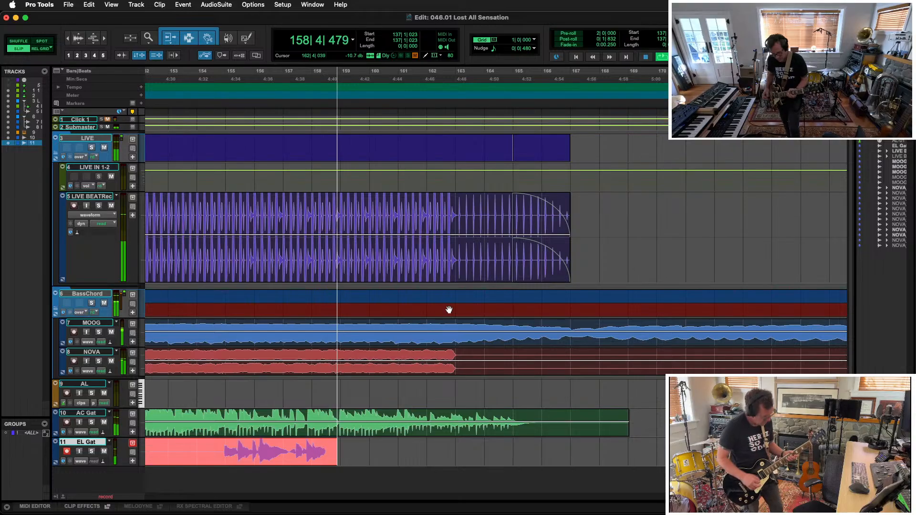
key(space)
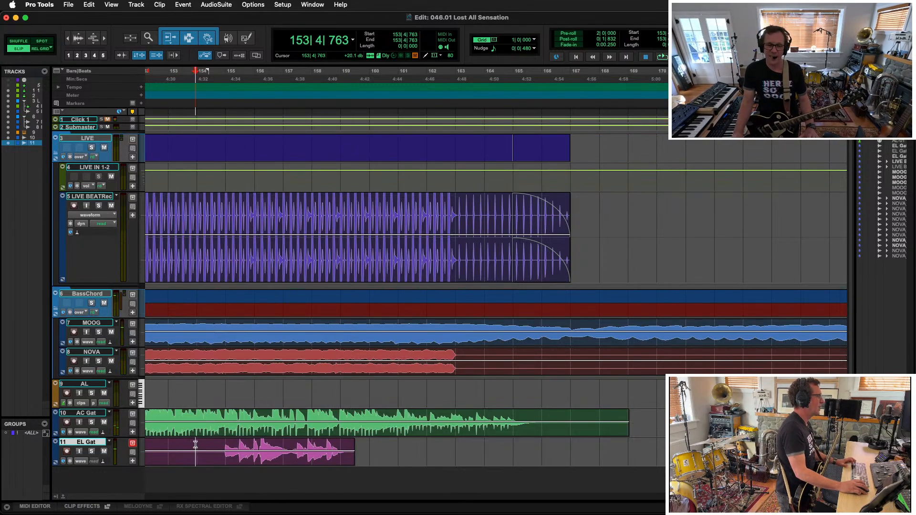
key(F12)
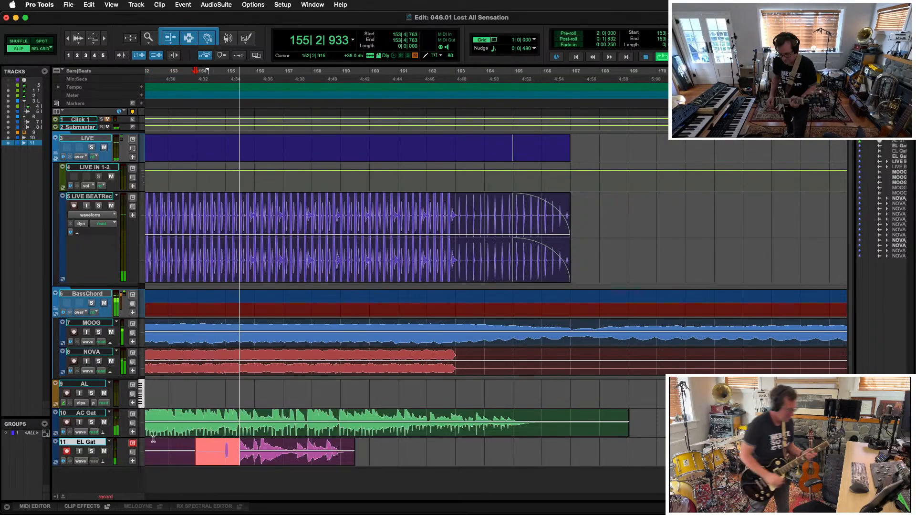
key(super+period)
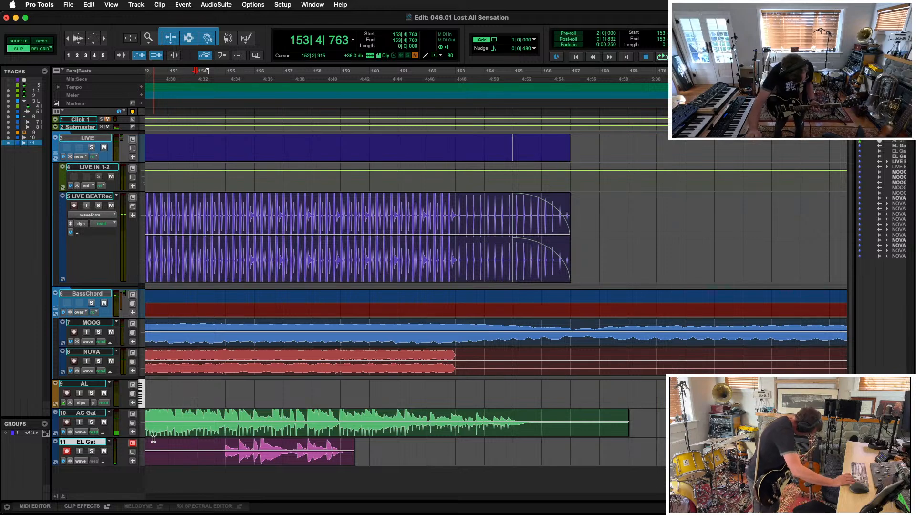
key(F12)
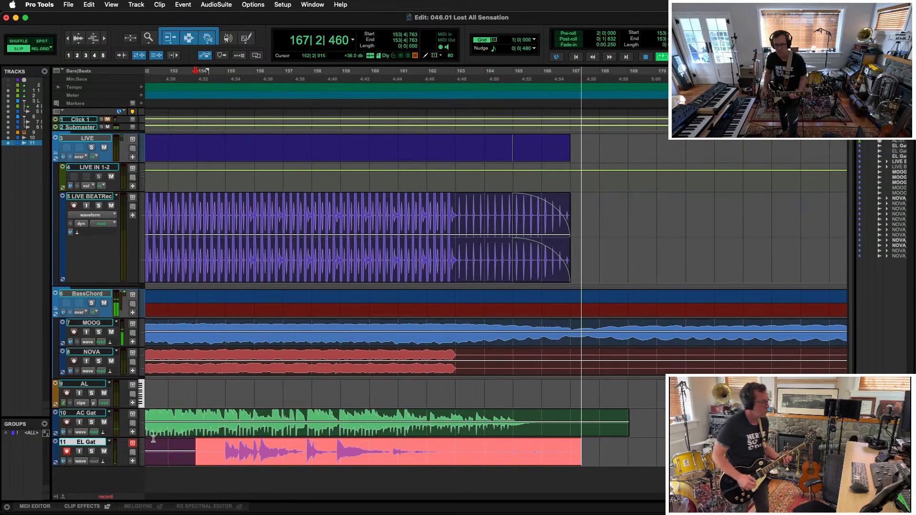
key(space)
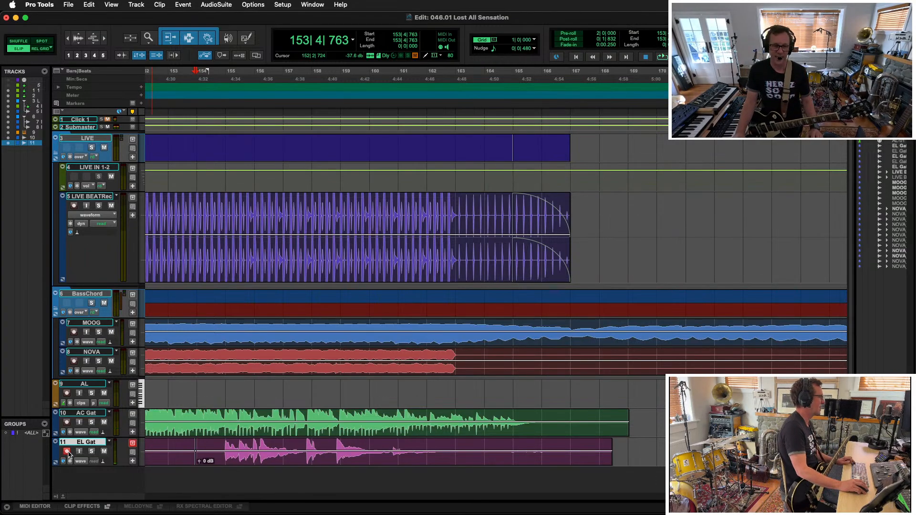
Disarm EL Gat and play the whole arrangement from 1|1|000 with a reduced waveform height
key(r)
key(r)
key(r)
key(r)
key(t)
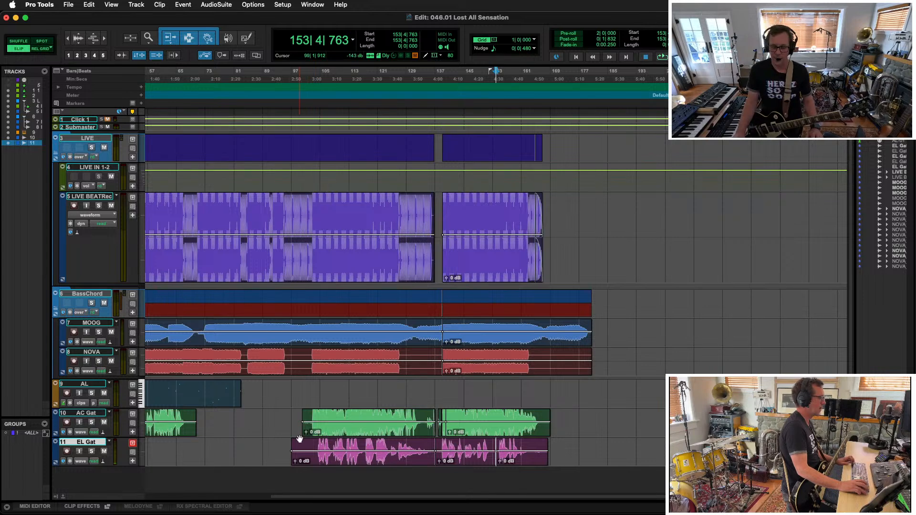
key(Return)
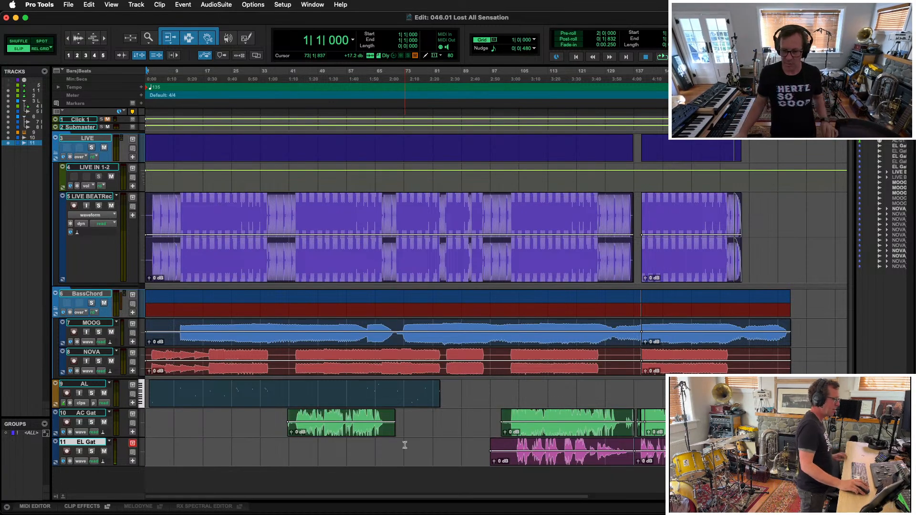
key(super+bracketleft)
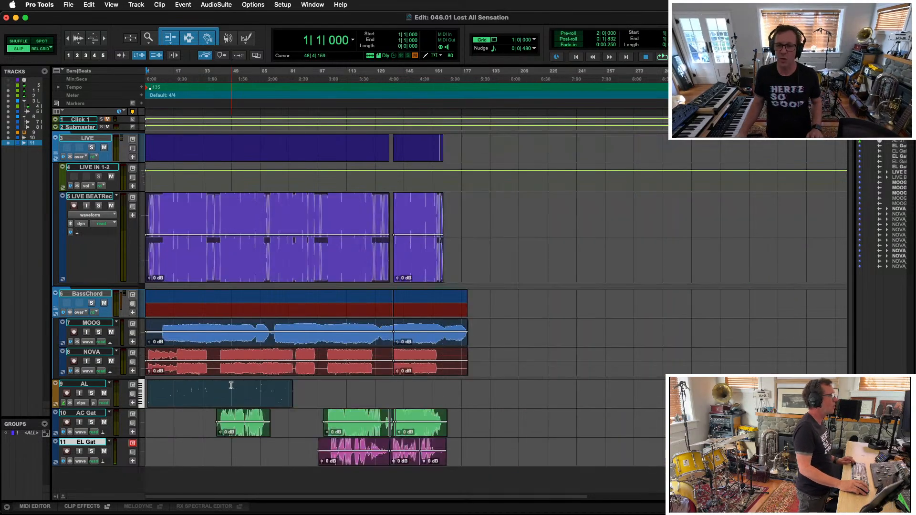
key(alt+super+bracketleft)
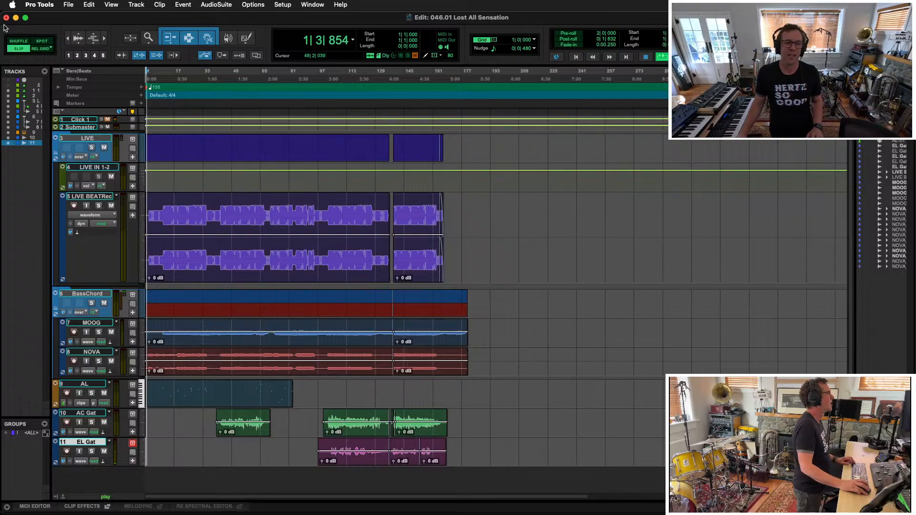
Switch the edit mode to absolute Grid while the song's opening section plays
click(37, 50)
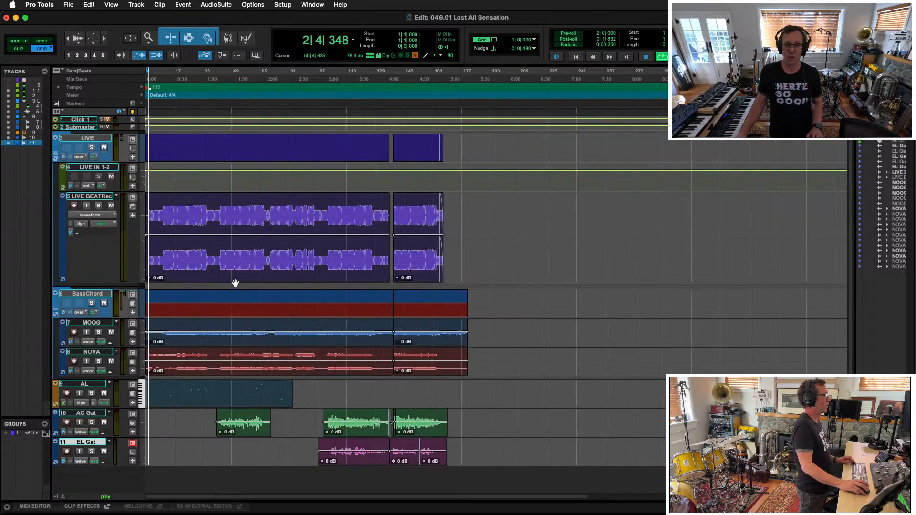
key(super+bracketright)
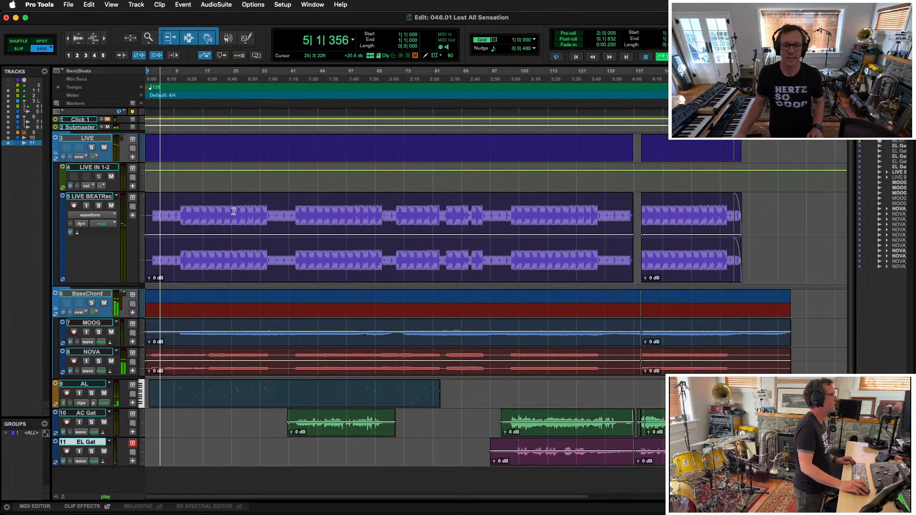
key(super+bracketright)
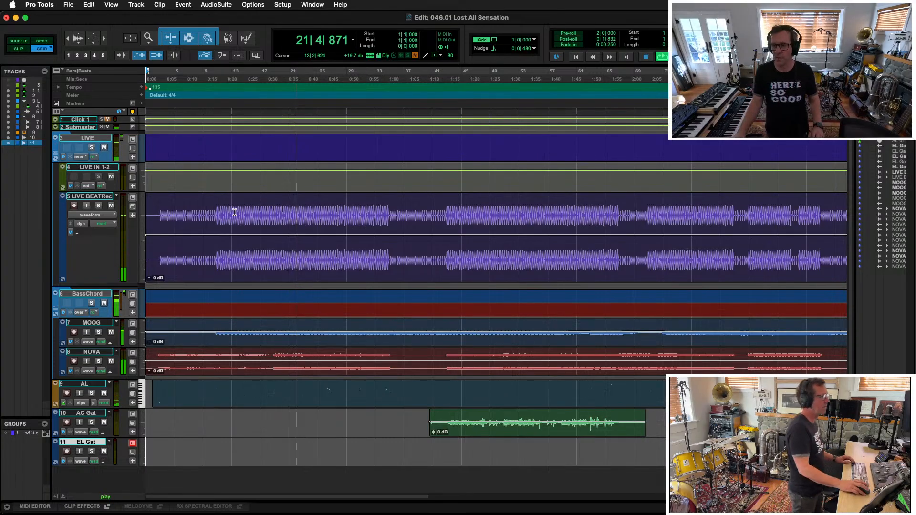
key(r)
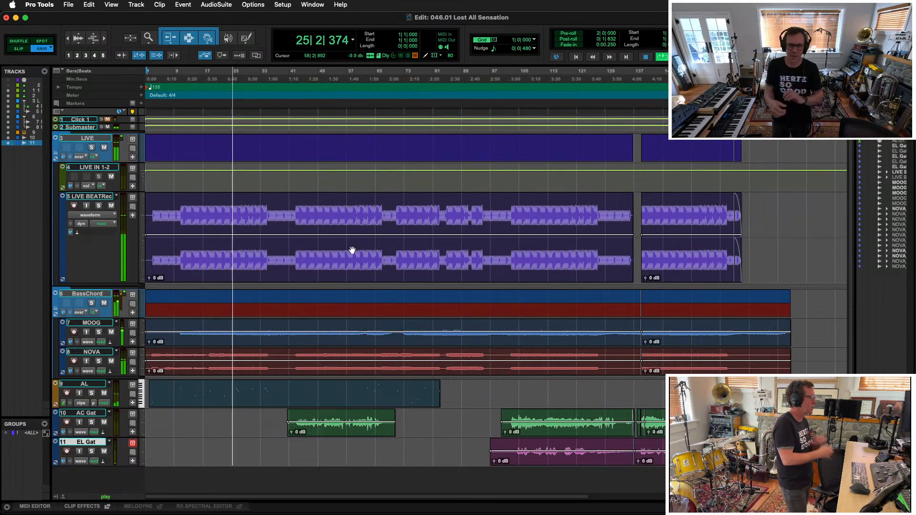
Create one DRUM track preset from the A-MrW-MX category directly below the Submaster track
click(81, 128)
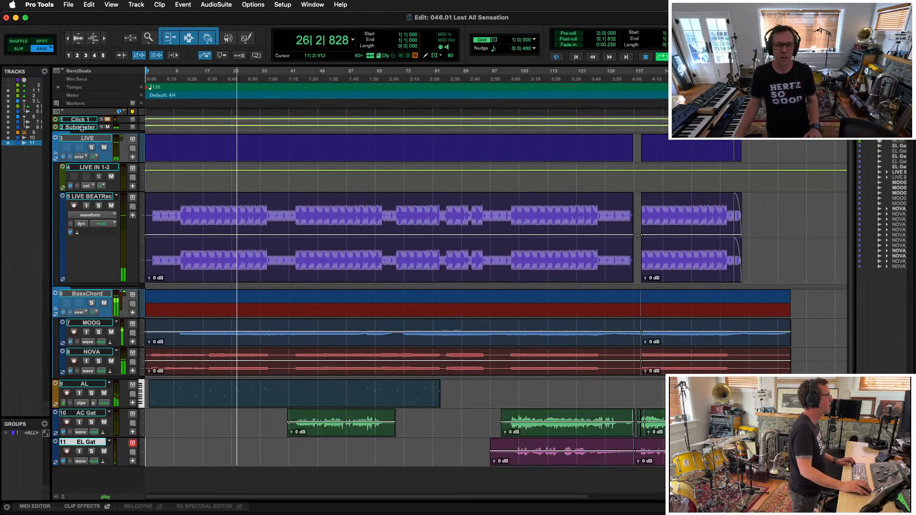
key(super+shift+n)
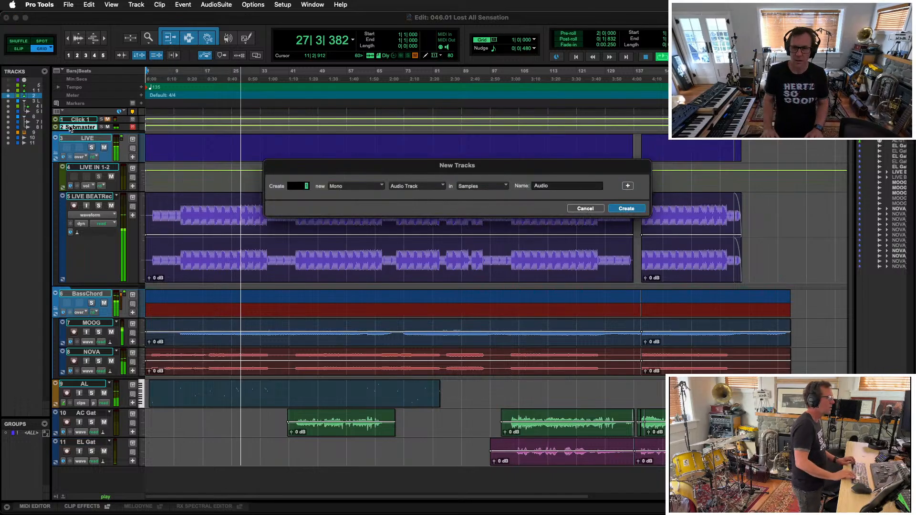
key(super+Down)
key(super+Down)
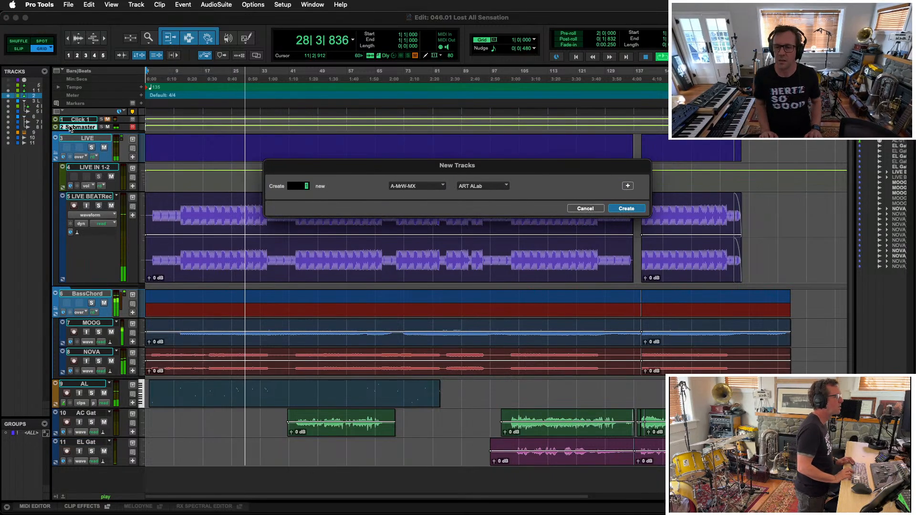
key(super+Down)
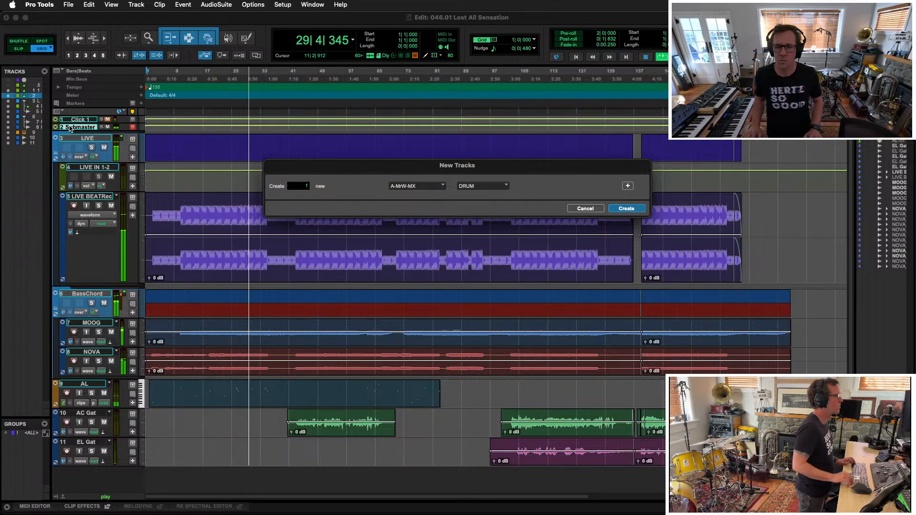
key(Return)
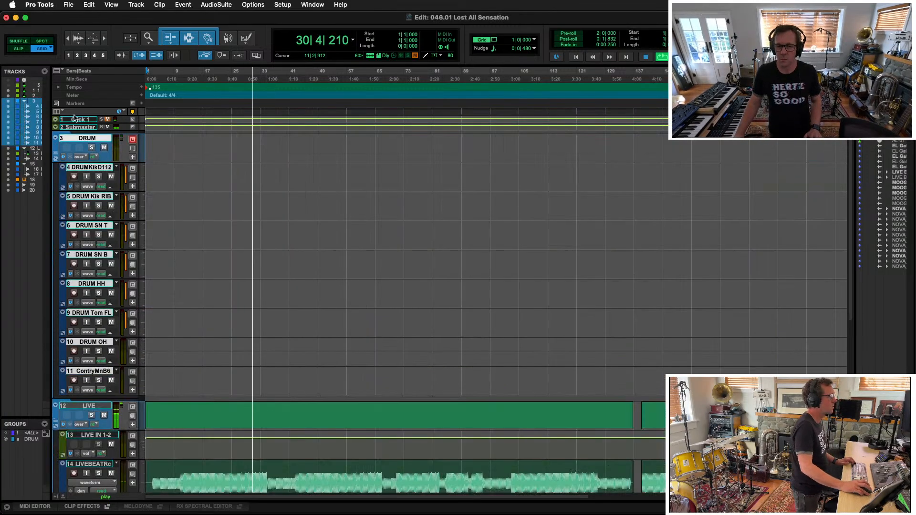
Record-arm all tracks inside the DRUM folder, from DRUMKikD112 to ContryMnB6, and start playback from 102|1|000
key(space)
click(74, 177)
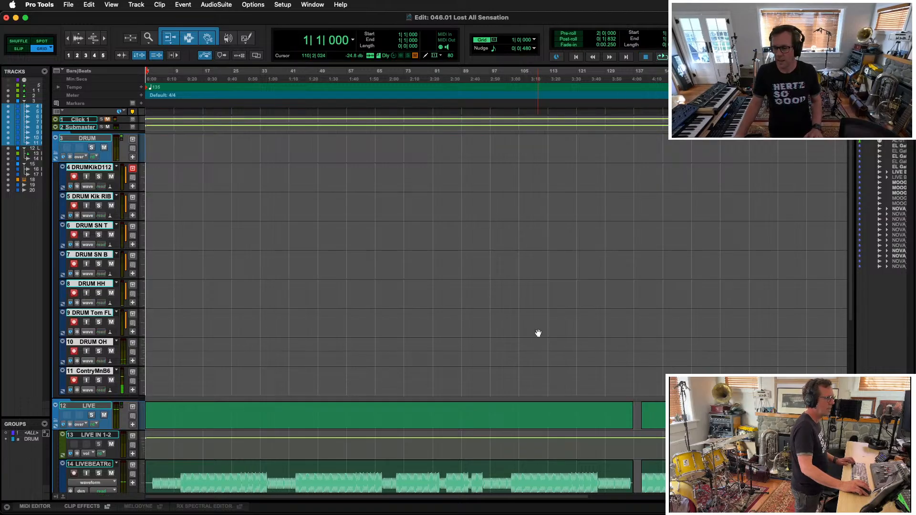
click(509, 260)
key(space)
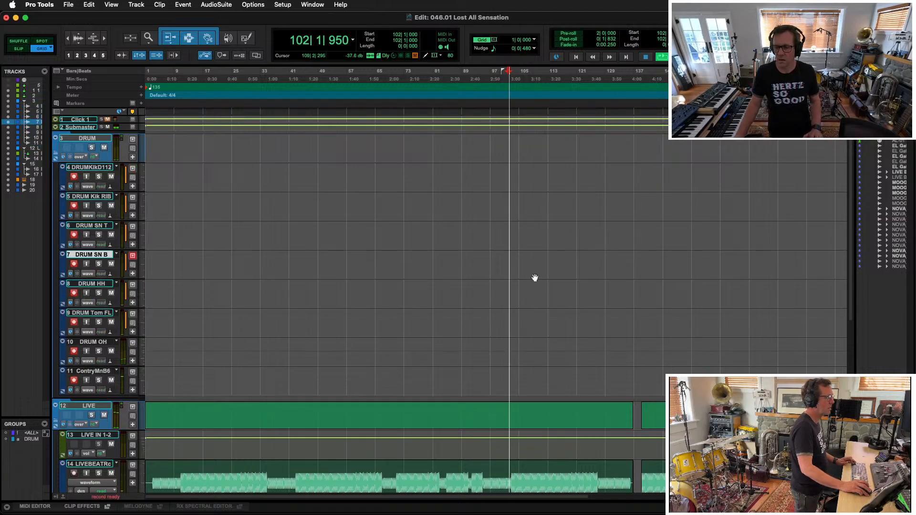
Listen from bar 102 while examining the LIVE beat sections beneath the armed drum tracks, and stop playback
key(t)
key(t)
key(t)
key(r)
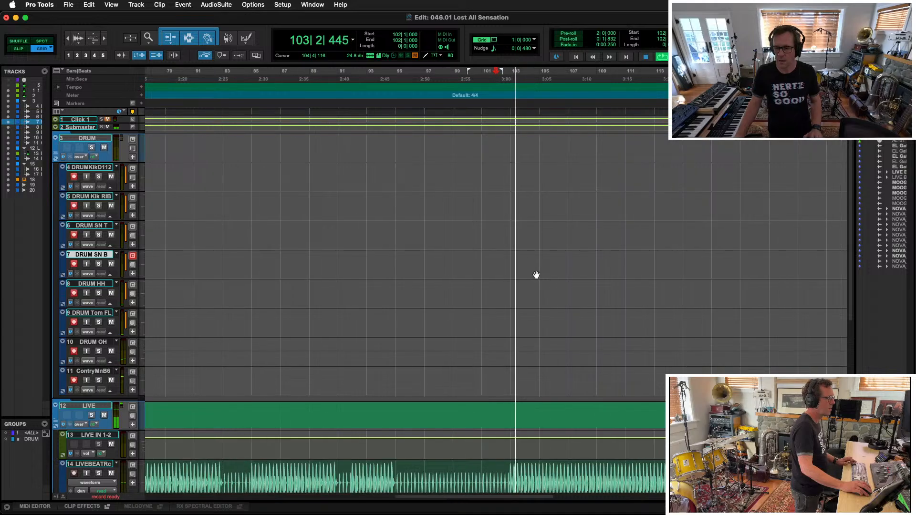
key(r)
scroll(536, 274, down, 3)
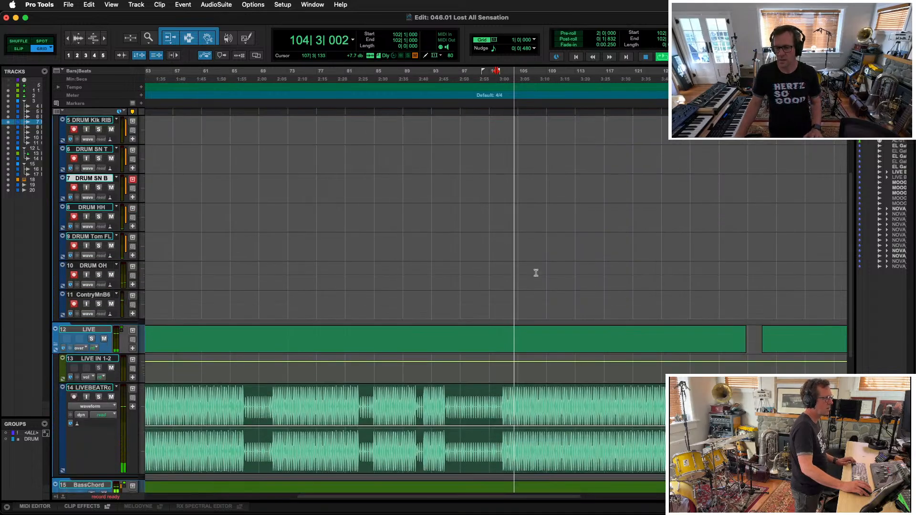
key(r)
scroll(536, 274, down, 1)
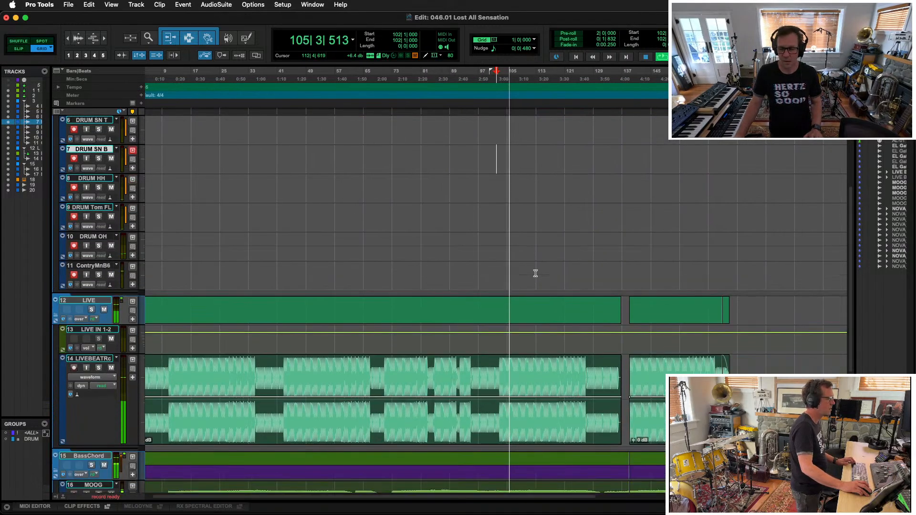
scroll(535, 273, up, 1)
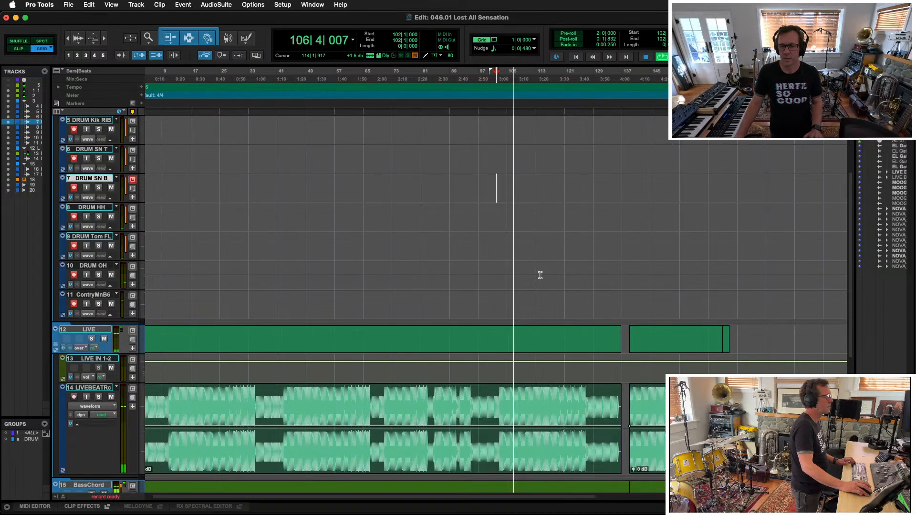
scroll(541, 269, down, 1)
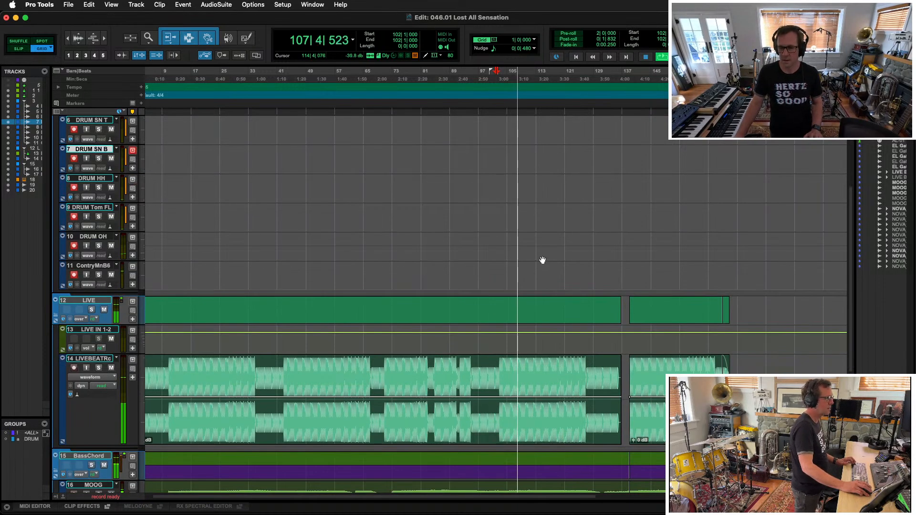
scroll(486, 269, up, 1)
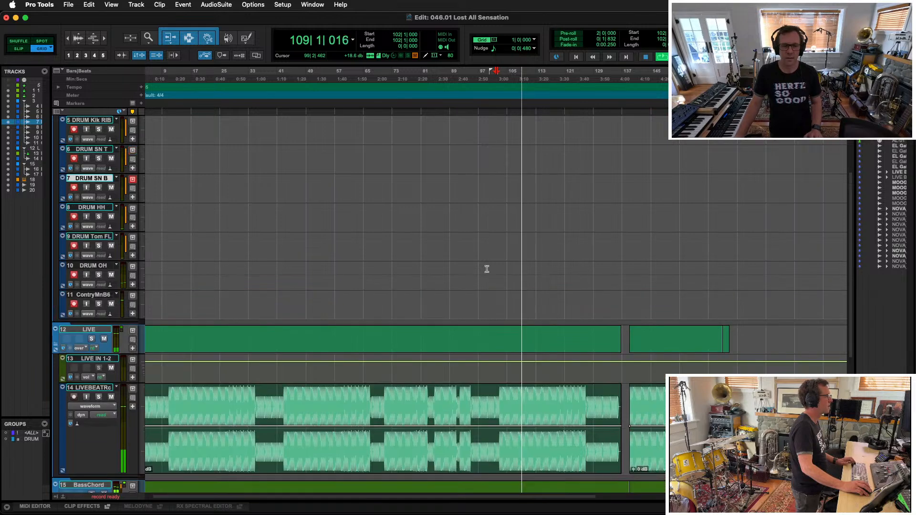
scroll(487, 268, left, 1)
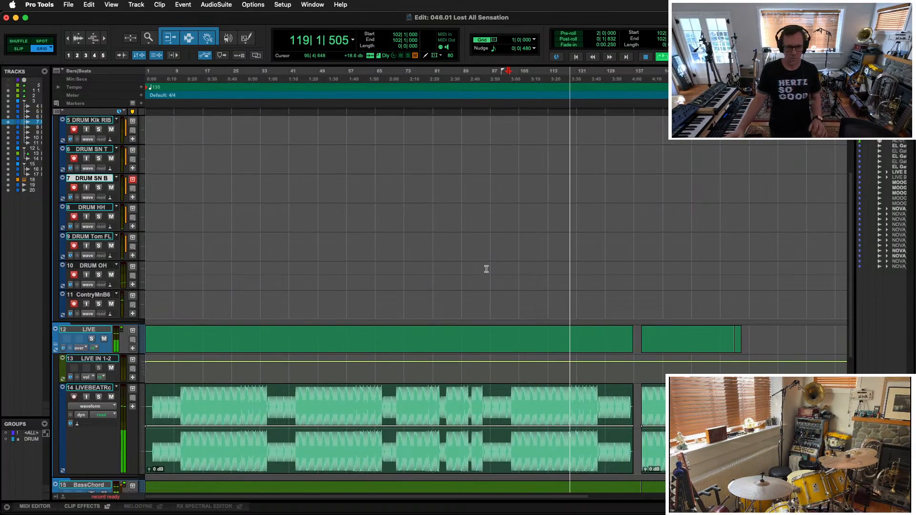
key(space)
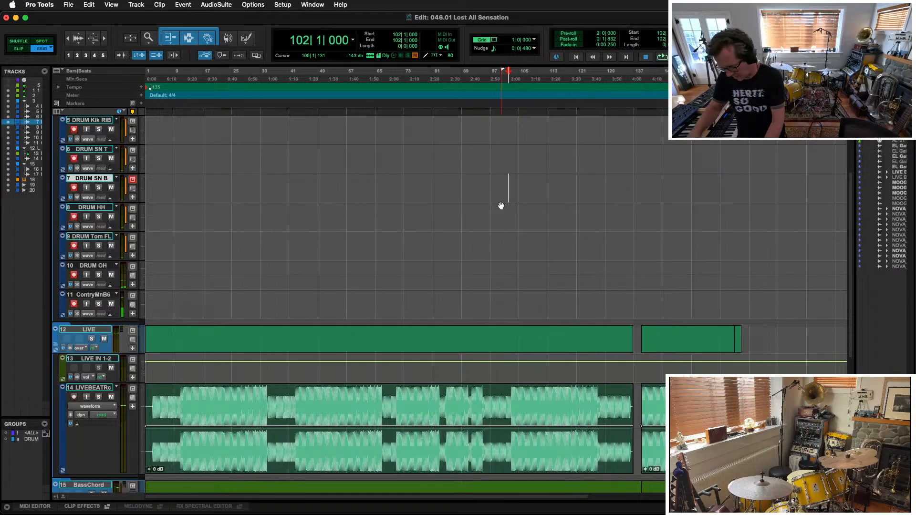
Open the Mix window to show the channels of the armed drum tracks
key(shift+r)
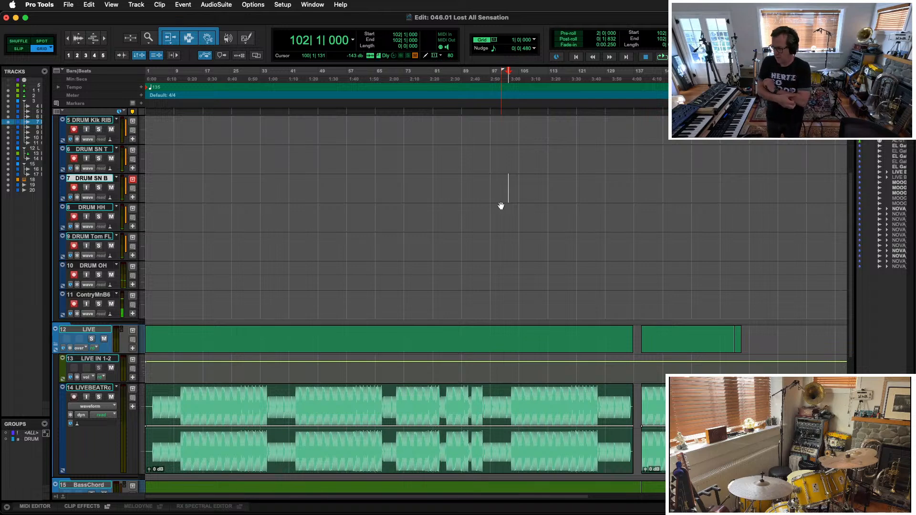
key(super+equal)
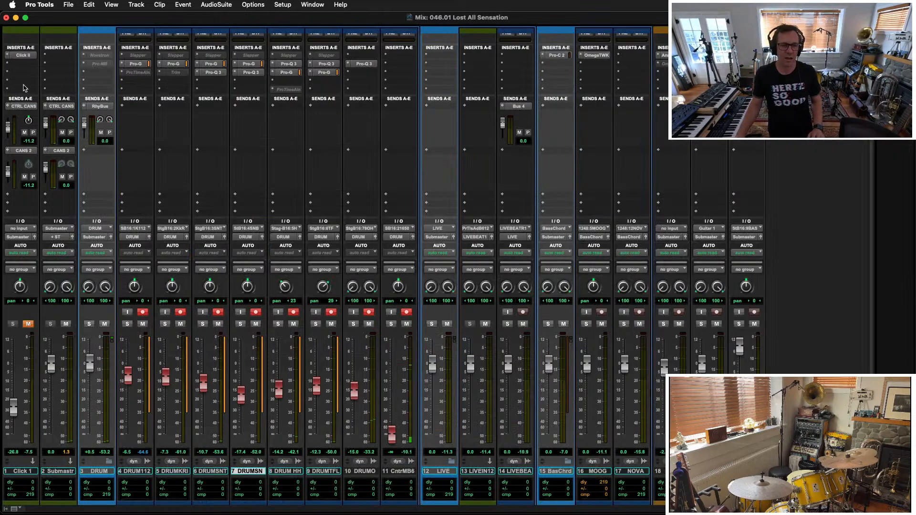
Make Click 1's CTRL CANS send pre-fader with a +1.5 dB level, return to the Edit window, and stop playback
click(33, 132)
alt+click(9, 128)
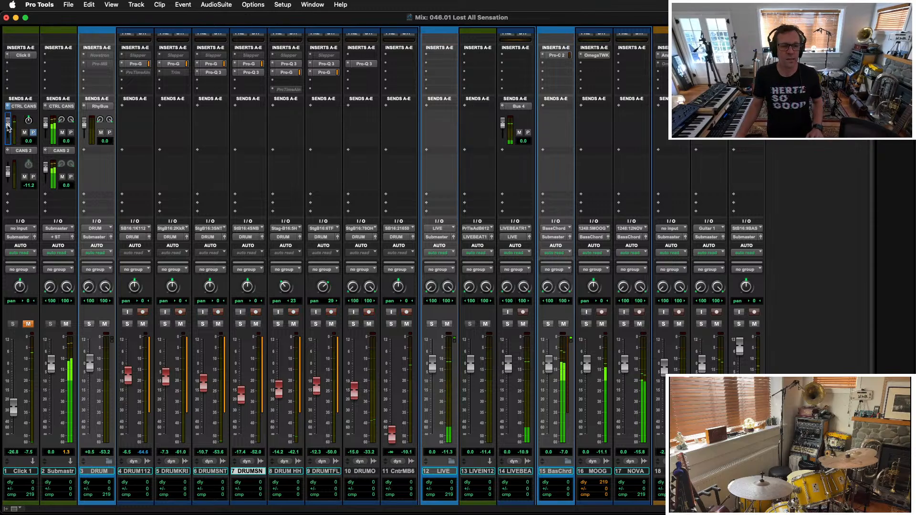
drag(8, 127, 8, 127)
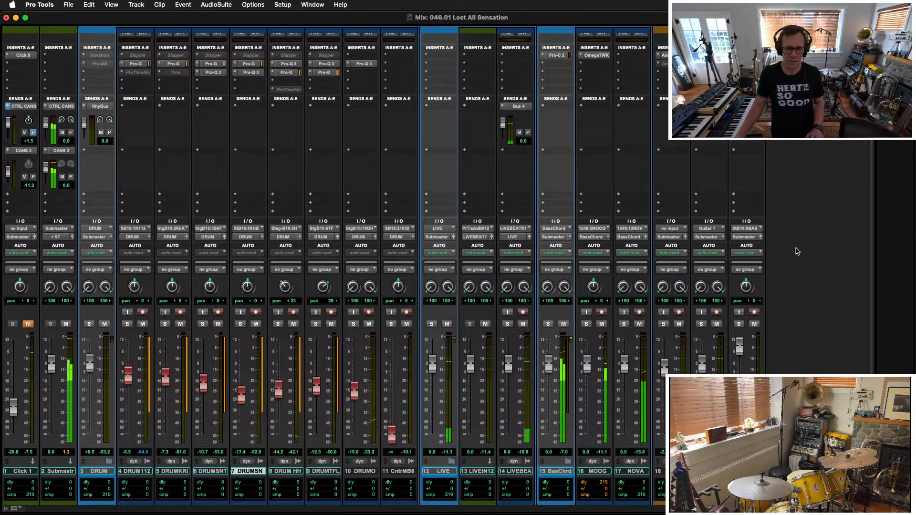
key(super+equal)
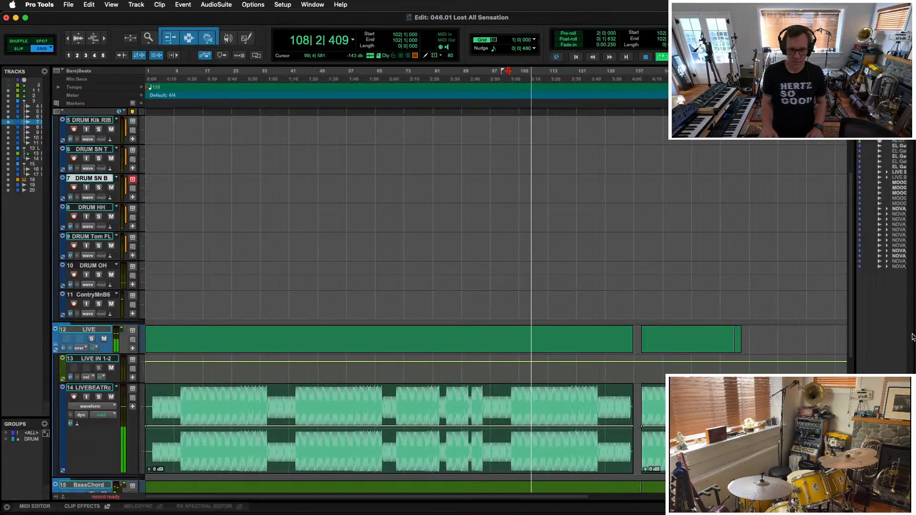
key(space)
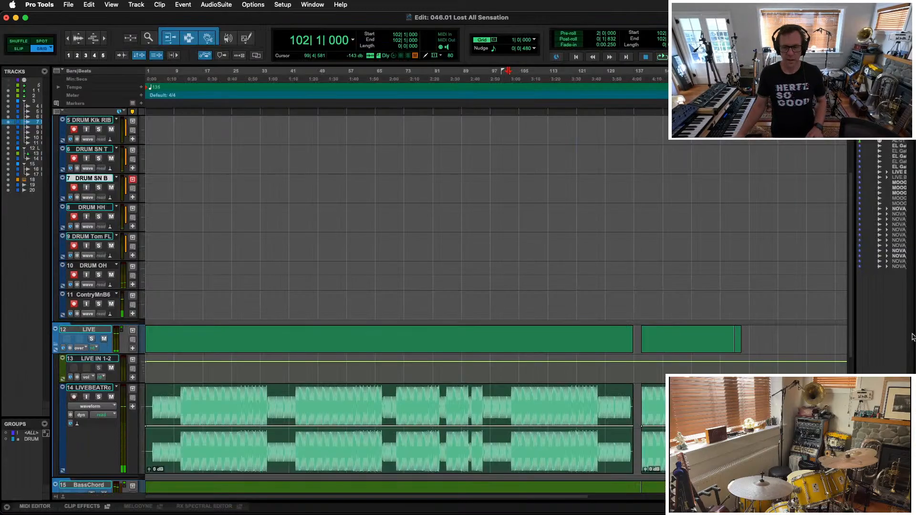
Move the start position to 99|1|000 on the LIVEBEAT track and audition the lead-in from there
click(497, 392)
key(space)
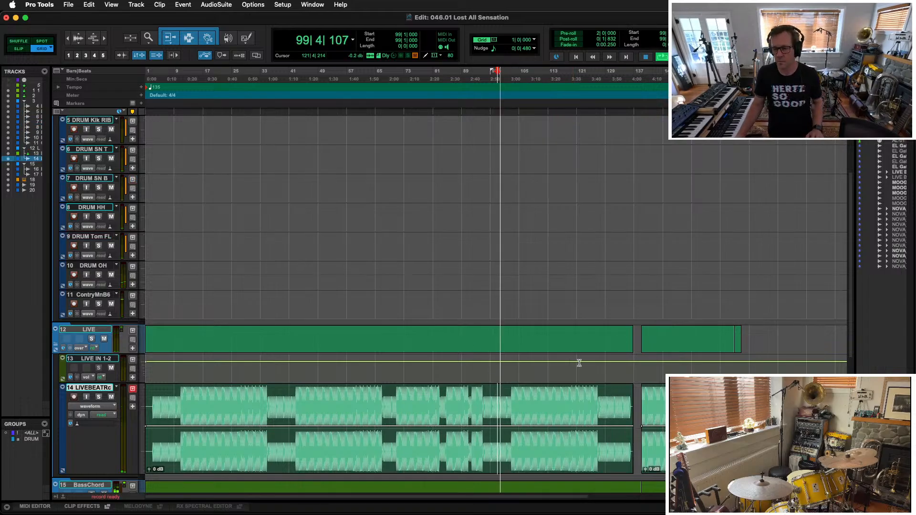
key(super+bracketright)
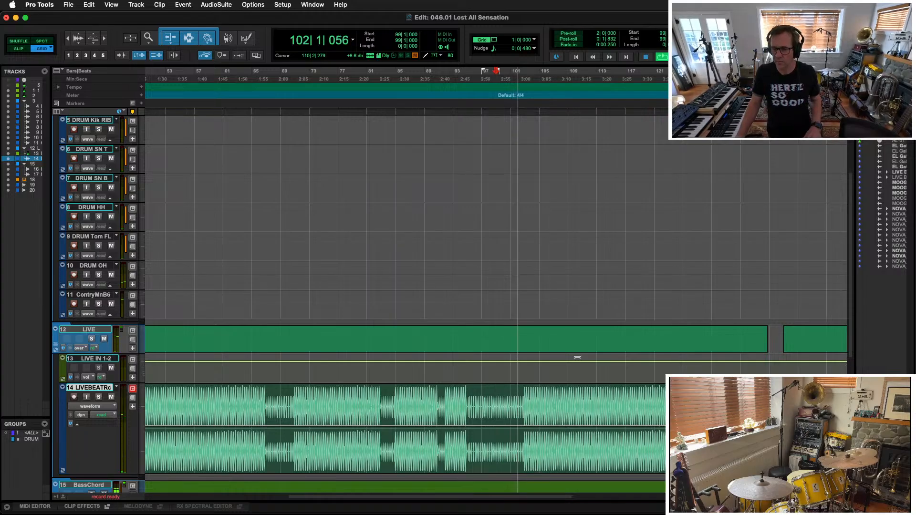
key(space)
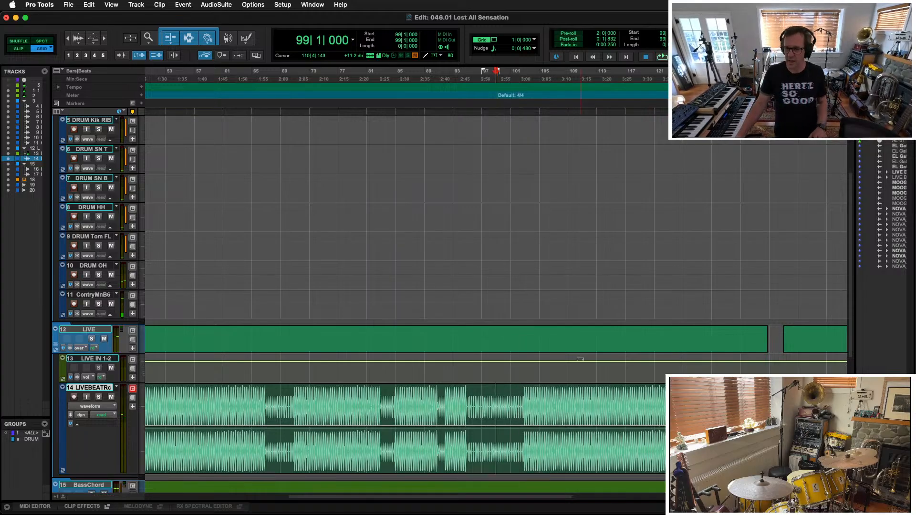
Record a live drum take on all armed DRUM tracks from 99|1|000 to about bar 165
scroll(580, 358, right, 10)
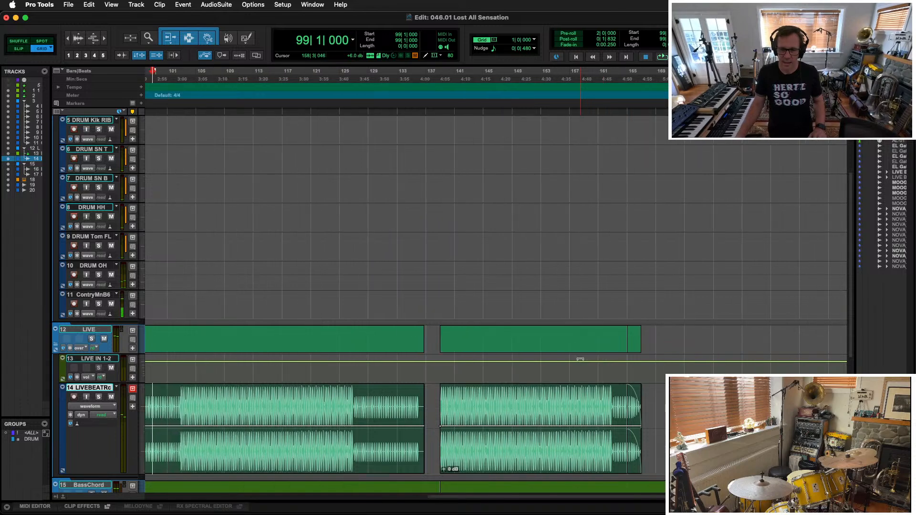
scroll(580, 358, left, 1)
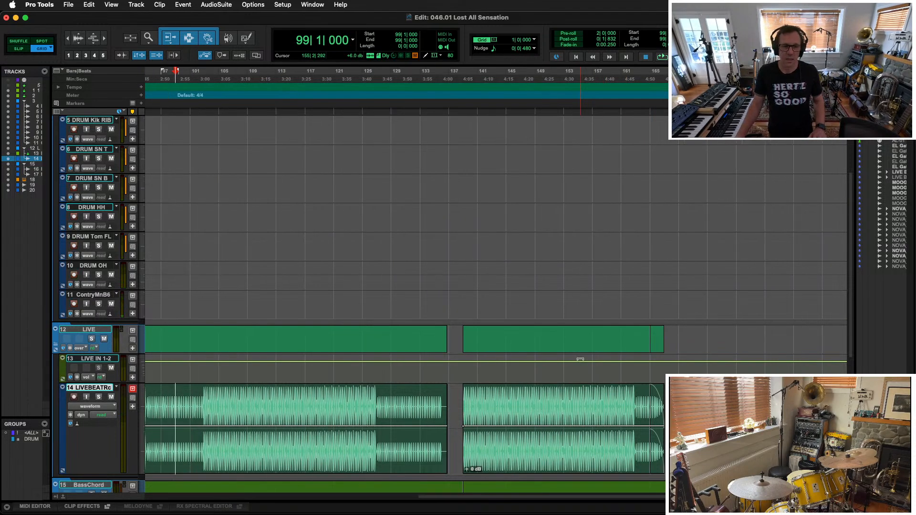
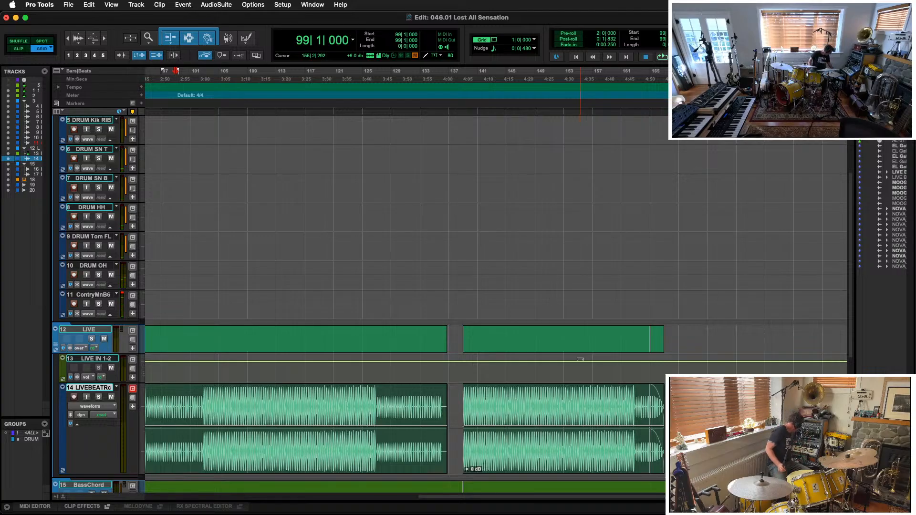
key(space)
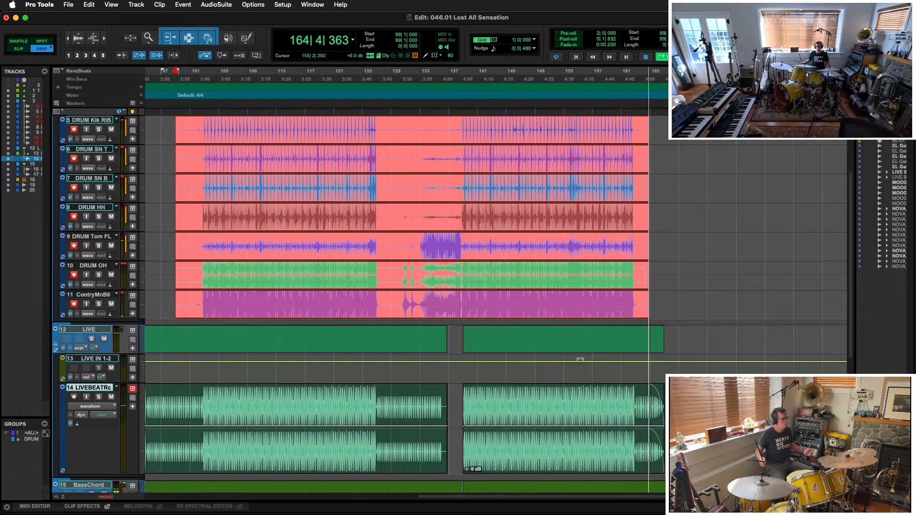
key(space)
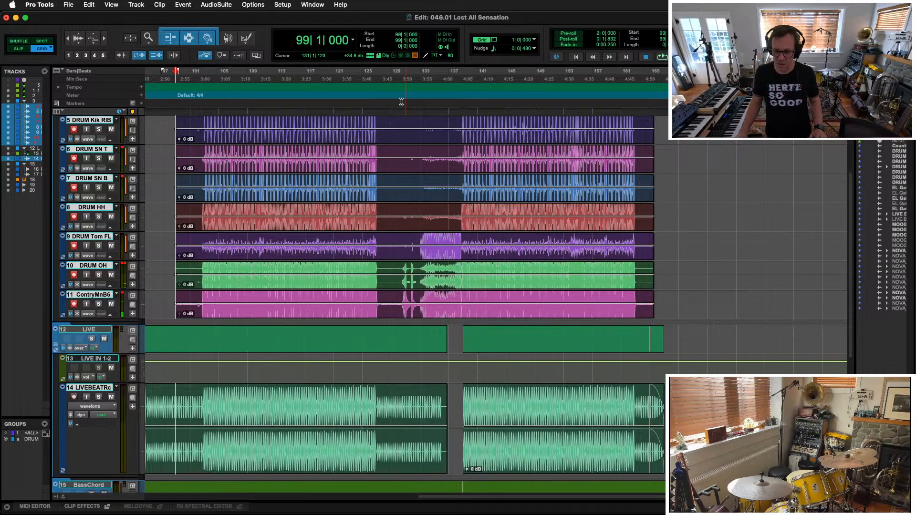
Play back the drum take from bar 99, shrink the waveform display, and delete the newly recorded ContryMnB6 clip
key(space)
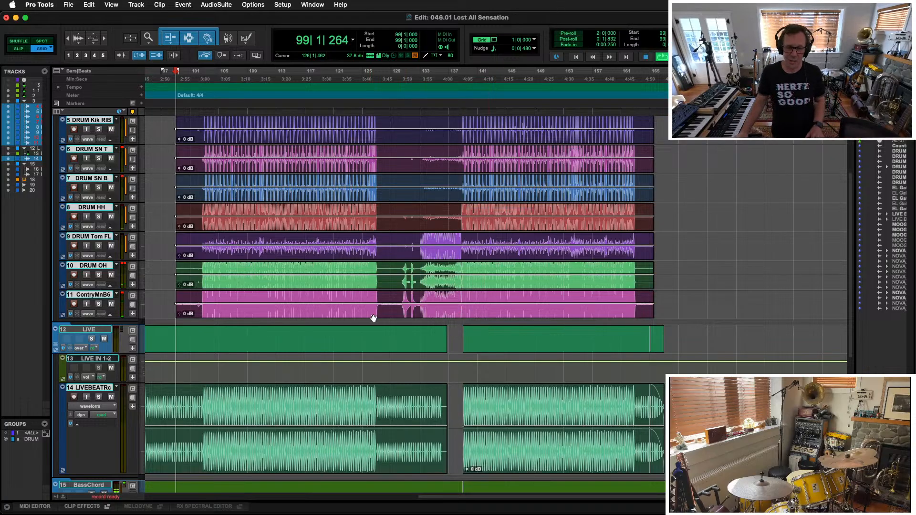
key(space)
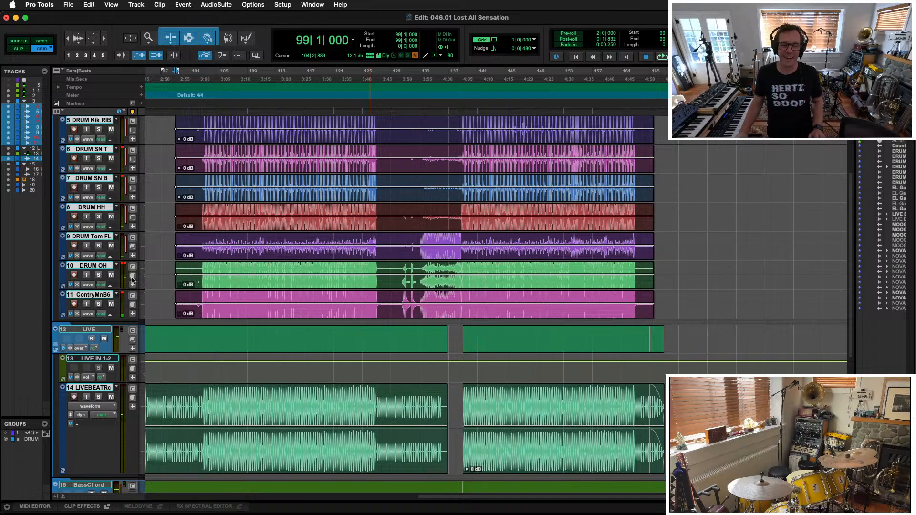
scroll(189, 263, down, 5)
scroll(189, 263, up, 2)
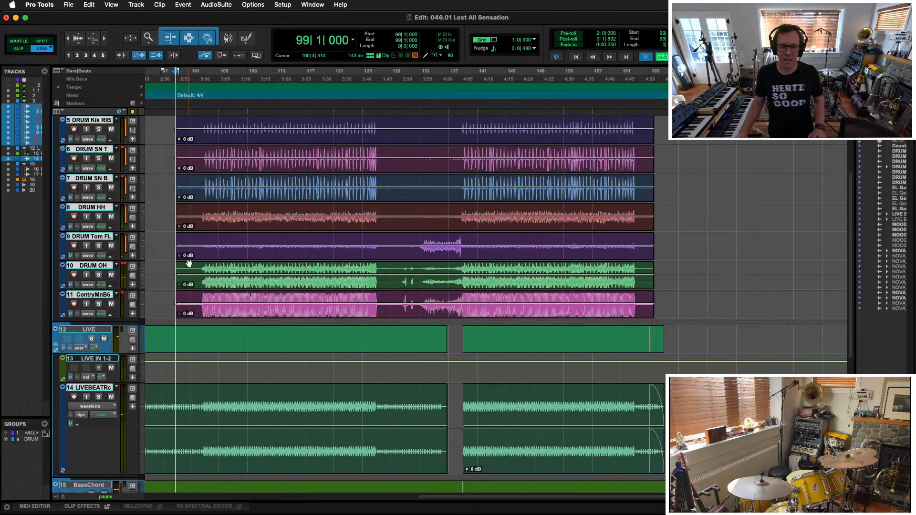
key(space)
click(236, 316)
key(Delete)
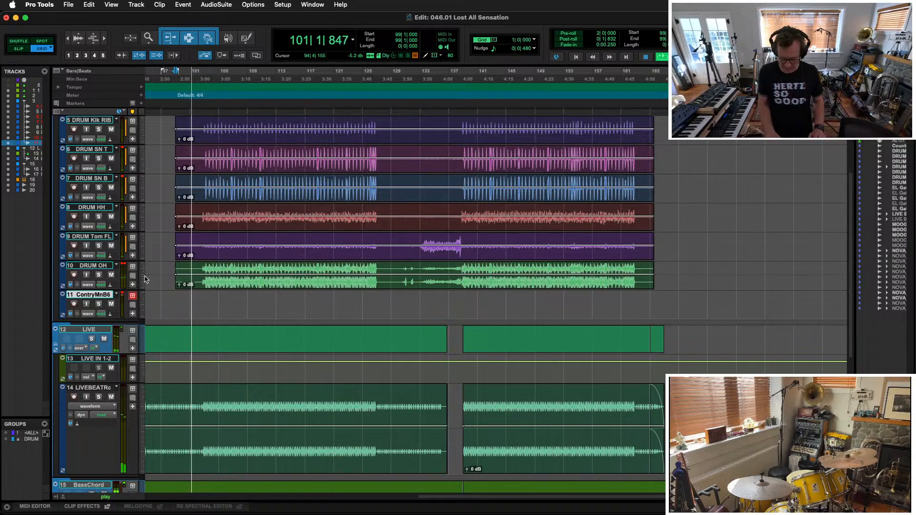
In the Mix window, raise DRUM OH to -12.9 dB and switch Click 1's CTRL CANS send back to post-fader
key(super+equal)
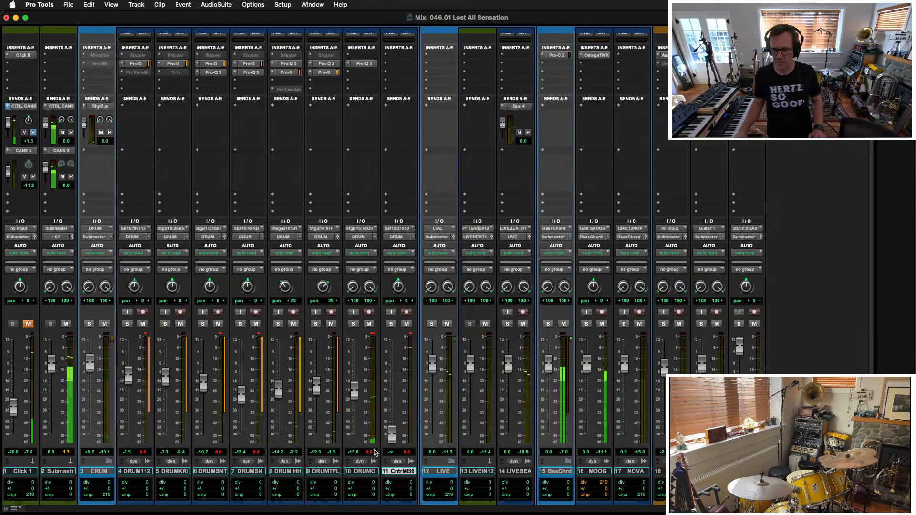
drag(350, 394, 358, 384)
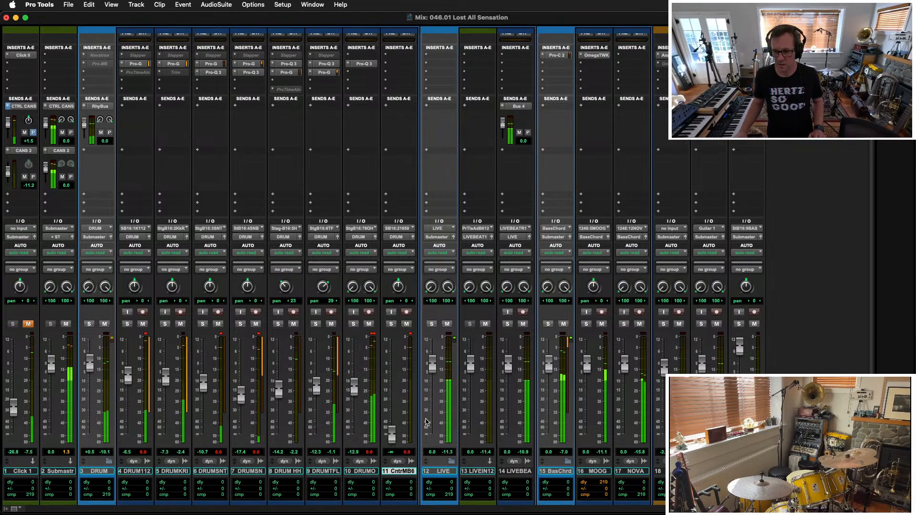
click(33, 134)
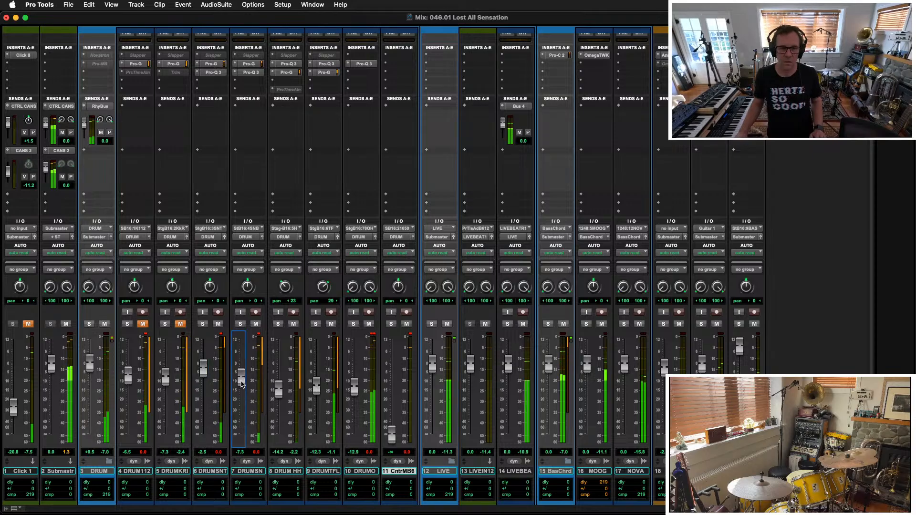
click(83, 57)
mouse_move(138, 89)
mouse_move(206, 102)
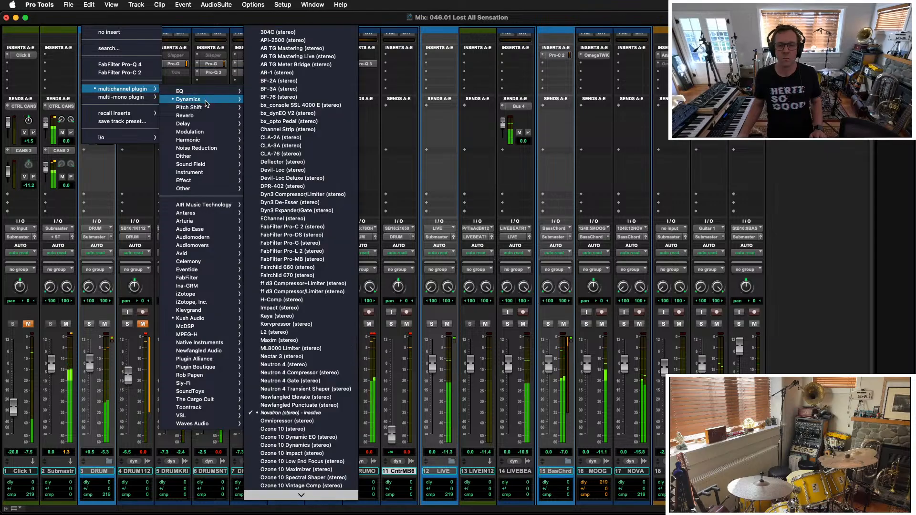
click(292, 259)
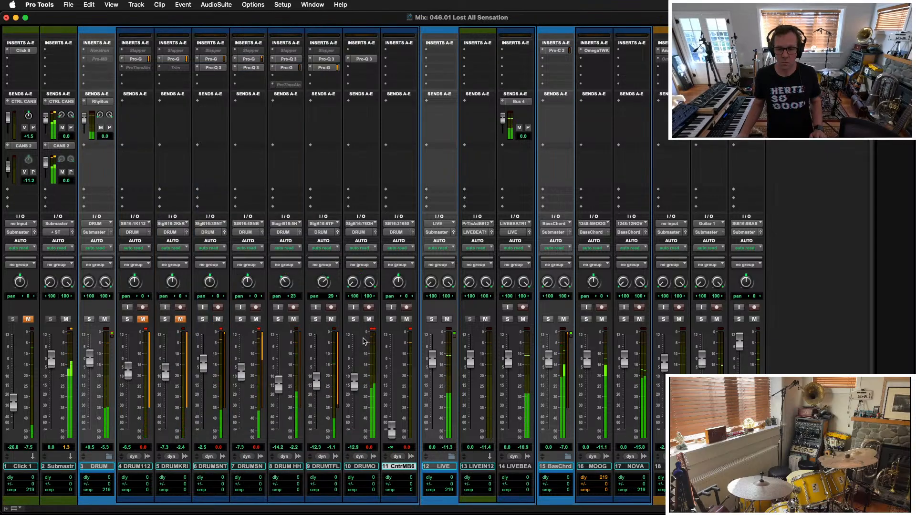
Replace the inactive Novatron insert on the DRUM folder track with the UBK-2 compressor
click(83, 52)
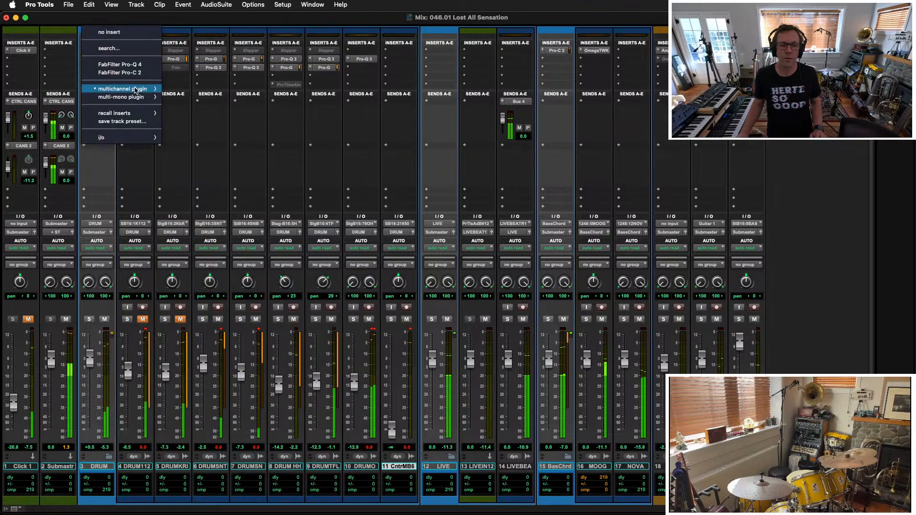
mouse_move(136, 93)
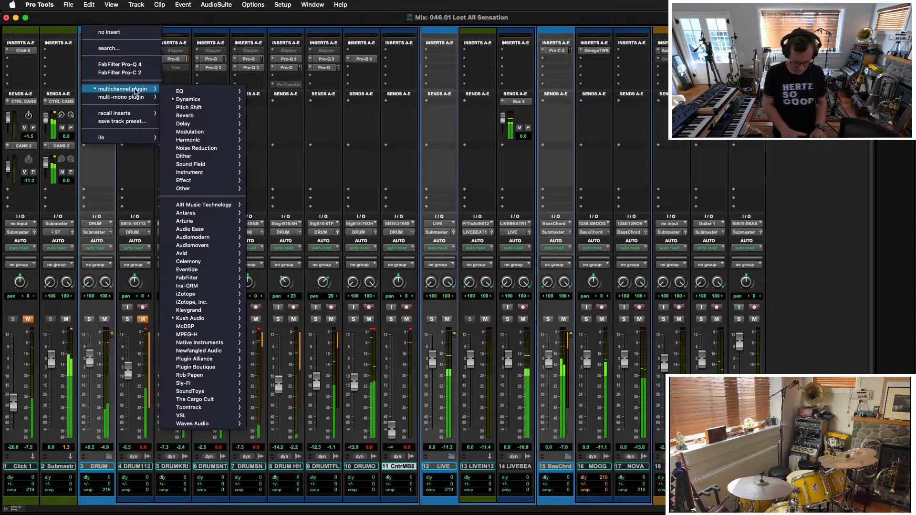
text(ubk)
key(Return)
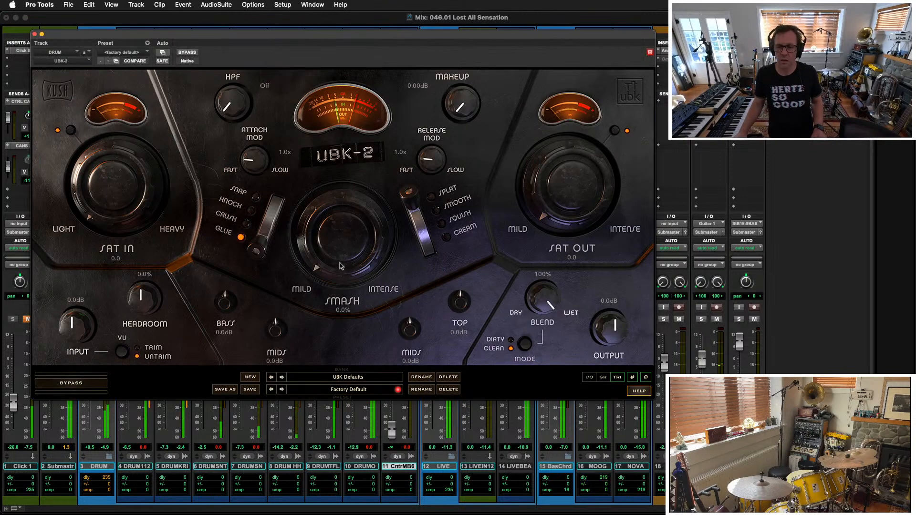
Set UBK-2's Smash amount to 46% and its release character to Squish
drag(341, 266, 317, 161)
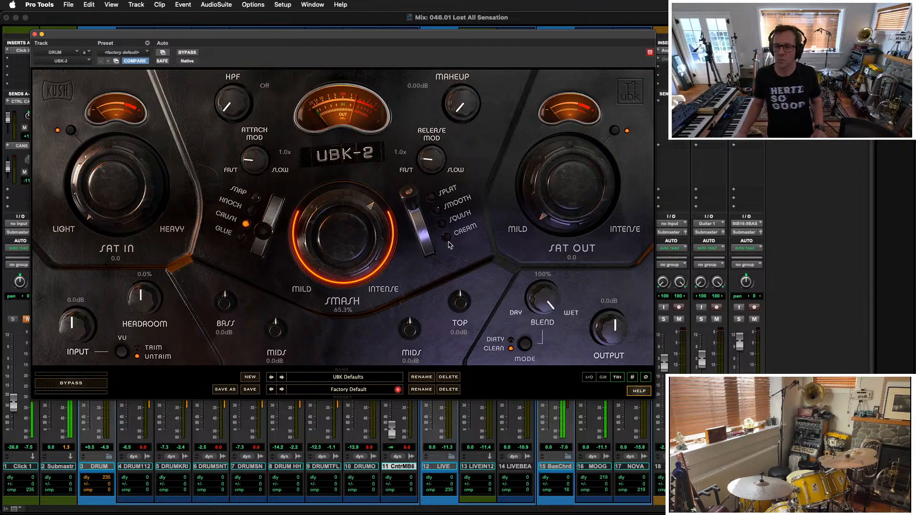
click(440, 224)
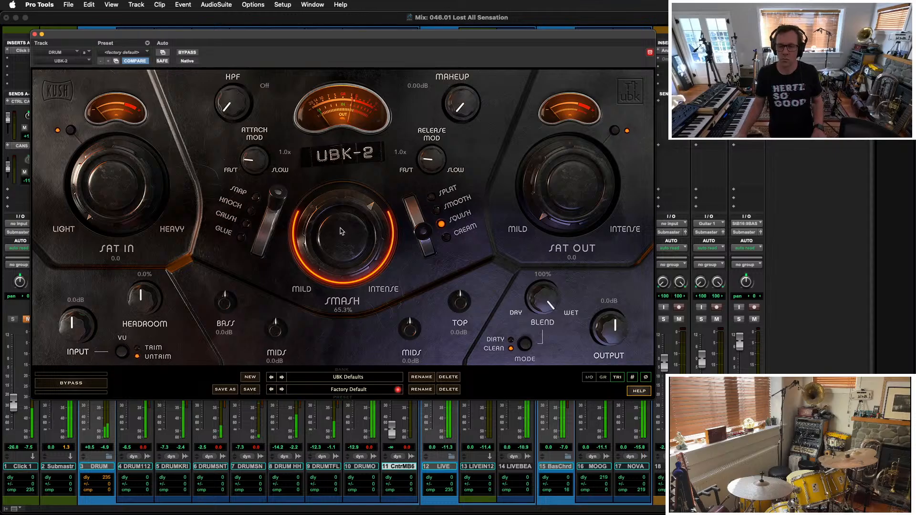
drag(341, 231, 339, 254)
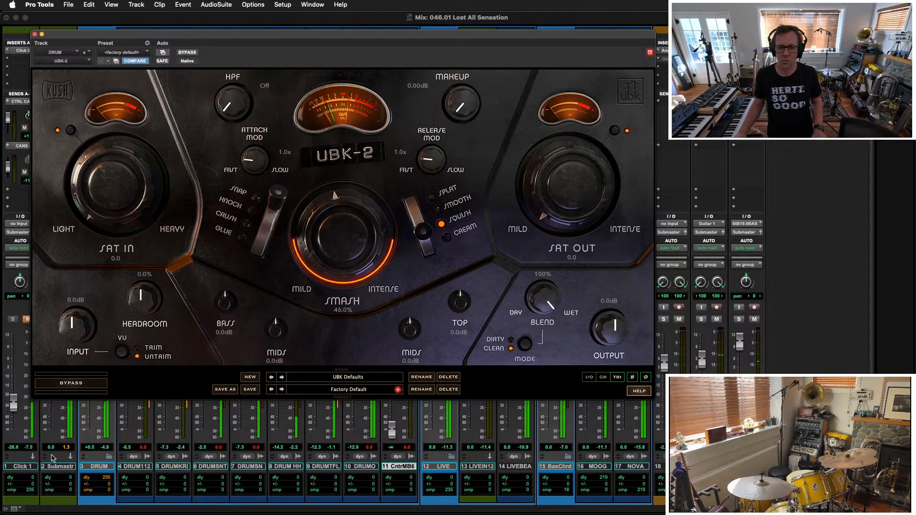
Move the UBK-2 window clear of the drum channels, lower DRUM OH to -19.5 dB, and close the plug-in
drag(110, 39, 379, 63)
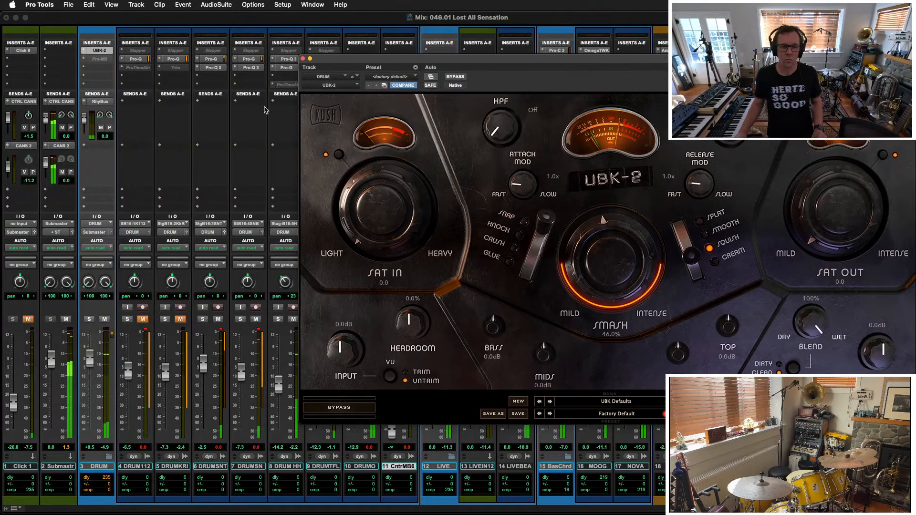
drag(466, 70, 424, 62)
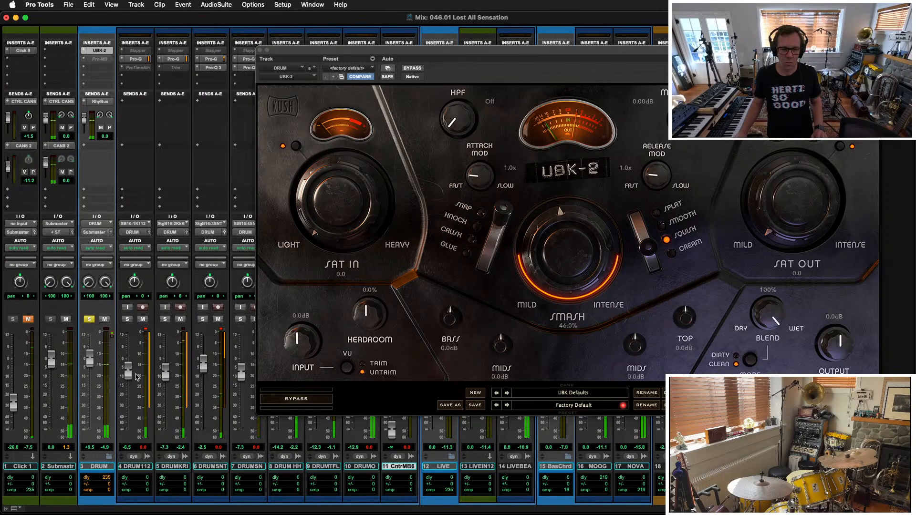
drag(354, 46, 481, 127)
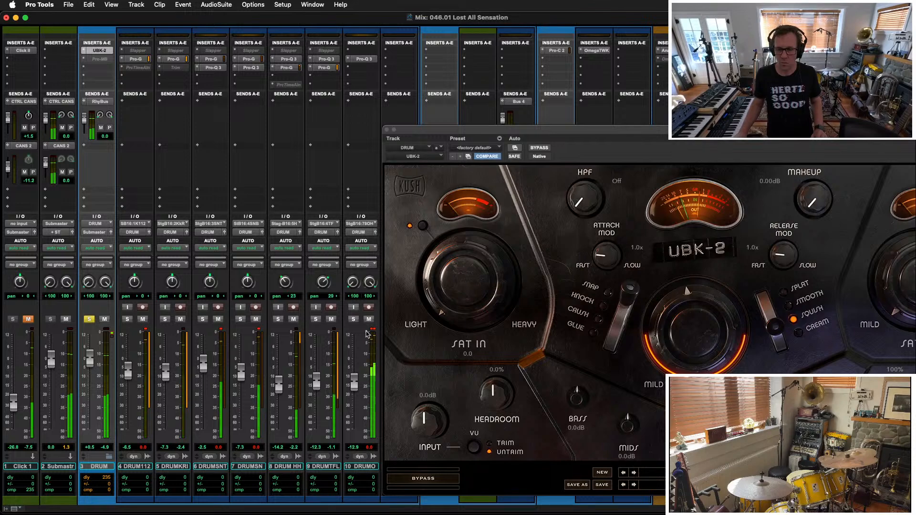
mouse_move(354, 382)
mouse_down()
mouse_move(353, 414)
mouse_move(354, 393)
mouse_up()
key(super+w)
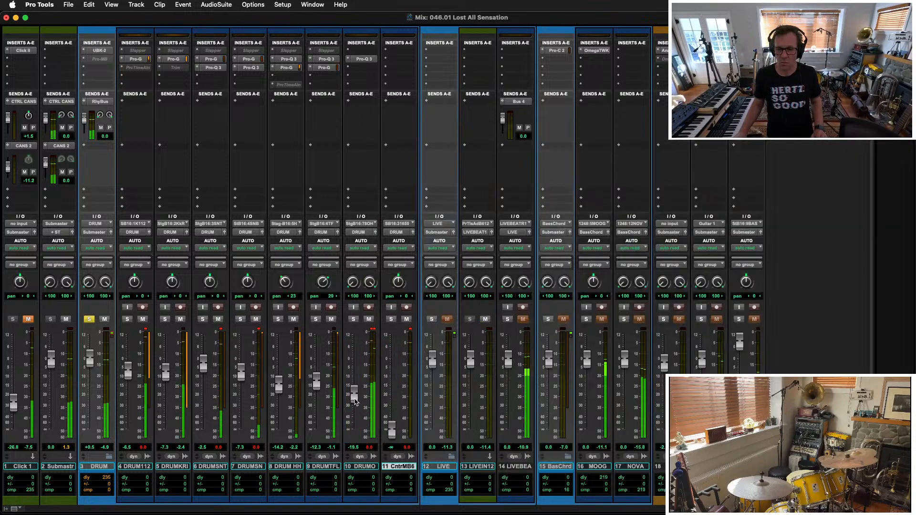
Narrow the DRUM OH stereo panning to 50 left and 38 right
drag(369, 284, 368, 316)
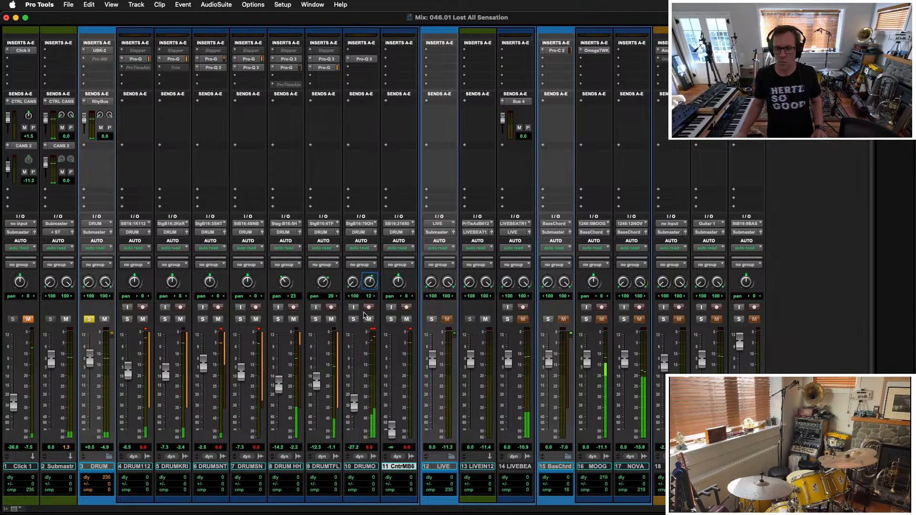
drag(352, 283, 352, 258)
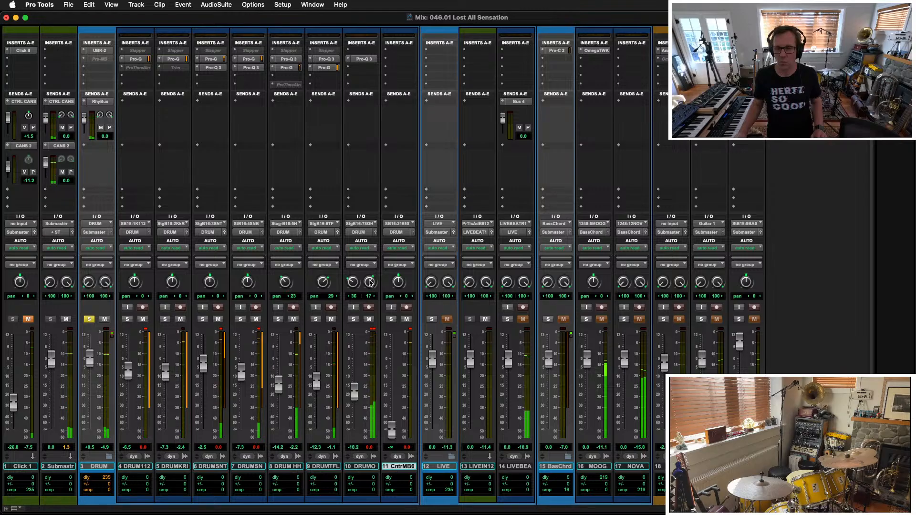
mouse_move(370, 283)
mouse_down()
mouse_move(352, 289)
mouse_move(368, 278)
mouse_move(352, 281)
mouse_up()
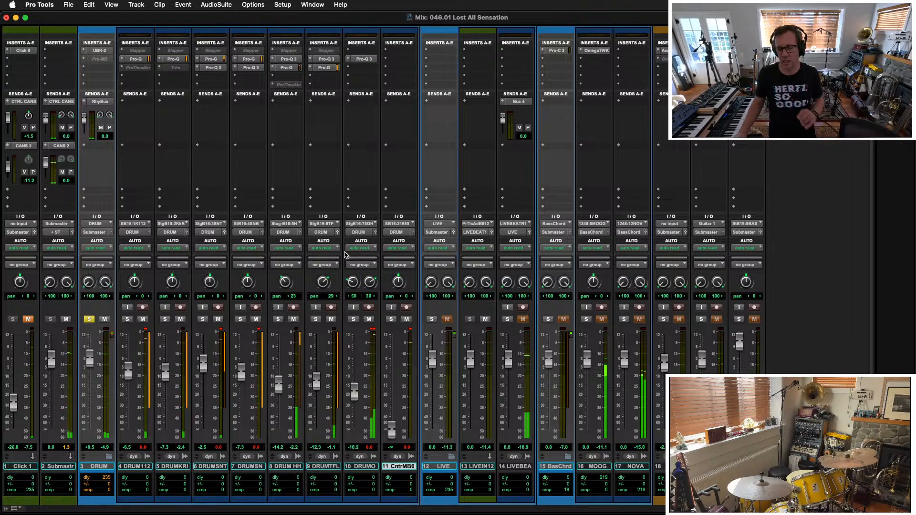
Replace the Pro-Q 3 insert on DRUM SN T with Pro-Q 4 and load the MrW preset 045.SofaSad SN U
click(363, 60)
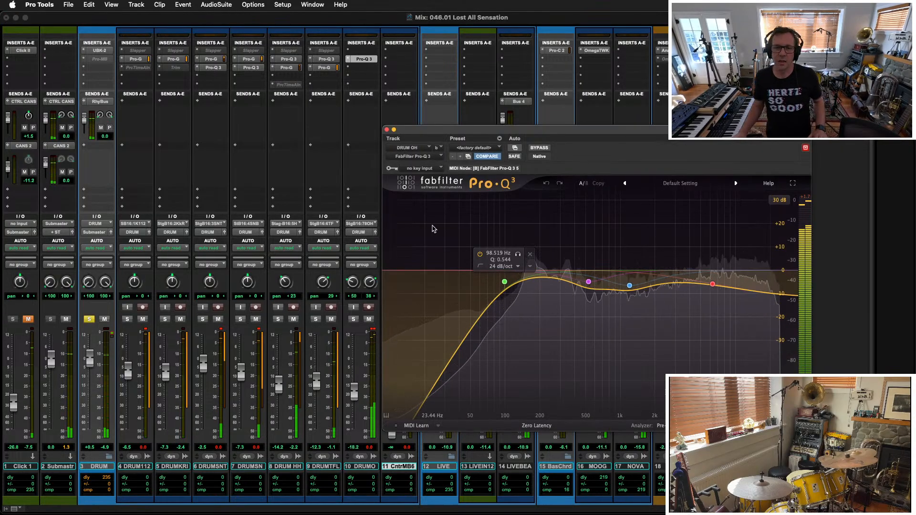
key(space)
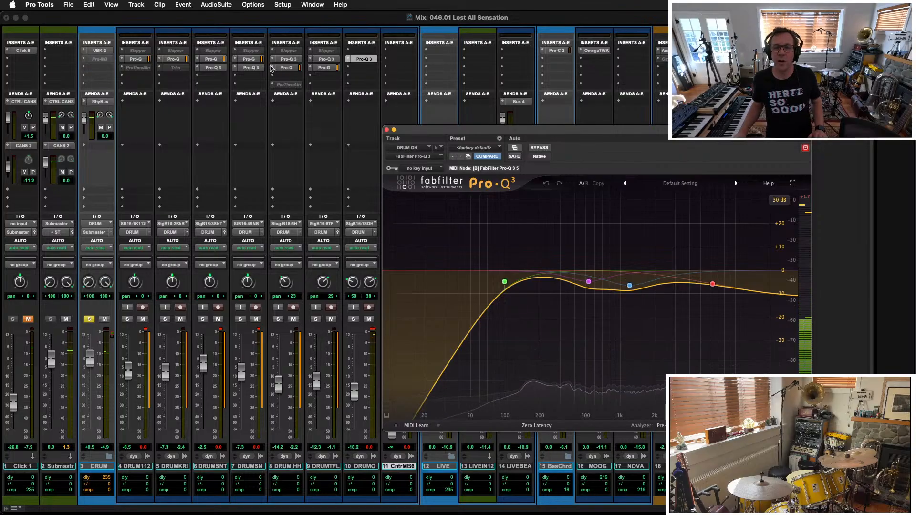
click(213, 68)
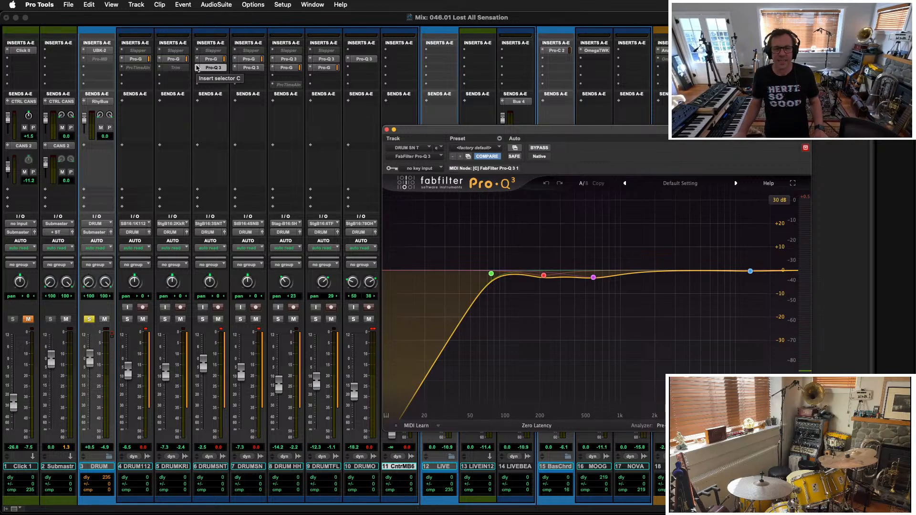
click(197, 70)
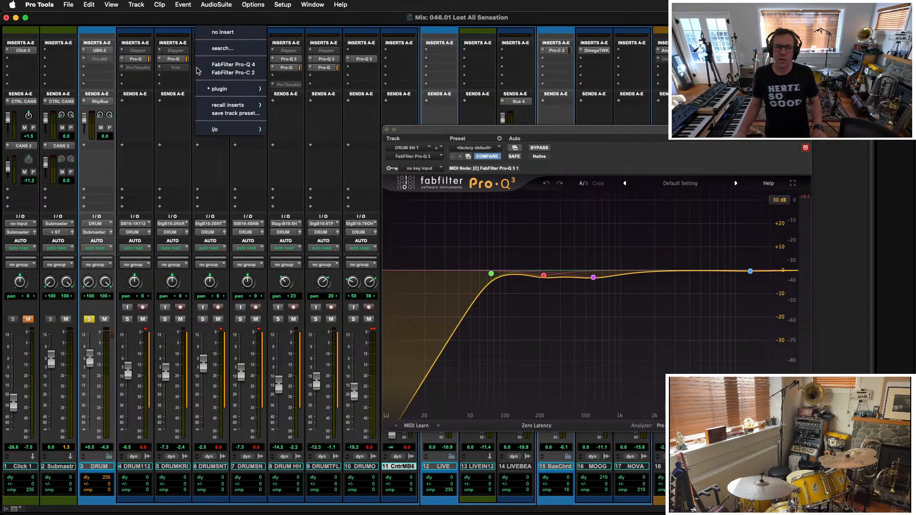
click(246, 66)
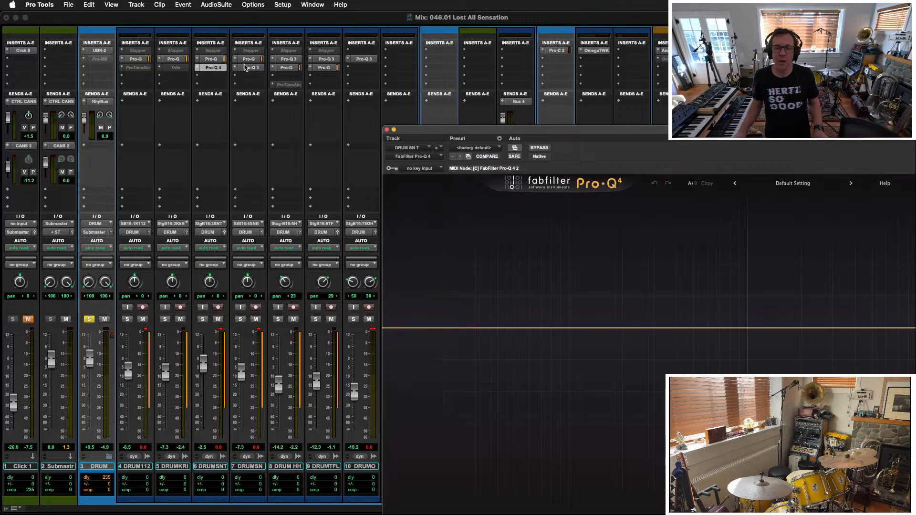
click(804, 186)
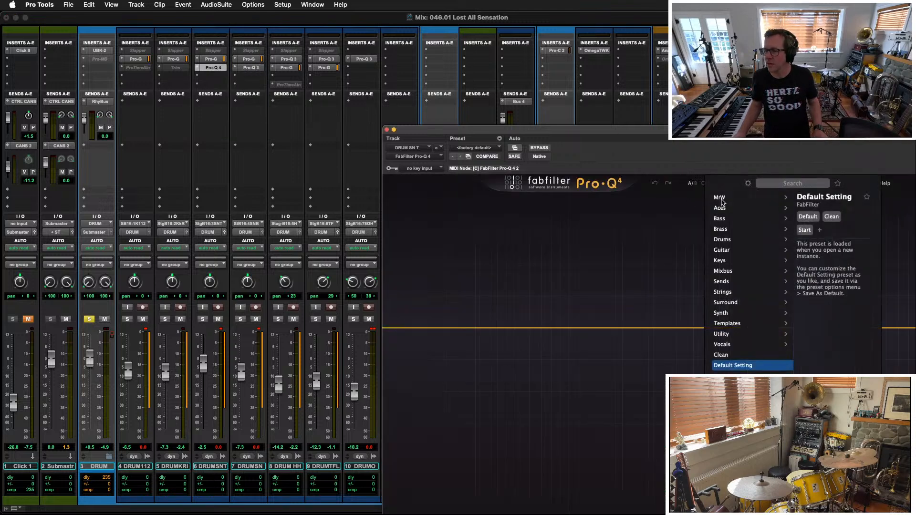
mouse_move(722, 201)
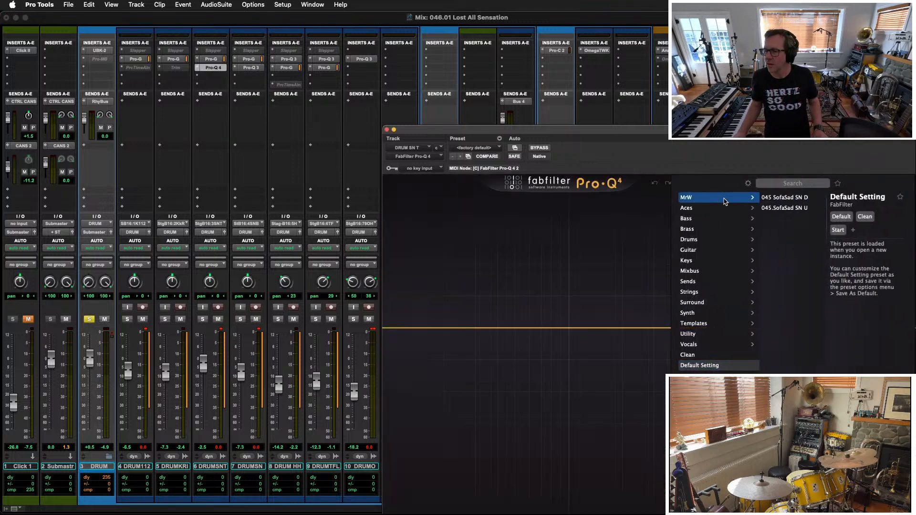
click(782, 208)
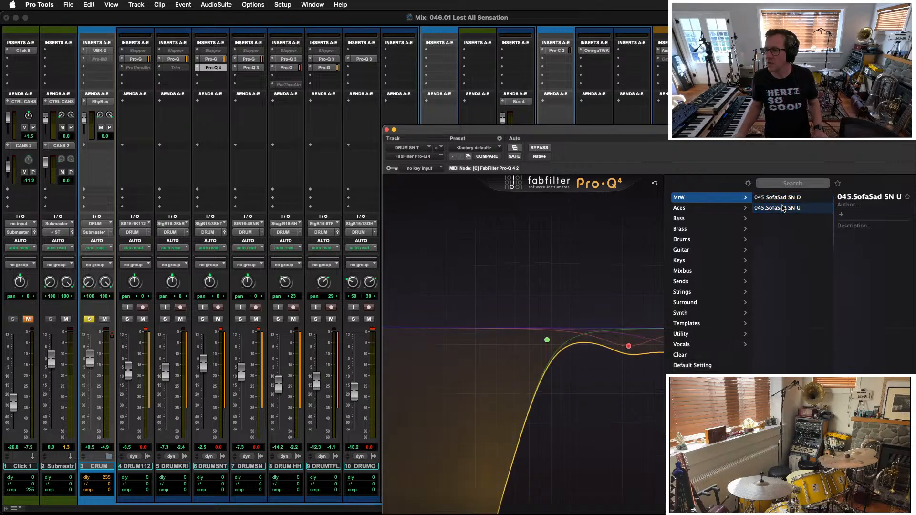
Replace the Pro-Q 3 on DRUM SN B with Pro-Q 4, load the preset 045 SofaSad SN D, and close the plug-in
click(255, 68)
click(234, 68)
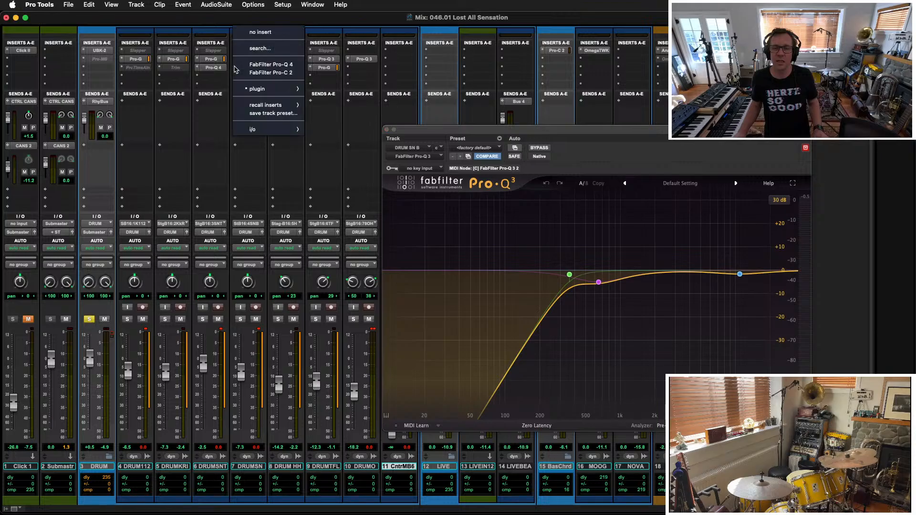
click(260, 68)
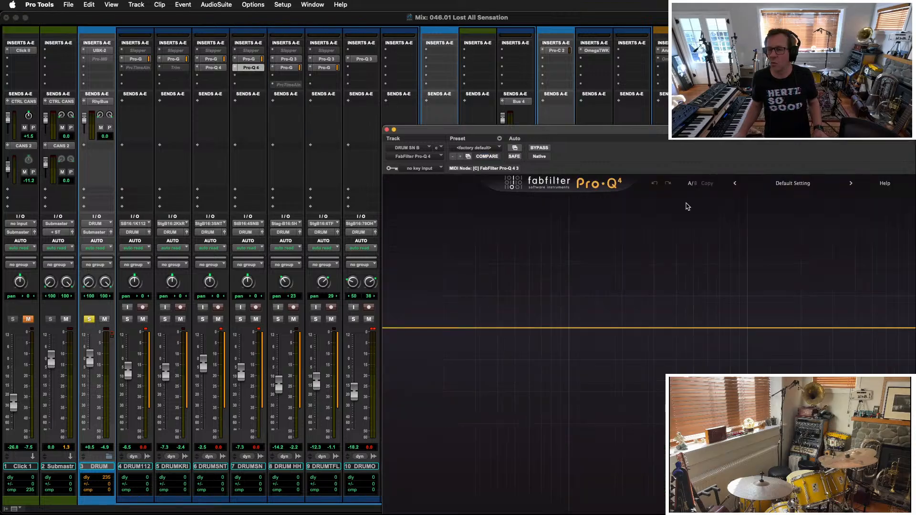
click(789, 185)
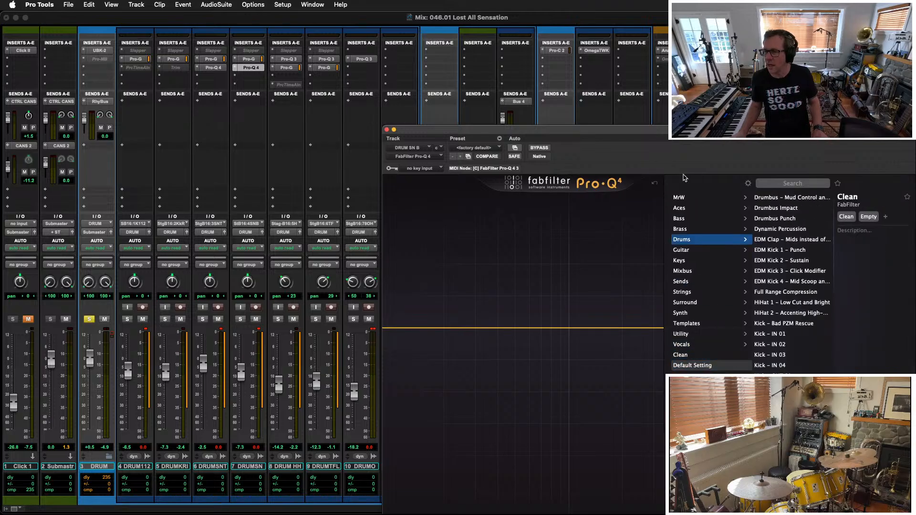
click(790, 200)
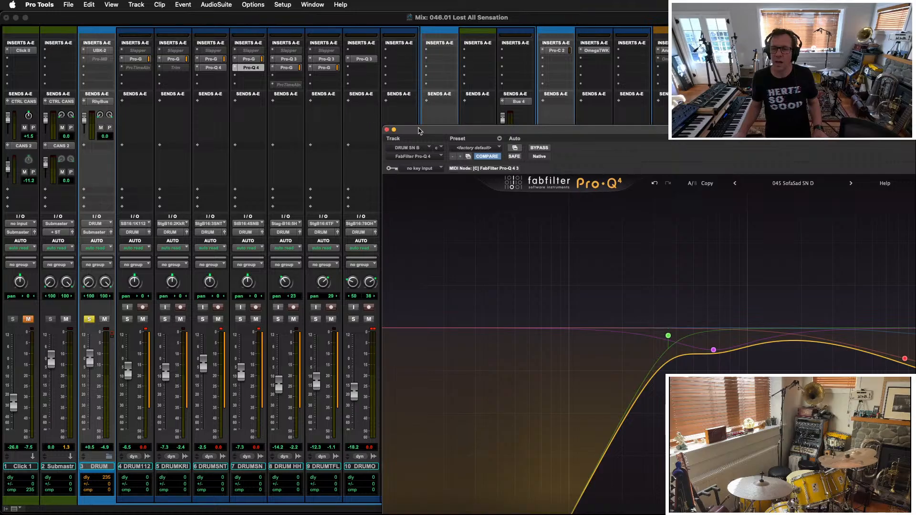
drag(419, 130, 306, 96)
click(274, 94)
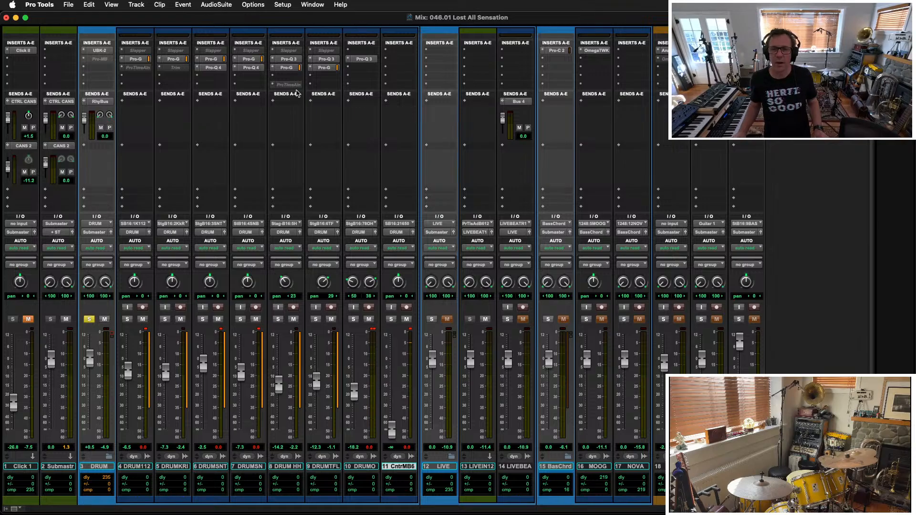
Replace the Pro-Q 3 insert on DRUM HH with Pro-Q 4 and move its window clear of the drum inserts
click(286, 59)
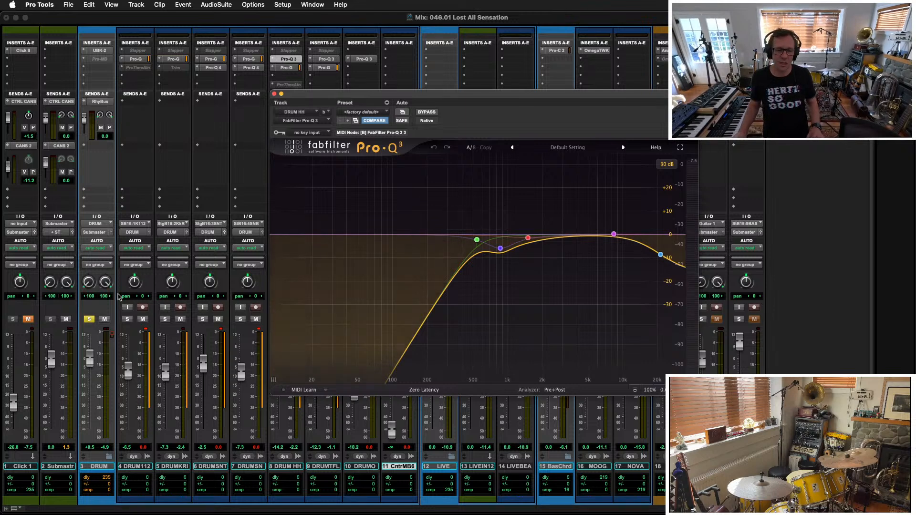
click(301, 120)
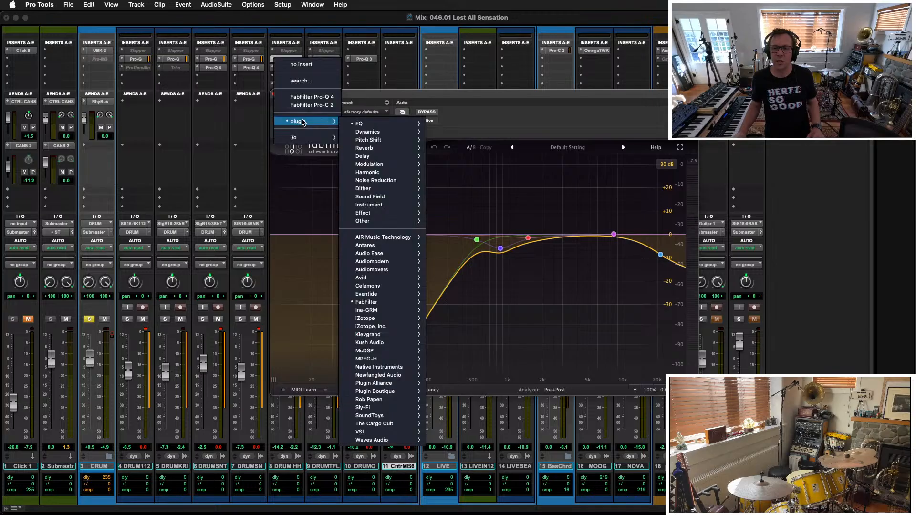
click(315, 97)
drag(301, 94, 191, 121)
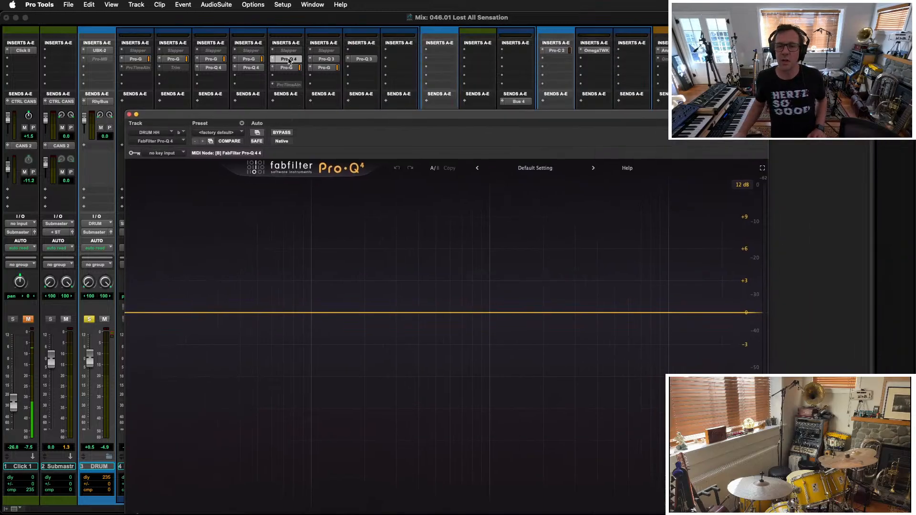
Replace the Pro-Q 3 inserts on DRUM Tom FL and DRUM OH with Pro-Q 4
drag(289, 61, 326, 59)
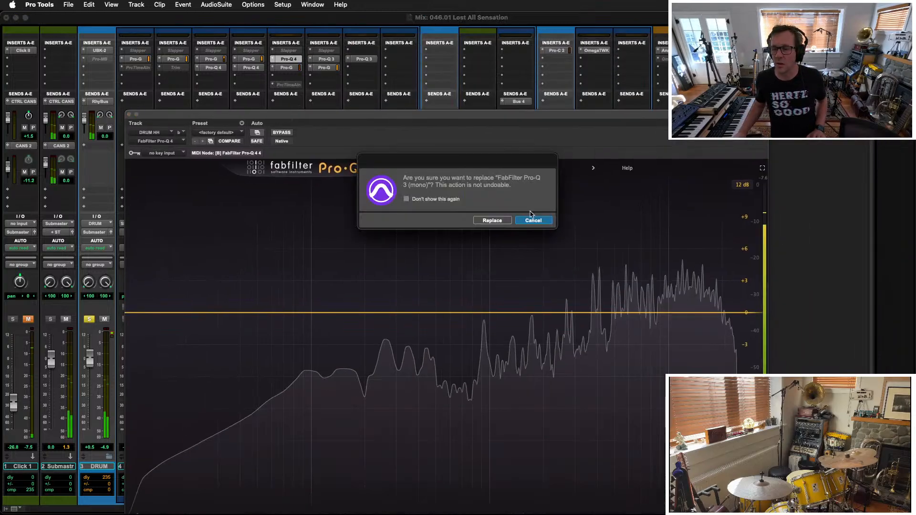
click(533, 219)
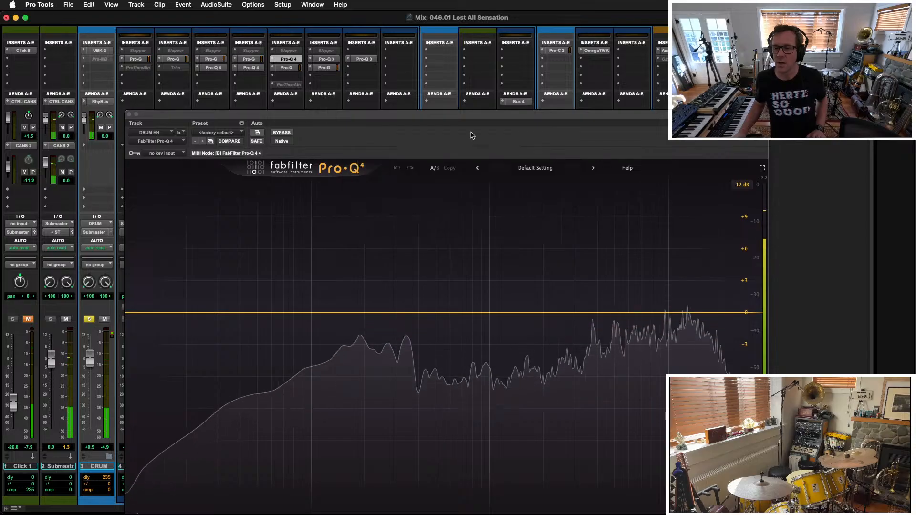
click(321, 60)
click(319, 59)
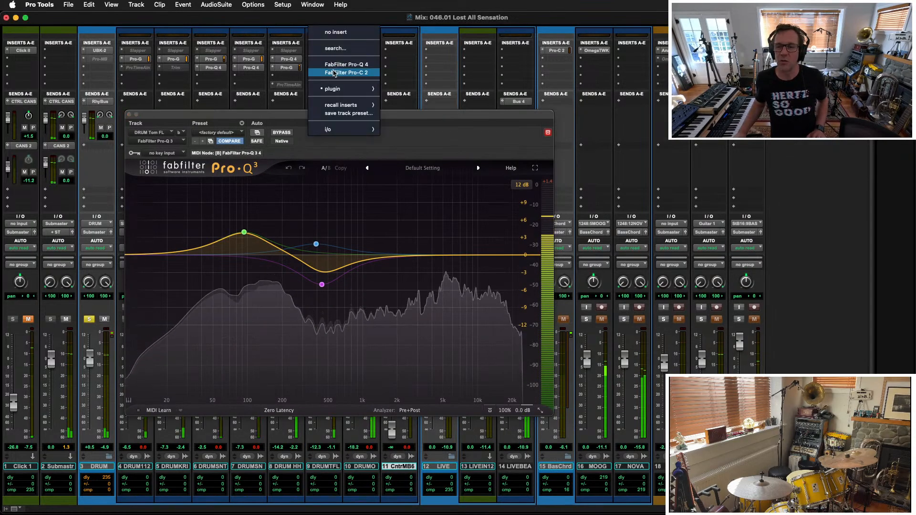
click(340, 64)
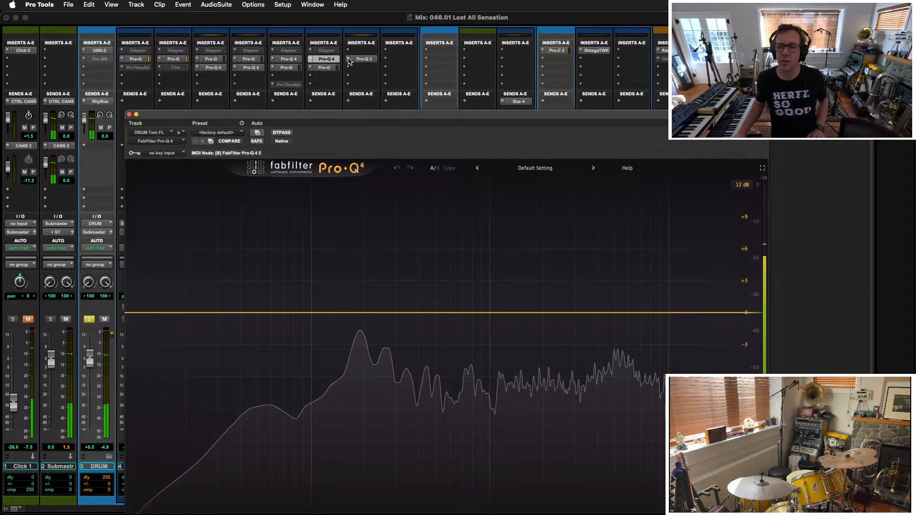
click(349, 58)
click(382, 64)
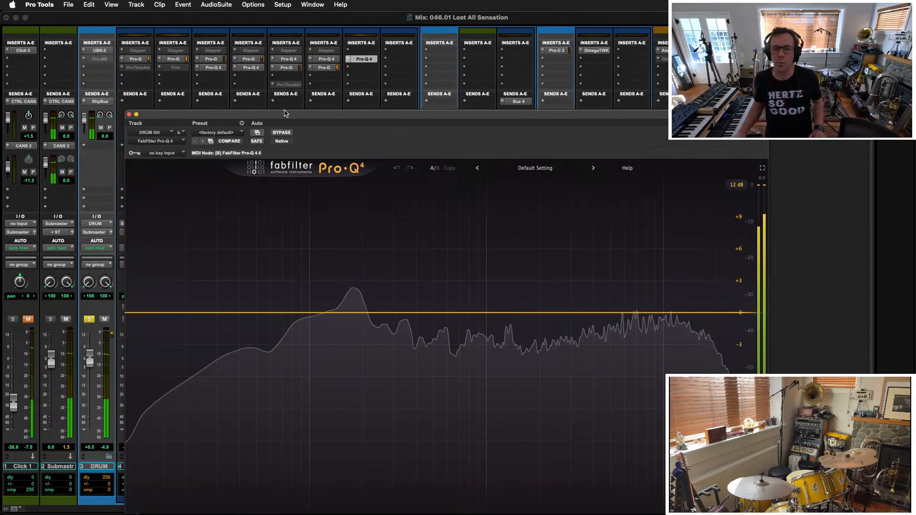
Display all Pro-Q 4 instances together, pin the DRUM OH instance, and turn off its frequency collision display
drag(285, 113, 204, 31)
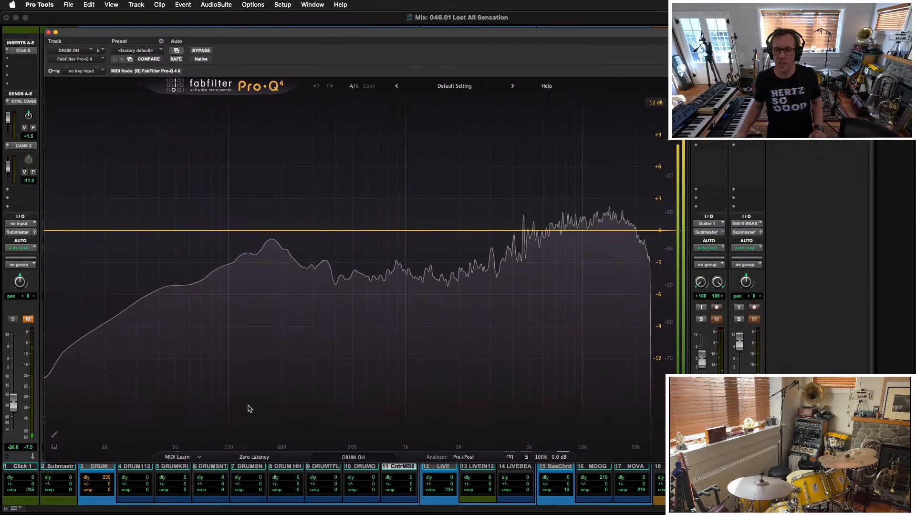
click(353, 457)
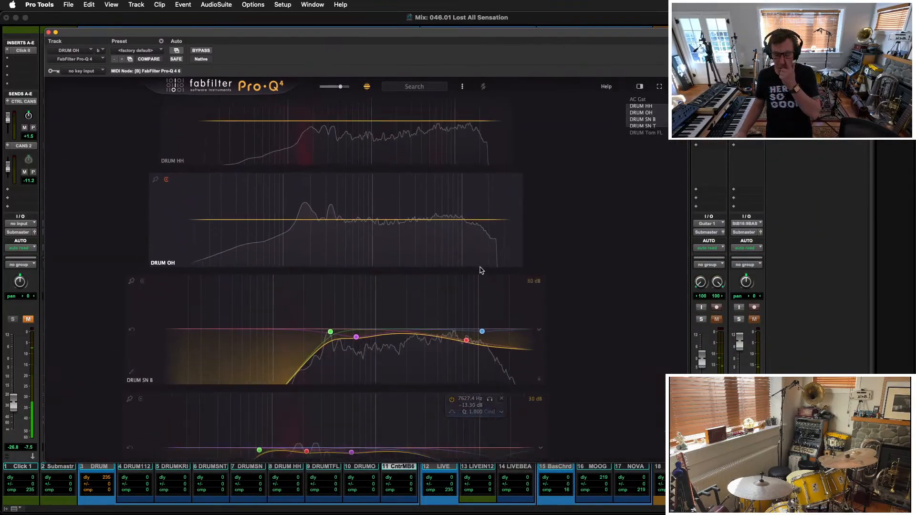
scroll(419, 205, up, 5)
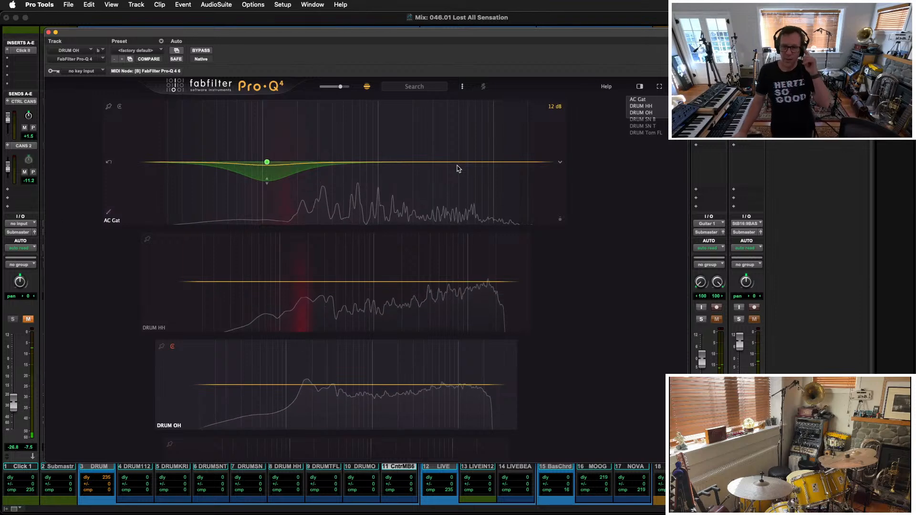
scroll(266, 210, down, 3)
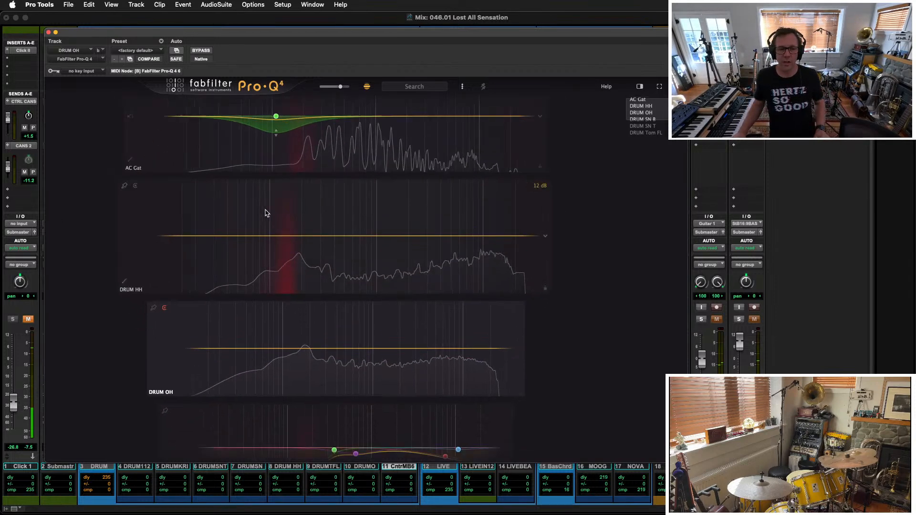
scroll(241, 191, up, 5)
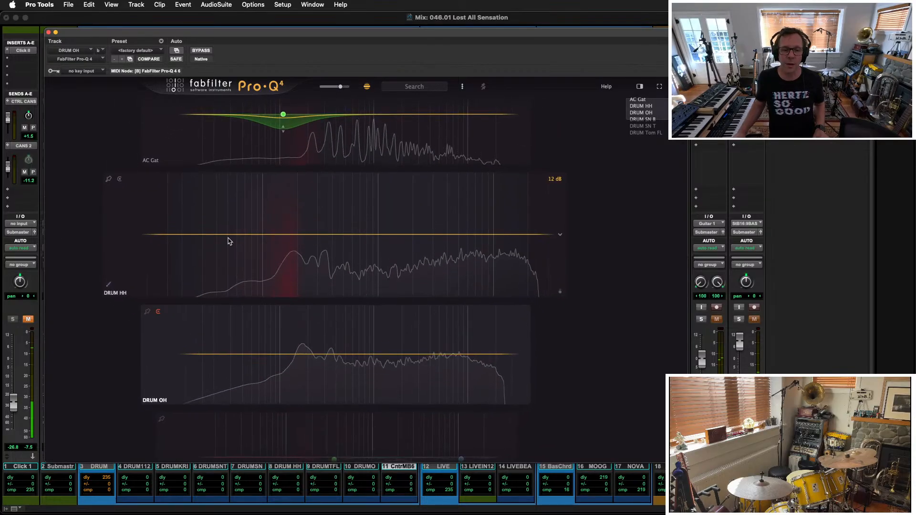
scroll(255, 287, down, 5)
scroll(256, 285, up, 5)
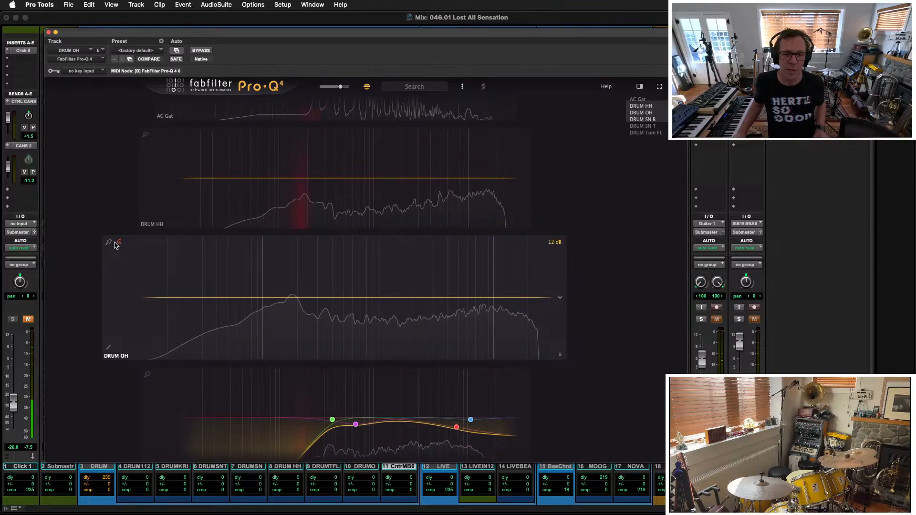
click(109, 242)
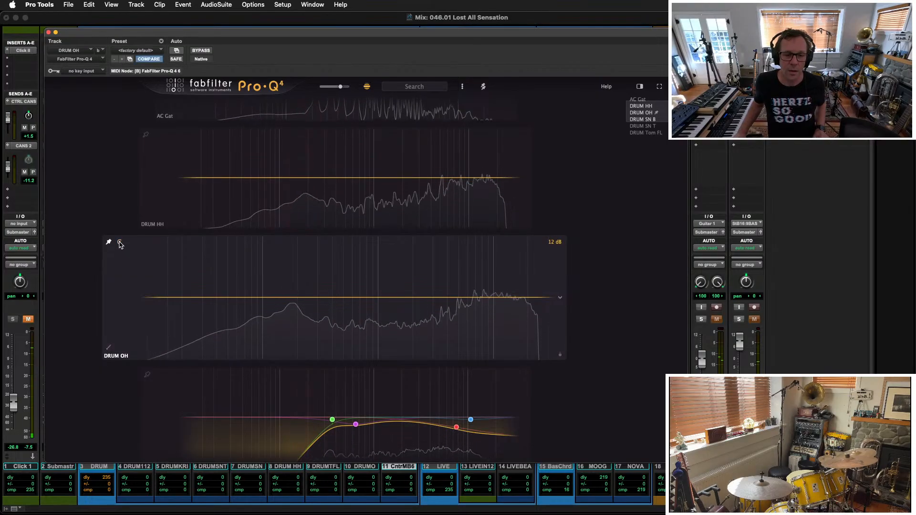
Raise the cutoff frequency of the low-cut band in DRUM SN T's Pro-Q 4 curve
scroll(316, 370, down, 2)
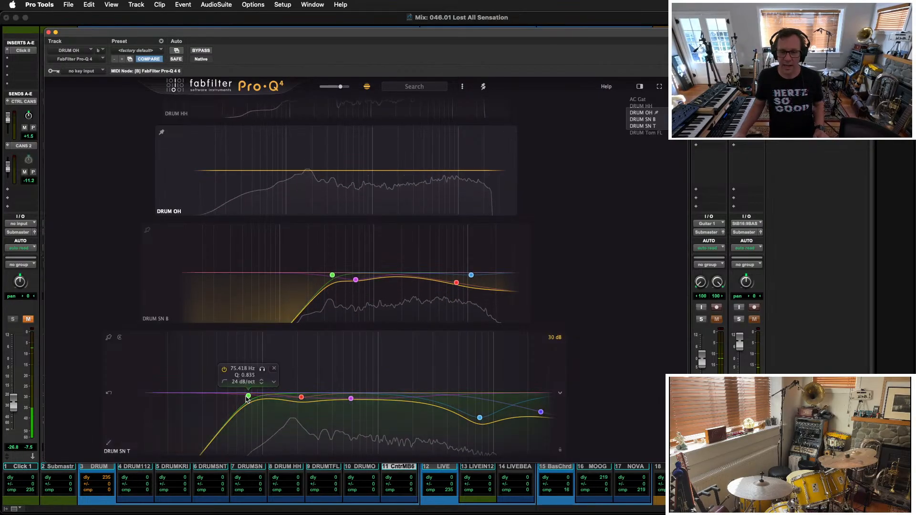
drag(248, 397, 273, 400)
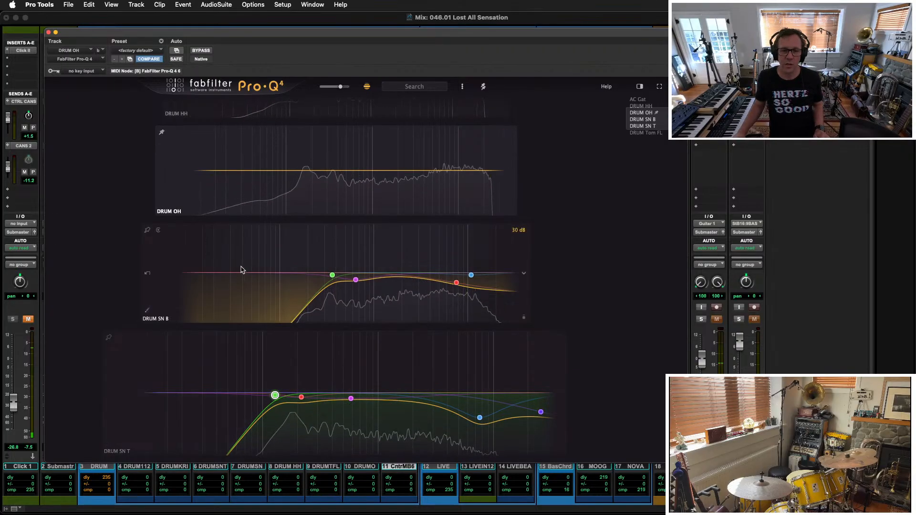
Review the AC Gat, DRUM HH and DRUM OH curves in the instance view and check the session timeline
scroll(241, 270, up, 3)
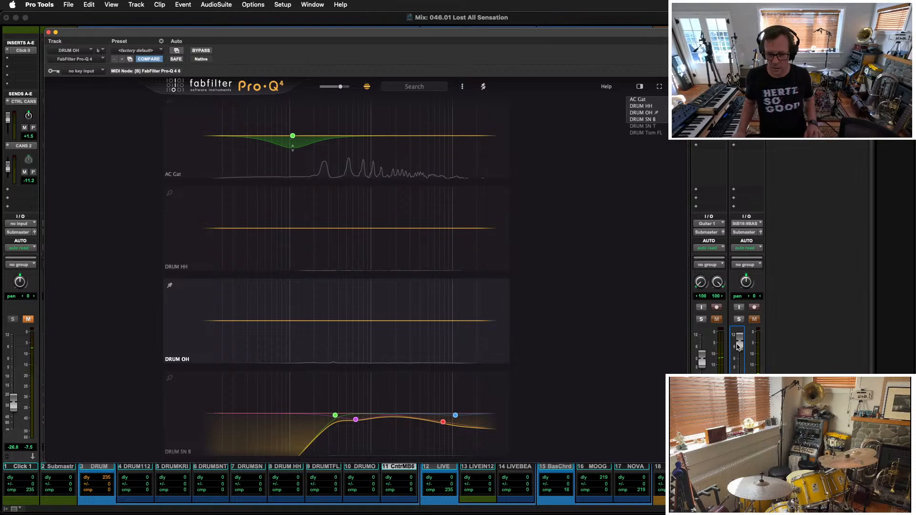
scroll(316, 264, up, 2)
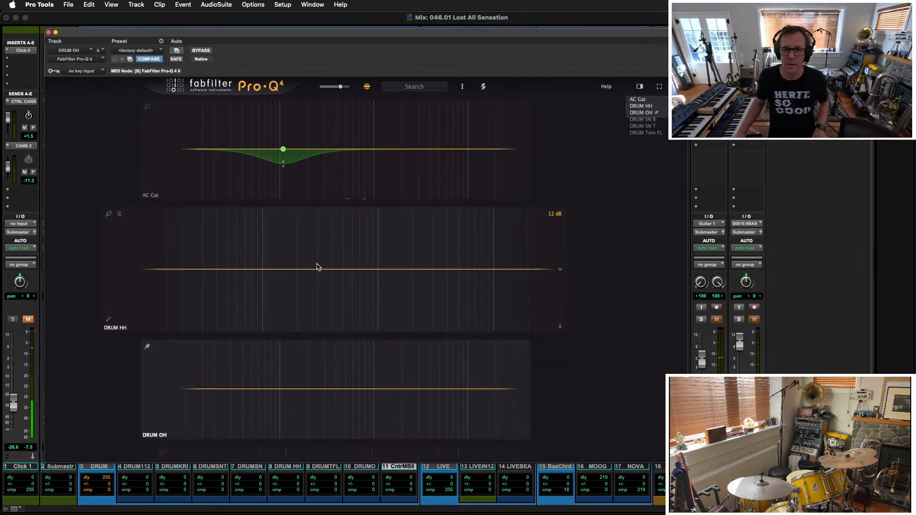
scroll(318, 266, down, 2)
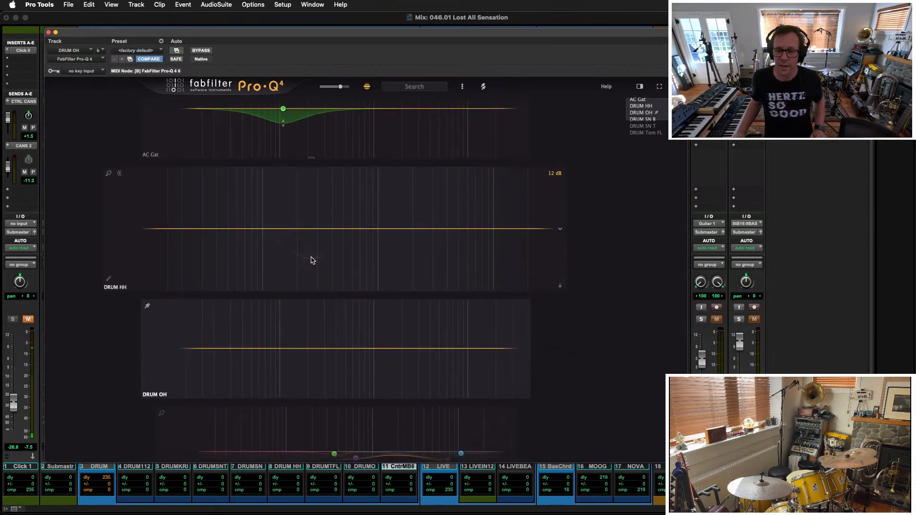
key(super+equal)
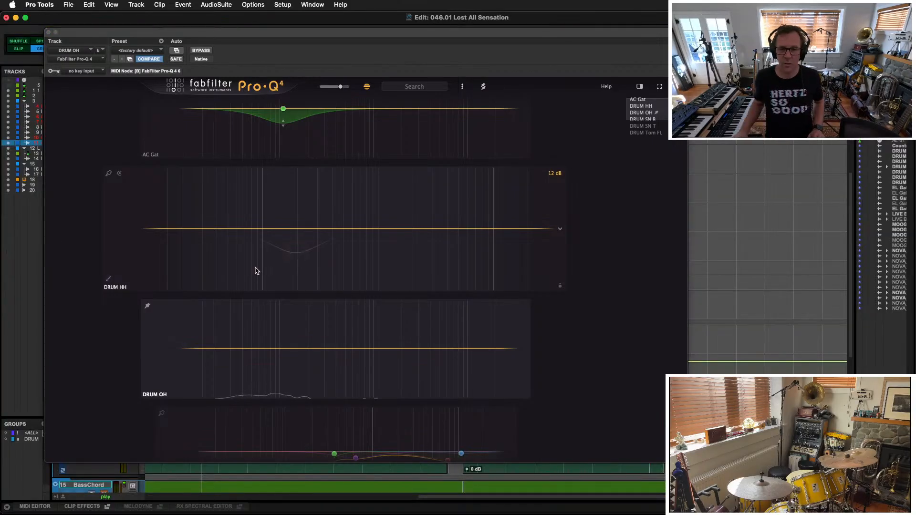
key(super+equal)
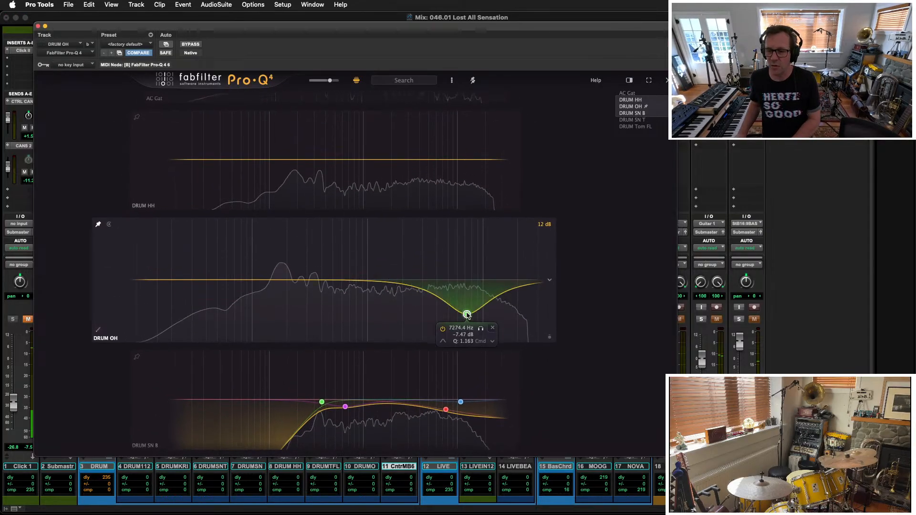
Shape DRUM OH with cuts near 163 Hz and in the highs, and add a 12 dB/oct low cut at about 3.3 kHz to DRUM HH
drag(428, 316, 457, 308)
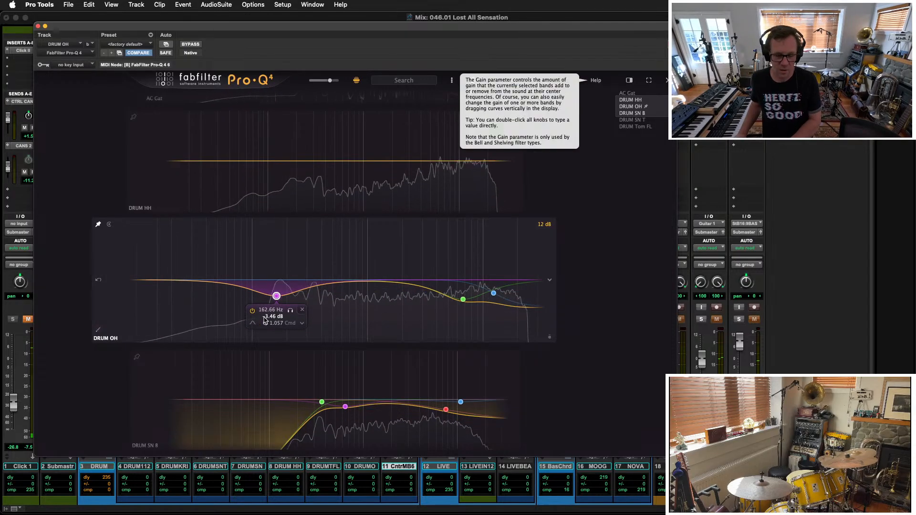
scroll(297, 245, up, 3)
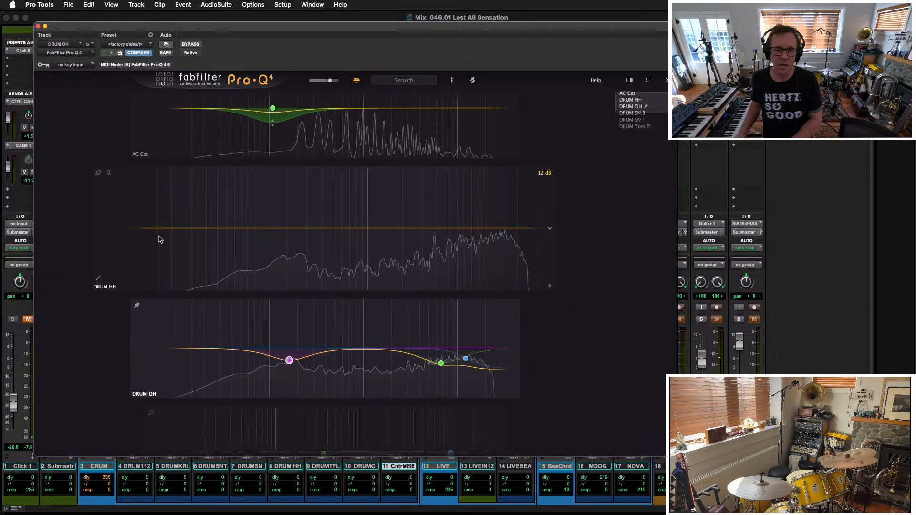
drag(137, 228, 391, 210)
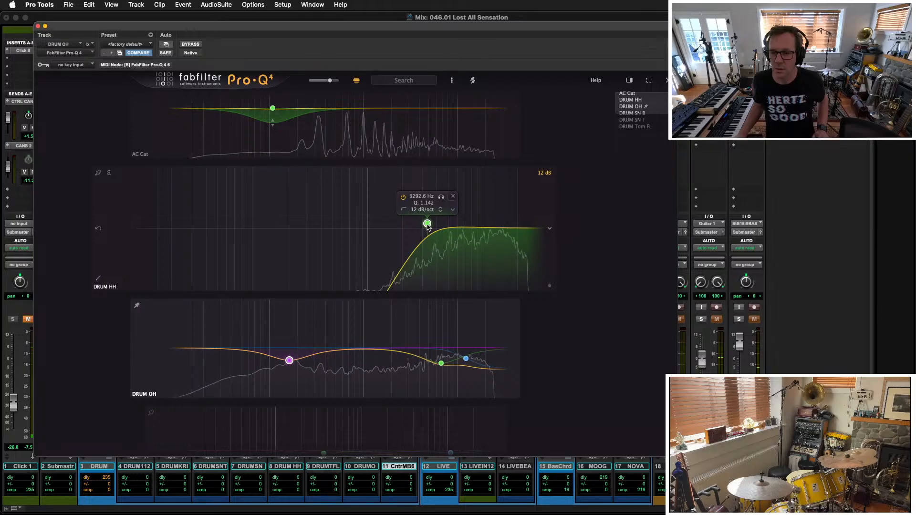
Add an upper-mid cut to DRUM OH, soften its existing high-frequency bell cut, and close the equalizer after checking the other drum curves
click(398, 354)
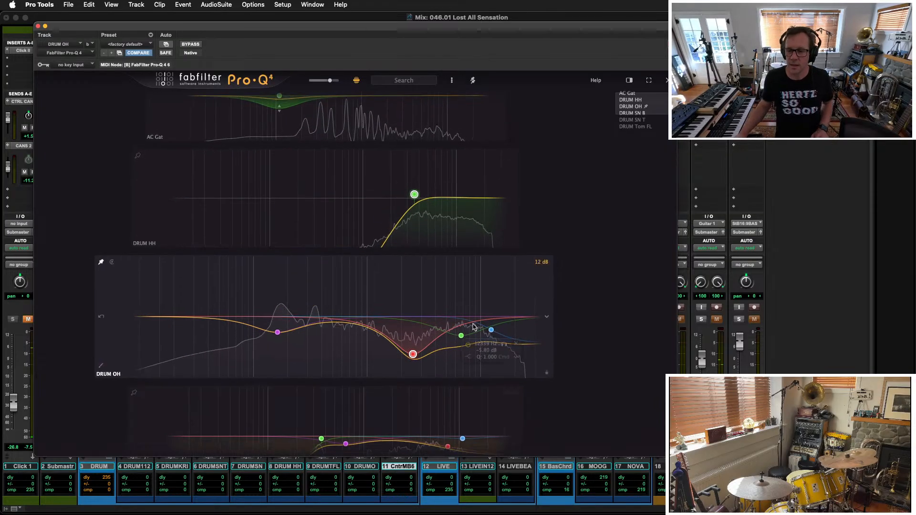
drag(464, 341, 464, 328)
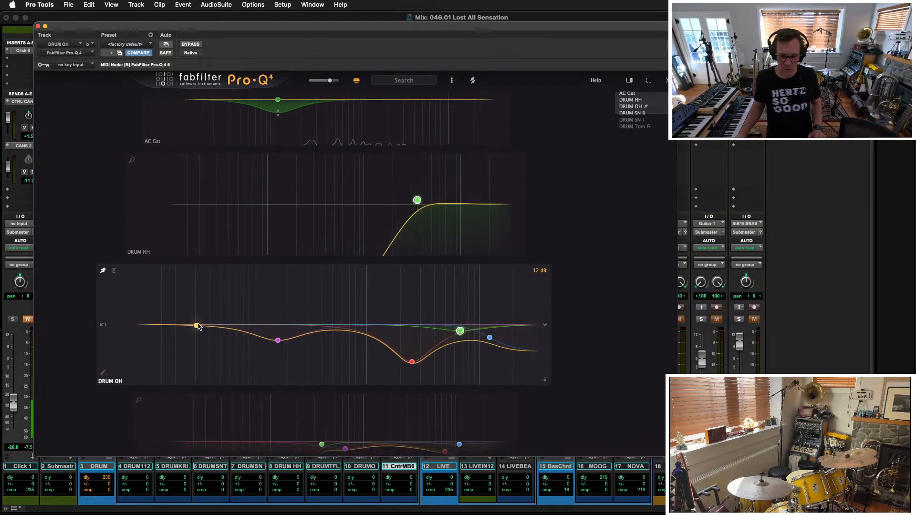
scroll(238, 282, down, 3)
scroll(196, 168, up, 2)
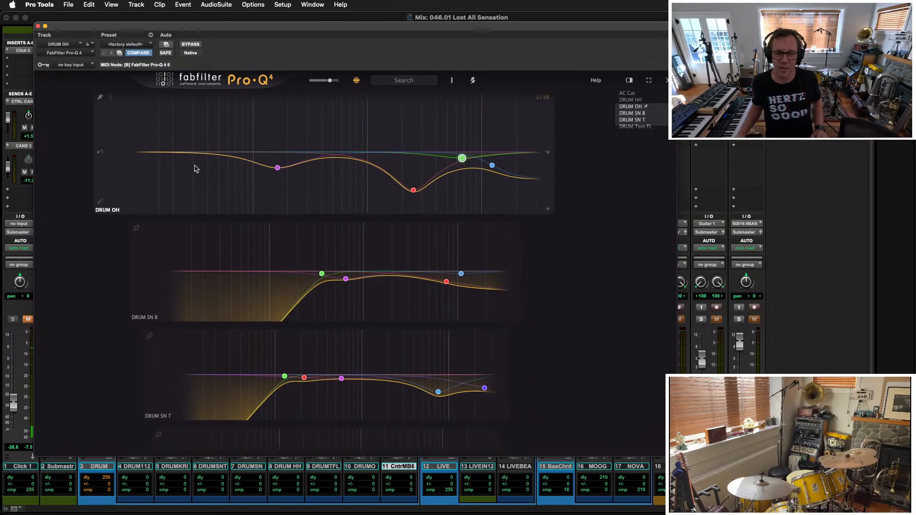
scroll(215, 220, down, 3)
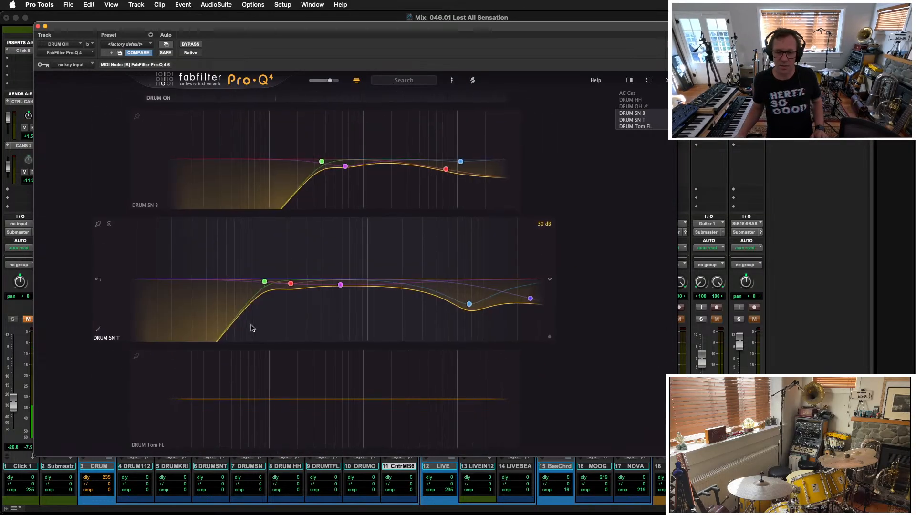
scroll(249, 324, up, 2)
click(38, 26)
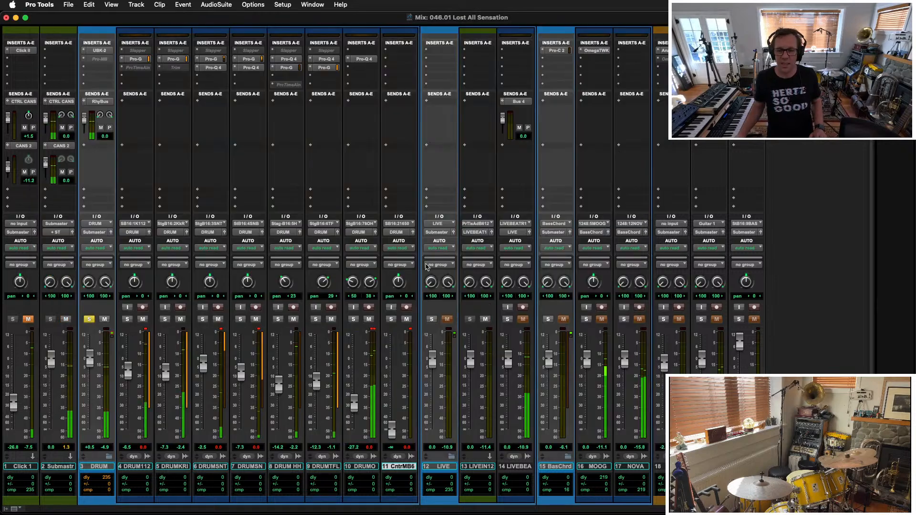
Rebalance faders in the full mix: DRUM +0.7, DRUM KRI -2.7, snare top +0.7, snare bottom -1.7, hi-hat -14.5, overheads -18.2 dB; re-solo DRUM
click(89, 319)
drag(90, 365, 90, 356)
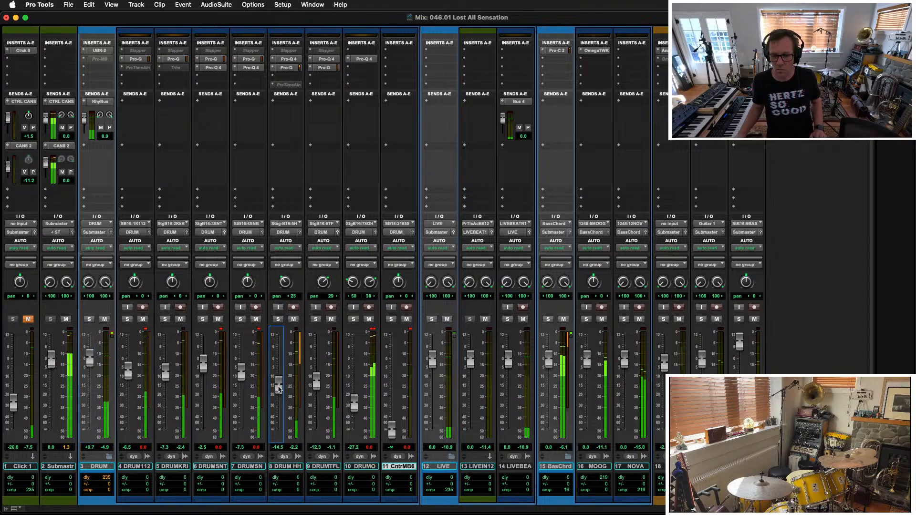
drag(353, 404, 352, 391)
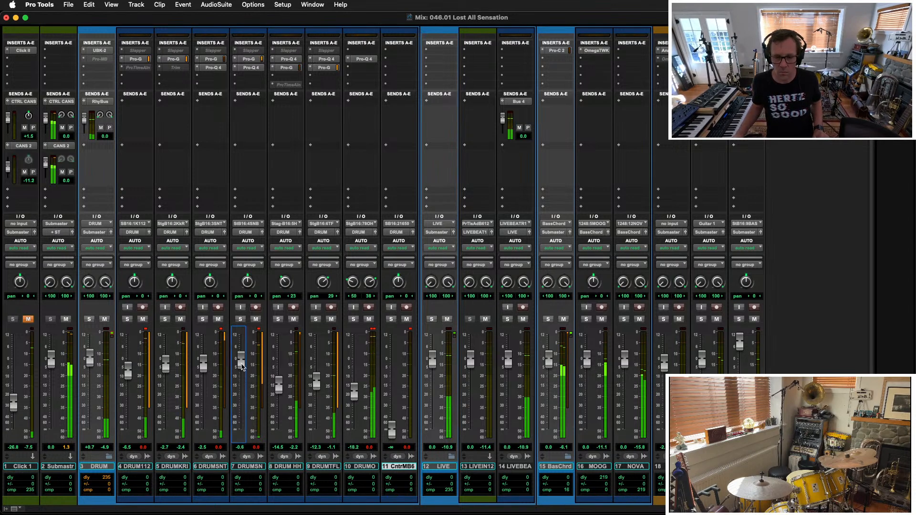
drag(241, 367, 204, 361)
click(89, 319)
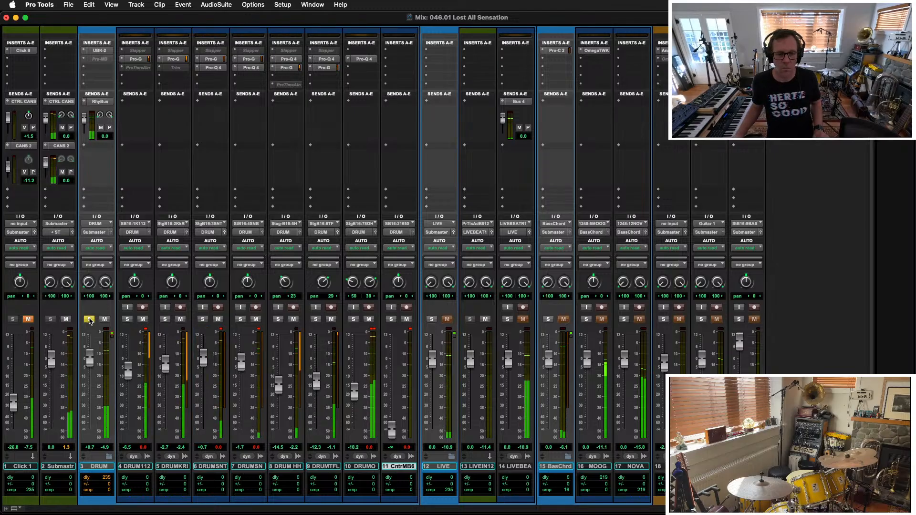
Set the UBK-2 compressor on DRUM to Splat release, Crush attack and 46.7% Smash
click(99, 50)
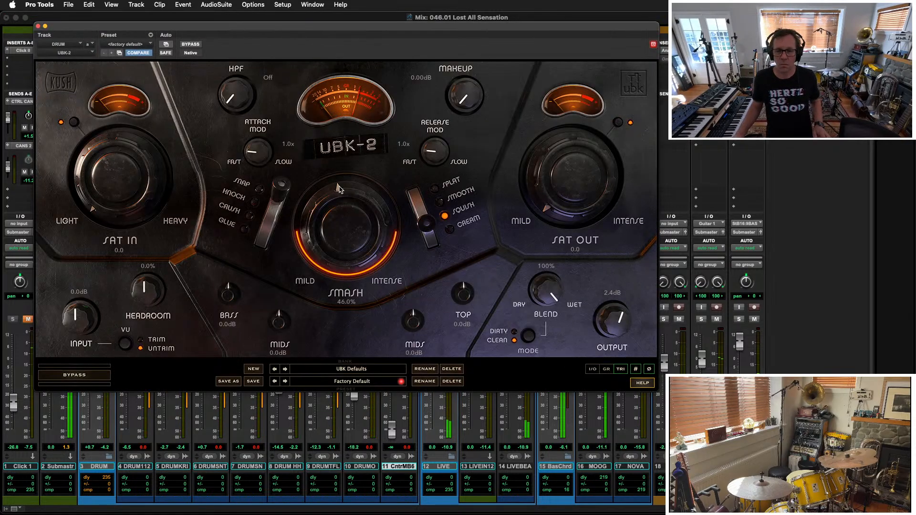
click(433, 190)
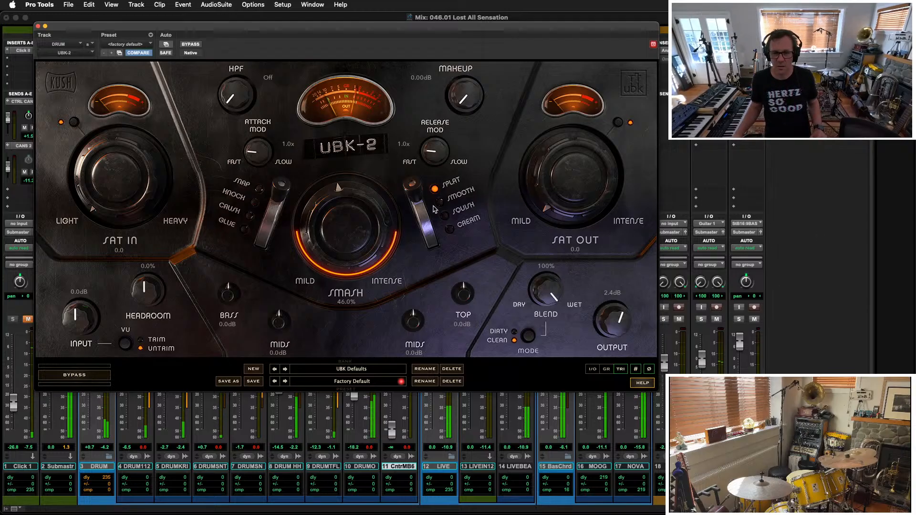
click(251, 203)
mouse_move(340, 237)
mouse_down()
mouse_move(342, 202)
mouse_move(341, 237)
mouse_up()
click(250, 223)
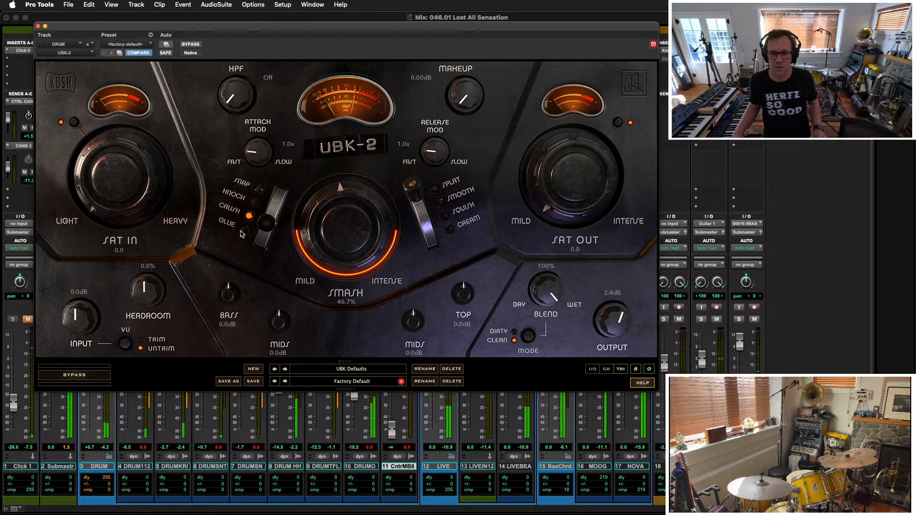
On the DRUM track's UBK-2, try the Glue attack and Cream release, settle the attack on Snap, and raise Smash to about 56%
click(244, 230)
mouse_move(347, 233)
mouse_down()
mouse_move(346, 216)
mouse_move(340, 229)
mouse_up()
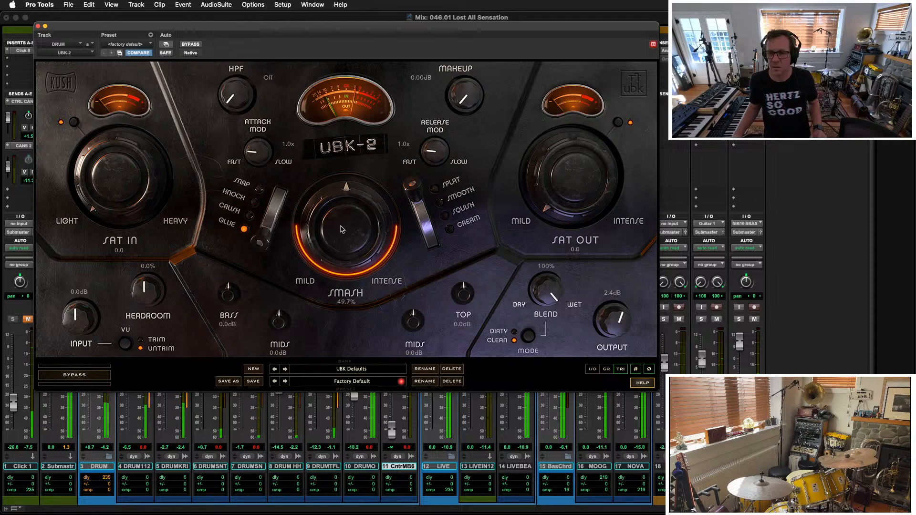
click(451, 229)
drag(339, 224, 341, 208)
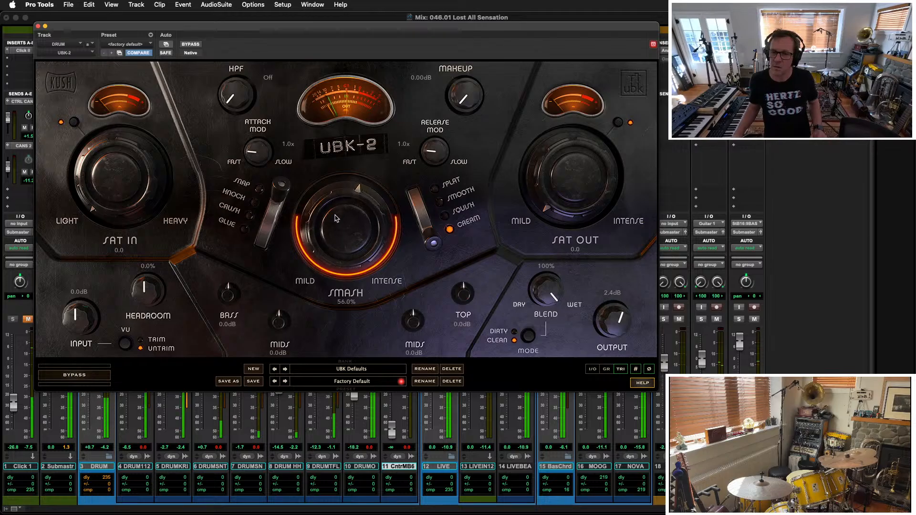
Audition the Squish and Smooth release modes on the UBK-2, settle on Splat, and close the plug-in
click(445, 215)
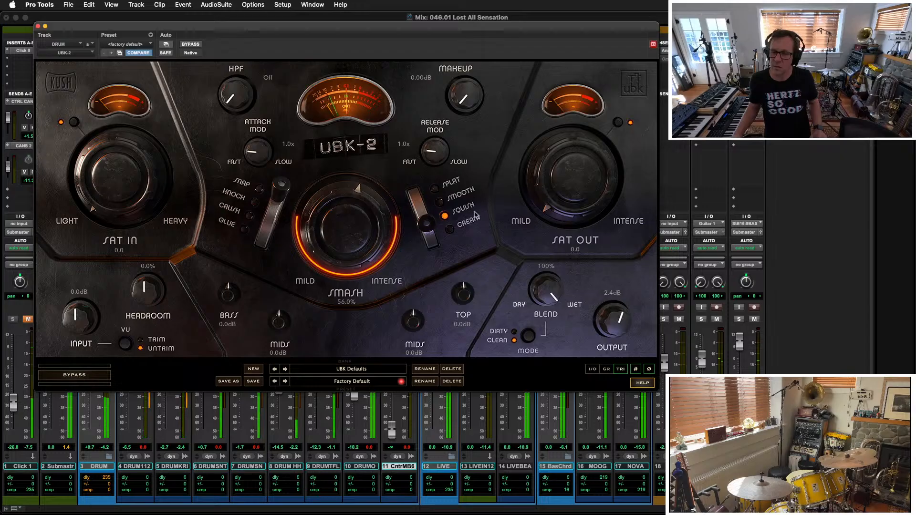
click(440, 203)
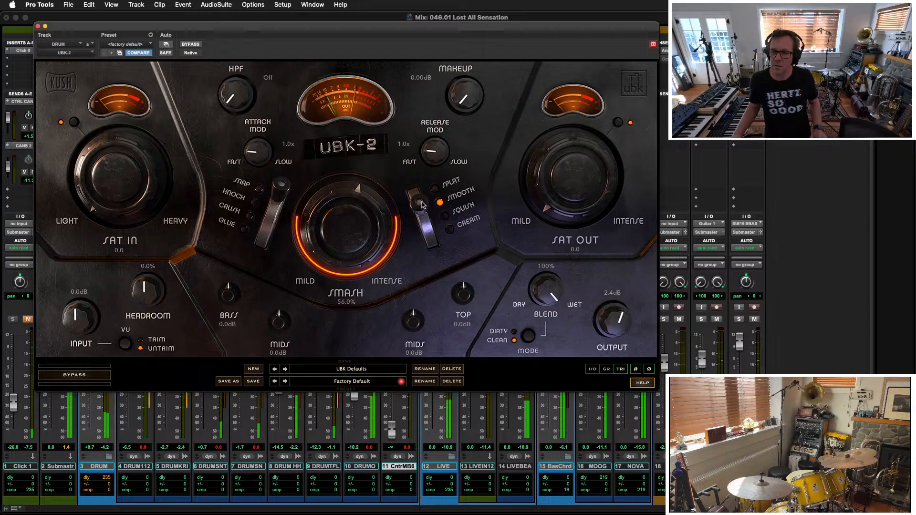
click(434, 191)
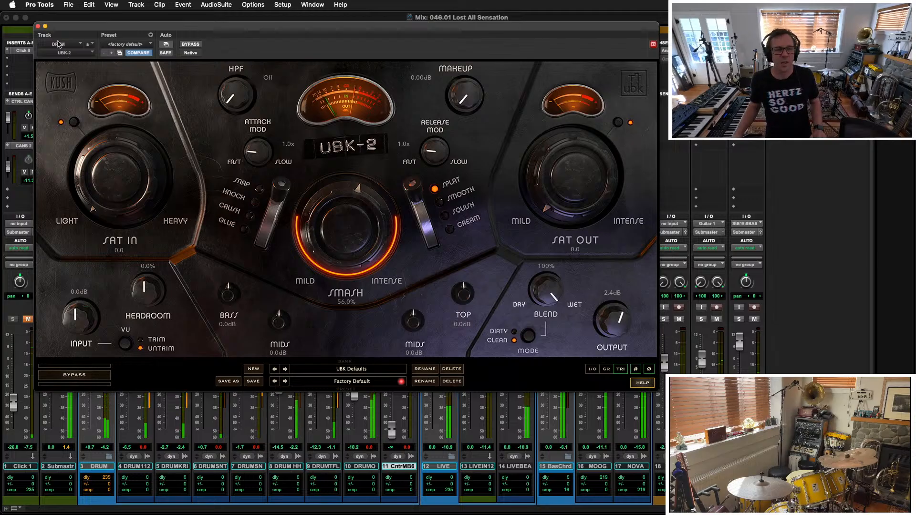
click(37, 26)
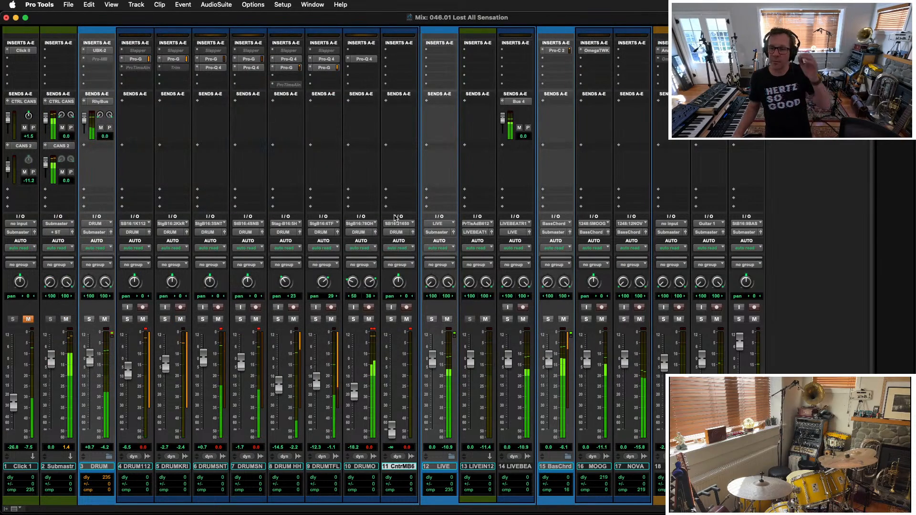
Activate Pro-MB on the DRUM track and add a low band centred near 170 Hz with a positive range of about 3.5 dB
ctrl+super+click(98, 60)
click(98, 59)
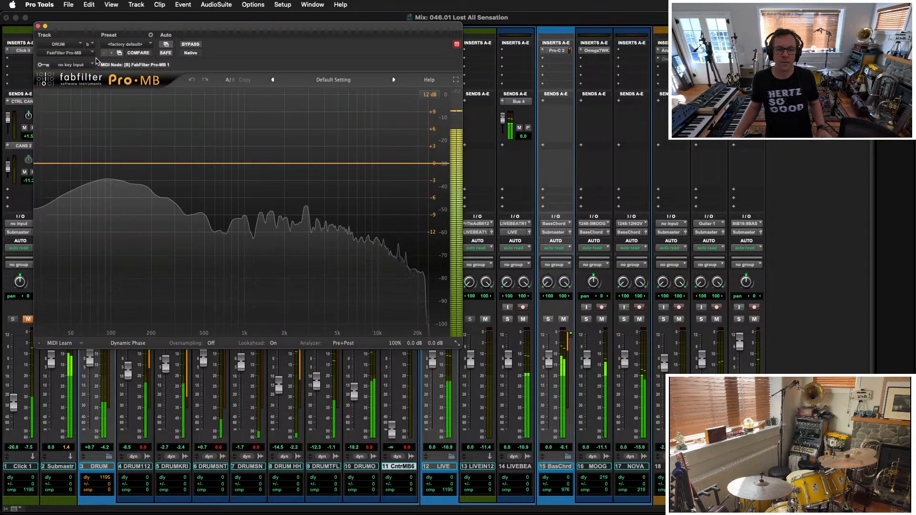
drag(307, 163, 145, 134)
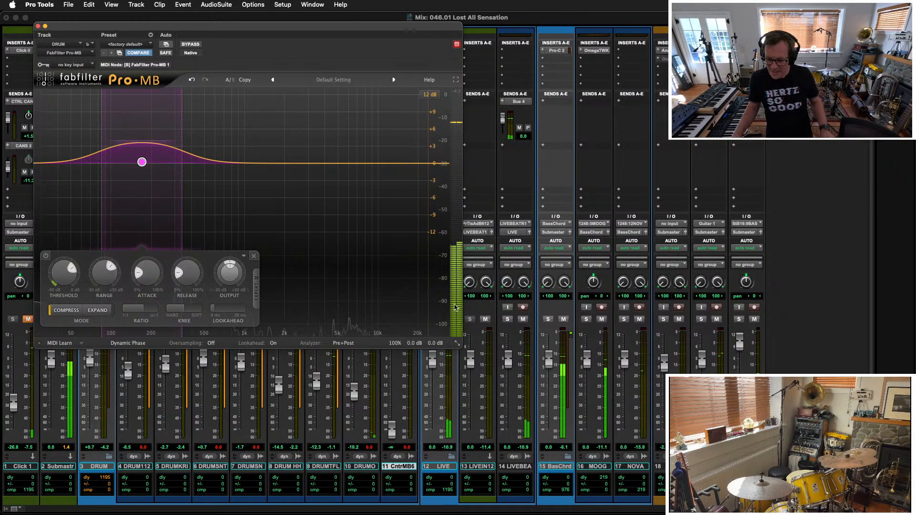
Add a high compression band with a negative range in Pro-MB and shift it up to about 6.6 kHz
click(330, 163)
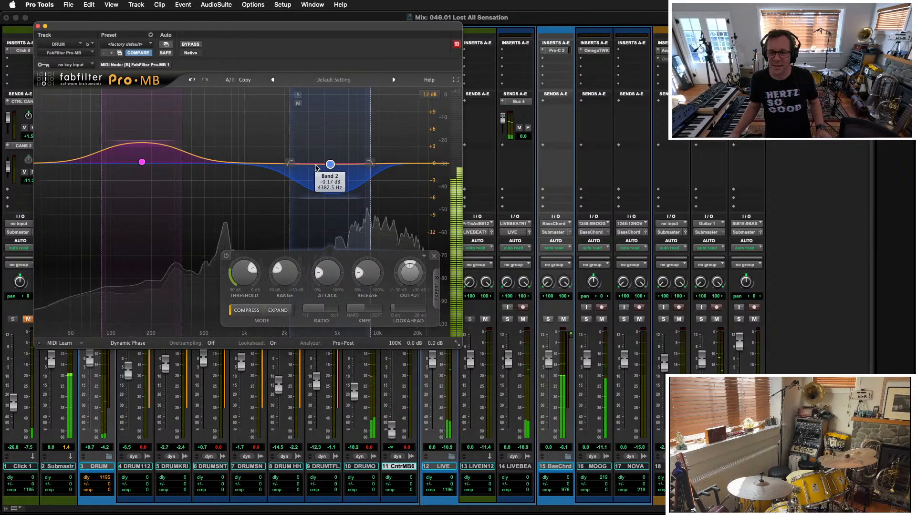
drag(330, 164, 354, 165)
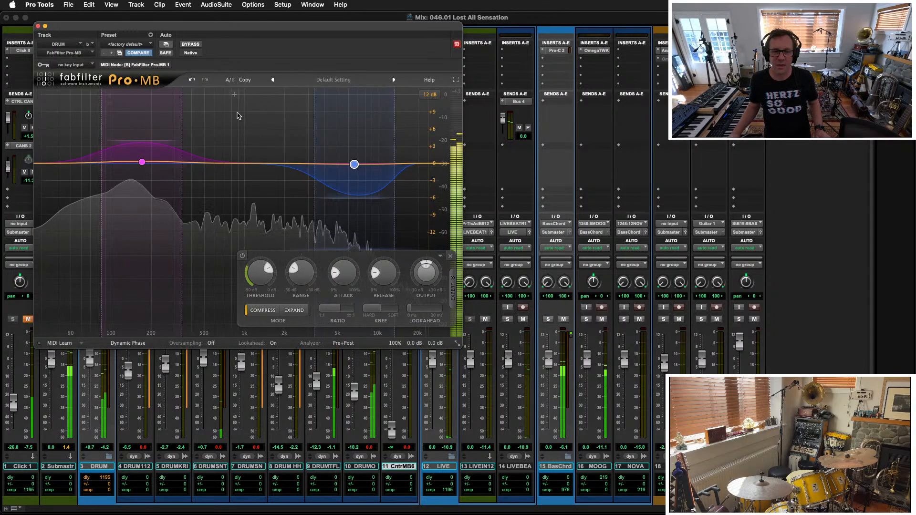
Add a low-mid Pro-MB band near 650 Hz with a positive range of about 3 dB, lower its upper crossover slightly, and close the plug-in
drag(222, 164, 219, 138)
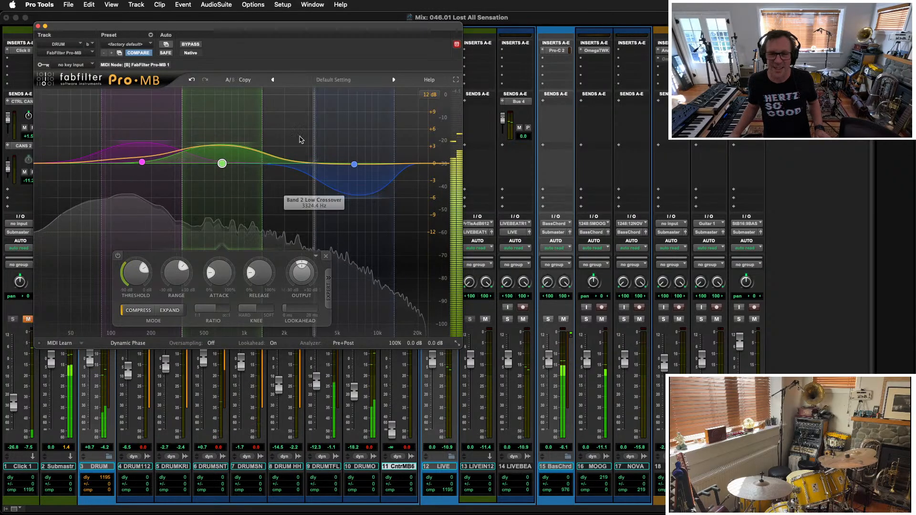
mouse_move(262, 163)
mouse_down()
mouse_move(239, 167)
mouse_move(254, 169)
mouse_up()
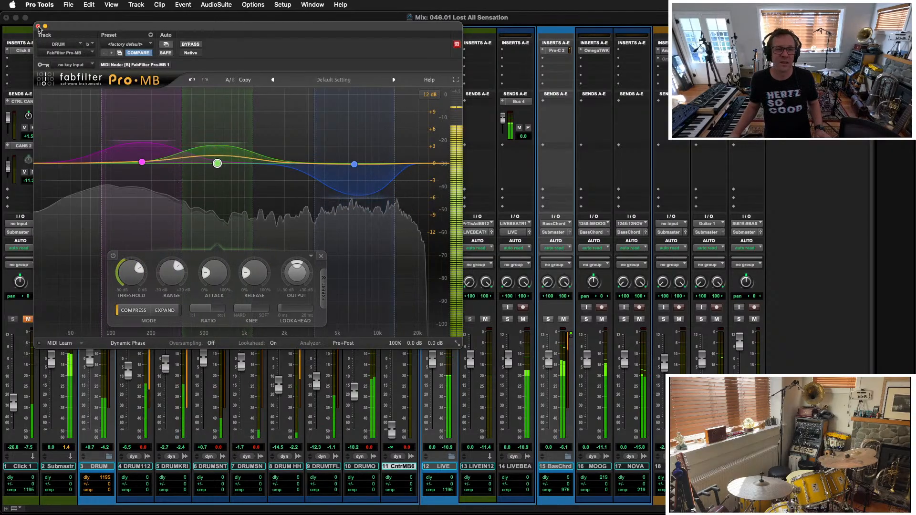
click(38, 27)
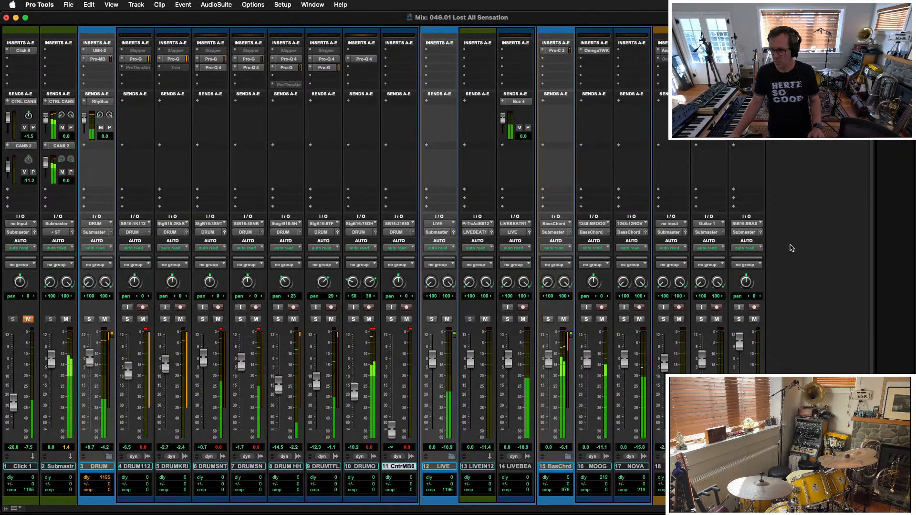
In the Edit window, place the playback start at bar 142 on the EL Gat track and solo that track
key(super+equal)
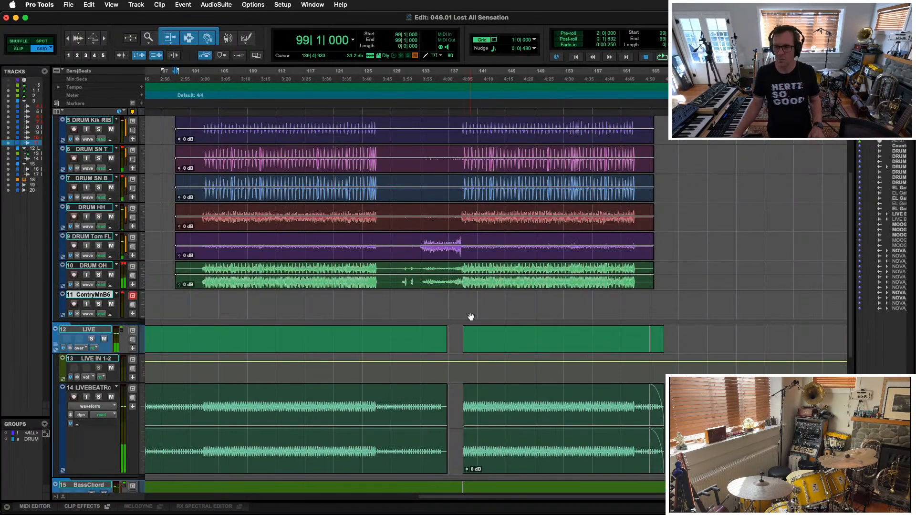
scroll(470, 317, down, 5)
click(485, 423)
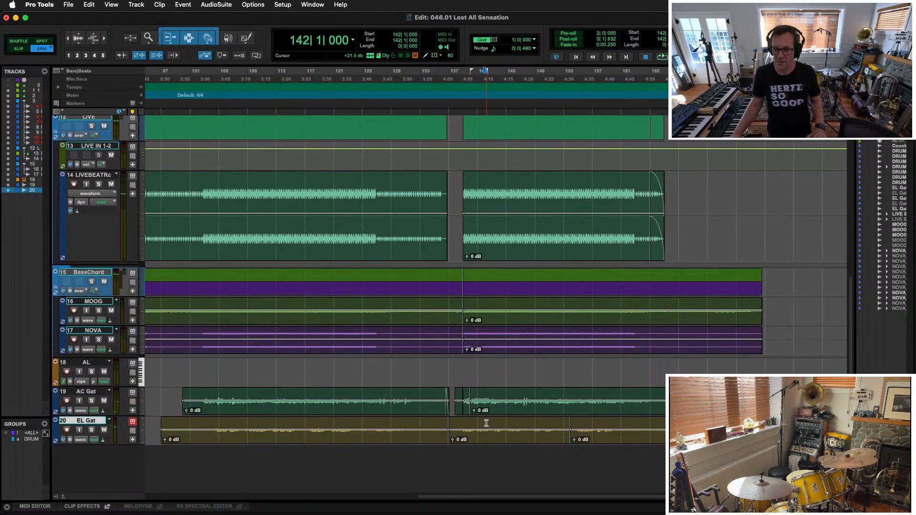
key(space)
key(shift+s)
Zoom in on the soloed EL Gat part around bar 142 and audition its notes
key(space)
key(super+bracketright)
key(super+bracketright)
key(super+bracketright)
key(super+bracketright)
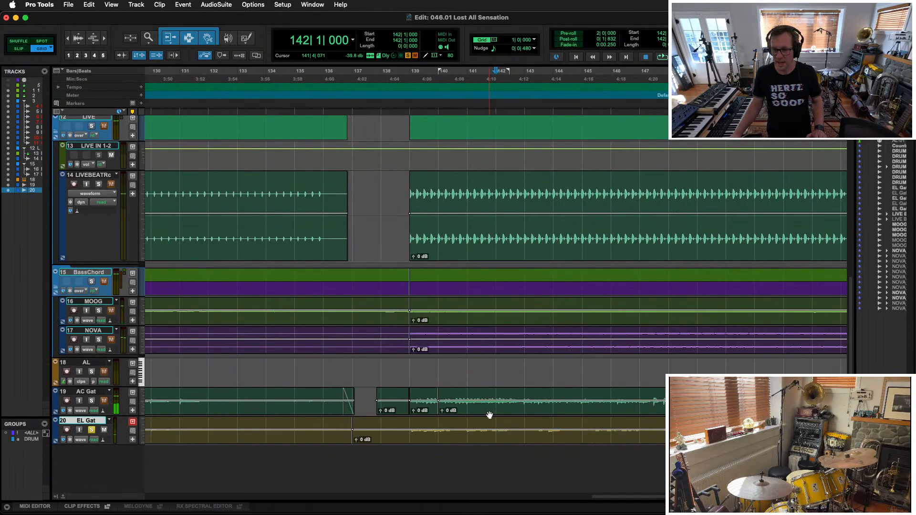
key(space)
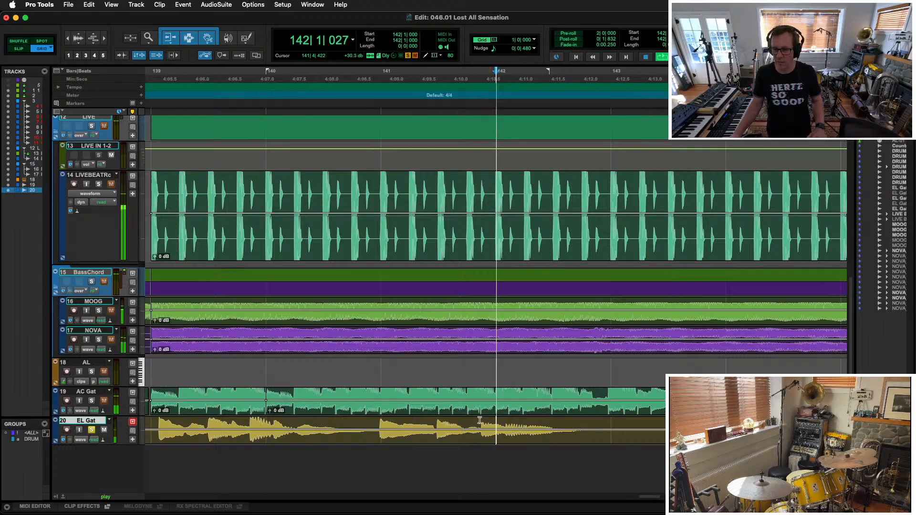
key(space)
Switch to Slip mode, replay EL Gat from just before bar 141, and delete its audio from 141|4|422 to 142|4|819
click(19, 49)
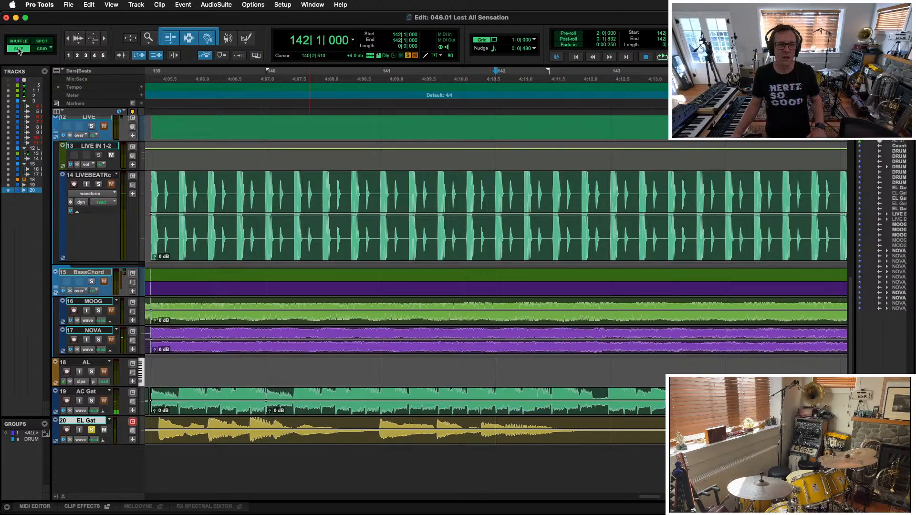
click(374, 422)
key(space)
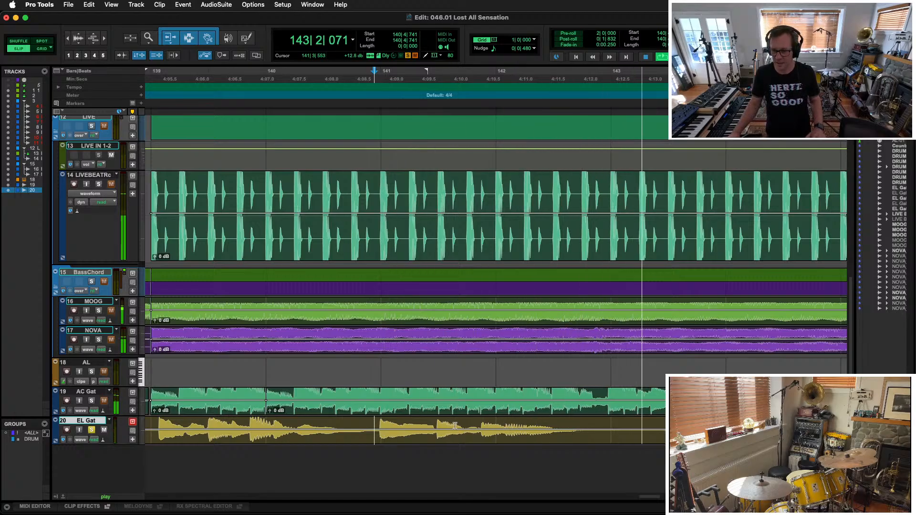
drag(480, 423, 609, 422)
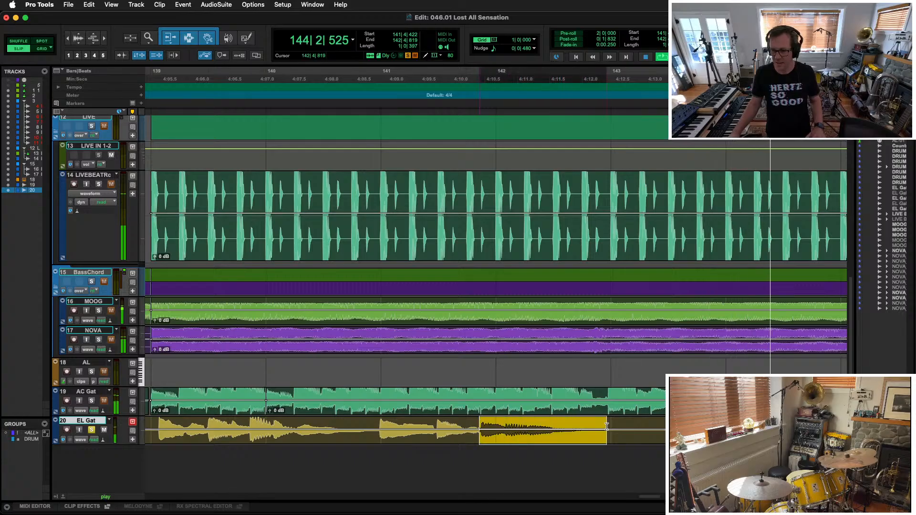
key(Delete)
key(space)
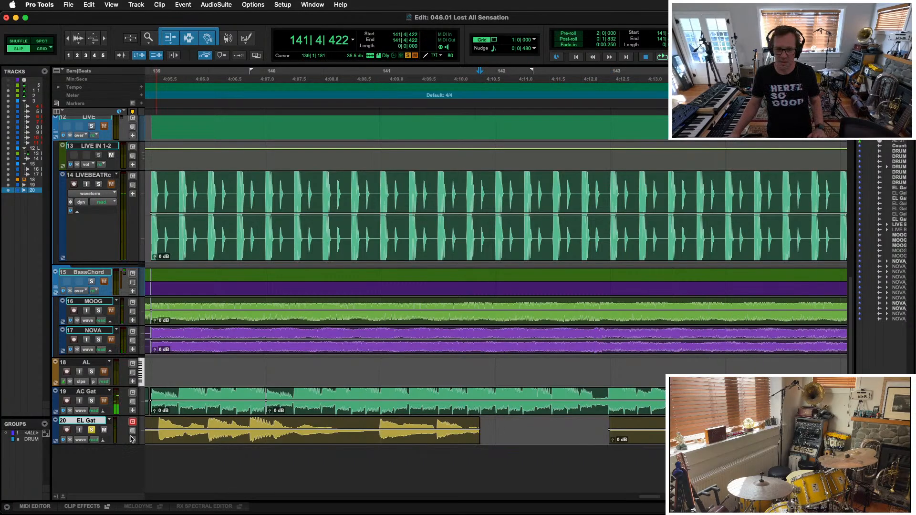
Unsolo EL Gat, replay the edit with the full mix, and trim the start of its next clip to 143|4|309
click(91, 430)
key(space)
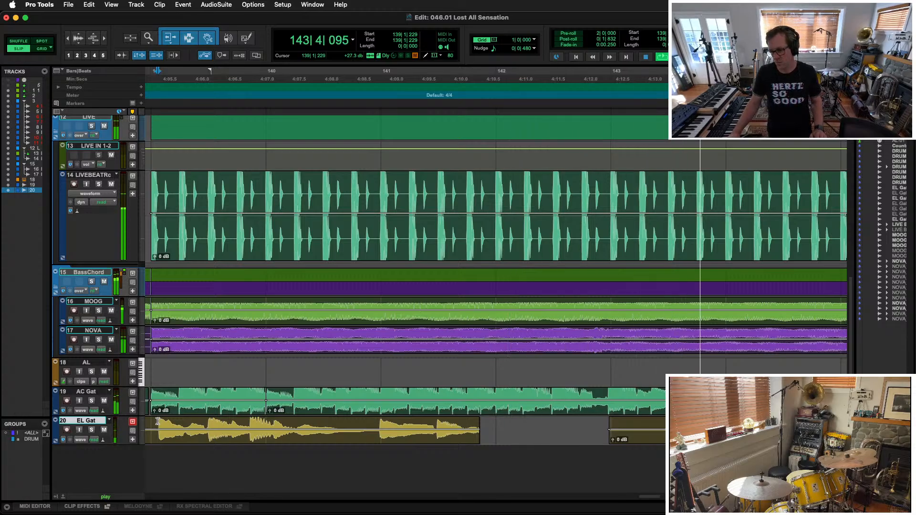
click(706, 424)
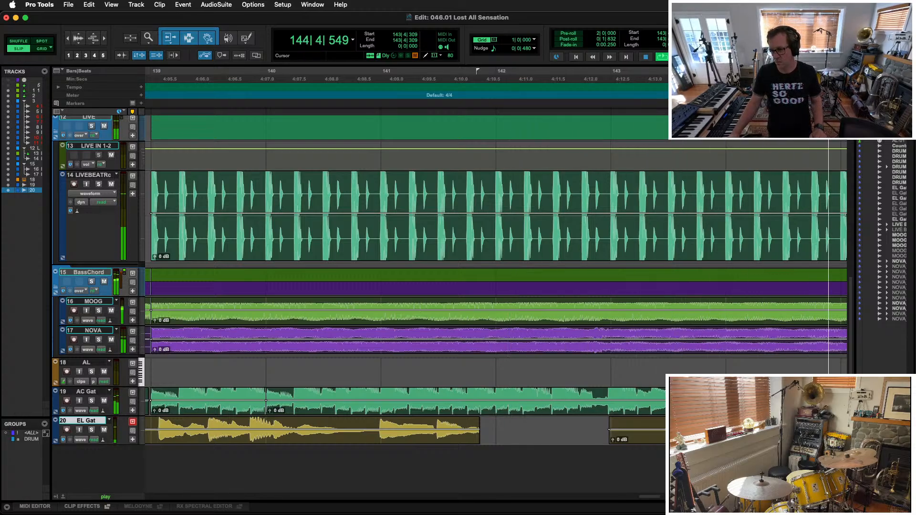
key(a)
key(r)
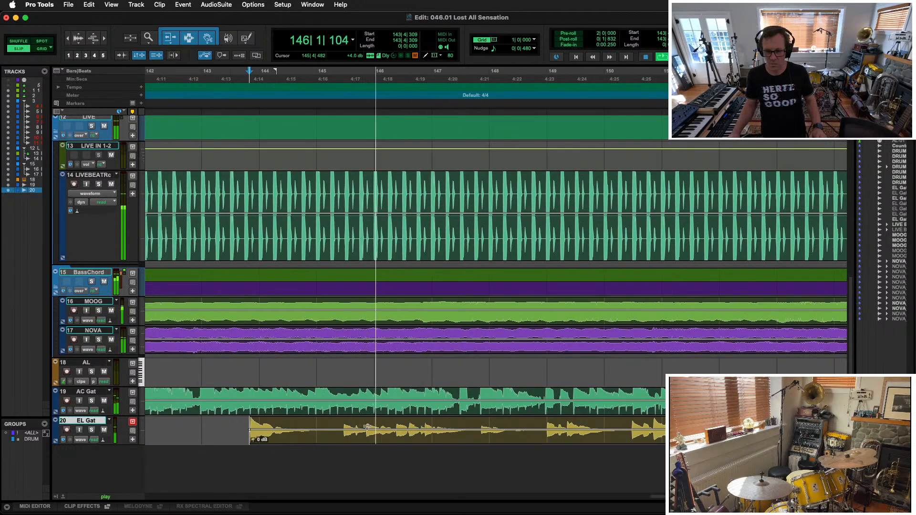
Delete the EL Gat audio from 145|2|586 to 146|4|115 and return to the Mix window
drag(340, 422, 414, 438)
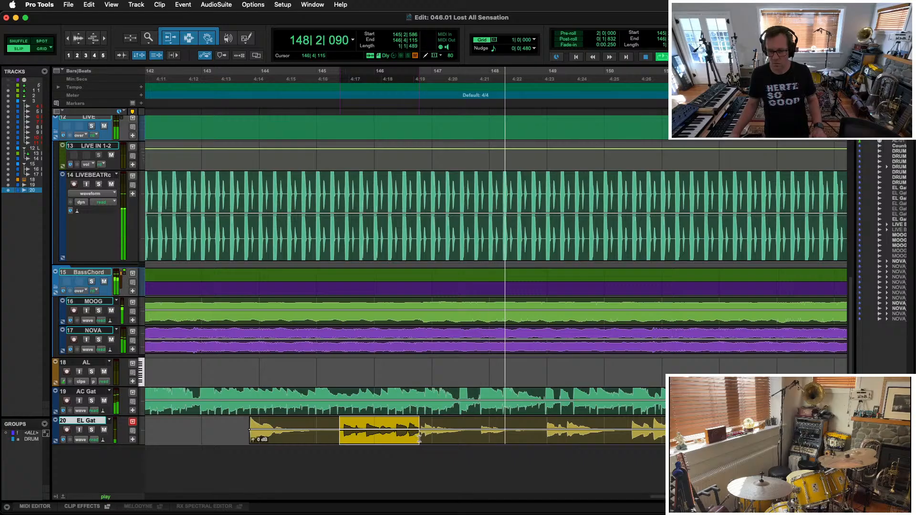
key(Delete)
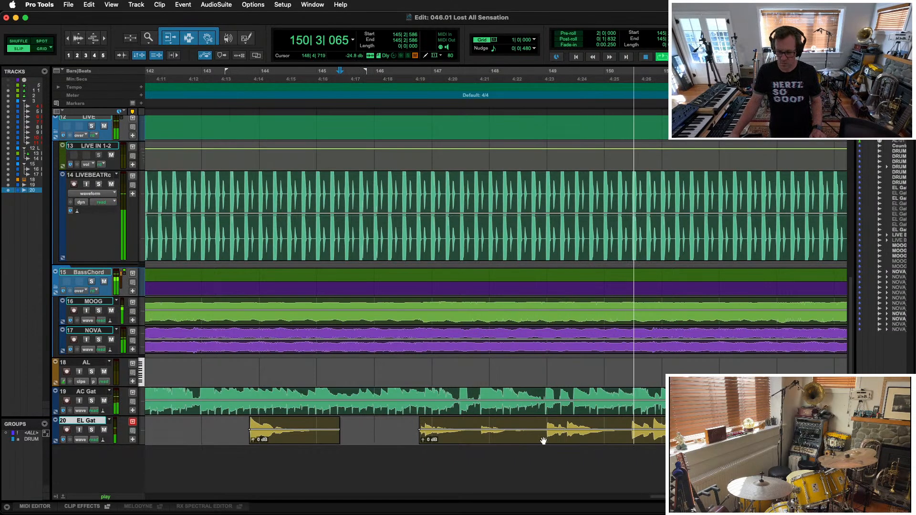
key(r)
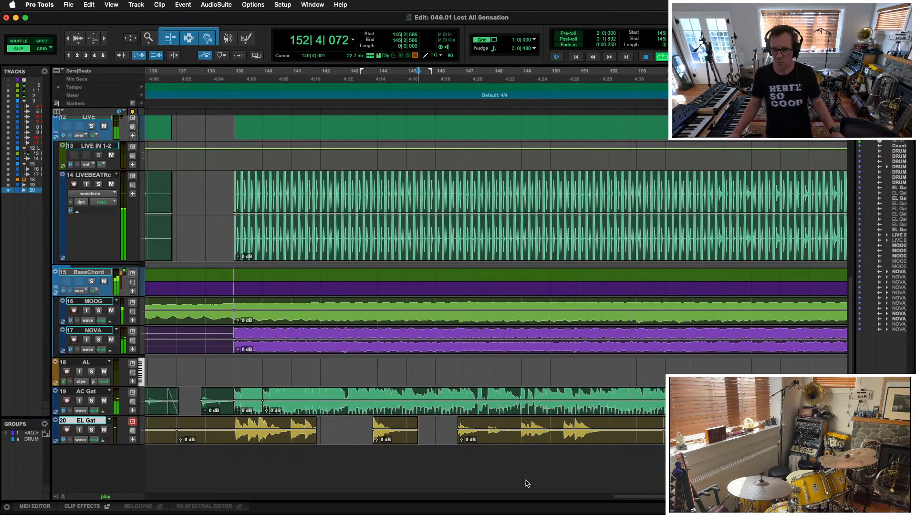
key(super+equal)
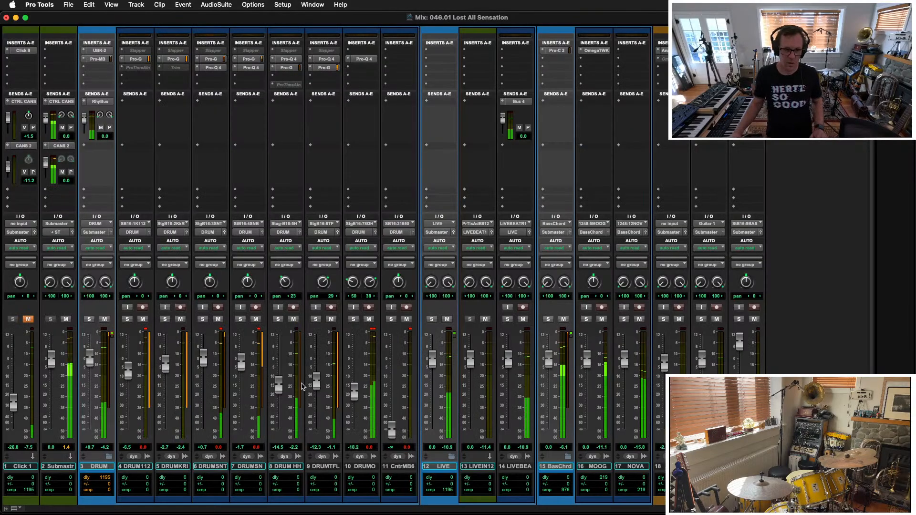
Insert the stereo Channel Strip dynamics plug-in in the Submaster track's first insert slot
click(50, 51)
mouse_move(64, 90)
mouse_move(162, 99)
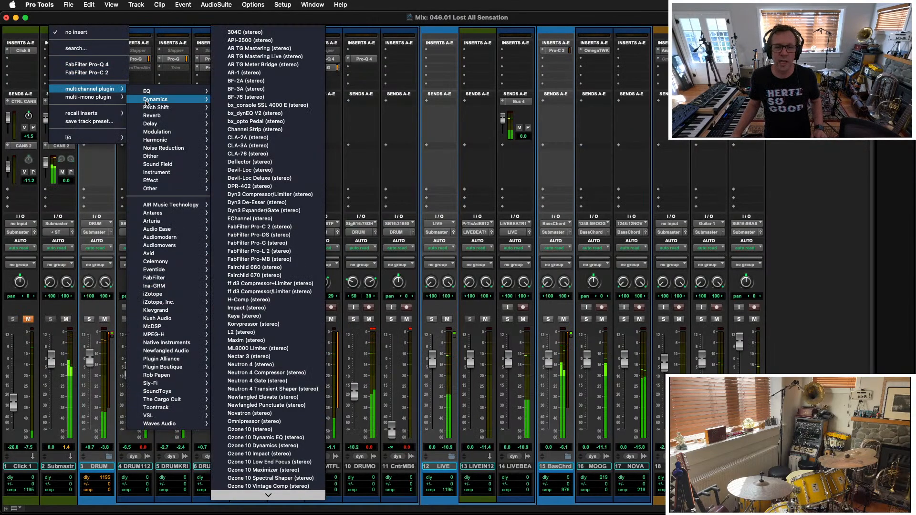
click(281, 132)
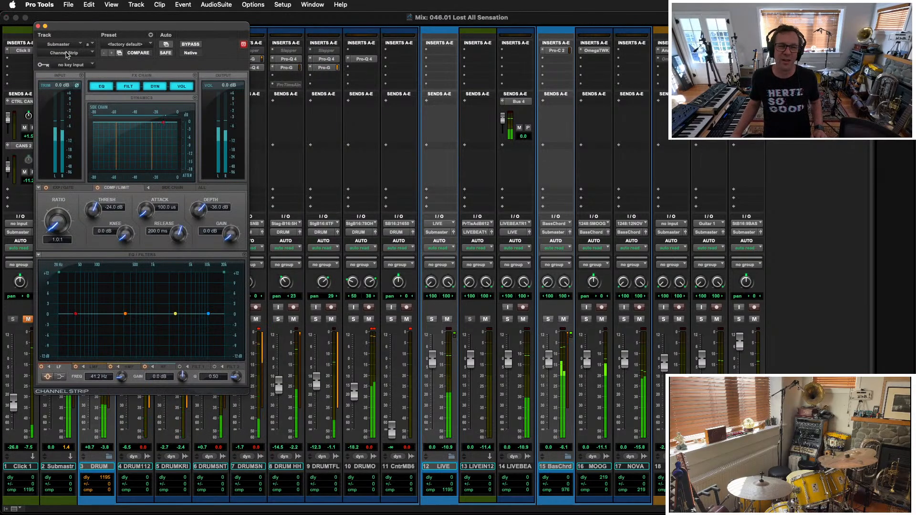
Replace the Submaster's Channel Strip with the stereo CLA-2A compressor and raise its Peak Reduction to about 48
click(68, 55)
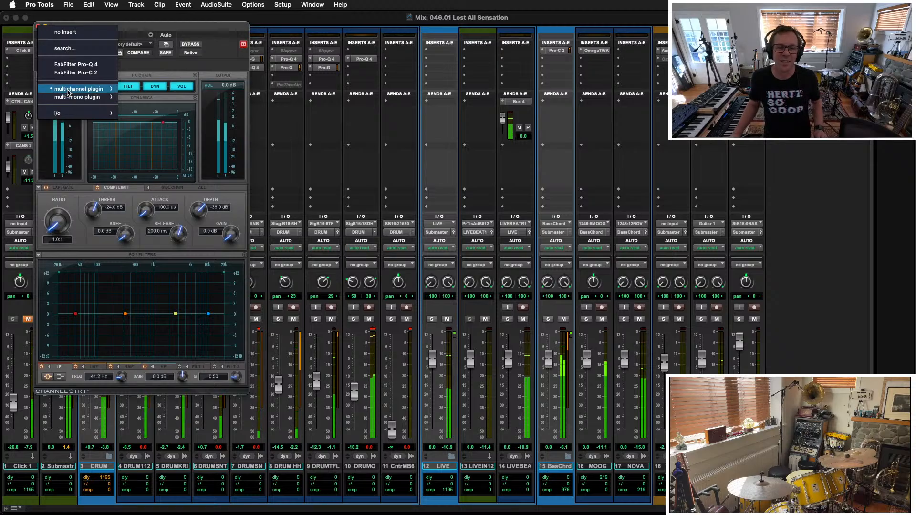
mouse_move(93, 90)
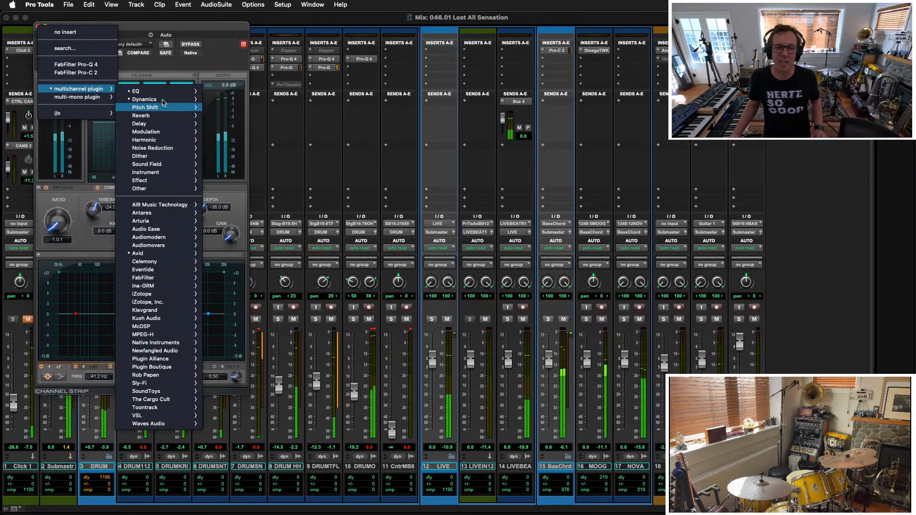
mouse_move(157, 99)
click(237, 138)
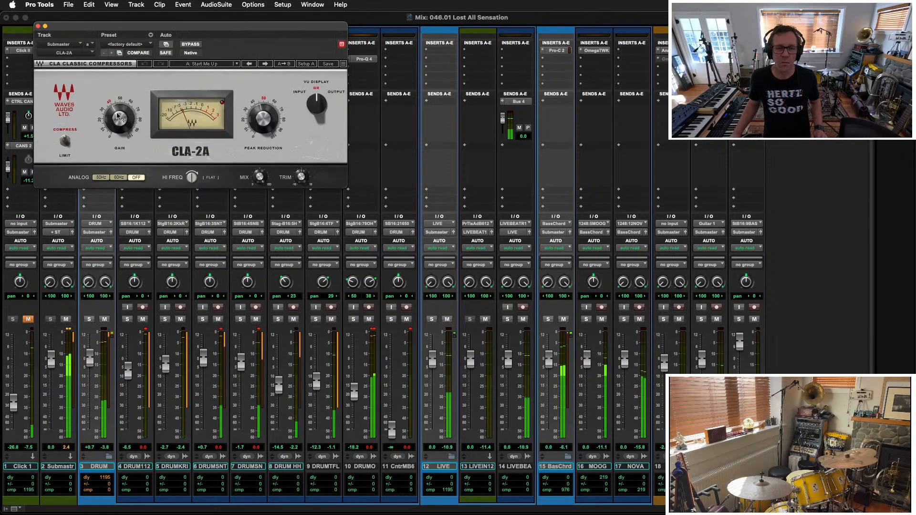
mouse_move(119, 119)
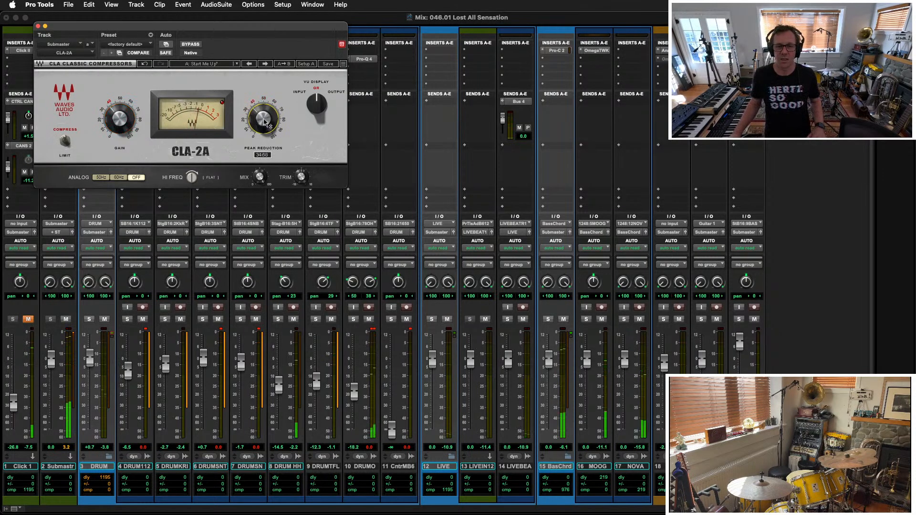
drag(266, 123, 265, 121)
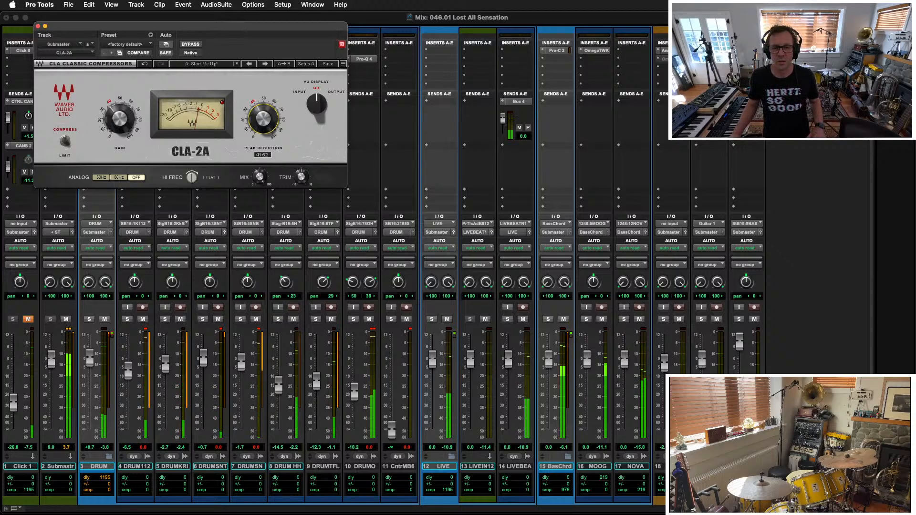
Set the Submaster CLA-2A's Peak Reduction to about 41 and Gain to about 33, and close the plug-in
drag(263, 119, 263, 119)
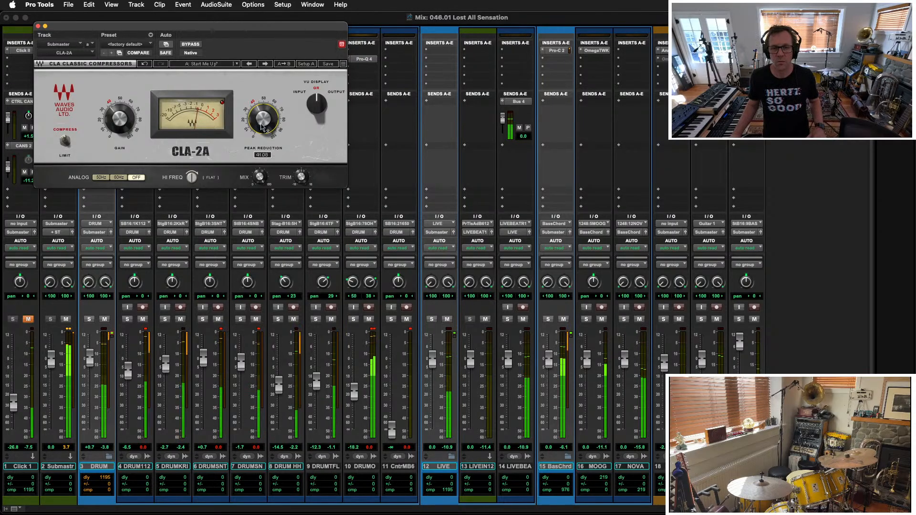
drag(117, 120, 118, 119)
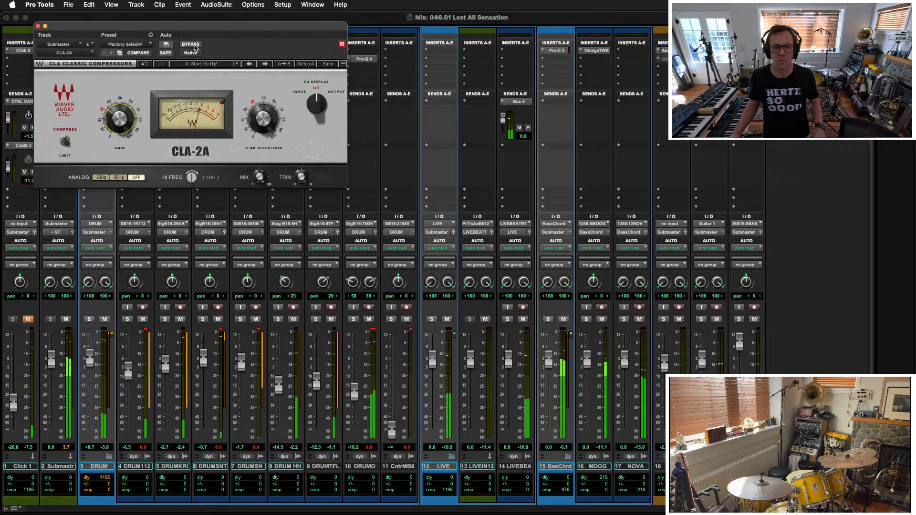
mouse_move(119, 119)
drag(119, 118, 120, 118)
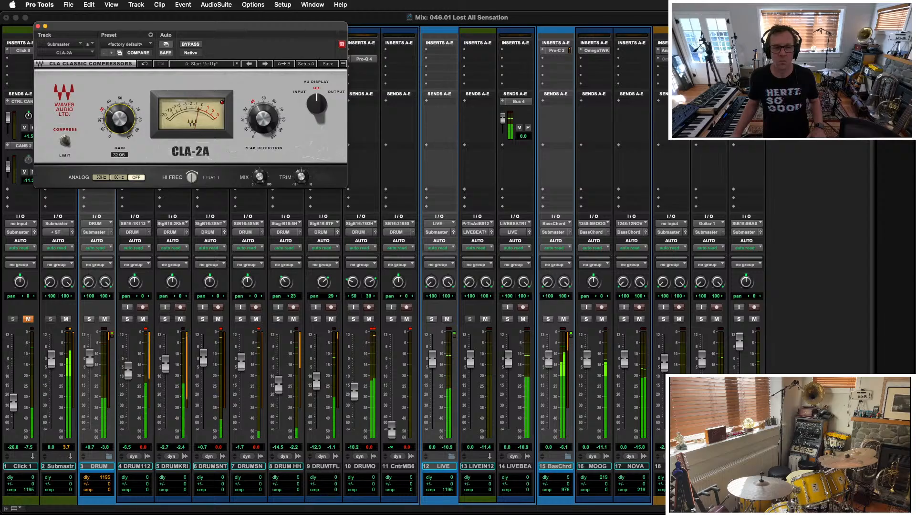
mouse_move(263, 118)
drag(261, 119, 261, 117)
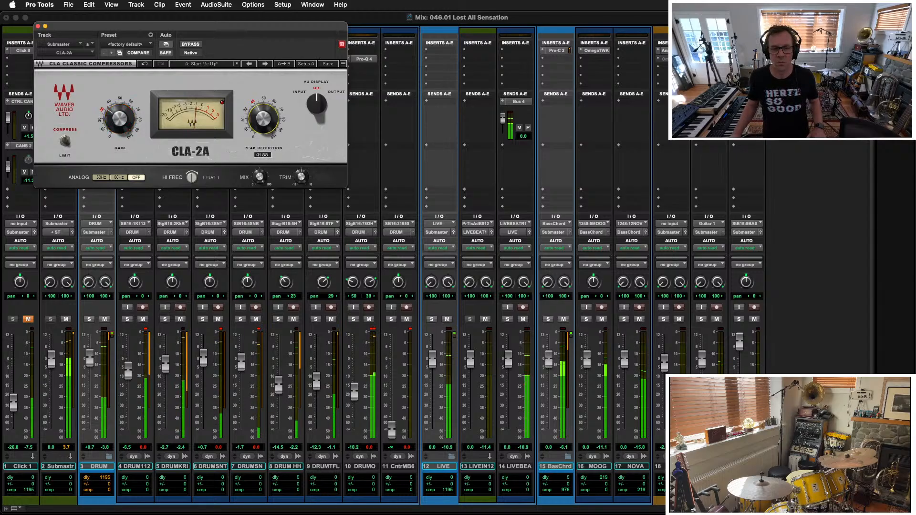
click(39, 25)
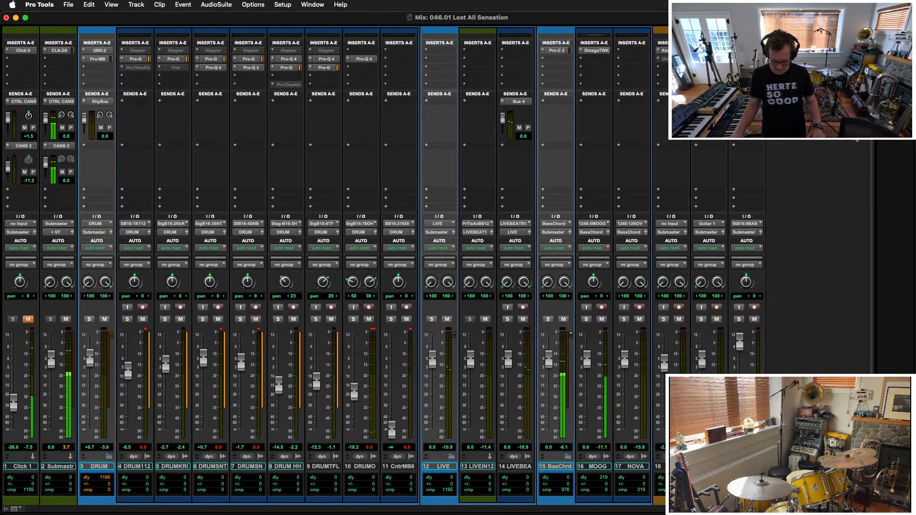
Zoom the Edit window out to the whole song and listen from 53|4|330 and from 103|1|846
key(super+equal)
key(r)
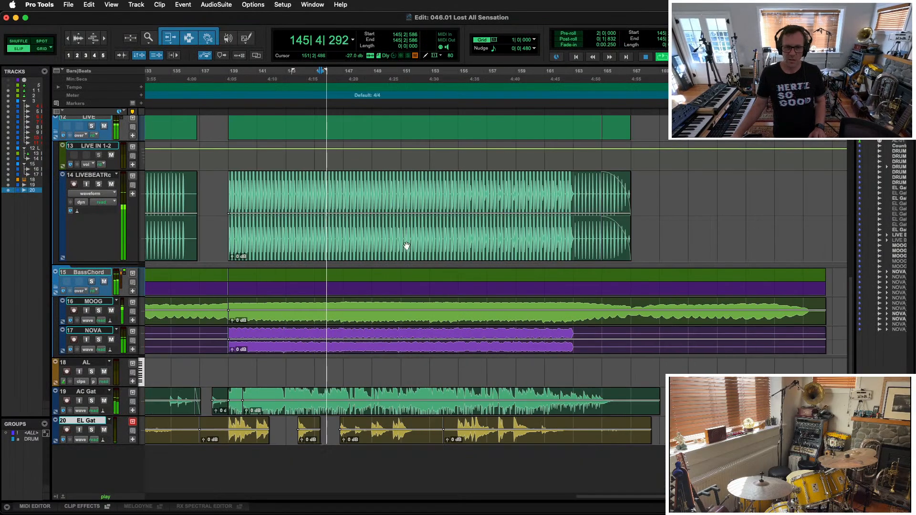
key(r)
key(r)
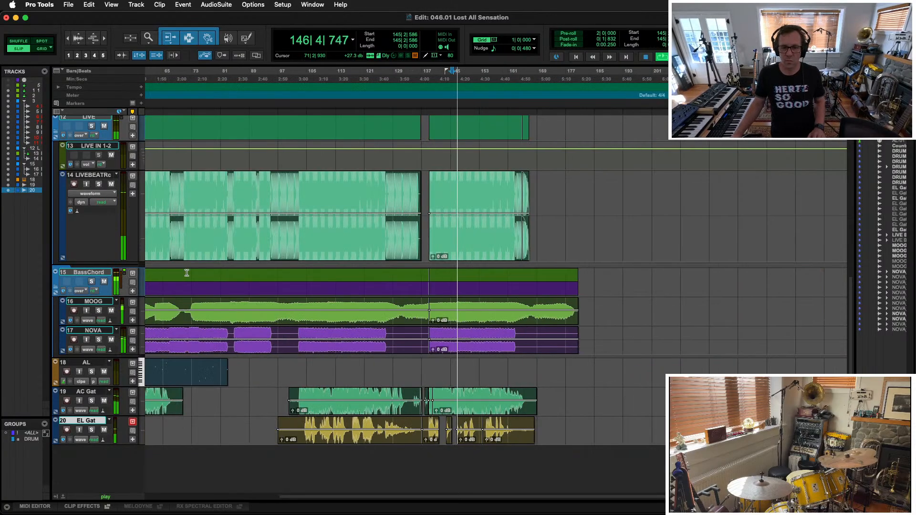
key(r)
click(240, 180)
key(space)
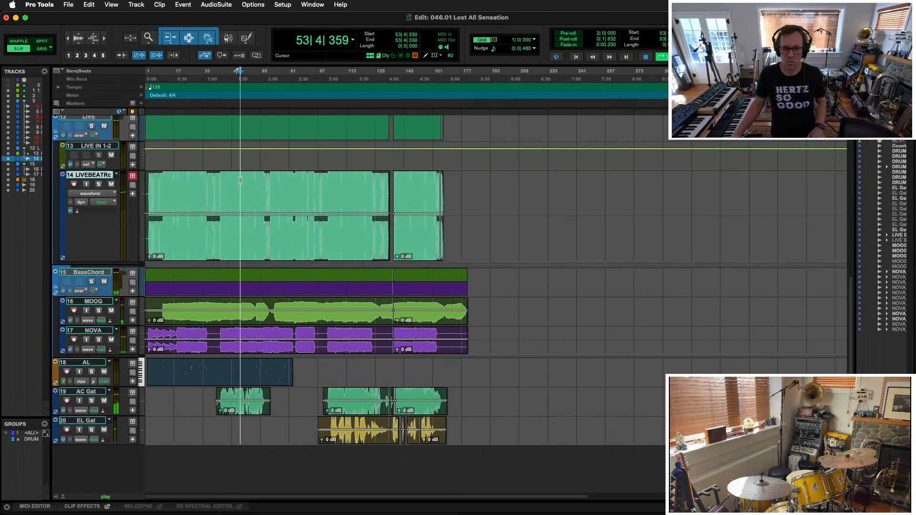
key(space)
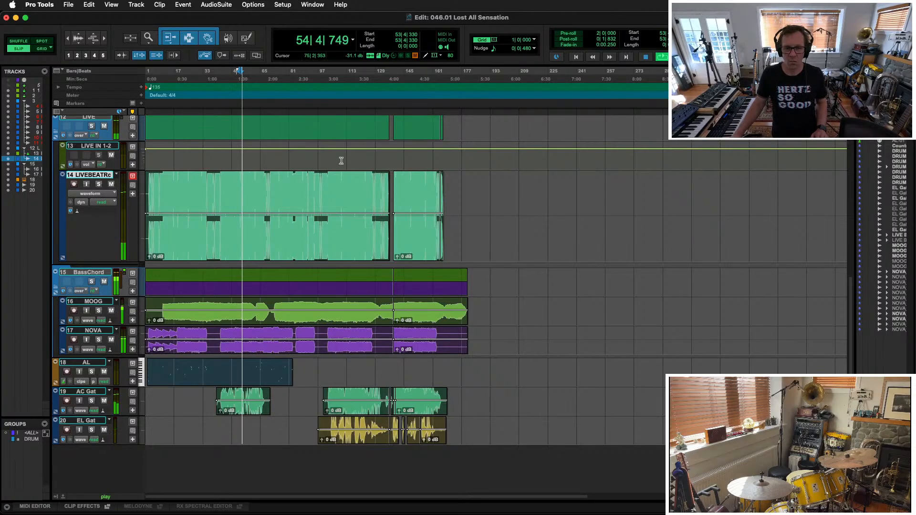
click(329, 185)
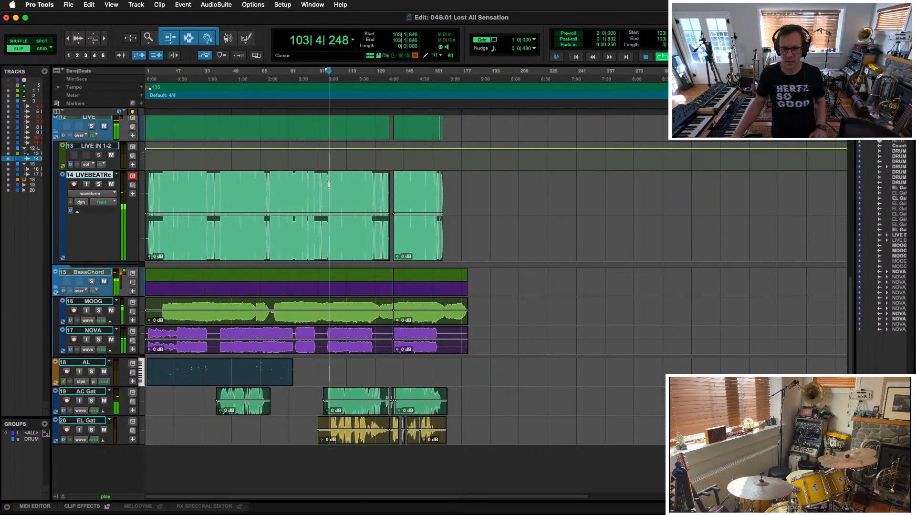
In the Mix window, lower EL Gat's fader to about the level of the AC Gat fader and solo EL Gat
key(super+equal)
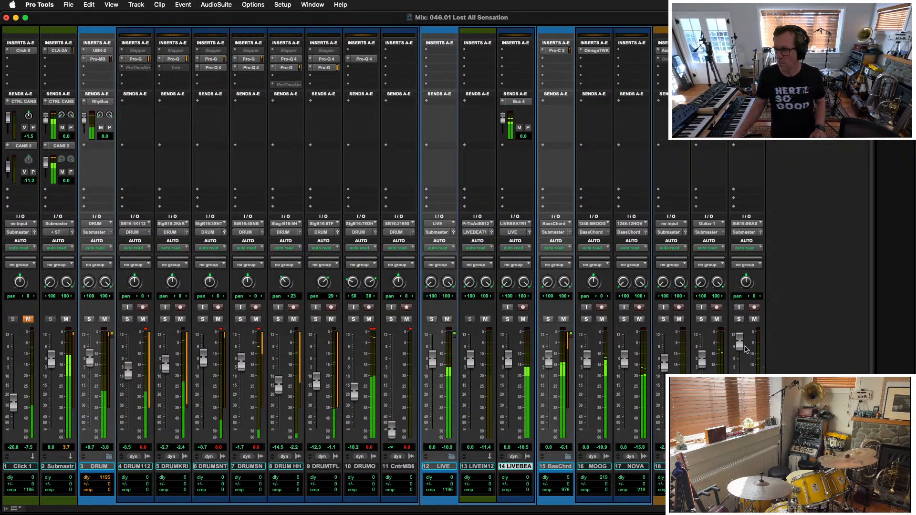
drag(739, 342, 741, 361)
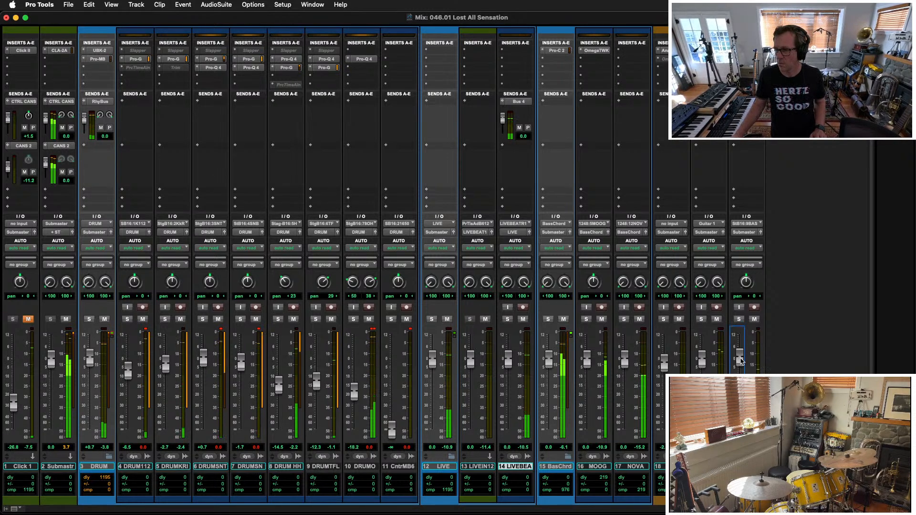
click(738, 319)
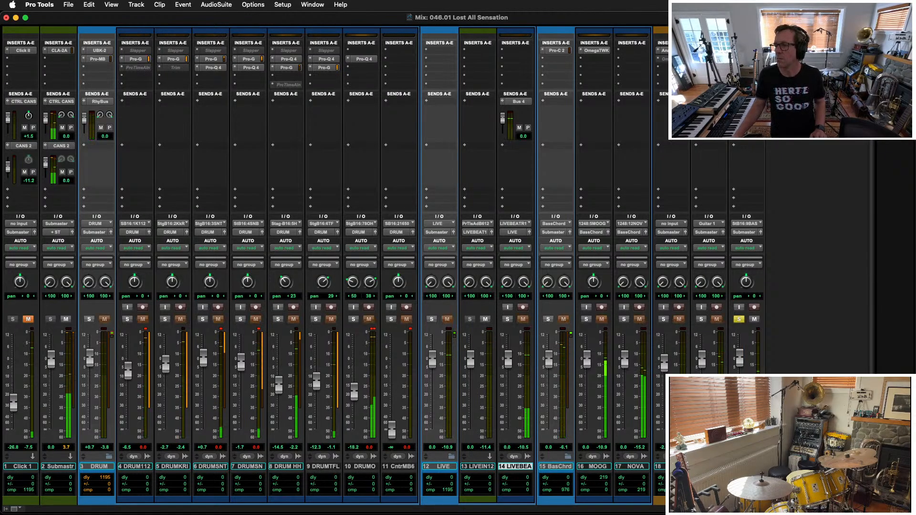
Insert the mono/stereo EchoBoy Jr delay on EL Gat and load its Dramatic Double preset
click(748, 67)
mouse_move(773, 90)
mouse_move(833, 116)
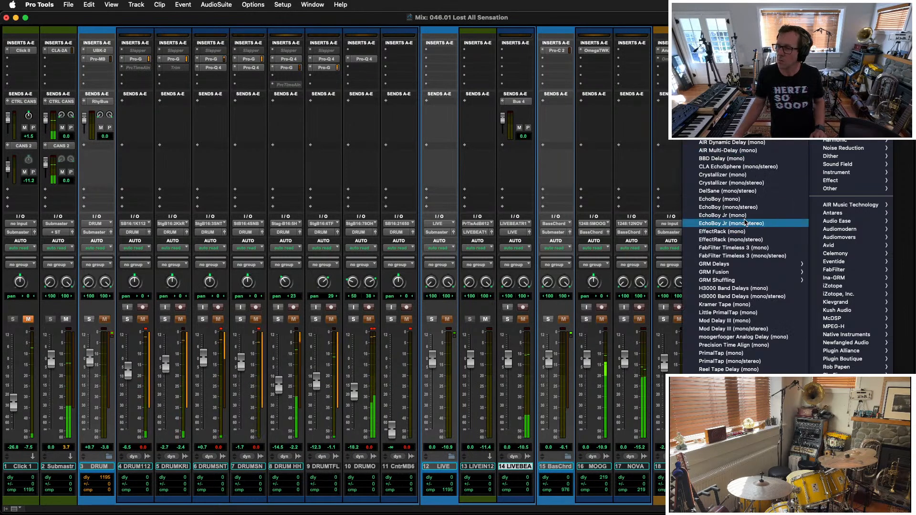
click(745, 222)
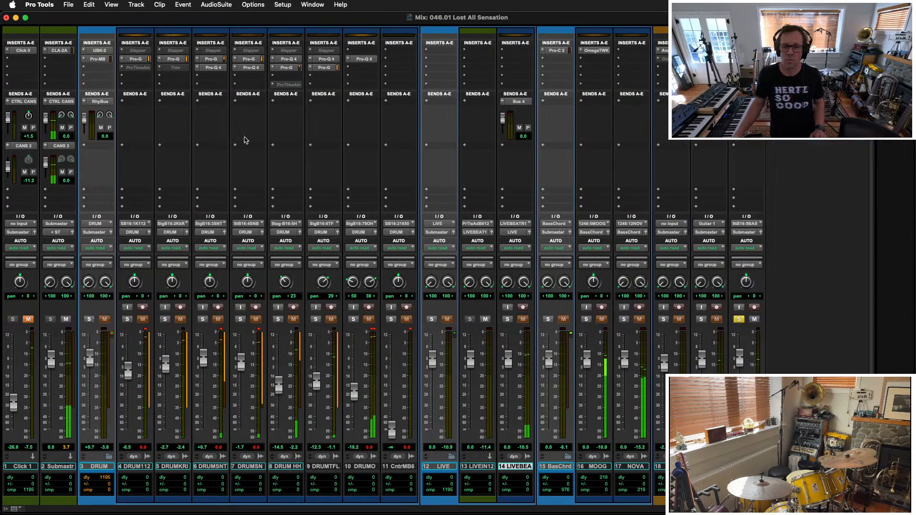
click(110, 79)
mouse_move(110, 84)
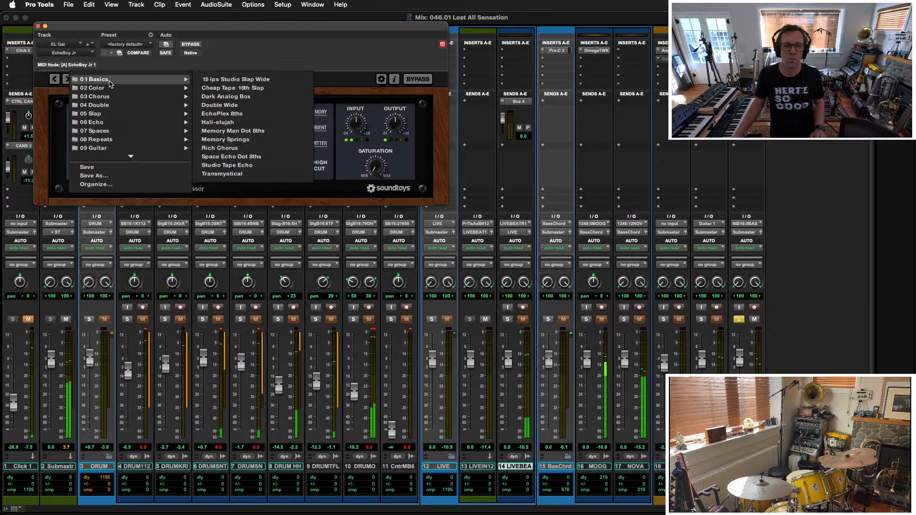
mouse_move(110, 105)
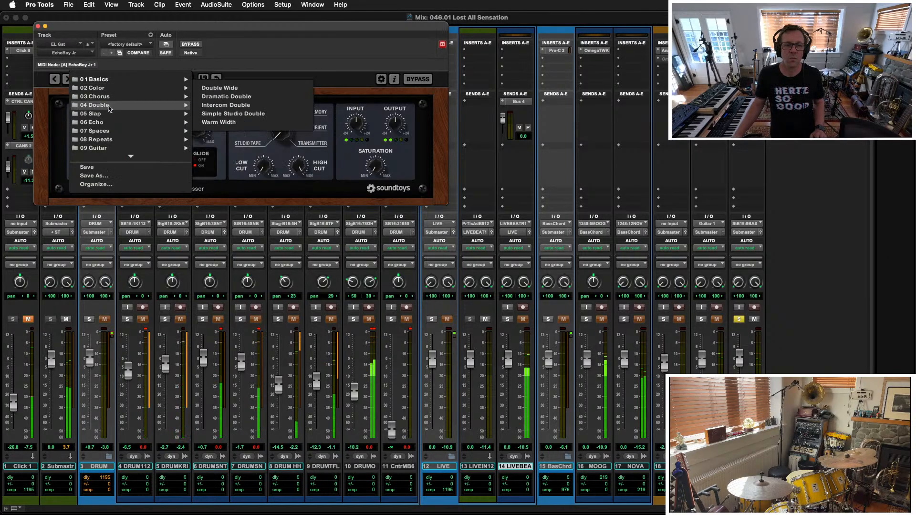
click(267, 97)
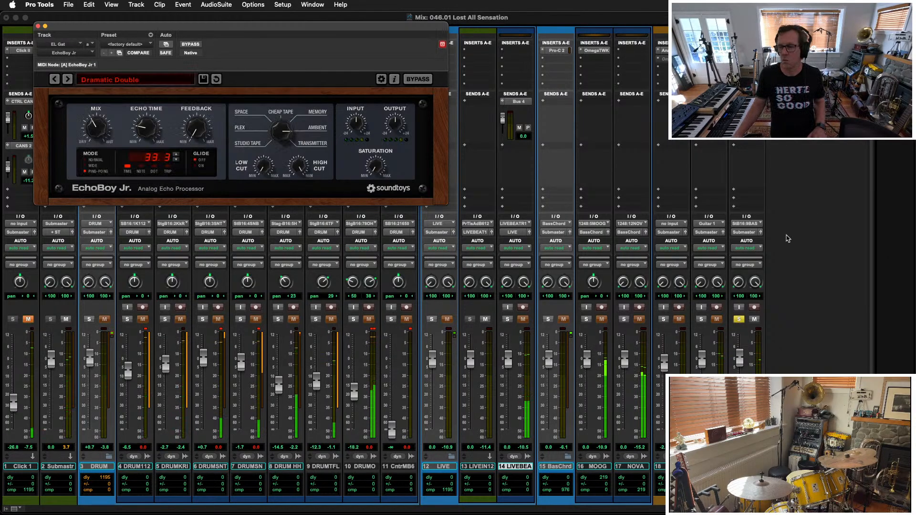
Unsolo EL Gat, lower its fader slightly against the full mix, and close EchoBoy Jr
click(739, 320)
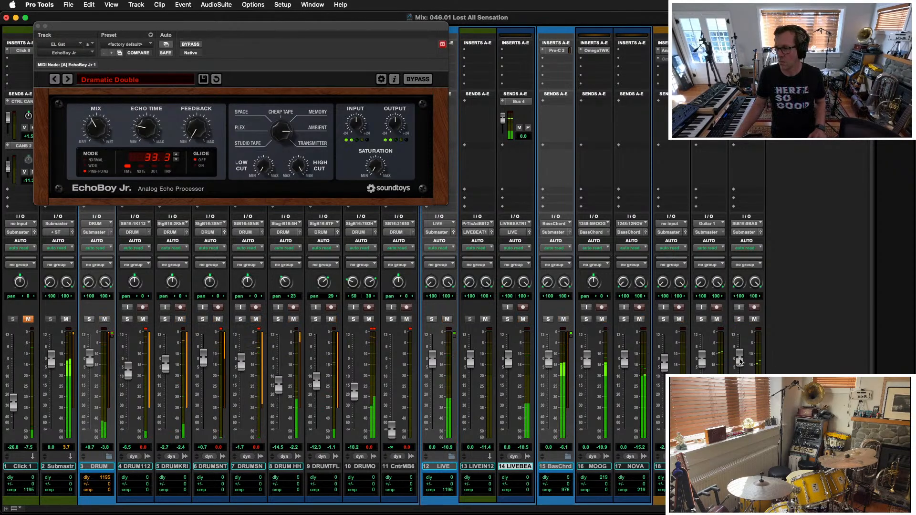
drag(740, 361, 739, 359)
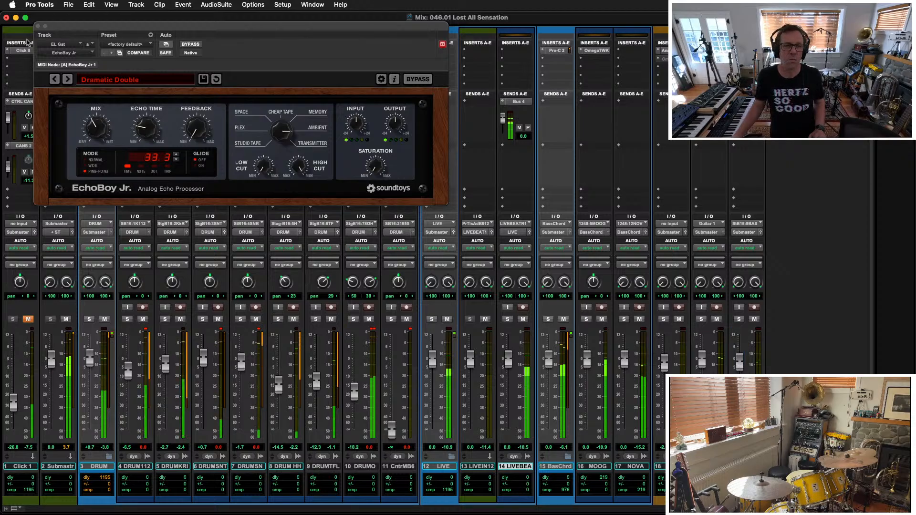
click(38, 26)
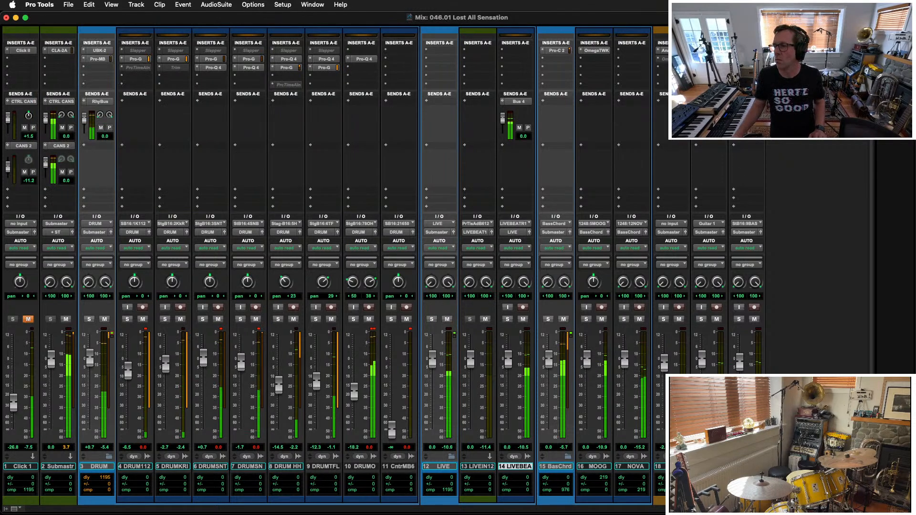
Lower the threshold and raise the ratio of EL Gat's Pro-C 2, apply the same compressor settings on AC Gat, and close the plug-in
click(709, 51)
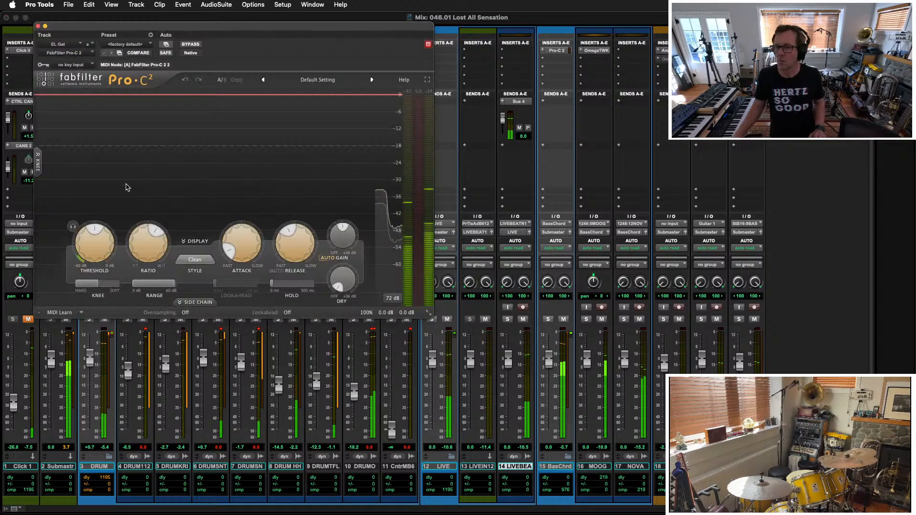
drag(93, 244, 93, 247)
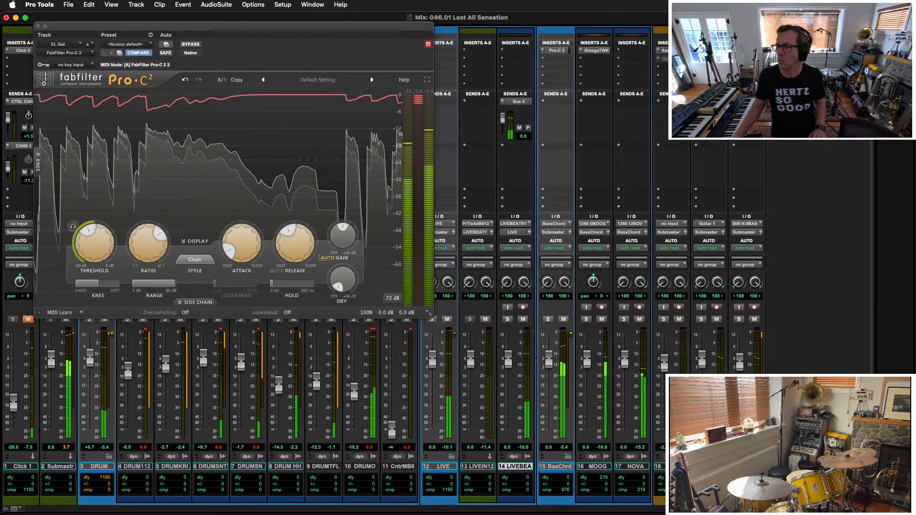
click(748, 59)
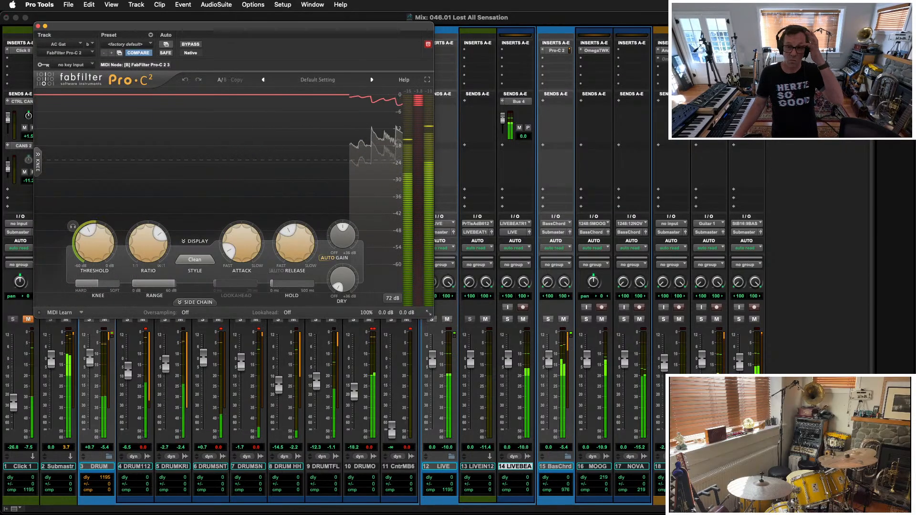
click(39, 26)
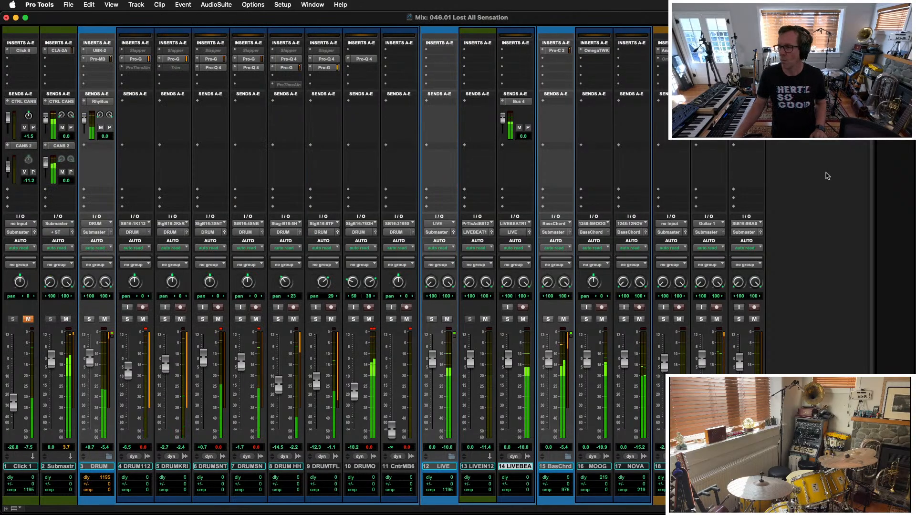
Reduce the waveform height of the audio tracks in the Edit window and play the song from the start
key(super+equal)
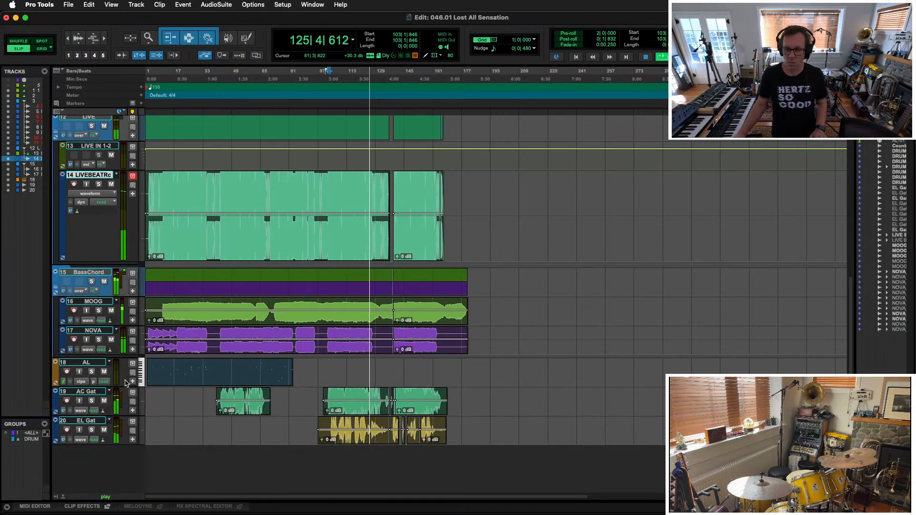
key(super+alt+bracketleft)
key(super+alt+bracketleft)
key(super+alt+bracketright)
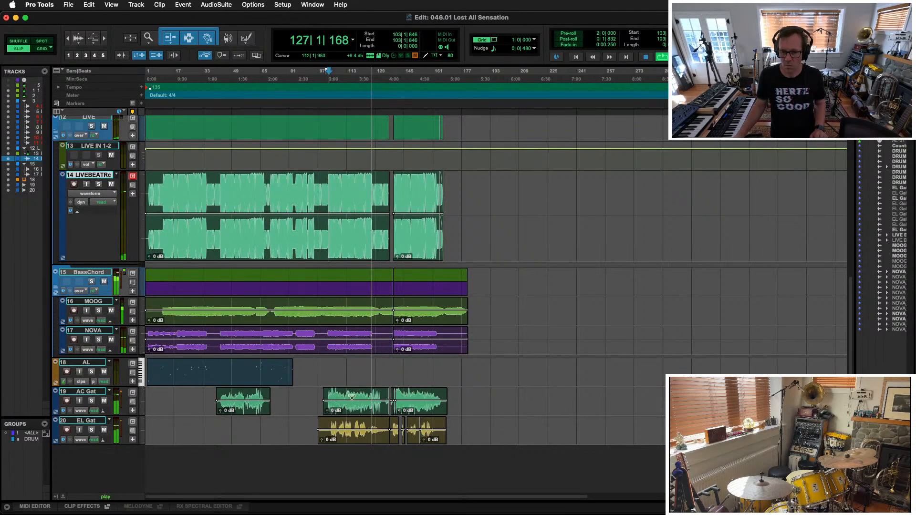
key(super+bracketright)
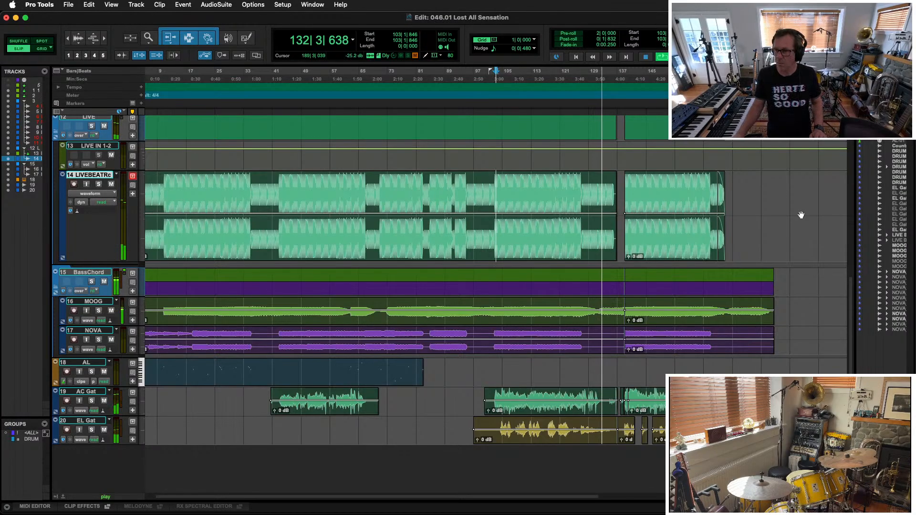
key(Return)
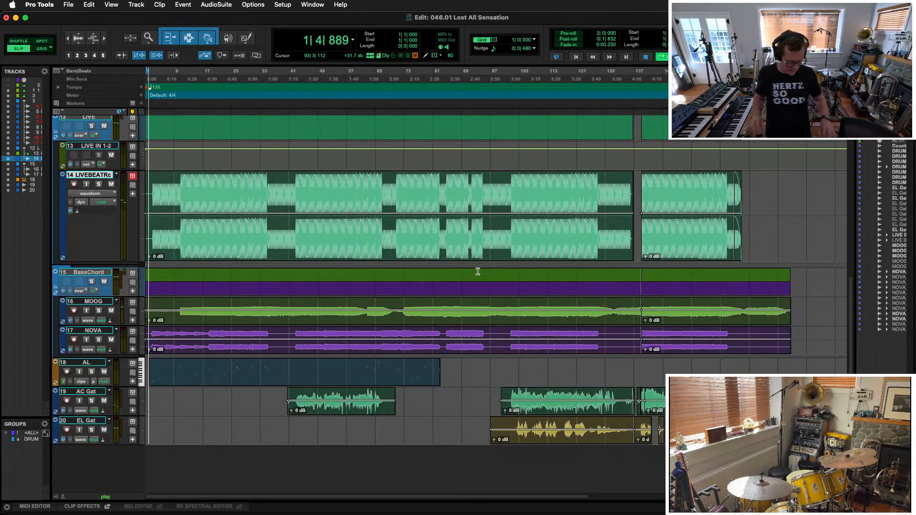
Move the Edit and Mix windows aside and hide the Ableton Live window behind them
key(super+equal)
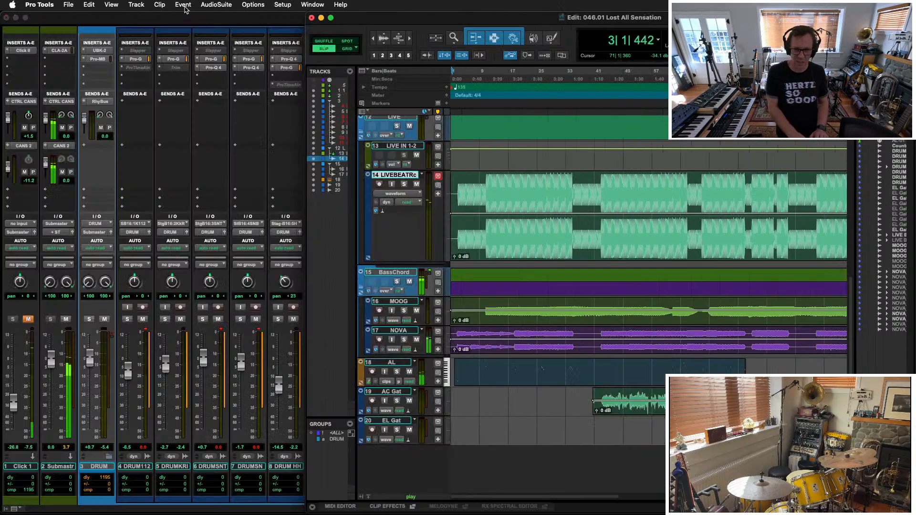
key(super+equal)
key(ctrl+alt+t)
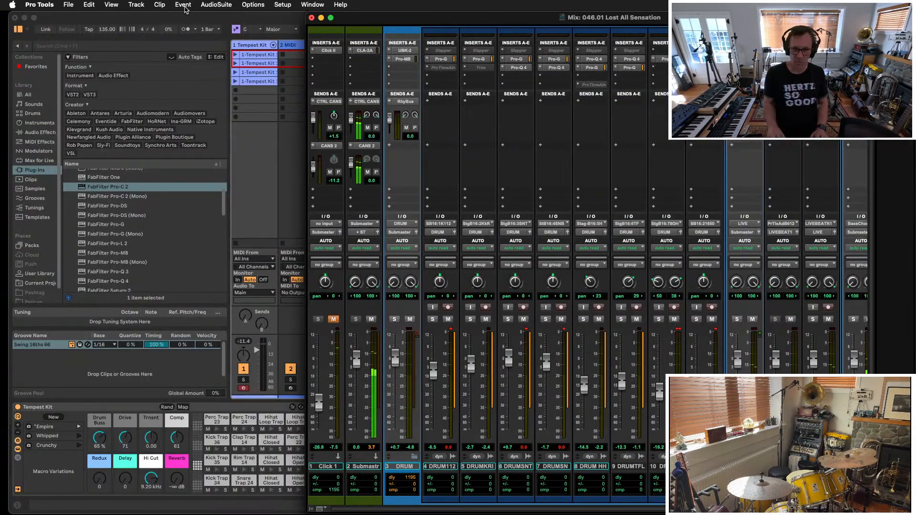
click(234, 19)
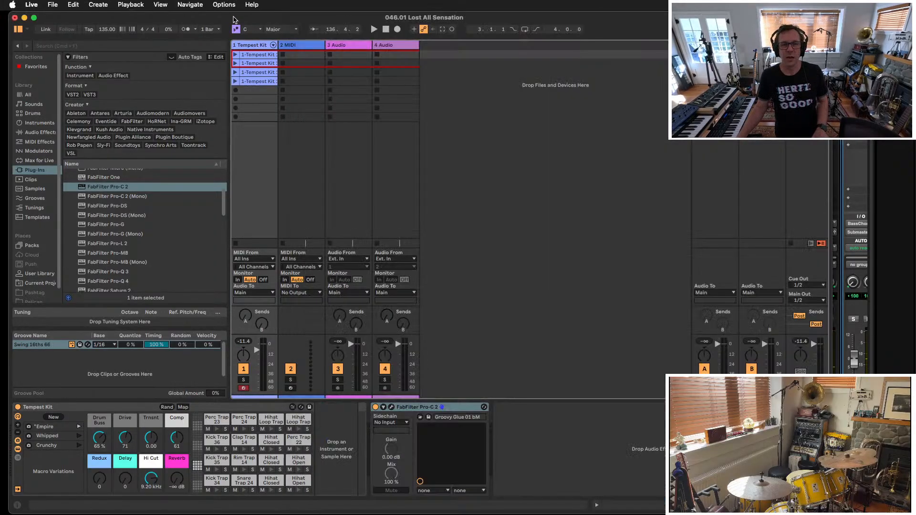
key(super+h)
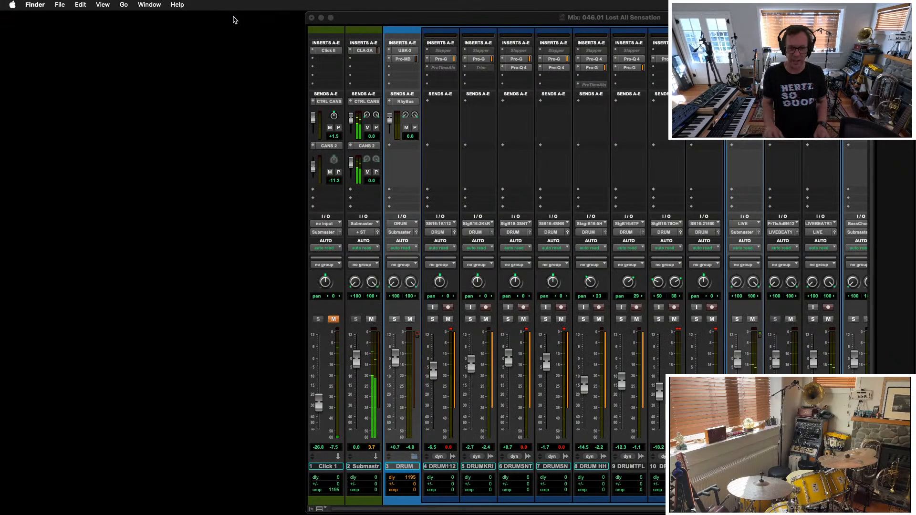
Open the UpNote app to show the Song Sprints lyric notes
key(super+space)
text(up)
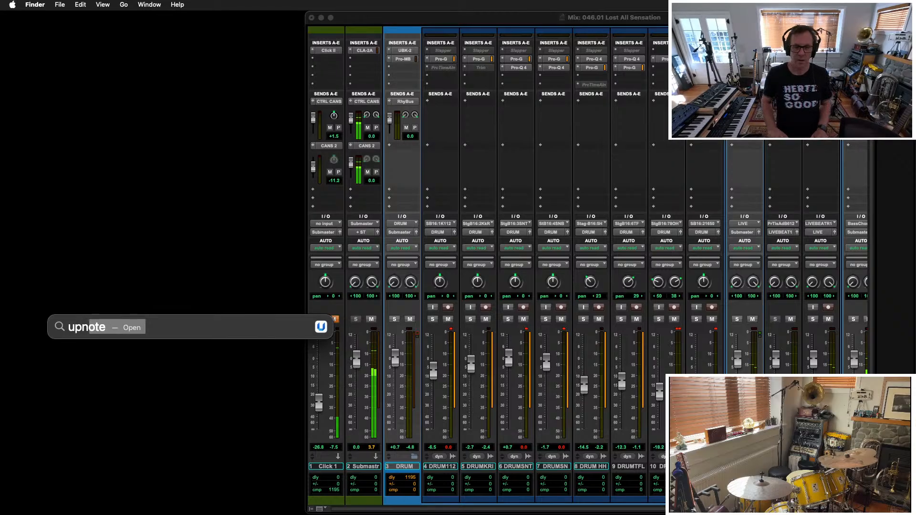
text(n)
key(Return)
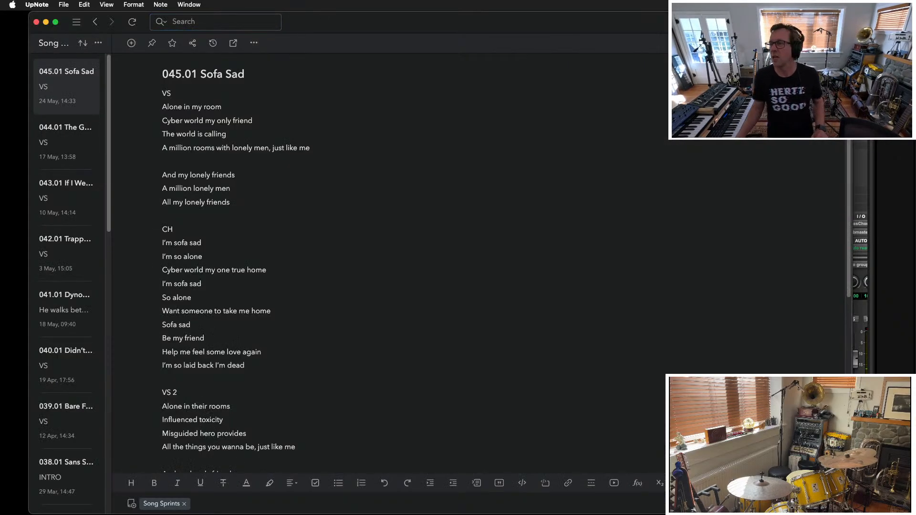
Create a note titled 046.01 Lost All Sensation and move the notes window down to uncover the session name
key(super+n)
text(046.01)
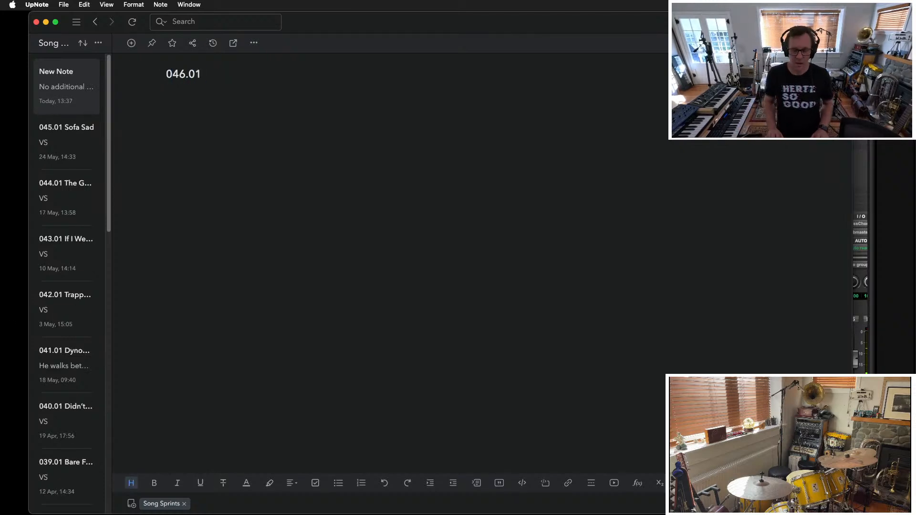
click(15, 260)
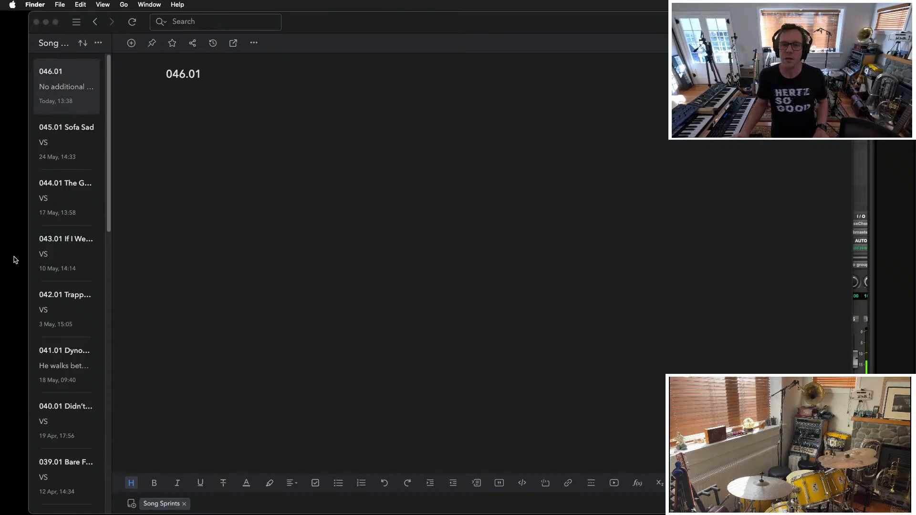
key(super+Tab)
key(super+Tab)
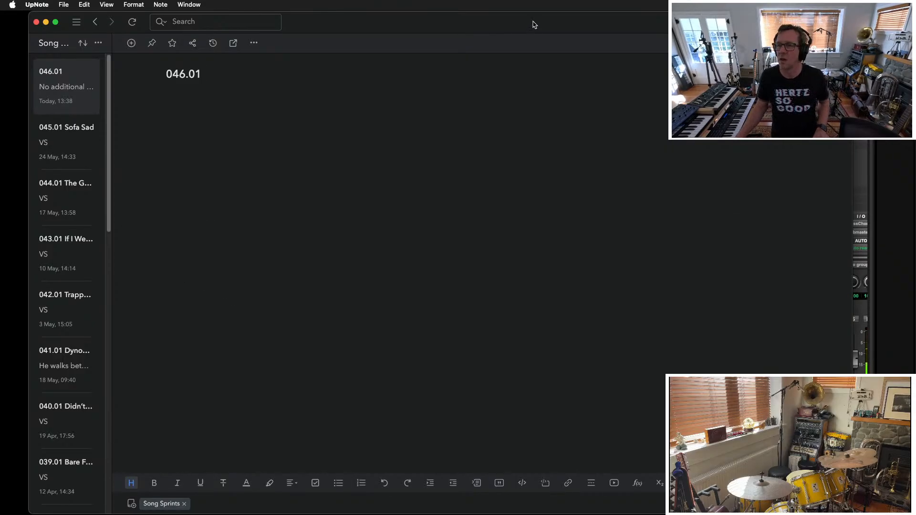
drag(533, 24, 536, 42)
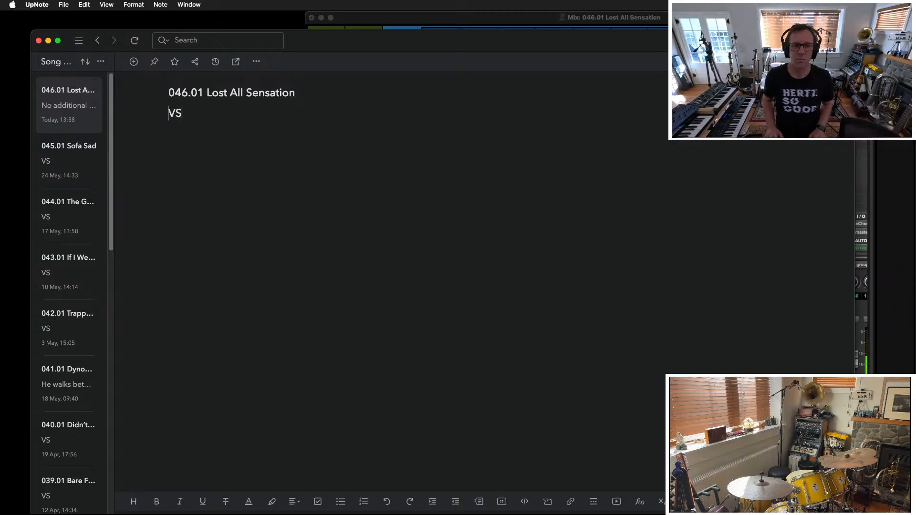
Replace the heading-style VS line with plain text, add the lyric line "Senses overload", and fit the notes window beside the Mix window
key(shift+super+Right)
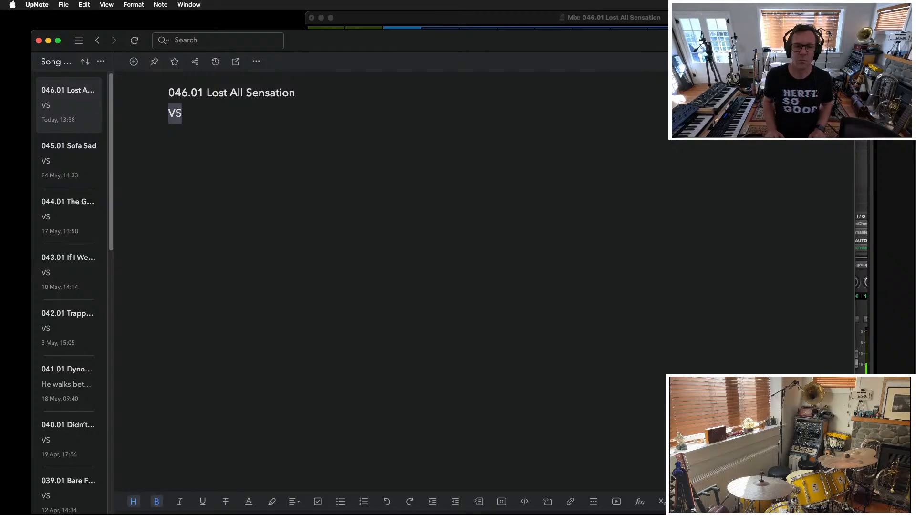
key(BackSpace)
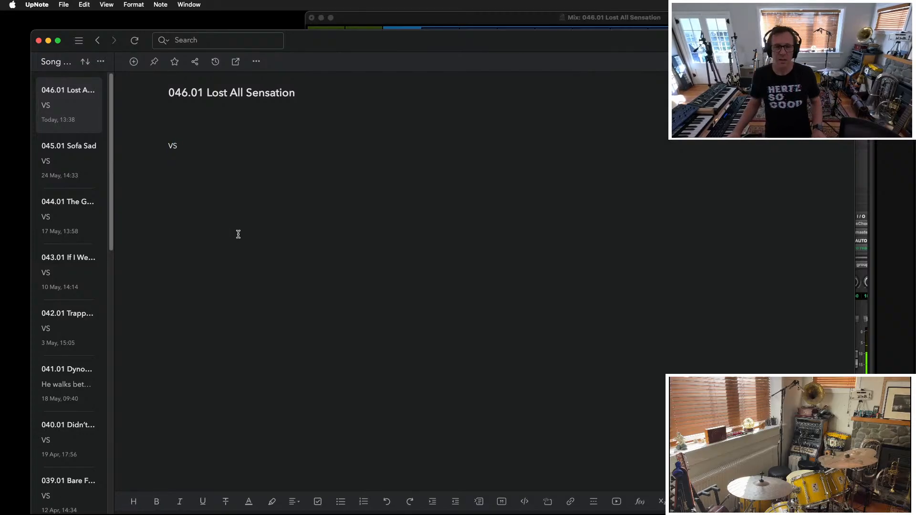
text(Senses overload)
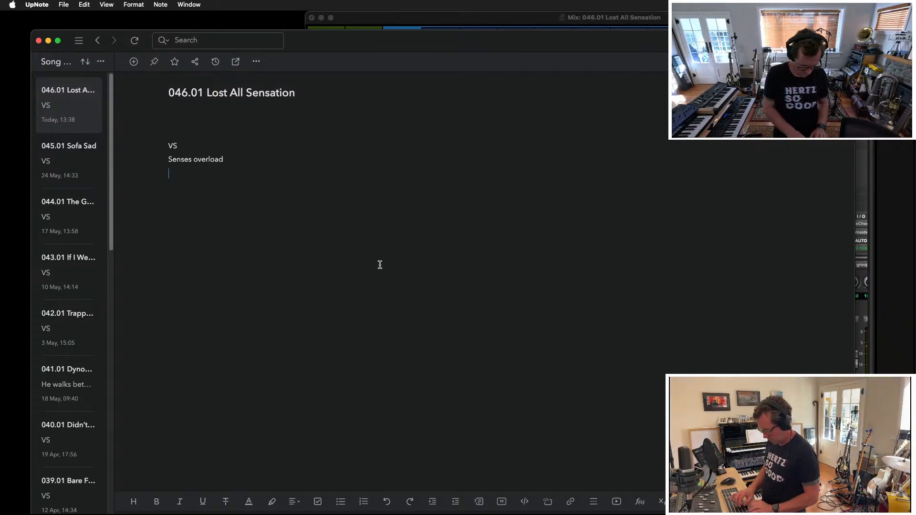
key(ctrl+alt+d)
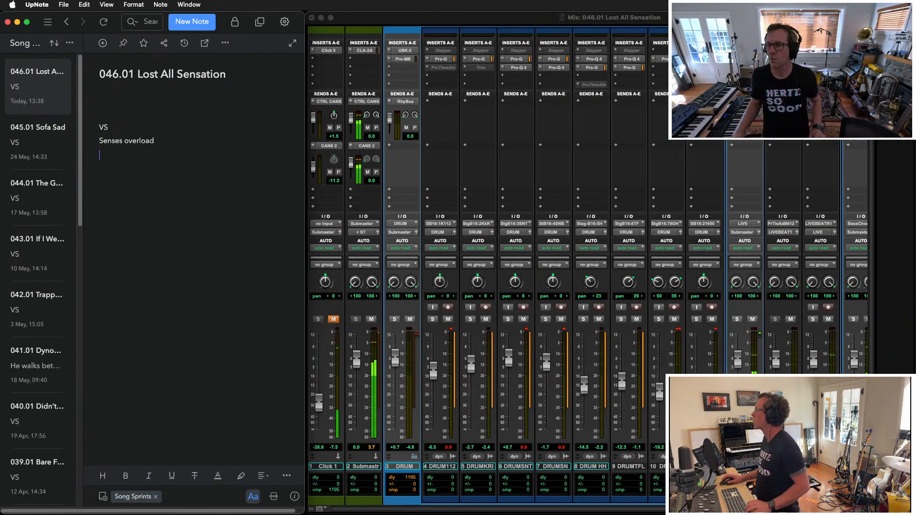
Switch to Pro Tools and create a stereo Aux Input track named RhyBus after the Submaster track
click(613, 17)
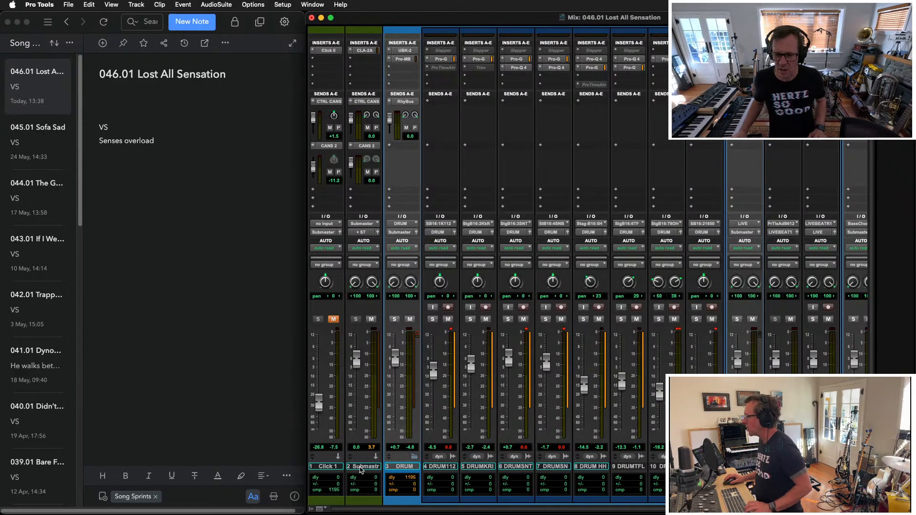
key(super+shift+n)
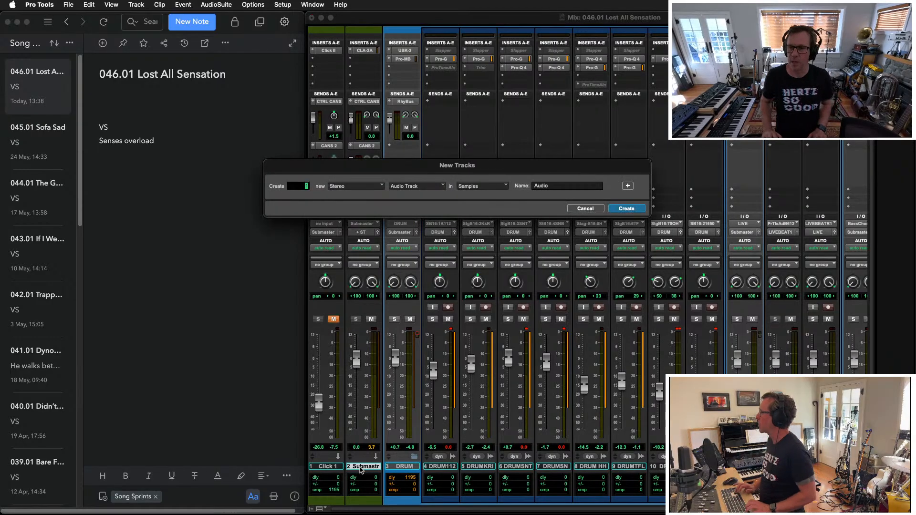
key(super+Down)
key(Tab)
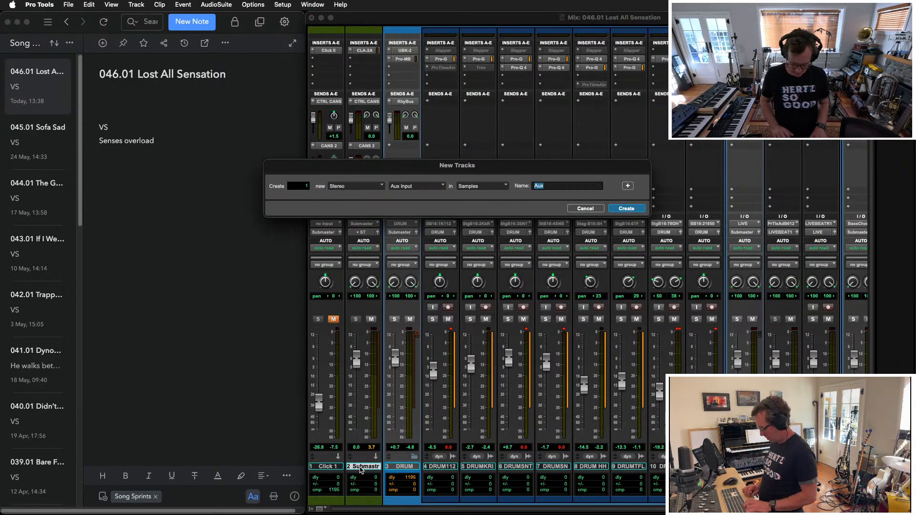
text(RhyBus)
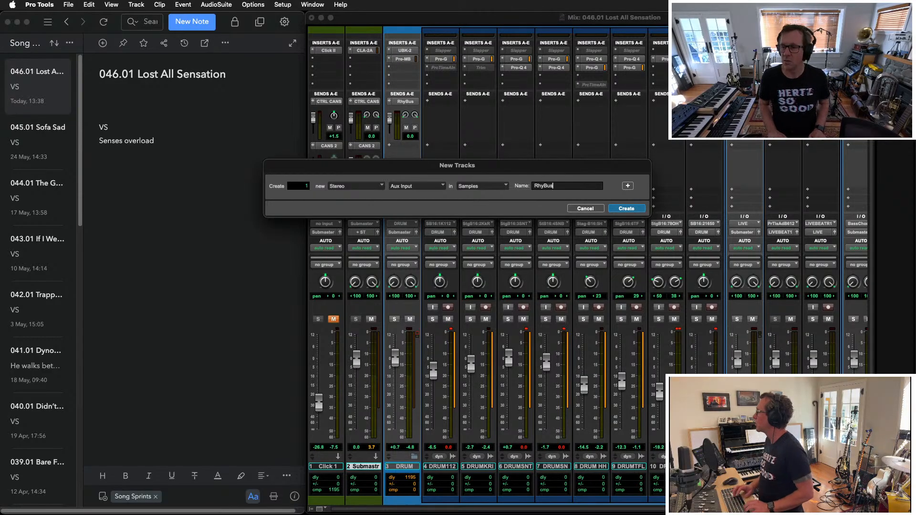
key(Return)
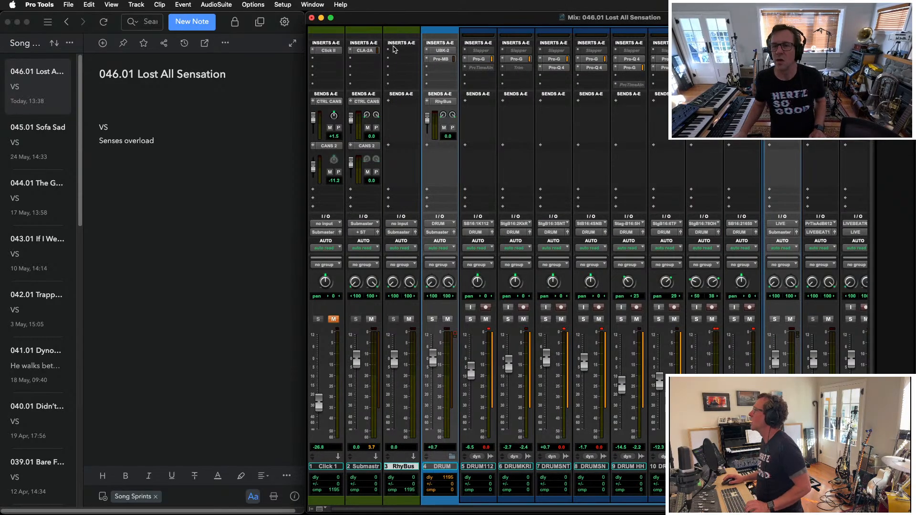
Insert the stereo CLA-2A compressor on the RhyBus track and move its window clear of the note title
click(393, 52)
mouse_move(432, 89)
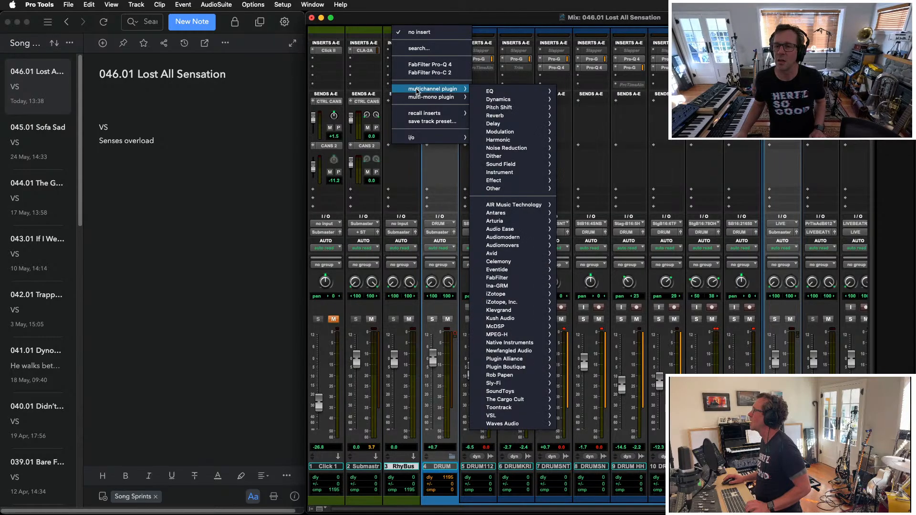
mouse_move(542, 101)
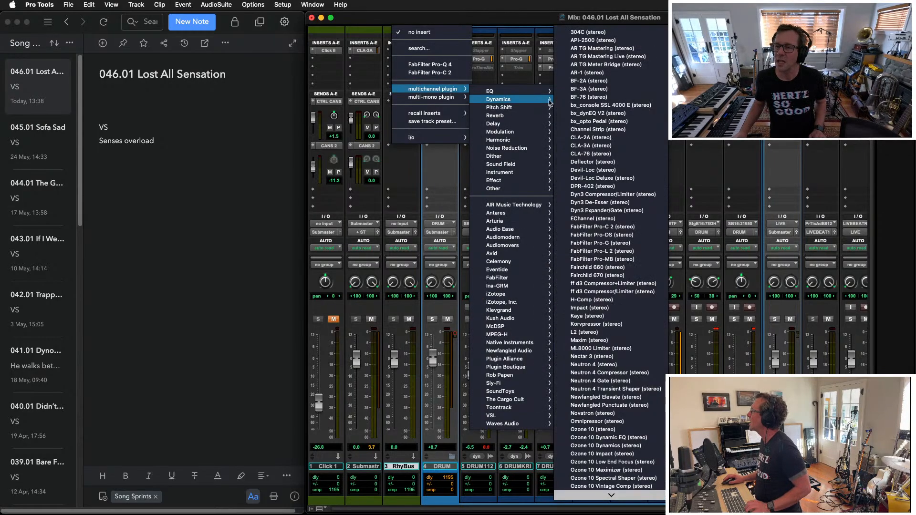
click(602, 138)
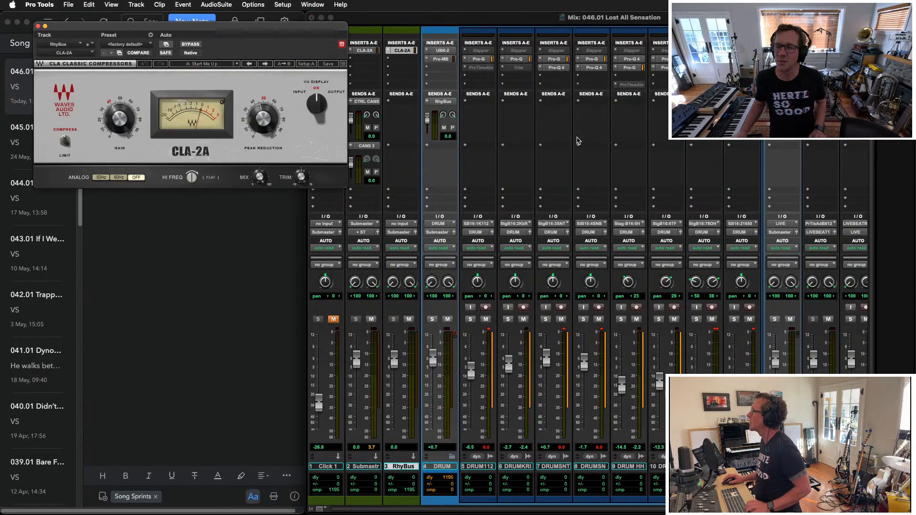
drag(181, 26, 164, 104)
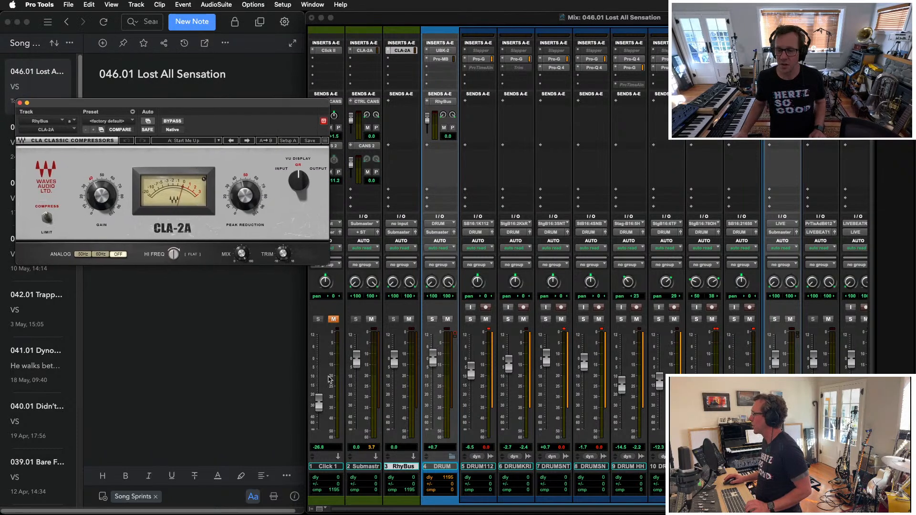
Lower the RhyBus fader all the way and set the track's input to the RhyBus (Stereo) bus
drag(396, 364, 395, 429)
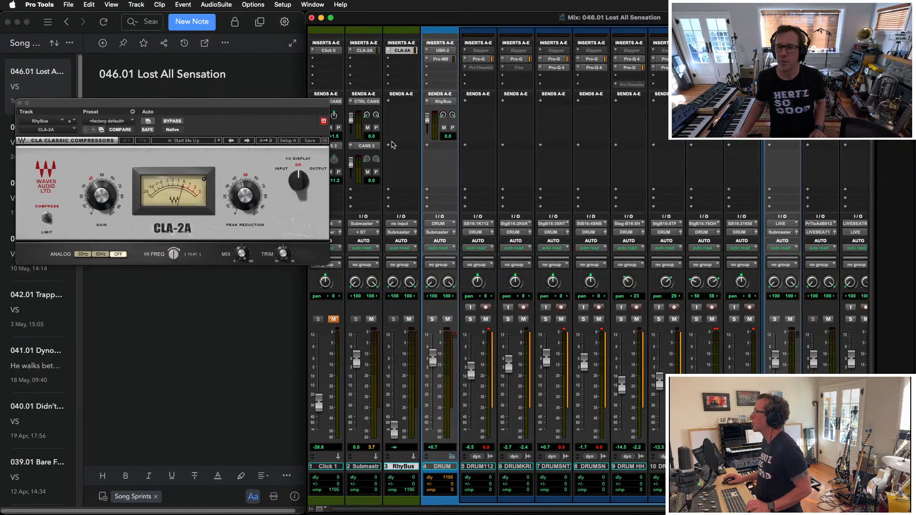
click(398, 225)
mouse_move(397, 229)
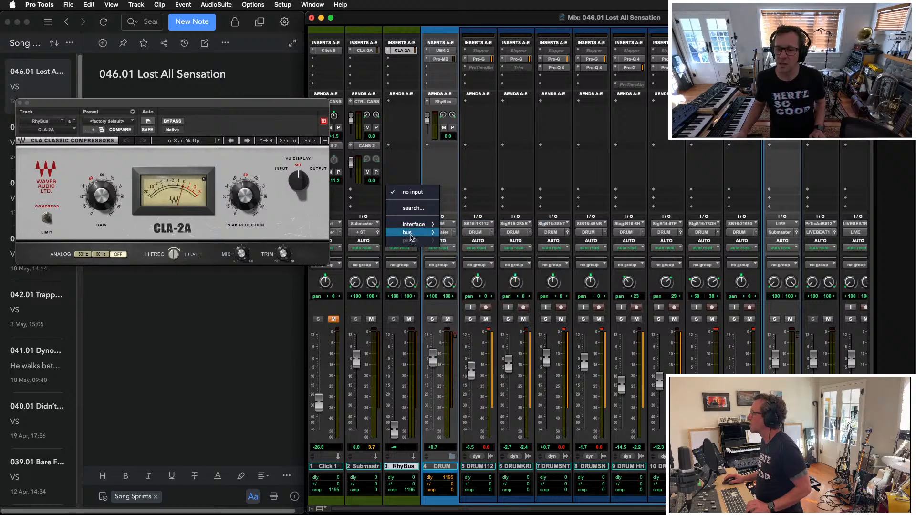
mouse_move(487, 236)
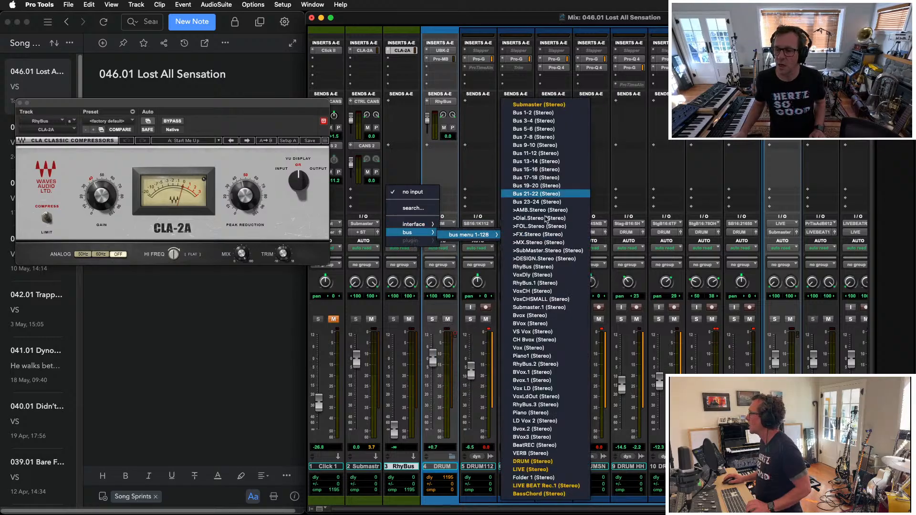
click(552, 267)
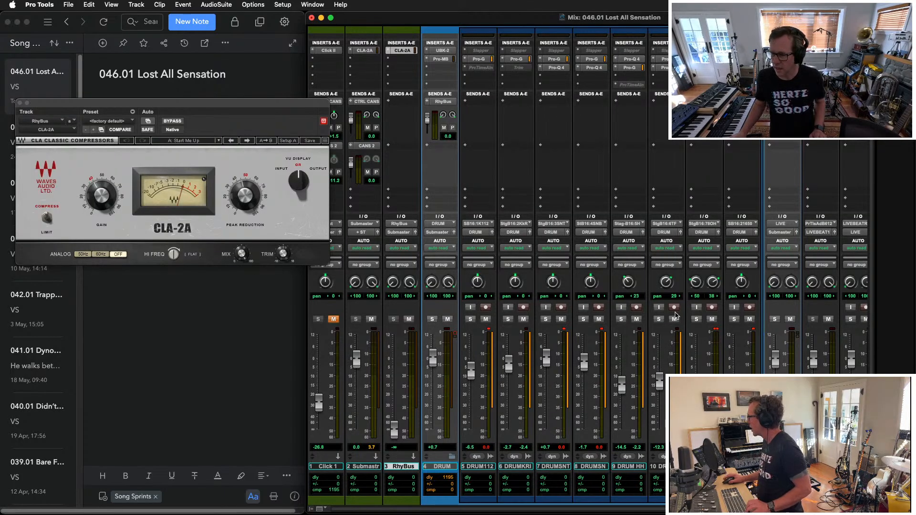
Add a send from the LIVE folder track to the RhyBus track with its level at 0.0 dB
scroll(675, 314, right, 5)
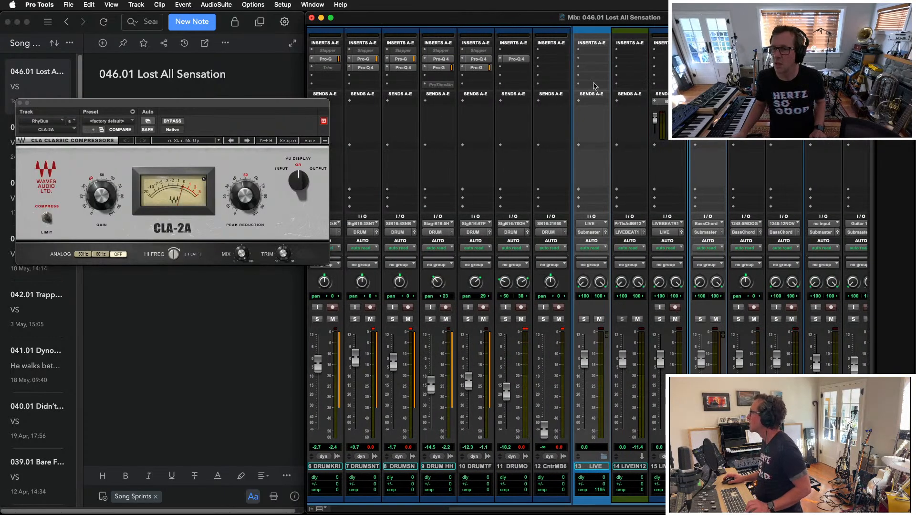
click(585, 105)
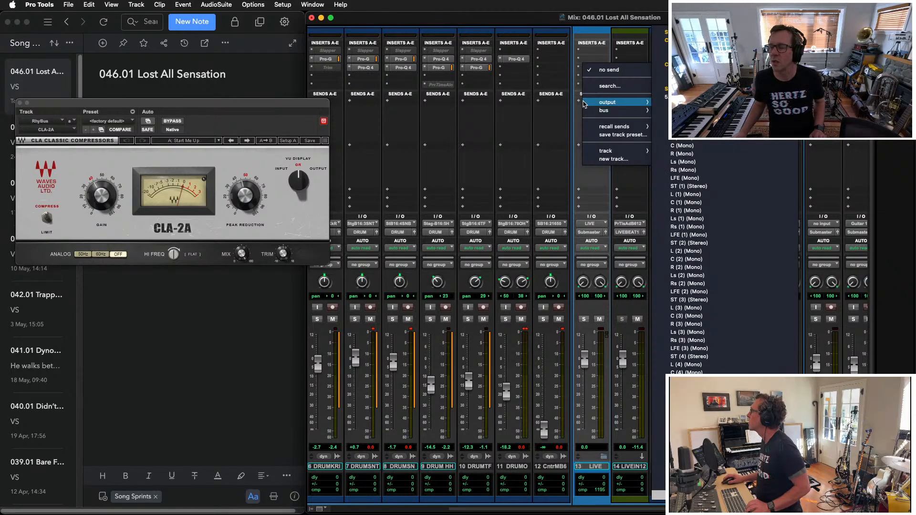
mouse_move(592, 152)
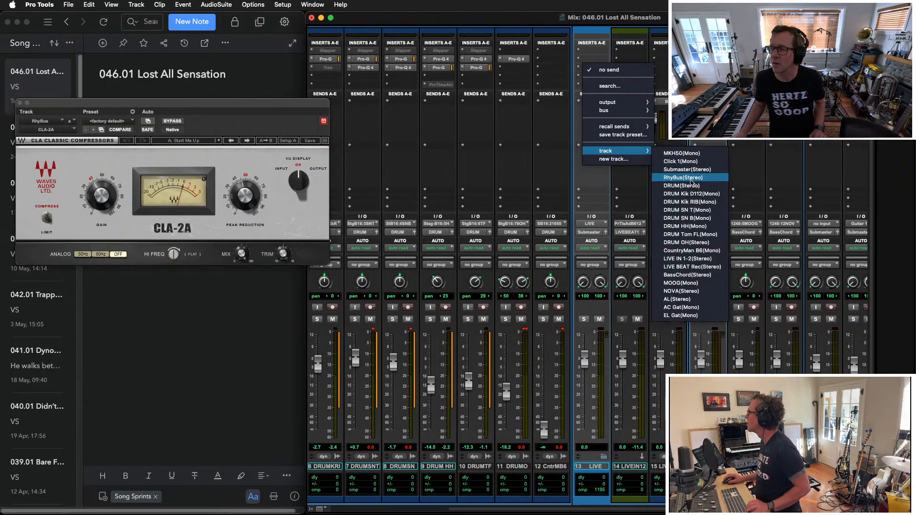
click(687, 177)
alt+click(579, 134)
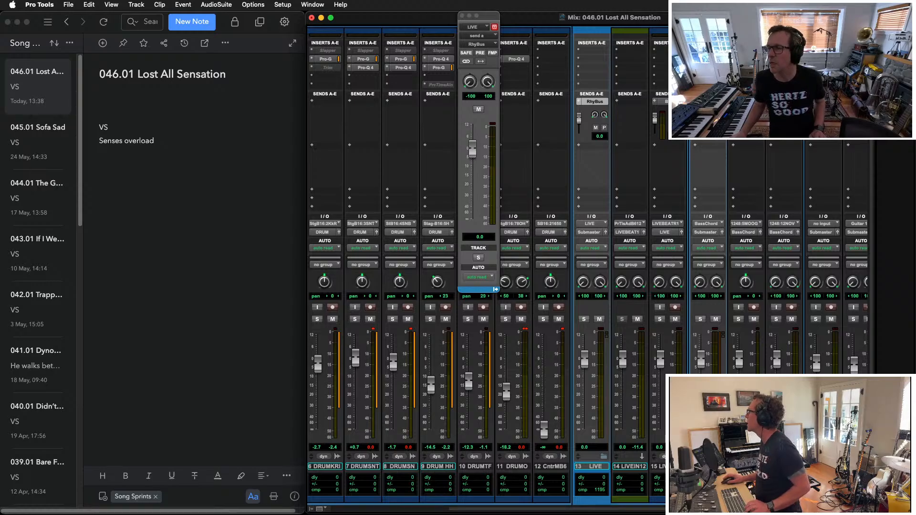
Add a send from the BassChord folder track to RhyBus at 0.0 dB and close the send window
click(697, 101)
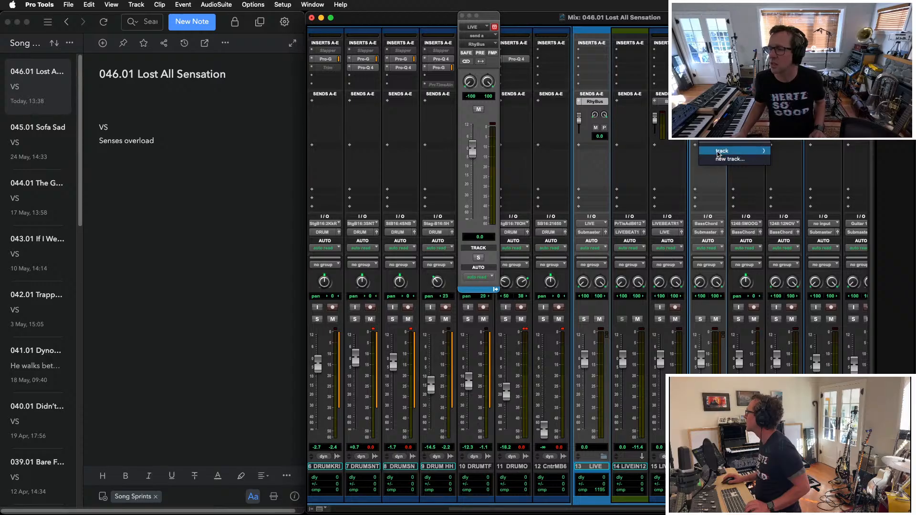
mouse_move(721, 152)
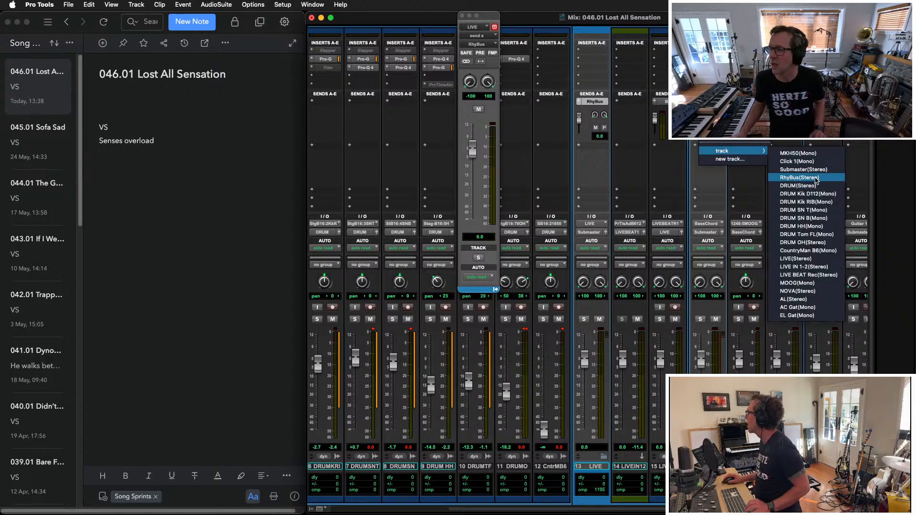
click(817, 178)
alt+click(473, 218)
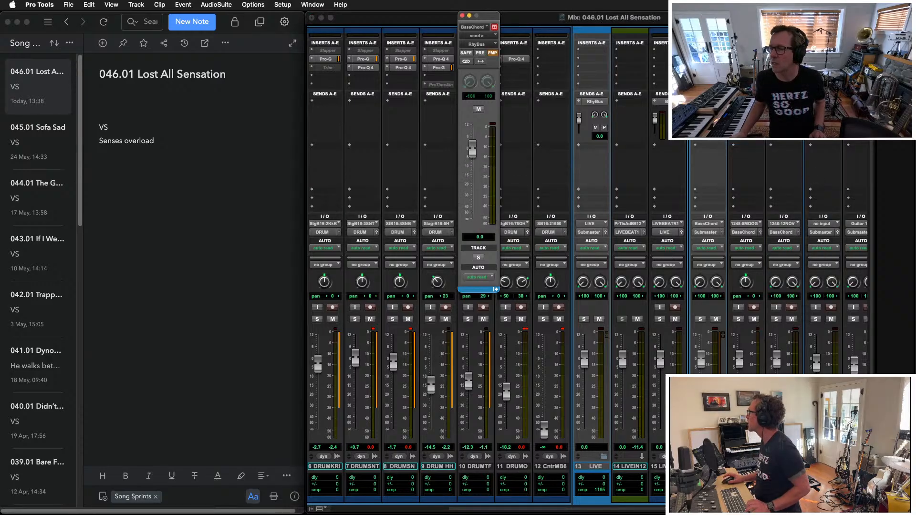
scroll(700, 166, right, 3)
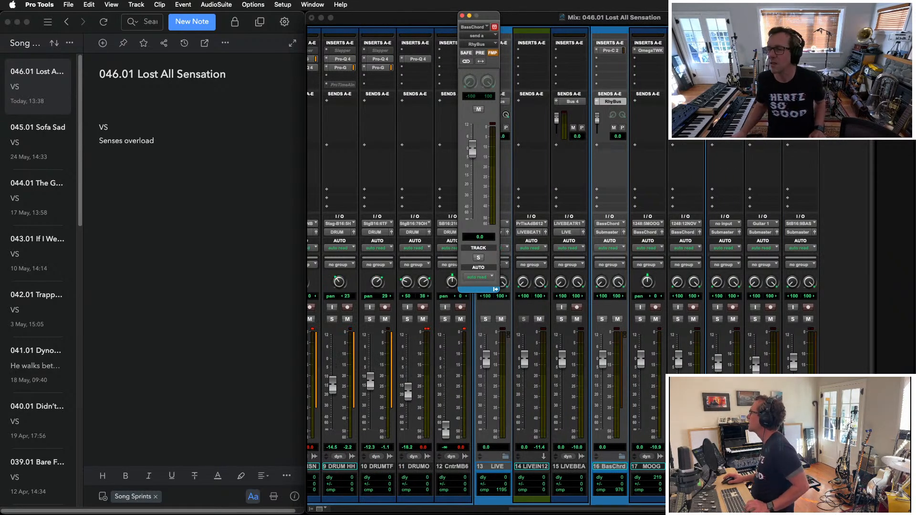
click(461, 17)
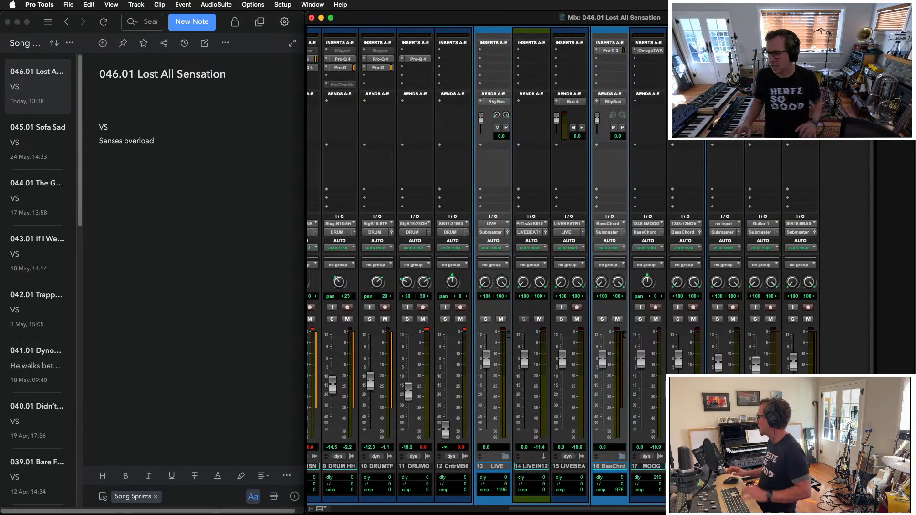
Play the song from about bar 10 and raise the RhyBus fader to about -6.8 dB
scroll(525, 267, left, 8)
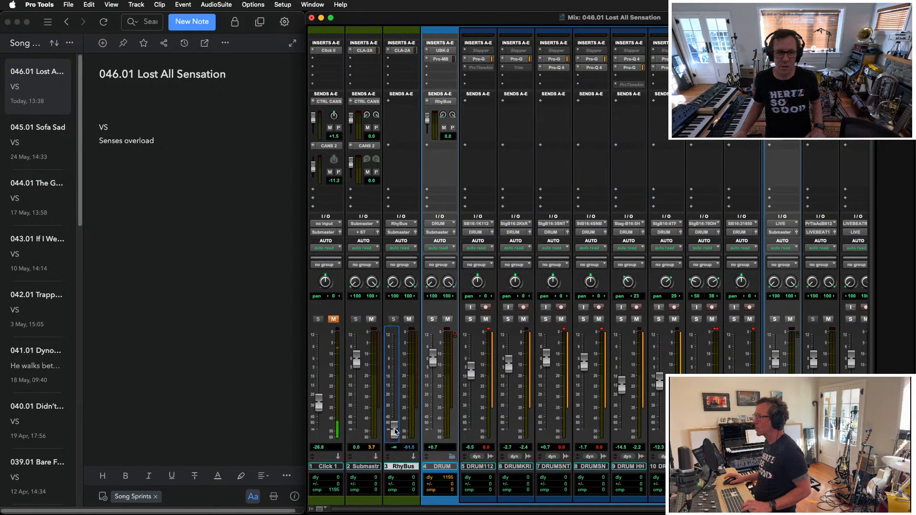
key(super+equal)
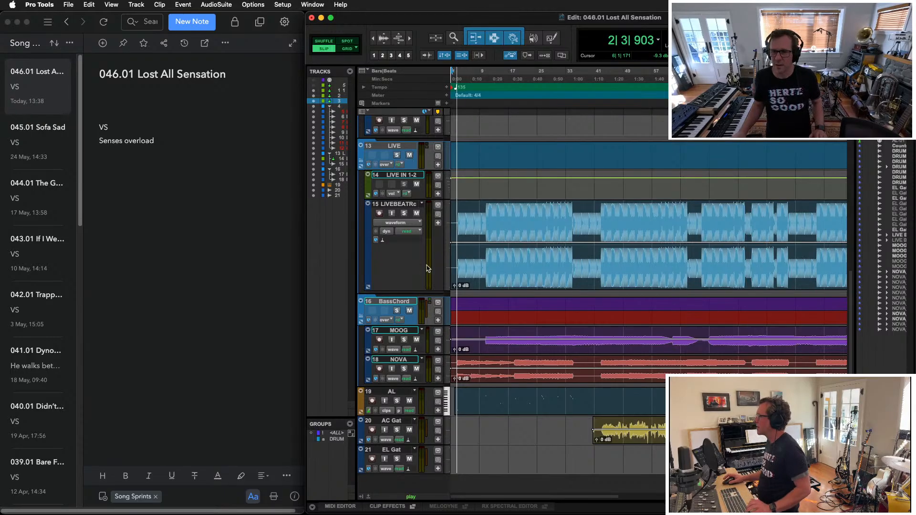
click(581, 210)
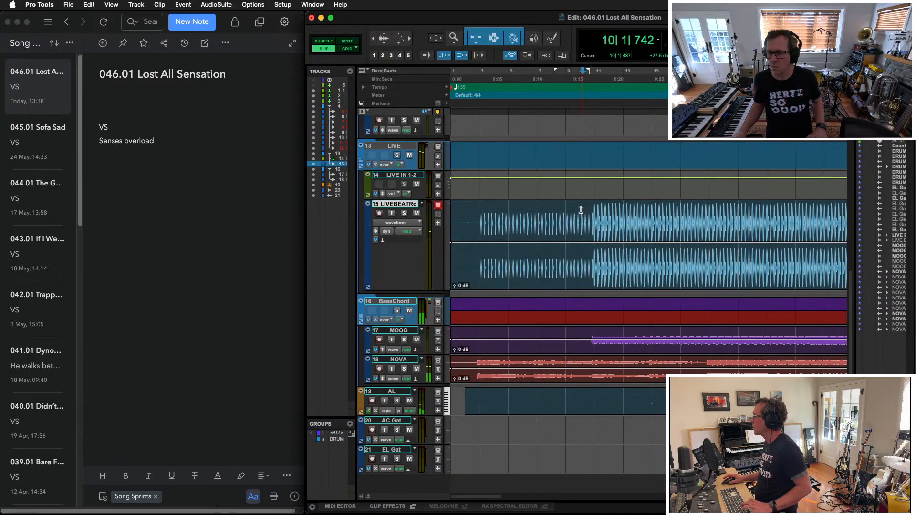
key(super+equal)
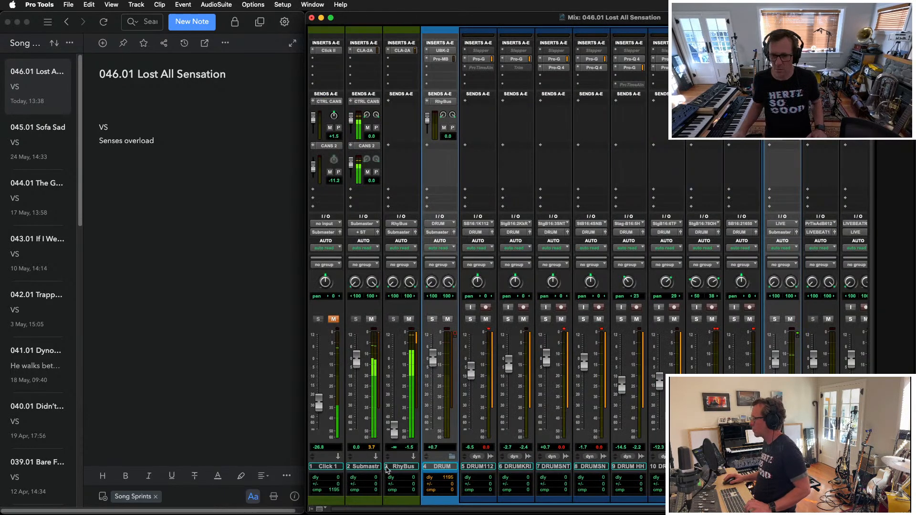
drag(394, 429, 395, 371)
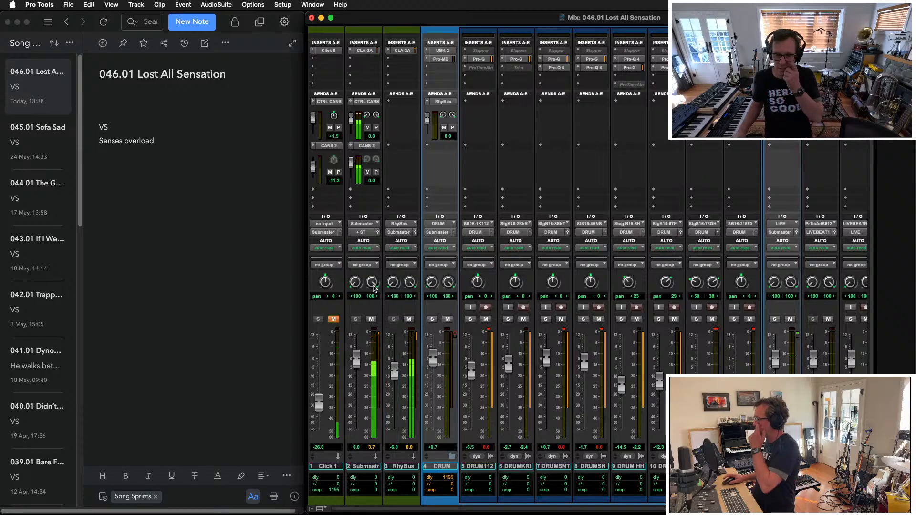
Narrow the RhyBus track's stereo panning to 67 left and 73 right, and lower its fader to -7.5 dB
drag(393, 283, 409, 293)
drag(393, 372, 394, 370)
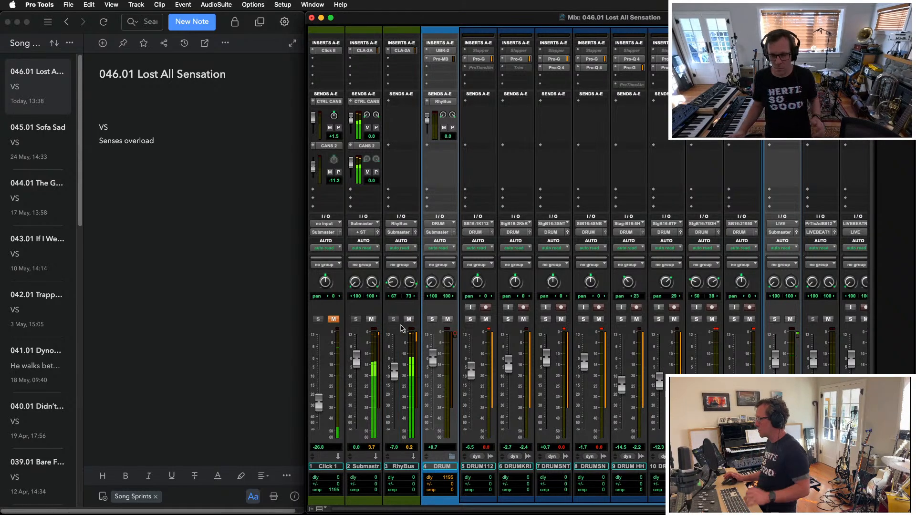
drag(394, 374, 394, 377)
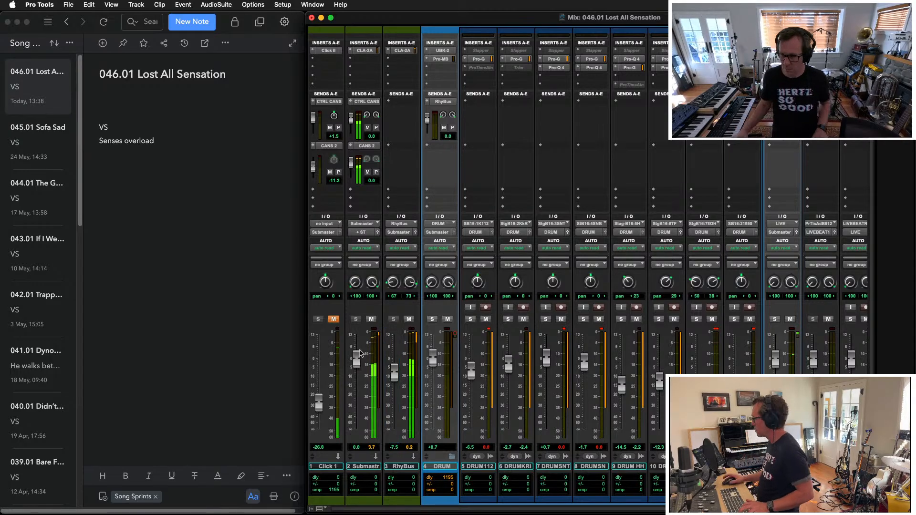
Try the BassChord folder's stereo panning at 83 left and 81 right, and return both sides to 100
scroll(624, 328, right, 8)
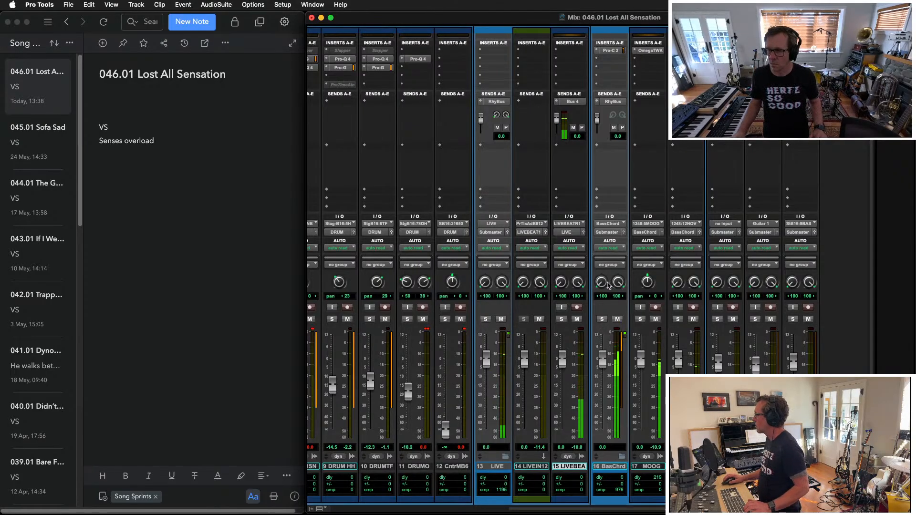
mouse_move(596, 273)
mouse_down()
mouse_move(614, 298)
mouse_move(617, 289)
mouse_move(601, 290)
mouse_move(618, 277)
mouse_move(603, 285)
mouse_up()
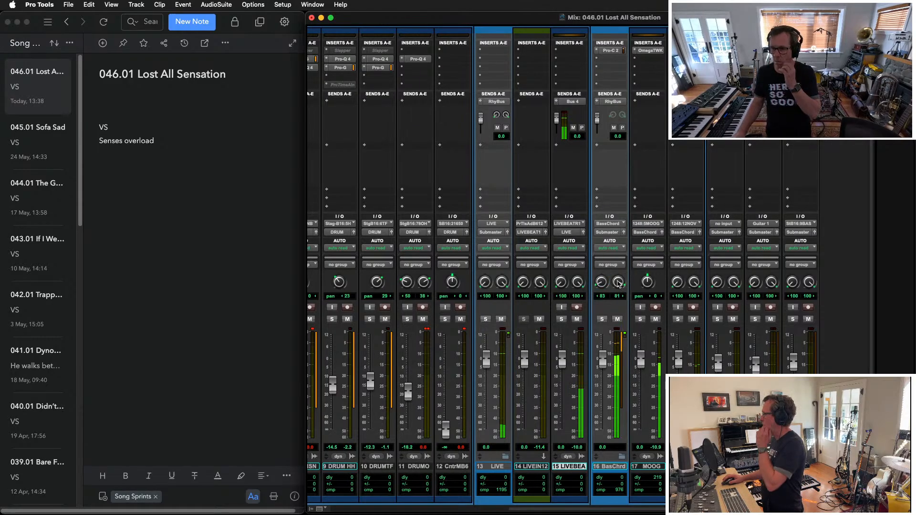
click(618, 282)
drag(616, 286, 618, 274)
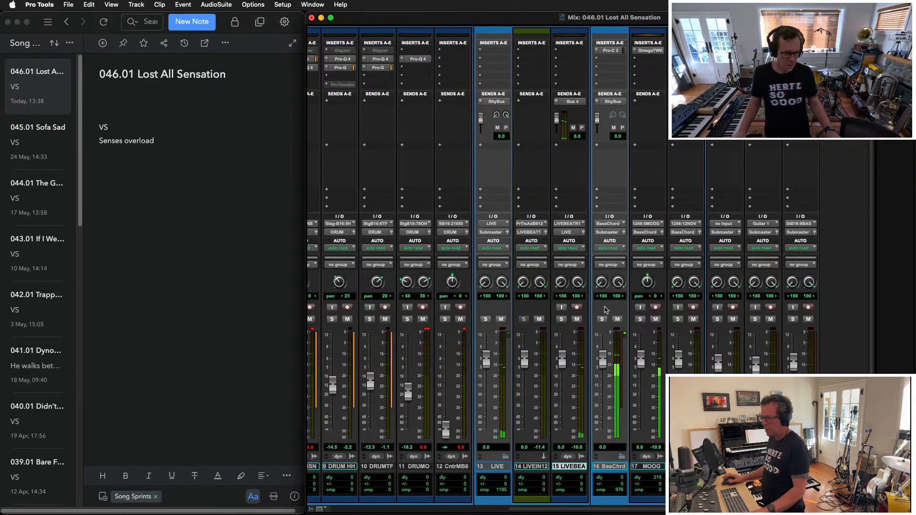
Show the Edit window and play the song from about 34|4|137 on the MOOG track
key(super+equal)
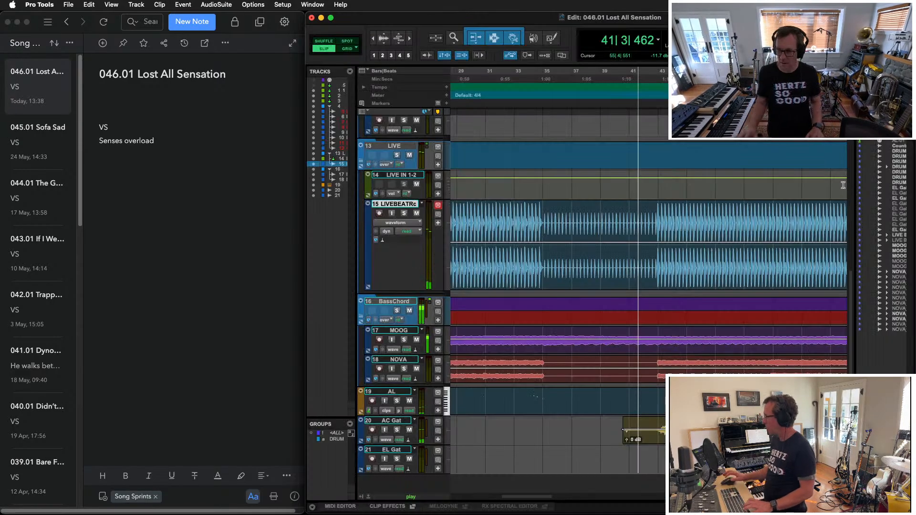
click(540, 331)
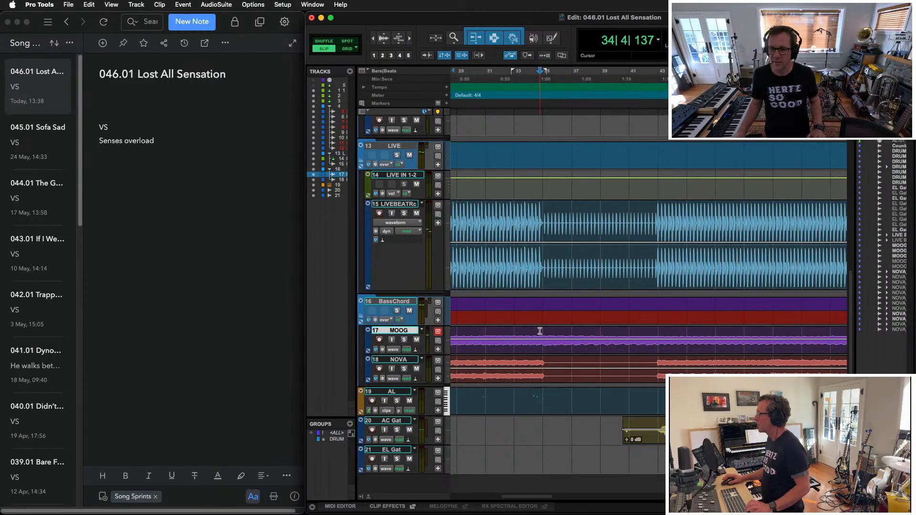
key(space)
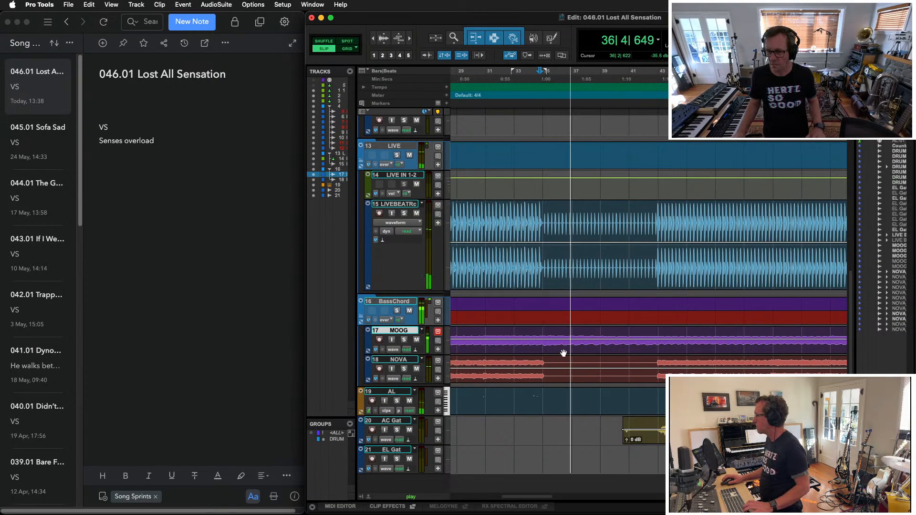
key(space)
Copy about two bars of MOOG from 36|4|869 to 38|4|869 in relative grid mode, and play the result
click(571, 336)
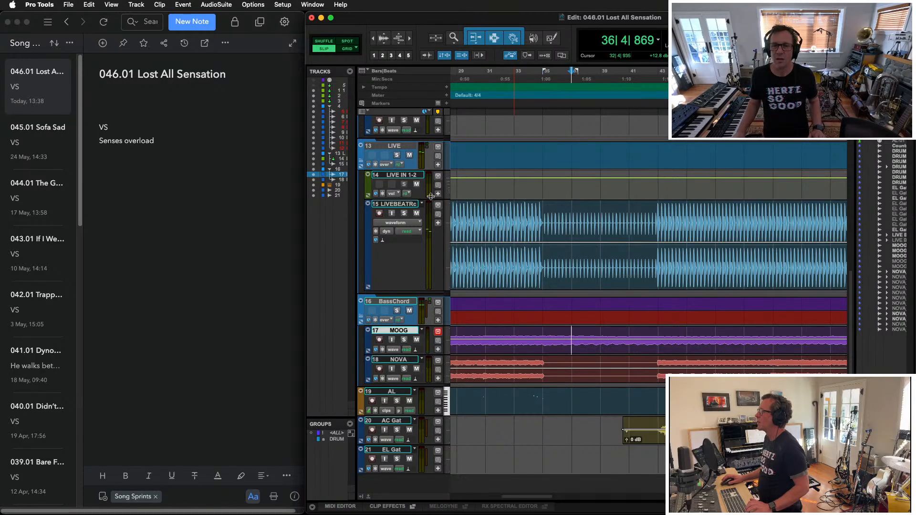
shift+click(600, 337)
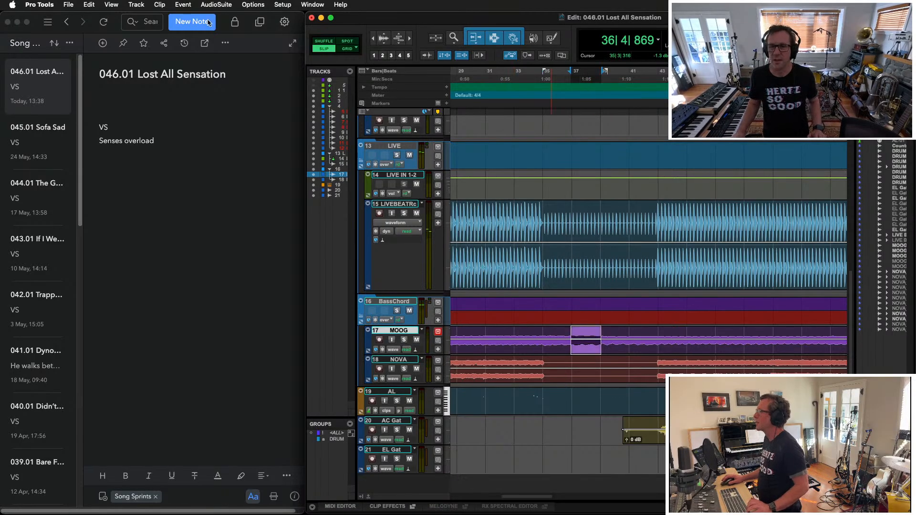
click(342, 49)
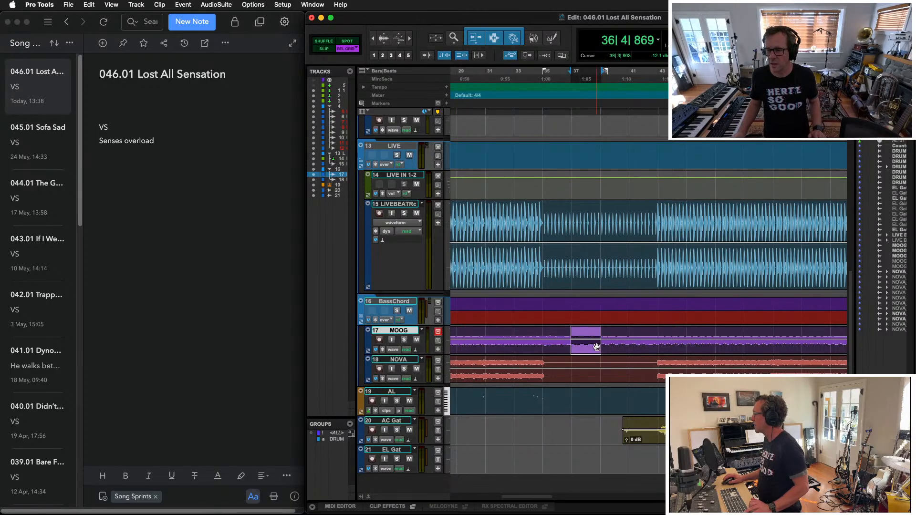
drag(596, 347, 613, 348)
key(space)
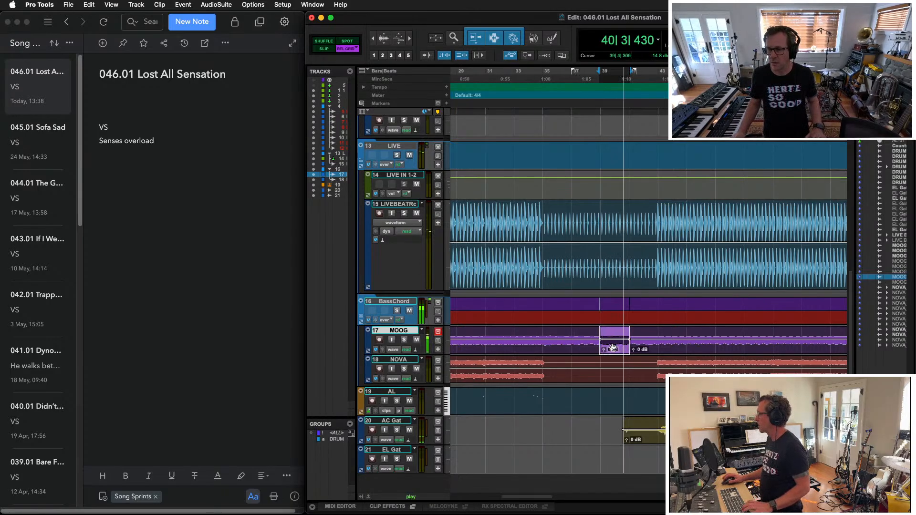
Copy the two-bar MOOG clip at 38|4|869 back to 34|4|869
click(614, 328)
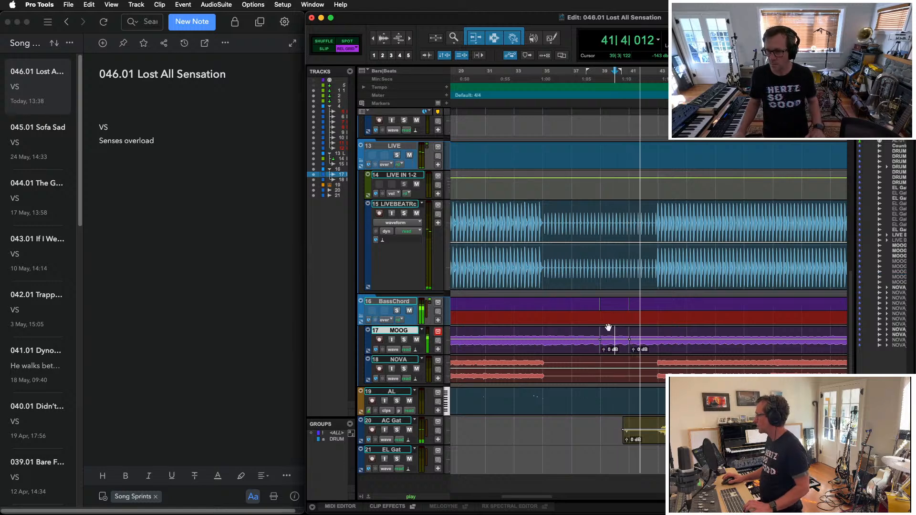
click(616, 350)
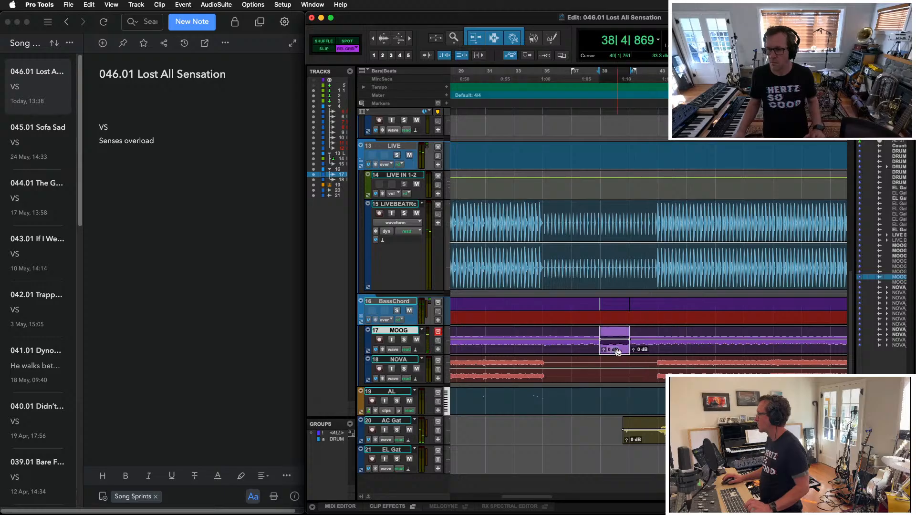
drag(617, 352, 559, 351)
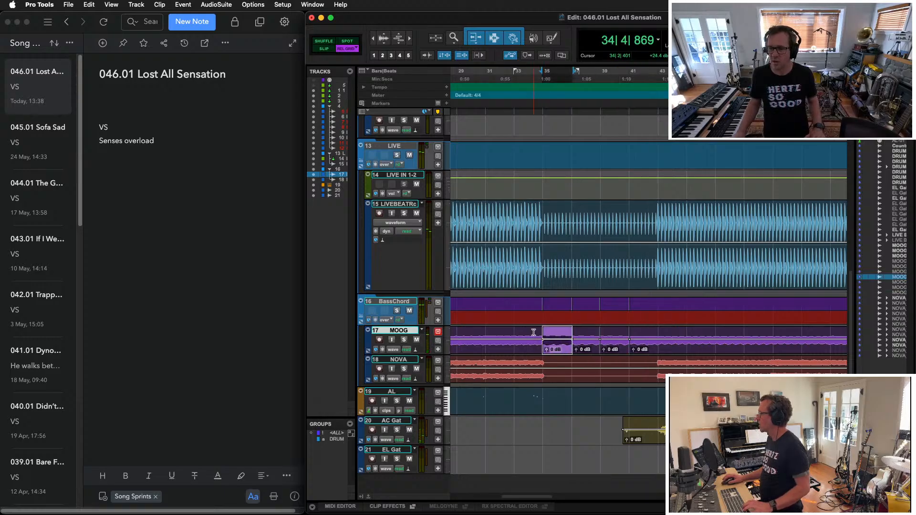
In Slip mode, shift the copied MOOG clip at 34|4|869 earlier to 34|4|866 and add a short crossfade at its start
click(533, 333)
key(Tab)
key(e)
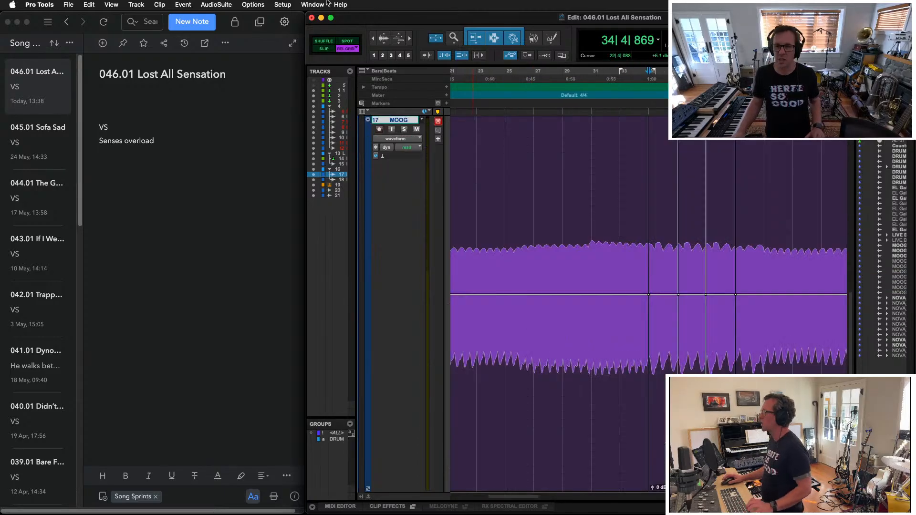
click(320, 51)
key(t)
key(t)
key(t)
key(t)
key(t)
key(t)
key(t)
key(t)
key(t)
key(t)
key(t)
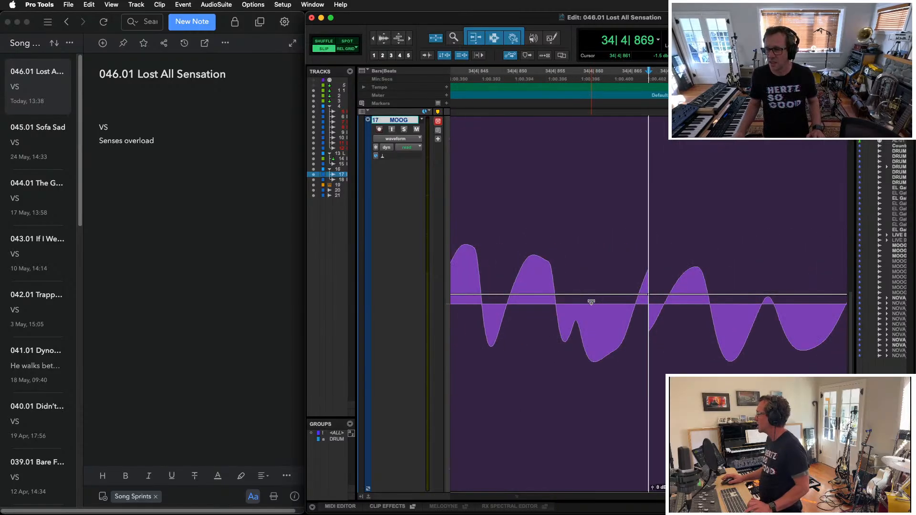
drag(714, 411, 690, 411)
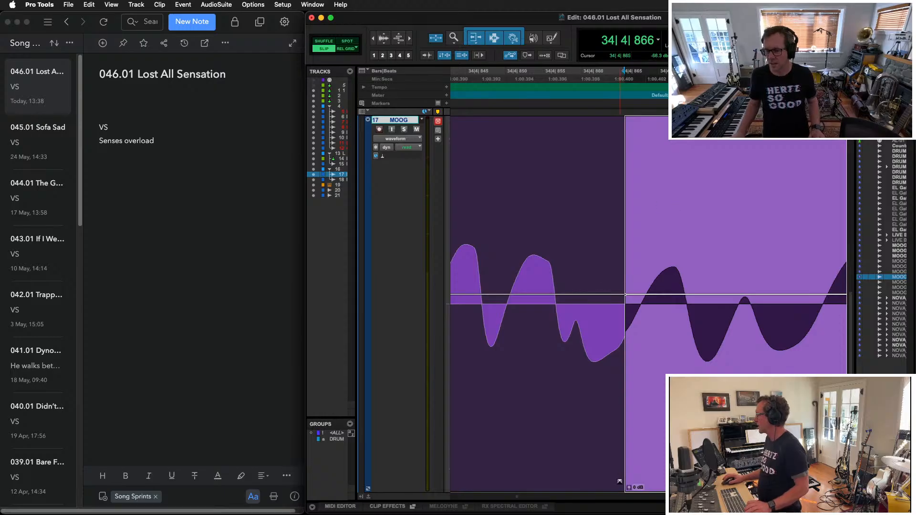
drag(623, 481, 629, 480)
Close the gap after the first copied MOOG clip by extending its end to about 37|1|140, and crossfade the join
click(712, 214)
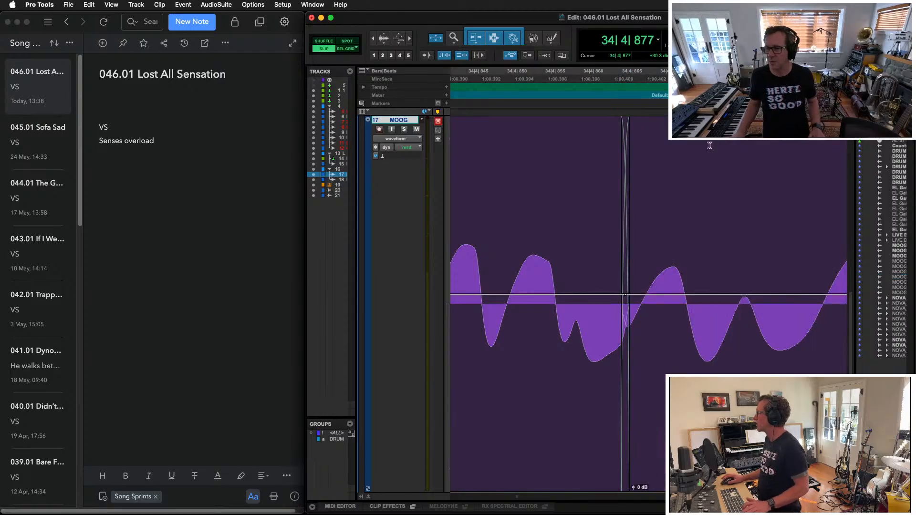
key(Tab)
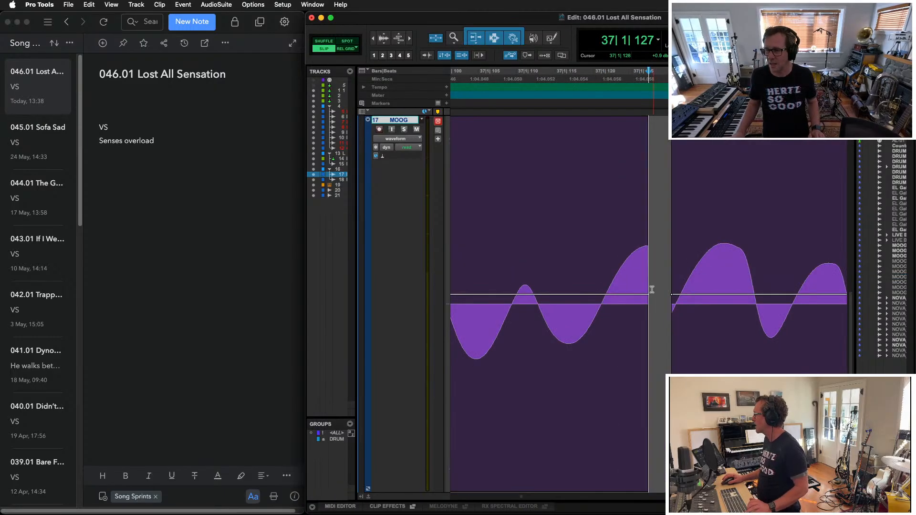
drag(651, 289, 750, 299)
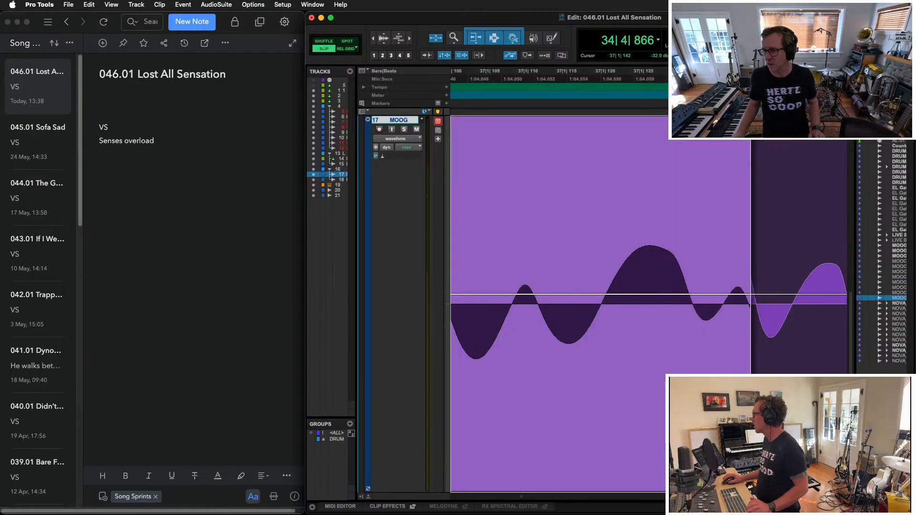
drag(750, 415, 724, 415)
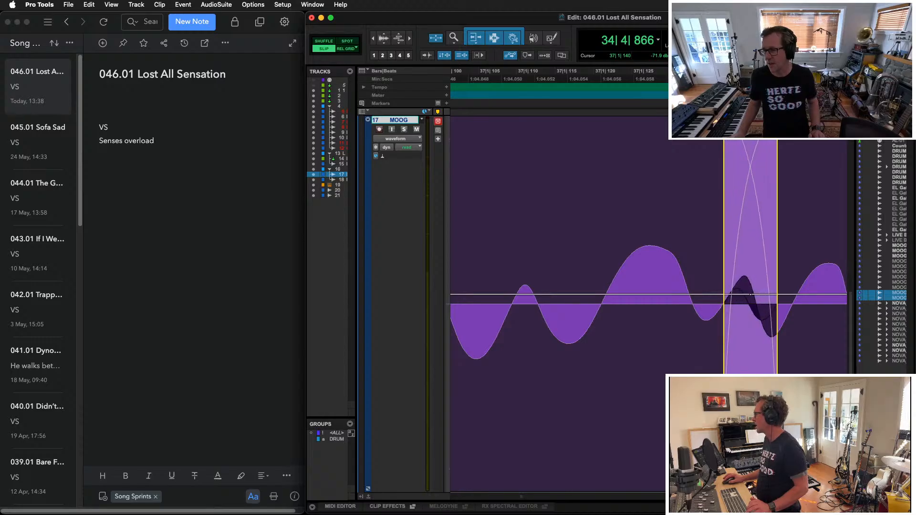
Add a short crossfade at the MOOG clip boundary at 38|4|869
key(t)
key(t)
key(t)
click(694, 170)
key(Tab)
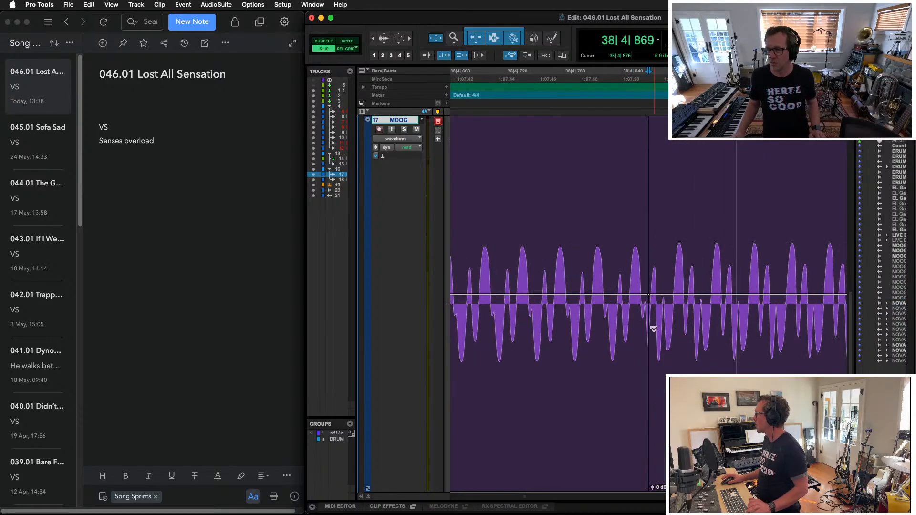
key(t)
key(t)
key(t)
key(t)
key(t)
drag(650, 435, 740, 436)
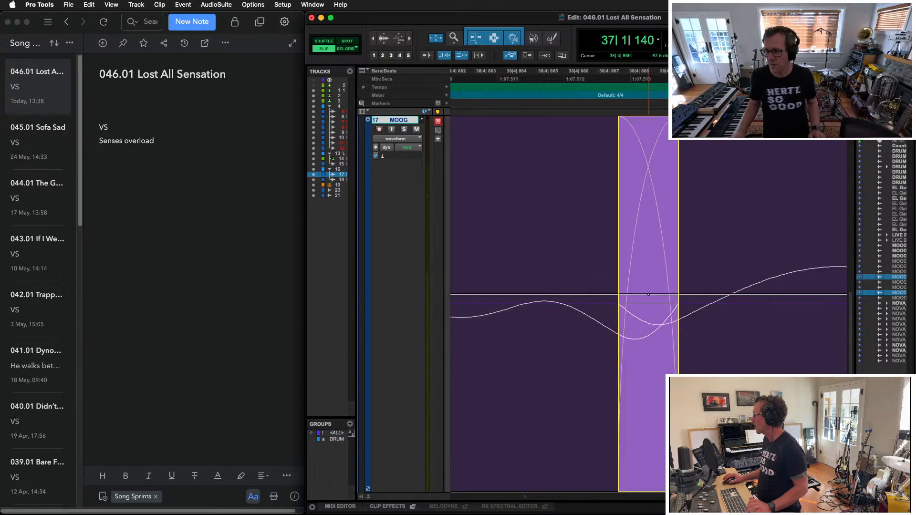
Add a crossfade at the MOOG clip boundary at 41|1|130
key(r)
key(r)
key(r)
key(r)
key(r)
key(r)
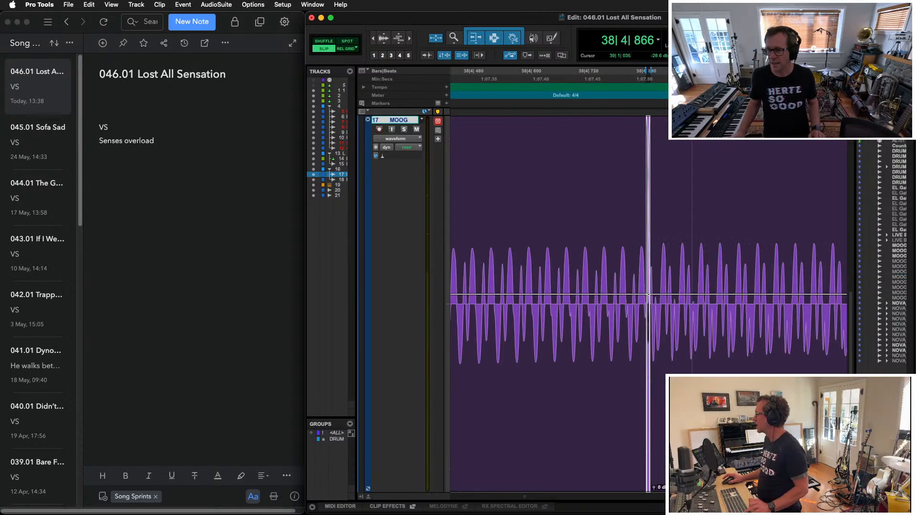
key(r)
key(r)
key(r)
key(r)
click(733, 202)
key(Tab)
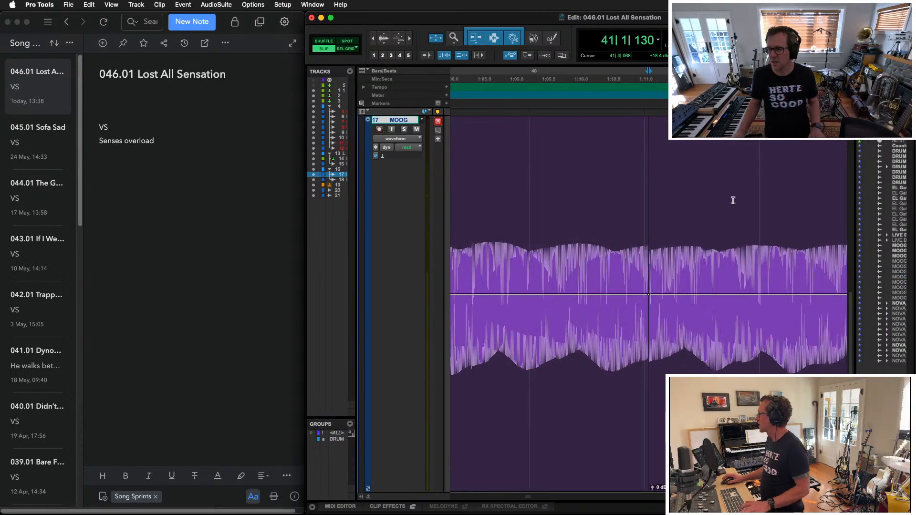
key(t)
key(t)
key(t)
key(t)
key(t)
key(t)
key(t)
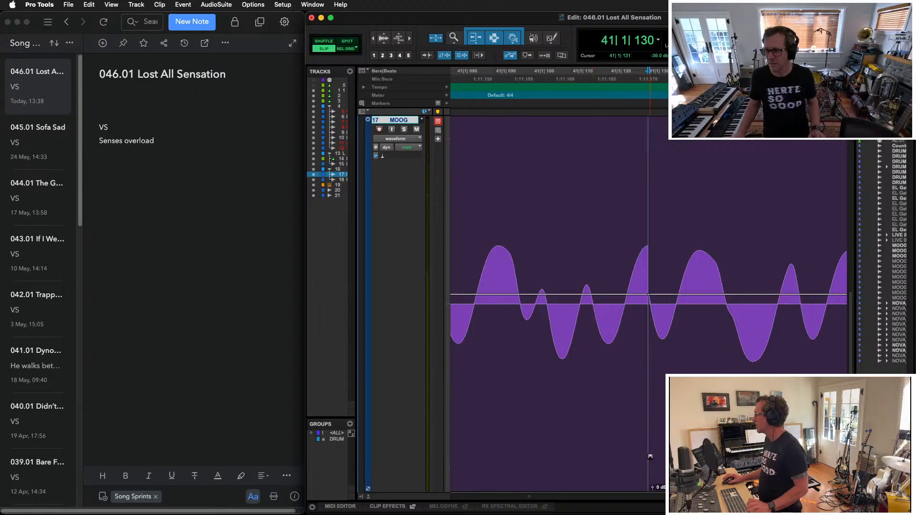
drag(650, 454, 700, 454)
Examine the next MOOG clip boundary at 138|4|959 and the waveform around it
key(r)
key(r)
key(r)
key(r)
key(r)
key(r)
key(r)
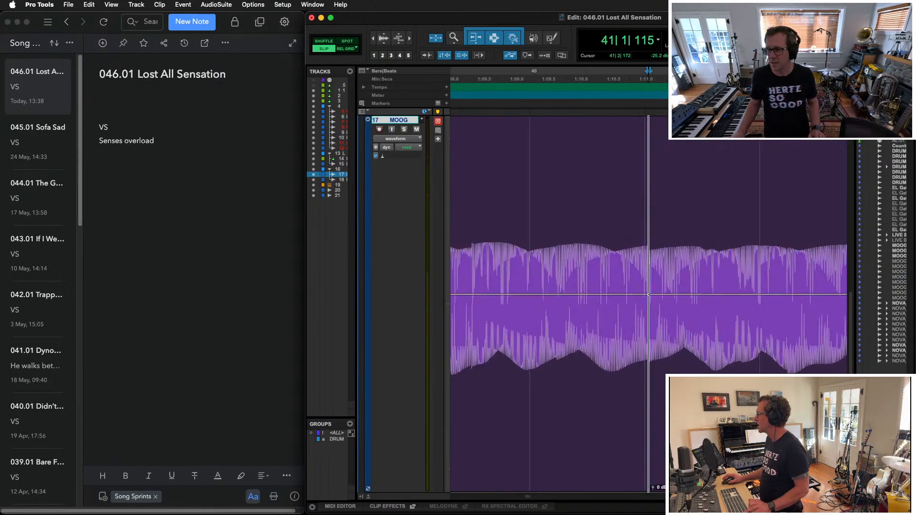
click(719, 233)
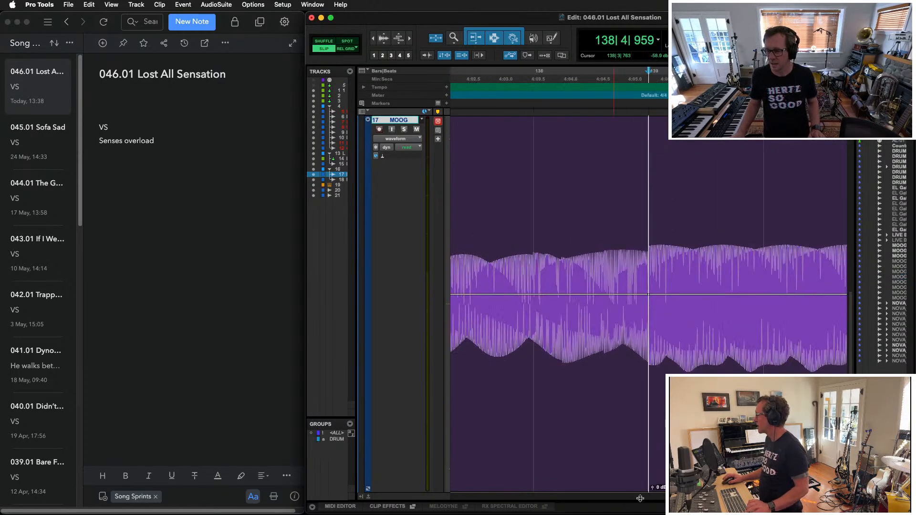
key(t)
key(t)
key(t)
key(t)
key(t)
key(t)
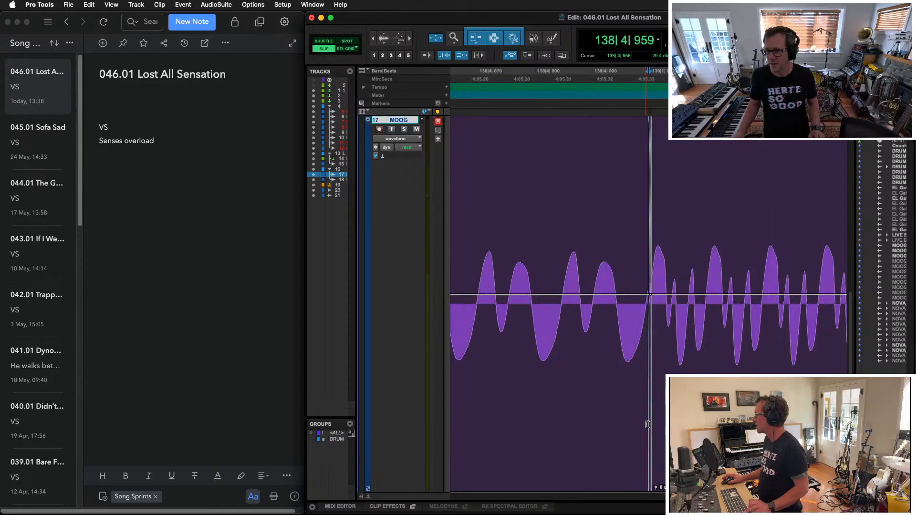
key(r)
key(r)
key(r)
key(r)
key(r)
key(r)
key(r)
key(r)
key(r)
key(r)
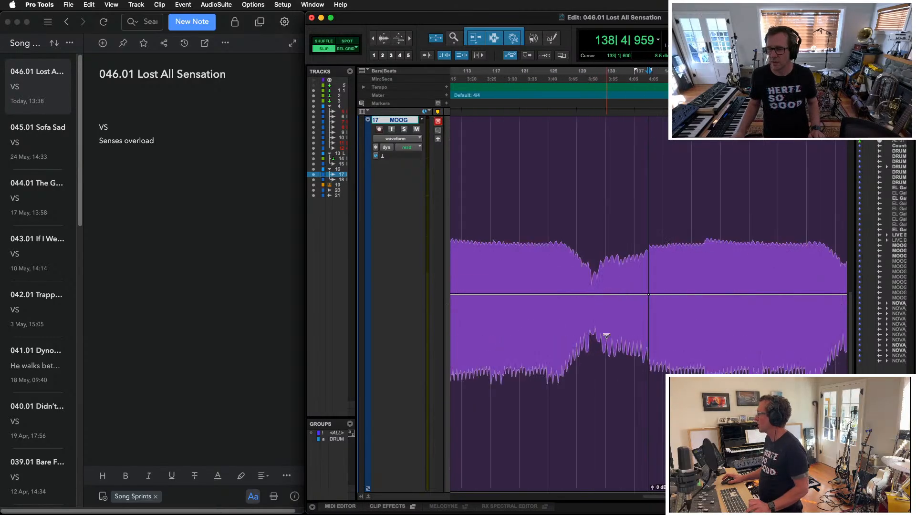
Return to the edited MOOG passage and play it from 33|2|695 to check the crossfades
key(t)
key(t)
key(t)
key(t)
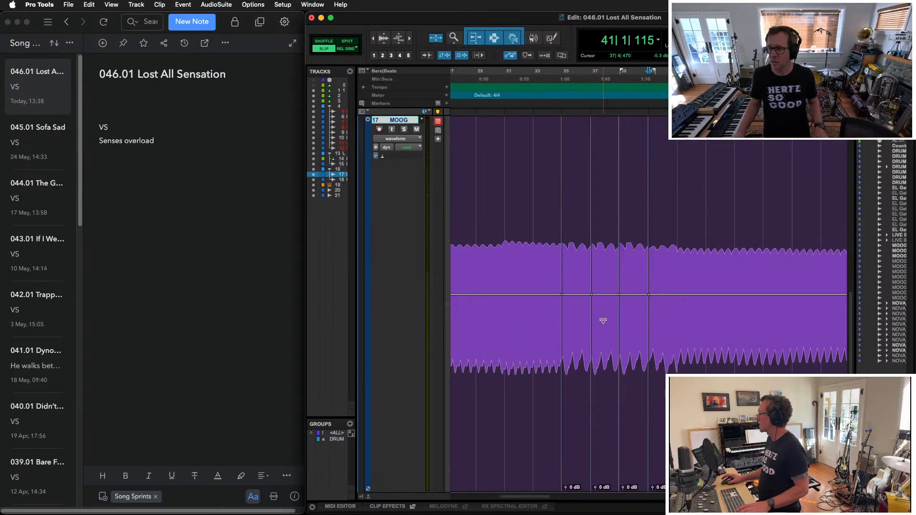
click(519, 128)
key(space)
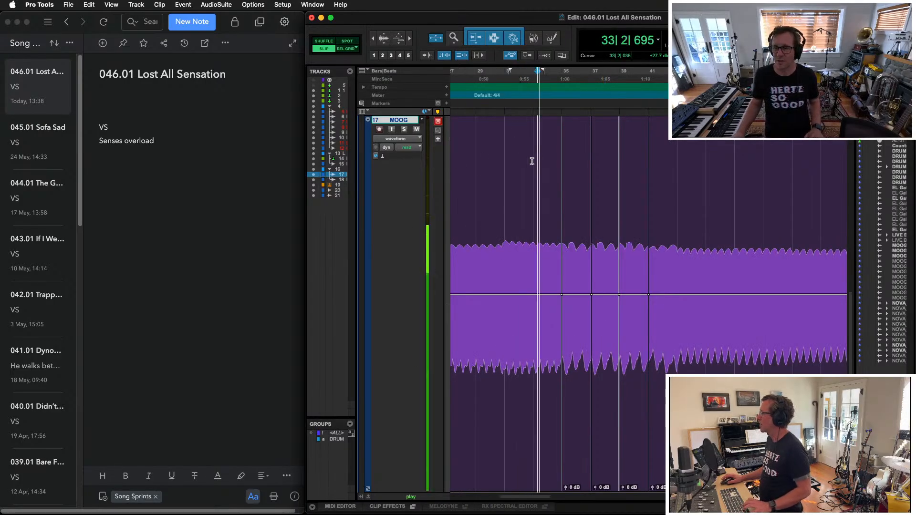
Enter "e" below "Senses overload" in the UpNote note, and return the Pro Tools Edit window to the multitrack view
click(196, 156)
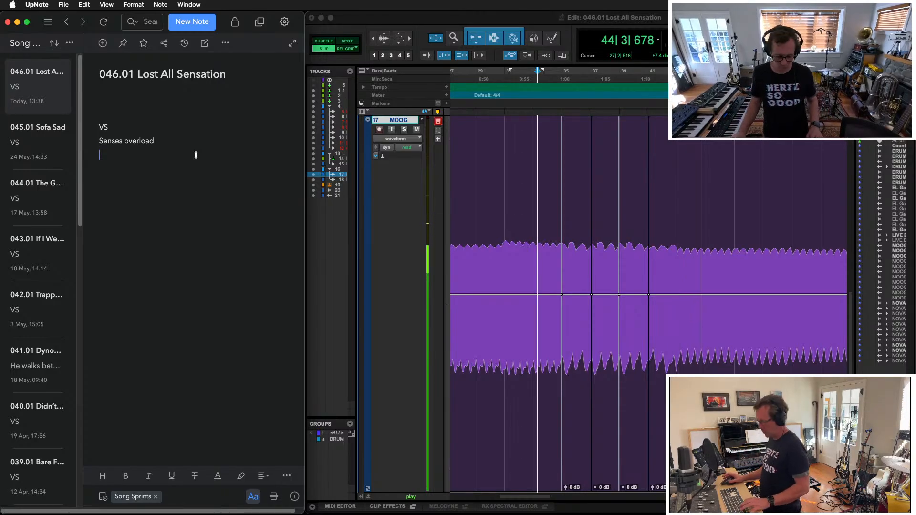
text(e)
click(627, 229)
key(e)
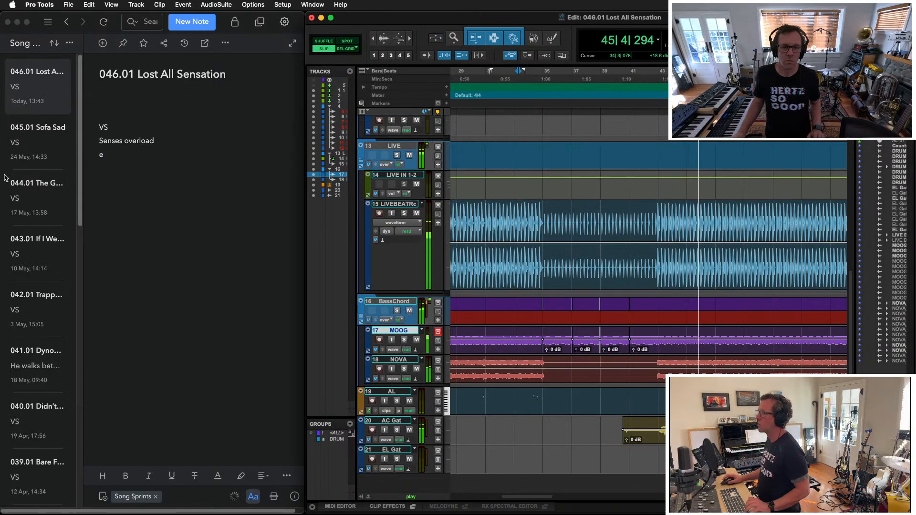
Delete the stray "e" below "Senses overload" in the UpNote note, and switch back to the Pro Tools Edit window
click(192, 221)
key(BackSpace)
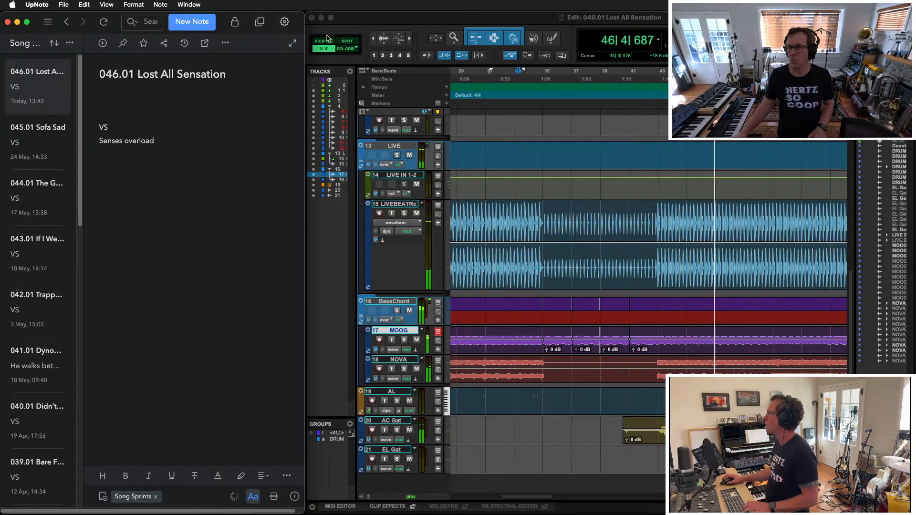
click(572, 183)
Create six new mono audio tracks named "Vox" directly below the EL Gat track
key(r)
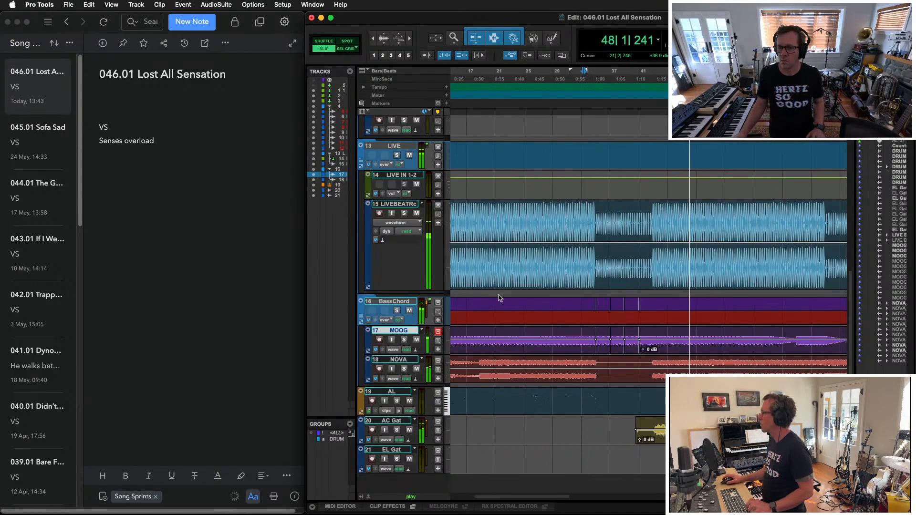
key(r)
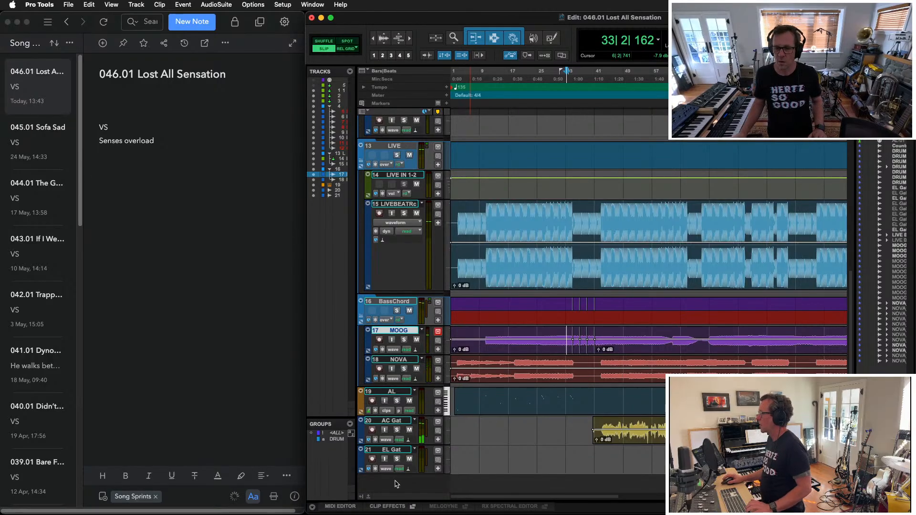
click(390, 450)
key(super+shift+n)
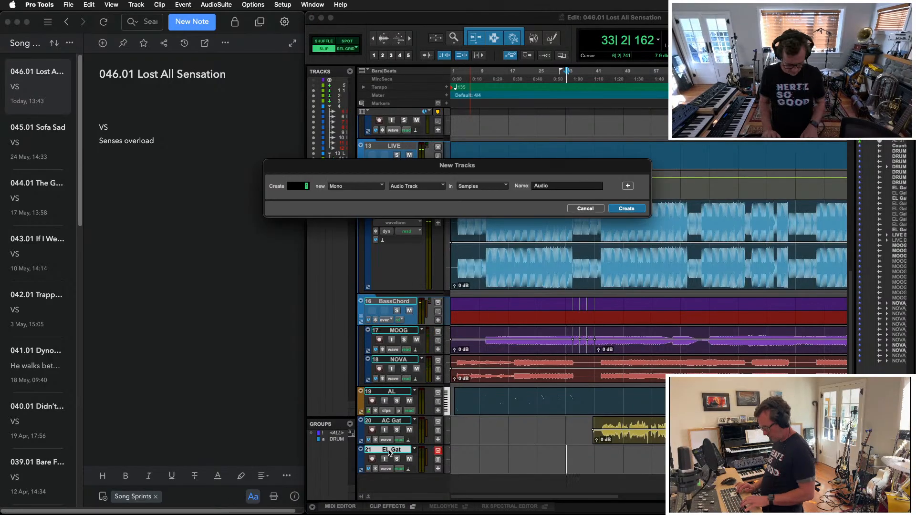
text(6)
key(Tab)
text(Vo)
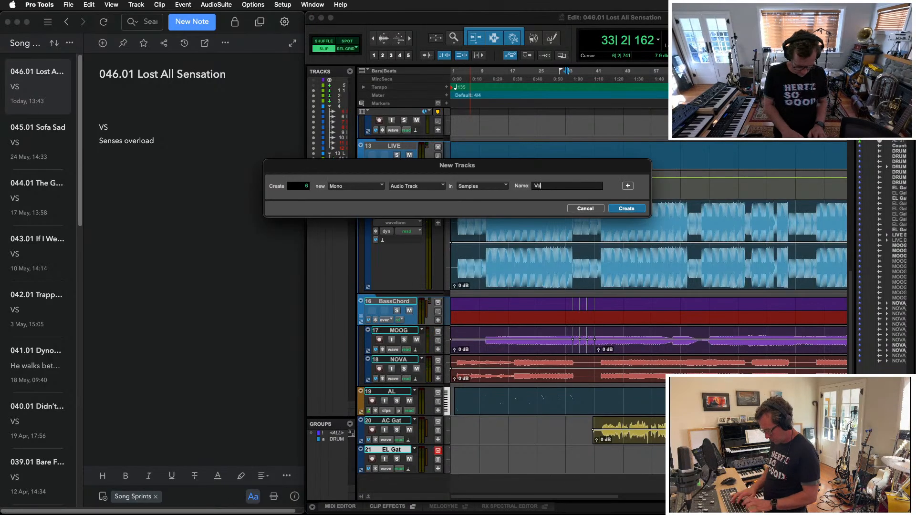
text(x)
key(Return)
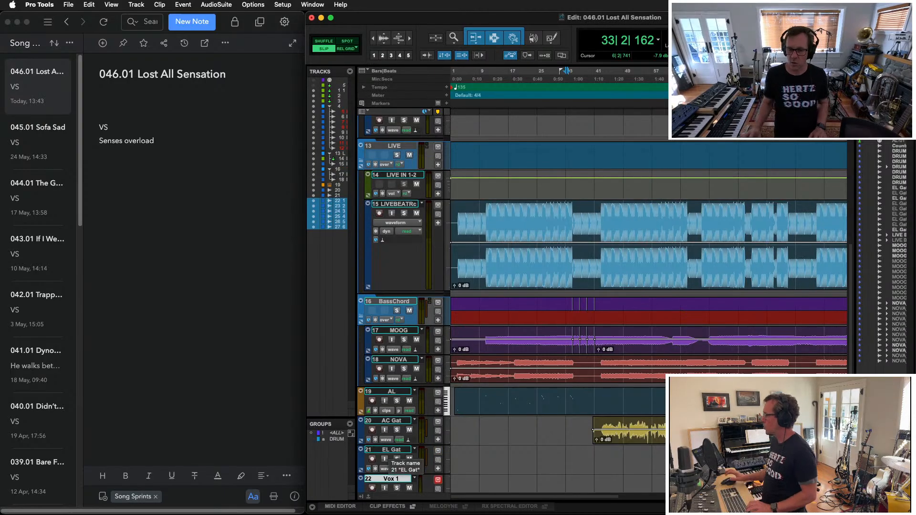
Move the six Vox tracks into a new stereo routing folder named "VOX", with the tracks routed to it
scroll(458, 343, down, 5)
key(super+alt+shift+n)
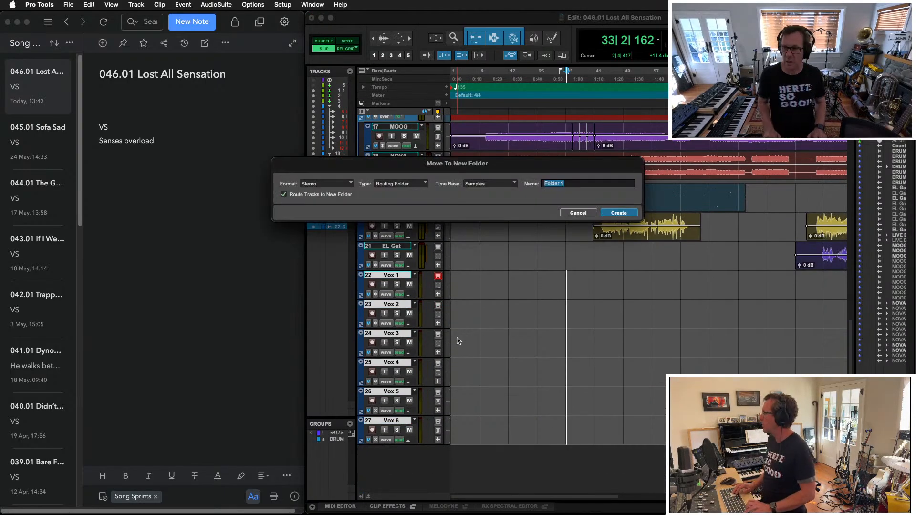
text(VOX)
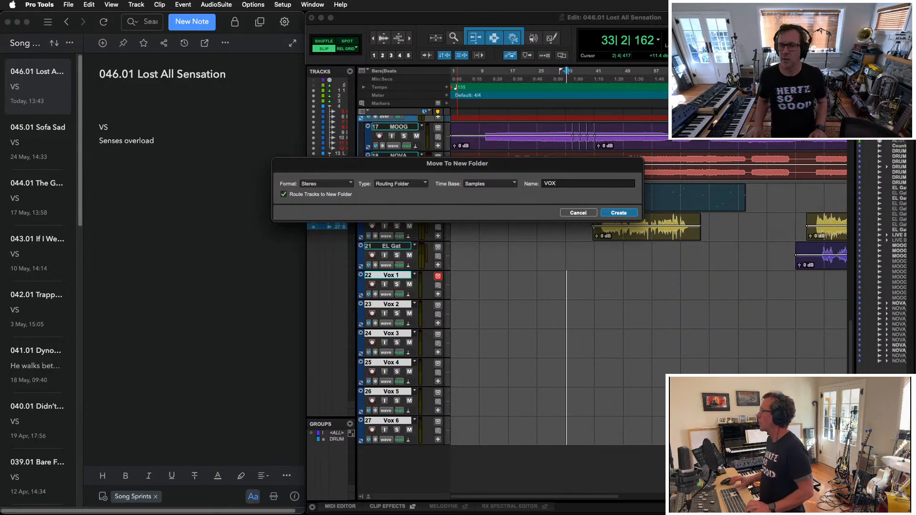
key(Return)
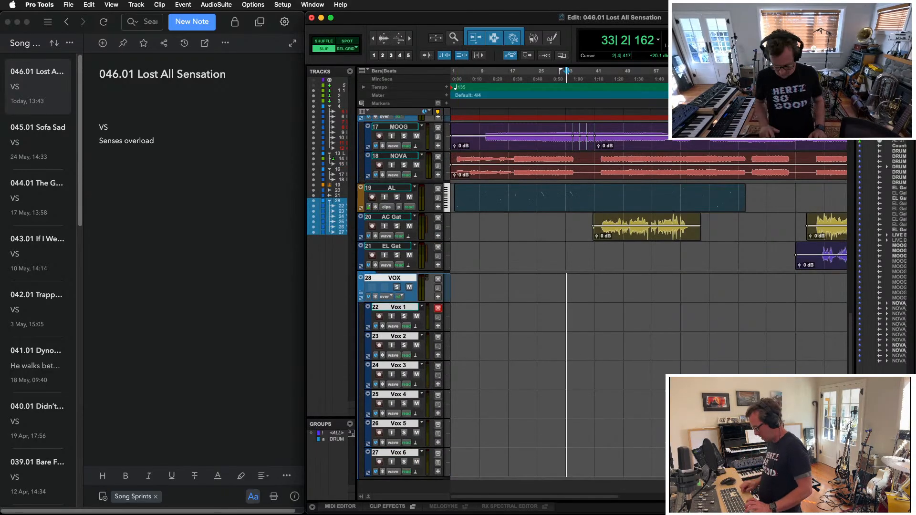
Show the Mix window and insert the multichannel iZotope Nectar 3 plug-in on the VOX folder track
key(super+equal)
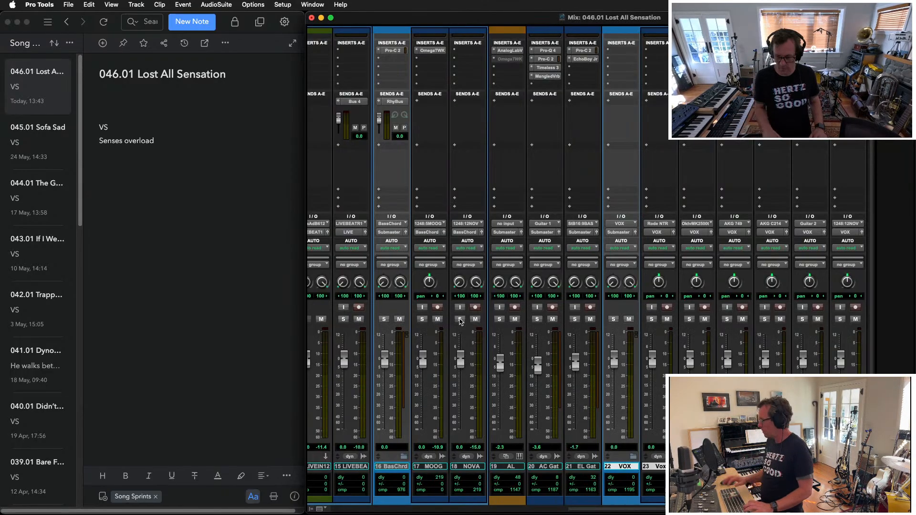
click(620, 53)
mouse_move(665, 89)
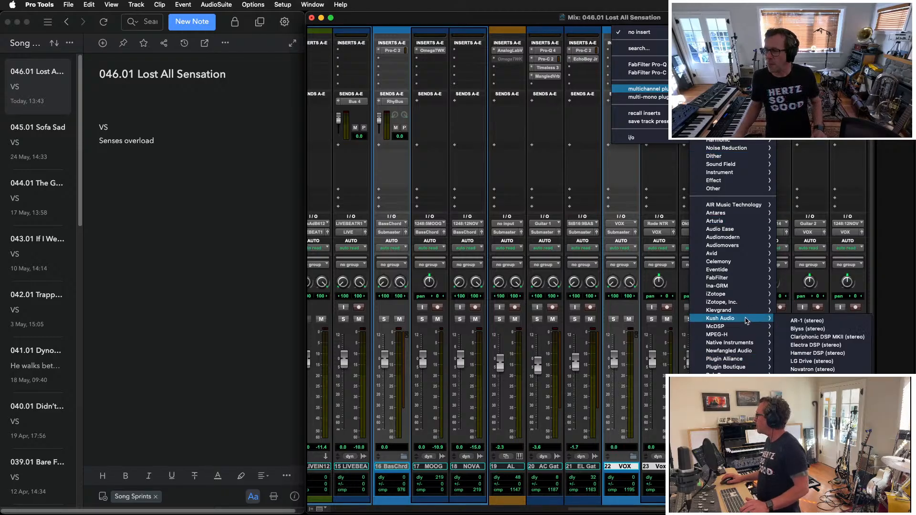
mouse_move(749, 304)
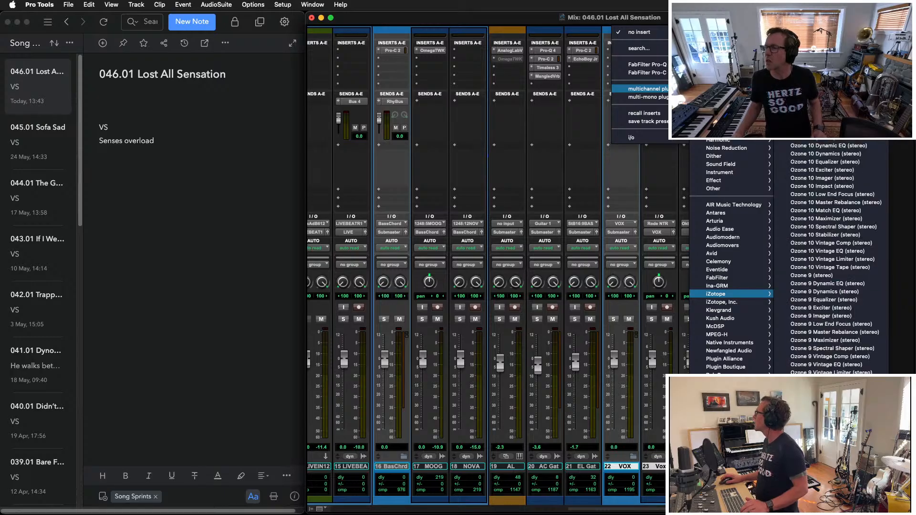
click(830, 95)
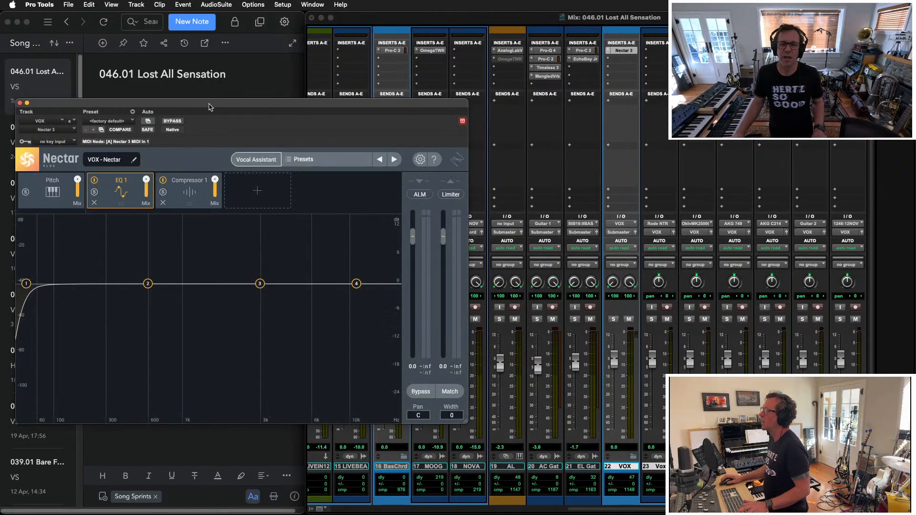
Load the "Floating Vocal" preset from the Music category in Nectar 3
drag(210, 107, 389, 62)
click(496, 114)
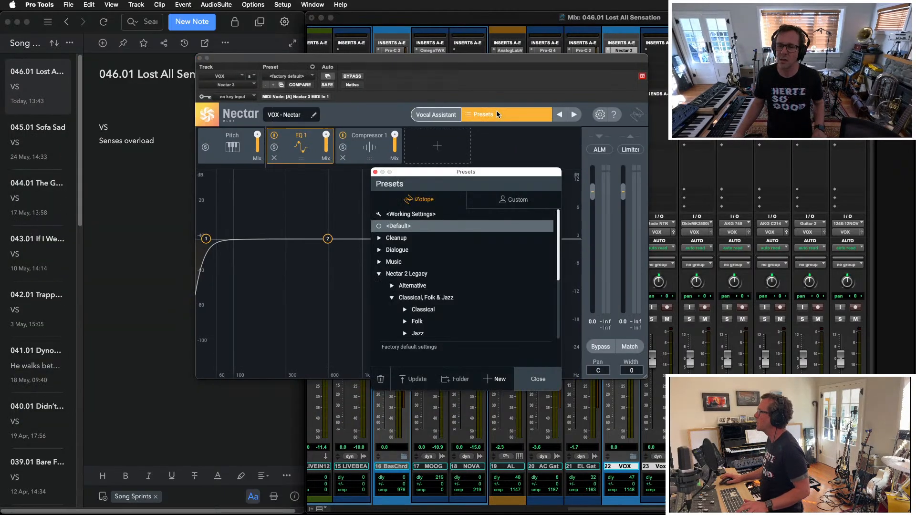
click(379, 273)
click(379, 262)
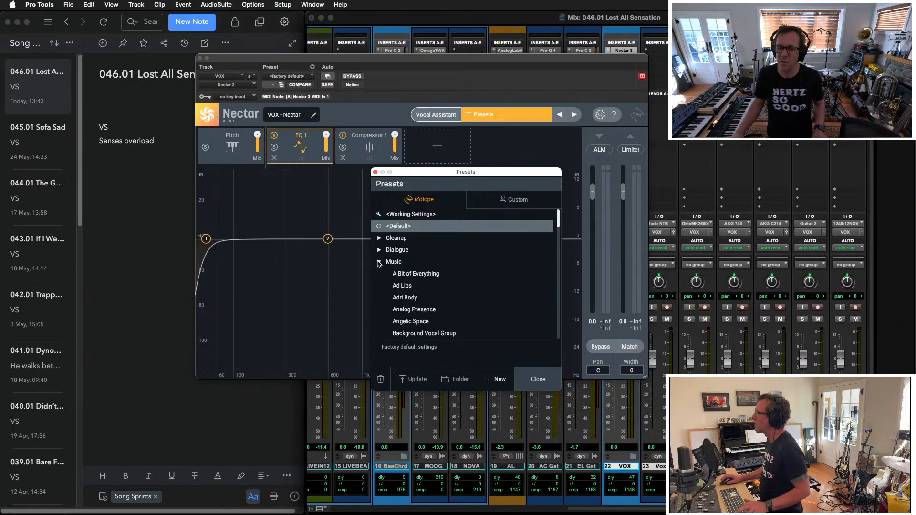
scroll(485, 281, down, 15)
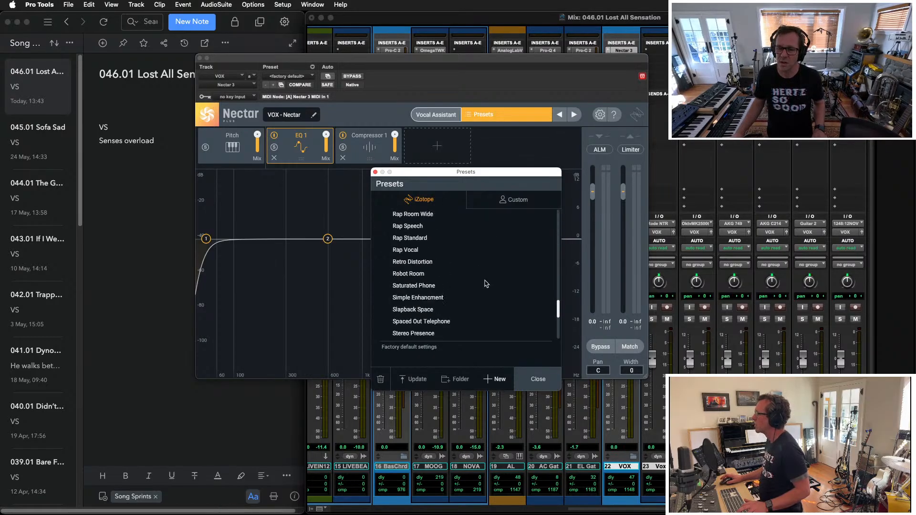
scroll(486, 284, down, 5)
scroll(486, 283, up, 6)
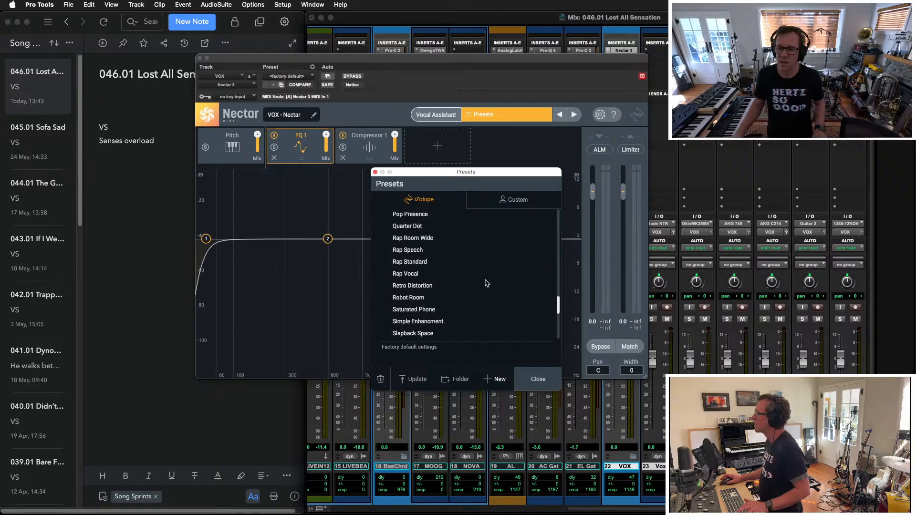
scroll(486, 284, up, 3)
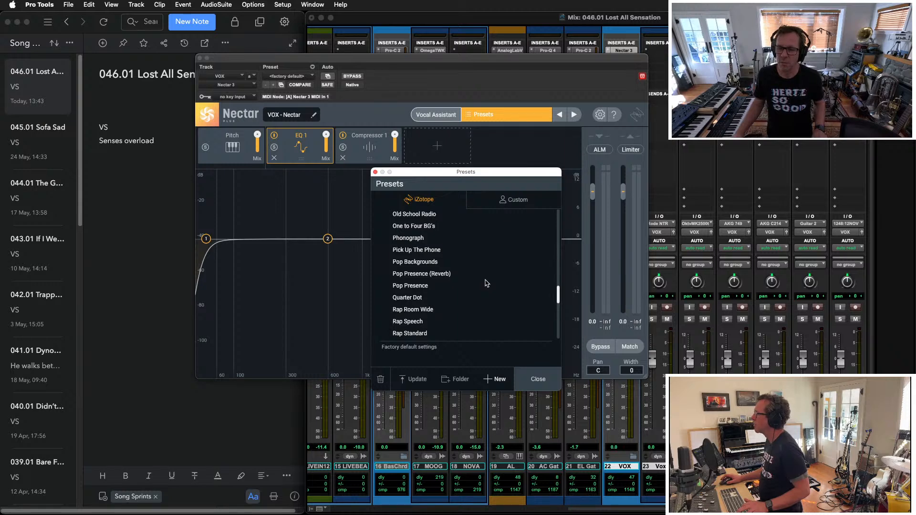
scroll(486, 283, up, 1)
scroll(486, 283, up, 7)
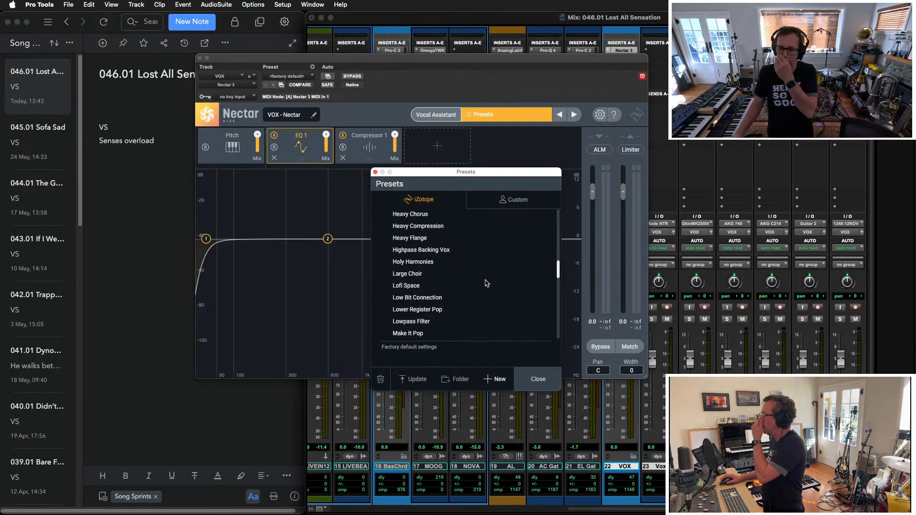
scroll(486, 283, up, 3)
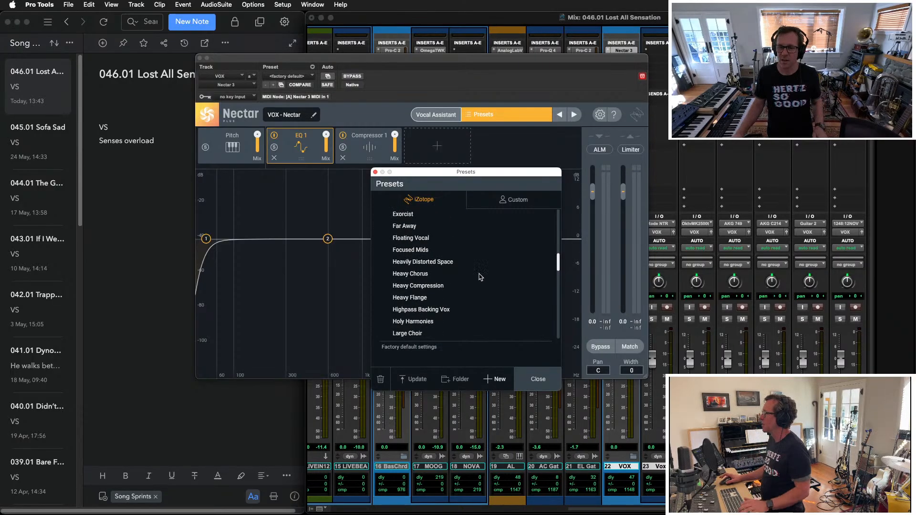
scroll(484, 281, up, 3)
scroll(480, 277, down, 1)
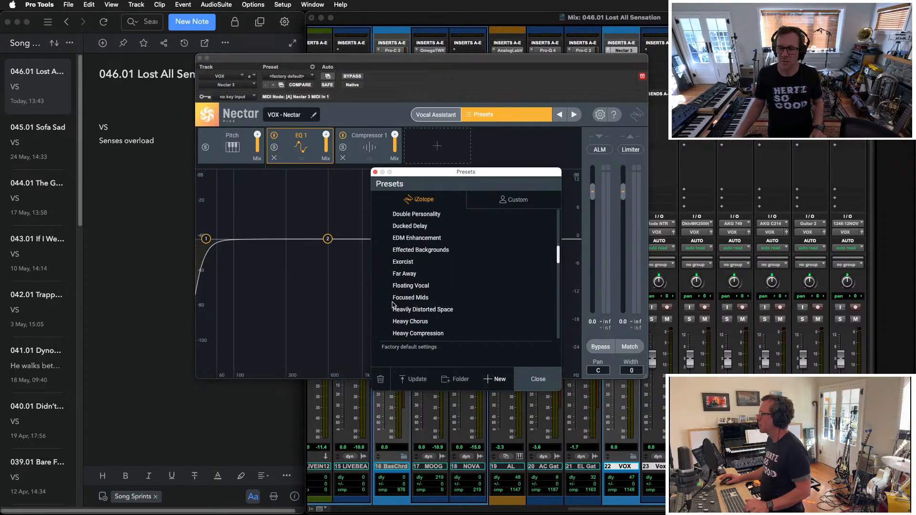
double_click(401, 287)
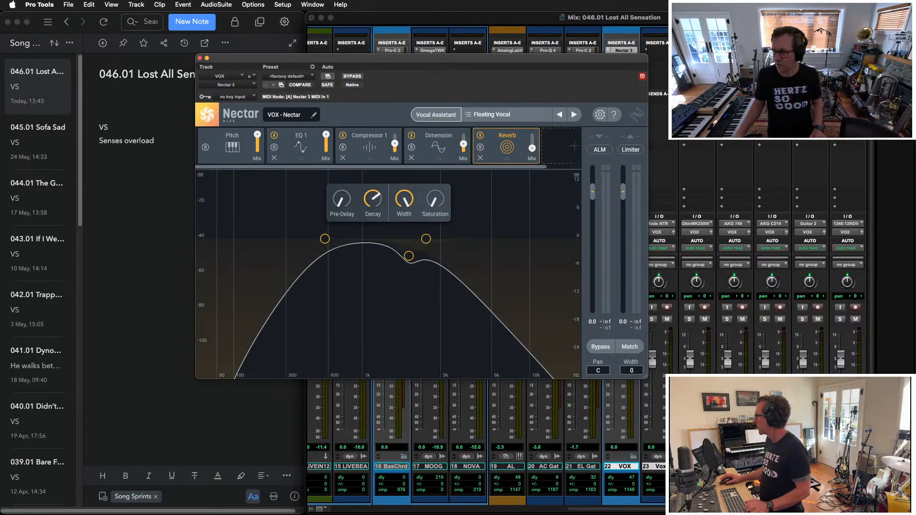
Set the input of all the Vox tracks to AKG C214, record-arm Vox 1, and close the Nectar window
drag(590, 61, 463, 59)
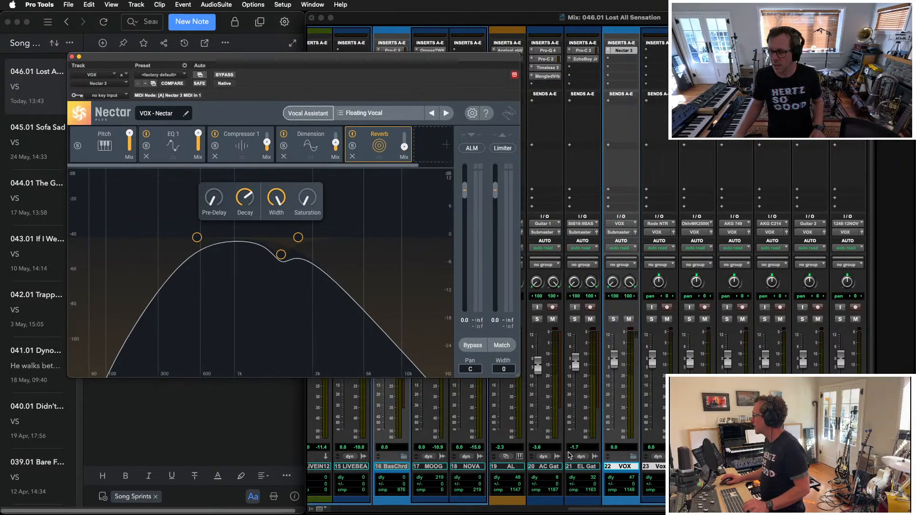
click(669, 227)
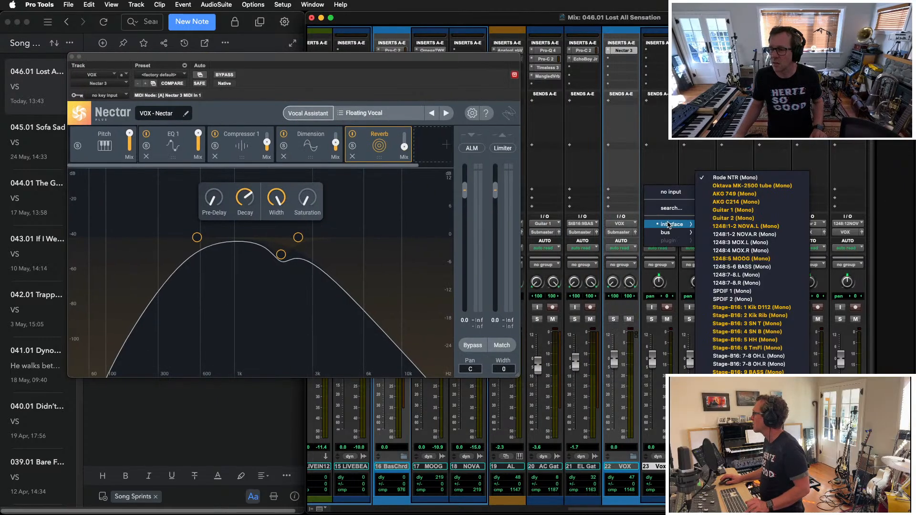
alt+click(745, 202)
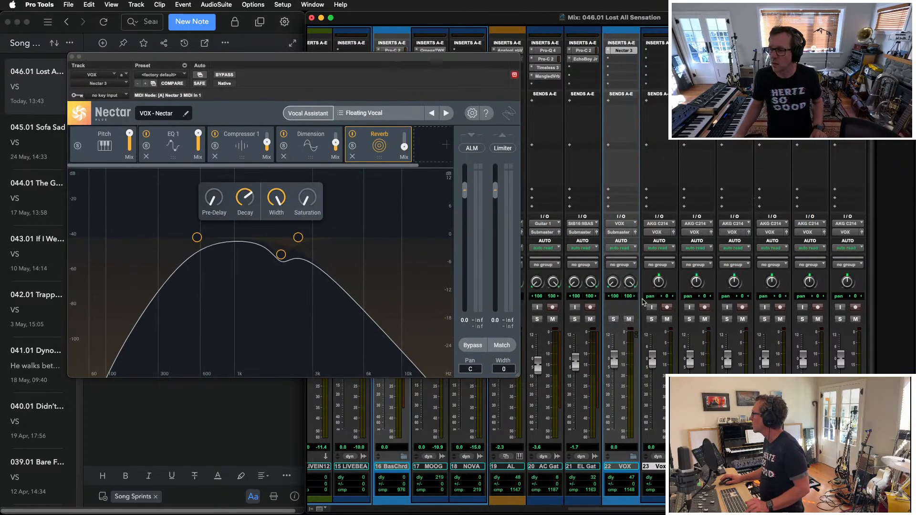
click(666, 307)
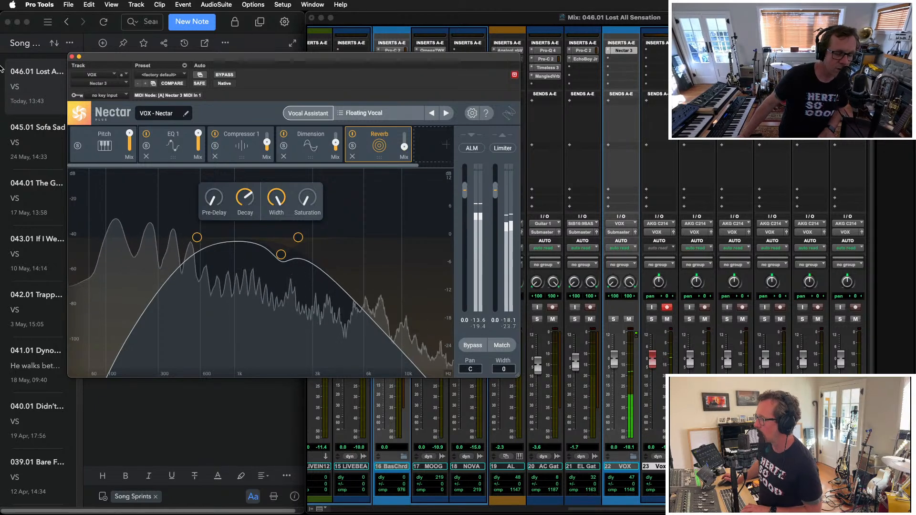
click(72, 56)
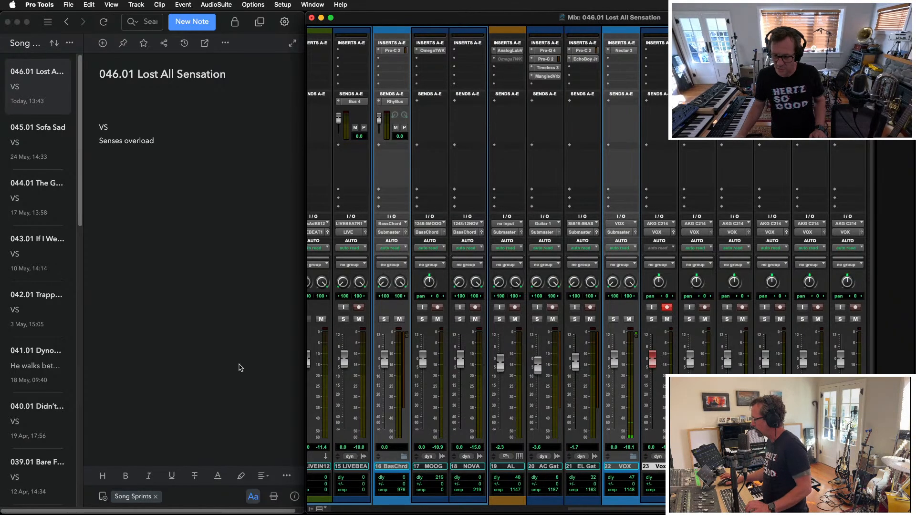
Add the lyric line "Must disconnect" below "Senses overload" in the UpNote note
click(184, 323)
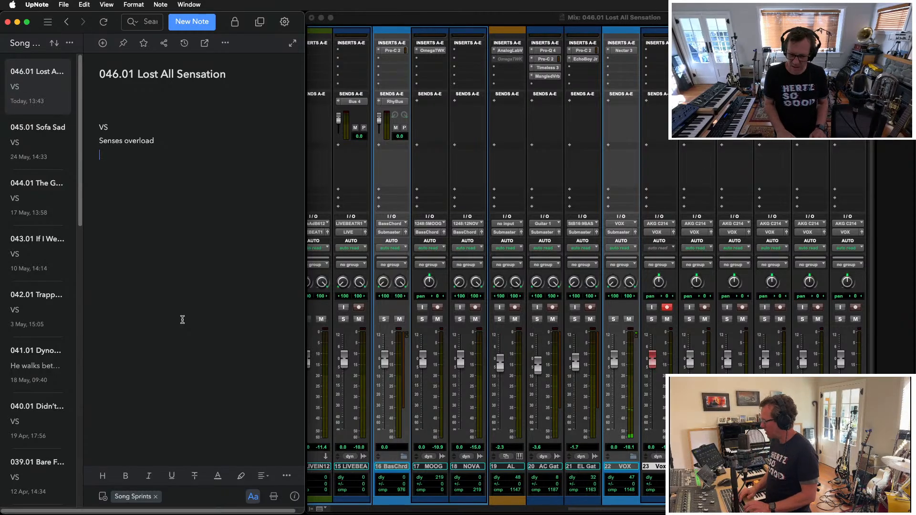
text(M)
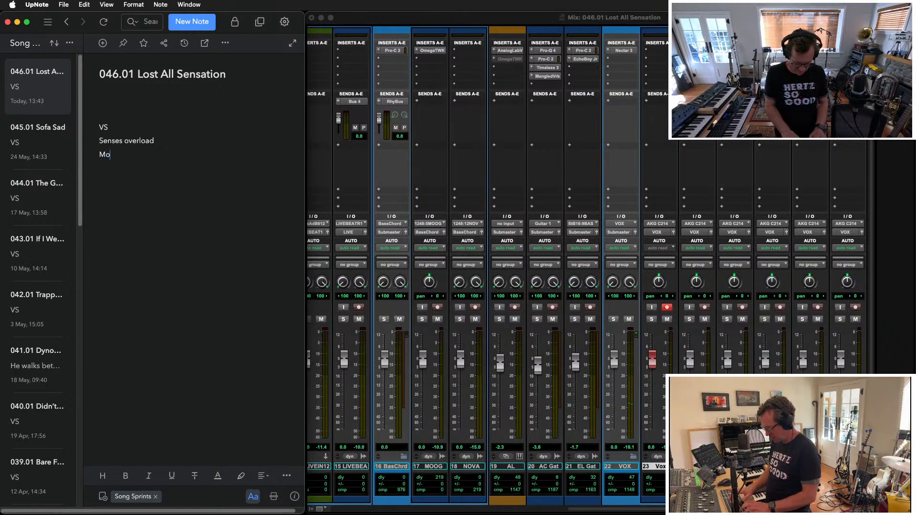
text(ust disconnect)
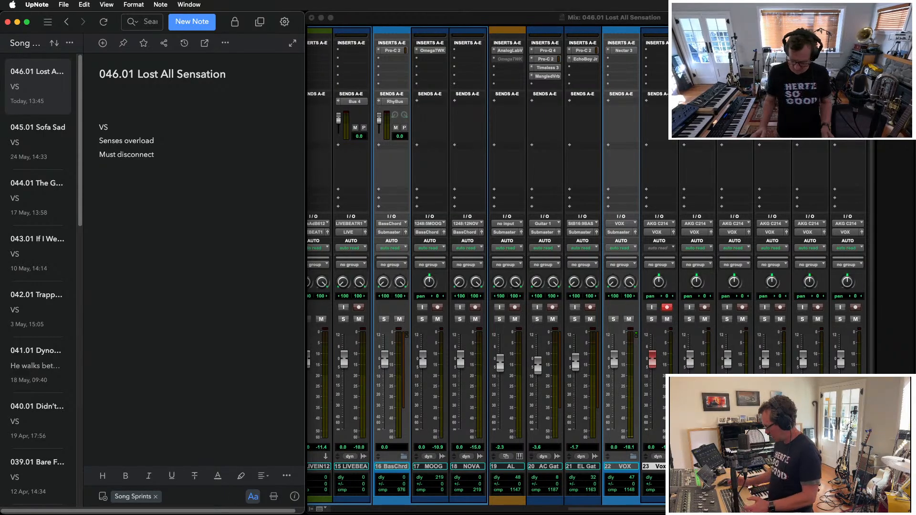
key(Return)
text(Sw)
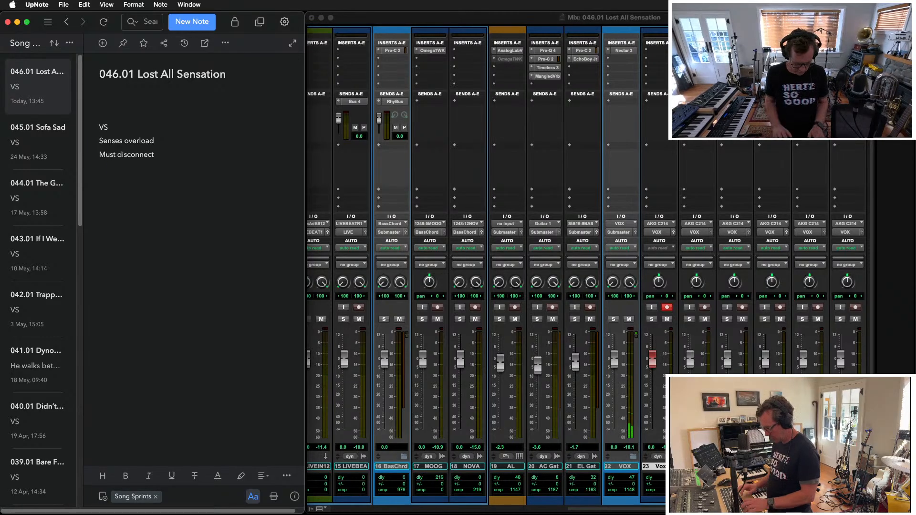
text(im)
key(super+shift+Left)
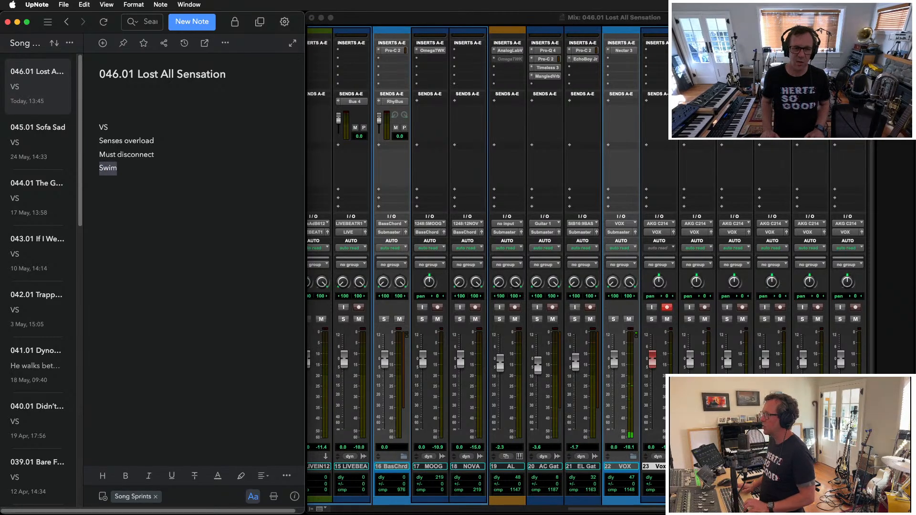
key(BackSpace)
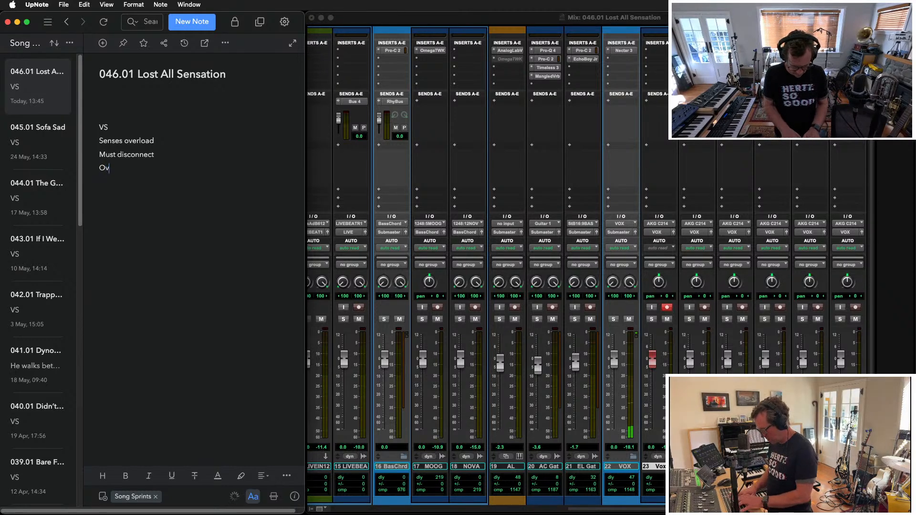
Add the lyric lines "Override" and "On digital tide" below "Must disconnect" in the note
text(ride)
key(Return)
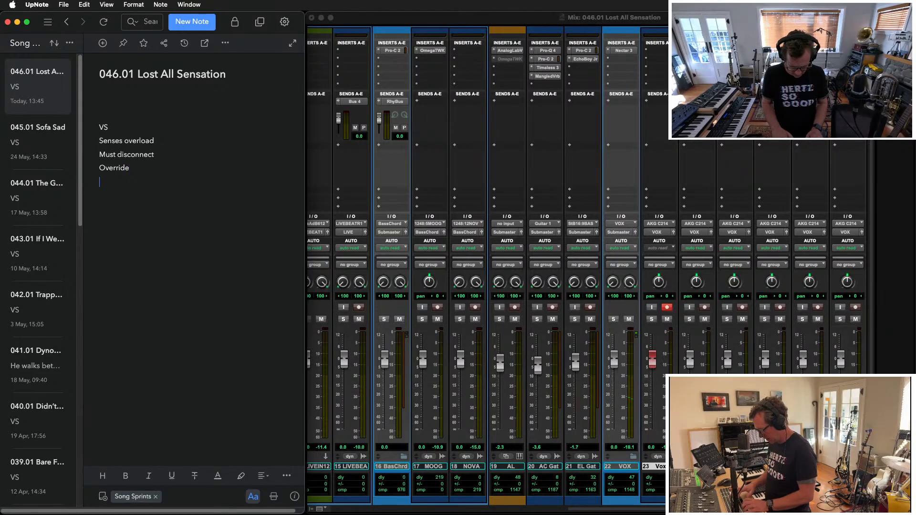
text(On Digita)
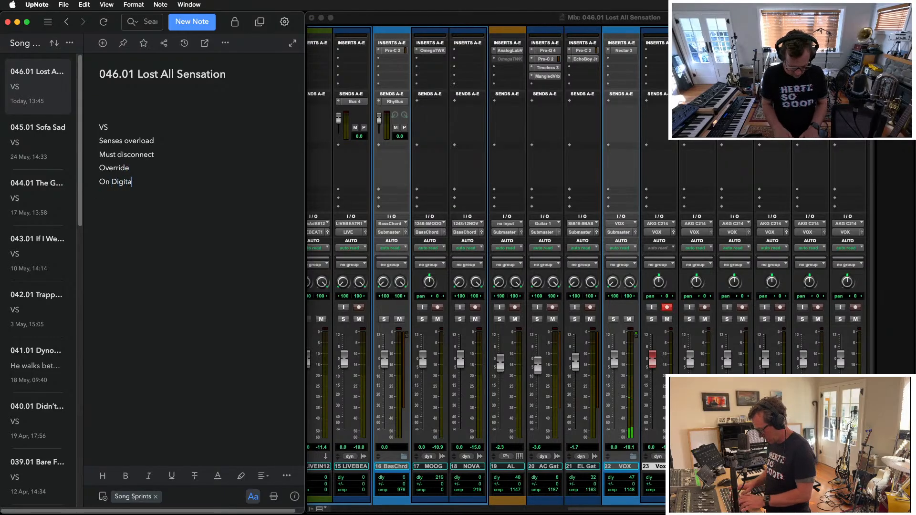
text(l tide)
key(Right)
key(Right)
key(Right)
key(Right)
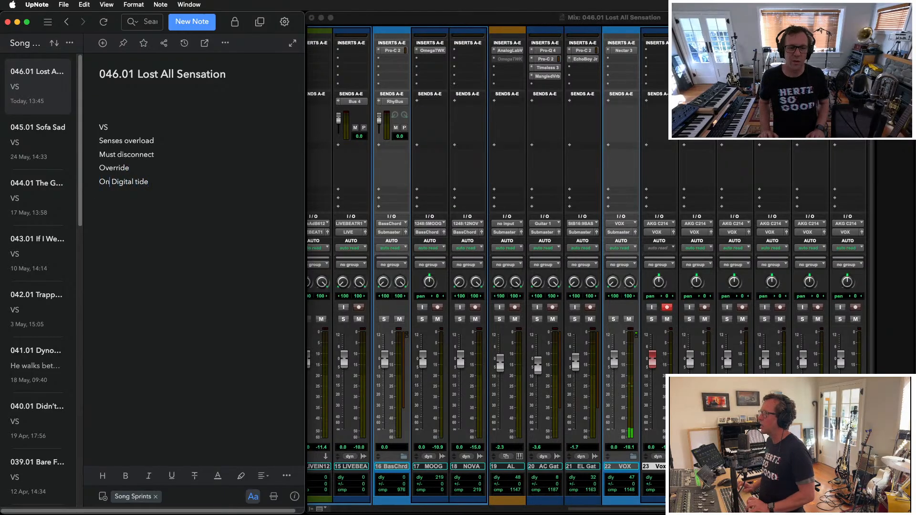
key(BackSpace)
text(d)
key(Down)
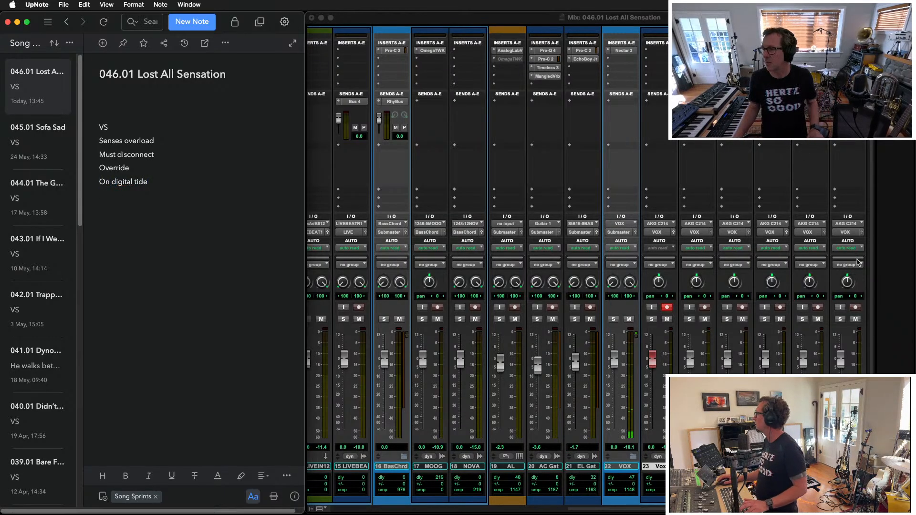
Switch to the Pro Tools Edit window, play from about bar 17, and enable input monitoring on Vox 1 with record-arm off
click(892, 258)
key(super+equal)
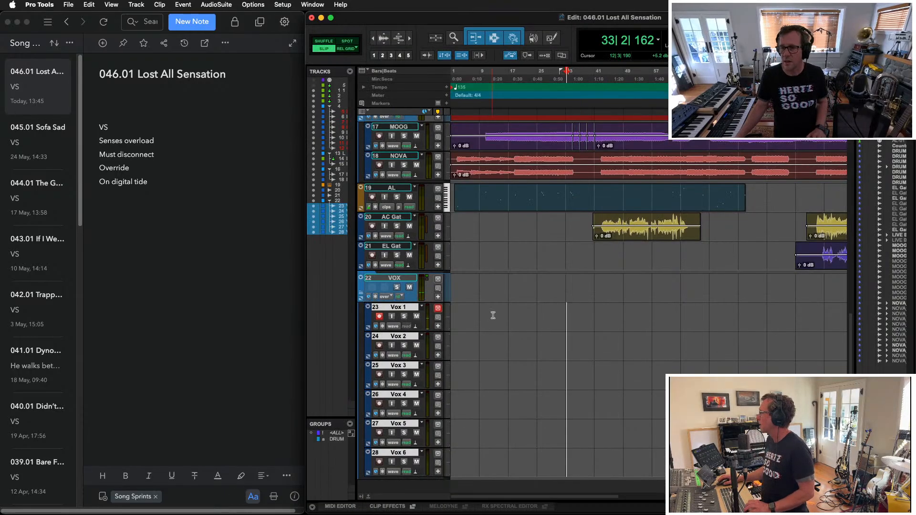
click(508, 310)
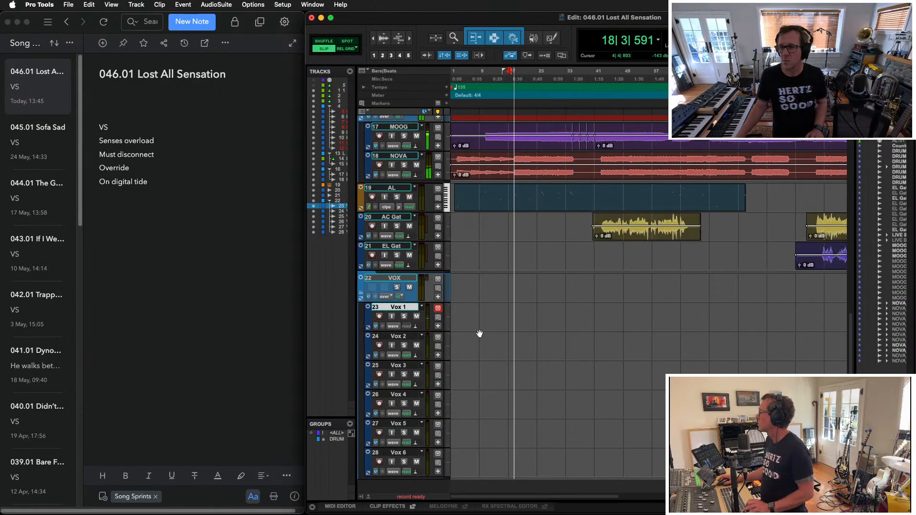
click(392, 316)
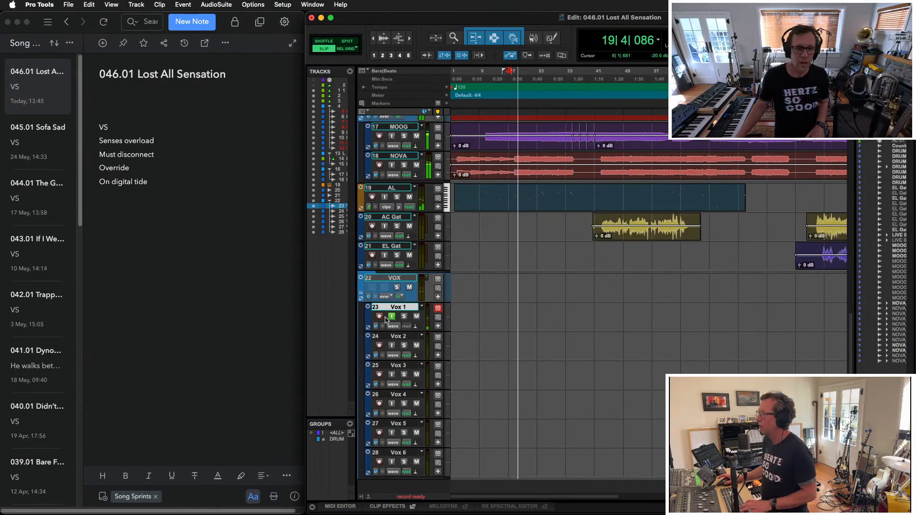
click(379, 317)
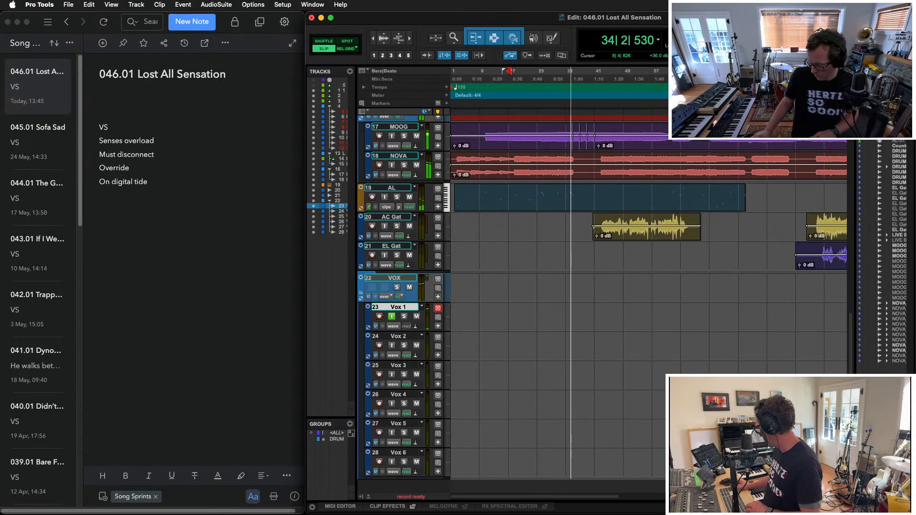
key(space)
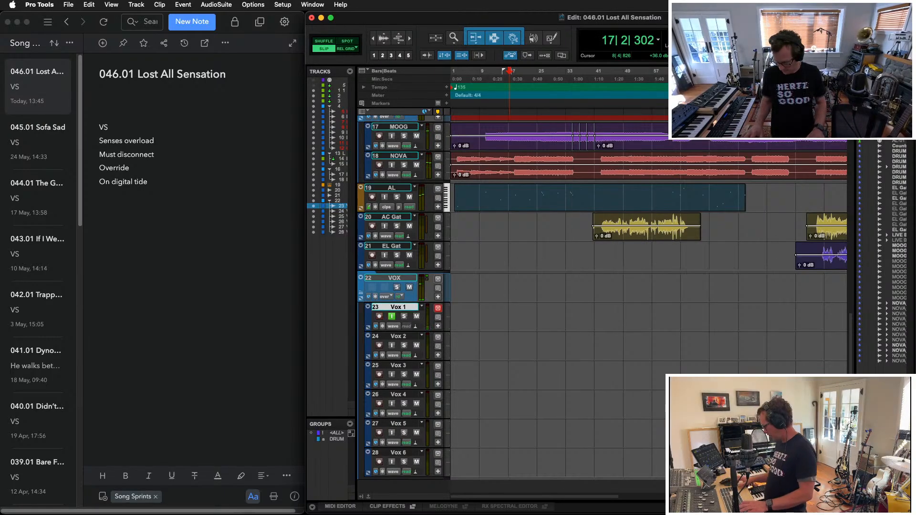
Try to record a vocal take on Vox 1 from about bar 17, and set the edit mode to Grid
key(F12)
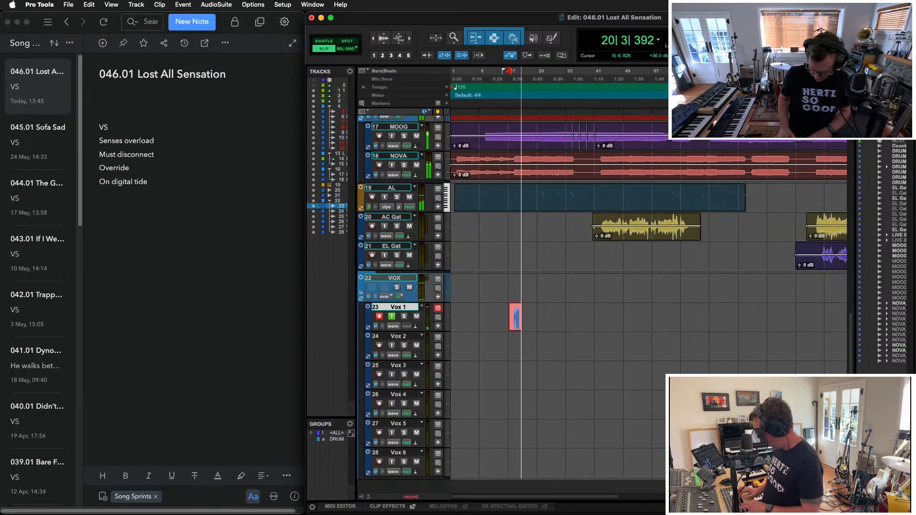
key(super+space)
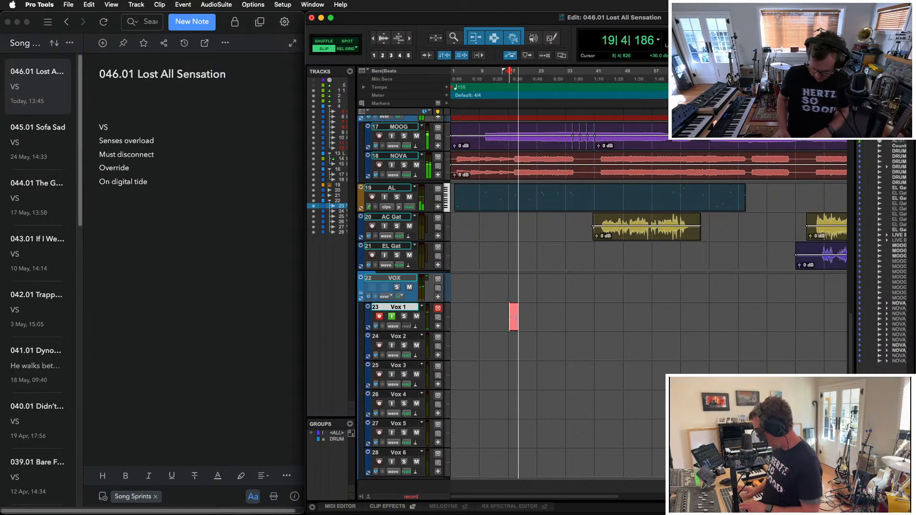
click(346, 49)
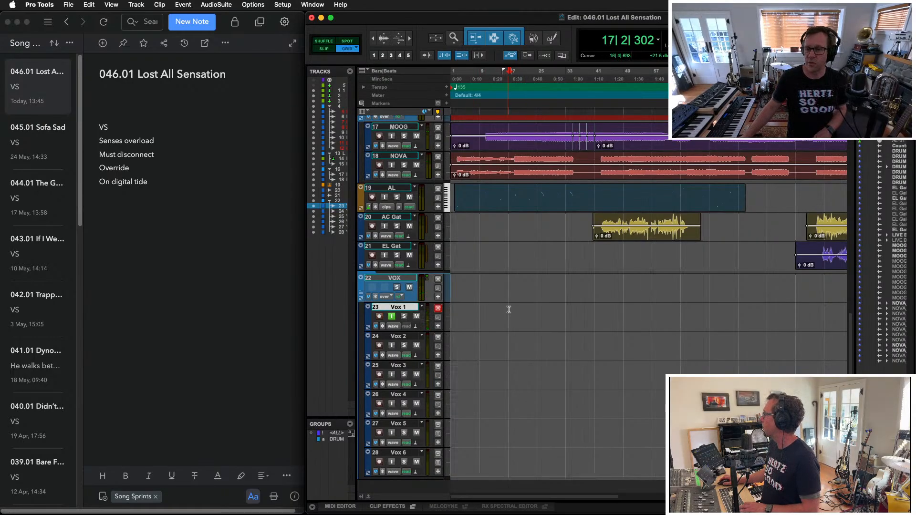
Record a trial verse vocal on Vox 1 from bar 17 to about bar 35, and delete the recorded clip
key(super+space)
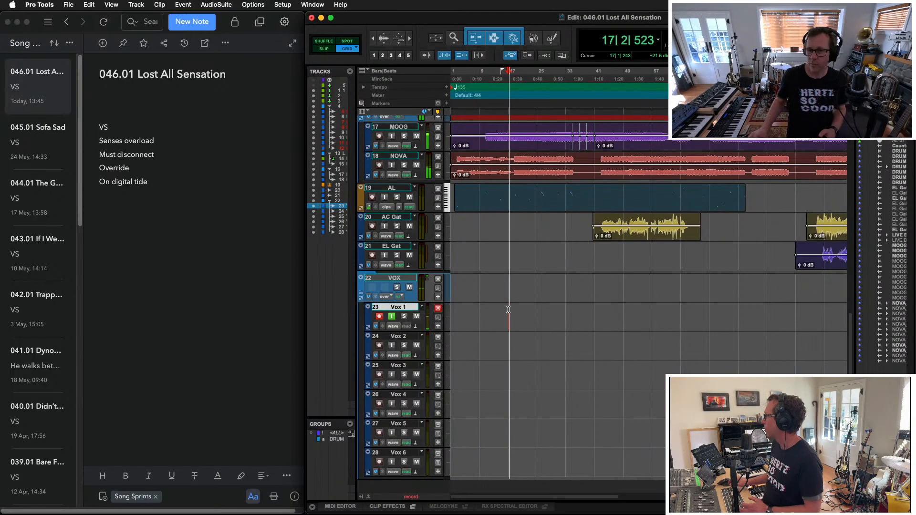
key(t)
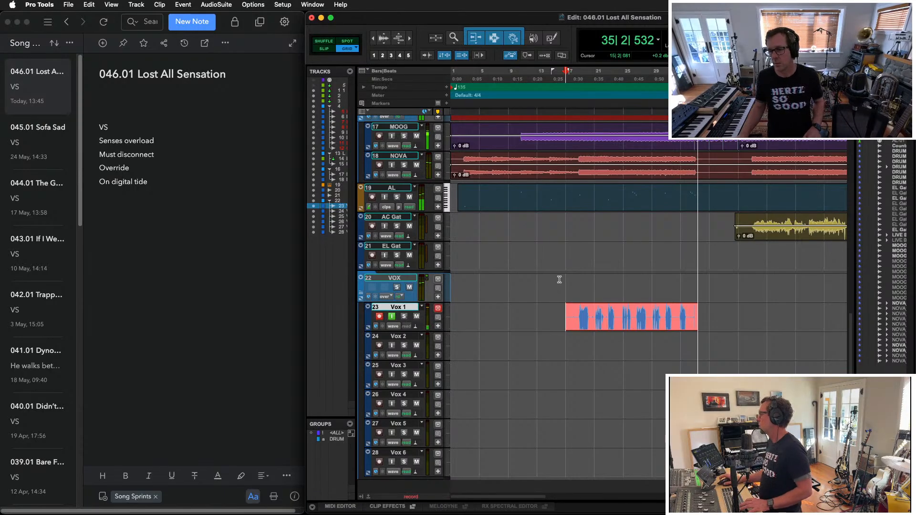
key(space)
click(617, 326)
key(BackSpace)
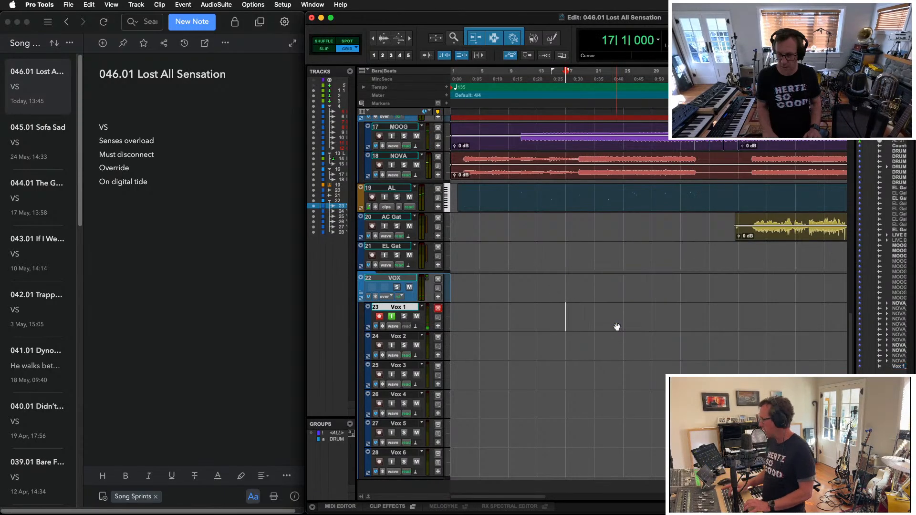
Change the last lyric line in UpNote to "The day digital died", and record the verse on Vox 1 in Pro Tools from bar 17
click(180, 184)
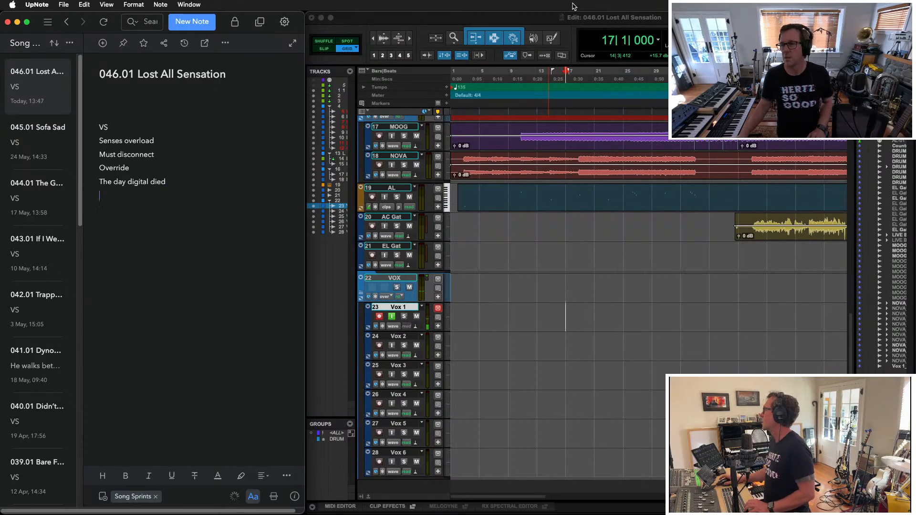
click(565, 317)
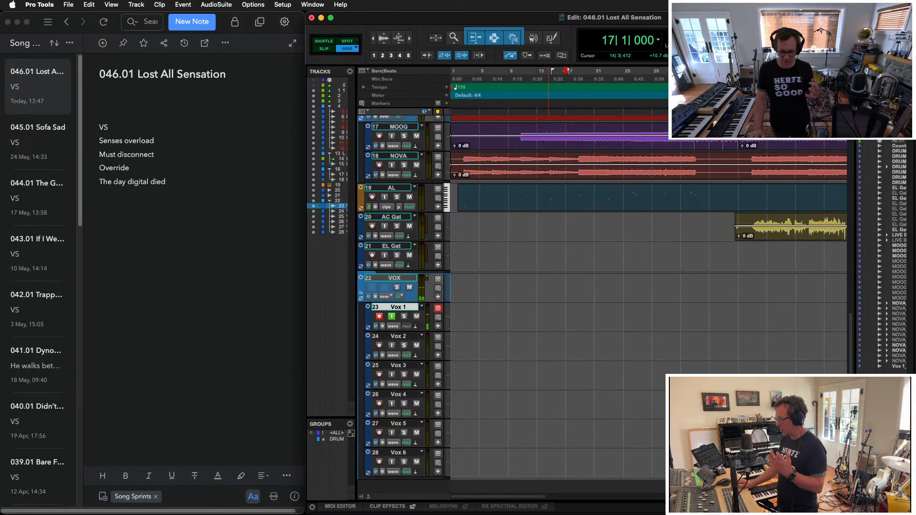
key(super+space)
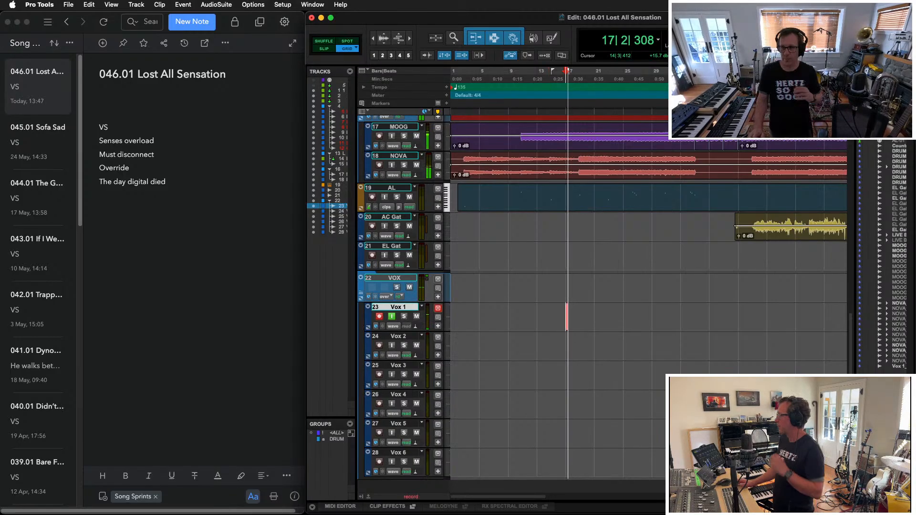
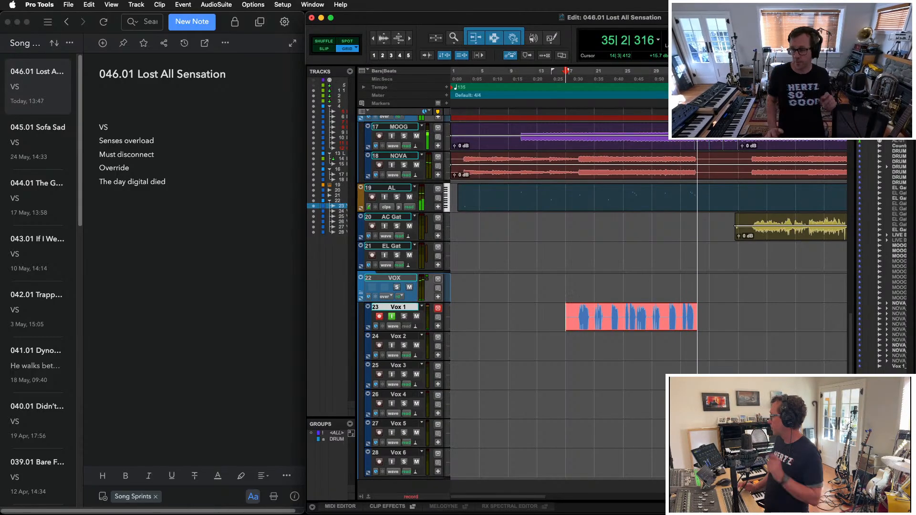
key(space)
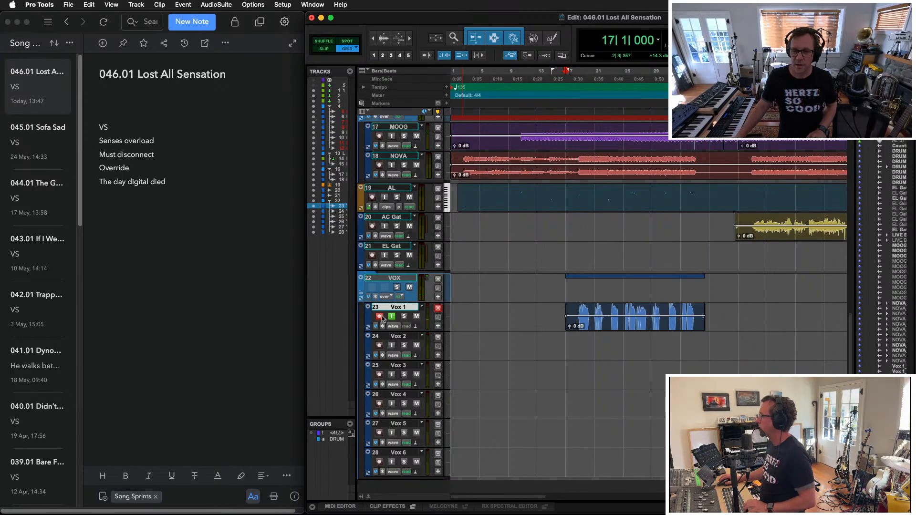
Record doubles of the verse vocal from bar 17 on Vox 2 through Vox 6, arming one track per take
click(379, 346)
key(super+space)
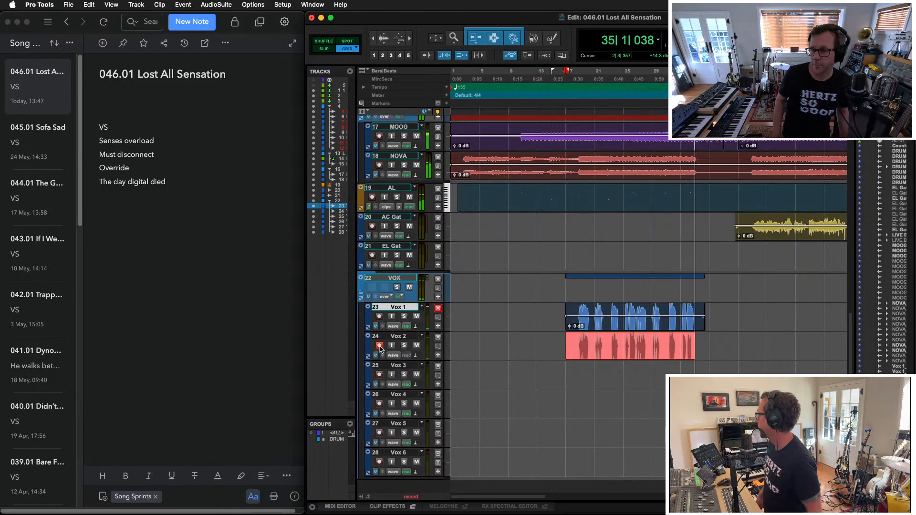
key(space)
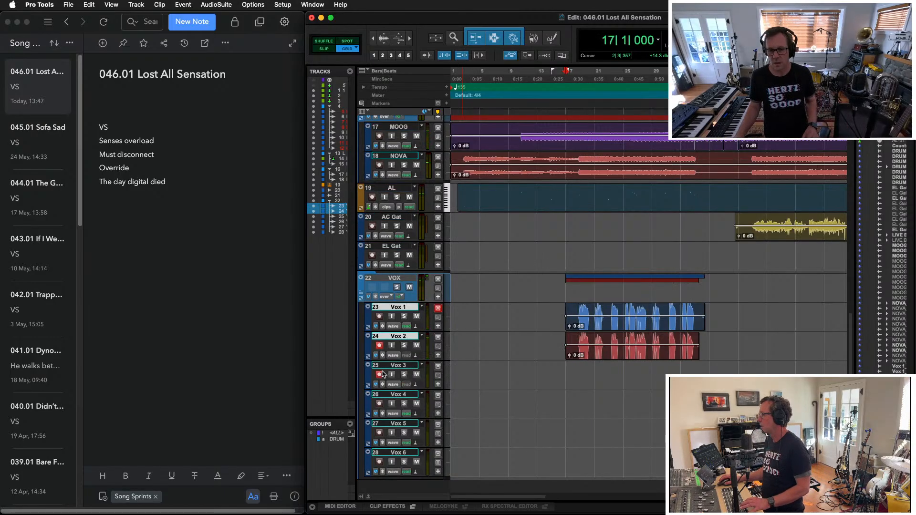
key(super+space)
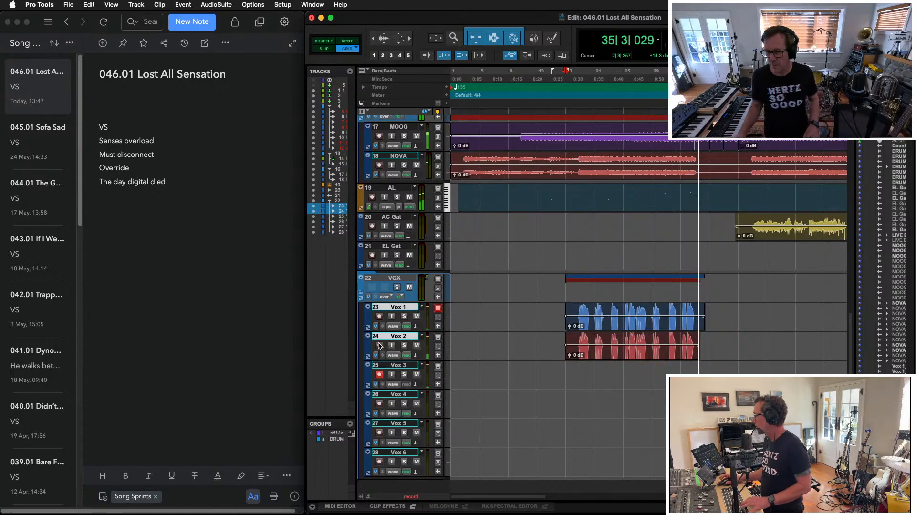
key(space)
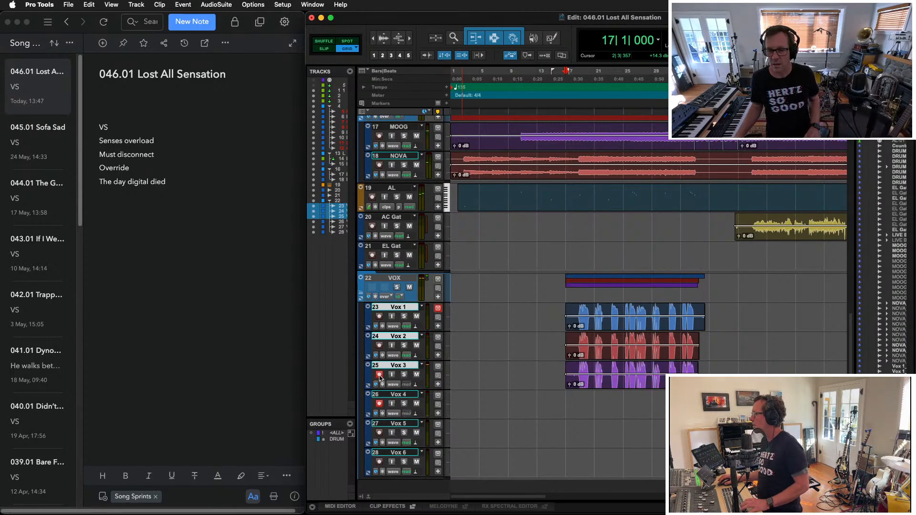
key(super+space)
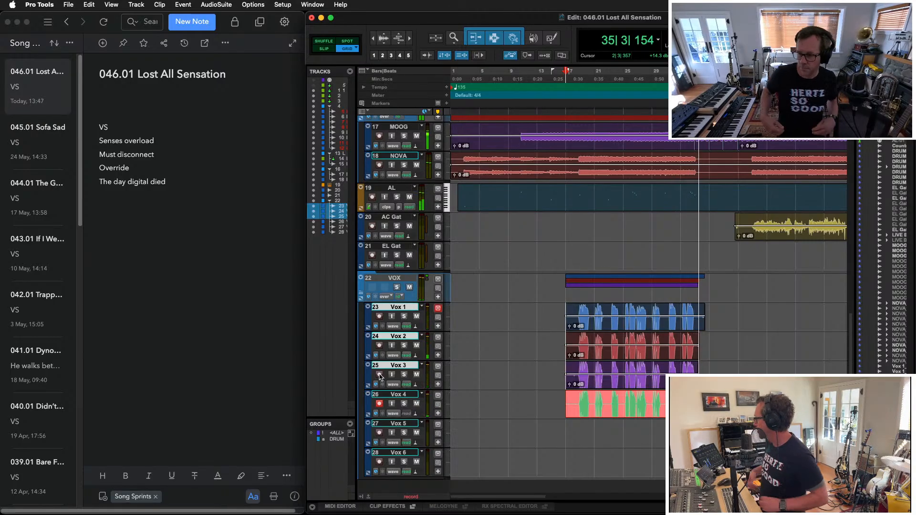
key(space)
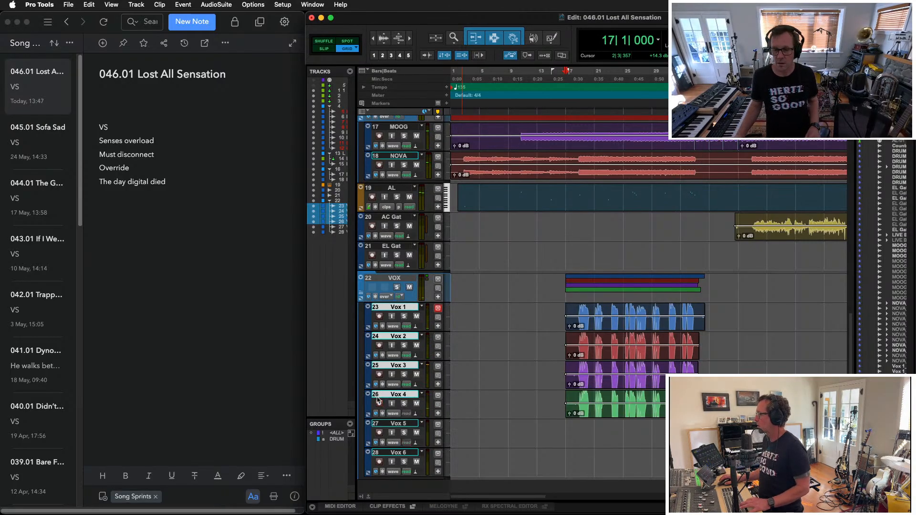
key(super+space)
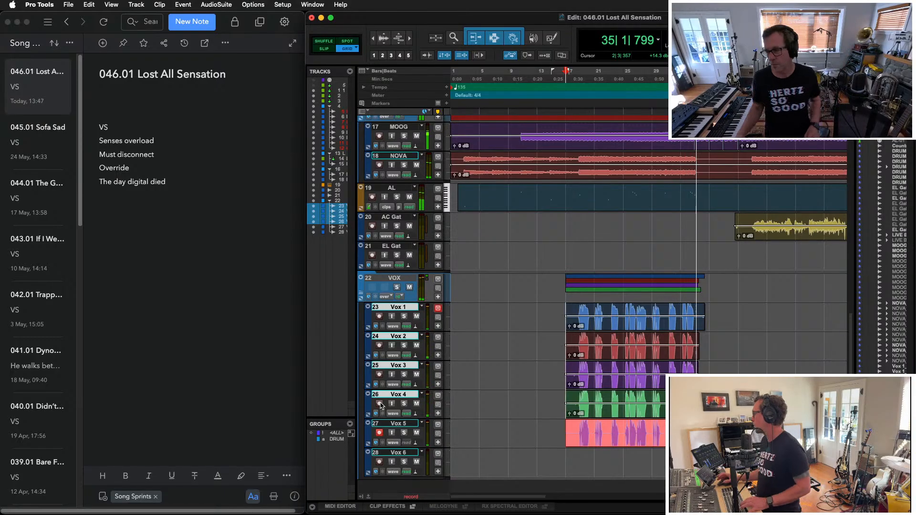
key(space)
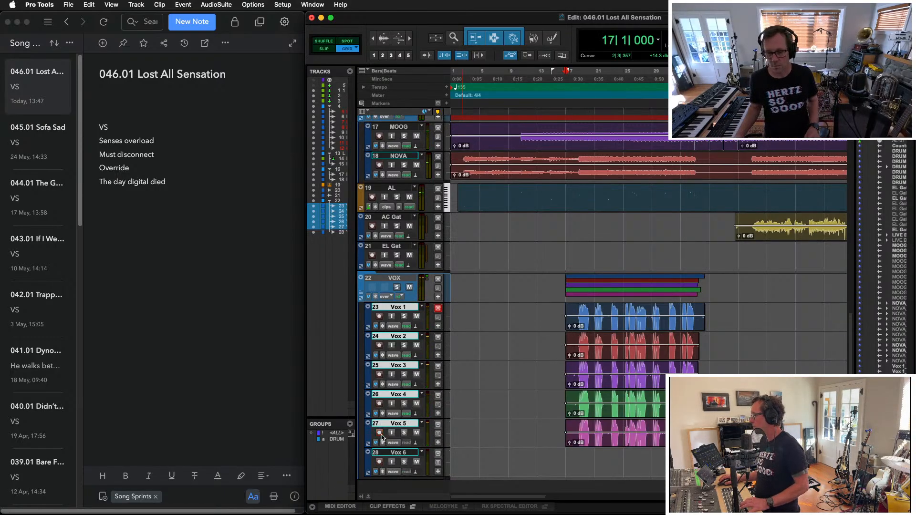
key(super+space)
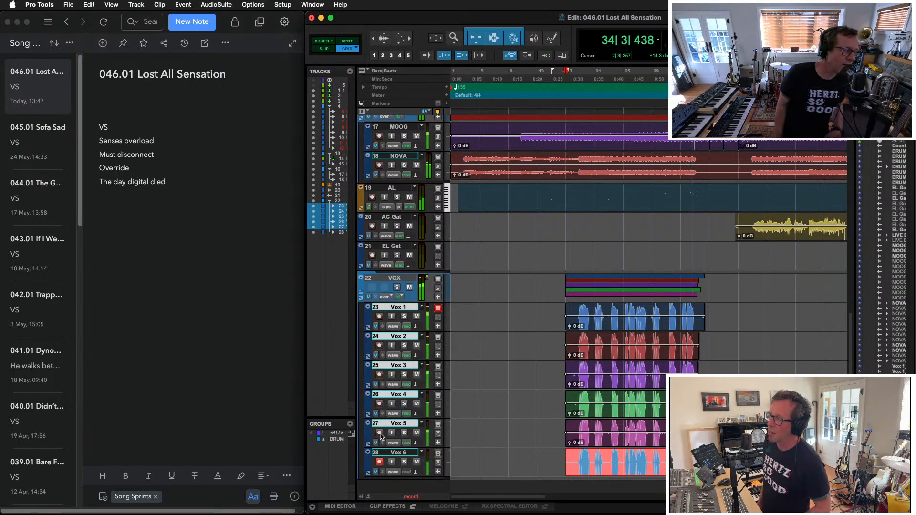
key(space)
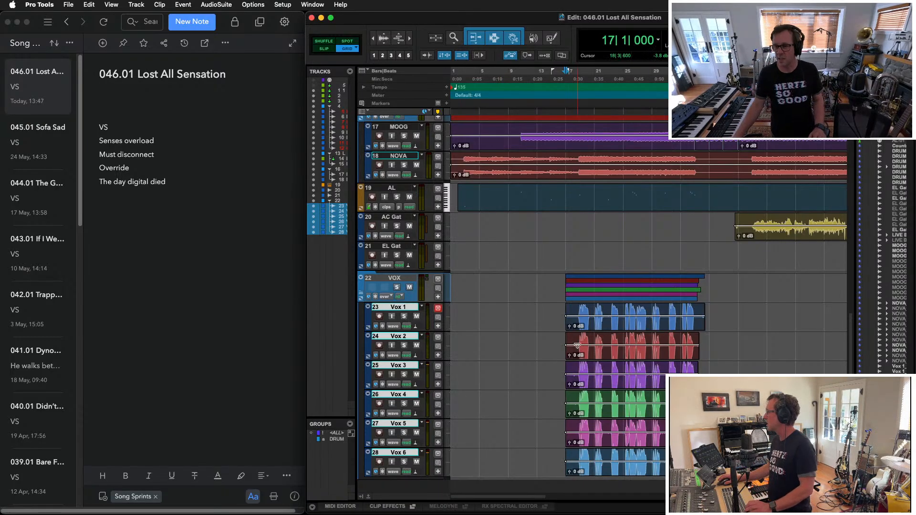
Select the Vox 1 clip, widen the Edit window across the screen, and frame the six vocal clips in the timeline
click(587, 359)
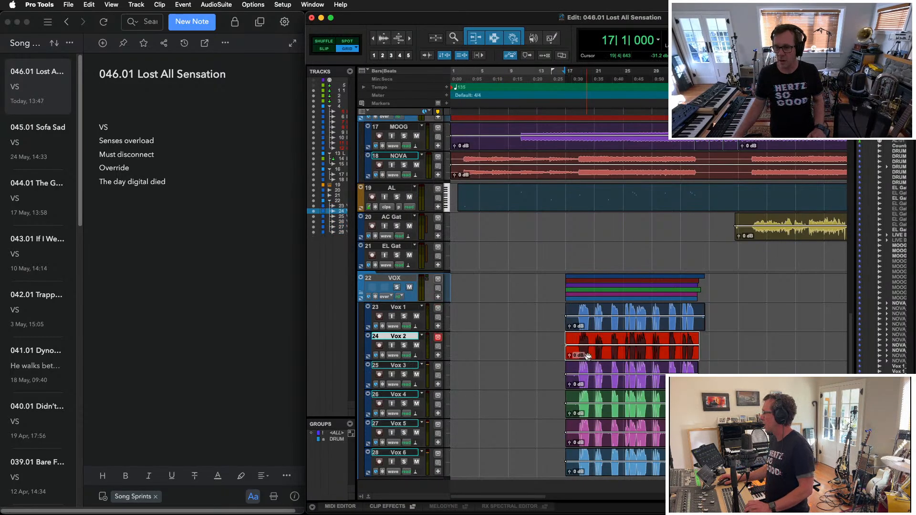
click(596, 323)
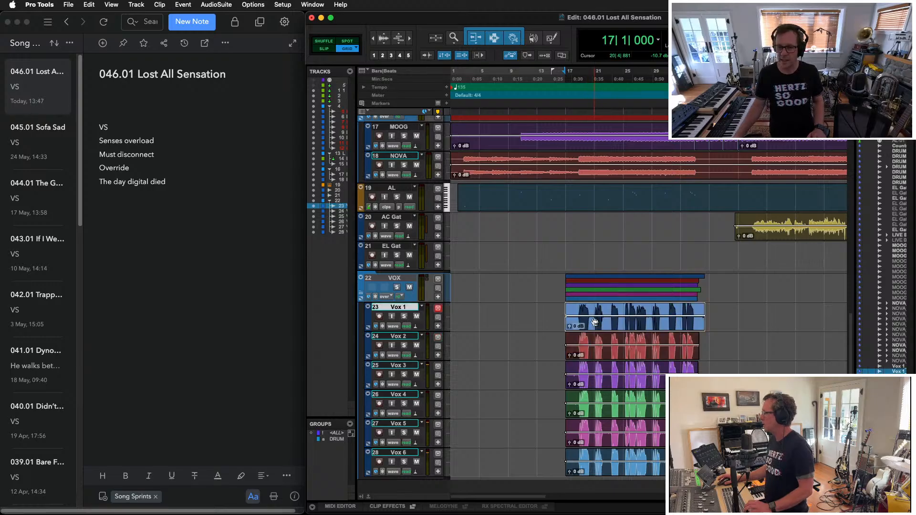
key(ctrl+alt+Return)
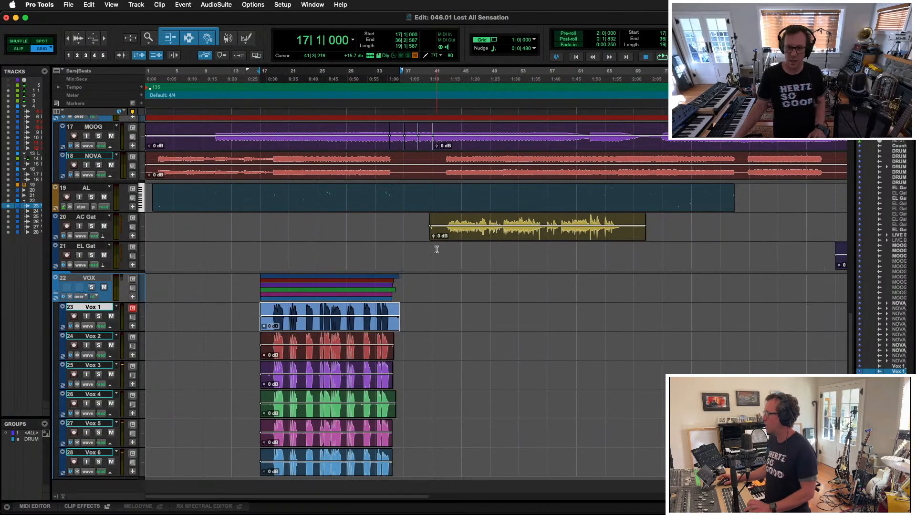
key(t)
key(t)
key(r)
scroll(437, 249, right, 7)
scroll(388, 275, left, 5)
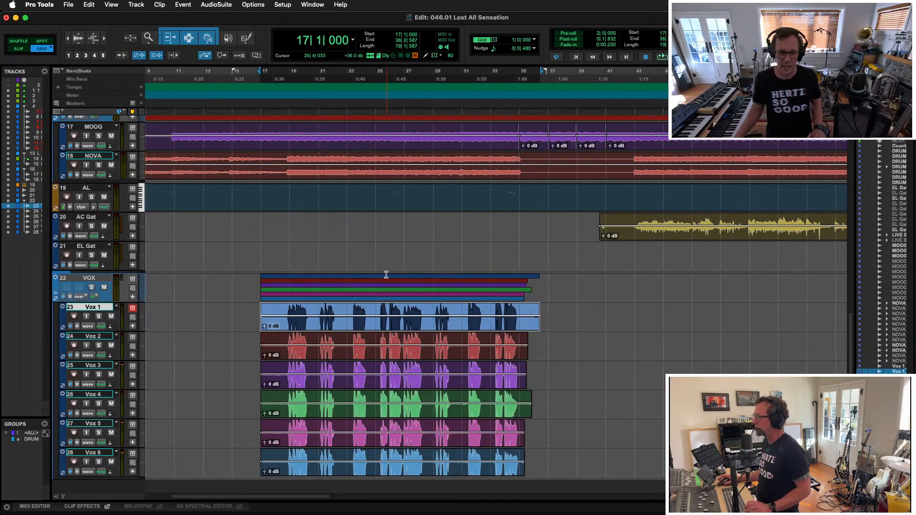
scroll(375, 262, right, 2)
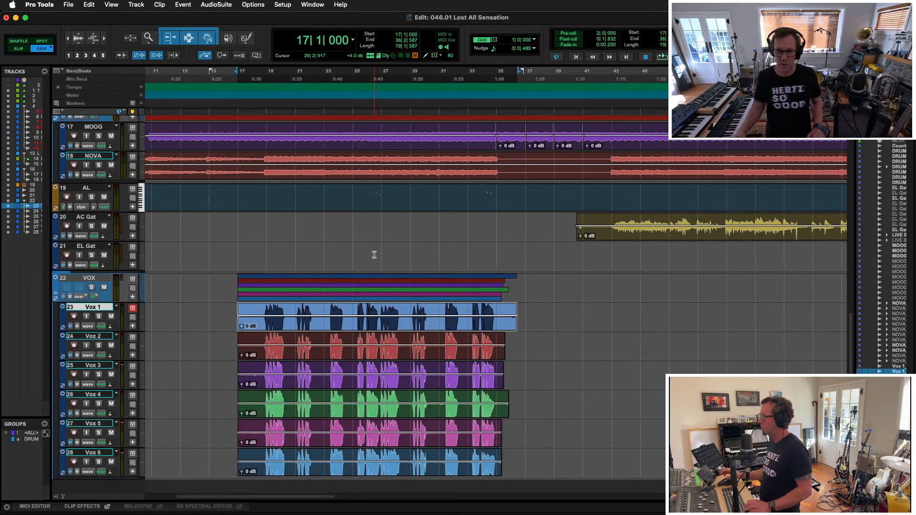
Open the Vox 3 clip in Melodyne for editing, with its notes framed from bar 17 onward
scroll(352, 355, down, 2)
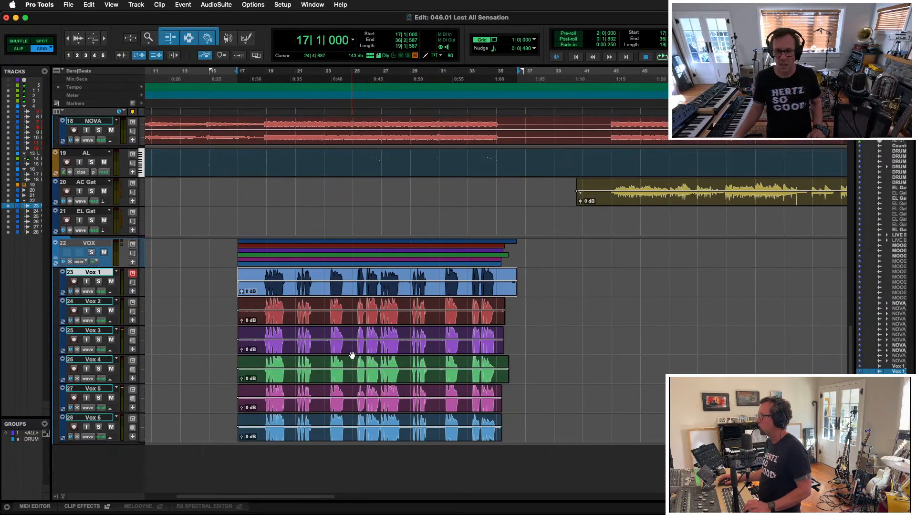
click(318, 439)
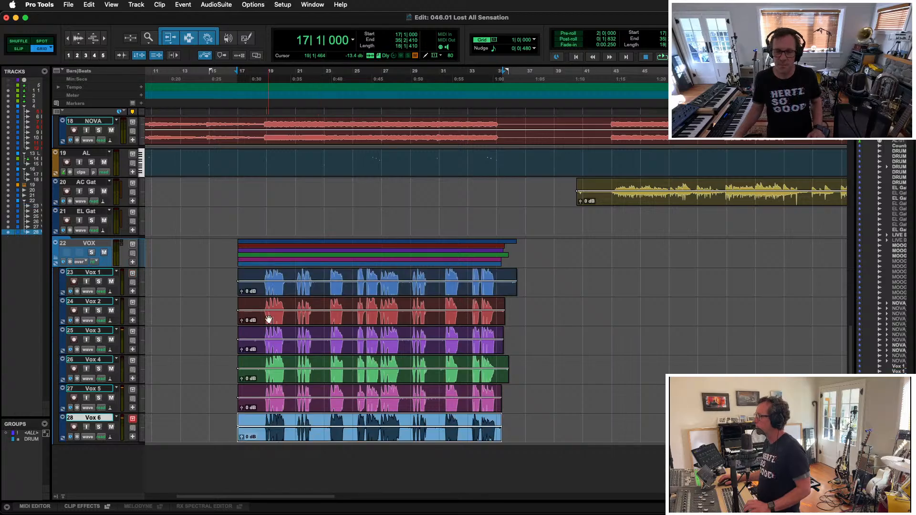
click(301, 350)
right_click(302, 350)
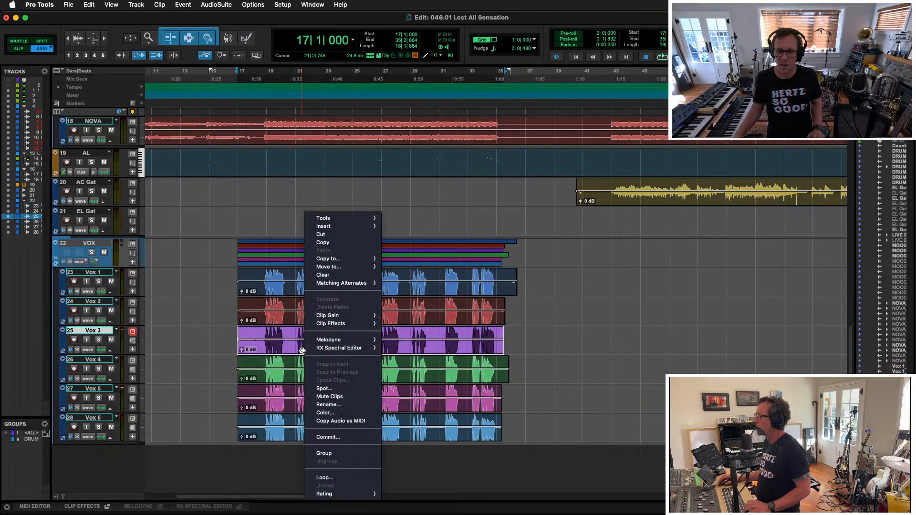
mouse_move(341, 342)
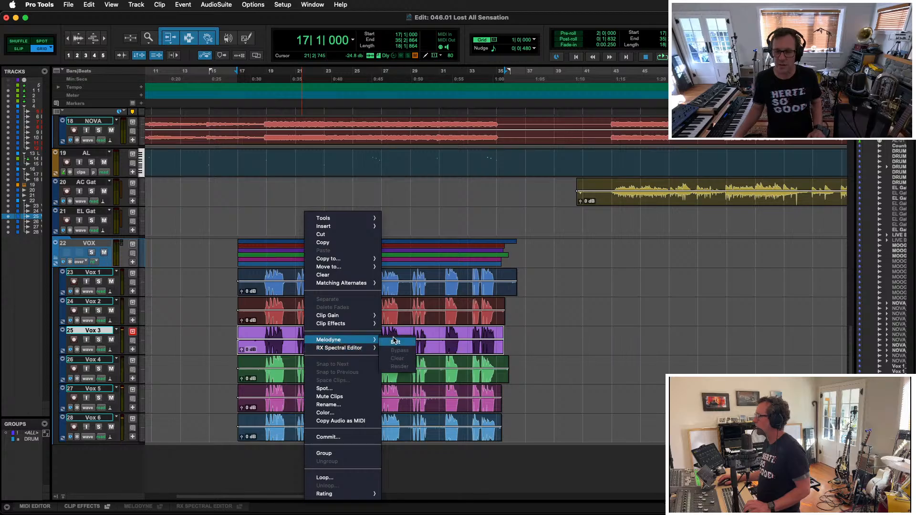
click(394, 341)
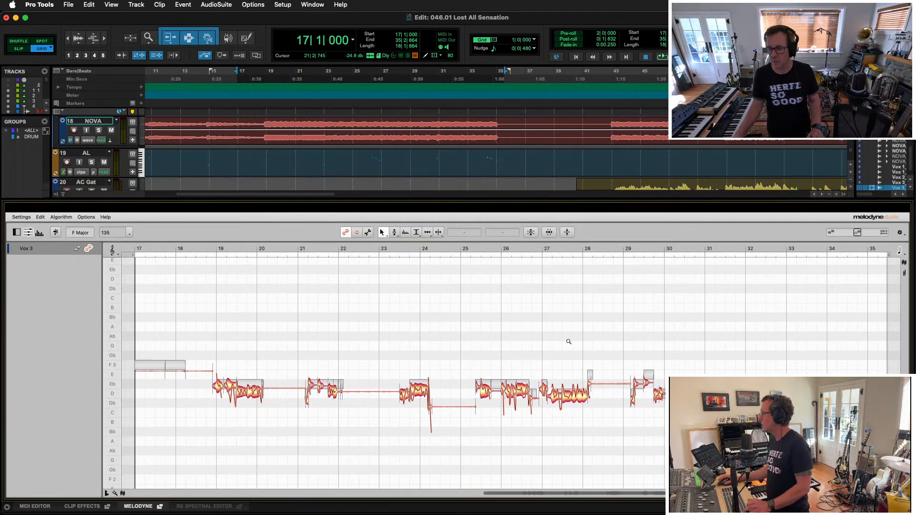
drag(569, 342, 544, 339)
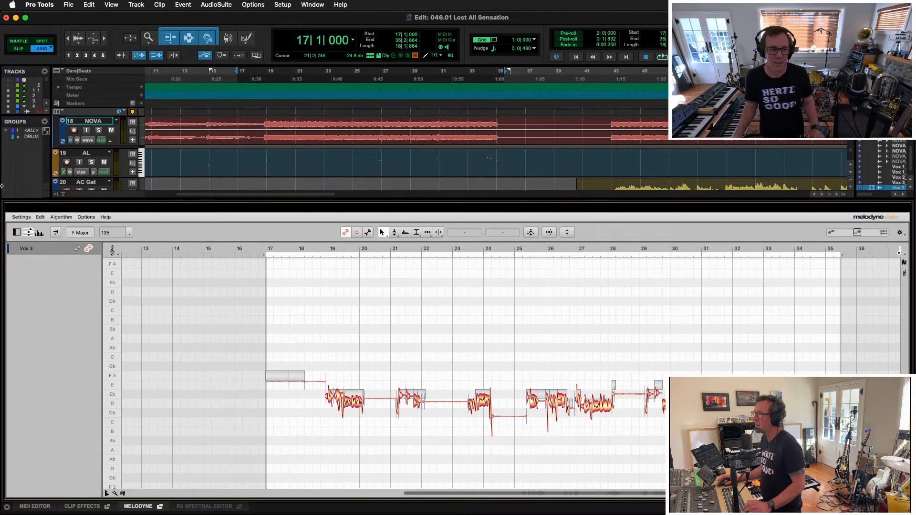
Open the Vox 4 clip in Melodyne for editing
scroll(223, 169, down, 2)
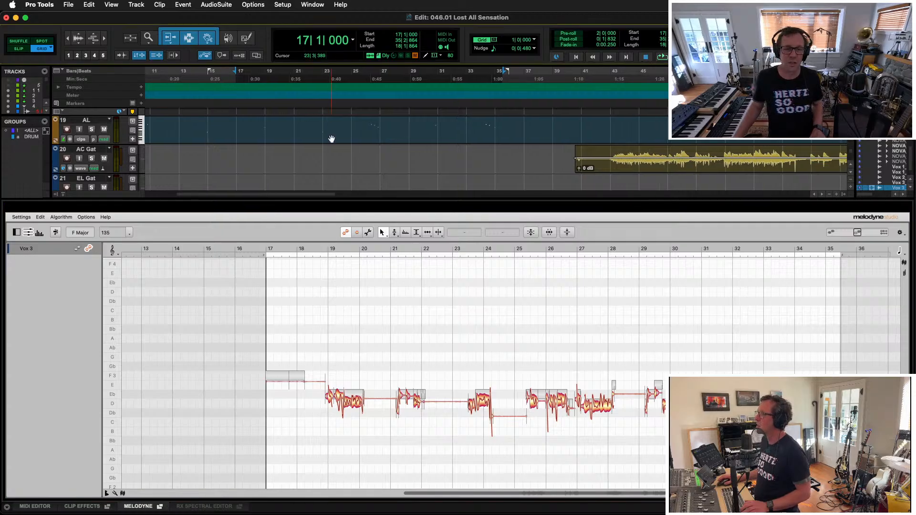
scroll(331, 139, down, 3)
scroll(329, 142, down, 3)
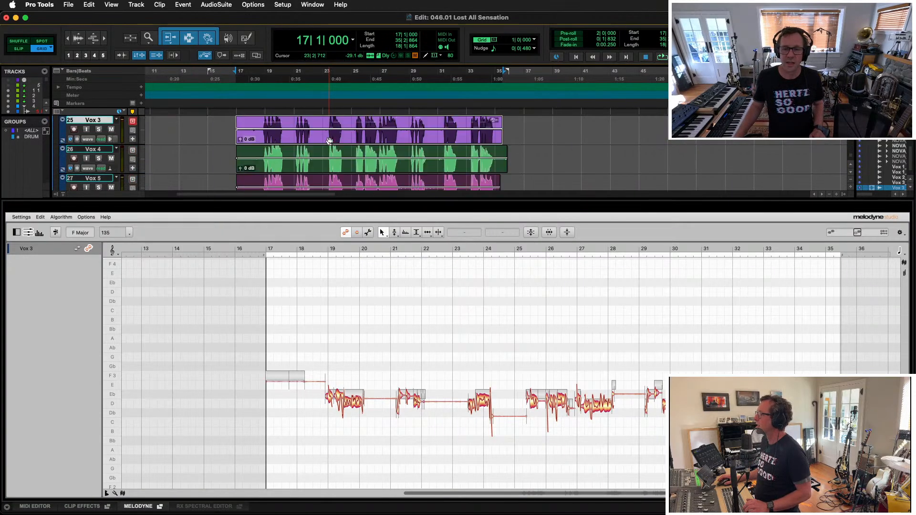
right_click(322, 167)
mouse_move(353, 293)
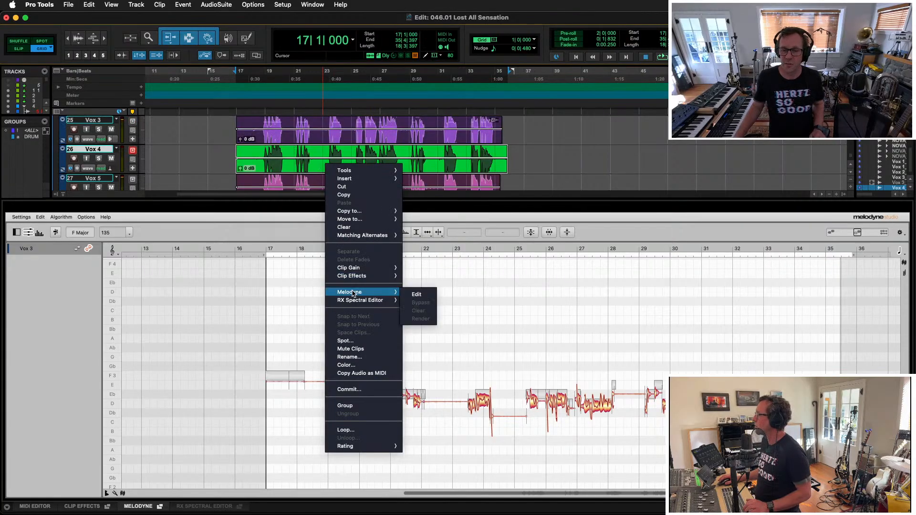
click(417, 295)
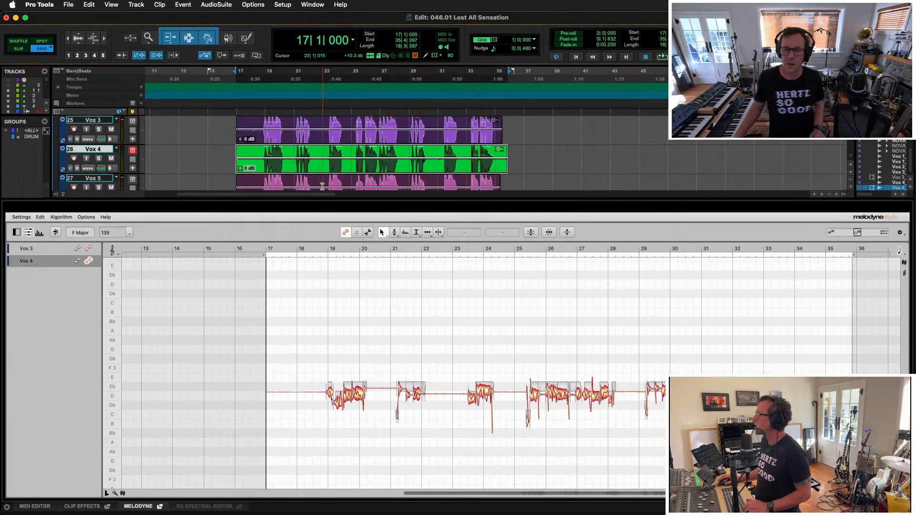
Open the Vox 5 and Vox 6 clips in Melodyne for editing
right_click(323, 183)
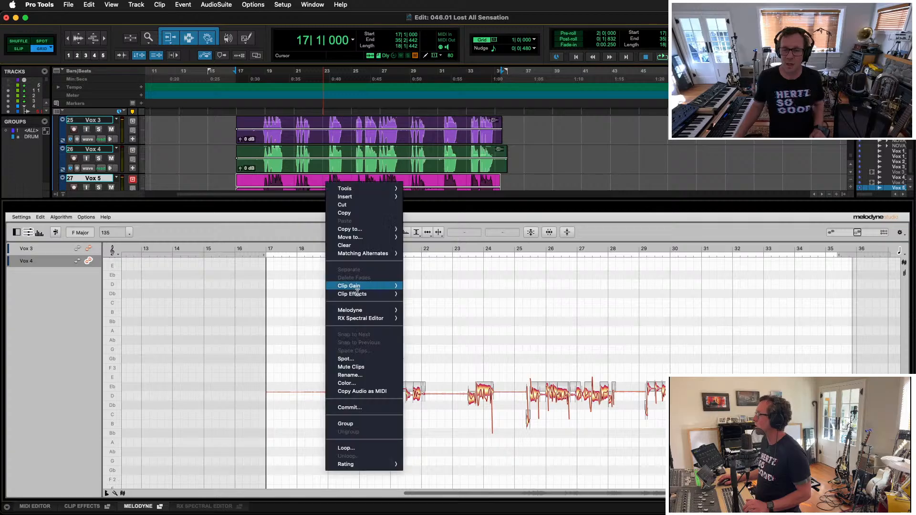
click(415, 313)
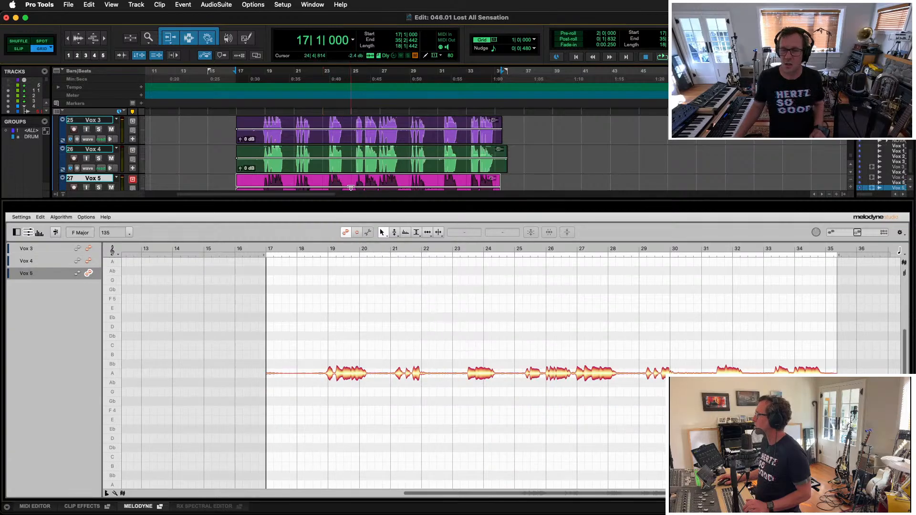
scroll(340, 157, down, 3)
double_click(331, 150)
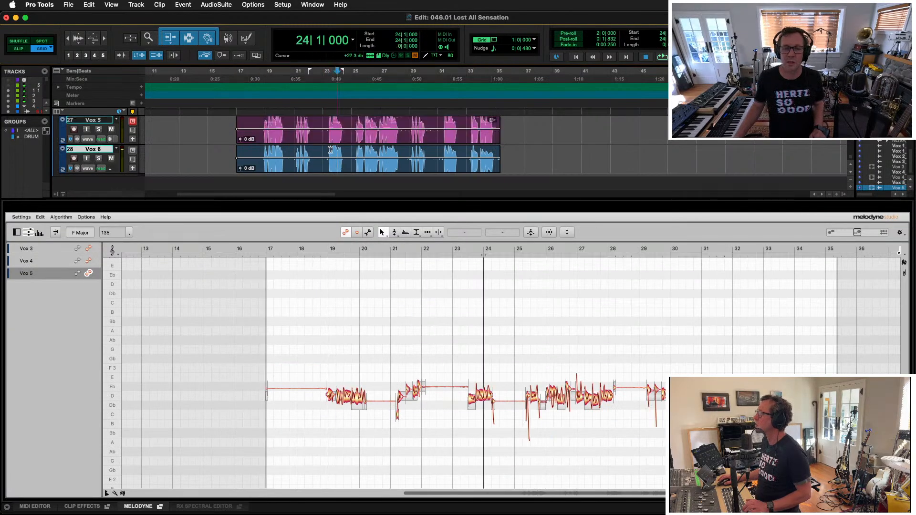
right_click(333, 152)
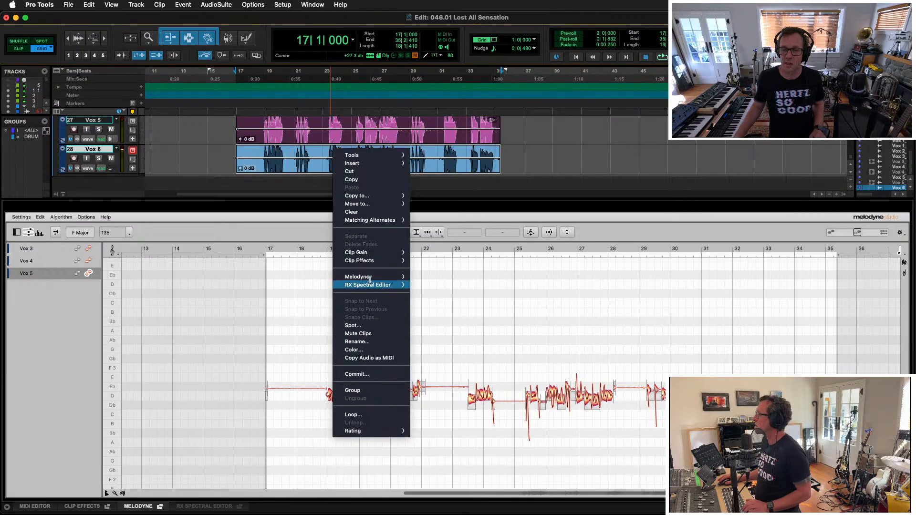
mouse_move(373, 281)
click(423, 279)
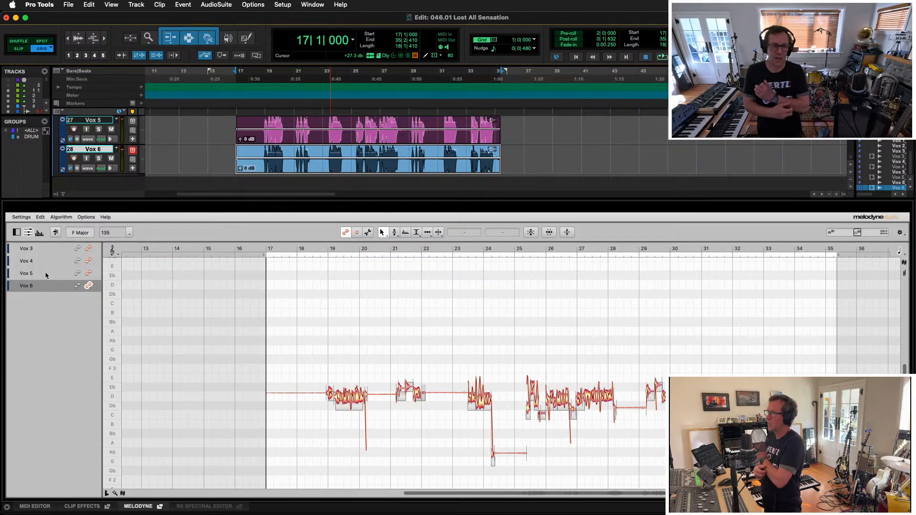
Show Vox 3 and Vox 4 together in the note editor, and raise all their sung notes to around E4 during playback
click(89, 248)
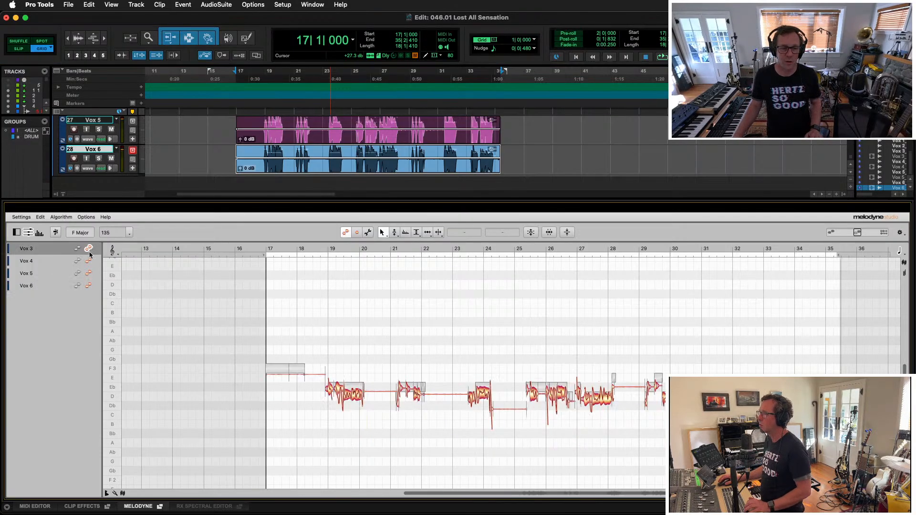
click(90, 261)
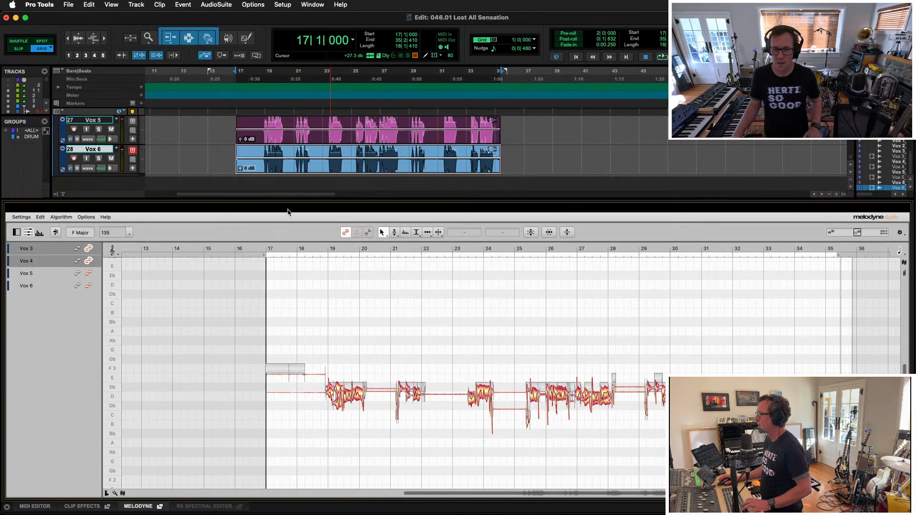
drag(324, 357, 849, 467)
key(space)
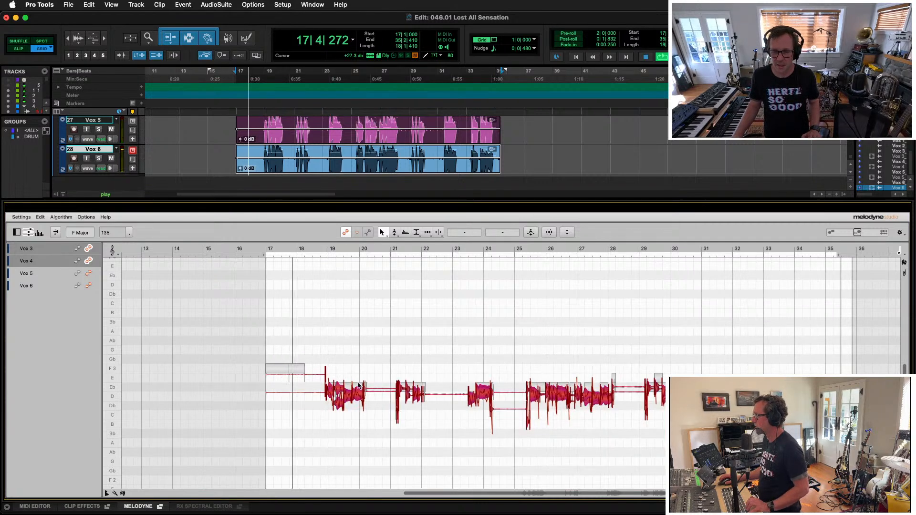
drag(363, 392, 364, 366)
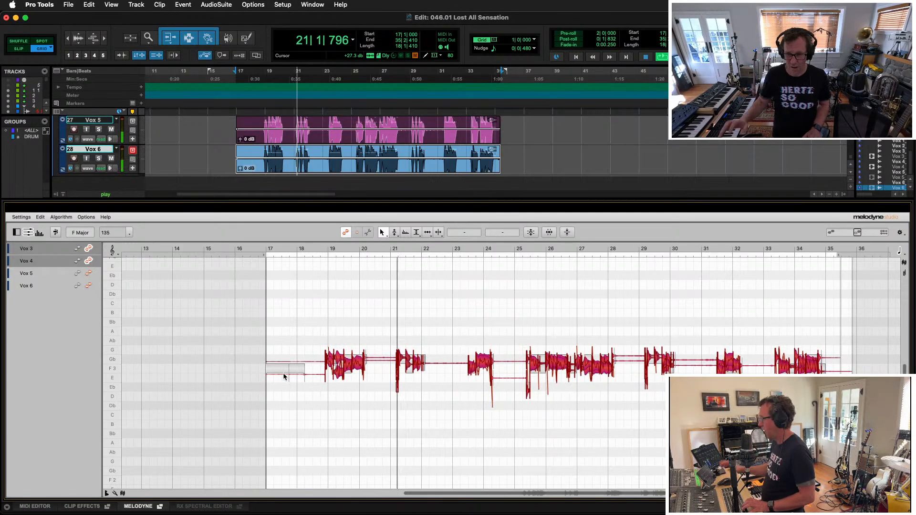
scroll(461, 484, down, 4)
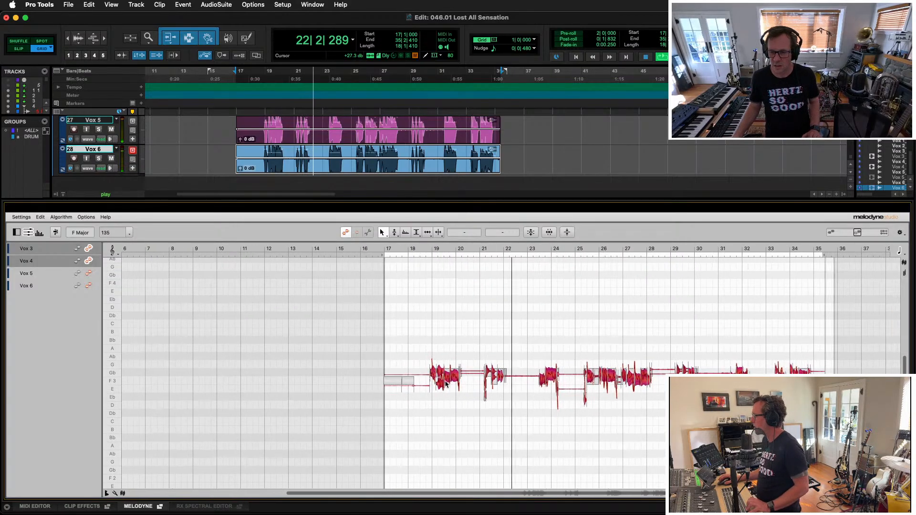
drag(458, 367, 452, 293)
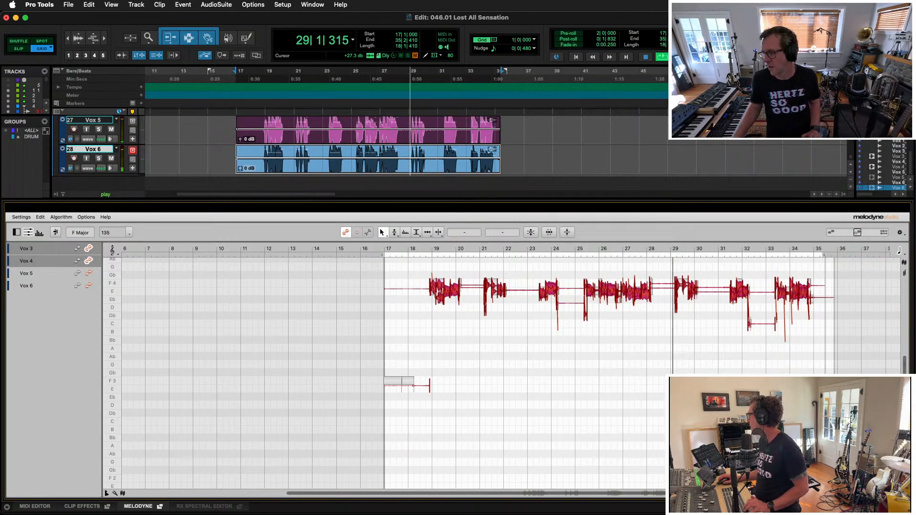
scroll(525, 334, up, 5)
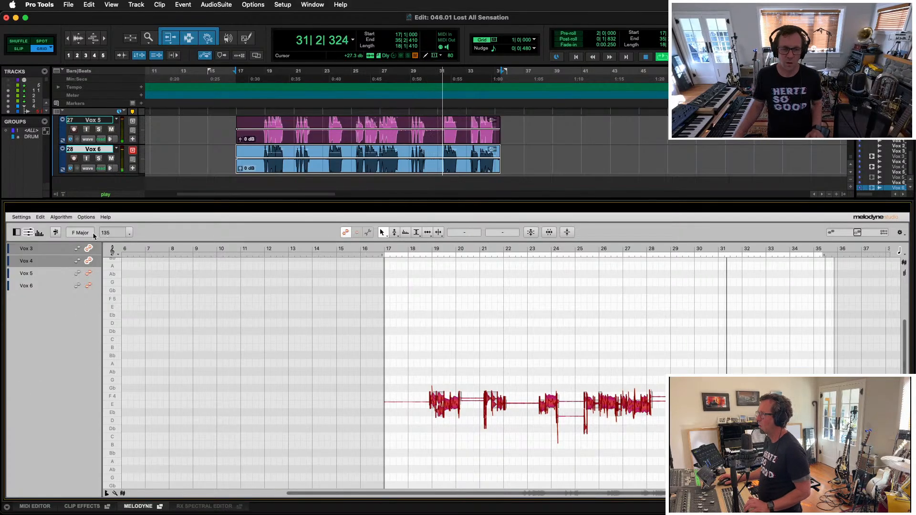
Show Vox 5 and Vox 6 together in the note editor, and raise all their sung notes to around A4 during playback
click(90, 275)
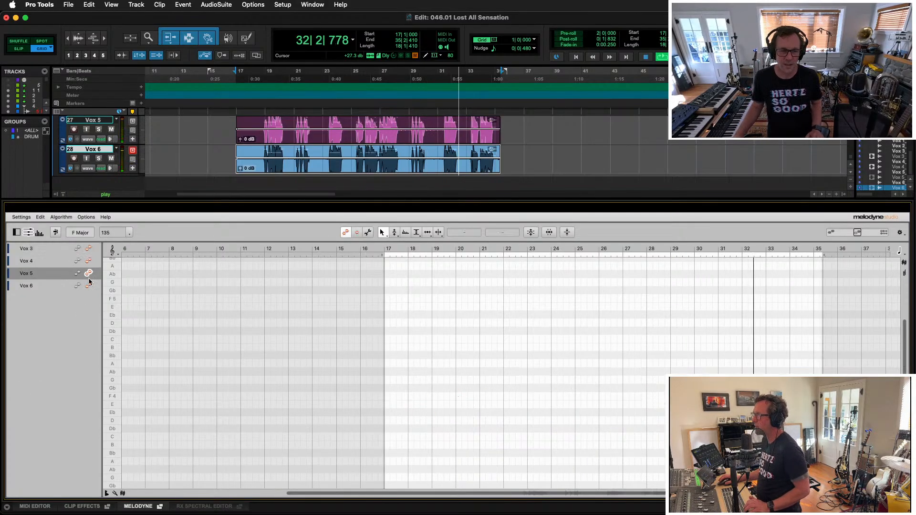
click(89, 285)
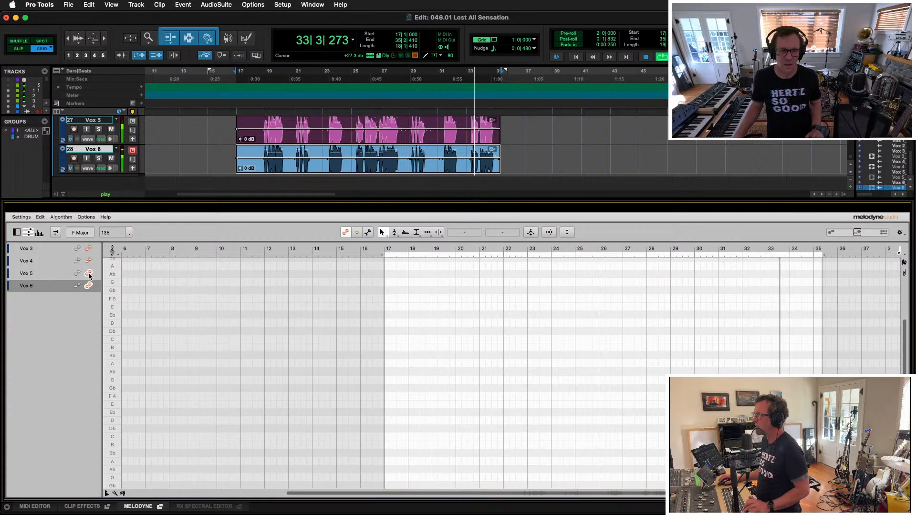
super+click(89, 273)
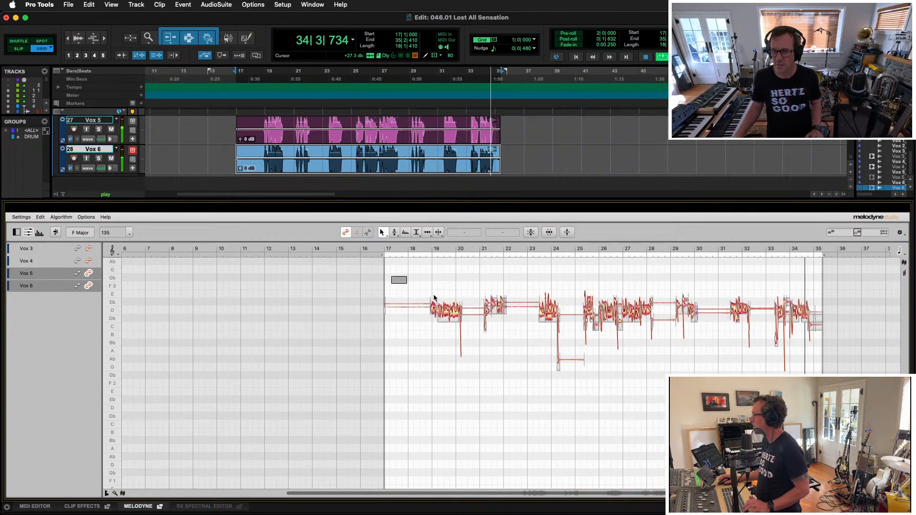
drag(434, 298, 836, 382)
scroll(836, 382, up, 10)
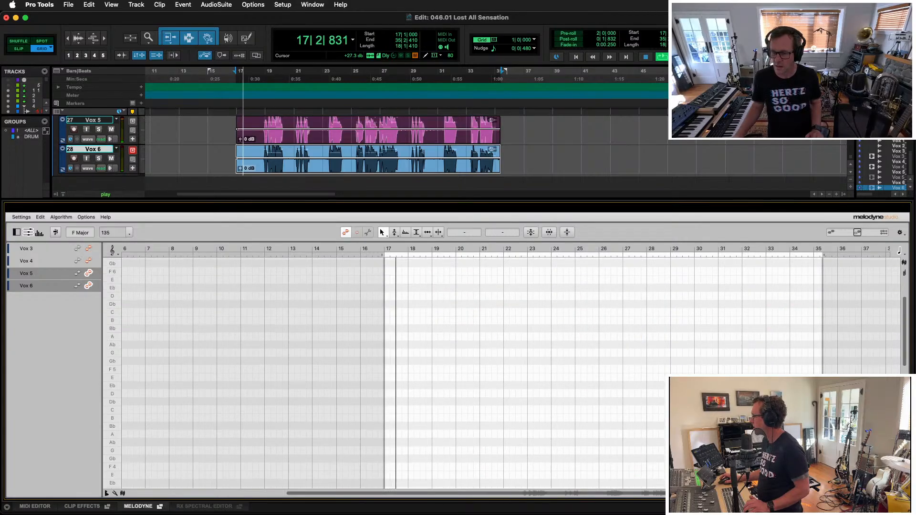
scroll(525, 406, down, 8)
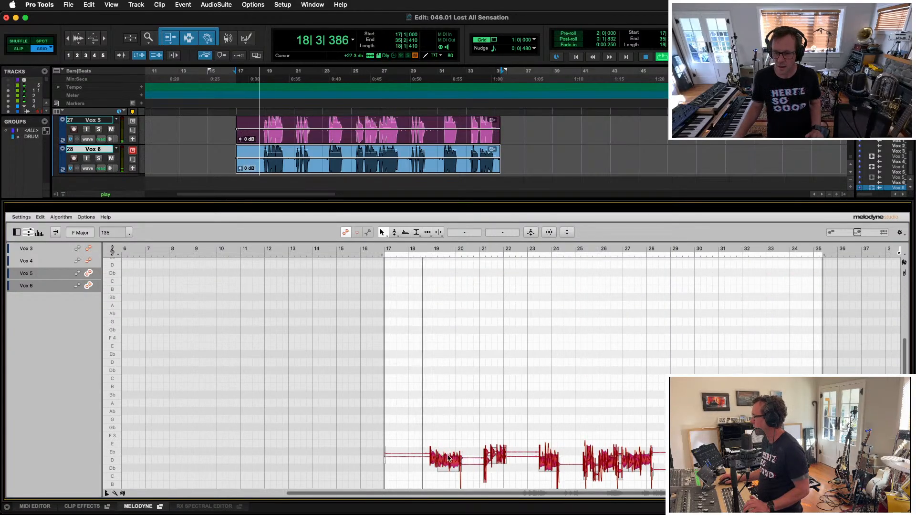
drag(453, 465, 453, 310)
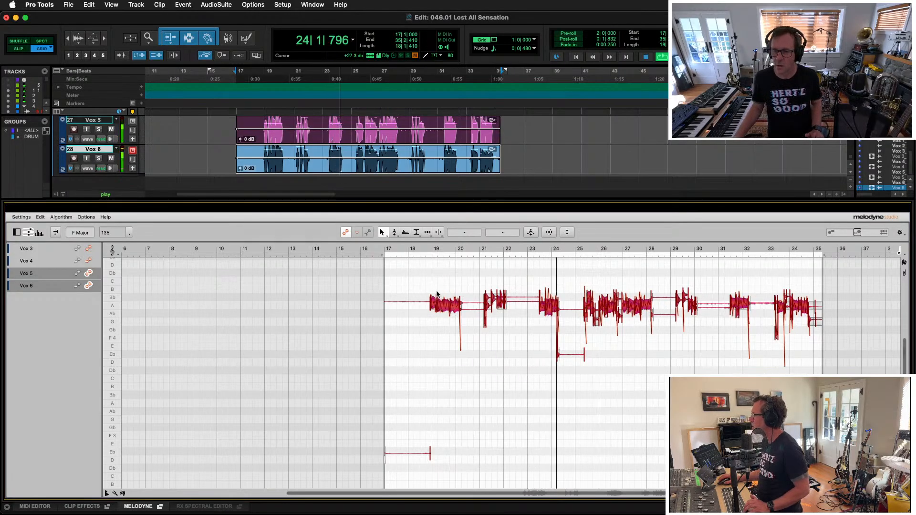
Reselect the raised Vox 5 and Vox 6 notes, fine-adjust their pitch around A4, and clear the selection
click(466, 354)
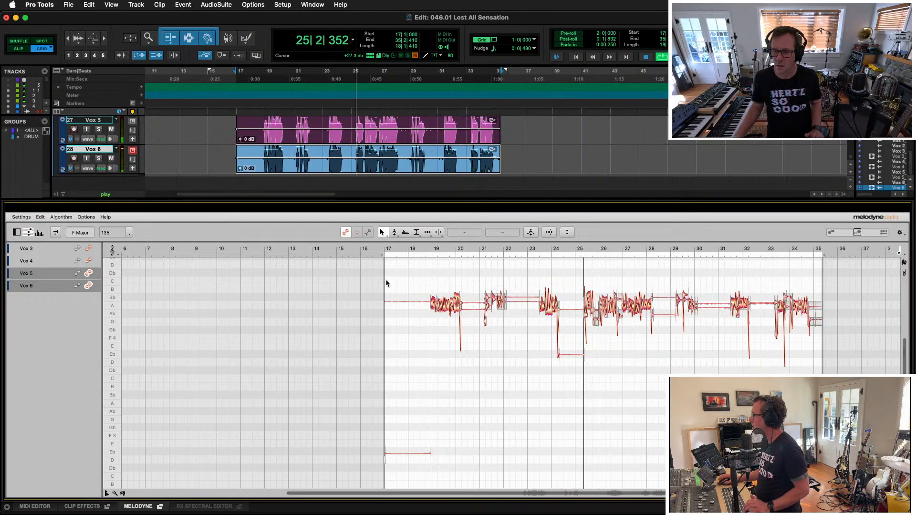
drag(417, 274, 811, 317)
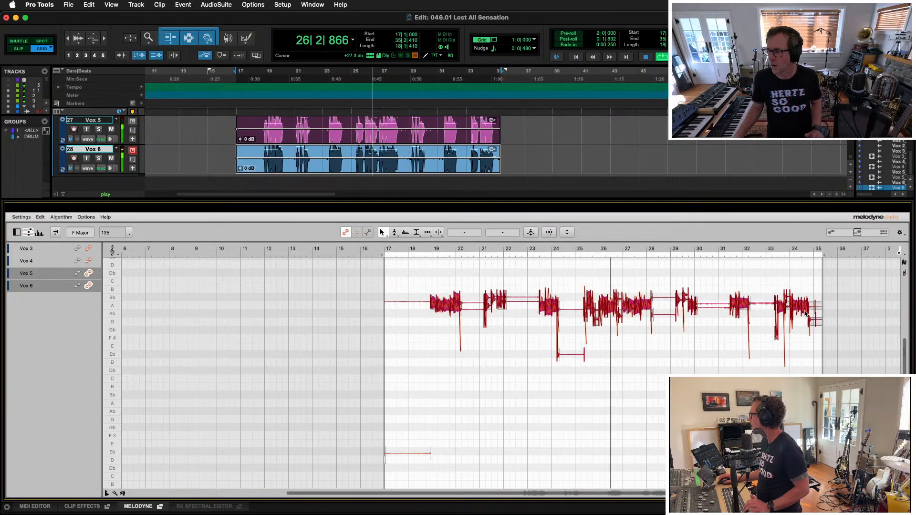
click(620, 318)
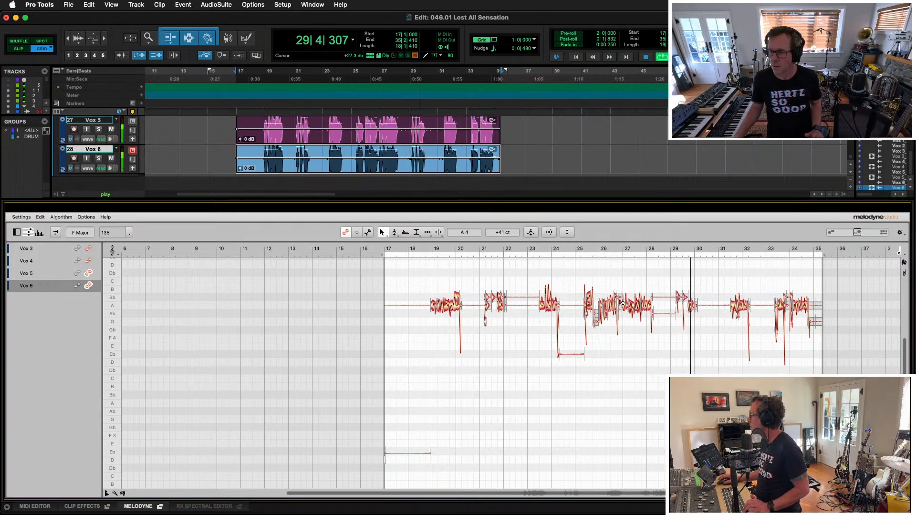
drag(419, 279, 852, 376)
click(594, 388)
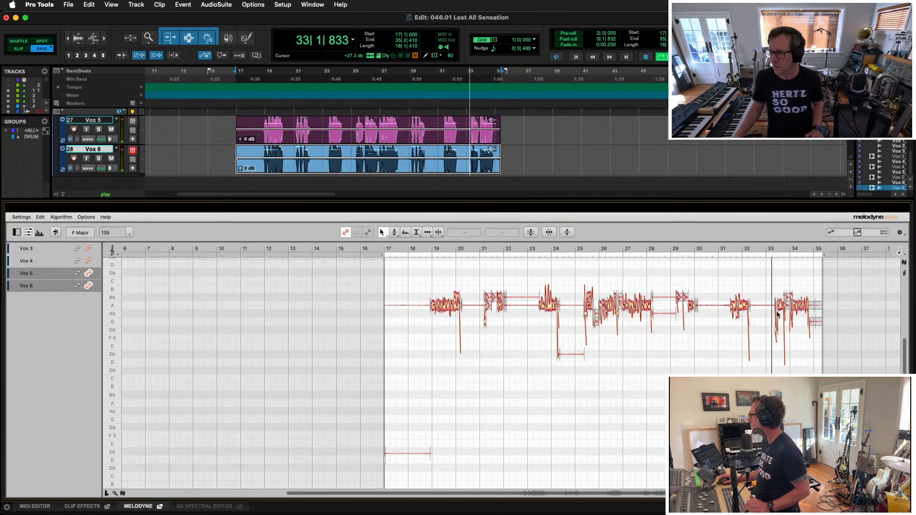
Lower the stray high notes of Vox 5 and Vox 6 just after bar 20 and around bar 34 to A4 during playback
scroll(606, 404, right, 1)
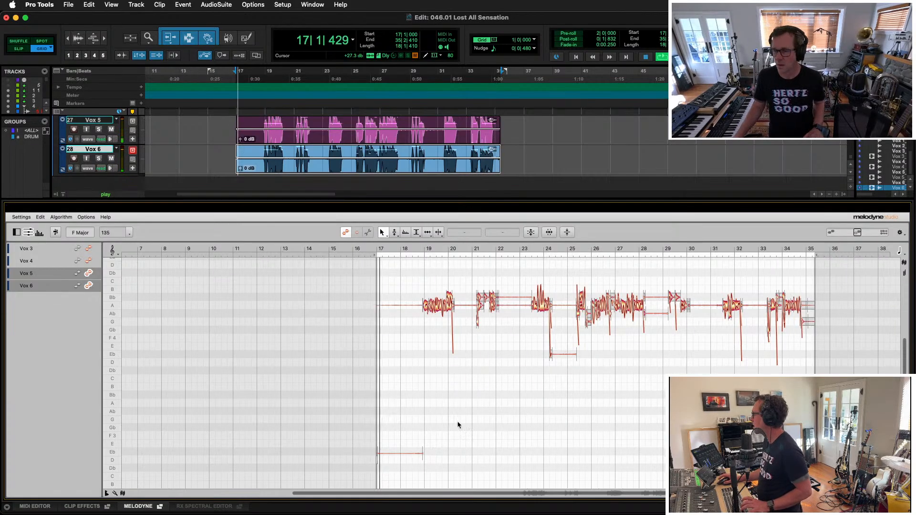
drag(414, 268, 458, 327)
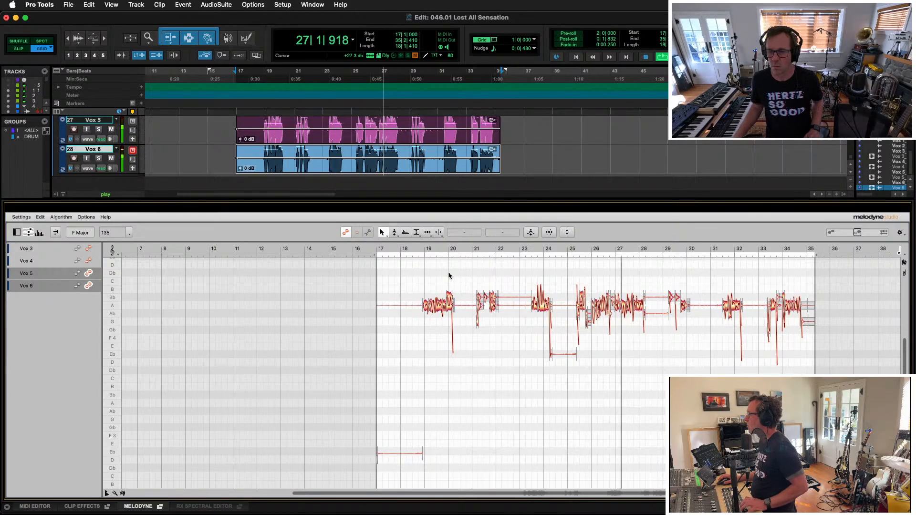
click(451, 301)
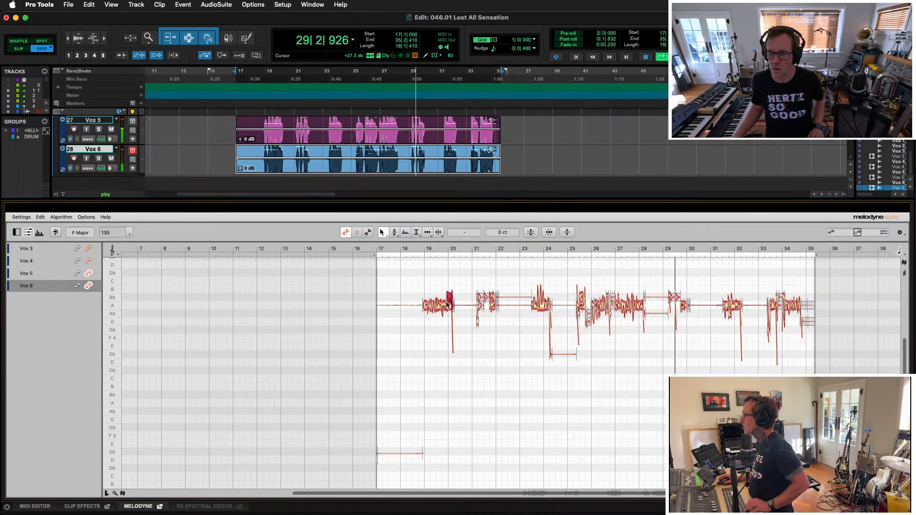
scroll(448, 303, up, 5)
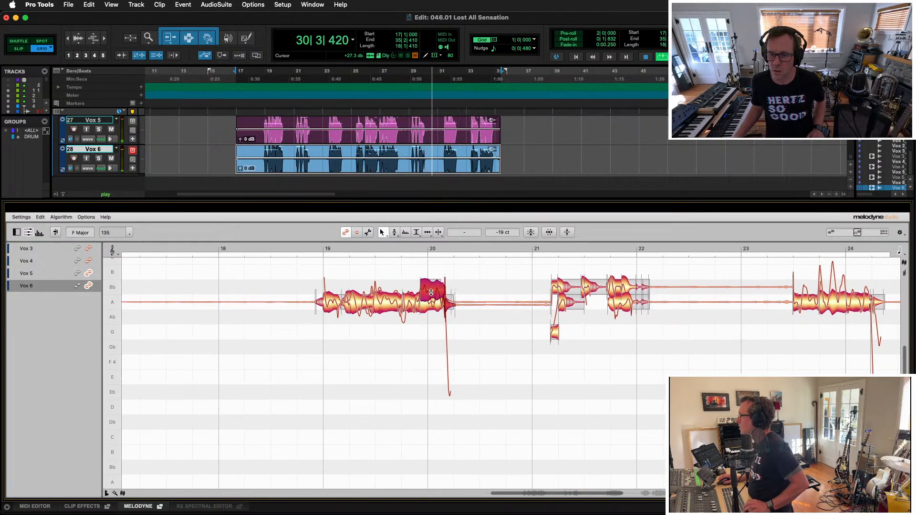
drag(424, 286, 431, 301)
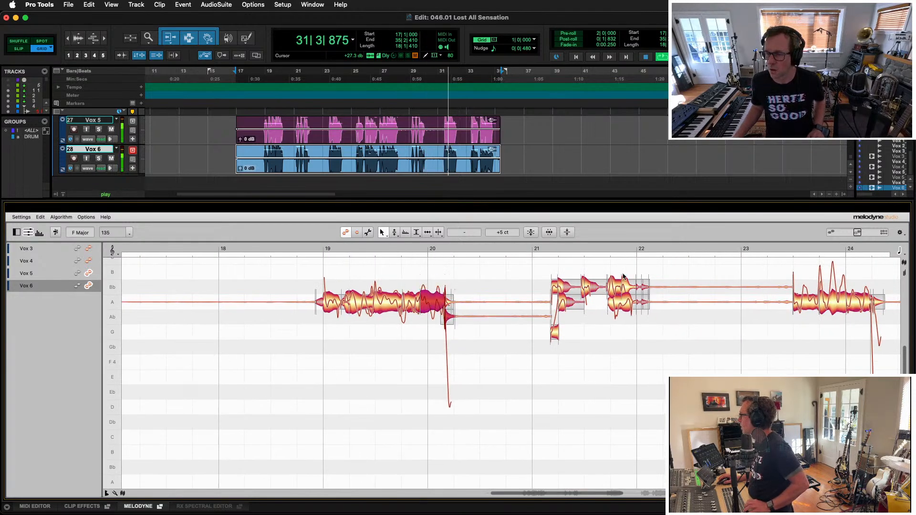
click(616, 287)
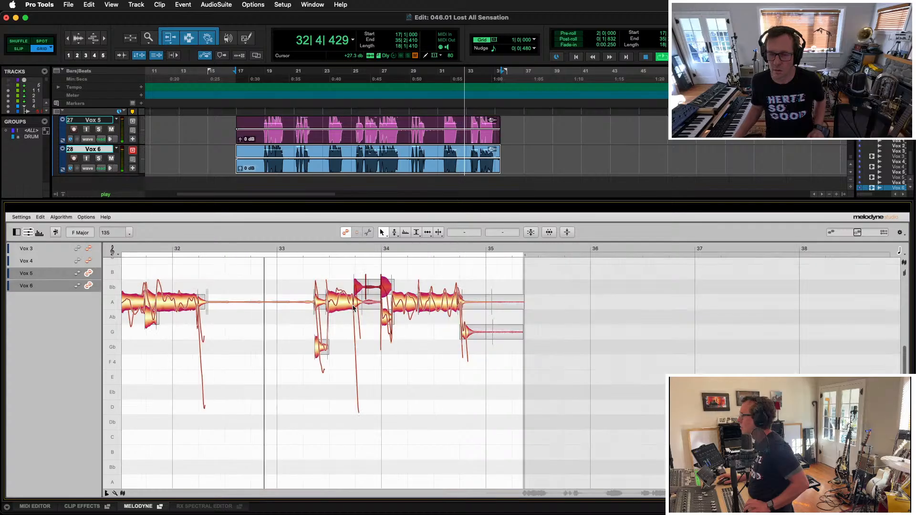
drag(388, 288, 386, 304)
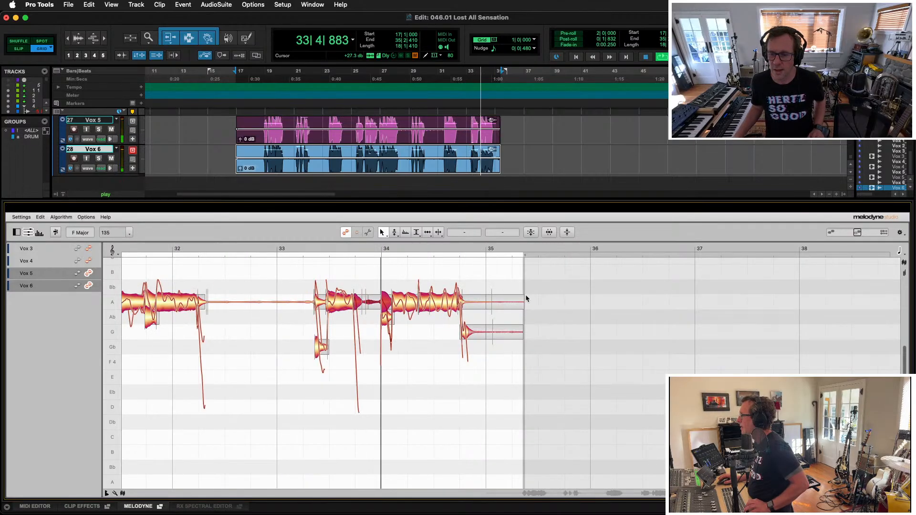
Bring the remaining off-pitch Vox 5 and Vox 6 notes between bars 21 and 32 onto A4, and stop playback
scroll(416, 305, down, 3)
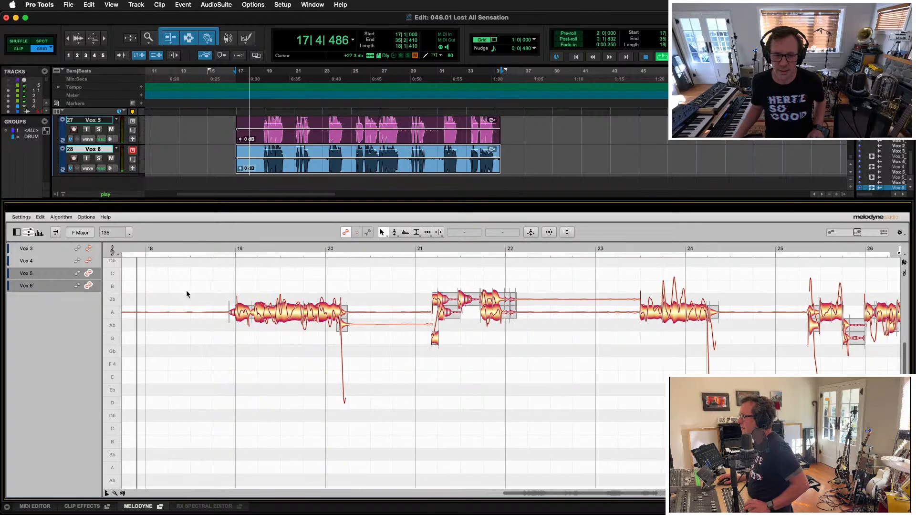
drag(391, 273, 493, 312)
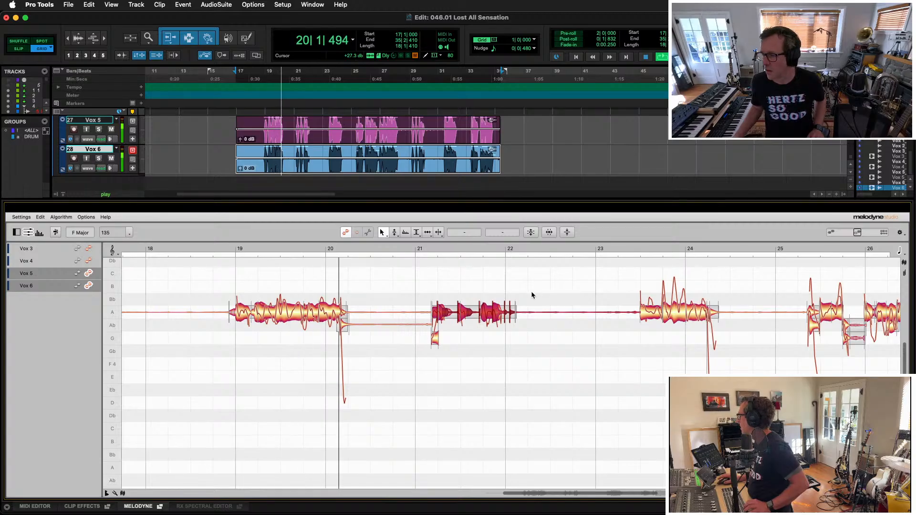
drag(427, 333, 620, 329)
drag(536, 326, 536, 316)
scroll(587, 364, right, 7)
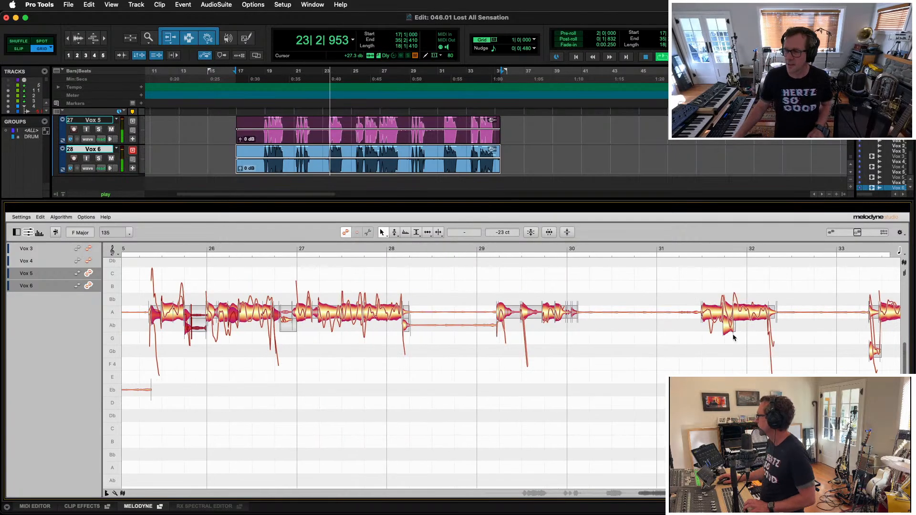
click(725, 331)
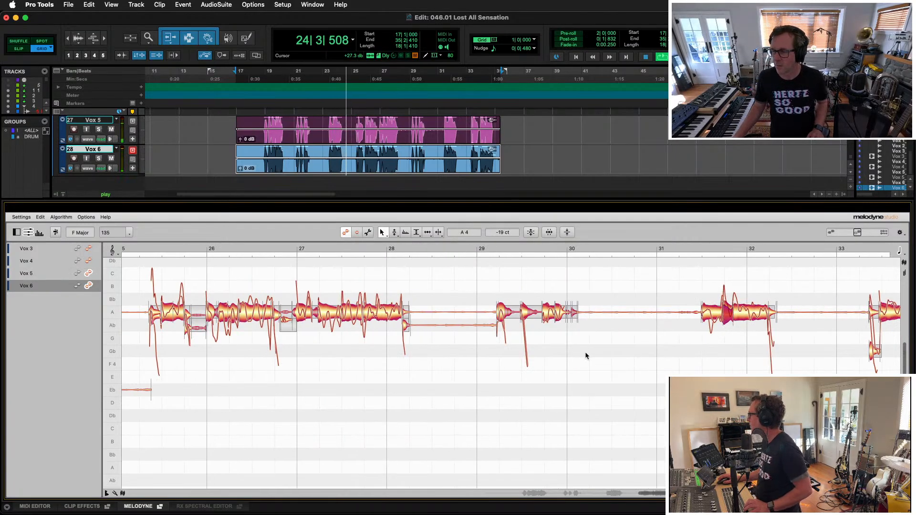
drag(288, 394, 229, 354)
key(space)
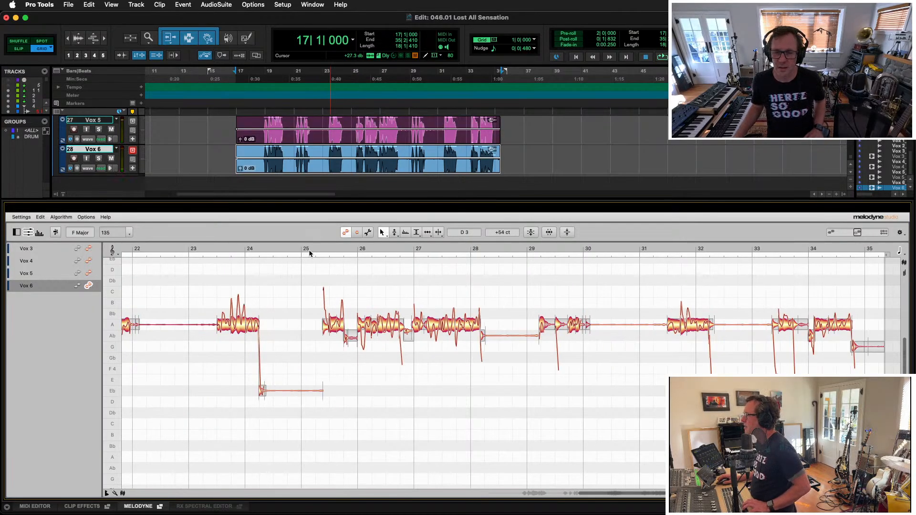
Raise the later Vox 6 notes of the phrase across bars 23 and 24 to B4 and C5, auditioning from before the phrase
click(309, 250)
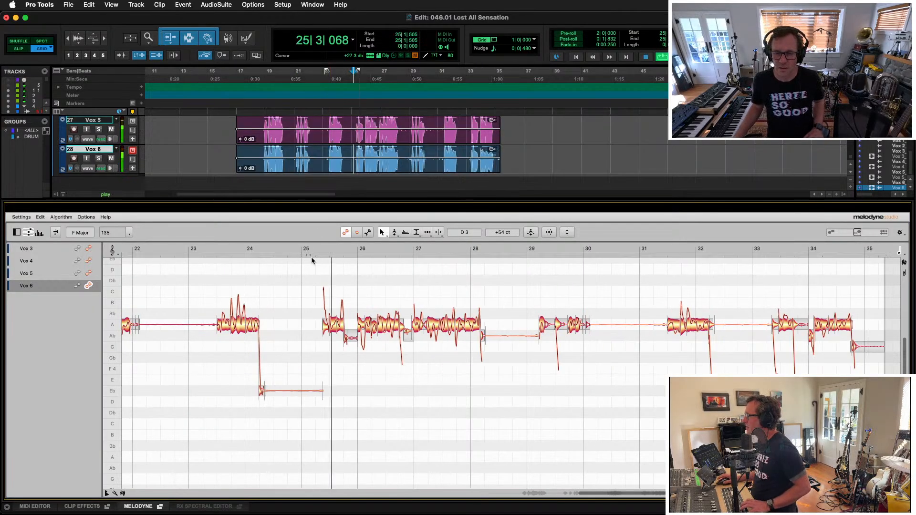
click(212, 249)
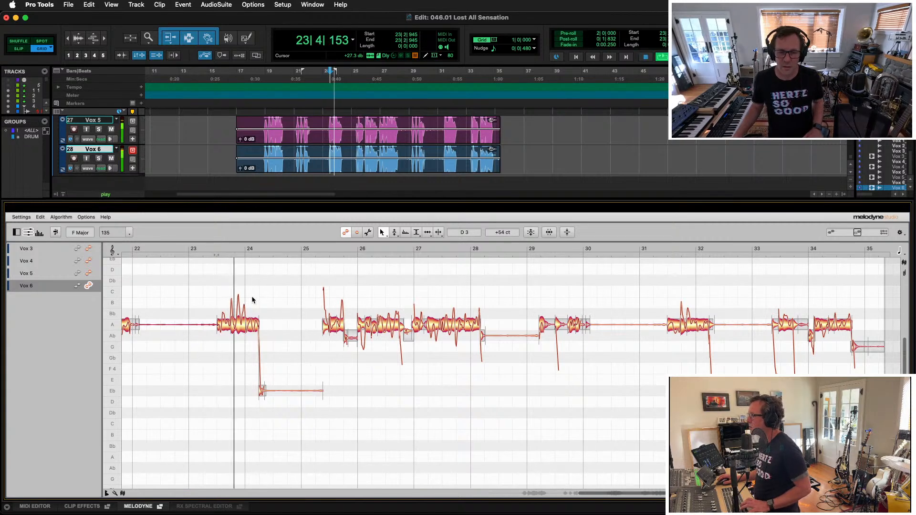
key(space)
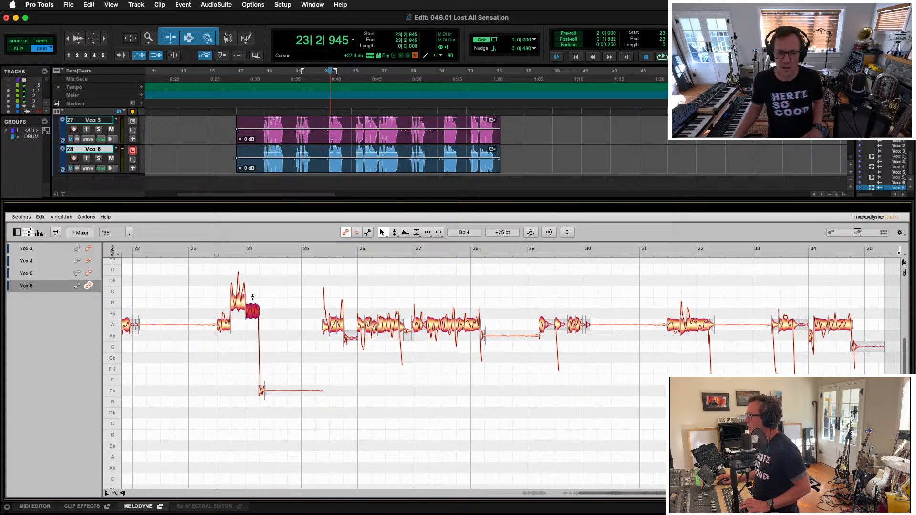
click(183, 249)
key(space)
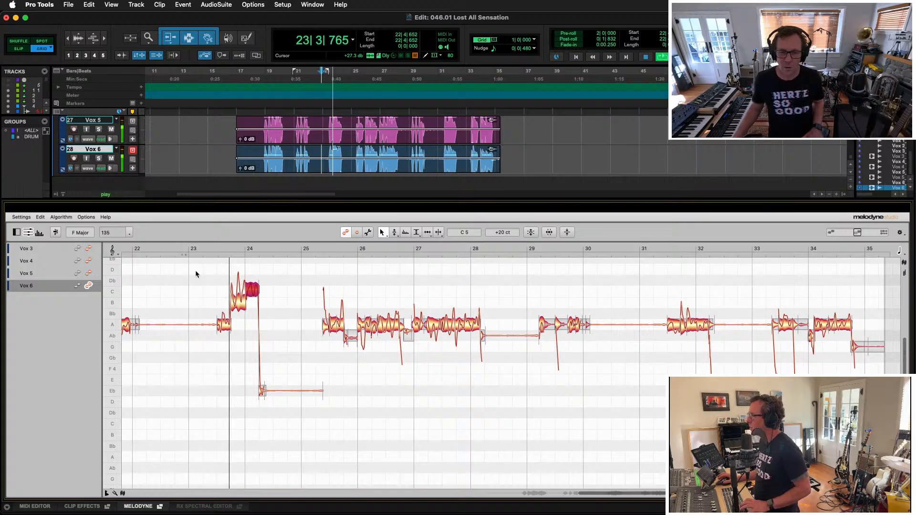
key(space)
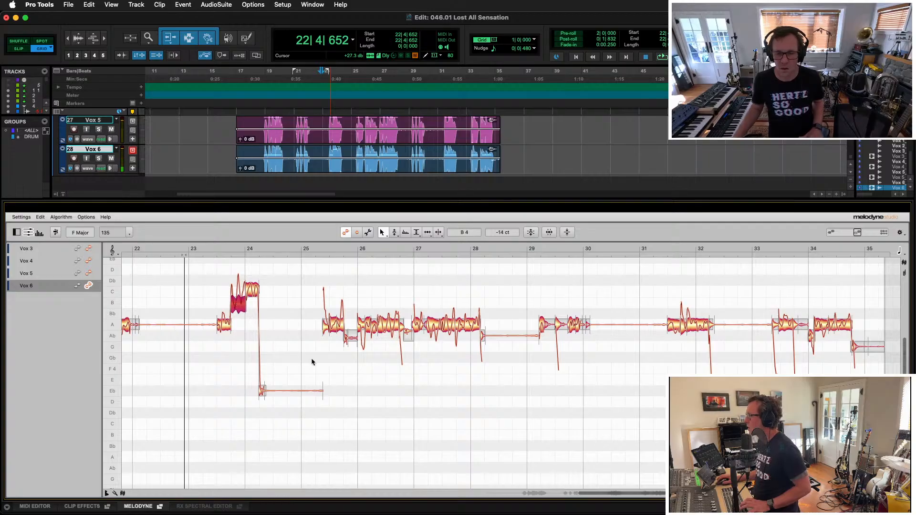
key(space)
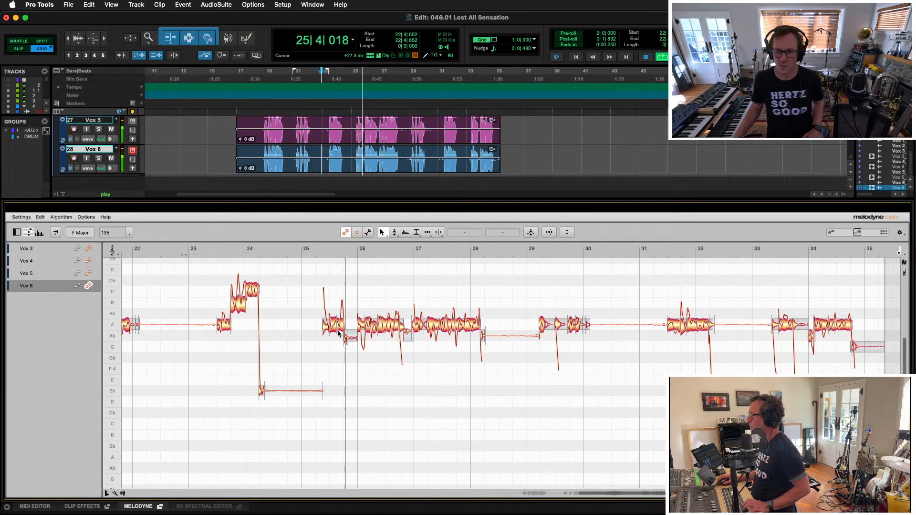
Raise the Vox 6 notes in bar 26 stepwise to B4, C5, D5 and E5, and play the phrase back
key(space)
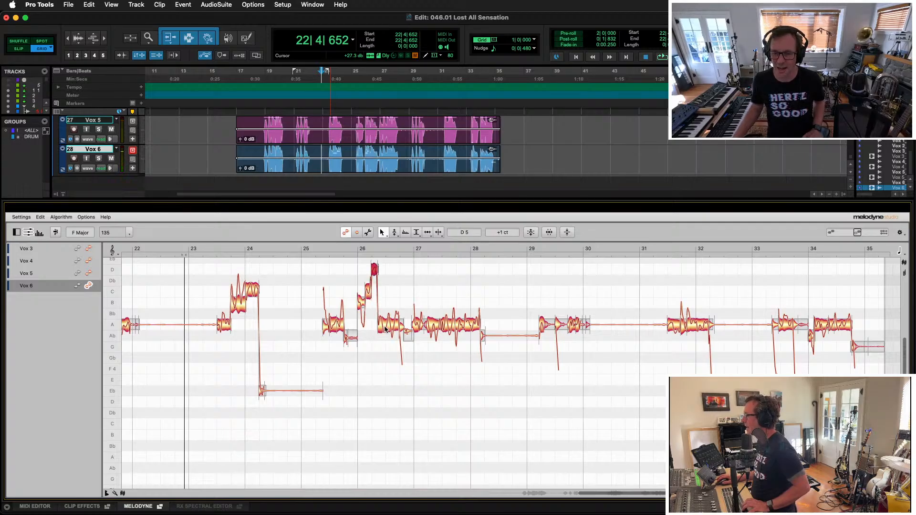
drag(385, 328, 377, 287)
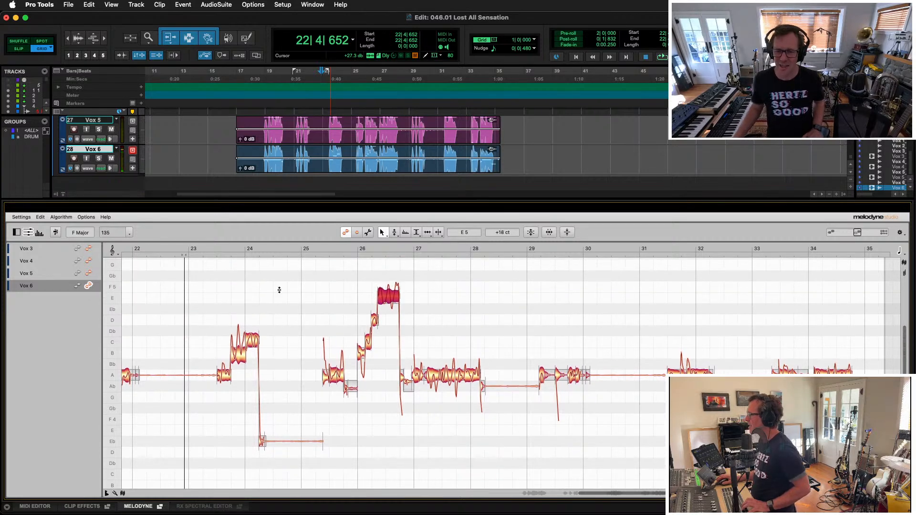
key(space)
mouse_move(246, 496)
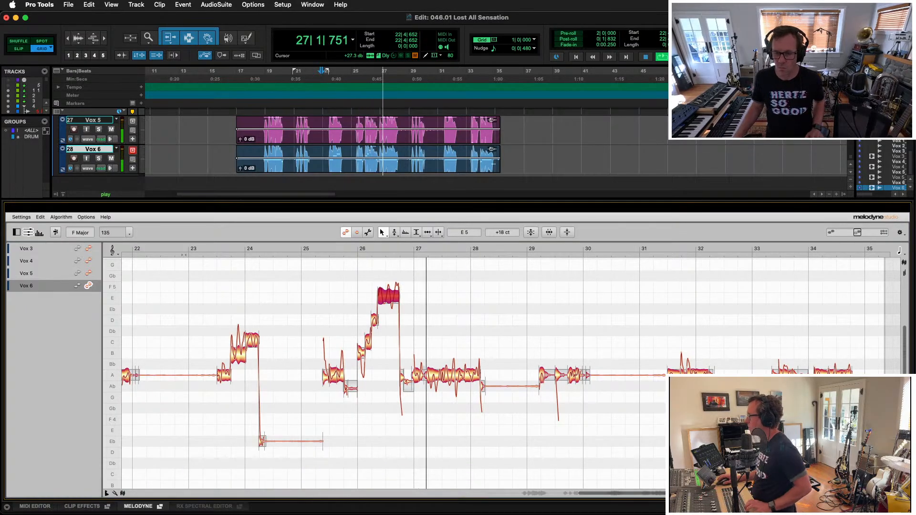
key(space)
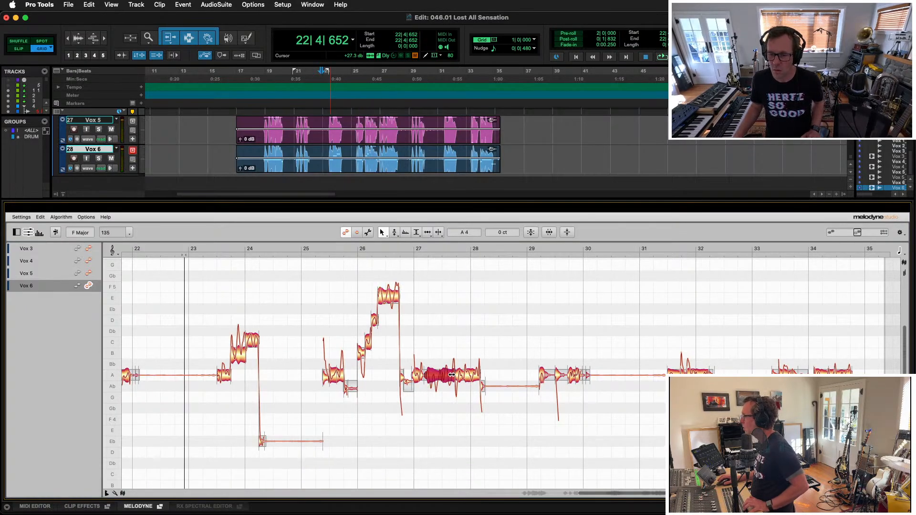
Split the long Vox 6 note in bar 27 with the Note Separation Tool, raise the following notes to C5 and E5, and audition them
right_click(441, 377)
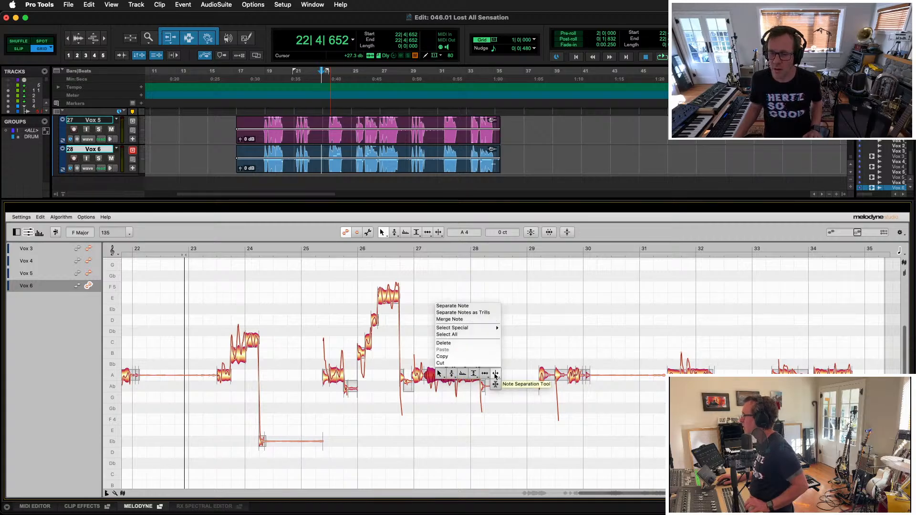
click(495, 374)
right_click(441, 374)
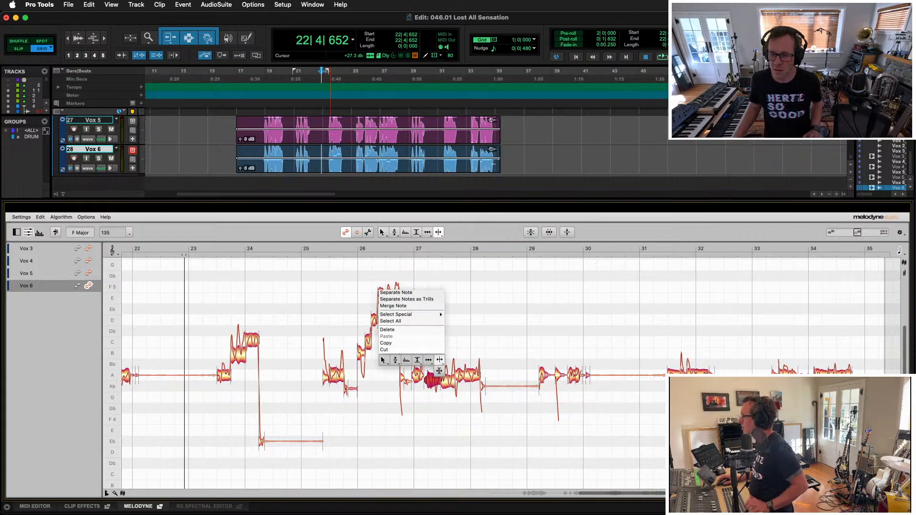
click(386, 367)
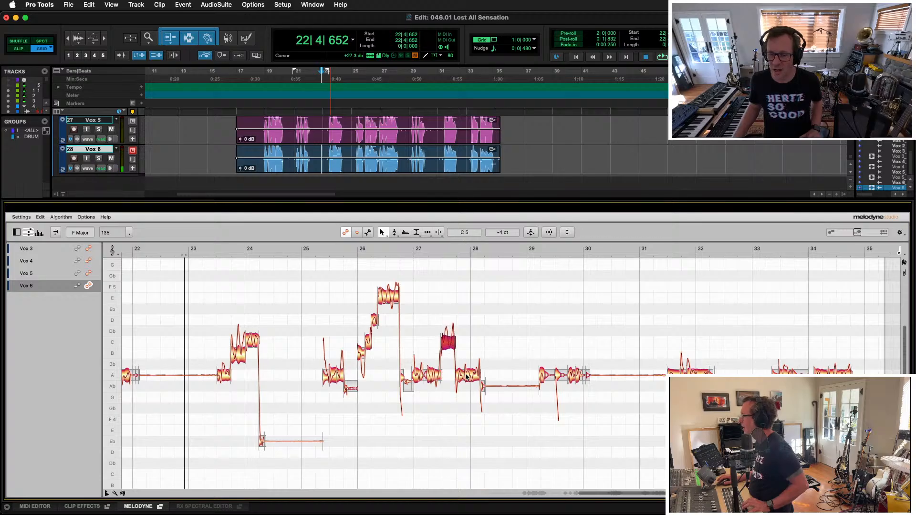
drag(467, 377, 469, 296)
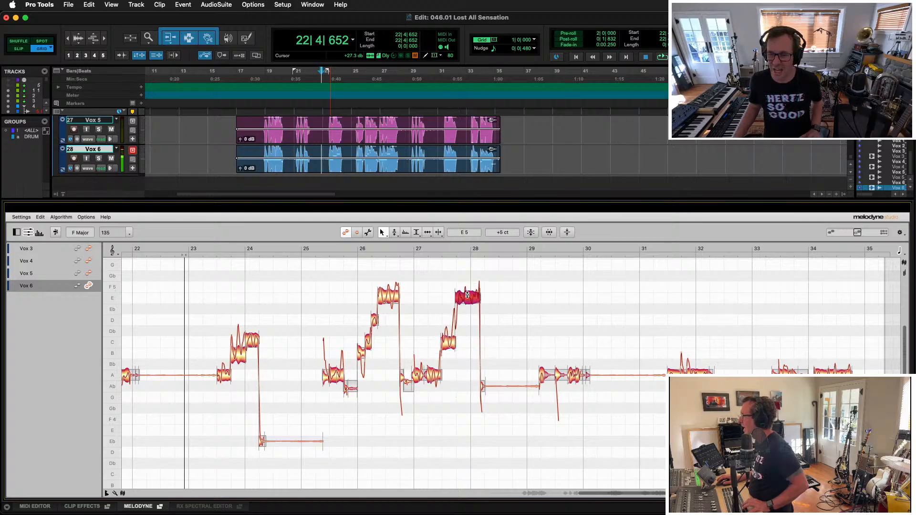
key(space)
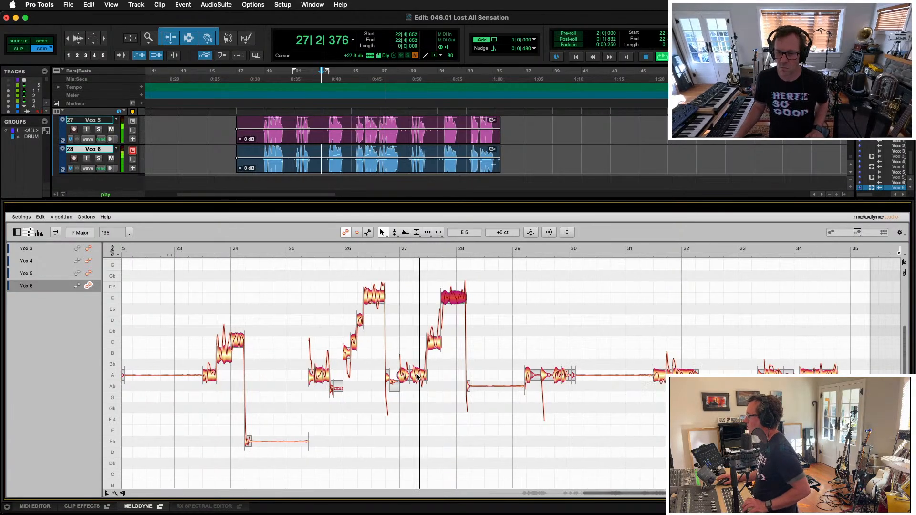
Refine the rising Vox 6 line in bar 27 by raising separated notes to Eb5 and B4 between auditions
key(space)
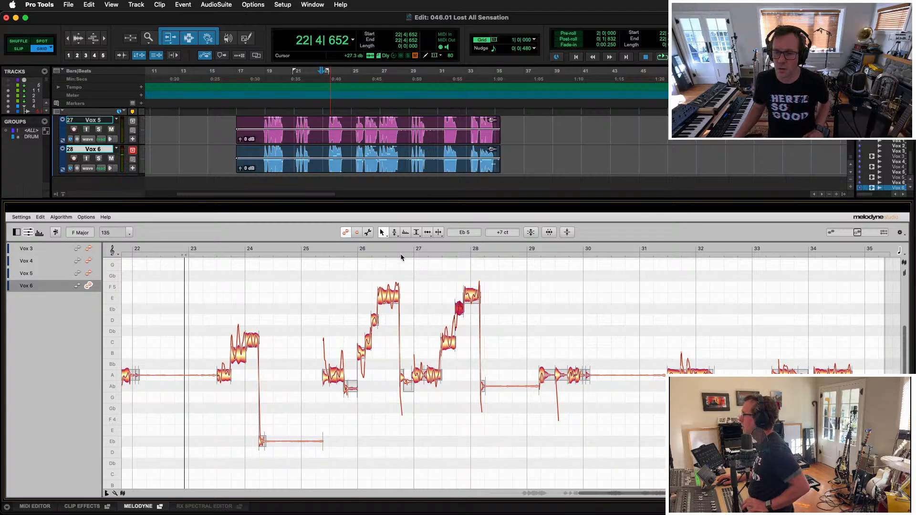
key(space)
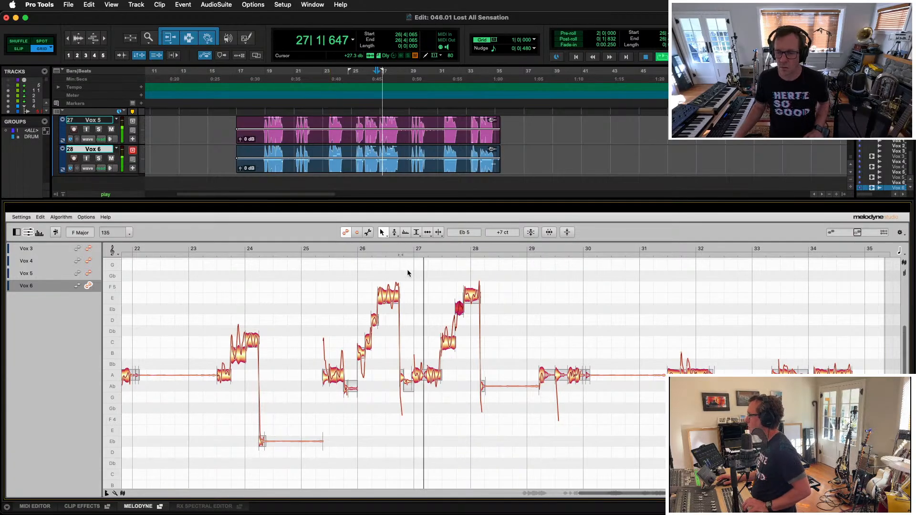
key(space)
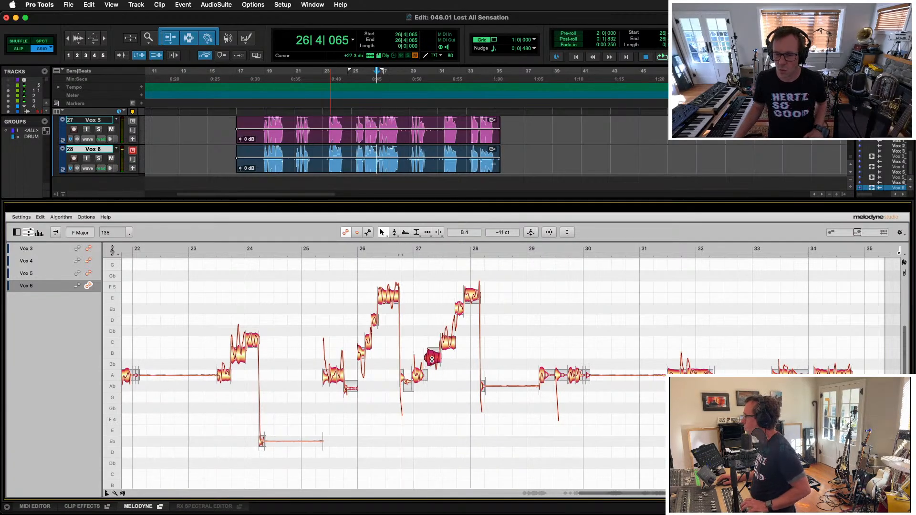
Raise the Vox 6 notes in bar 29 to Gb5 and F5 and those in bar 31 to B4 and E5, auditioning between changes
key(space)
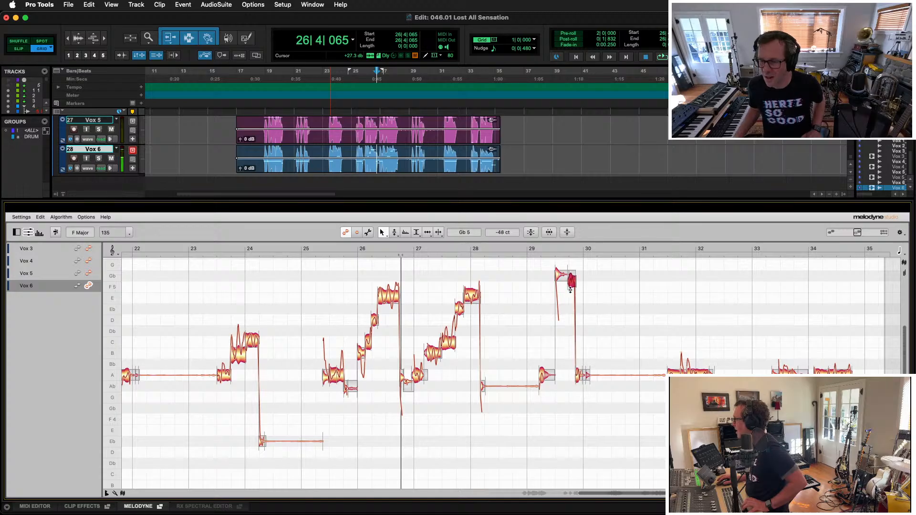
key(space)
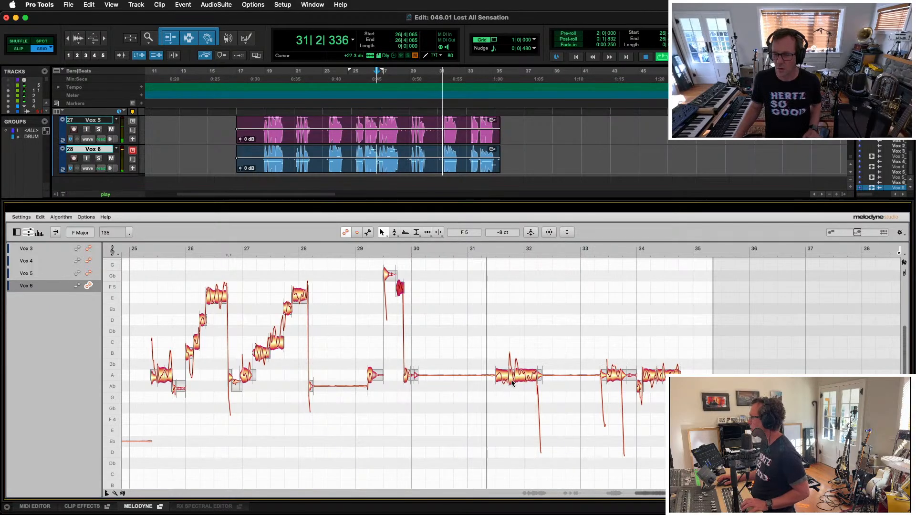
key(space)
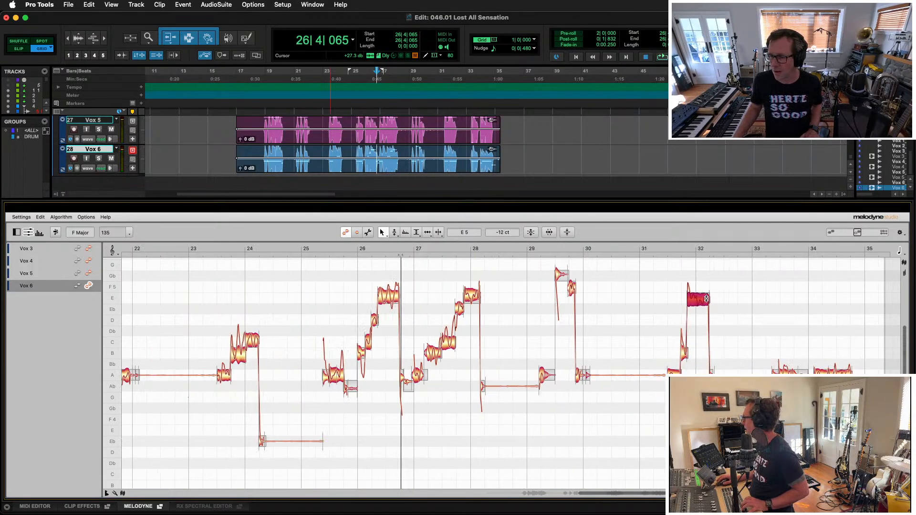
key(space)
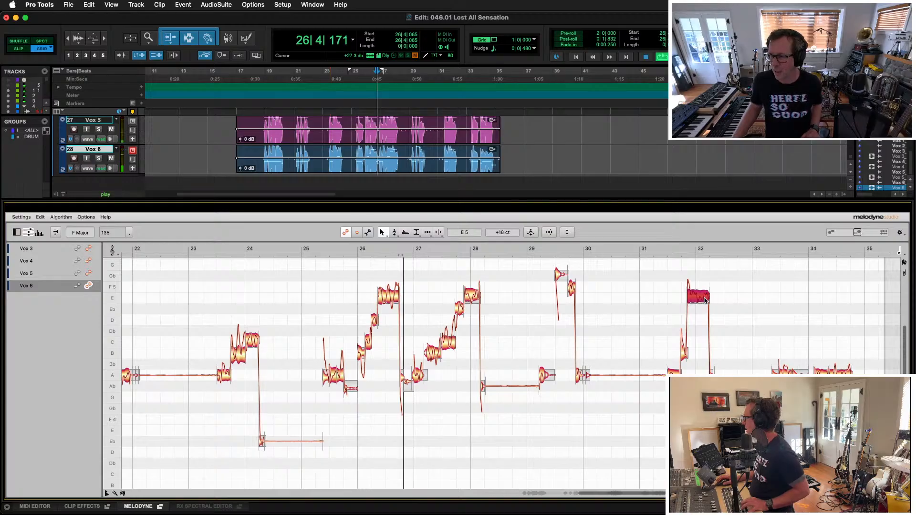
Raise the closing Vox 6 notes in bar 34 stepwise to B4, E5 and A5, and audition the ending
click(805, 369)
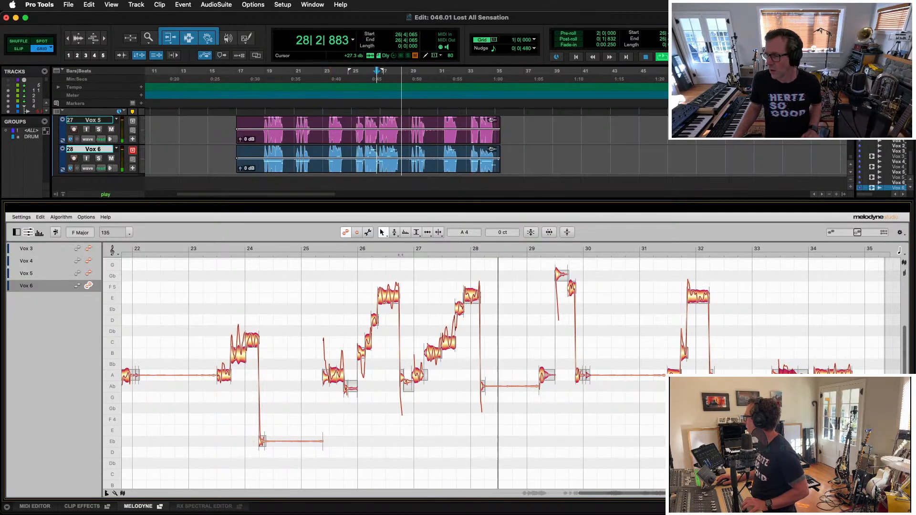
drag(821, 371, 833, 335)
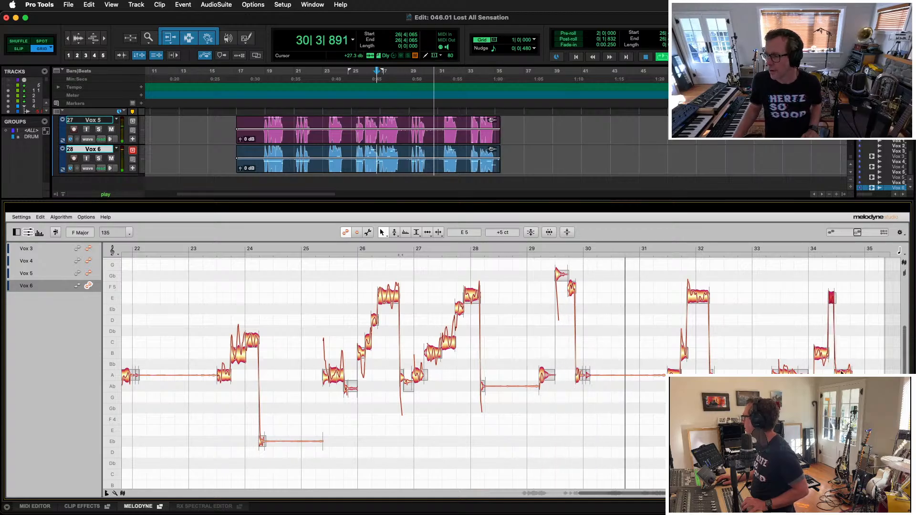
drag(843, 370, 845, 265)
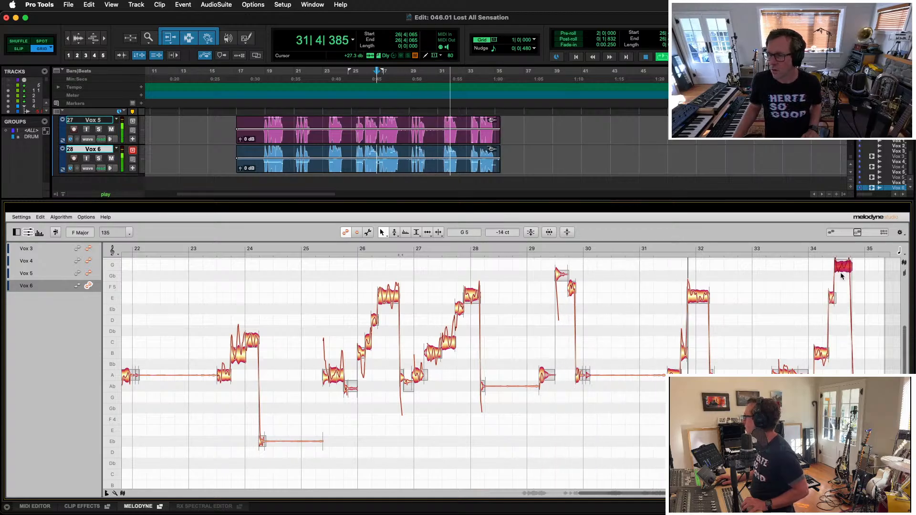
scroll(511, 373, right, 5)
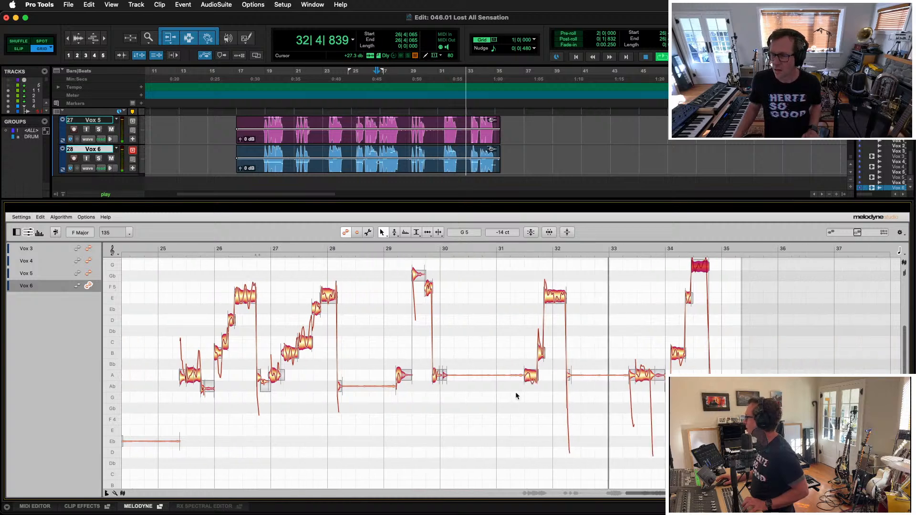
scroll(517, 395, up, 1)
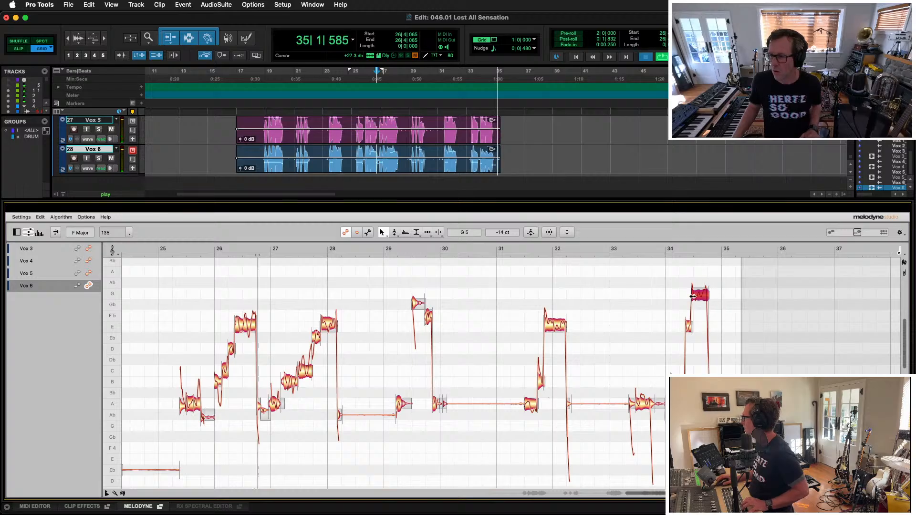
key(space)
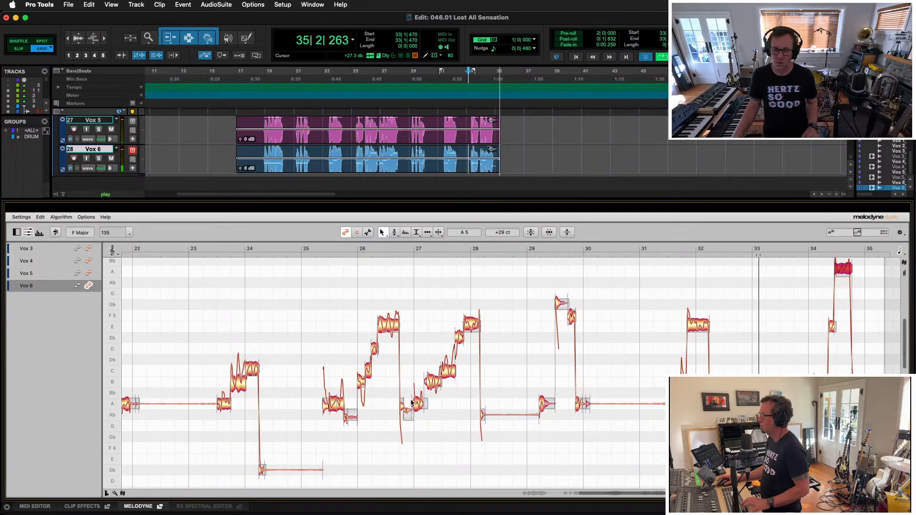
key(space)
Compare the notes of Vox 5 with Vox 6, and play the Vox 6 line from just before bar 19
drag(523, 485, 393, 415)
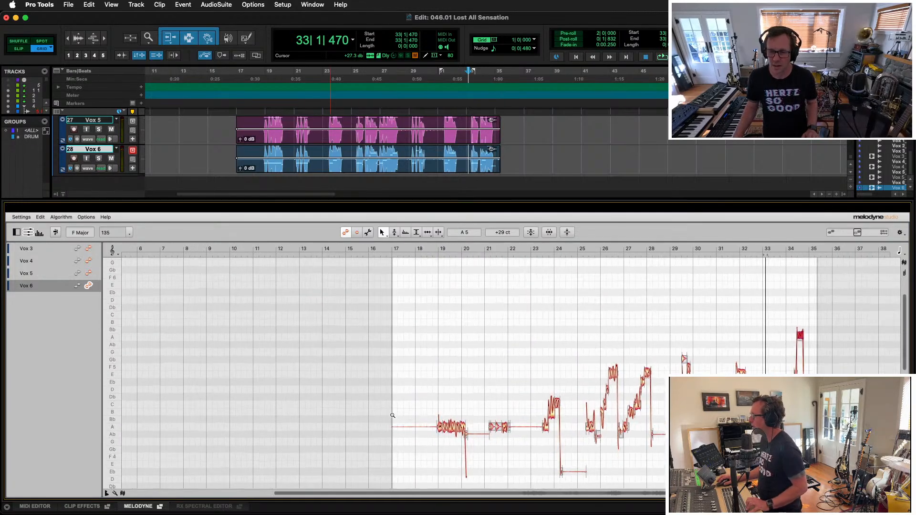
click(91, 270)
key(space)
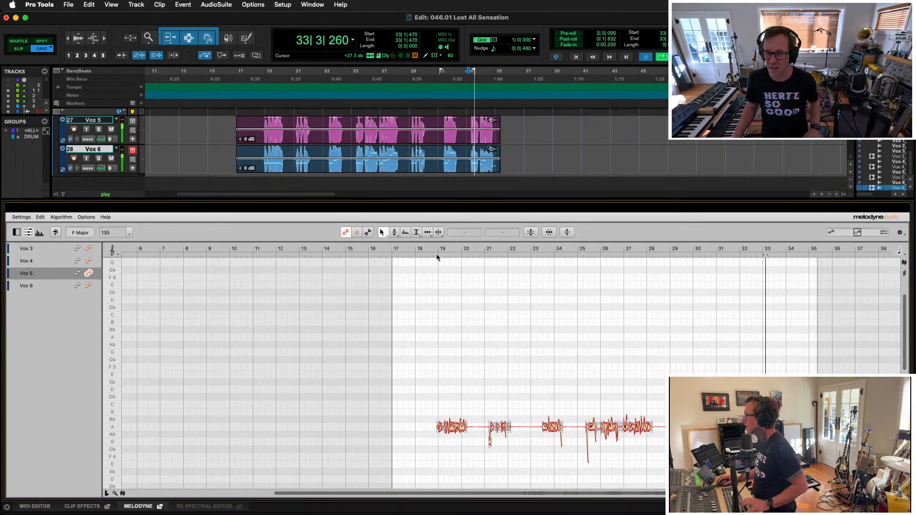
click(88, 285)
click(434, 252)
click(434, 252)
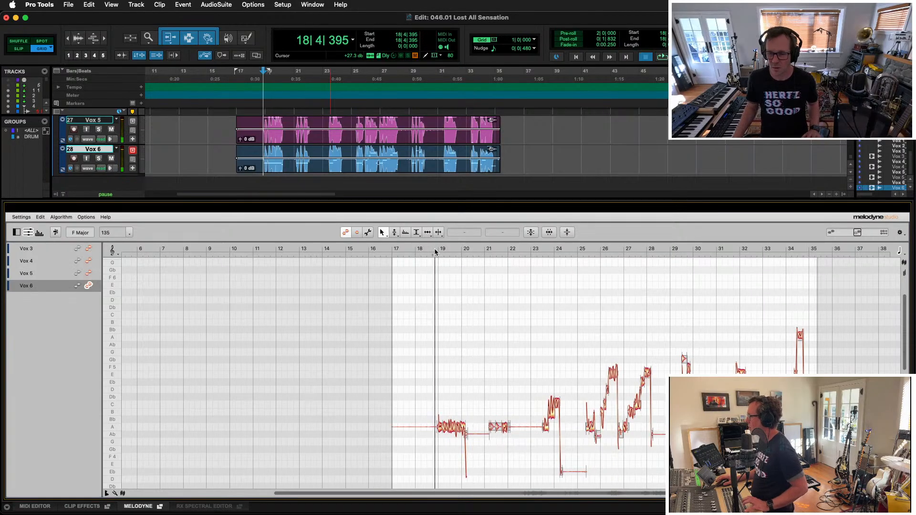
Raise the second and third Vox 6 notes in bar 19 to C5 and E5
drag(455, 421, 548, 432)
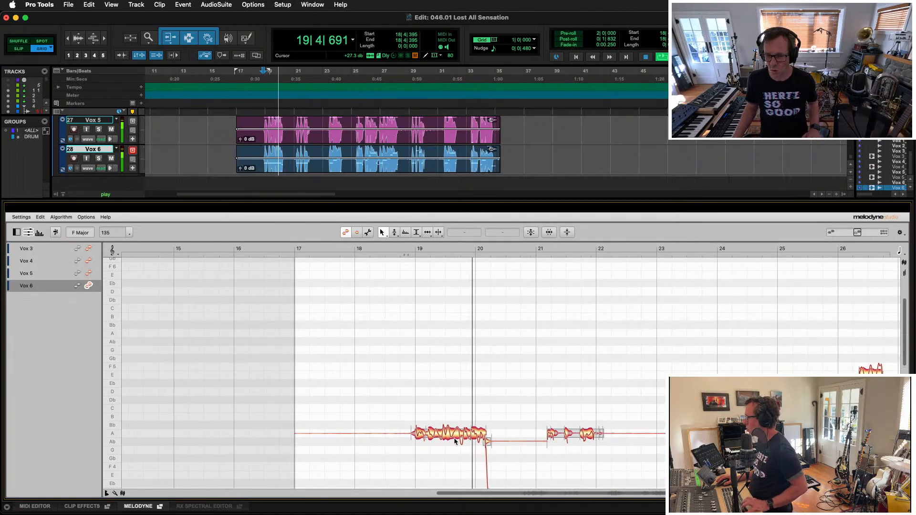
key(space)
click(448, 434)
scroll(449, 434, right, 5)
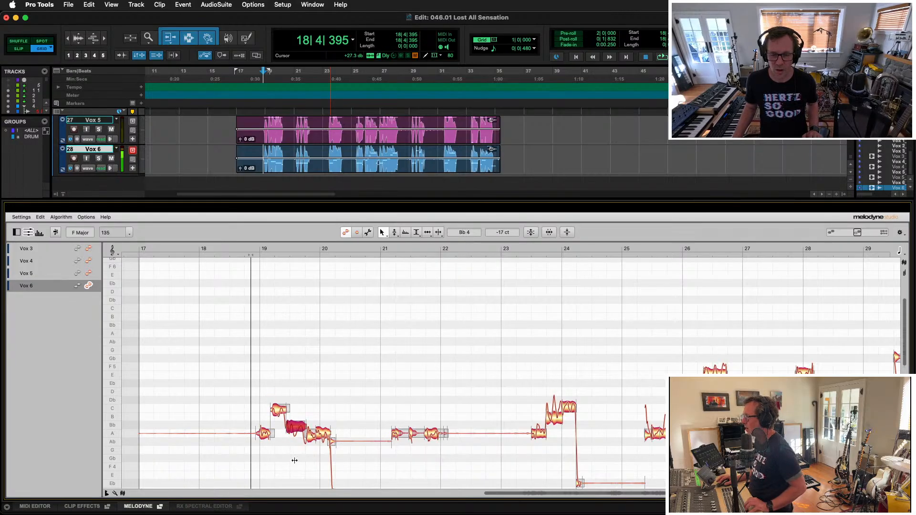
drag(296, 428, 301, 357)
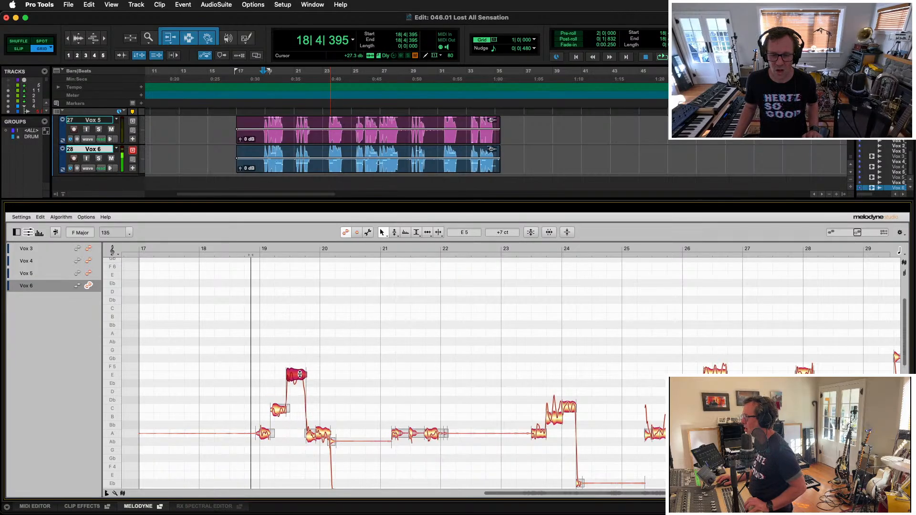
Lower the third Vox 6 note in bar 19 to D5 and raise the phrase's last note to E5 between auditions
key(space)
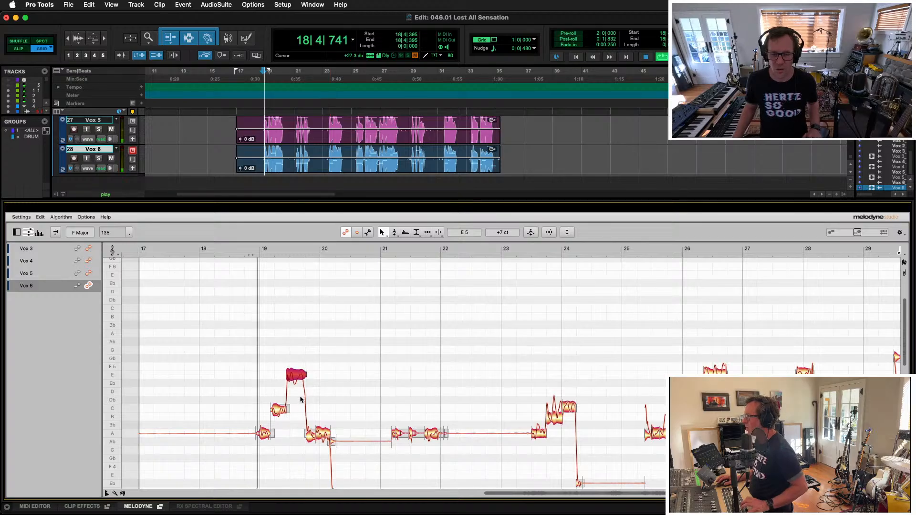
key(space)
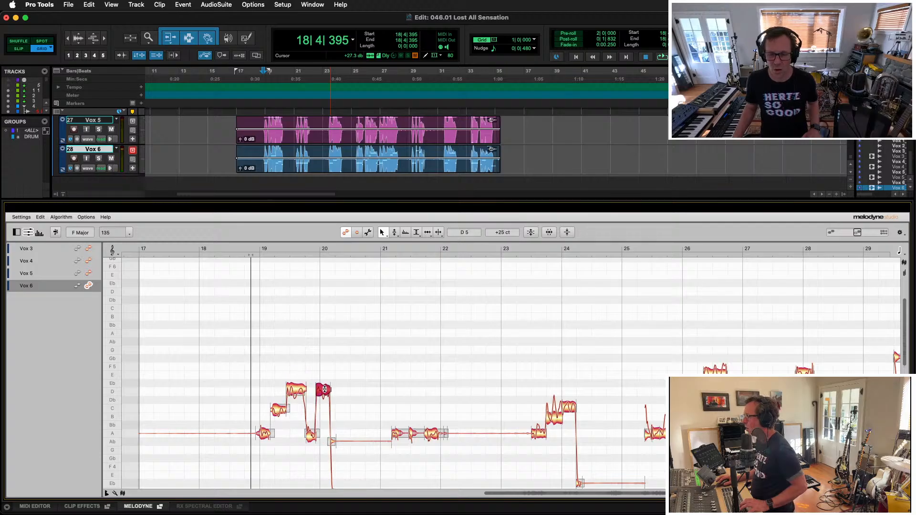
key(space)
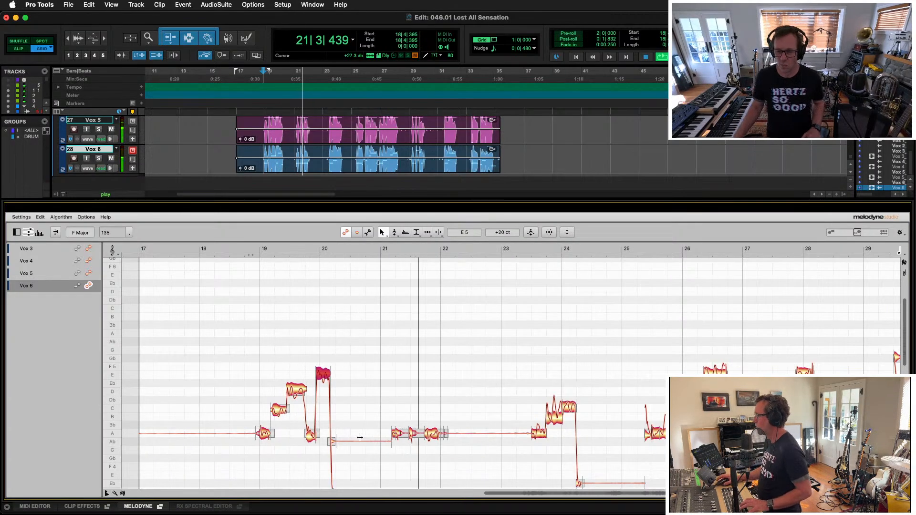
Raise the later Vox 6 notes in bar 21 to G5 and E5, and play the line through the following phrases
key(space)
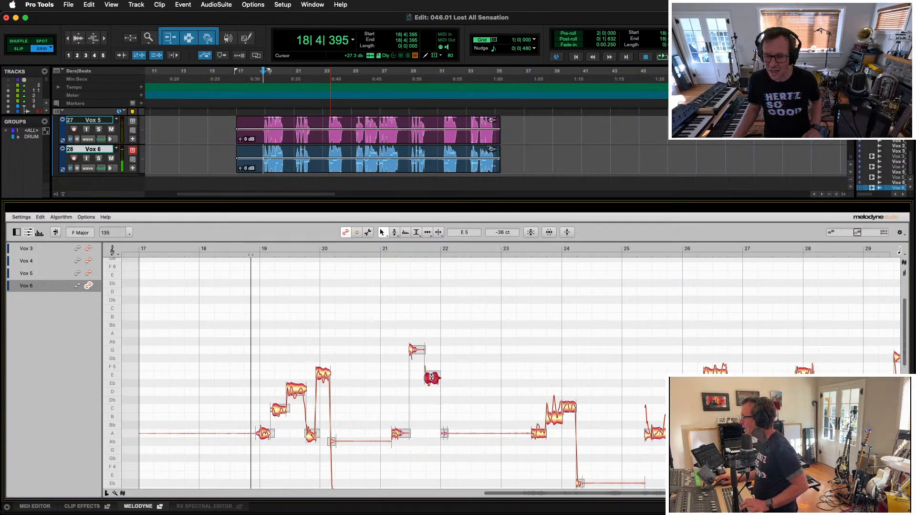
drag(432, 374, 431, 376)
key(space)
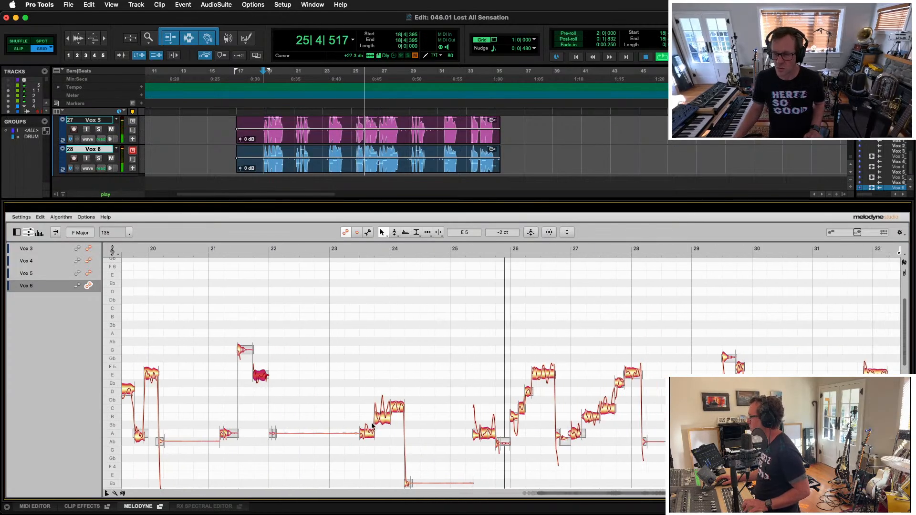
key(space)
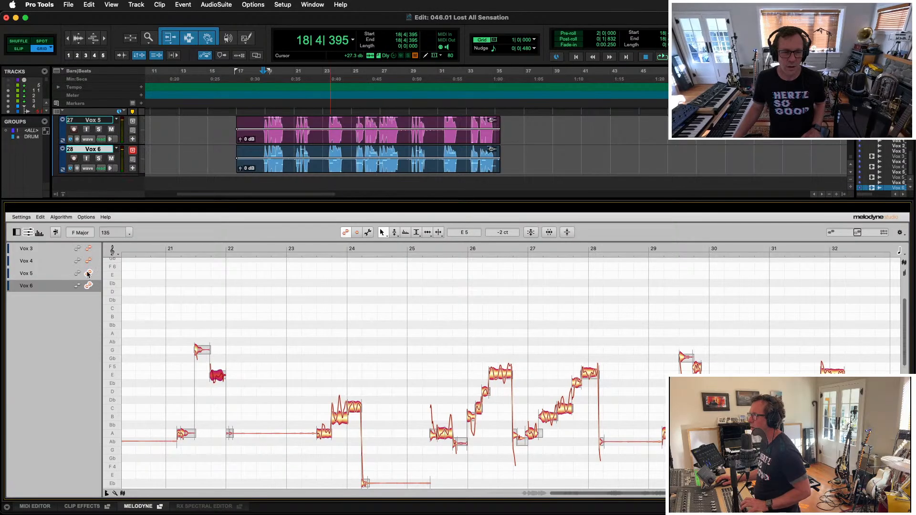
Audition the opening while comparing Vox 5 with Vox 6, and make Vox 5 the track being edited
click(89, 274)
key(space)
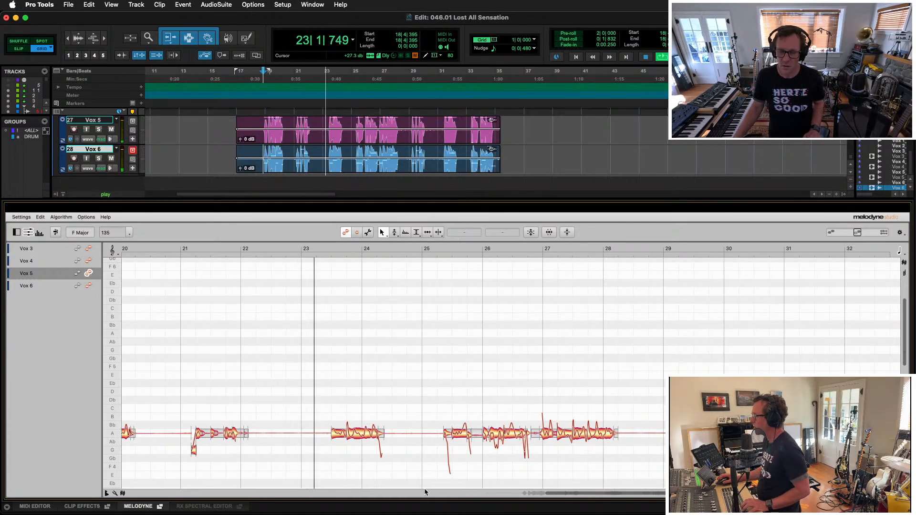
key(space)
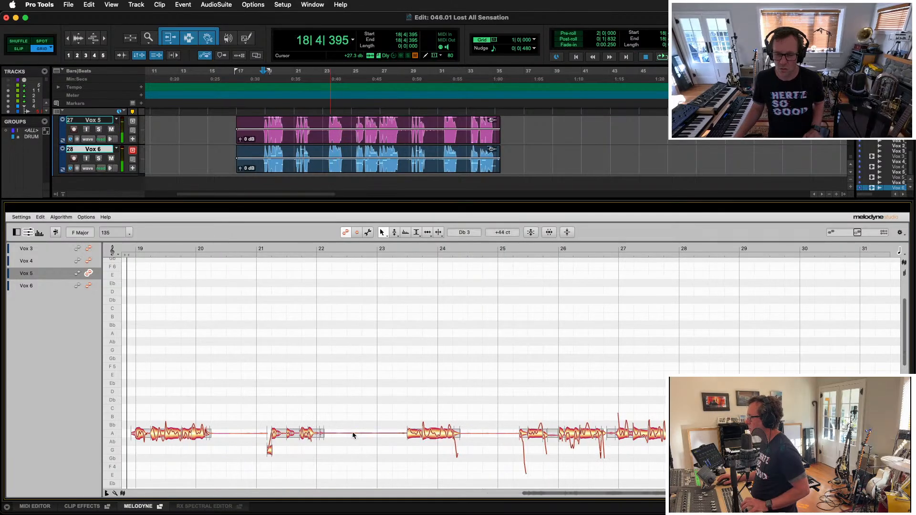
key(space)
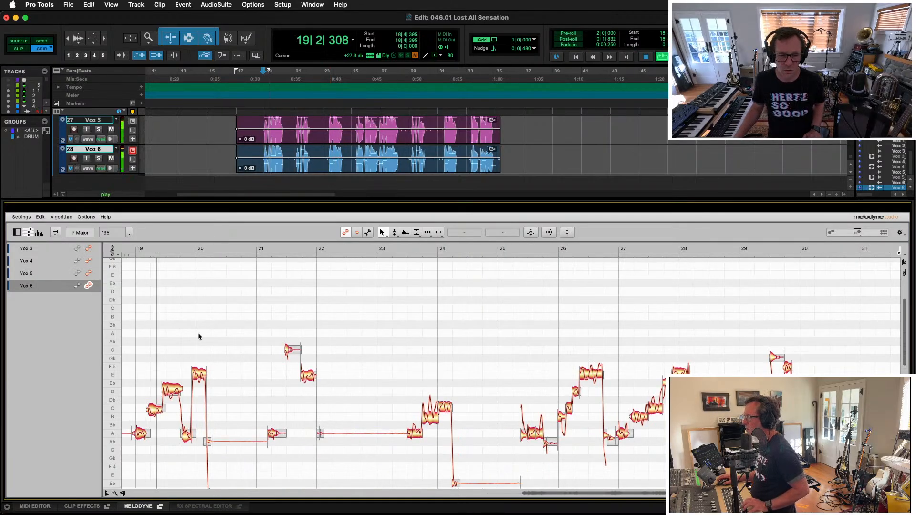
click(88, 273)
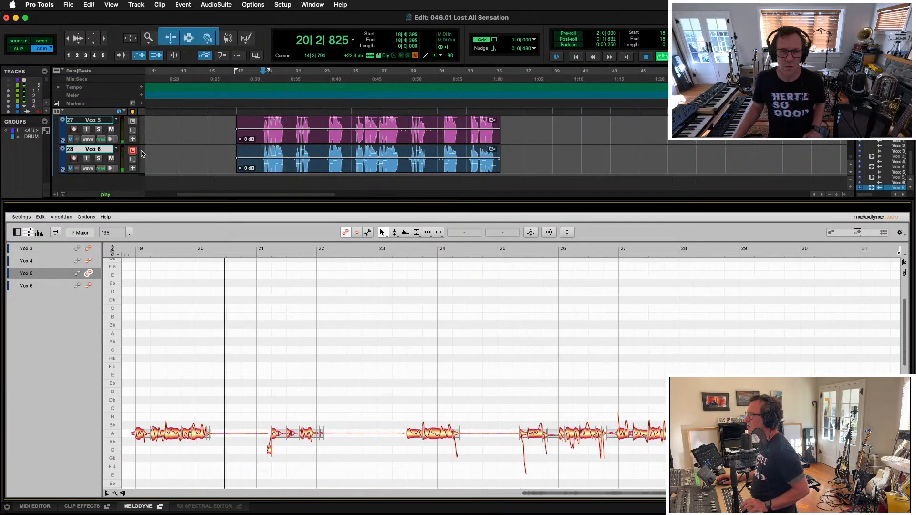
scroll(89, 118, up, 1)
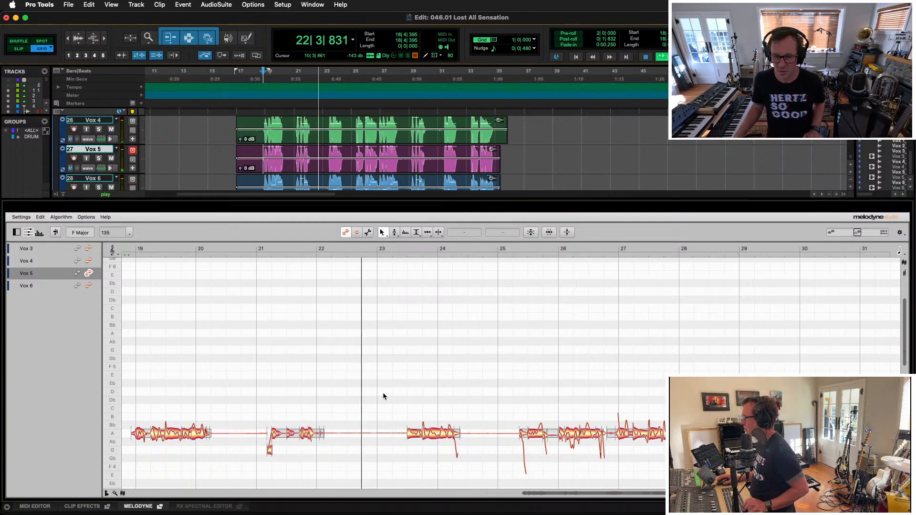
key(space)
Raise the long Vox 5 note across bars 23 and 24 to G5, and audition it from bar 23
click(432, 434)
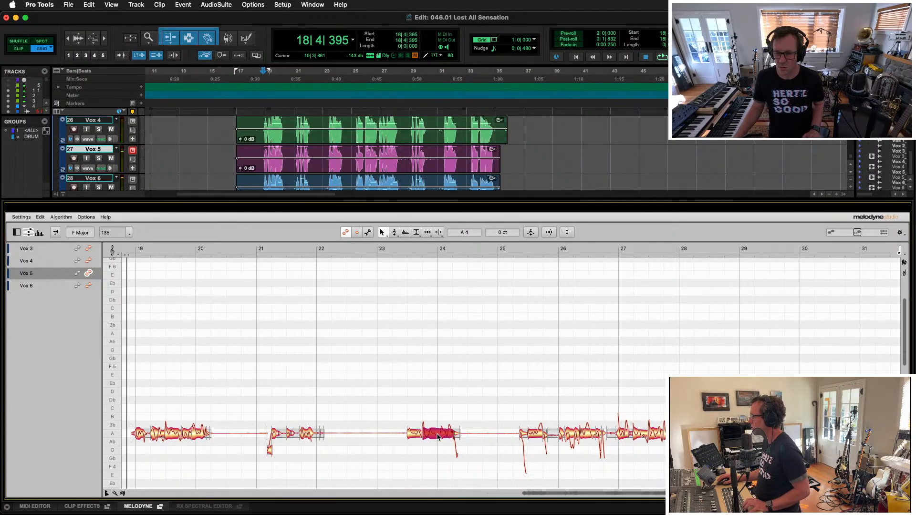
drag(437, 436, 433, 352)
key(space)
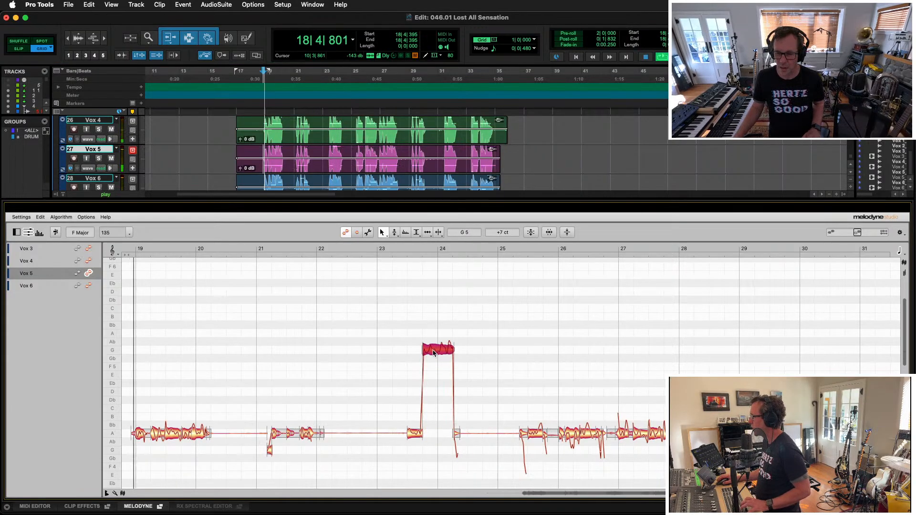
click(400, 248)
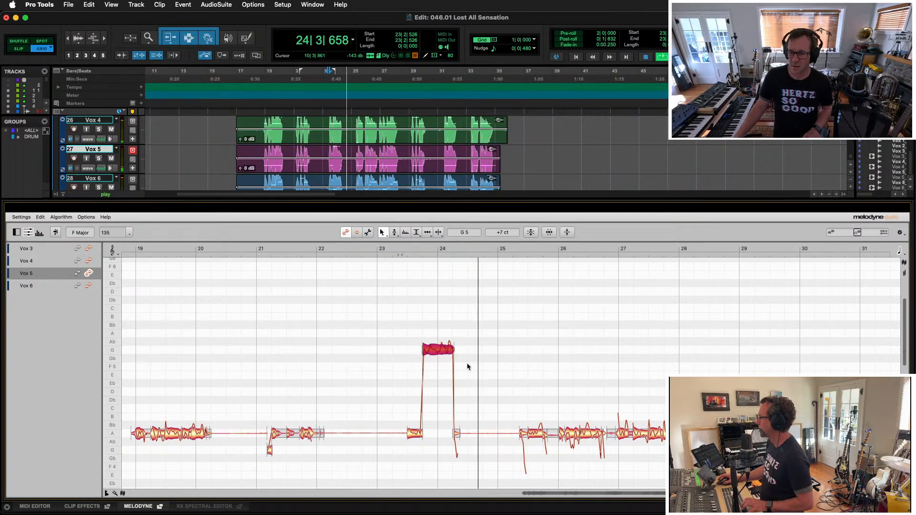
Raise the last two Vox 5 notes in bar 29 to Bb5 and C6, auditioning from early in the bar
scroll(361, 377, right, 5)
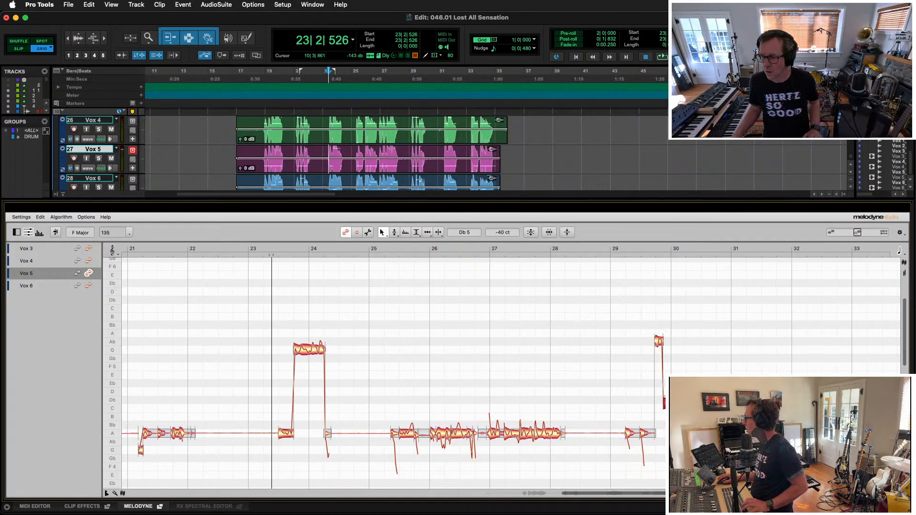
click(626, 248)
key(space)
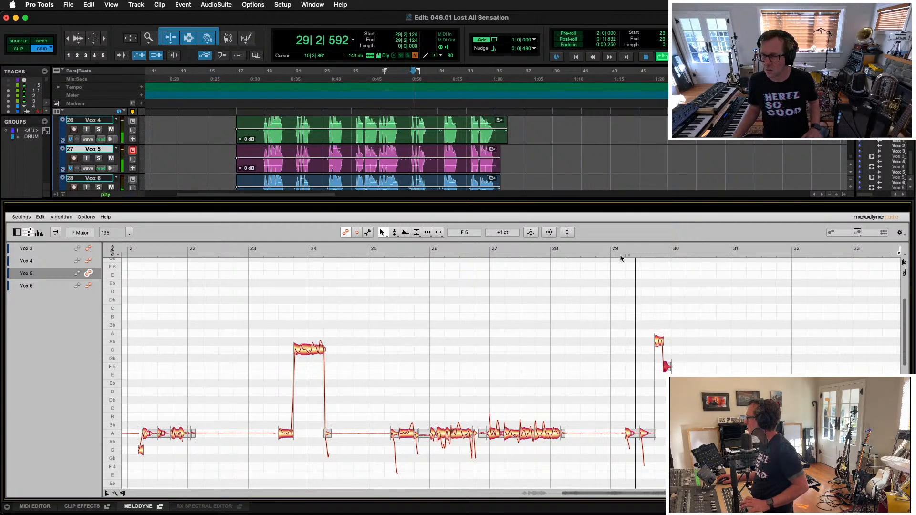
key(space)
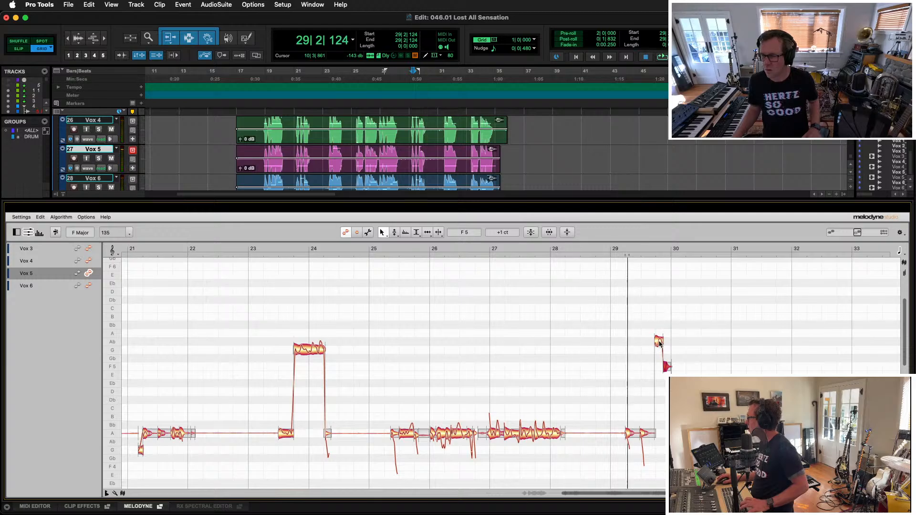
key(space)
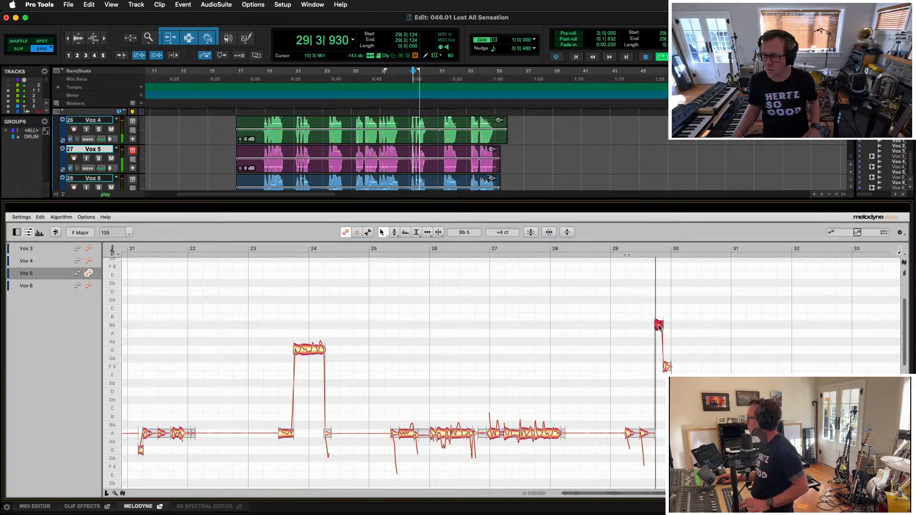
key(space)
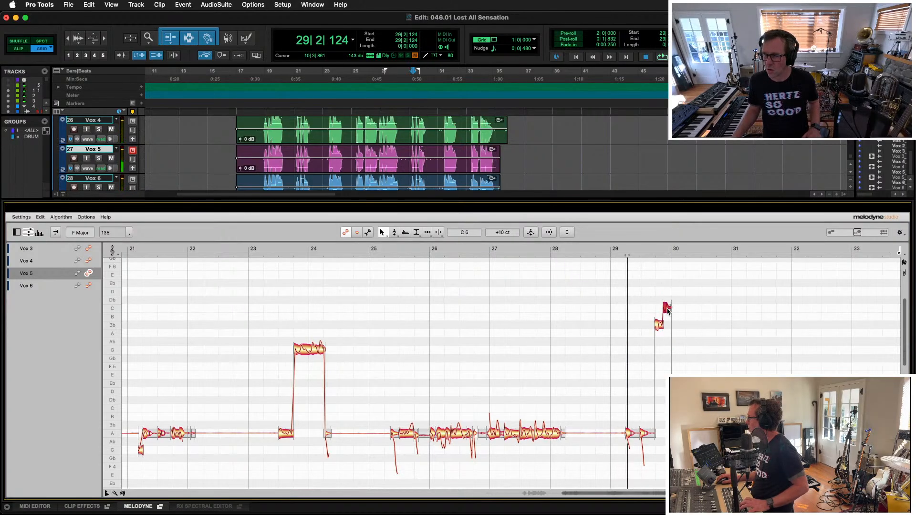
Lower the last Vox 5 note in bar 29 to D5 while auditioning the phrase from early in the bar
key(space)
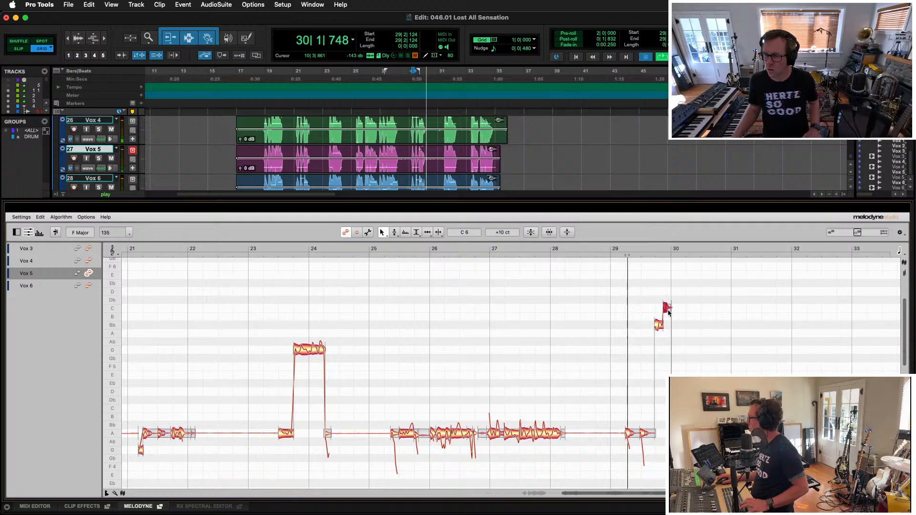
drag(669, 312, 669, 394)
key(space)
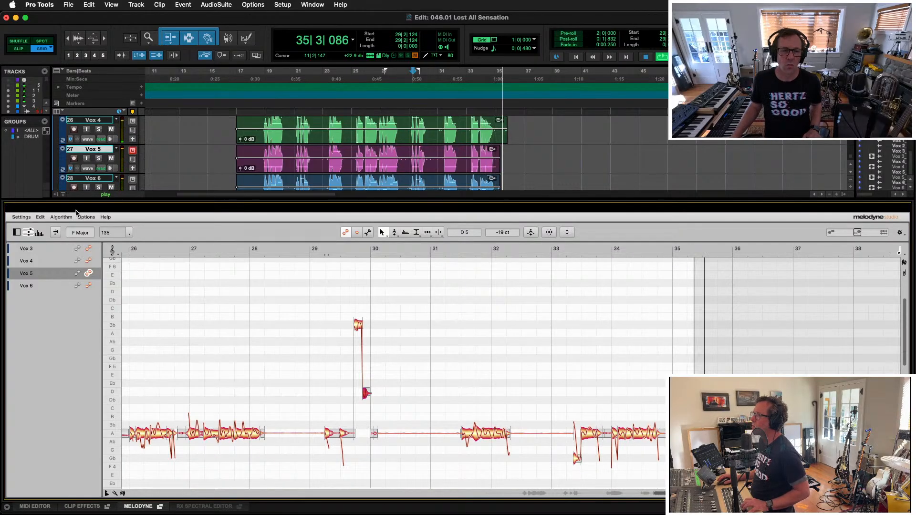
key(space)
Make Vox 4 the track being edited, and audition its melody from bar 23 and from just before bar 19
click(89, 261)
scroll(256, 391, down, 5)
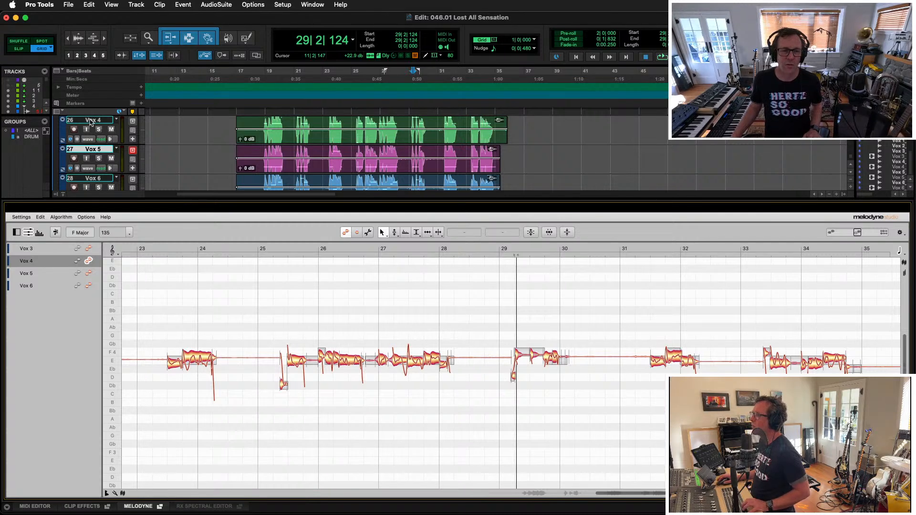
key(space)
click(146, 248)
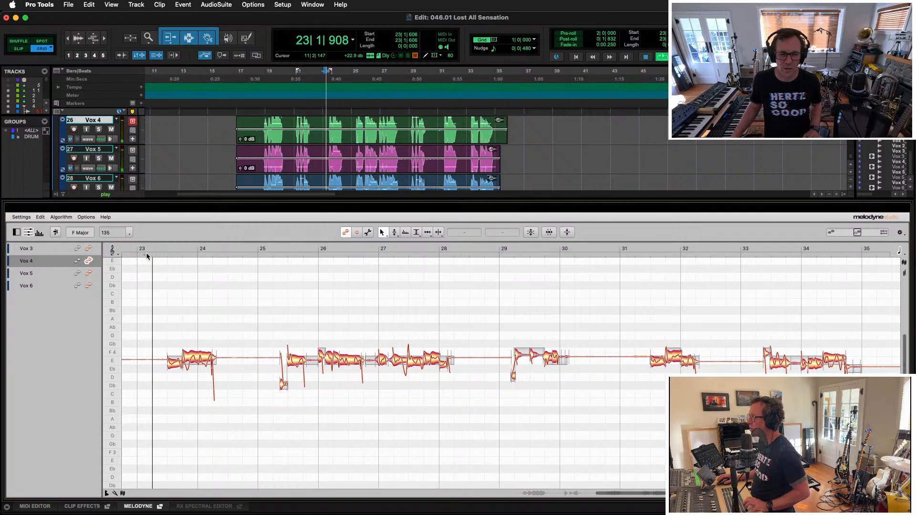
drag(177, 317, 181, 346)
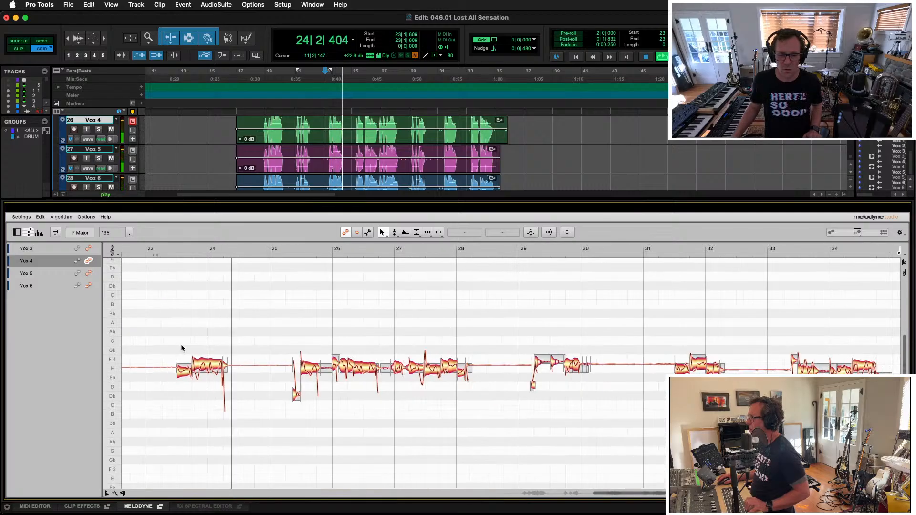
scroll(184, 330, left, 10)
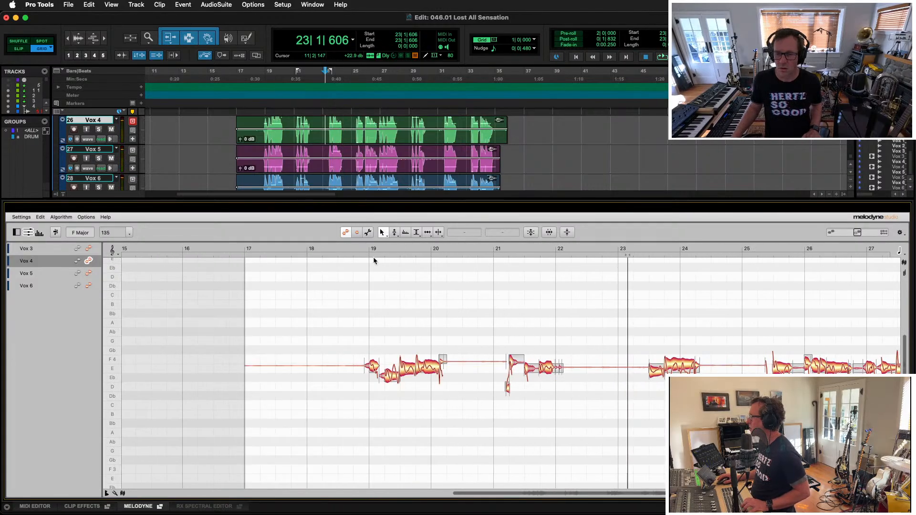
key(space)
key(space)
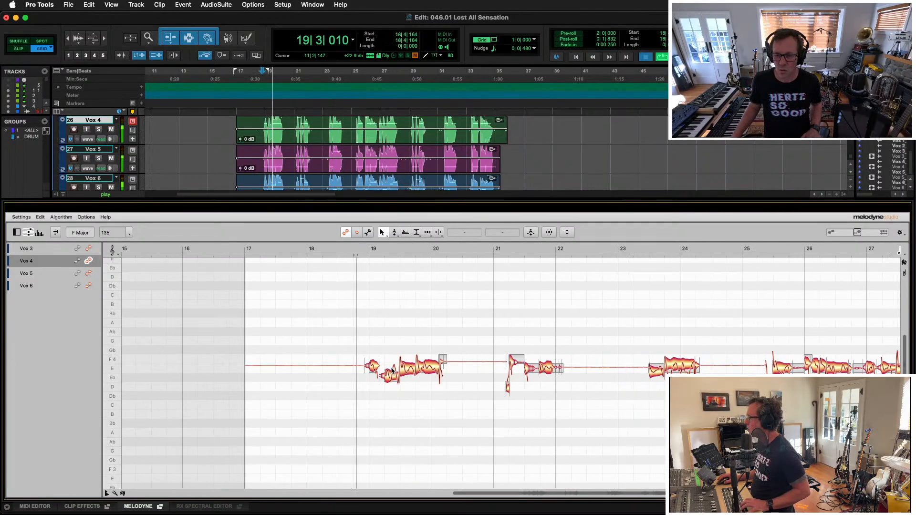
Raise the second Vox 4 note of the bar 19 phrase to G4, and audition it from late in bar 18
drag(495, 377, 390, 380)
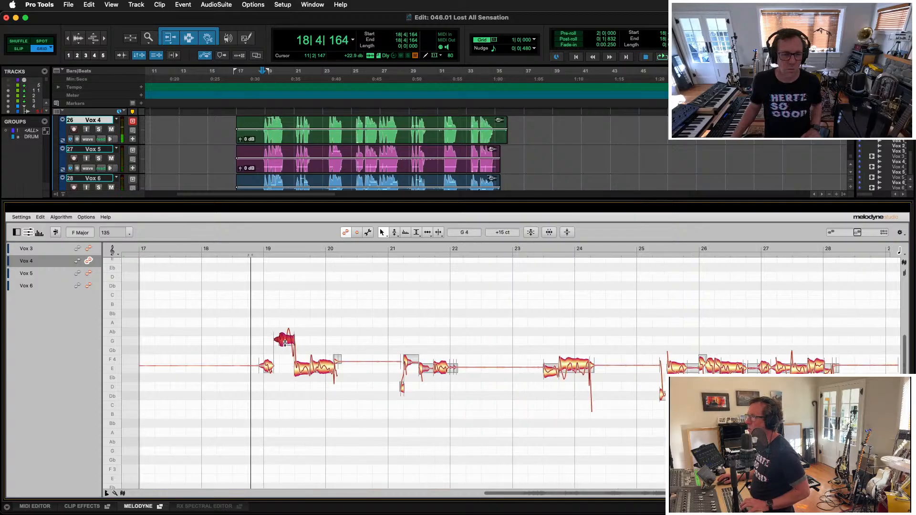
scroll(138, 147, down, 3)
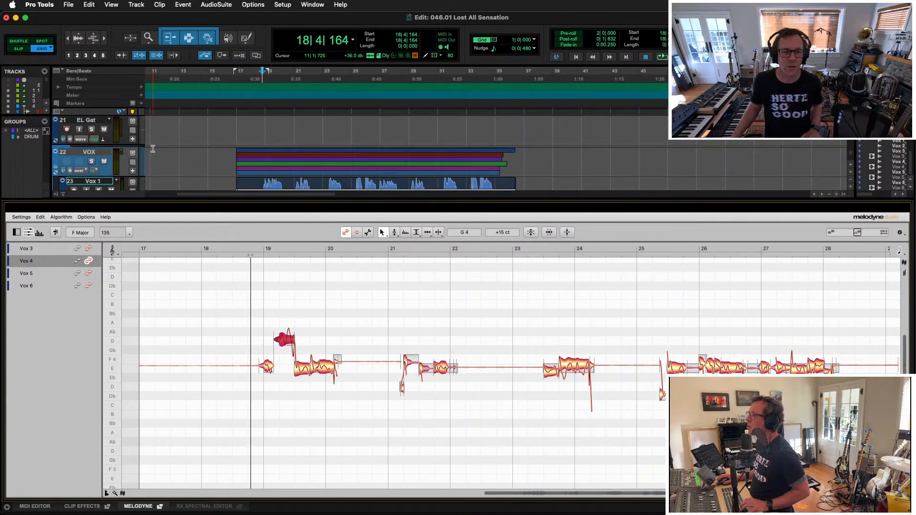
key(space)
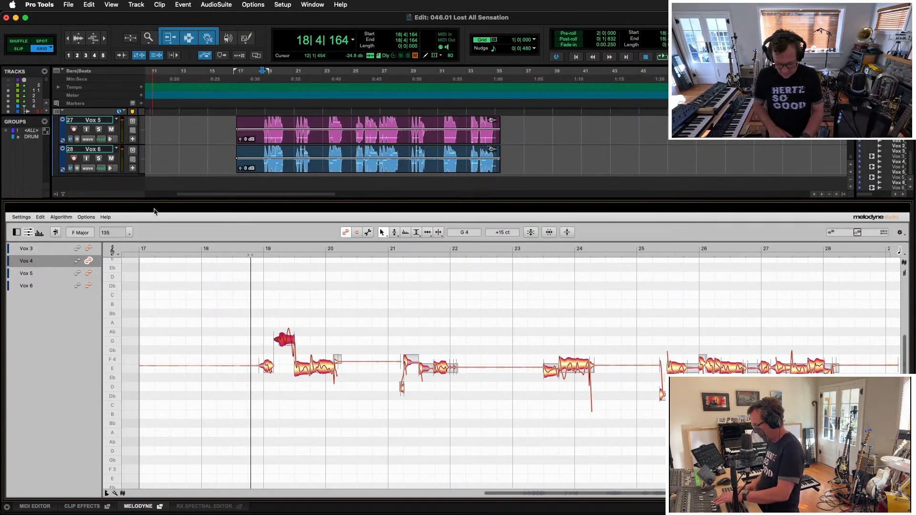
key(space)
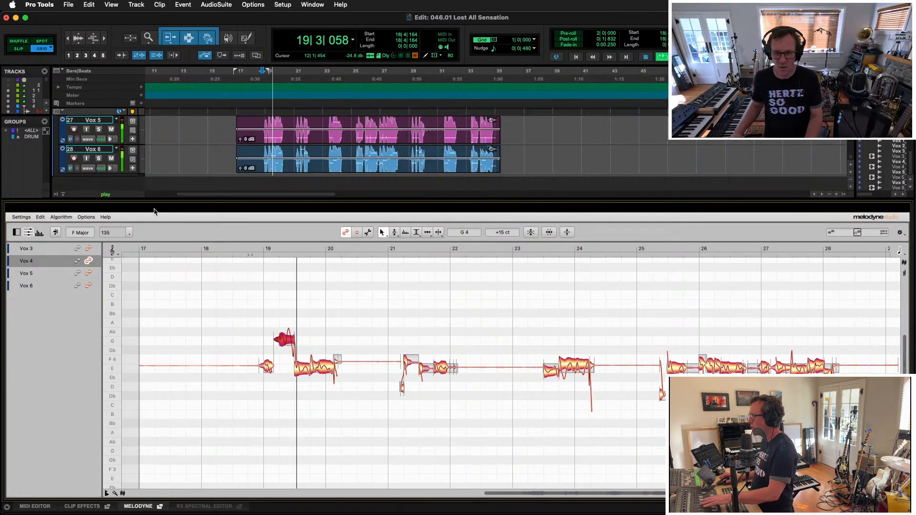
key(space)
key(space)
key(space)
Raise the next two Vox 4 notes in bar 19 to B4 and C5, and play the phrase
click(306, 369)
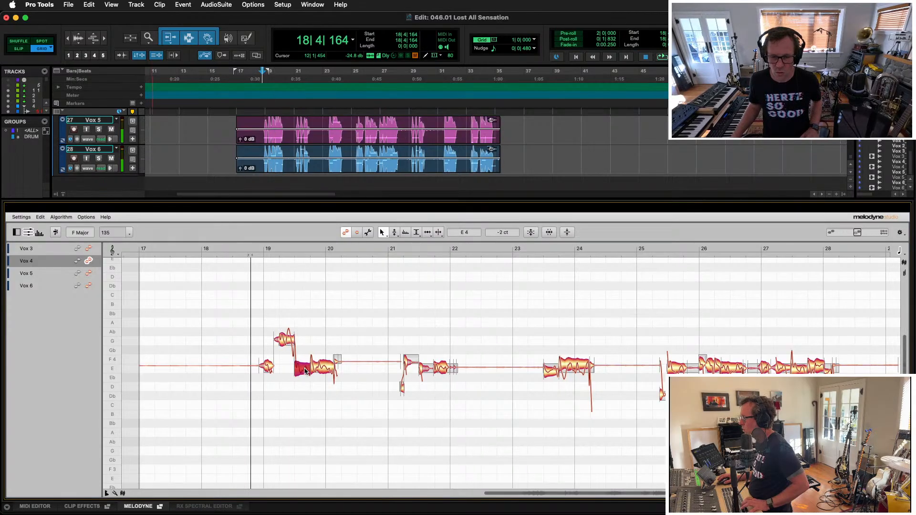
drag(306, 371, 306, 287)
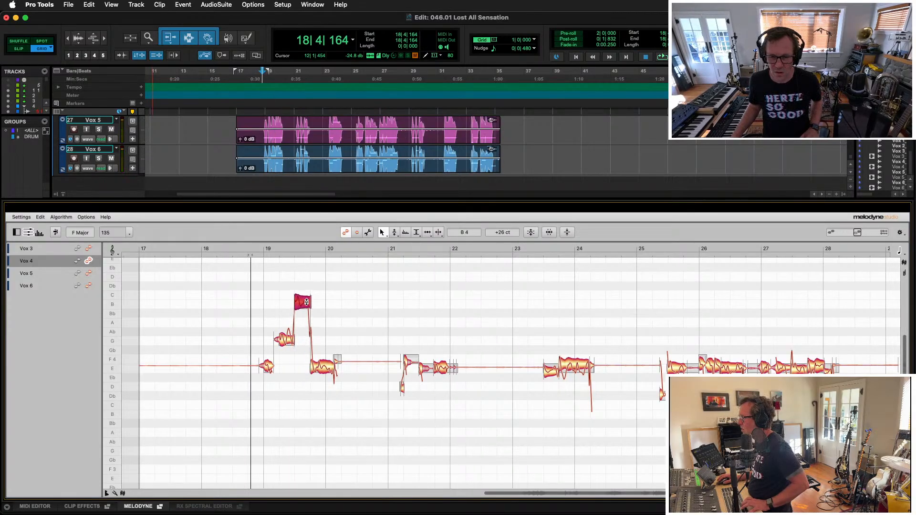
drag(320, 370, 318, 282)
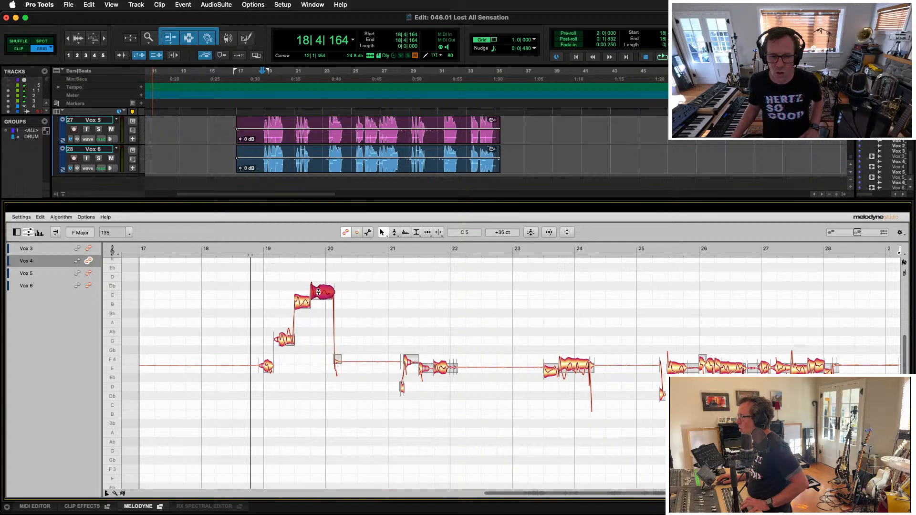
key(space)
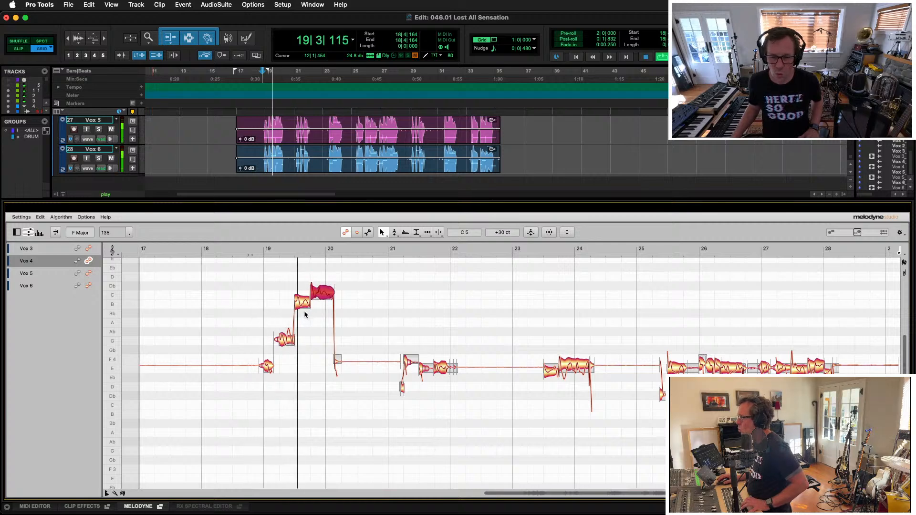
Fine-tune the raised B4 and G4 notes in bar 19 slightly downward during playback, setting the G4 note to -11 cents
click(302, 306)
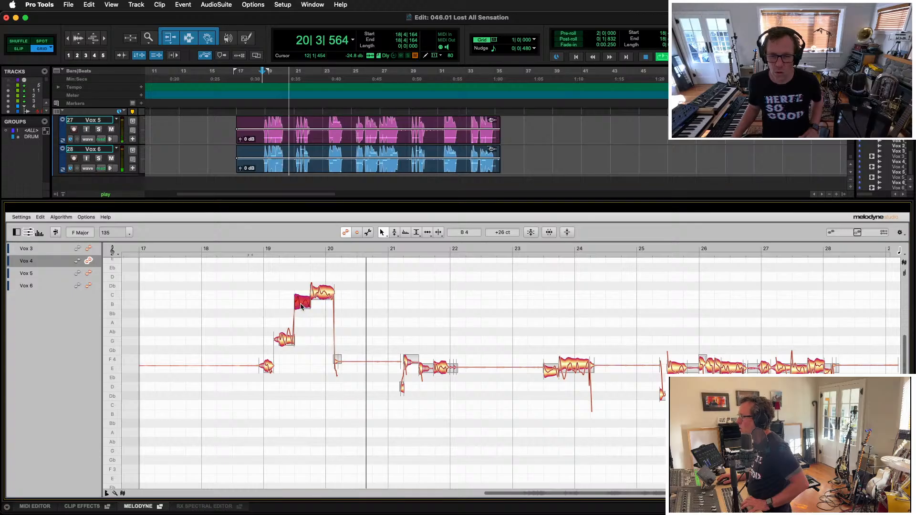
click(286, 342)
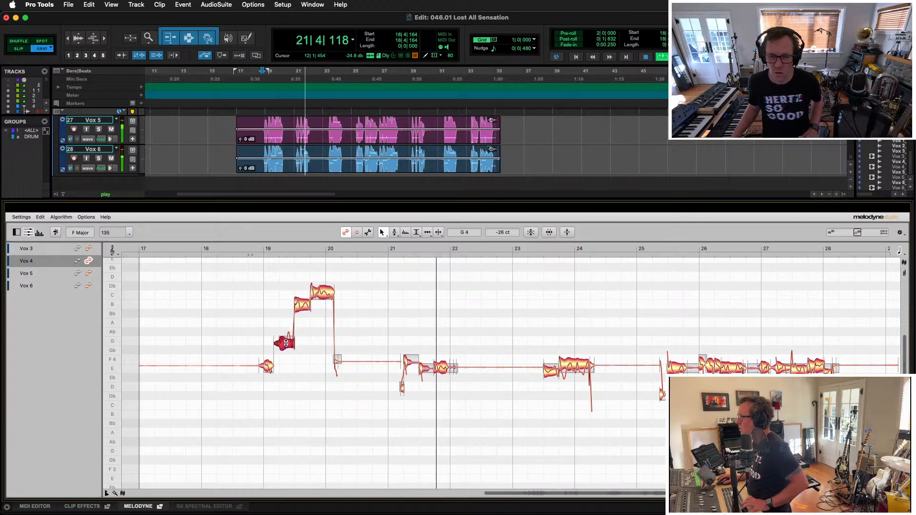
drag(286, 343, 286, 341)
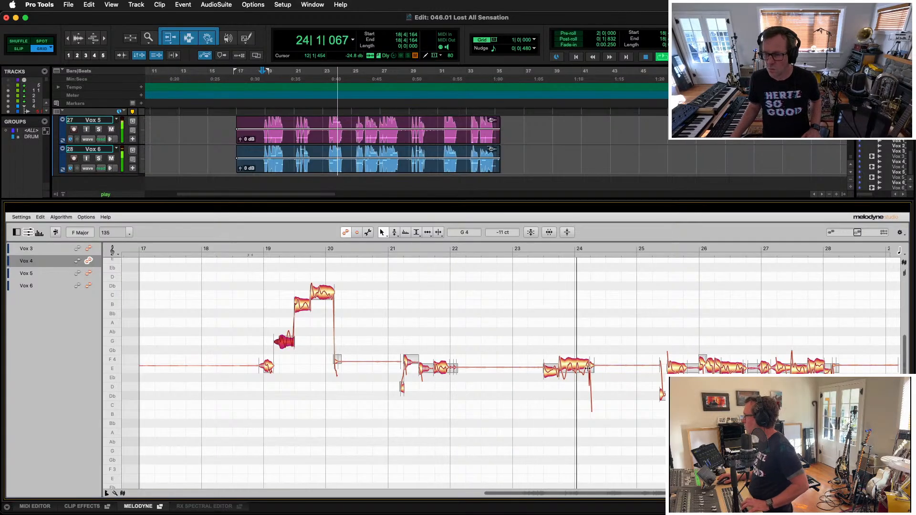
key(space)
Raise the long Vox 4 note across bars 23 and 24 to Bb4, and lower the last note in bar 21 to C4
drag(562, 367, 562, 325)
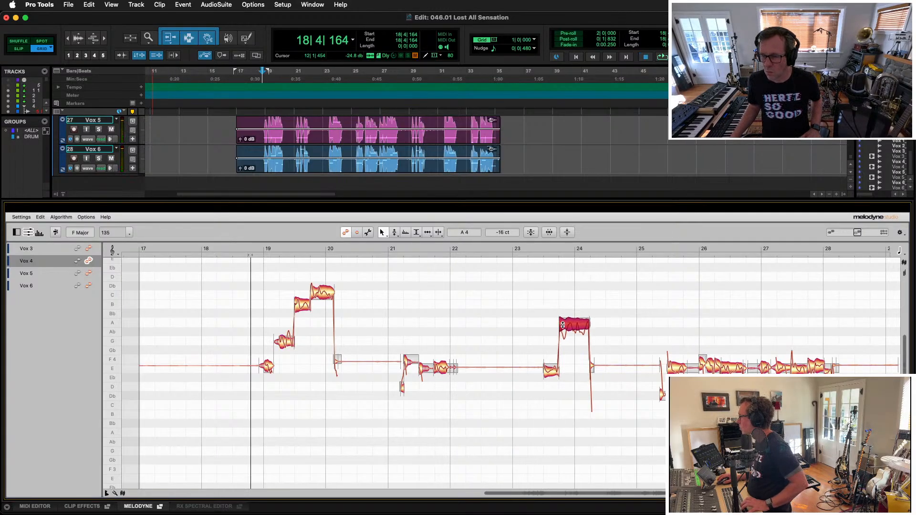
key(space)
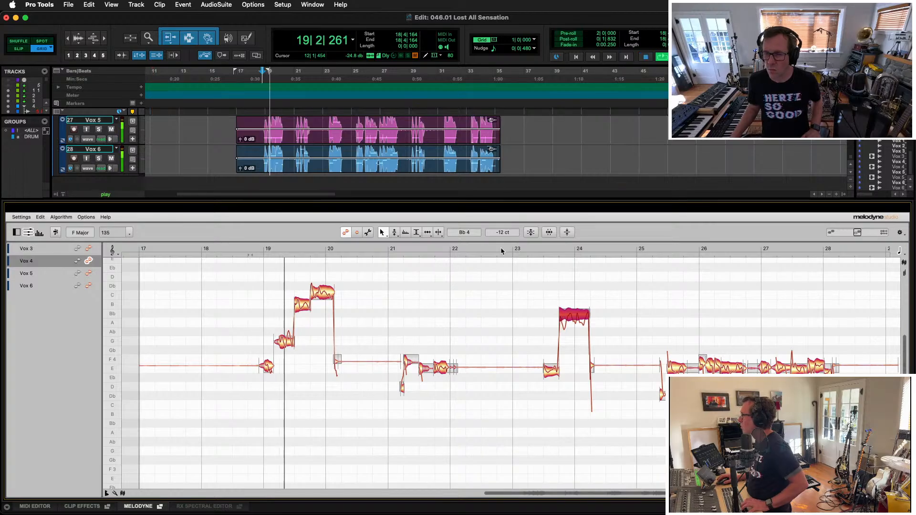
click(442, 370)
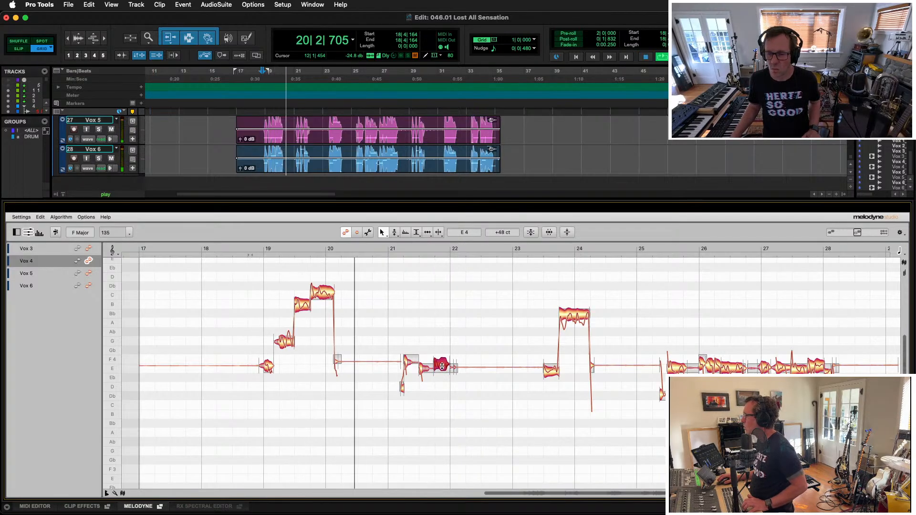
drag(442, 369, 441, 410)
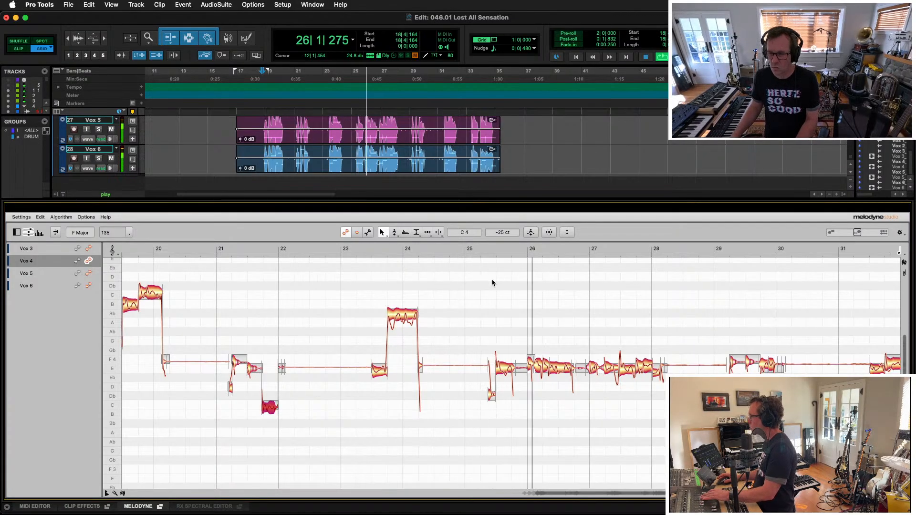
key(space)
Raise two Vox 4 notes around bar 26 to D5 and G4 and the last note in bar 27 to B4, auditioning from bar 24
drag(561, 356, 561, 342)
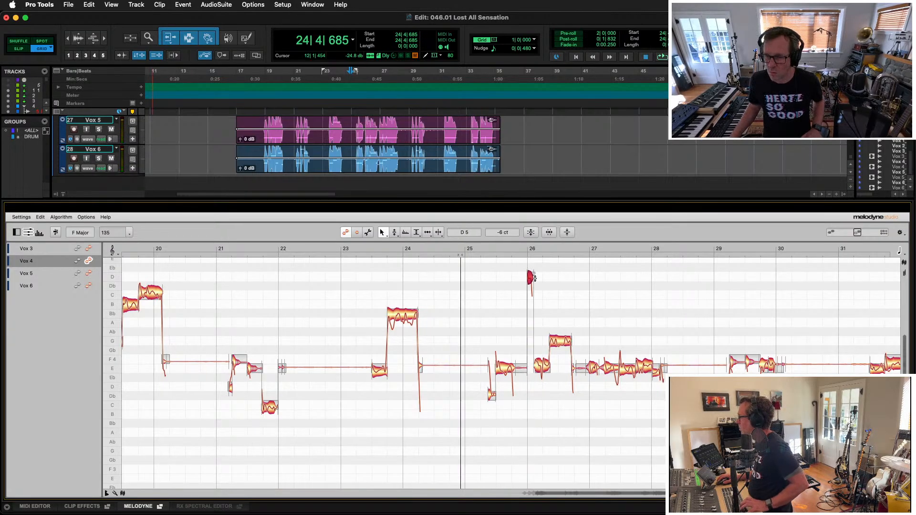
key(space)
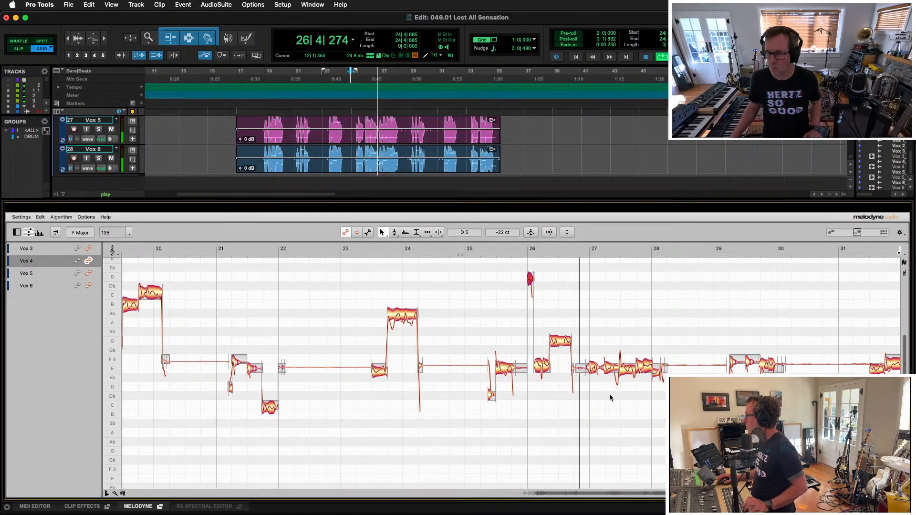
drag(644, 360, 644, 342)
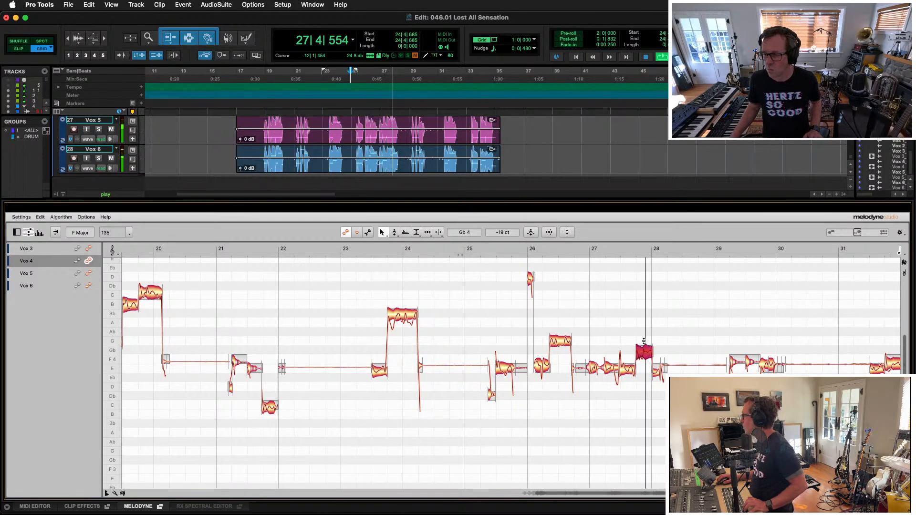
drag(646, 309, 645, 304)
key(space)
key(space)
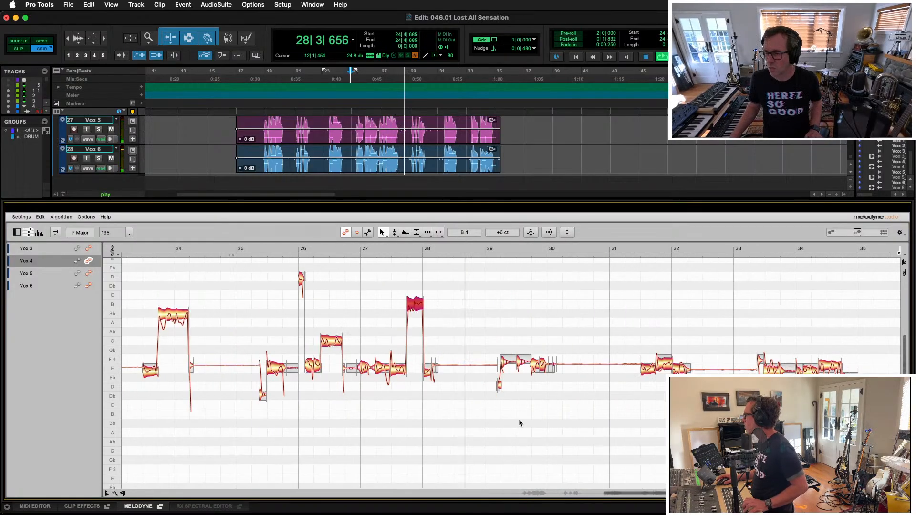
Raise the long Vox 4 note late in bar 31 to C5, and lower two notes in bar 34 to about Db4 and to E2
click(648, 364)
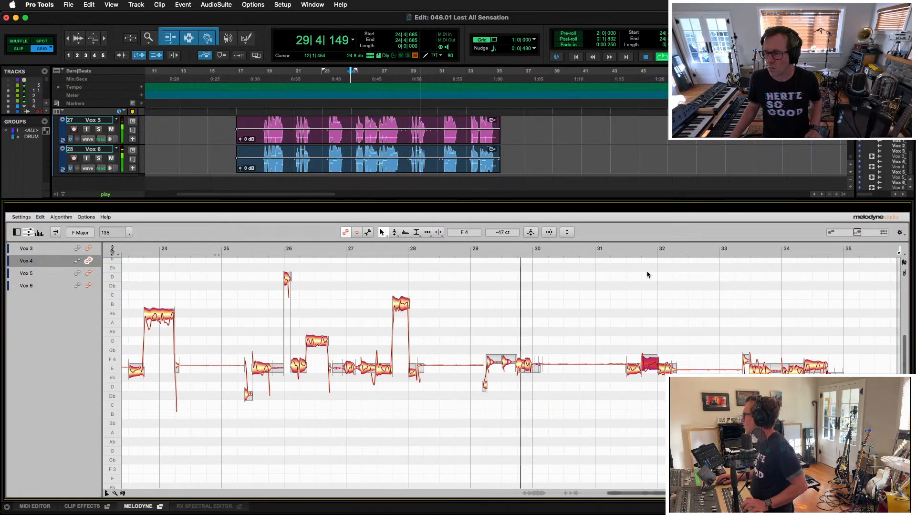
drag(650, 365, 649, 297)
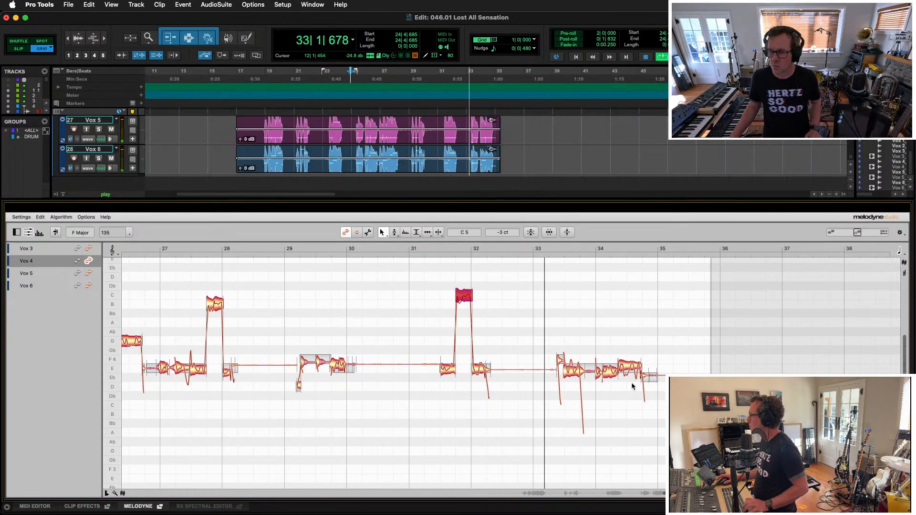
drag(610, 371, 632, 486)
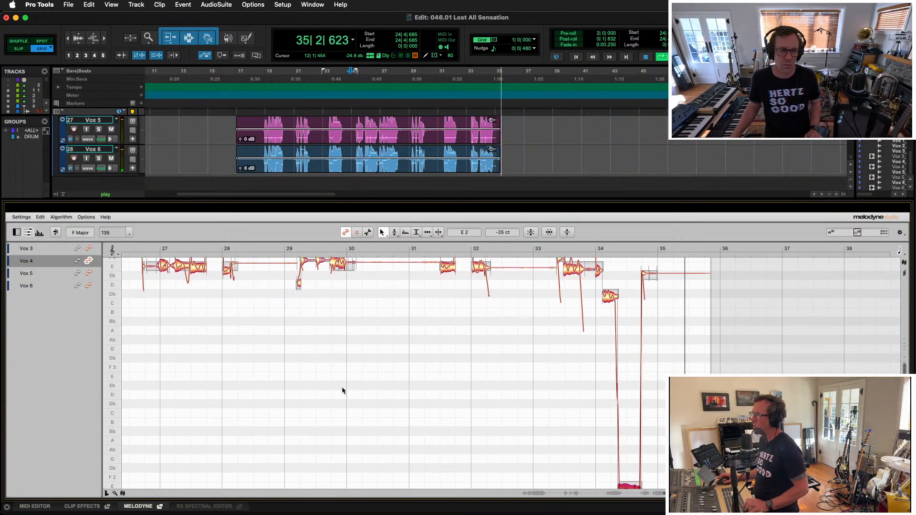
scroll(492, 403, down, 3)
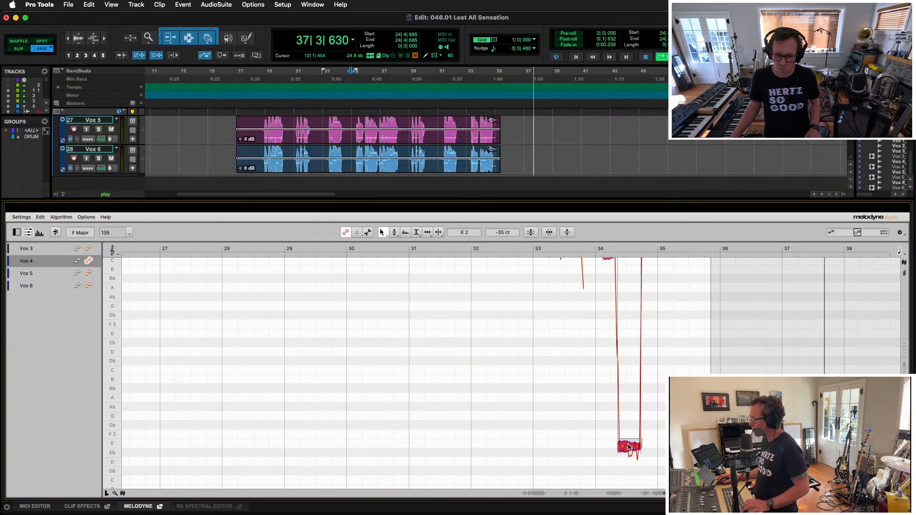
drag(628, 447, 629, 440)
key(space)
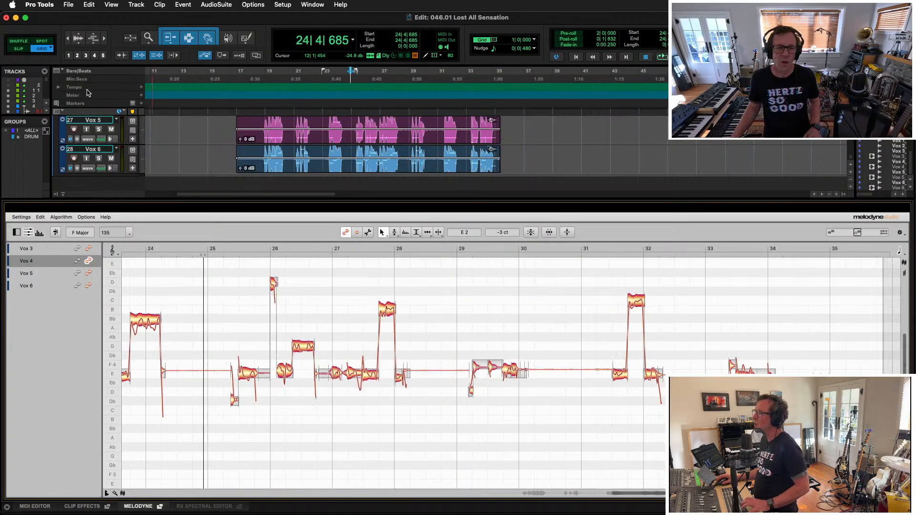
Make Vox 3 the track being edited, and listen to the combined vocal layers from bar 24 while viewing its whole melody
click(88, 248)
key(space)
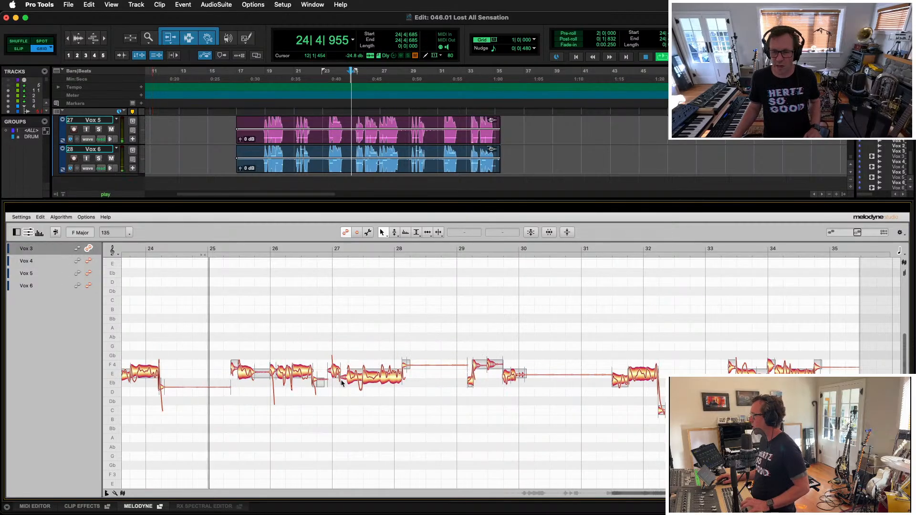
scroll(280, 310, down, 2)
drag(449, 392, 378, 357)
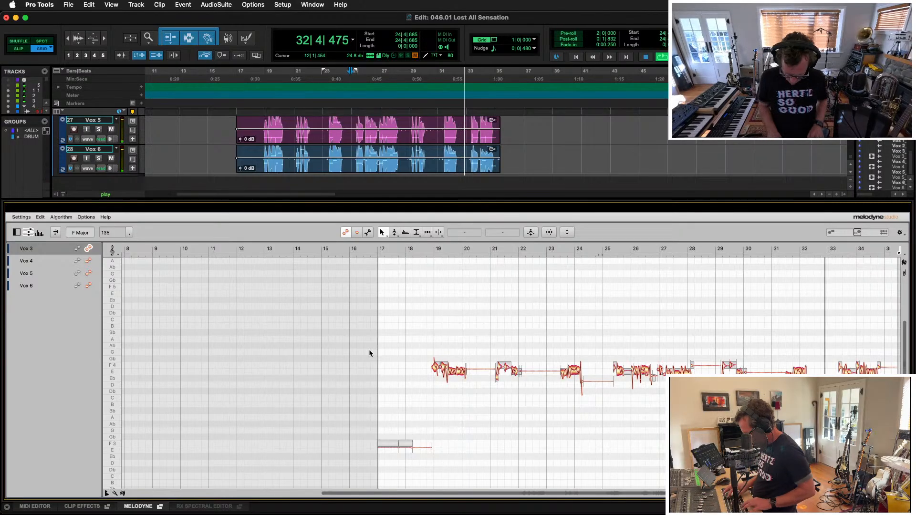
Lower the Vox 1 level to -5.4 dB and the Vox 2 level to -5.6 dB in the mixer
key(super+equal)
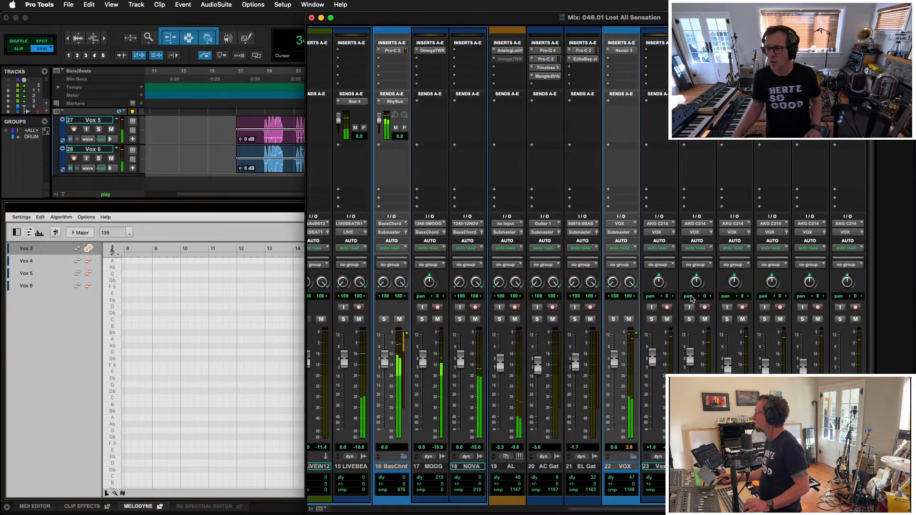
scroll(683, 255, right, 2)
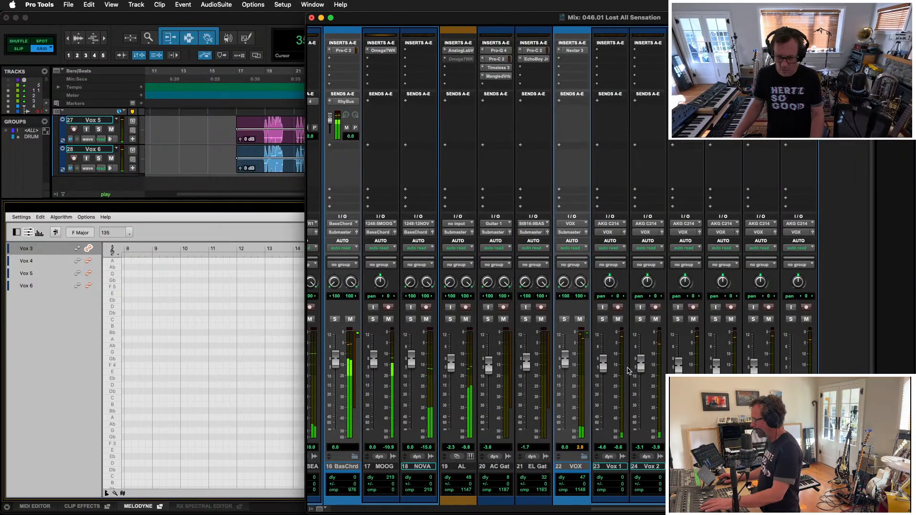
key(super+equal)
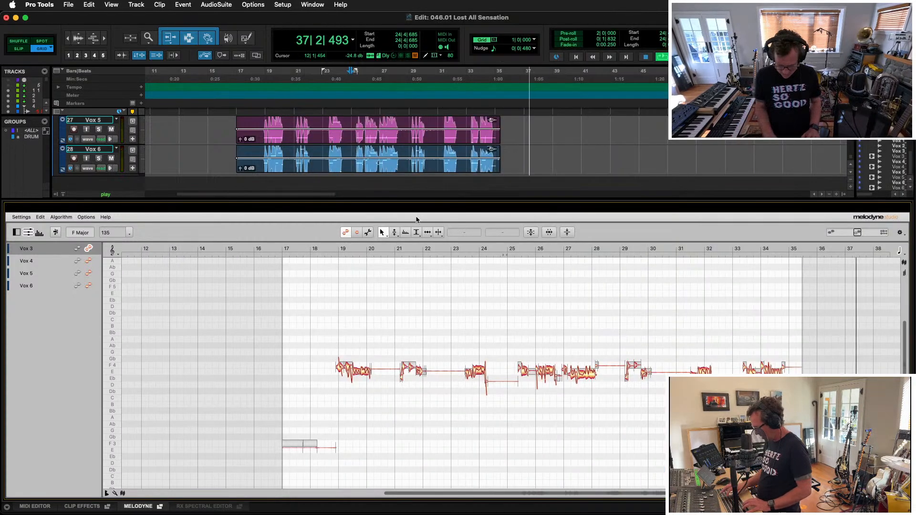
key(super+equal)
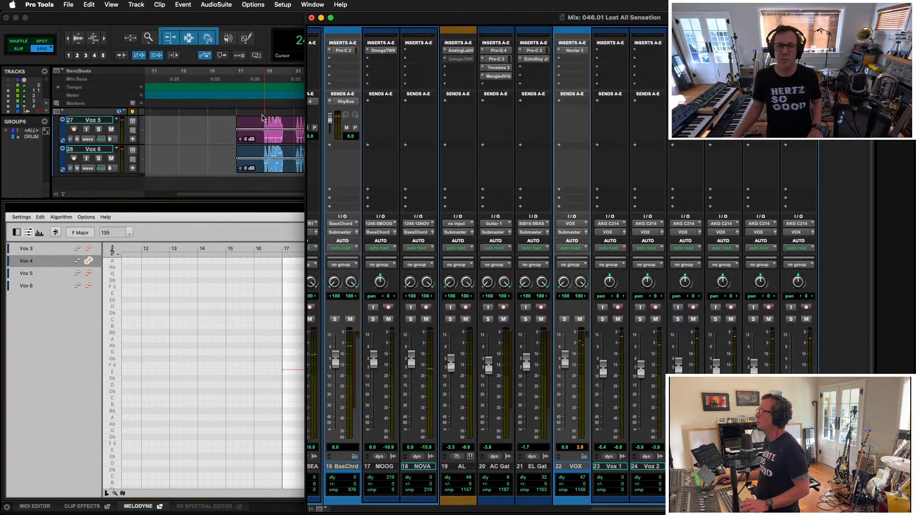
Select the whole Vox 5 clip from bar 17 and close the Melodyne editor to show all the vocal tracks
key(super+equal)
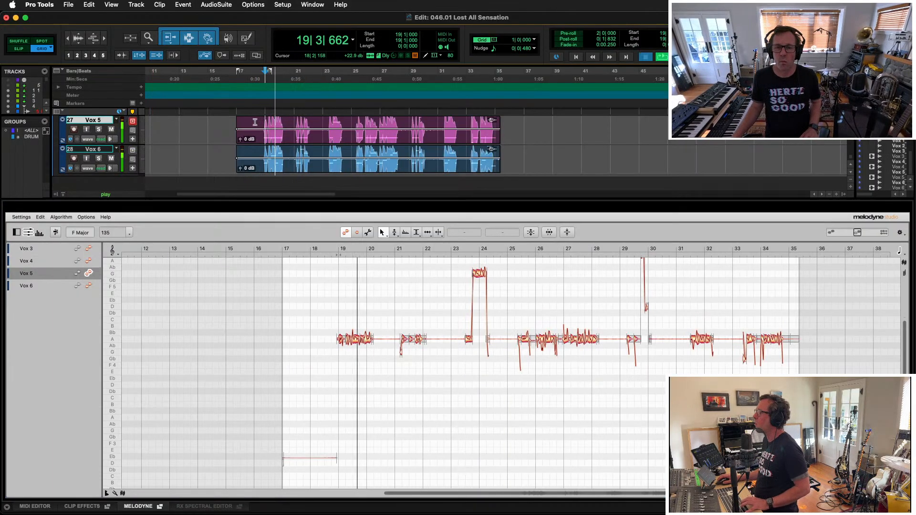
click(255, 122)
click(492, 142)
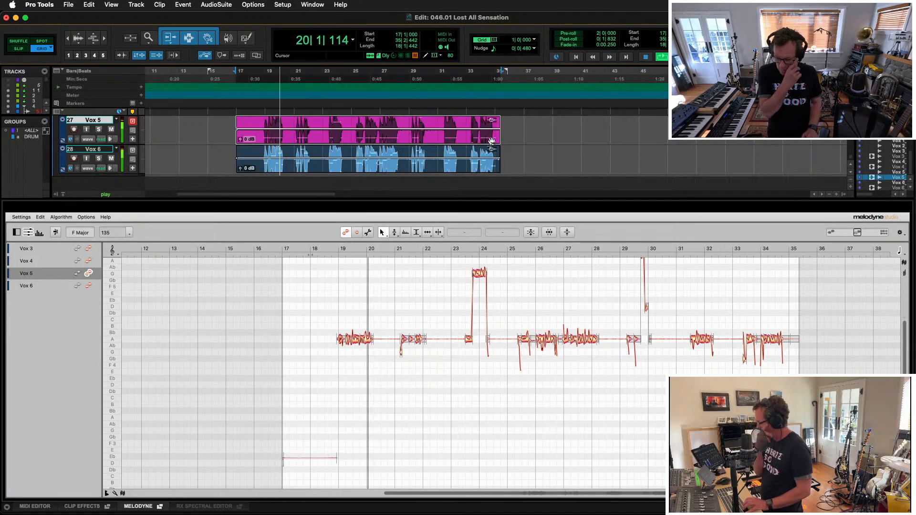
click(149, 508)
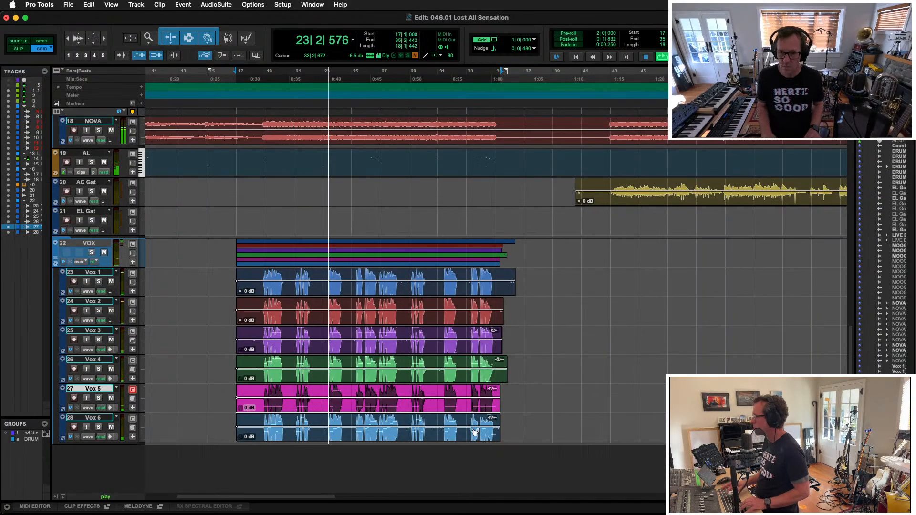
Pan Vox 1 to 99 left, Vox 2 to 100 right, Vox 5 to 44 left and Vox 6 to 25 right
key(super+equal)
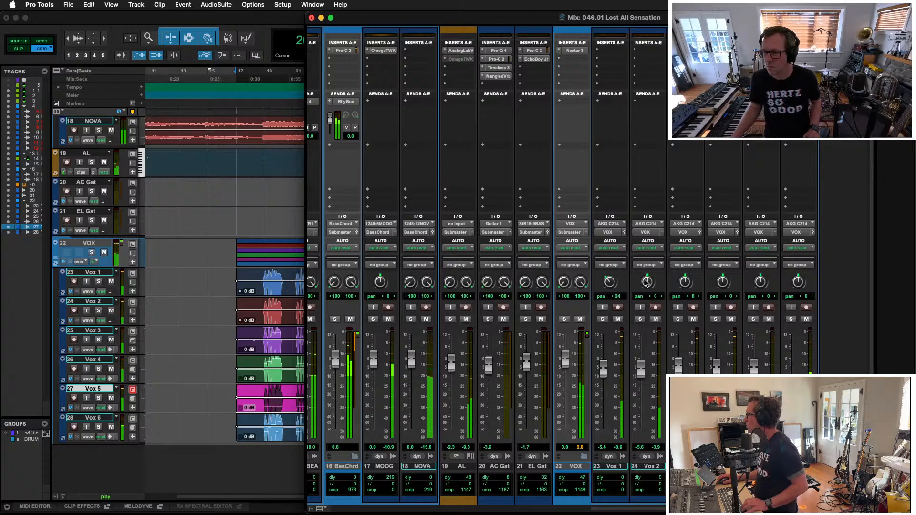
drag(647, 283, 650, 268)
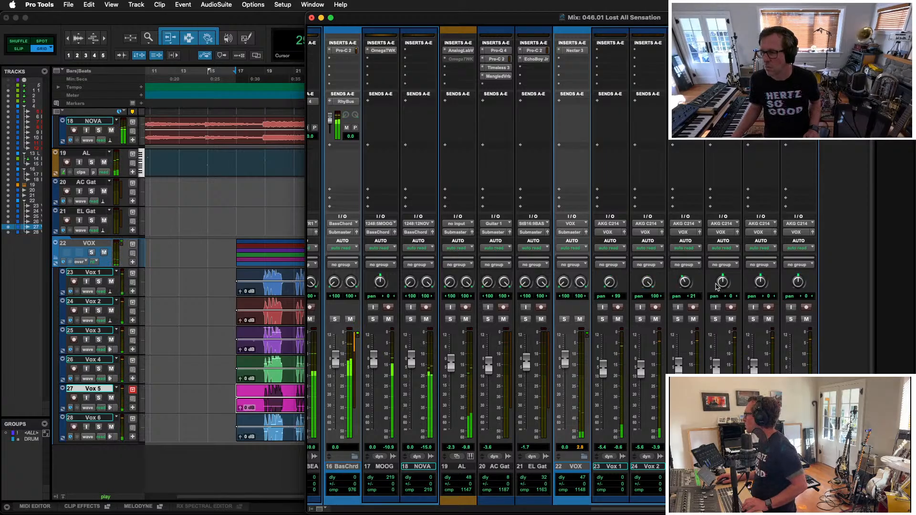
drag(716, 286, 715, 282)
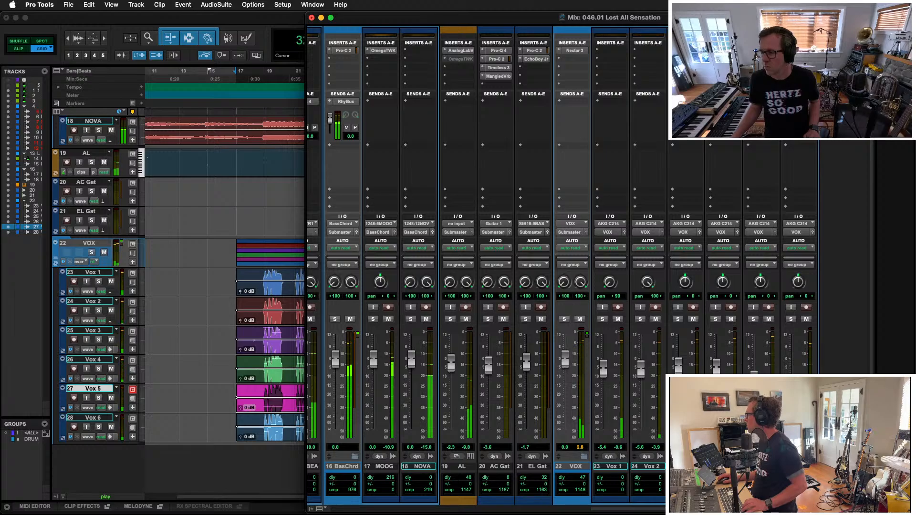
drag(760, 296, 760, 301)
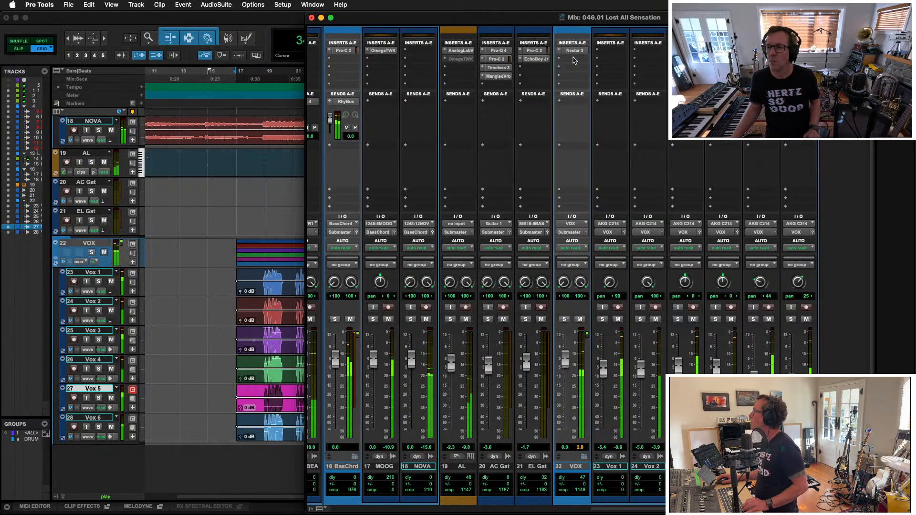
Open the plug-in choices for the empty insert slot below Nectar 3 on the VOX folder track
click(574, 59)
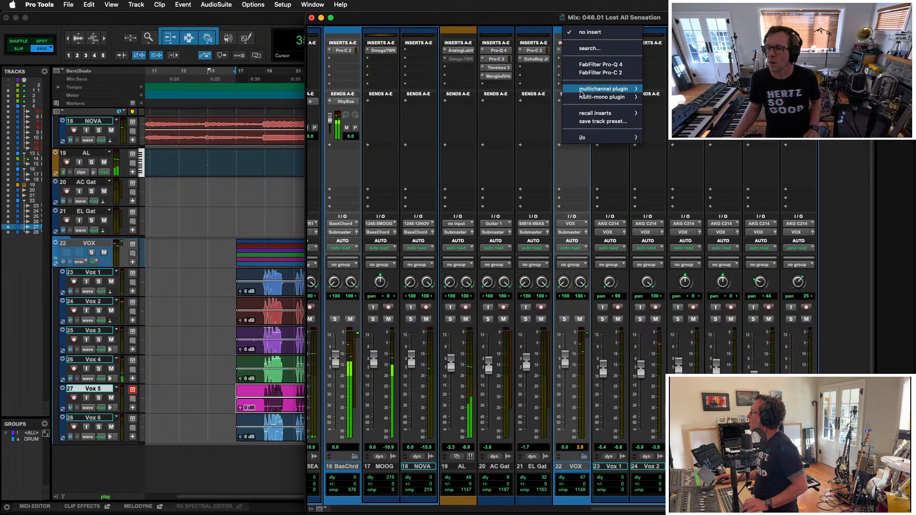
Insert the stereo CLA-2A compressor in the second insert slot of the VOX track
mouse_move(581, 91)
mouse_move(661, 99)
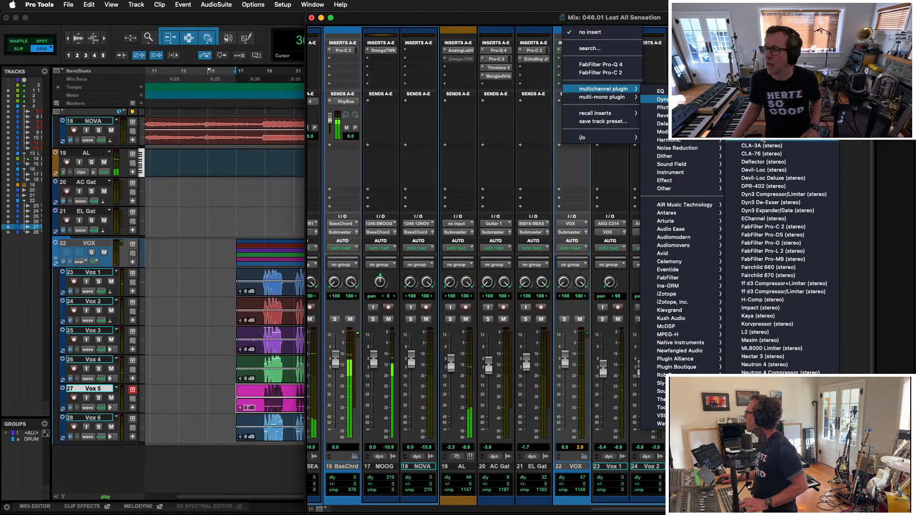
click(762, 140)
key(space)
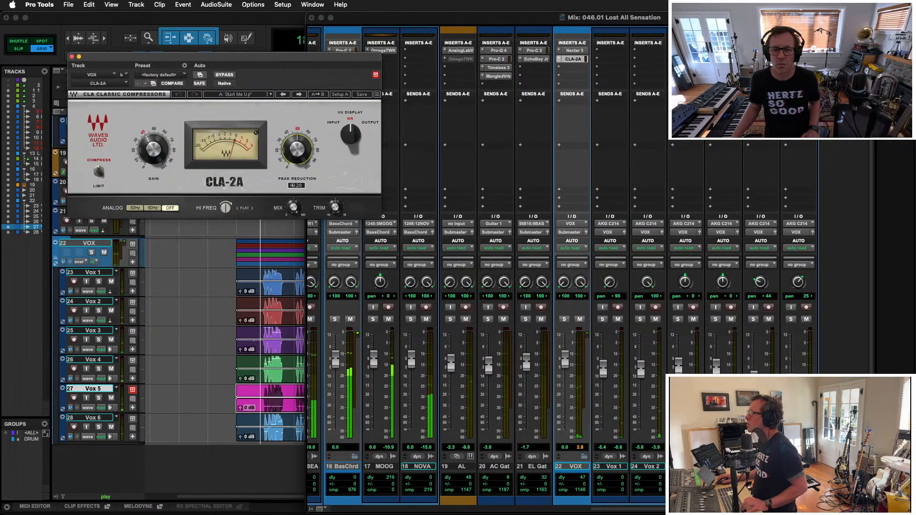
Adjust the CLA-2A's peak reduction and gain while listening, close the plugin, and lower the Vox 1 fader slightly
drag(307, 159, 307, 157)
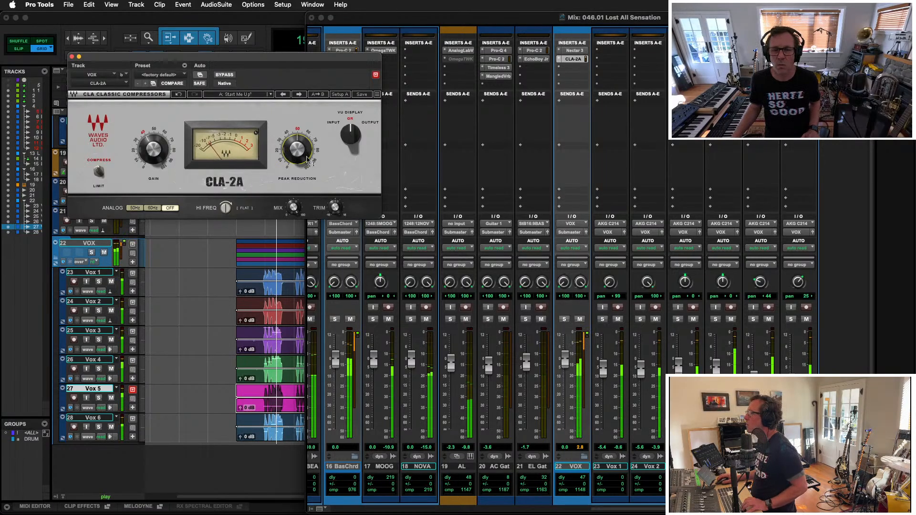
drag(151, 153, 152, 154)
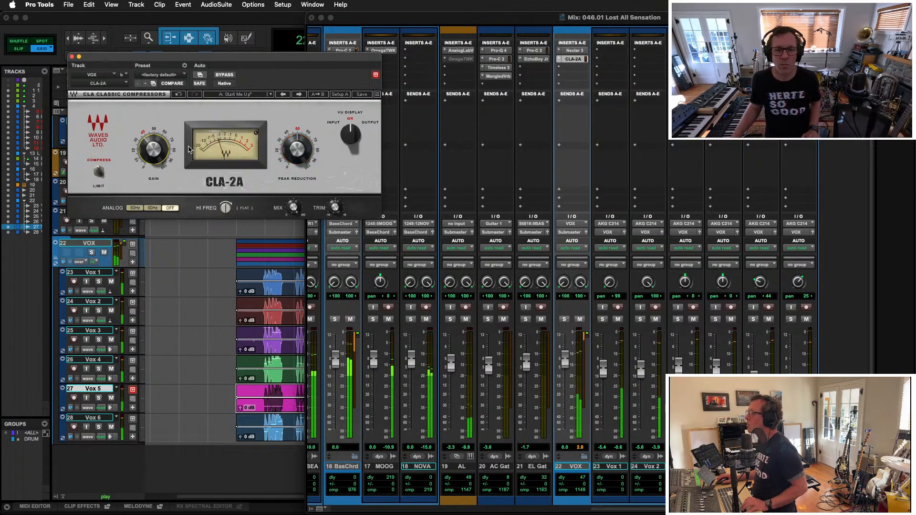
click(72, 56)
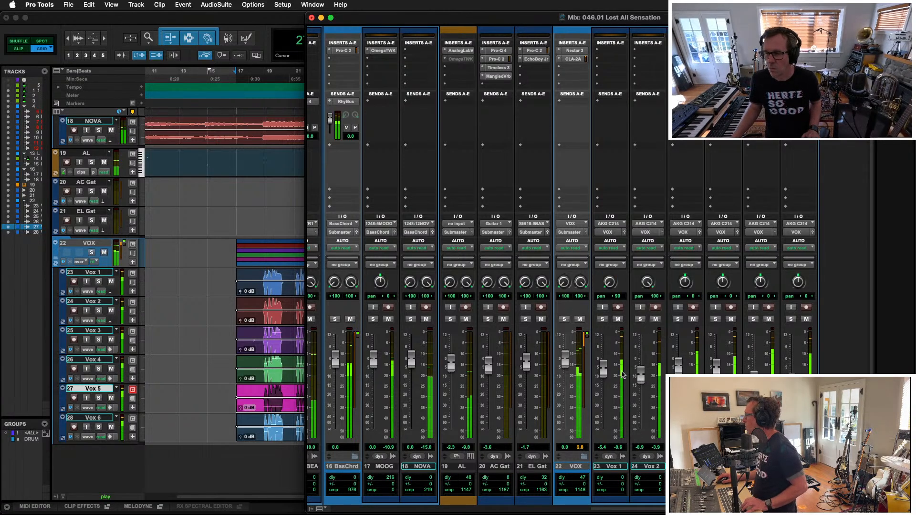
drag(604, 375, 603, 378)
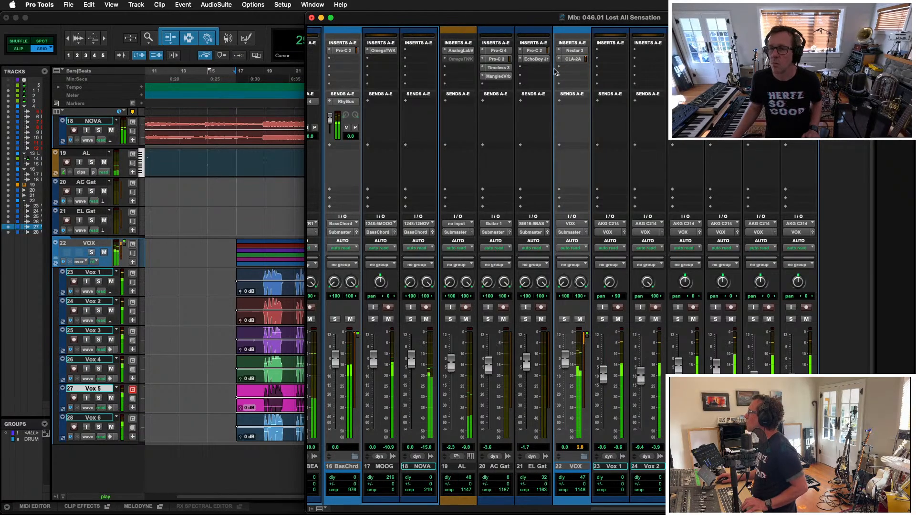
Insert the stereo Kramer Tape plugin after the CLA-2A on the VOX track and raise its flux slightly
click(576, 67)
mouse_move(609, 89)
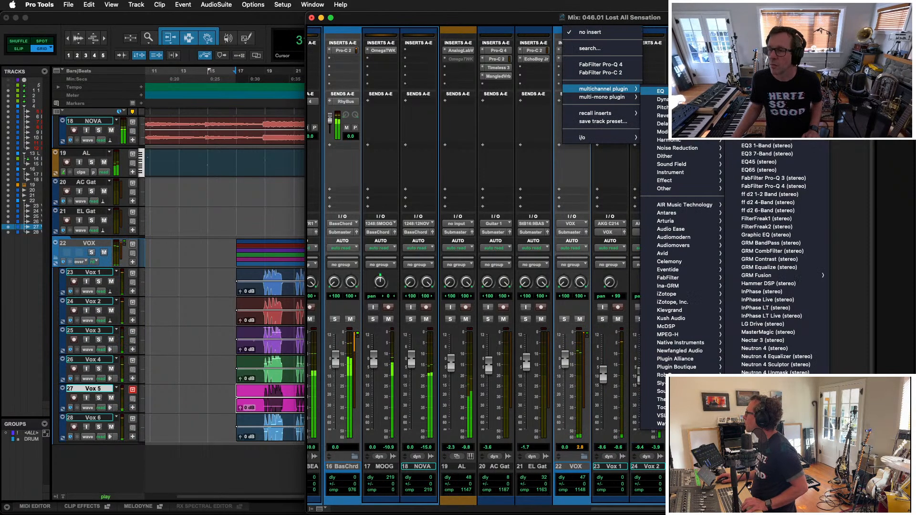
mouse_move(663, 124)
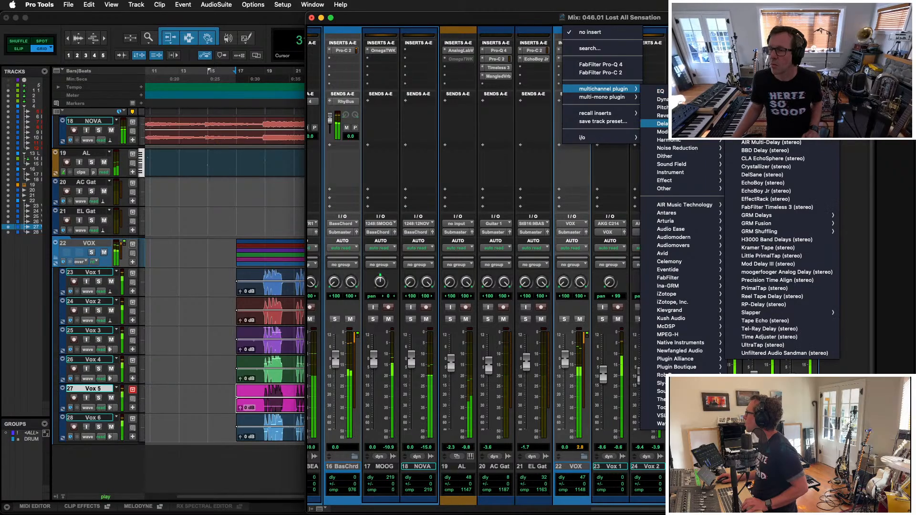
click(794, 249)
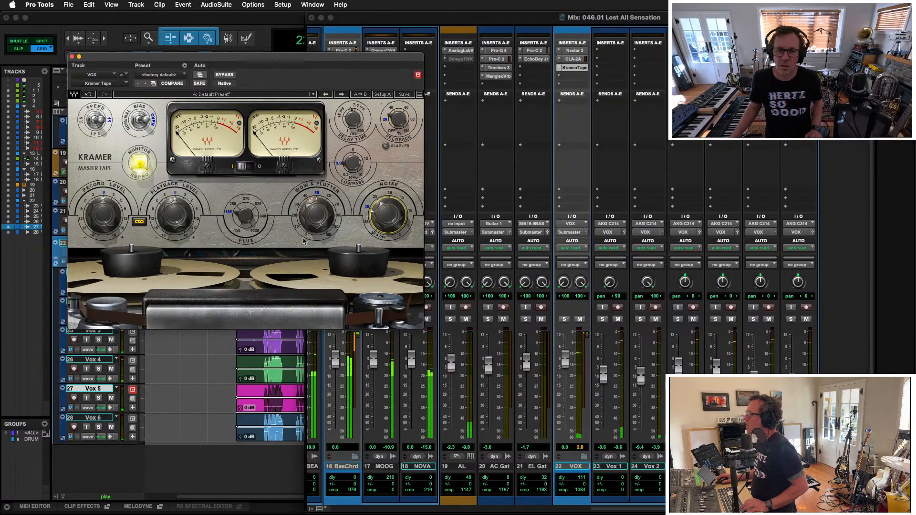
drag(249, 226, 249, 213)
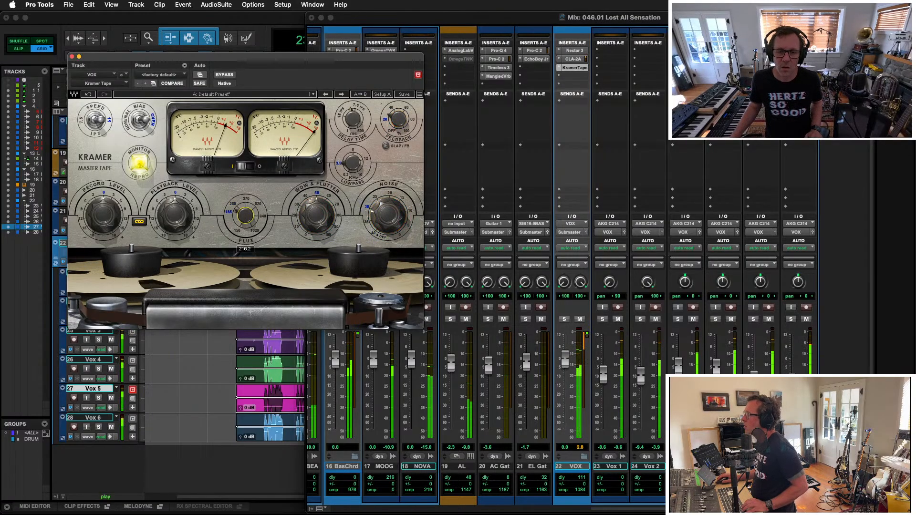
click(72, 57)
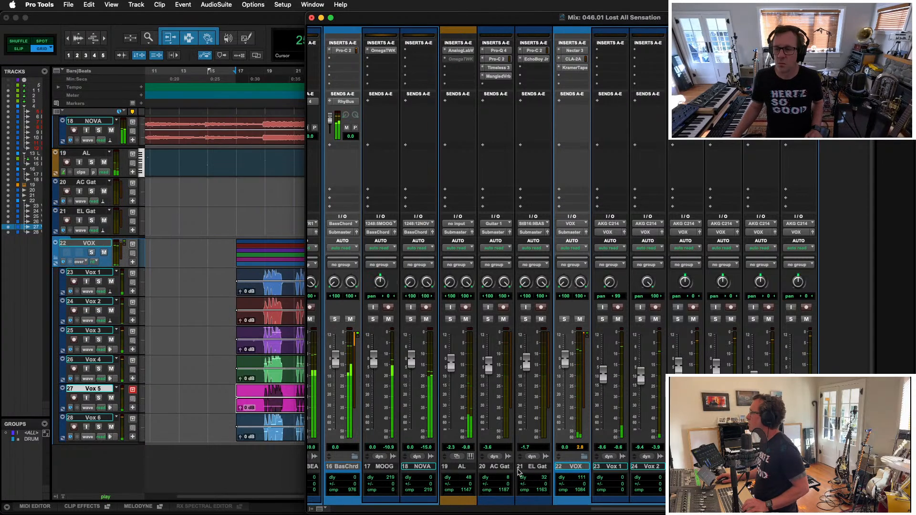
Insert FabFilter Pro-Q 4 after Kramer Tape on the VOX track and add a 12 dB/oct low cut at about 204 Hz
click(576, 76)
click(601, 65)
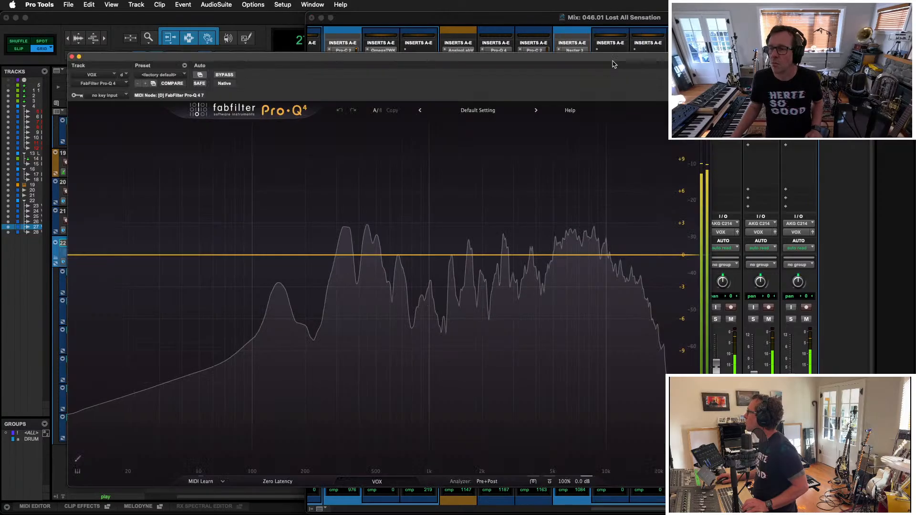
drag(76, 255, 307, 255)
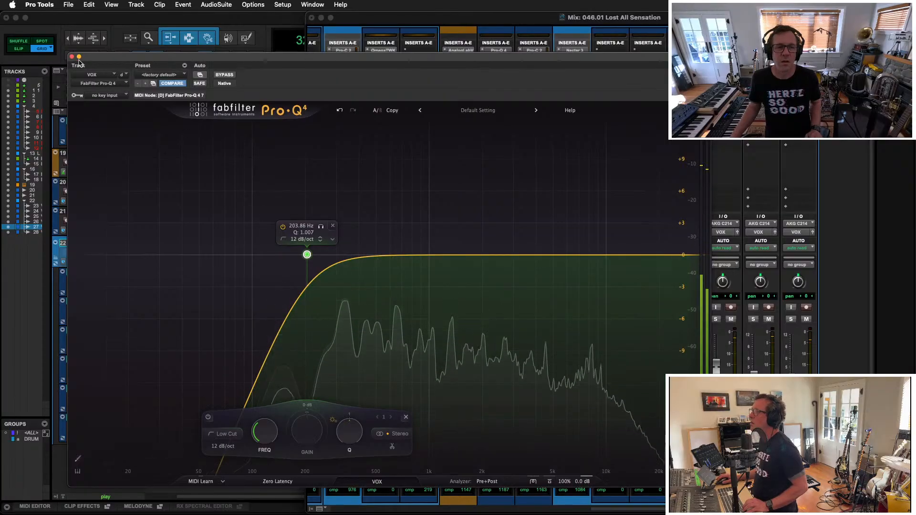
click(72, 56)
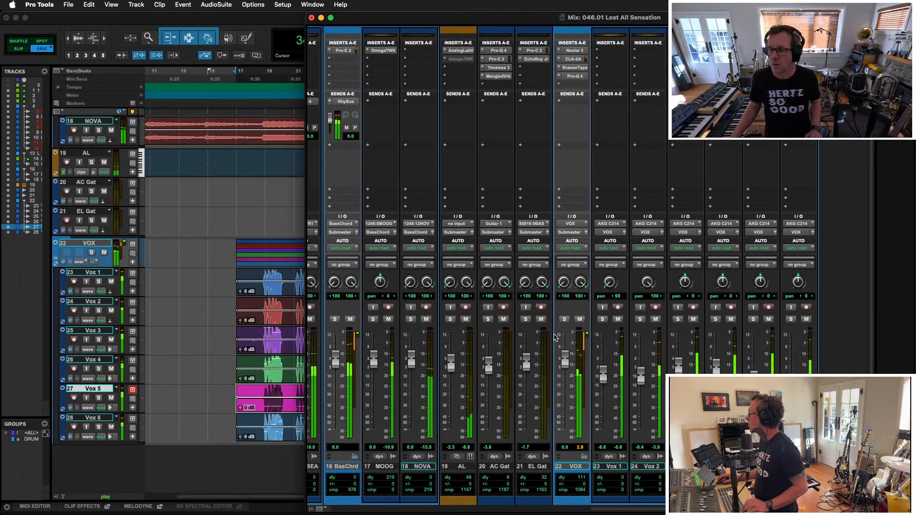
Insert a second FabFilter Pro-Q 4 in the fifth VOX insert slot and load its De-Harsher preset from Aces
click(566, 86)
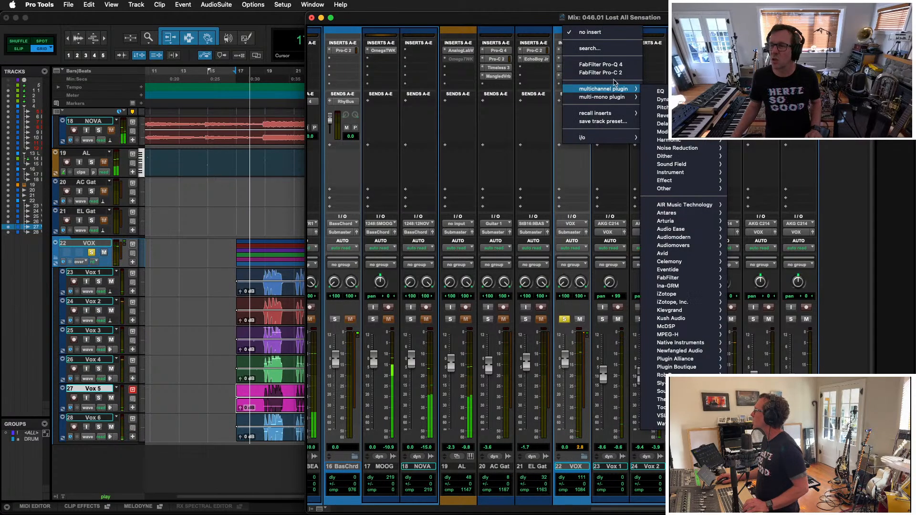
click(599, 65)
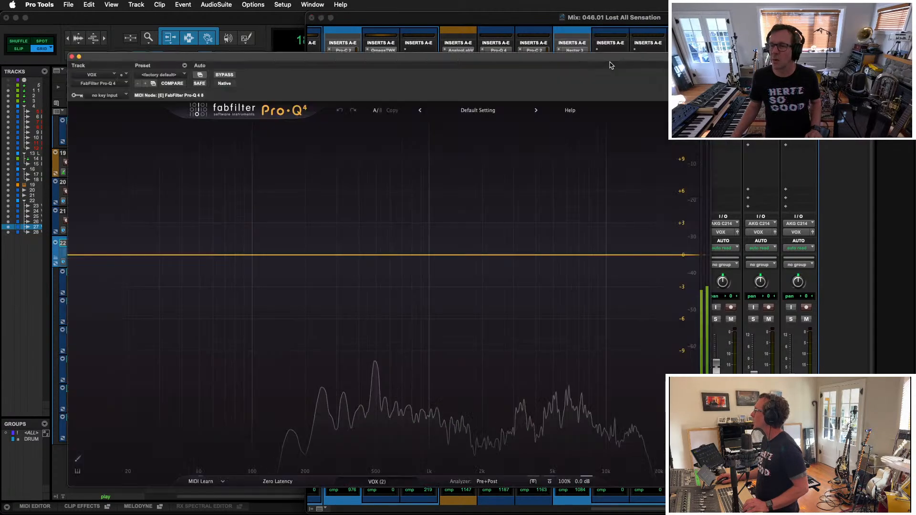
click(496, 110)
mouse_move(412, 137)
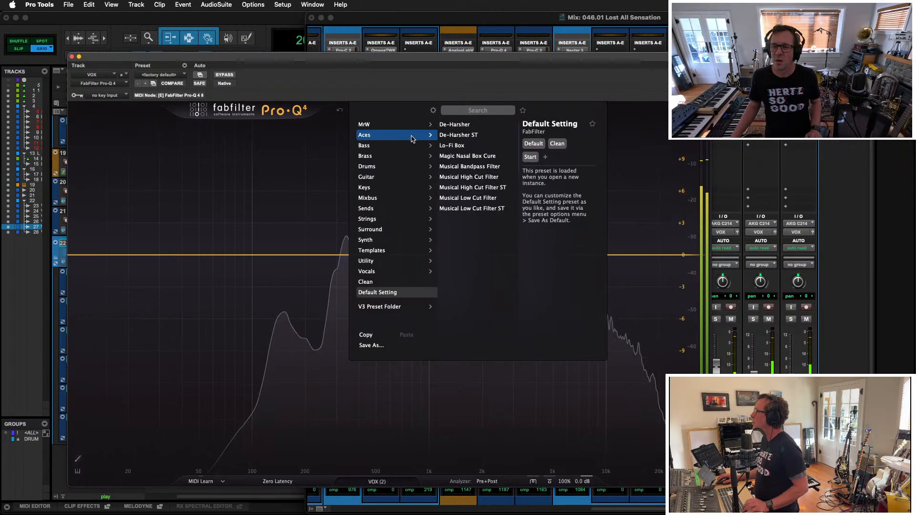
click(455, 124)
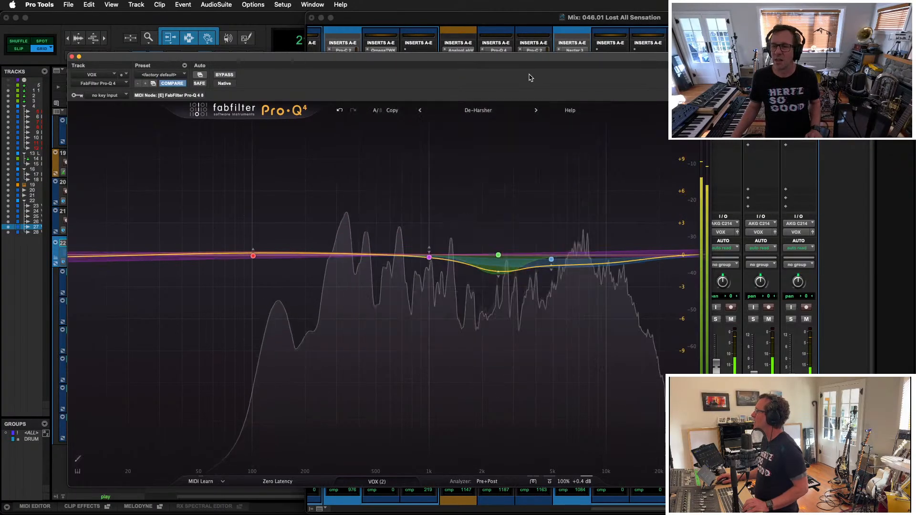
Audition the Pro-Q 4 presets following De-Harsher, through Magic Nasal Box Cure to Musical Bandpass Filter
click(536, 110)
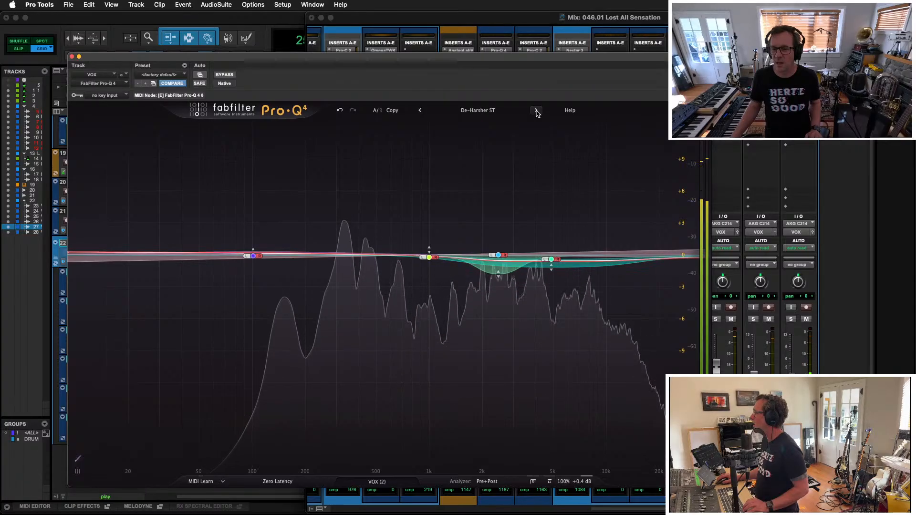
click(537, 111)
click(536, 111)
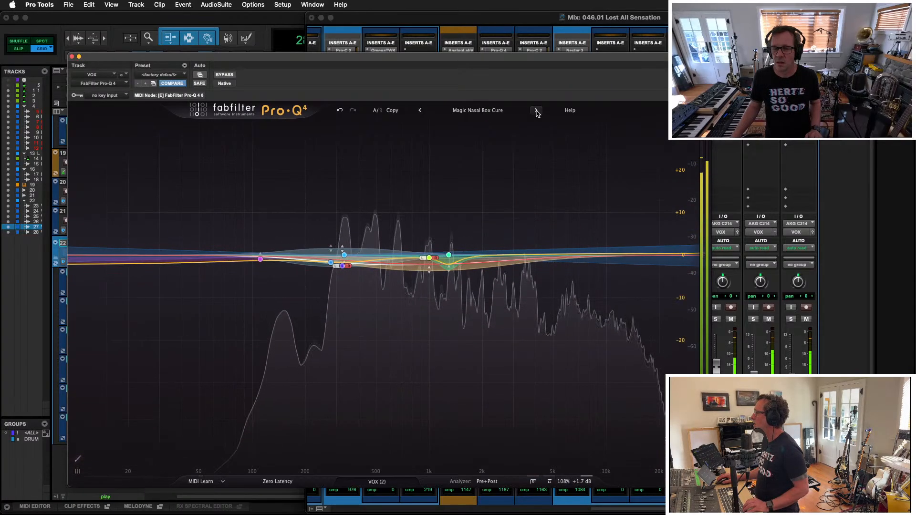
click(536, 111)
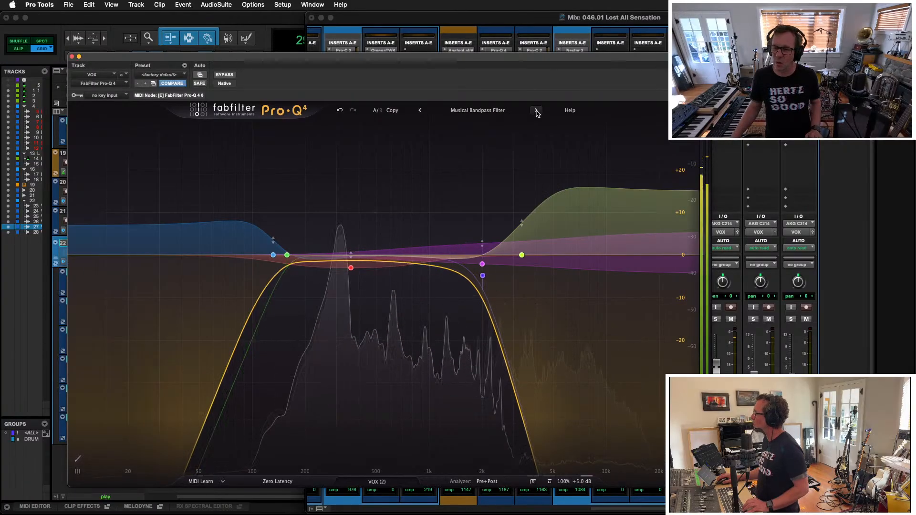
Select all the bands of the Musical Bandpass Filter preset and shift them together to higher frequencies
mouse_move(353, 258)
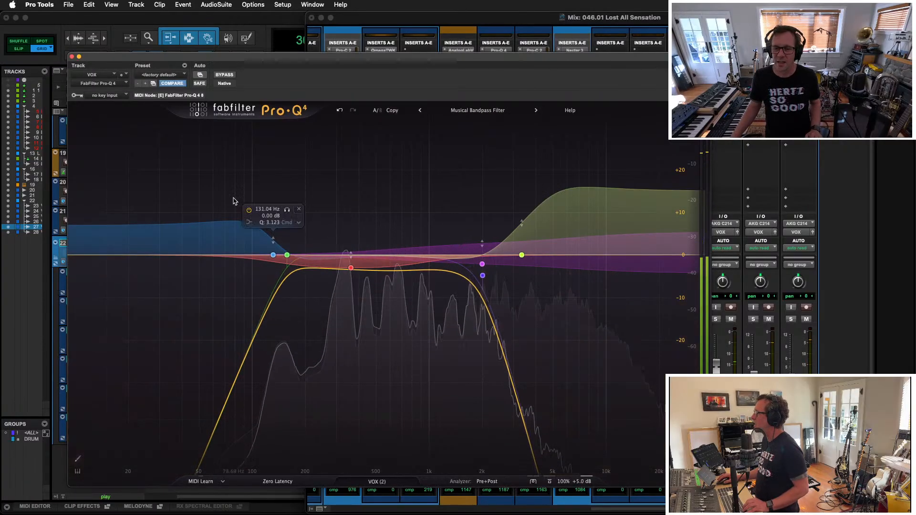
drag(227, 195, 548, 317)
drag(481, 266, 595, 280)
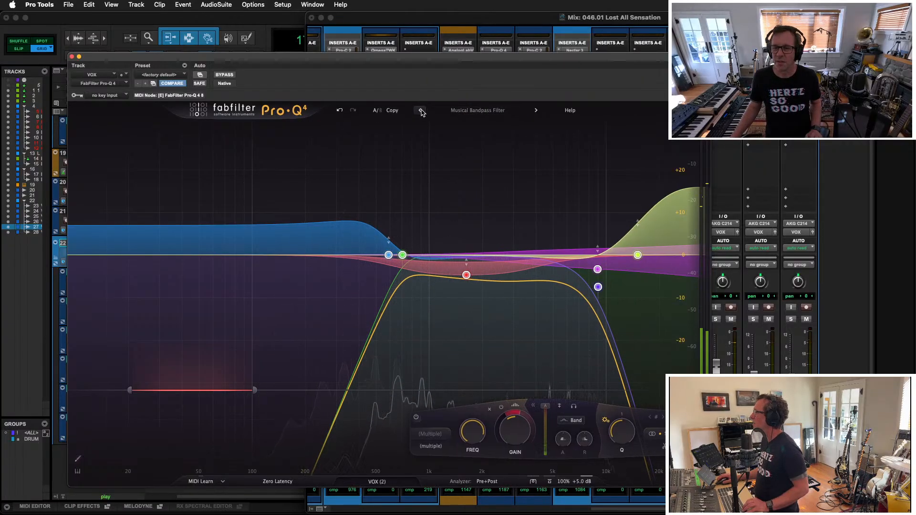
Go back through the Pro-Q 4 presets, compare De-Harsher with De-Harsher ST, and load De-Harsher ST
click(421, 112)
click(422, 112)
click(422, 111)
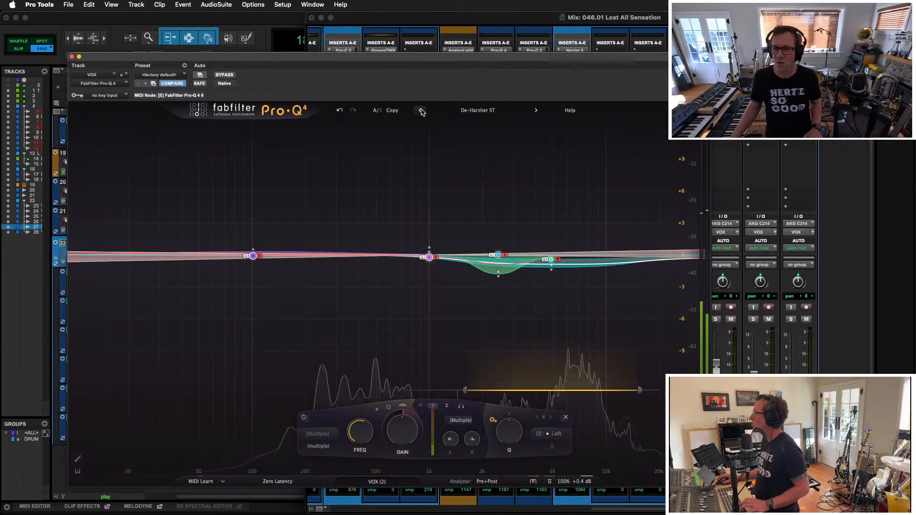
click(422, 112)
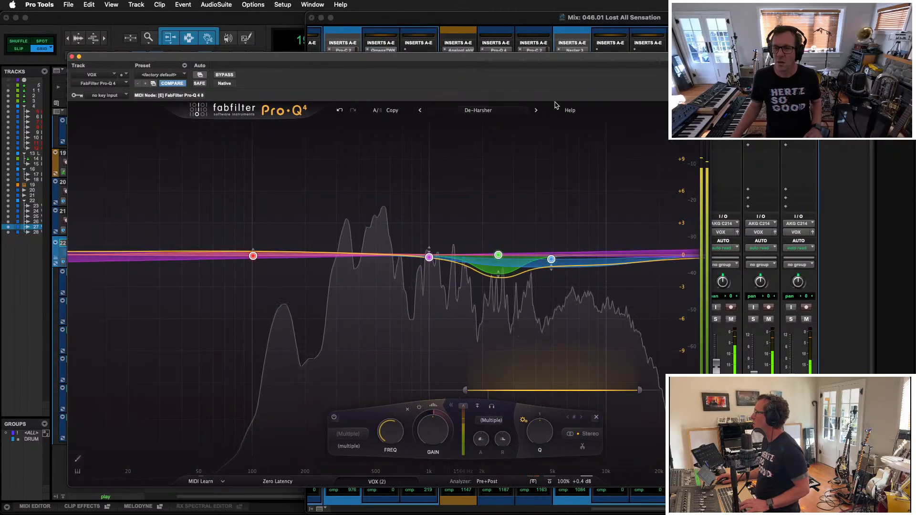
click(536, 110)
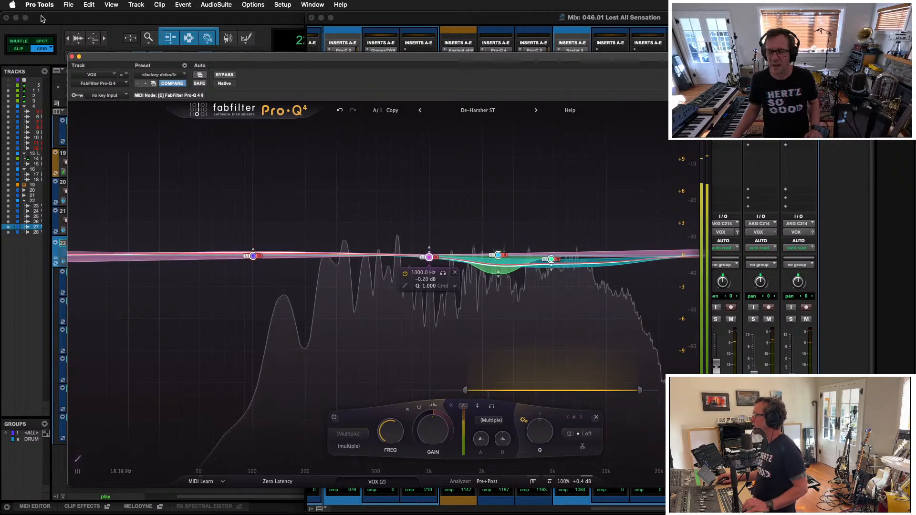
Return to the Mix window, unsolo the VOX track, and show the Inserts F-J section
click(649, 19)
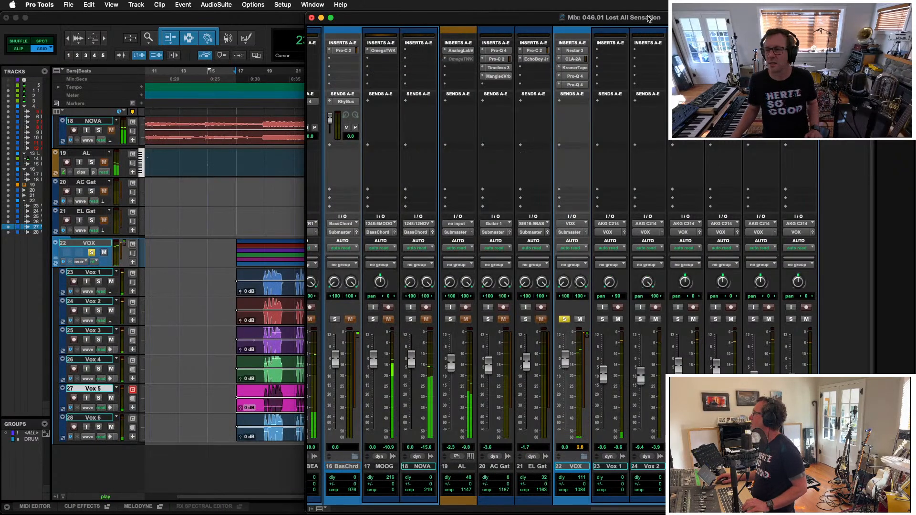
click(564, 319)
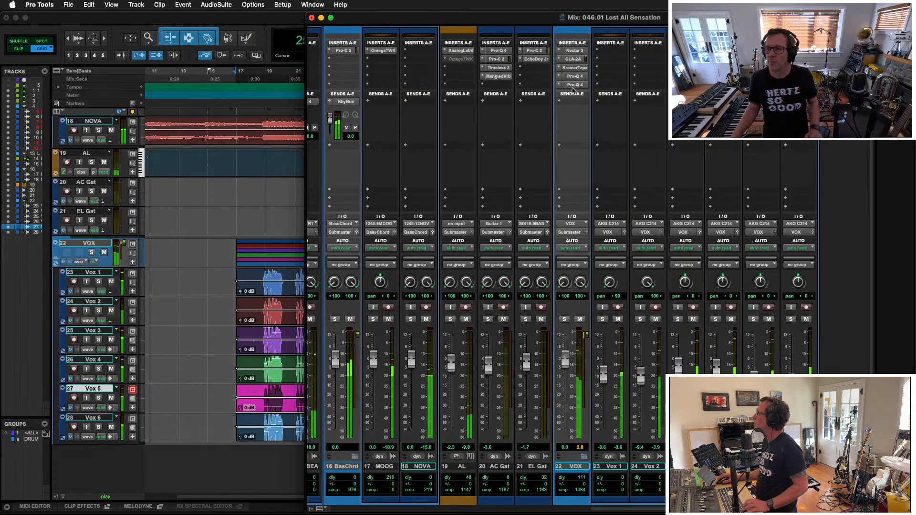
click(326, 508)
click(318, 418)
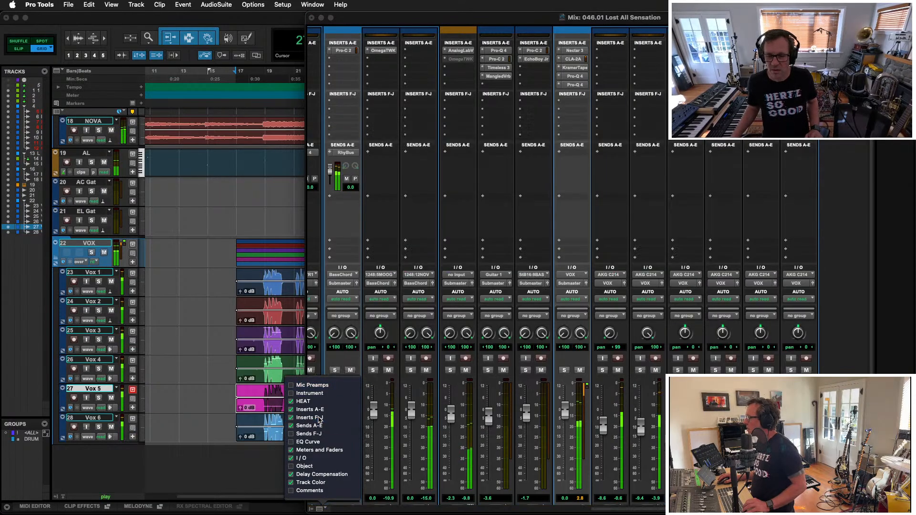
click(583, 96)
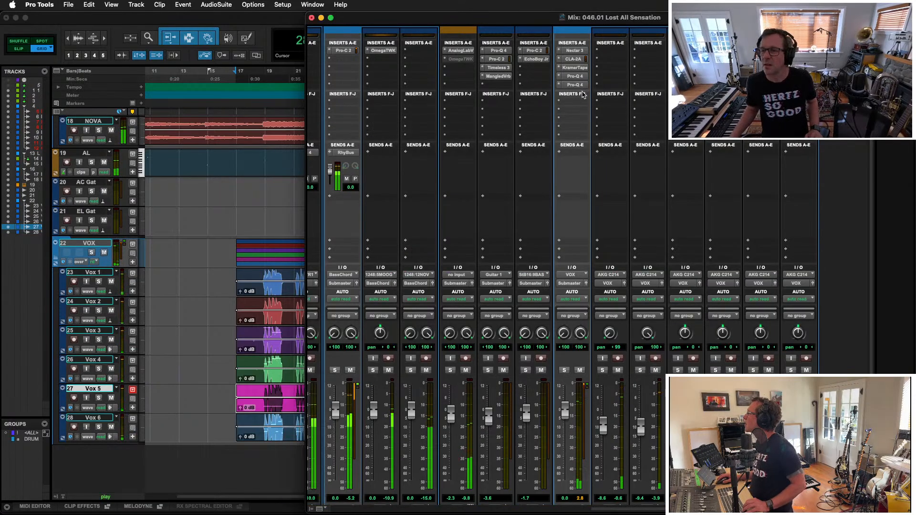
Move each VOX insert down one slot, from the last Pro-Q 4 up to Nectar 3, to free the first slot
mouse_move(576, 85)
mouse_down()
mouse_move(577, 101)
mouse_move(581, 76)
mouse_up()
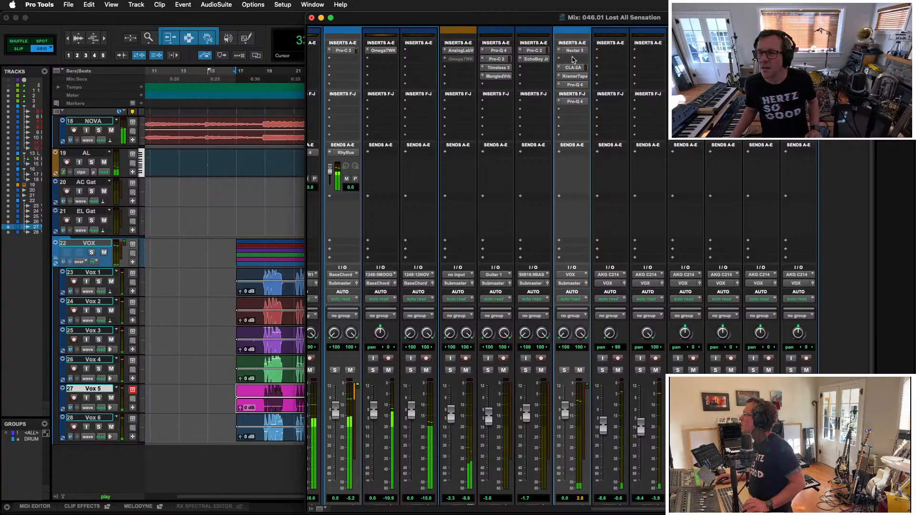
drag(572, 51, 572, 59)
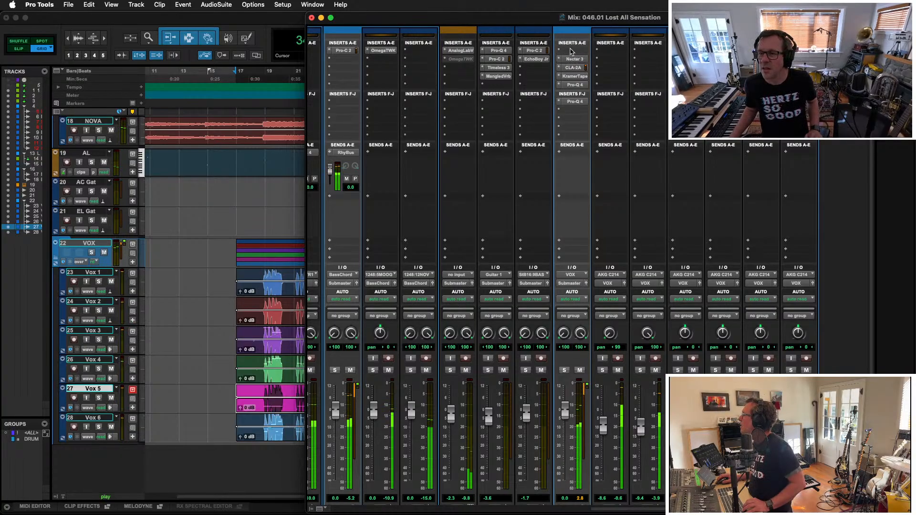
Insert the stereo FabFilter Pro-G in the first insert slot of the VOX track, ahead of Nectar 3
click(570, 52)
mouse_move(604, 88)
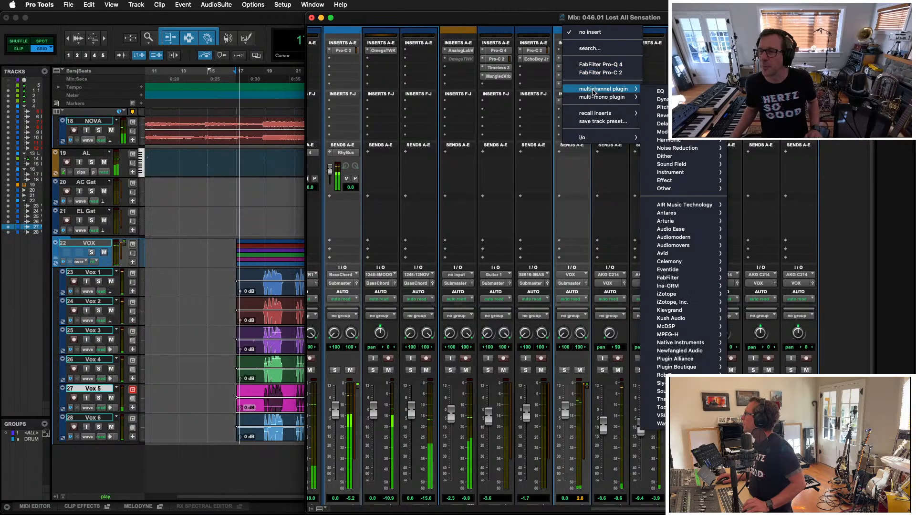
mouse_move(662, 100)
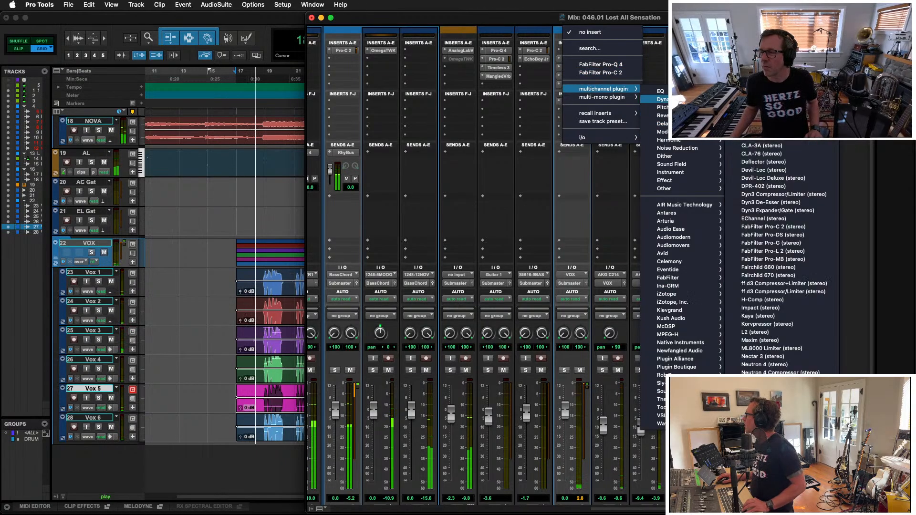
click(776, 242)
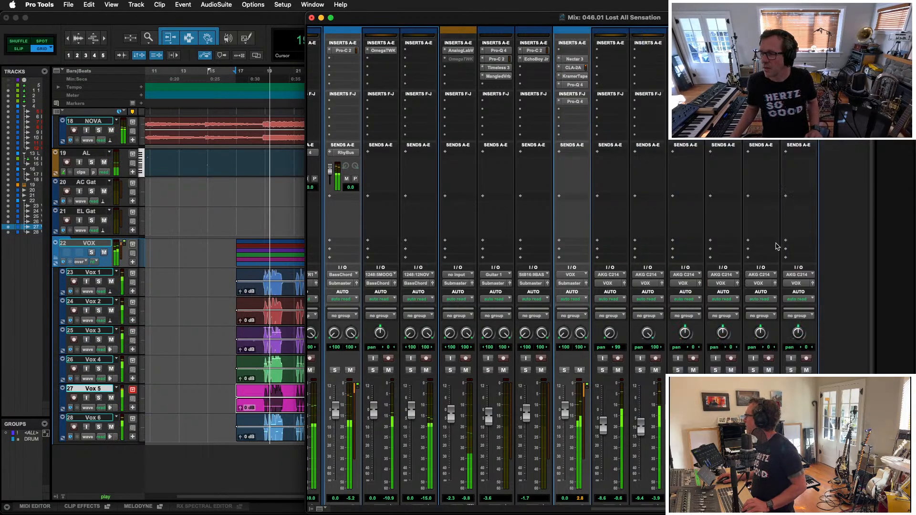
Load the Parallel Punch bM preset in the VOX track's Pro-G gate, reposition the plugin window and close it
click(299, 110)
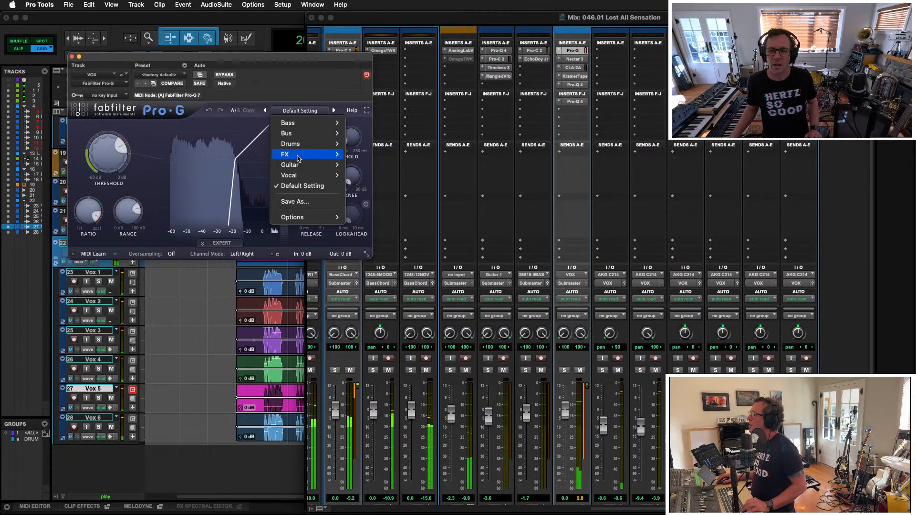
mouse_move(307, 176)
click(376, 207)
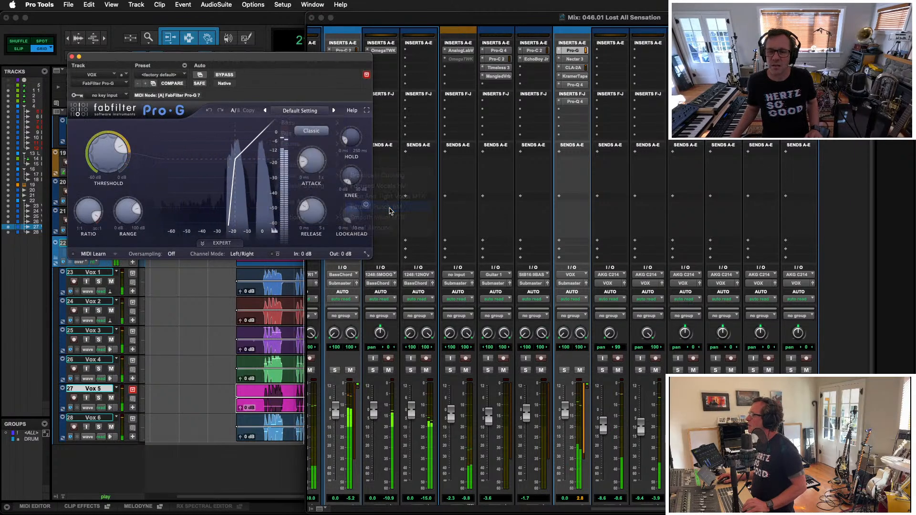
drag(318, 57, 328, 83)
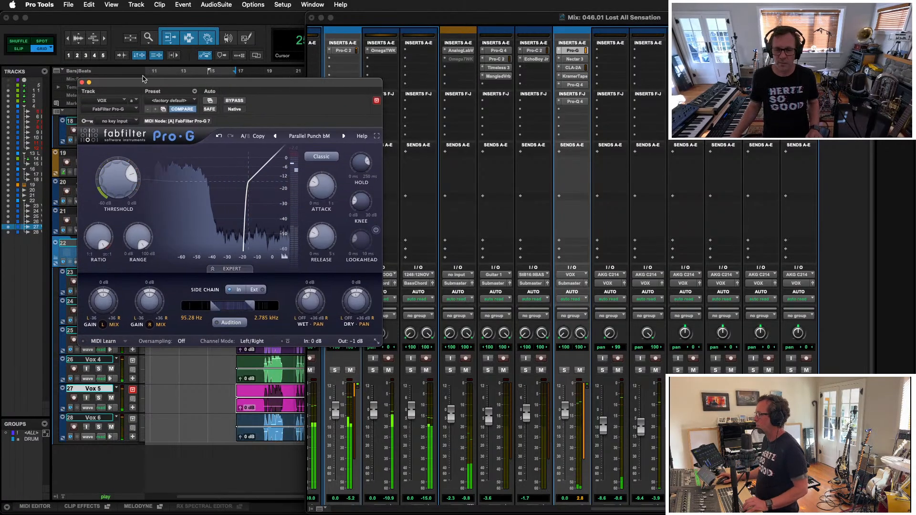
click(82, 83)
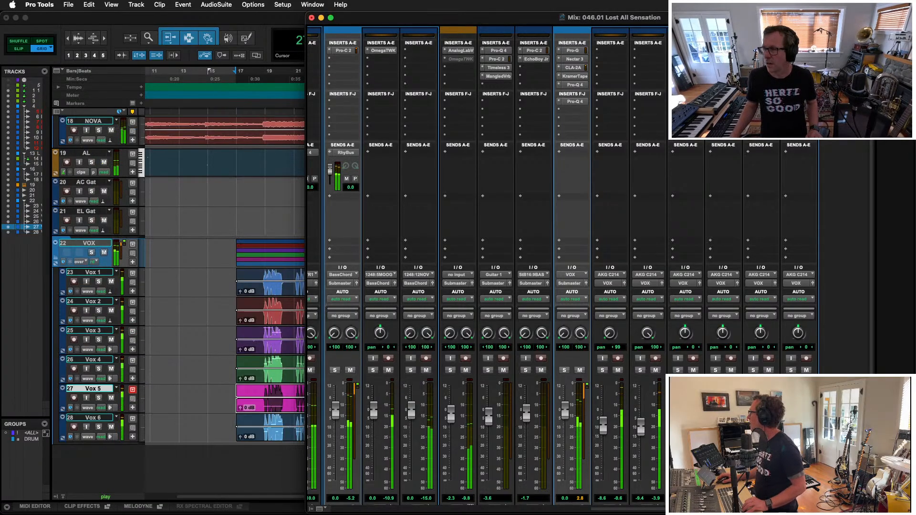
Look over the channel strips in the mixer, return to the Edit window, and stop playback
key(ctrl+alt+Return)
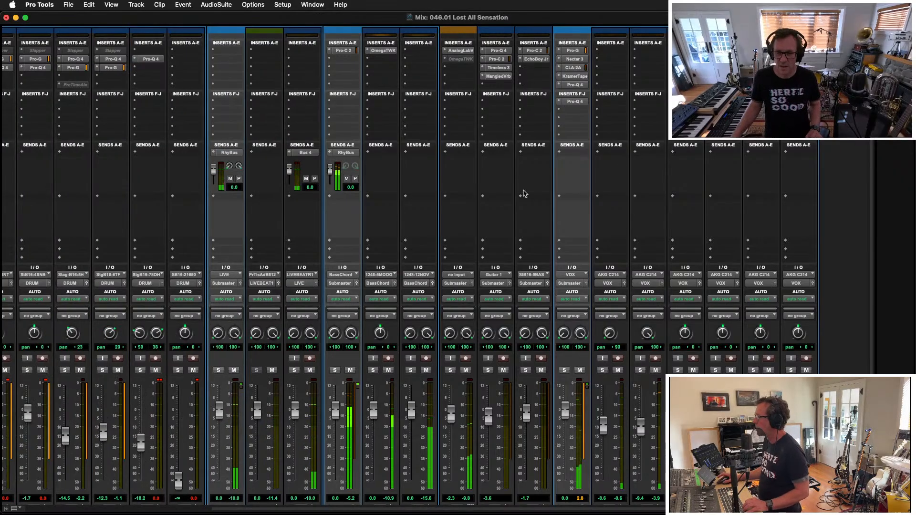
scroll(519, 206, down, 5)
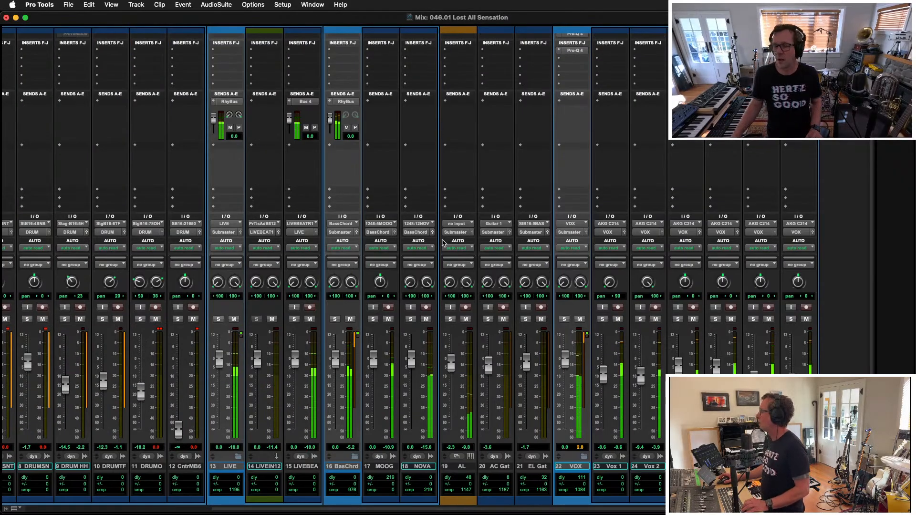
scroll(444, 243, left, 5)
key(ctrl+equal)
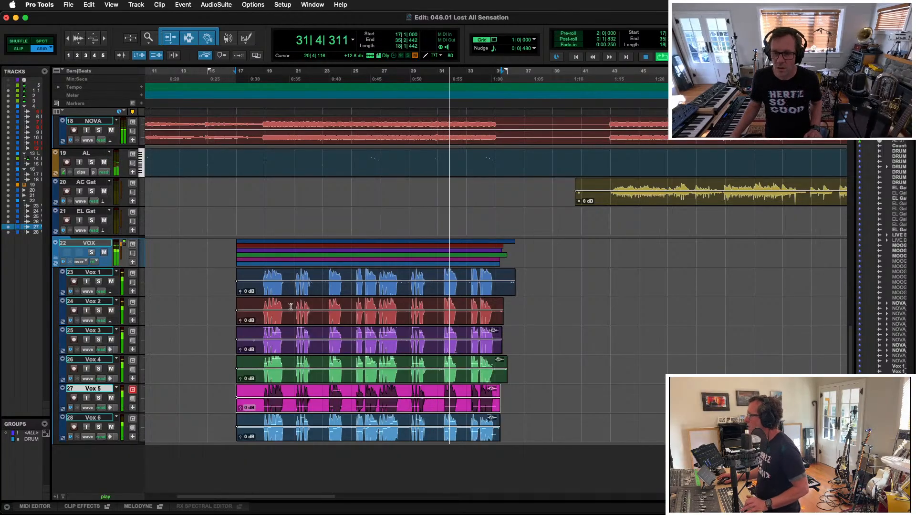
key(r)
key(r)
key(space)
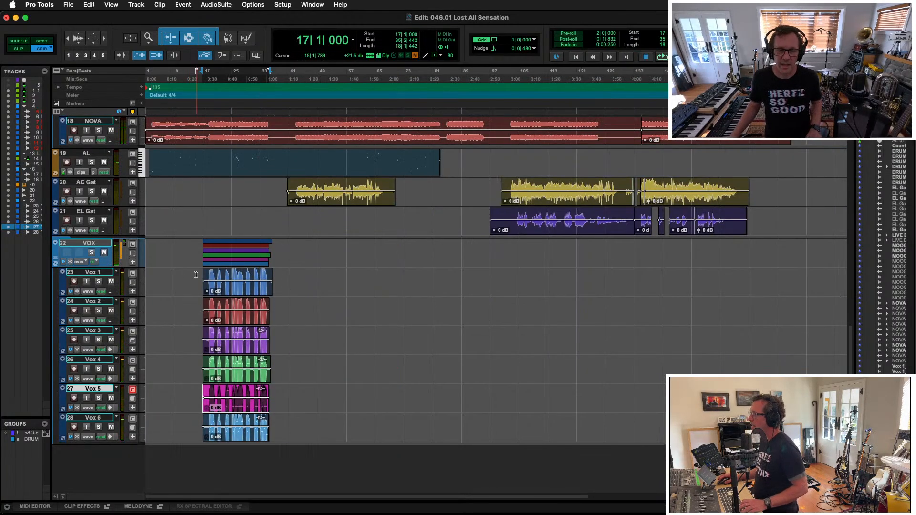
Delete the section from bar 17 to bar 18 at the start of the Vox 1 to Vox 6 clips
click(195, 273)
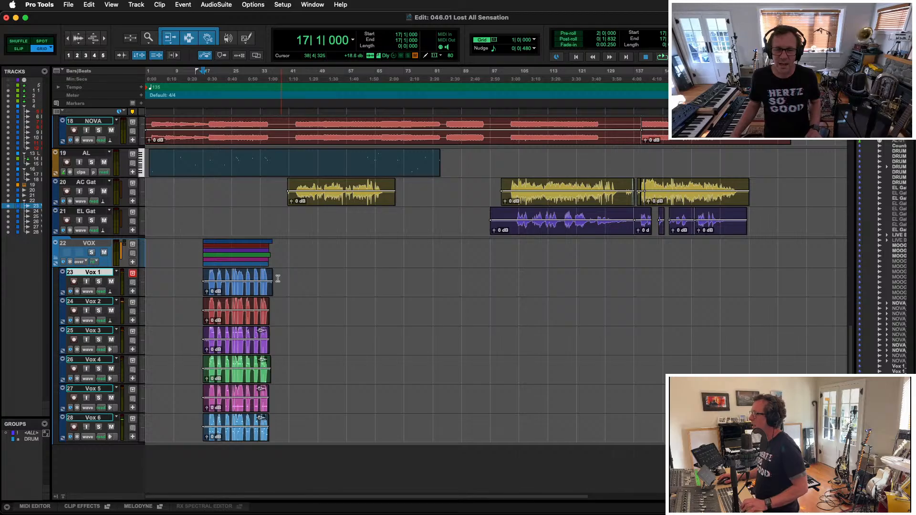
key(t)
key(t)
key(t)
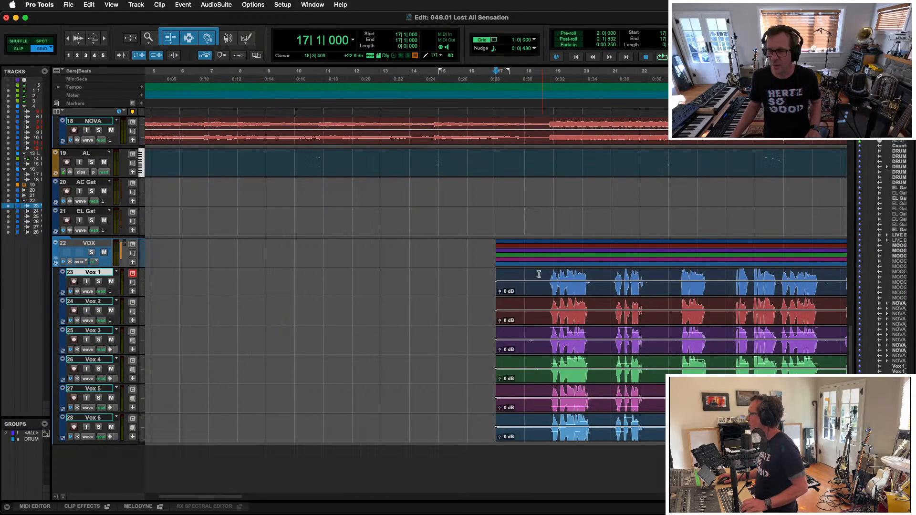
drag(538, 275, 497, 457)
click(492, 439)
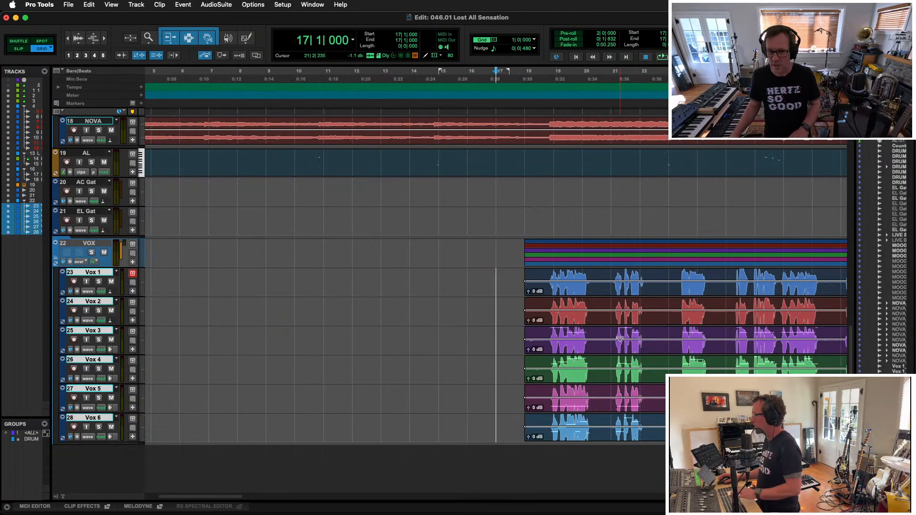
Delete everything after bar 35 from the ends of the Vox 1 to Vox 6 clips
key(r)
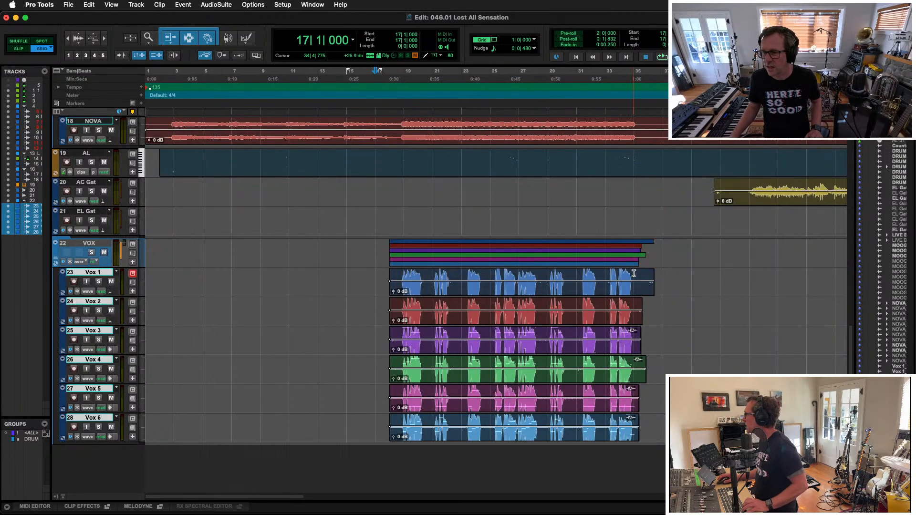
drag(633, 273, 691, 440)
key(Delete)
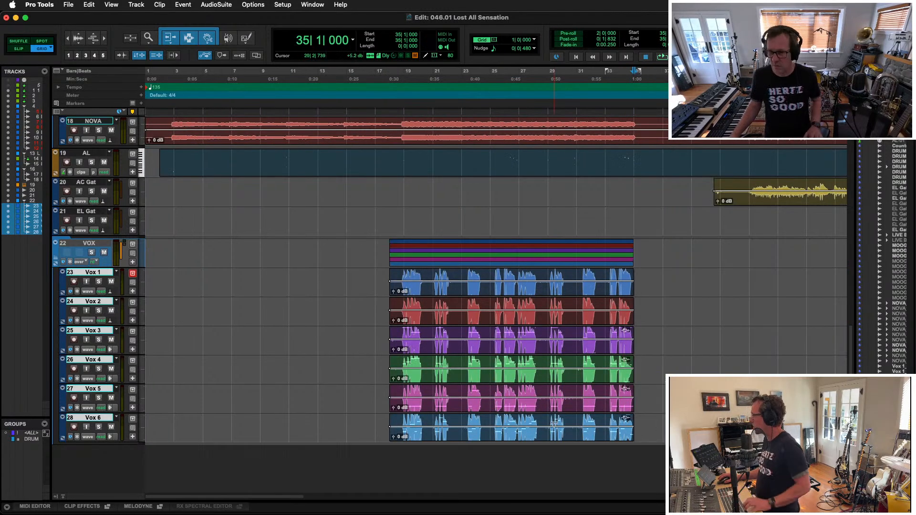
Select the trimmed clips on Vox 6 up through Vox 1 and combine them into one clip group
click(557, 440)
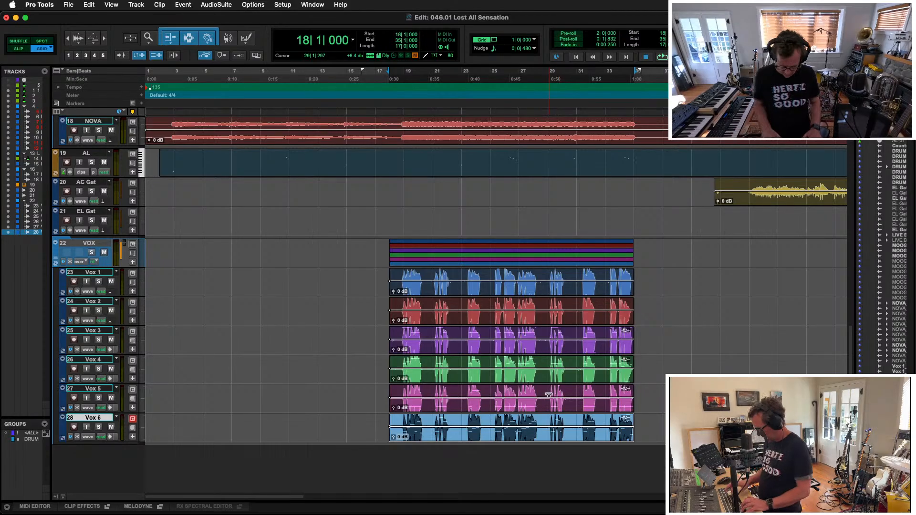
key(shift+p)
key(shift+p)
key(shift+p)
key(shift+p)
key(shift+p)
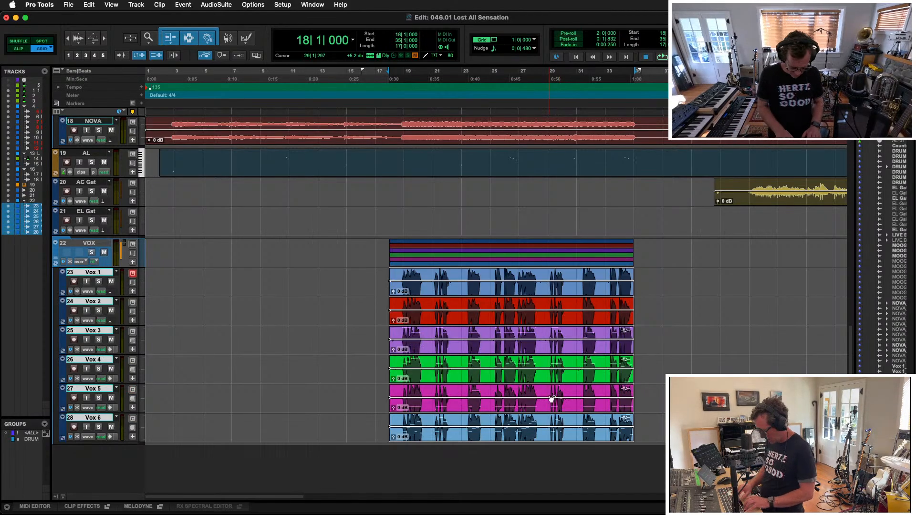
key(super+alt+g)
key(super+bracketleft)
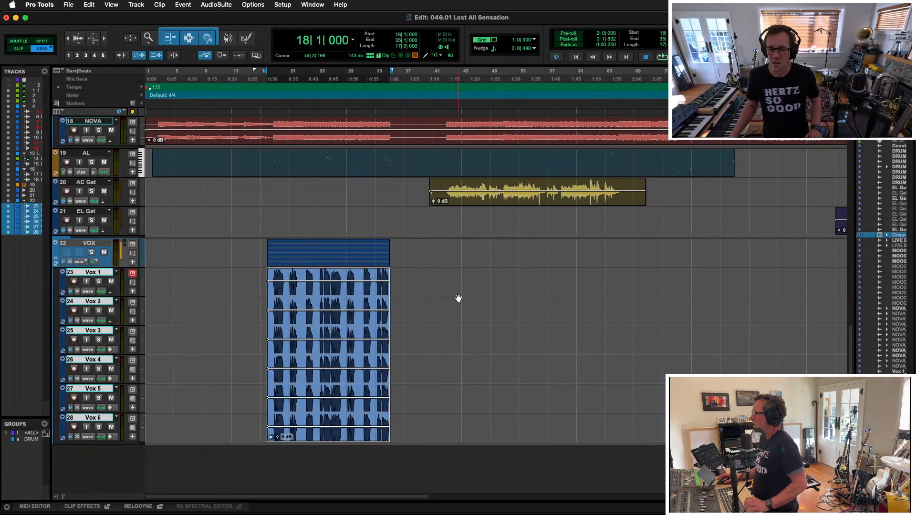
Place a copy of the grouped Vox clips at bar 50
scroll(489, 321, up, 5)
scroll(507, 311, down, 4)
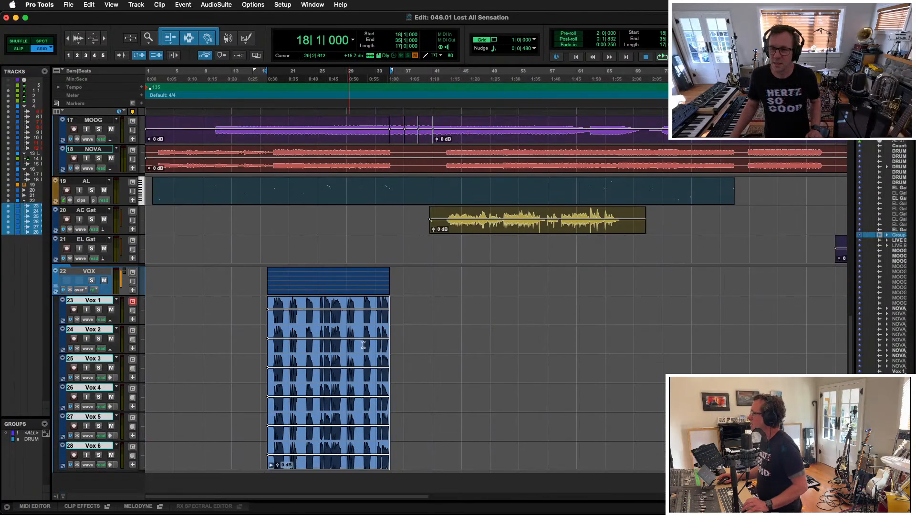
scroll(517, 369, up, 5)
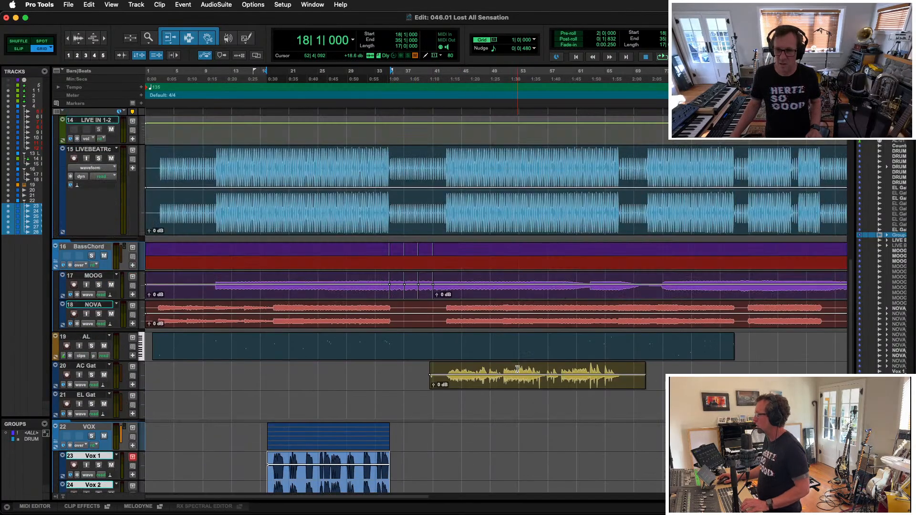
scroll(517, 370, down, 1)
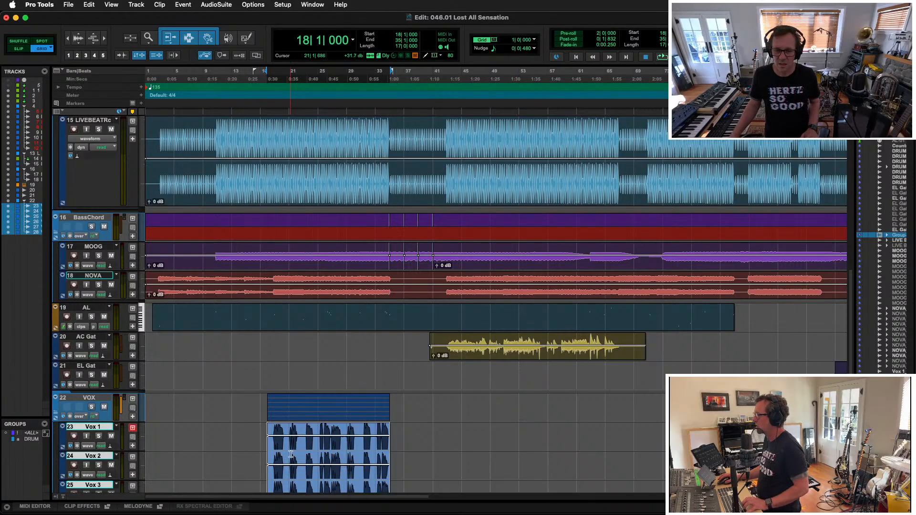
drag(289, 447, 517, 444)
Play the song from bar 50 to hear how the copied vocals fit the arrangement
key(space)
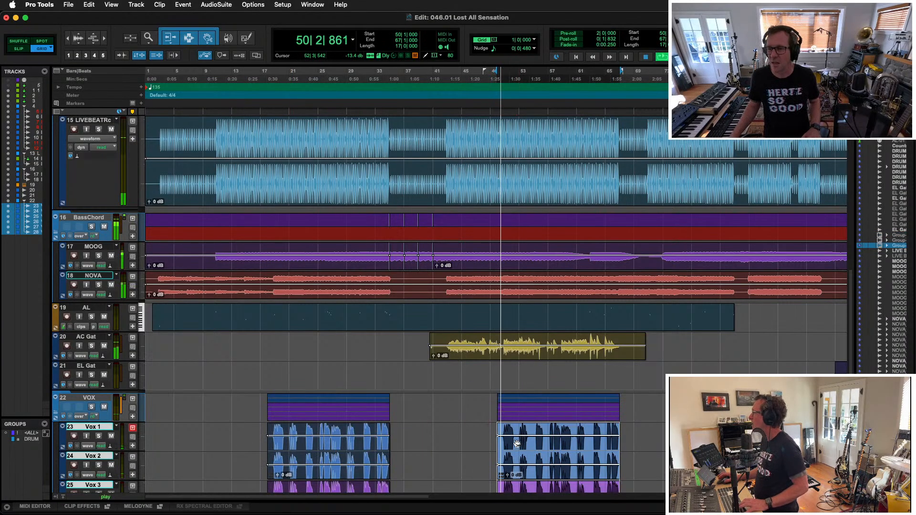
key(super+bracketright)
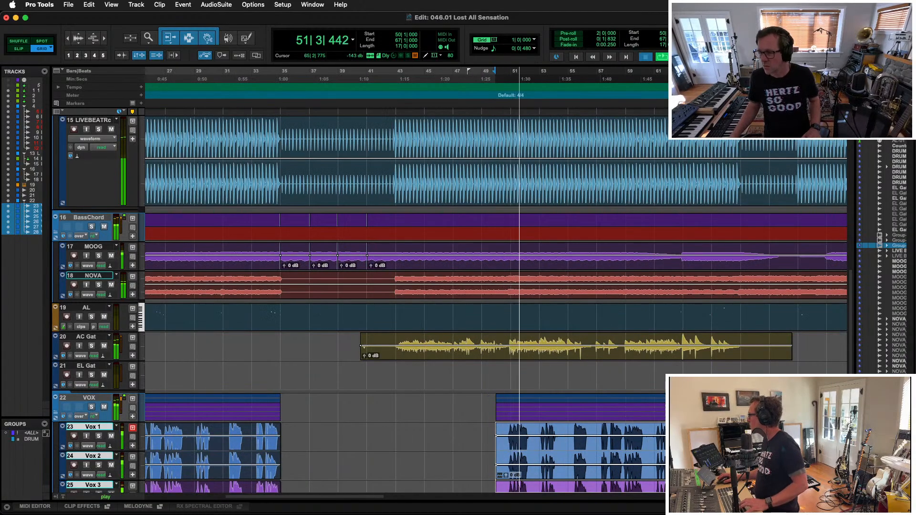
key(space)
mouse_move(724, 446)
mouse_down()
mouse_move(711, 441)
mouse_move(723, 442)
mouse_up()
key(space)
key(space)
key(space)
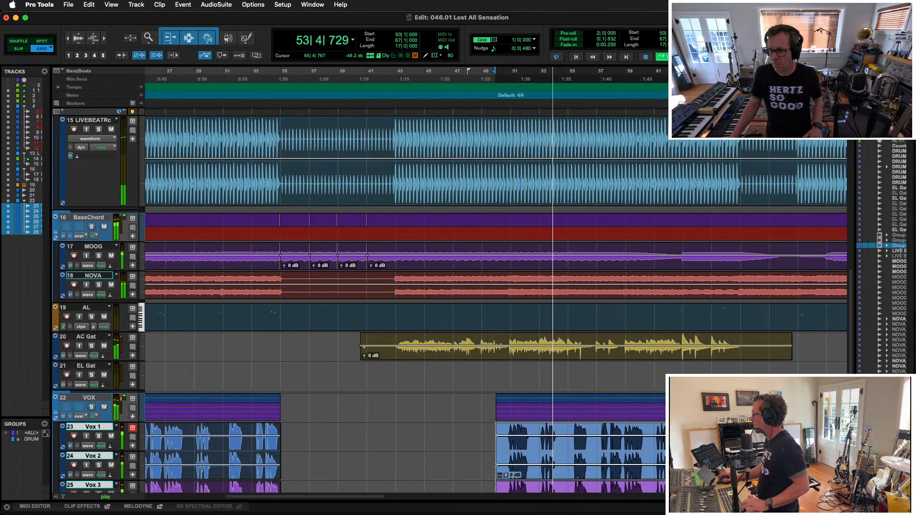
key(r)
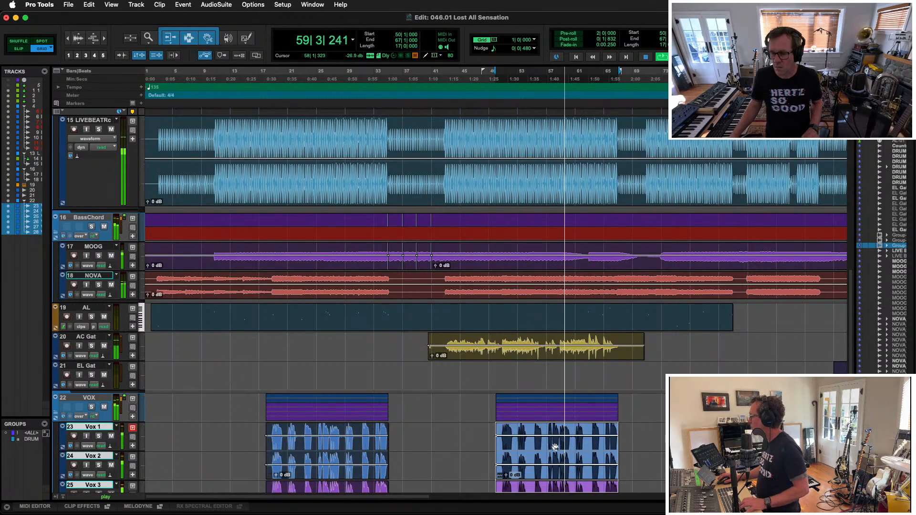
key(space)
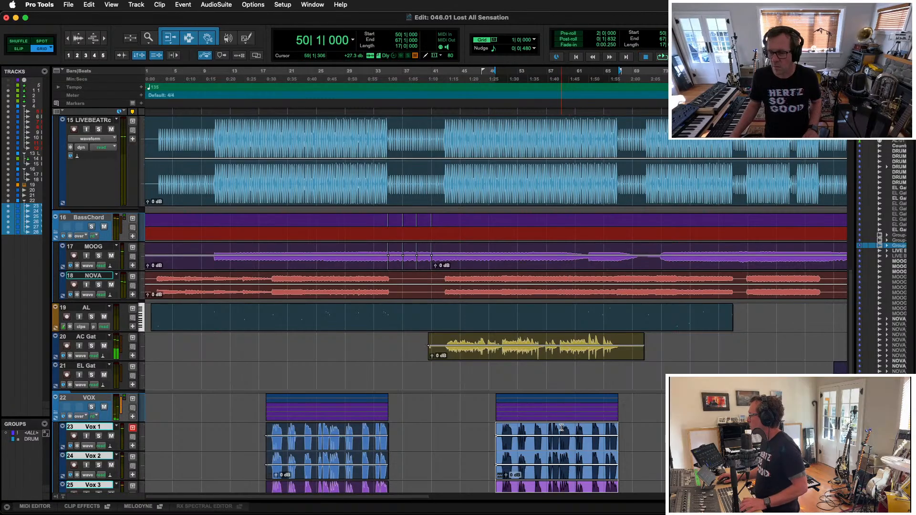
Examine the copied vocal phrases around bar 59 against the other tracks, and select the copied clip group
click(561, 427)
key(t)
key(t)
key(t)
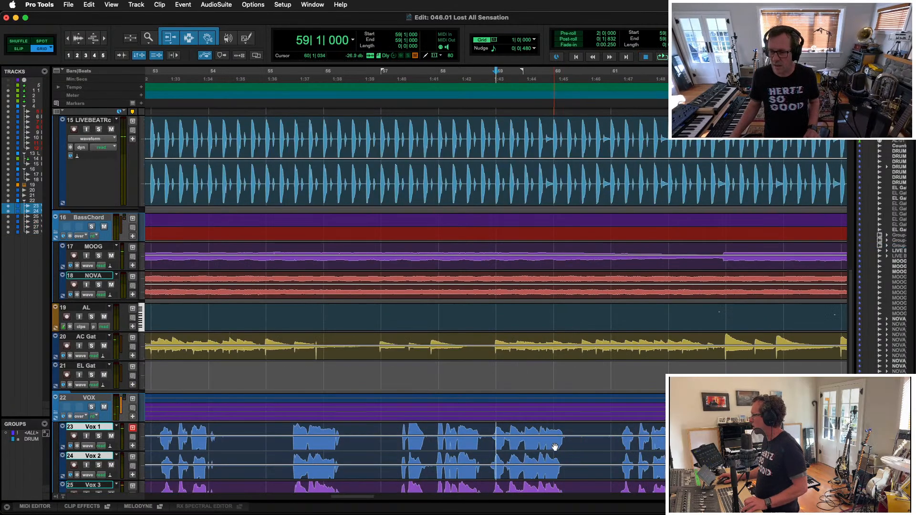
key(r)
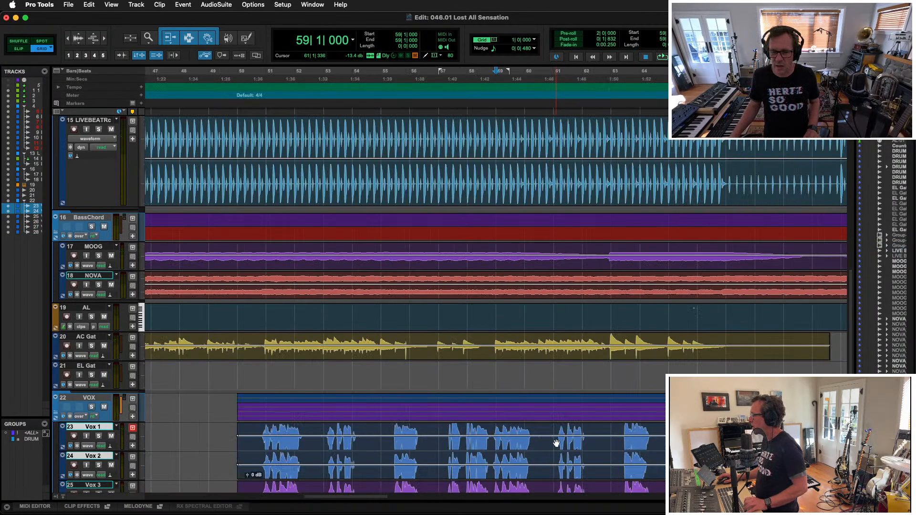
double_click(442, 461)
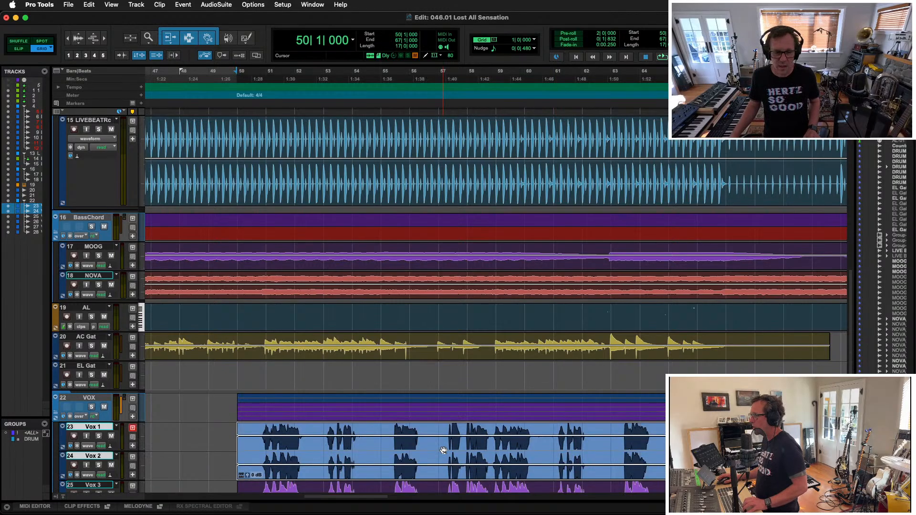
scroll(443, 450, down, 5)
Undo the placement of the vocal group copy at bar 50
key(super+z)
key(super+z)
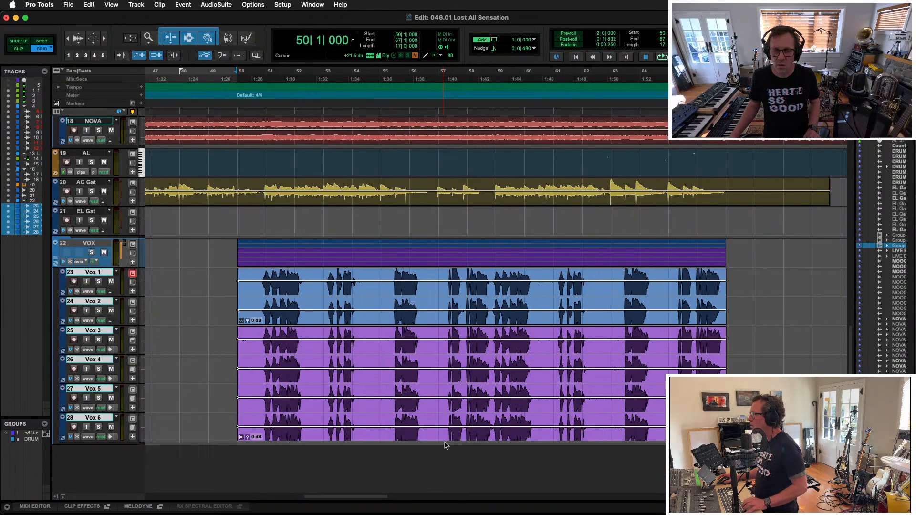
click(414, 272)
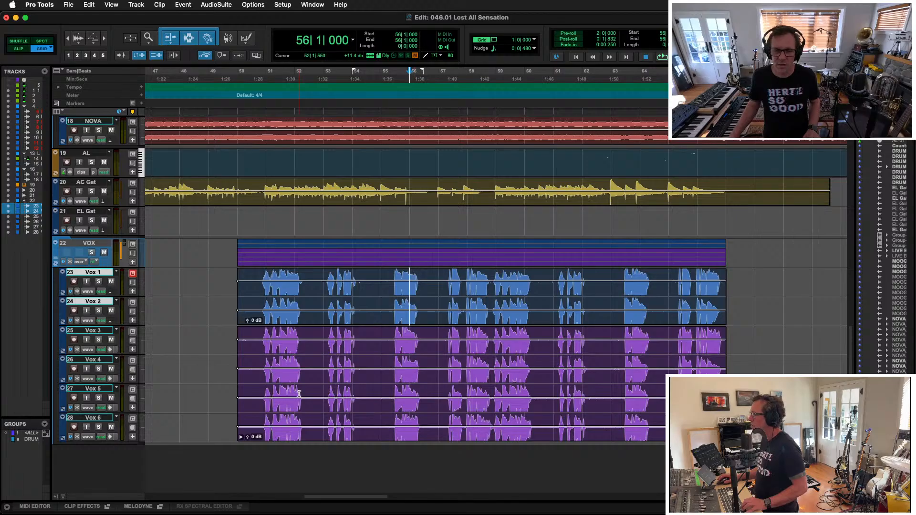
key(super+shift+z)
key(super+z)
key(super+z)
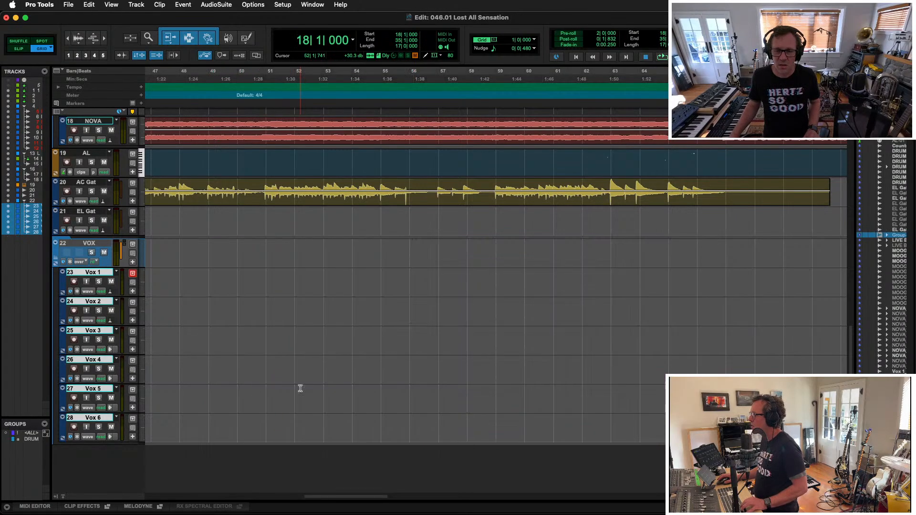
Copy the grouped Vox 1 to Vox 6 clips to bar 54
key(alt+a)
key(t)
key(t)
key(r)
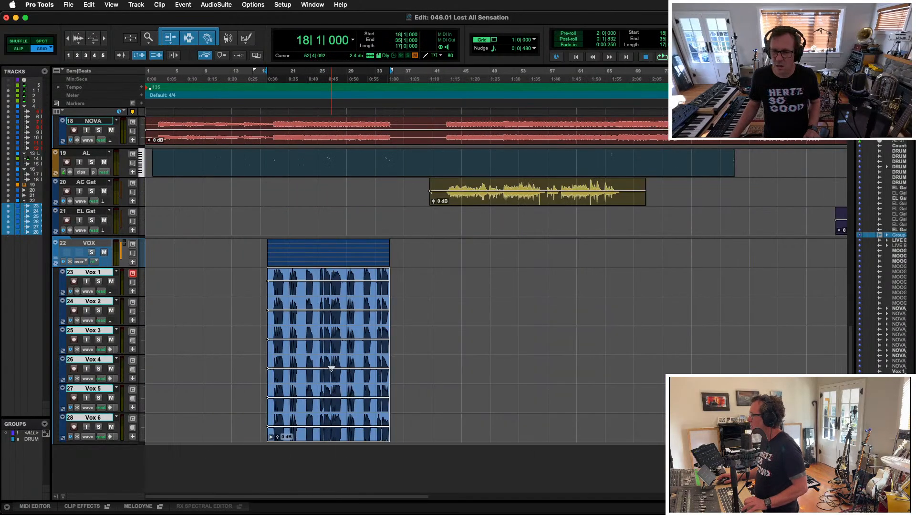
drag(336, 294, 595, 279)
Move the copied vocal group to start at bar 78 and play the song from there
scroll(552, 329, up, 5)
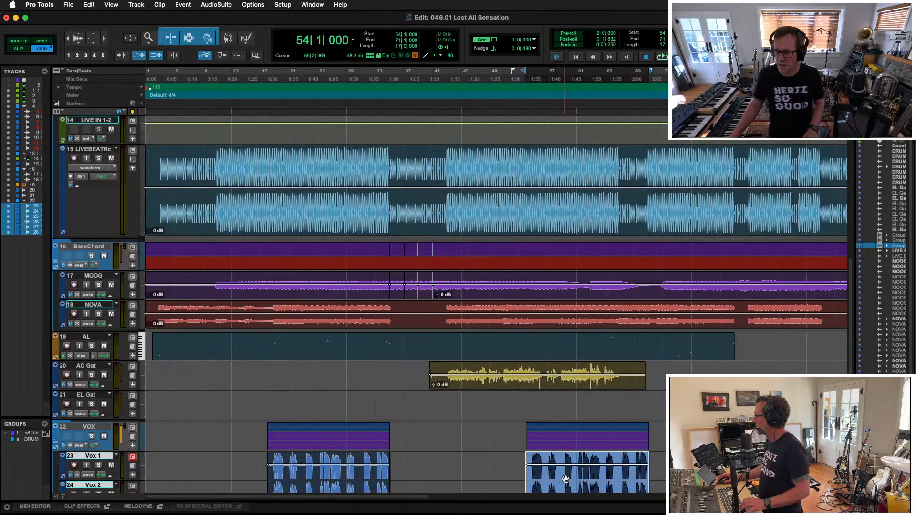
drag(591, 479, 713, 479)
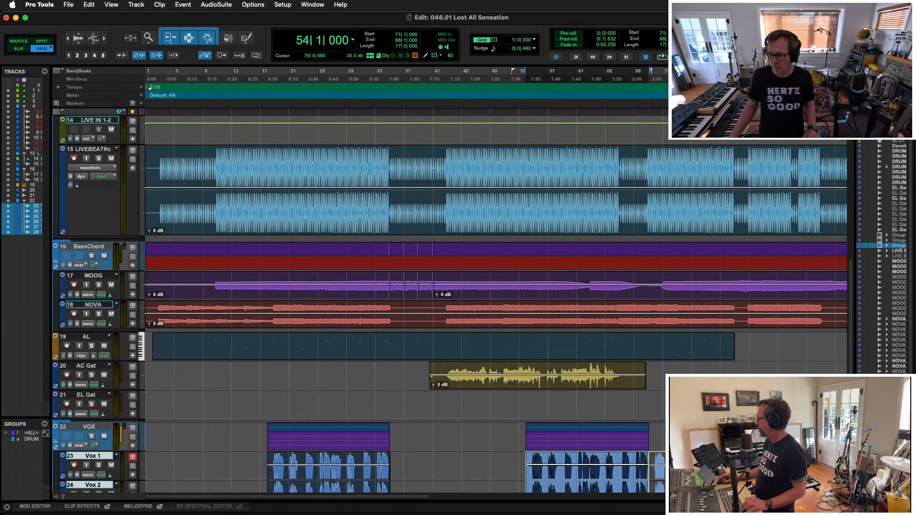
mouse_move(713, 479)
mouse_down()
mouse_move(687, 479)
mouse_move(723, 478)
mouse_up()
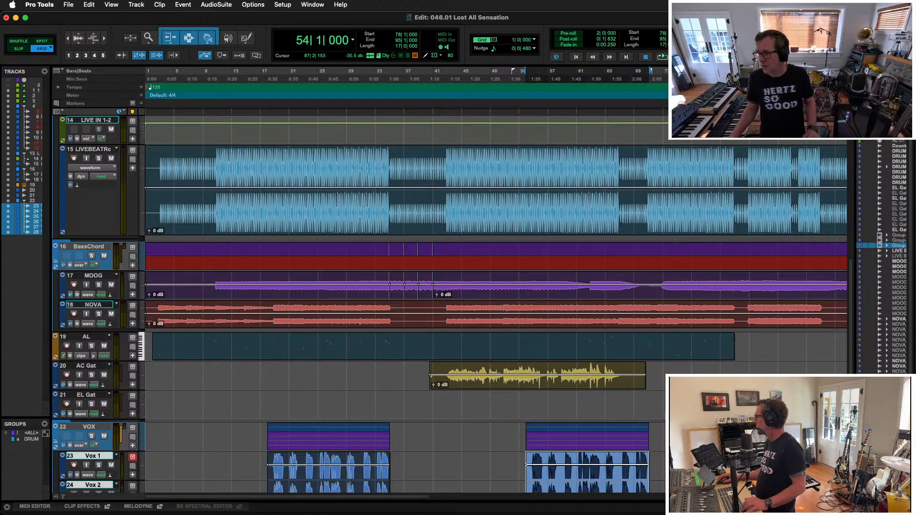
drag(766, 478, 764, 479)
key(space)
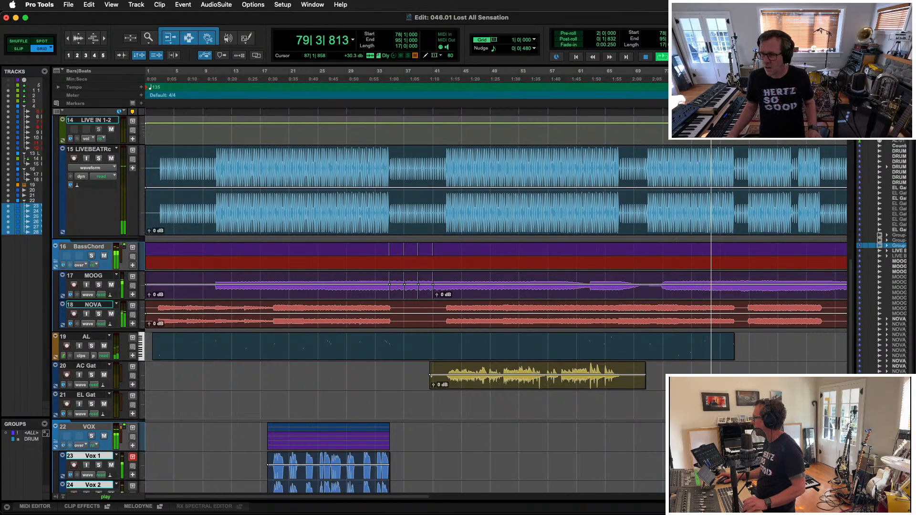
Clear the NOVA audio from bar 84 to bar 86 and play the transition
click(736, 370)
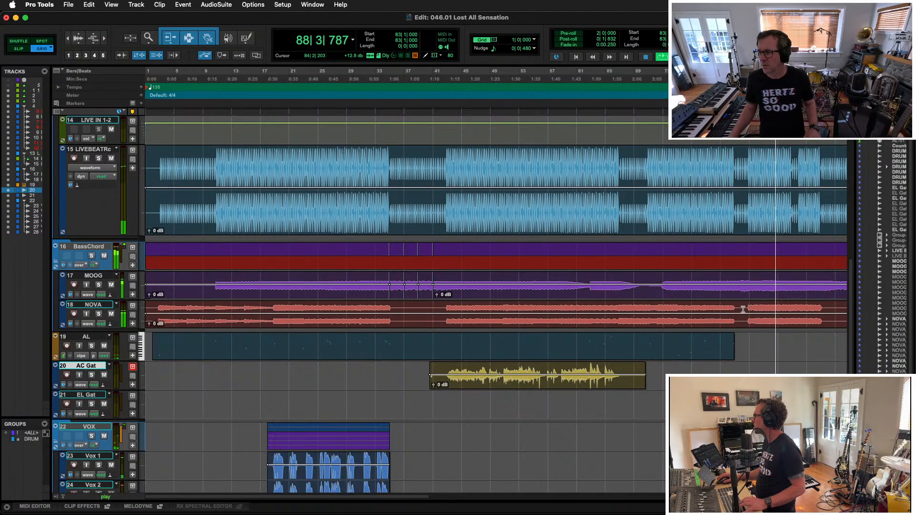
drag(742, 309, 746, 308)
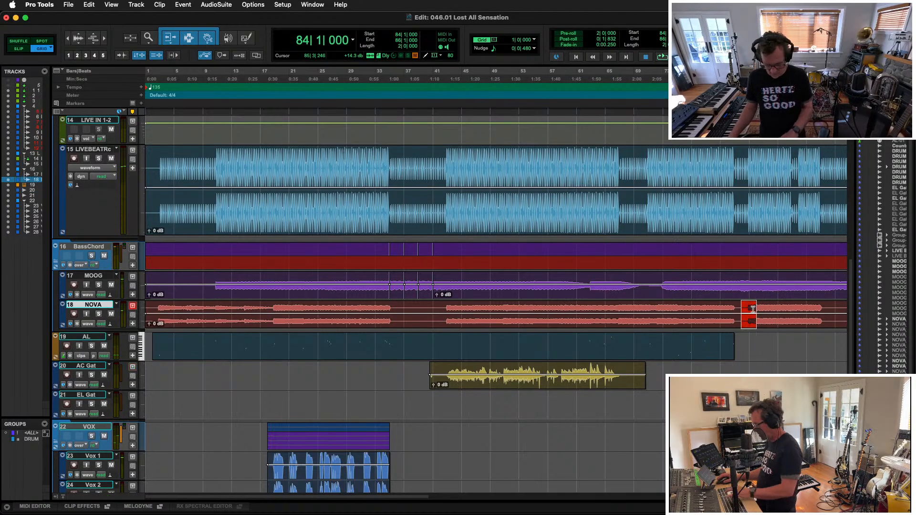
key(Delete)
key(space)
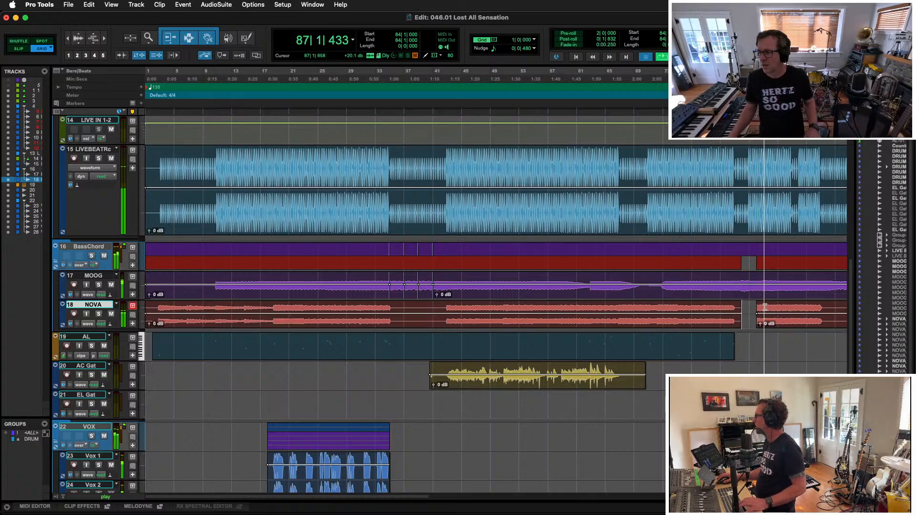
Extend the gap in NOVA to bar 87 and play the song from bar 85
click(765, 308)
key(space)
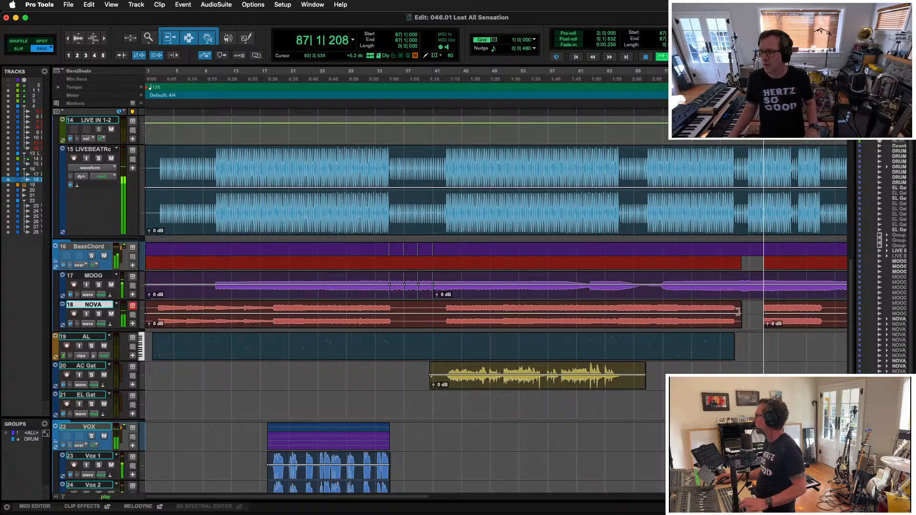
click(746, 308)
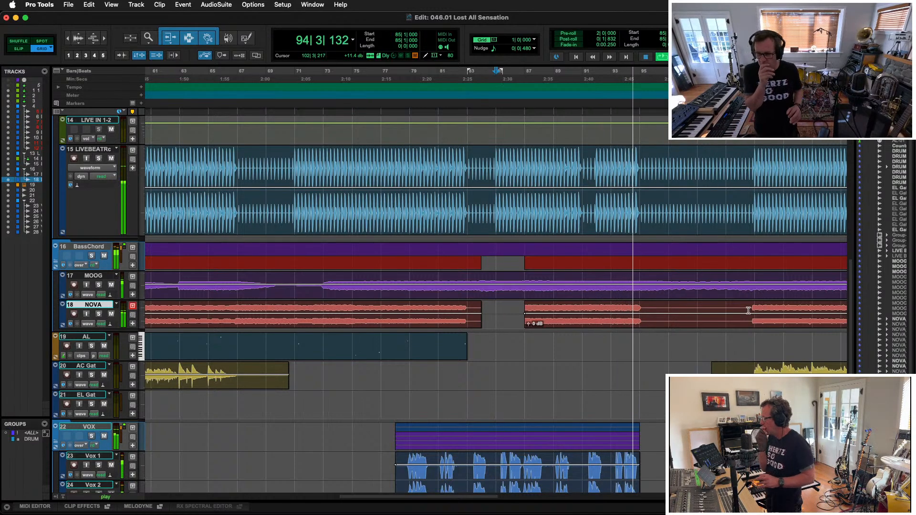
Examine the inserts, sends and levels across the mixer channels while the song plays
key(super+equal)
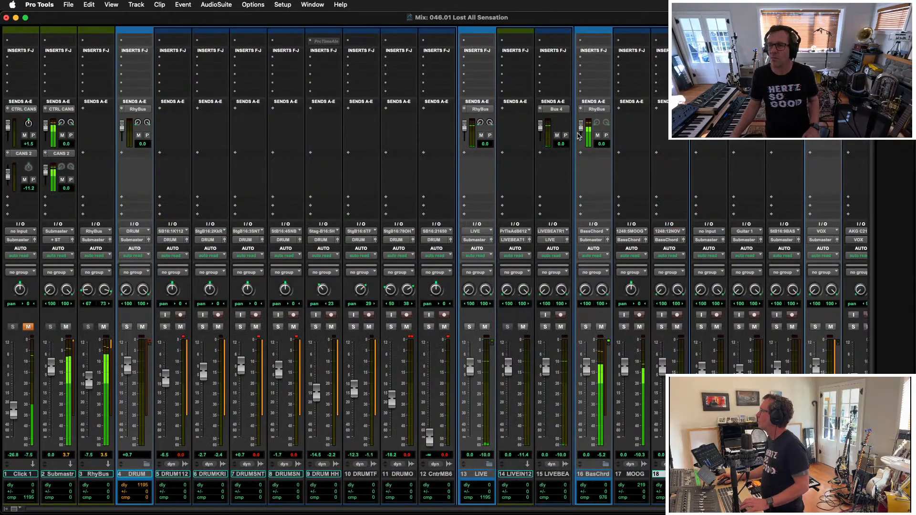
scroll(588, 120, up, 3)
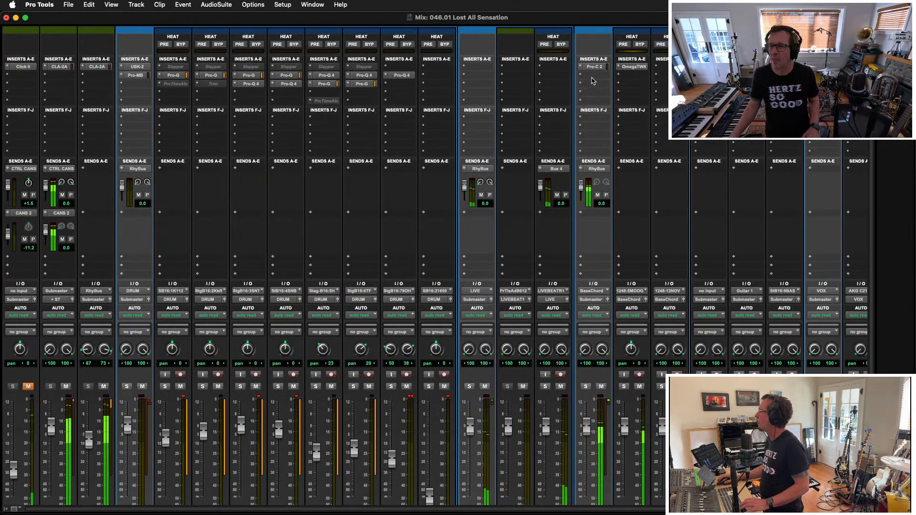
scroll(599, 260, right, 5)
scroll(630, 270, down, 3)
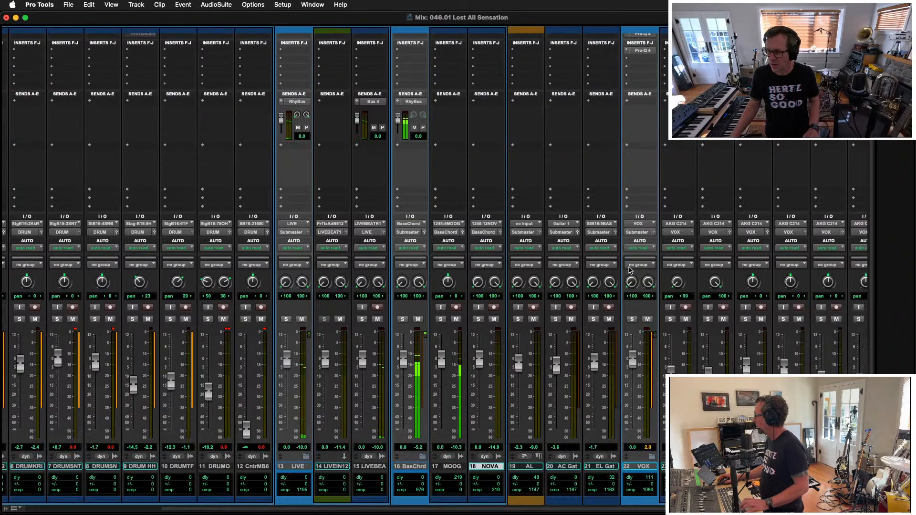
scroll(628, 270, up, 3)
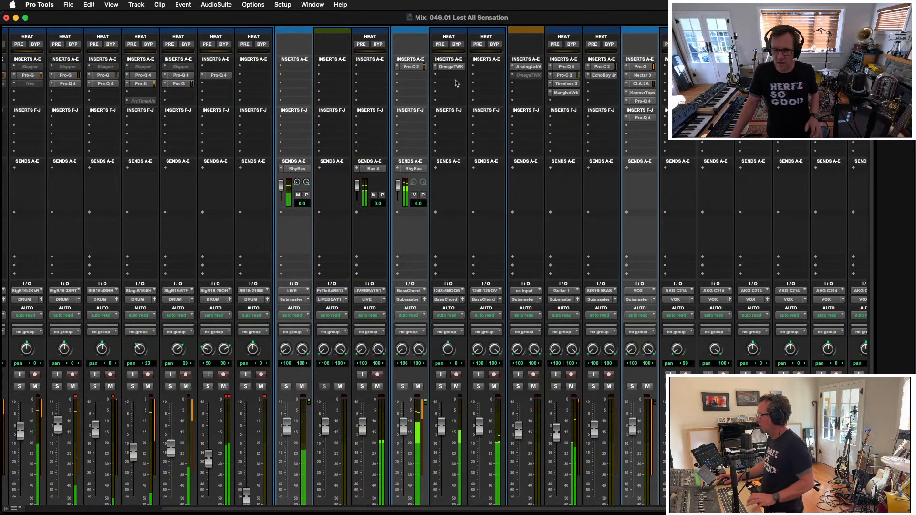
scroll(414, 180, down, 3)
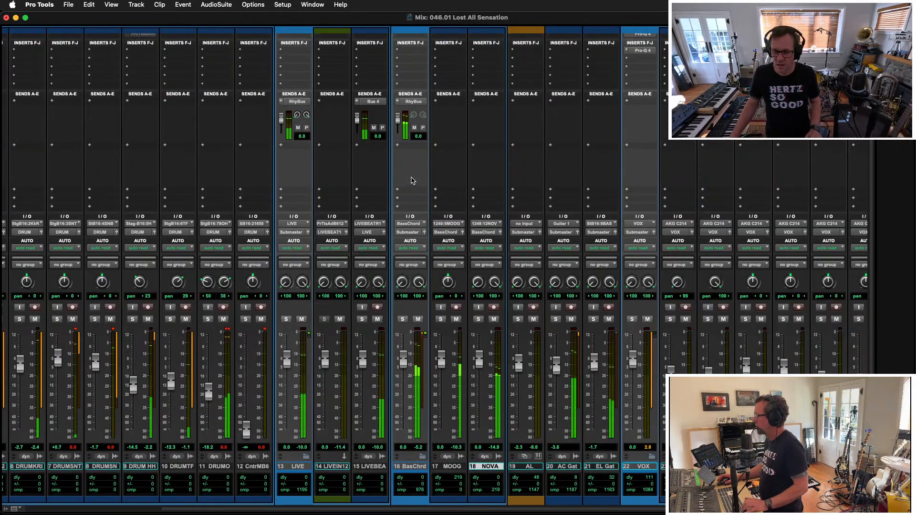
scroll(413, 180, up, 1)
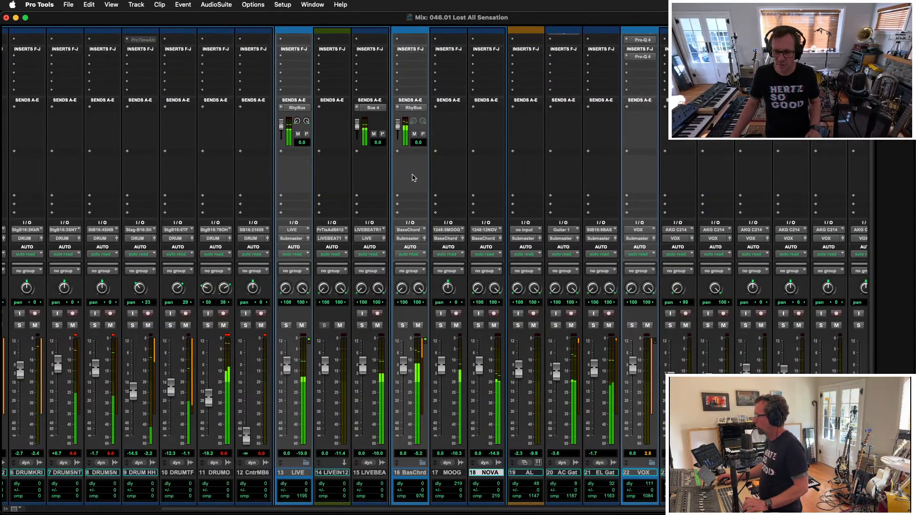
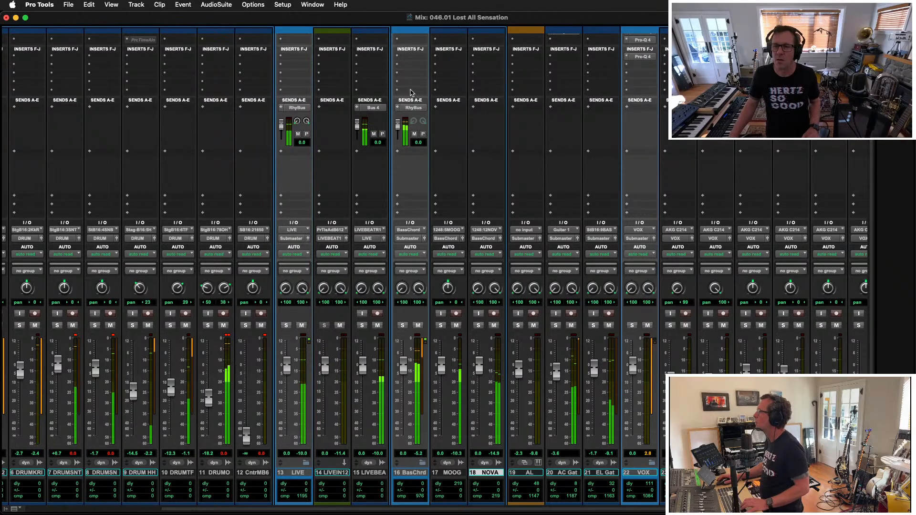
Insert FabFilter Pro-Q 4 in slot G of the BassChord track and position its window over the mixer
scroll(379, 144, up, 3)
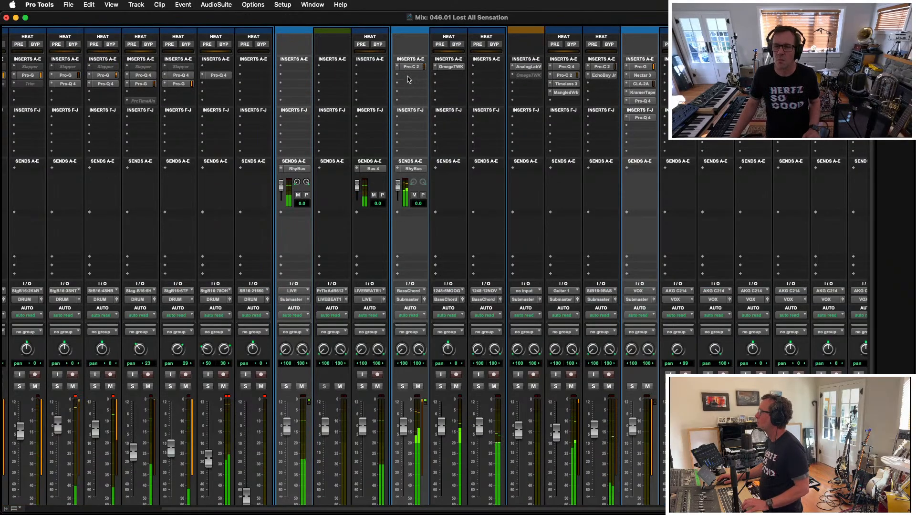
click(398, 133)
mouse_move(398, 130)
click(432, 103)
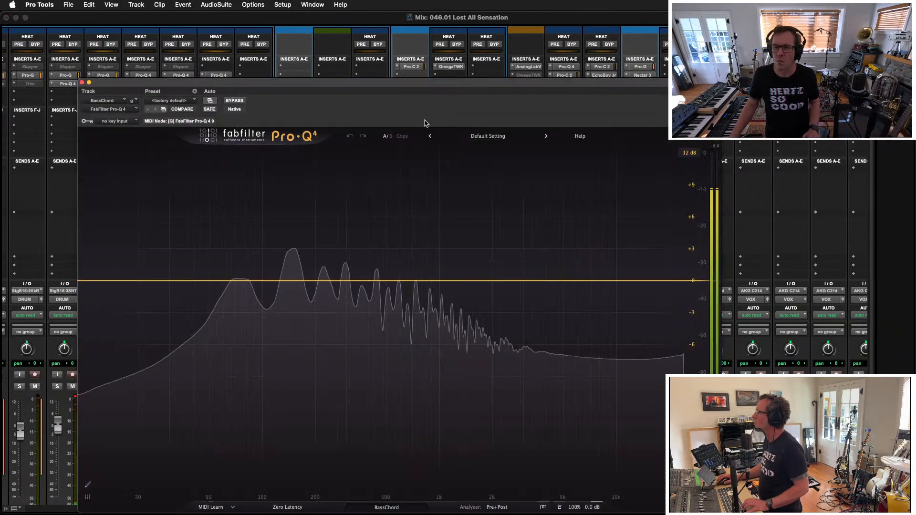
drag(368, 84, 368, 252)
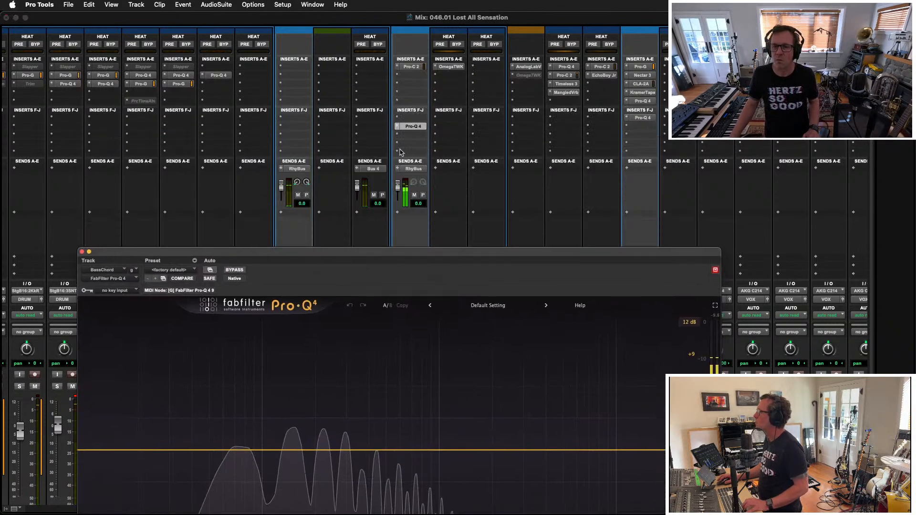
click(418, 128)
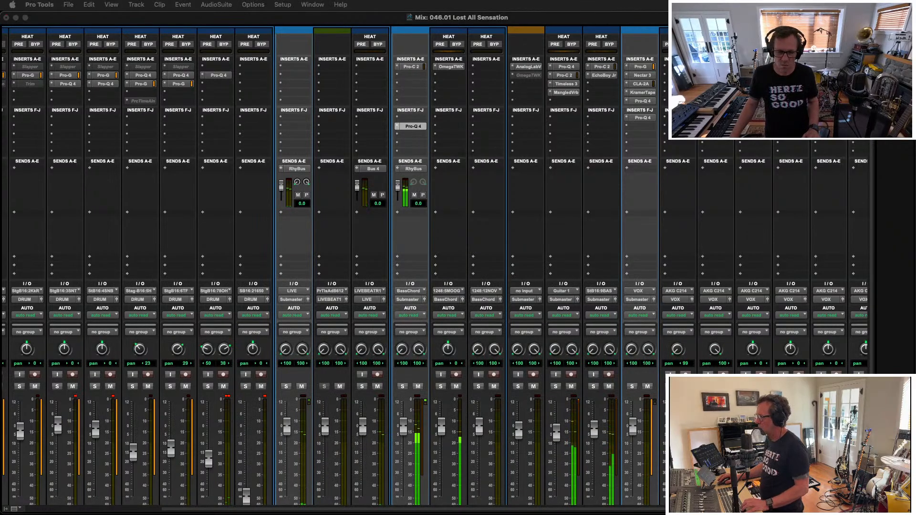
drag(343, 510, 262, 71)
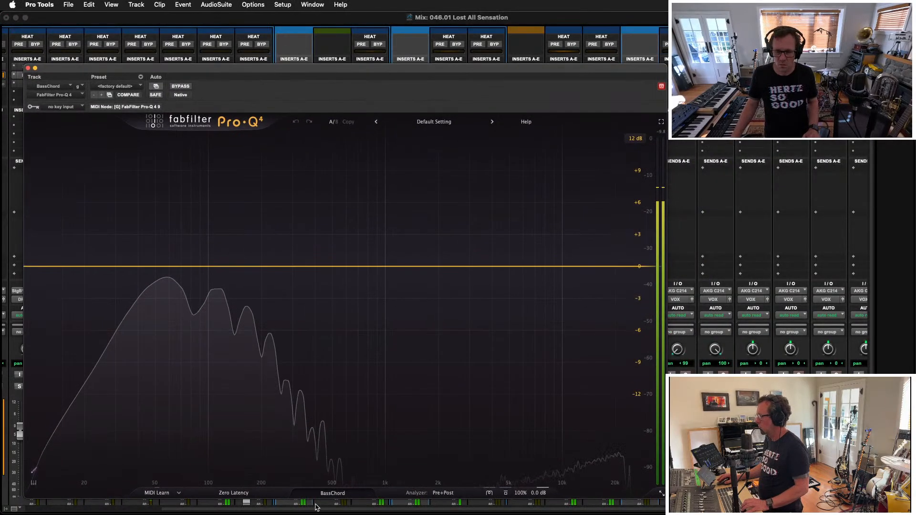
Open the EQ's instance overview, pin the VOX instance, and show only BassChord and VOX
click(332, 493)
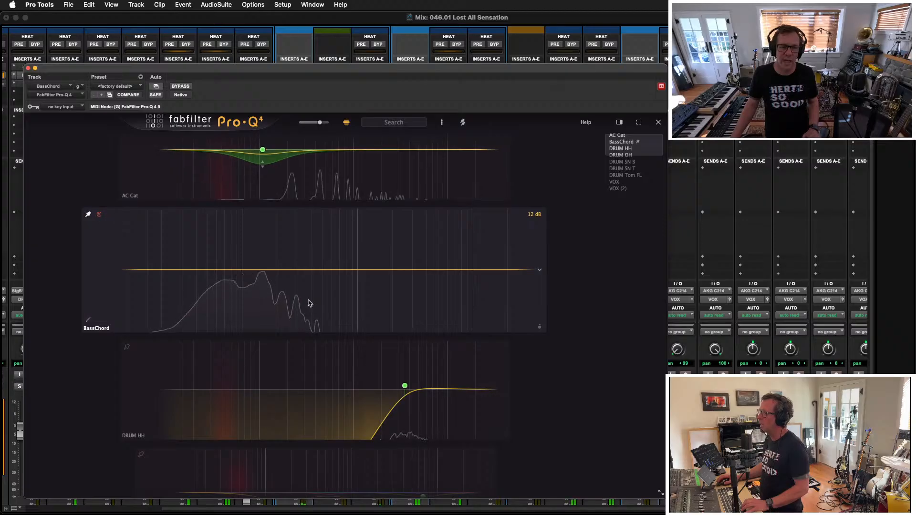
scroll(308, 298, down, 3)
scroll(307, 298, down, 3)
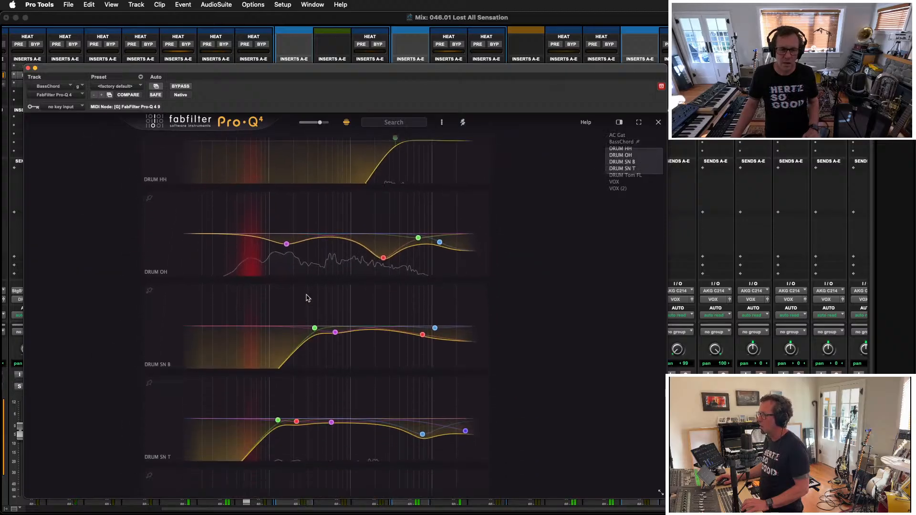
scroll(308, 299, down, 2)
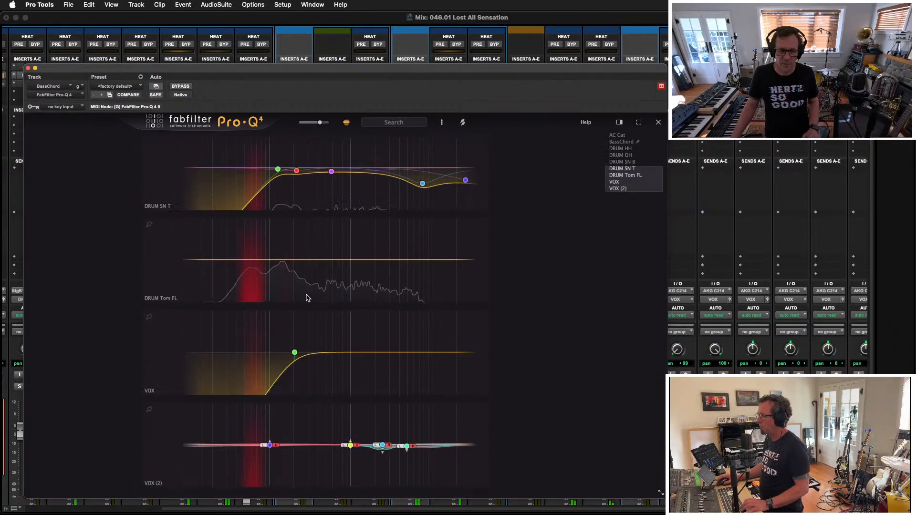
scroll(296, 376, down, 1)
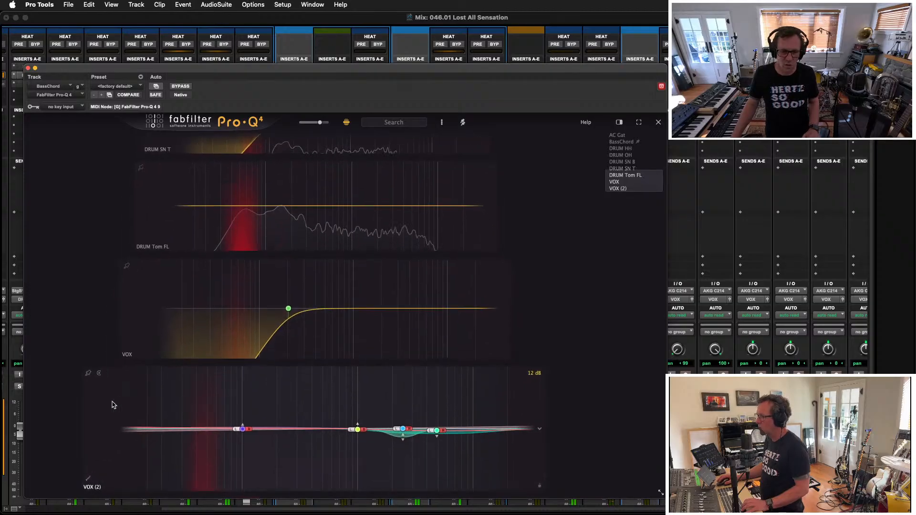
scroll(96, 377, up, 2)
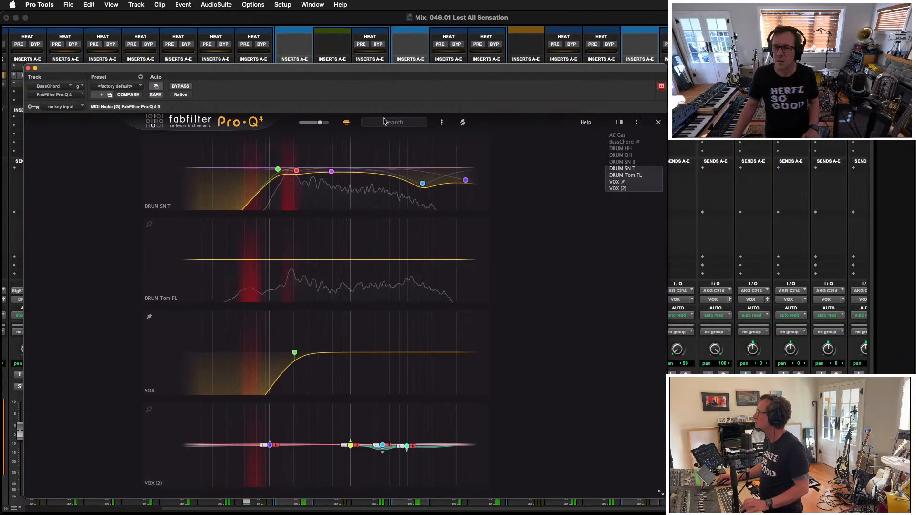
click(463, 122)
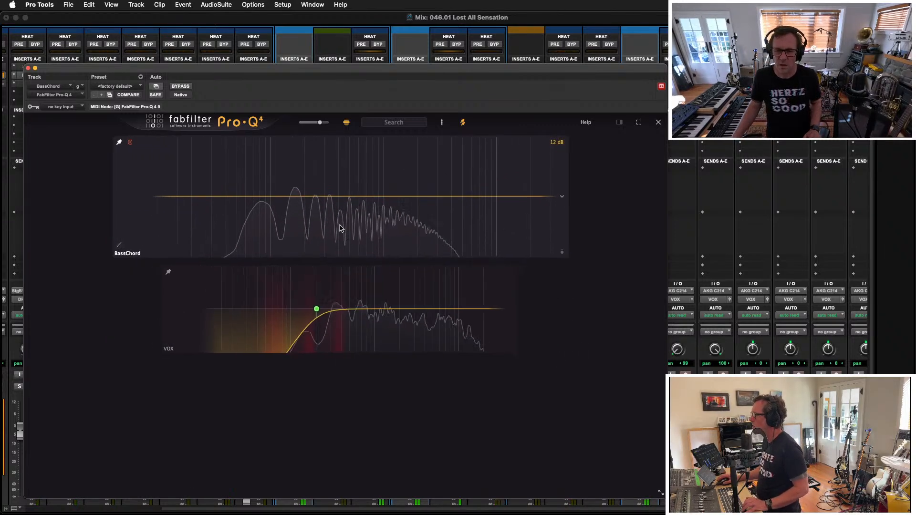
Balance BassChord against VOX with a 5.3 dB BassChord cut at about 324 Hz, a shallow one near 48 Hz, and a small upper-mid VOX boost
mouse_move(303, 291)
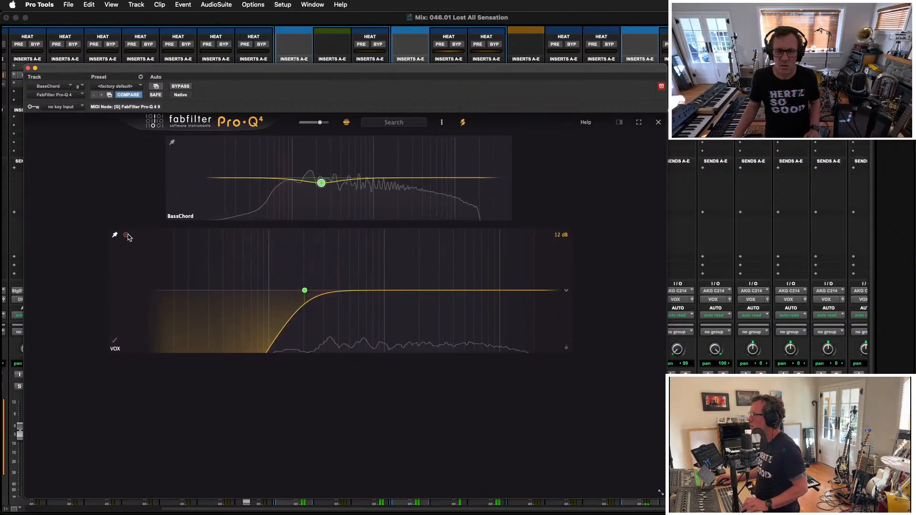
mouse_move(311, 207)
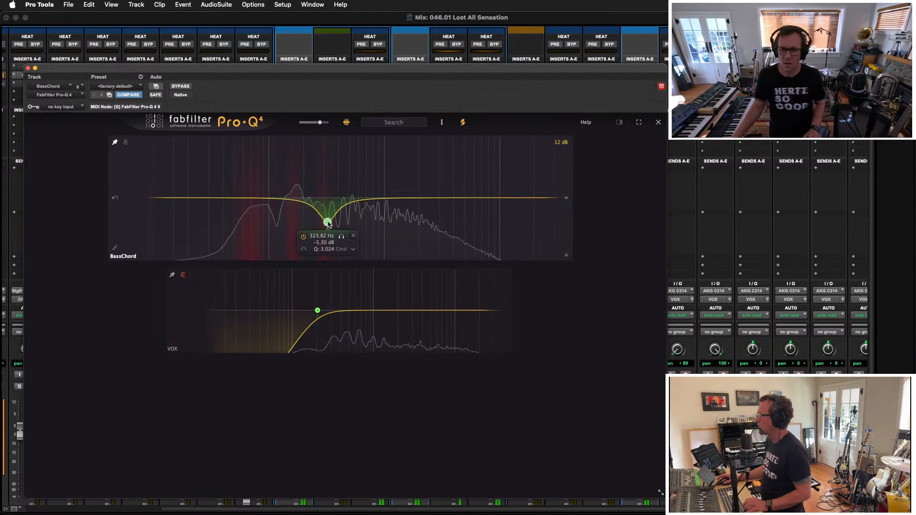
click(318, 280)
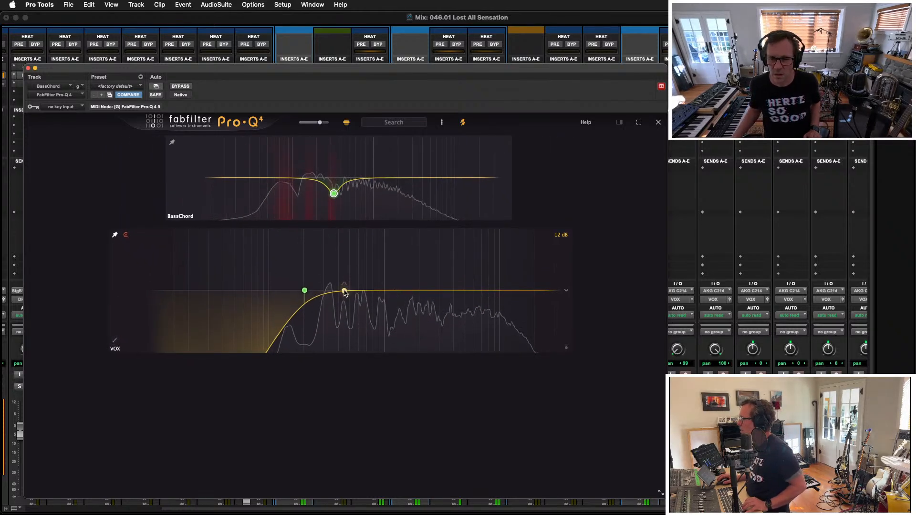
drag(345, 292, 426, 278)
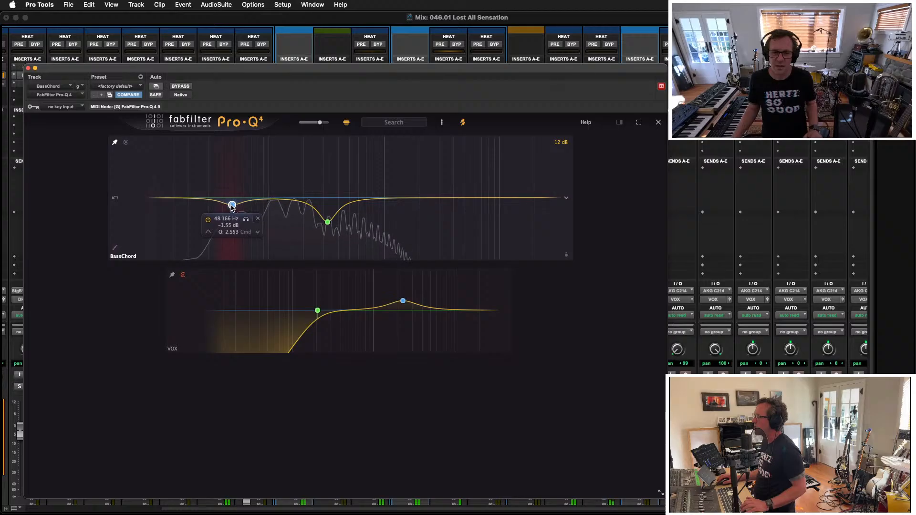
drag(233, 207, 232, 206)
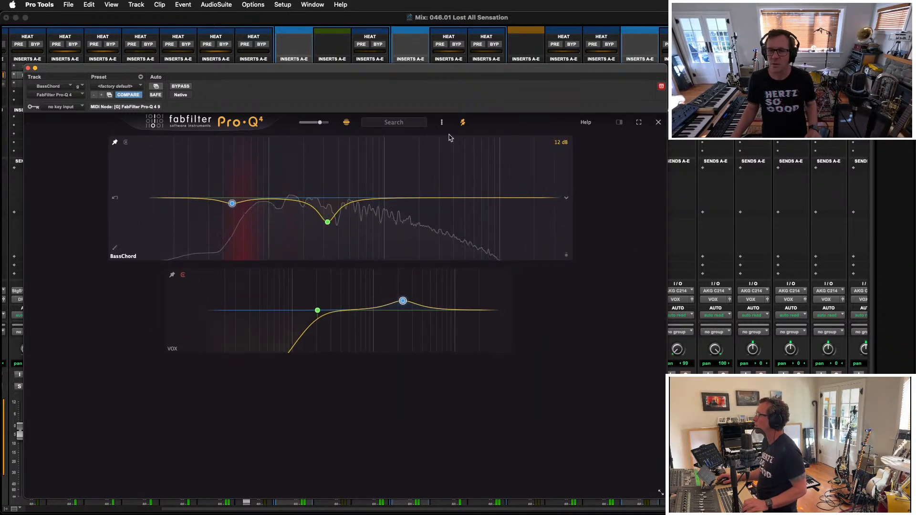
Show all EQ instances again, examine the curves of the drum and guitar tracks against BassChord, and close the EQ
click(463, 122)
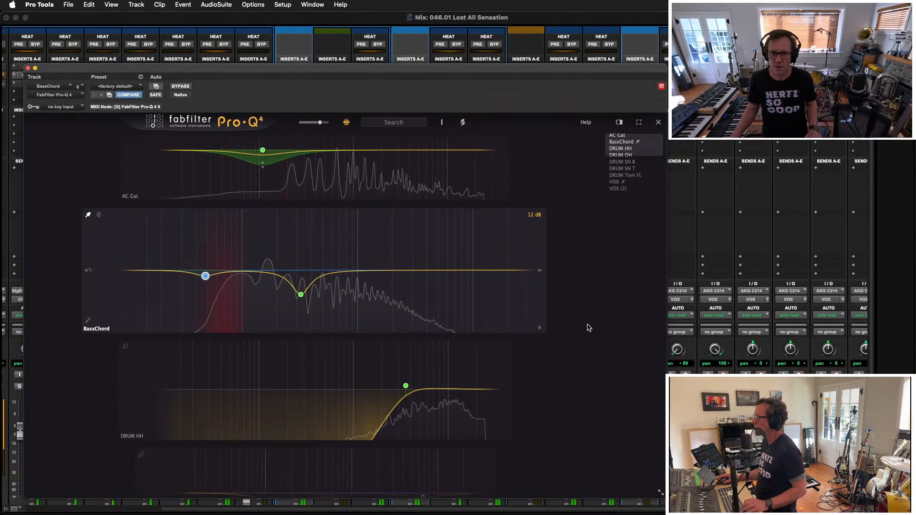
scroll(561, 357, down, 5)
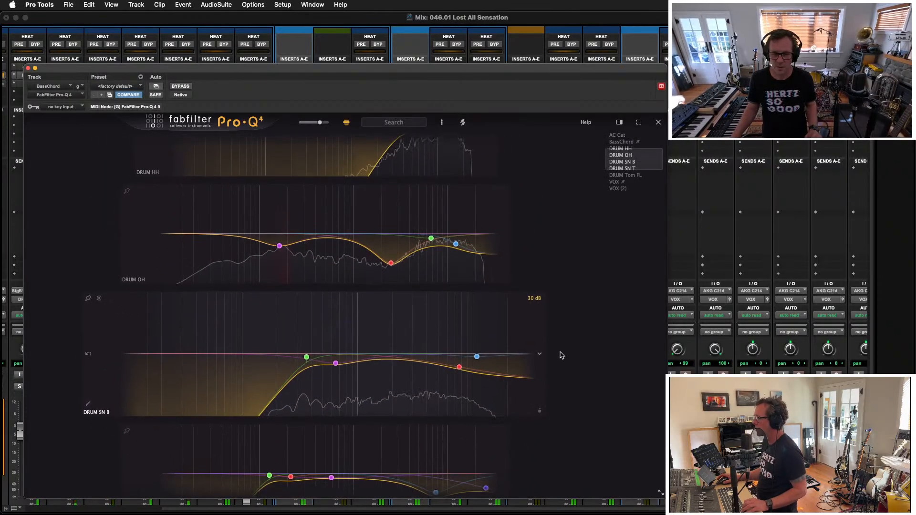
scroll(562, 356, up, 5)
scroll(562, 353, up, 2)
scroll(563, 354, down, 1)
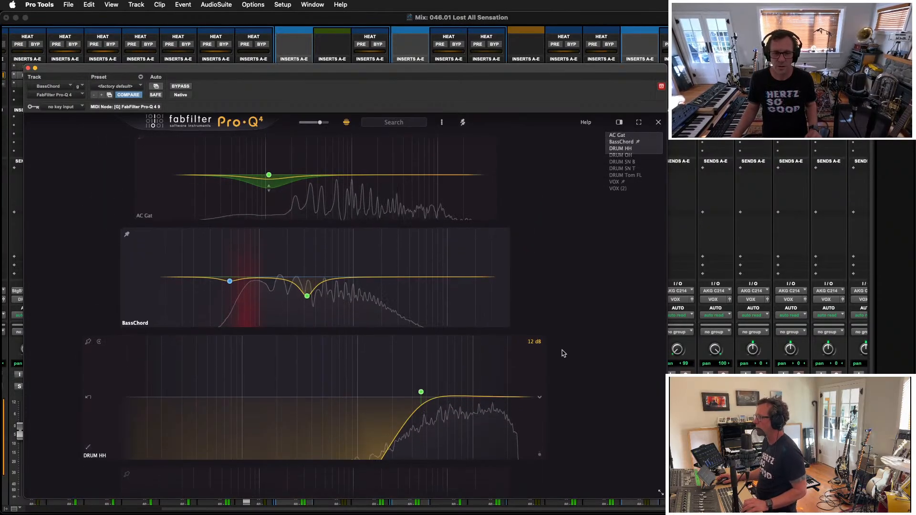
scroll(562, 354, up, 1)
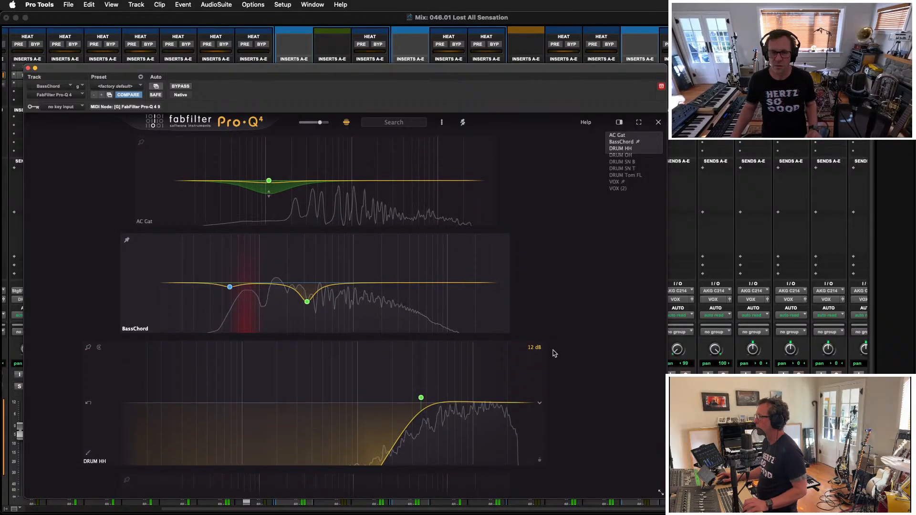
click(28, 69)
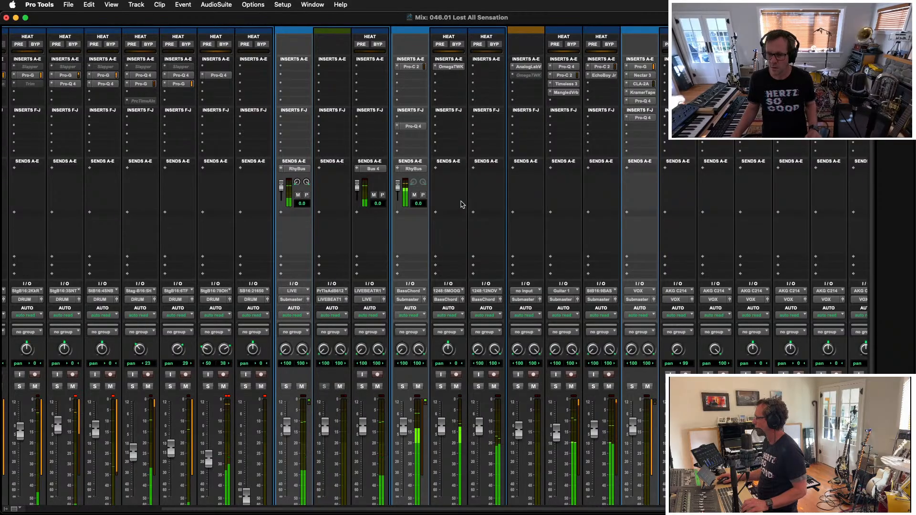
Set the ratio of the BassChord track's Pro-C 2 compressor to about 3.78:1 and close the plug-in
scroll(461, 204, down, 3)
scroll(461, 203, up, 3)
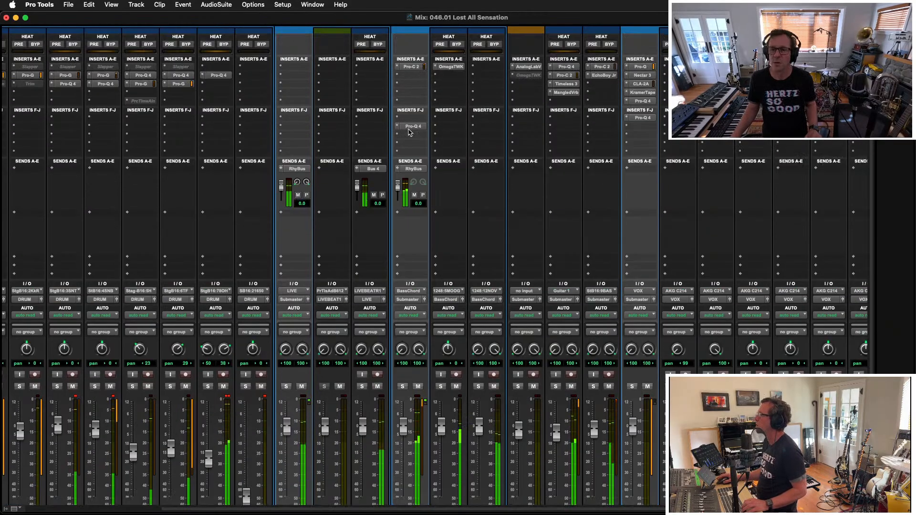
click(410, 67)
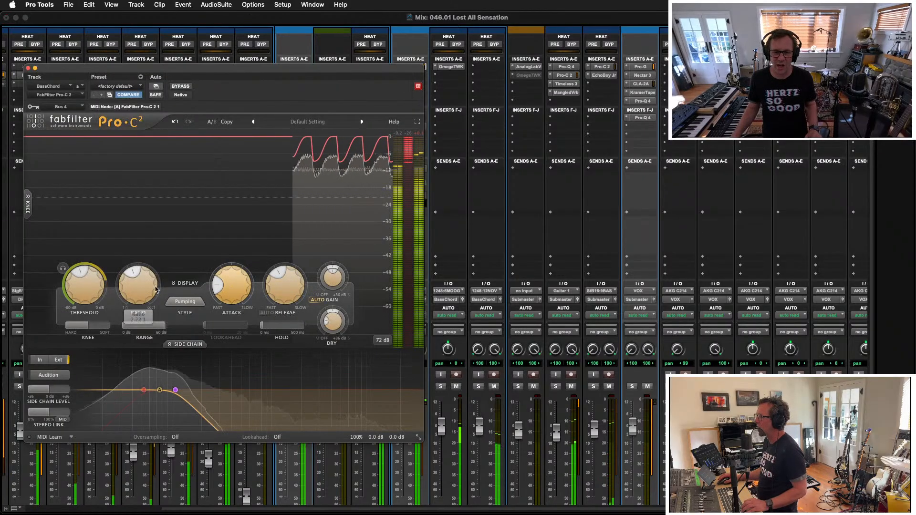
mouse_move(100, 285)
mouse_move(129, 274)
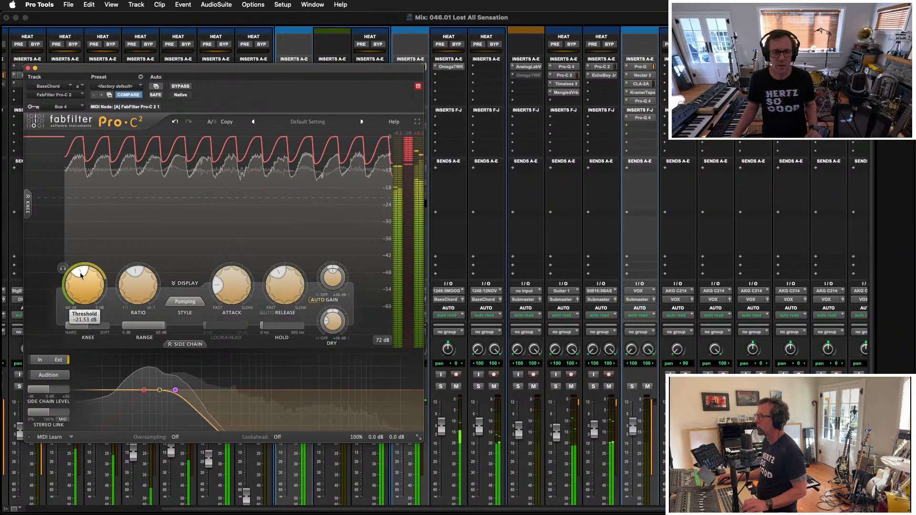
mouse_move(226, 286)
mouse_move(278, 286)
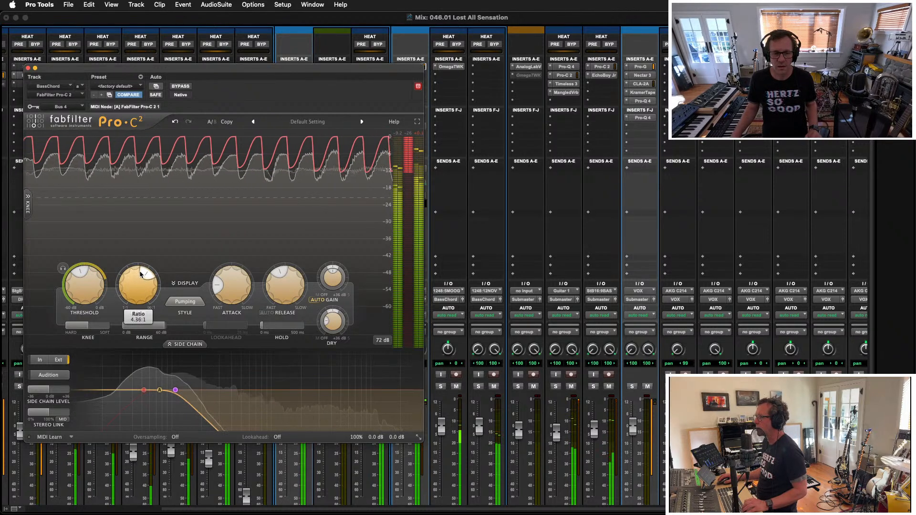
drag(140, 279, 139, 282)
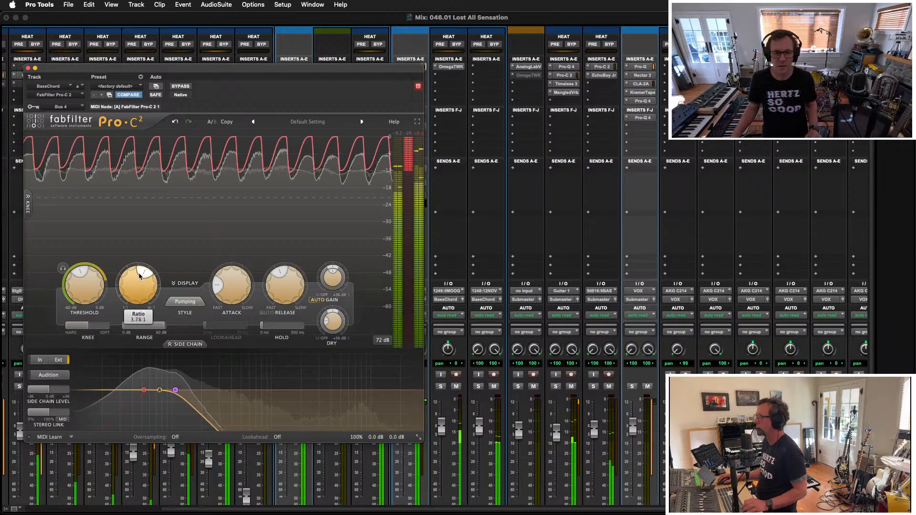
drag(140, 276, 140, 276)
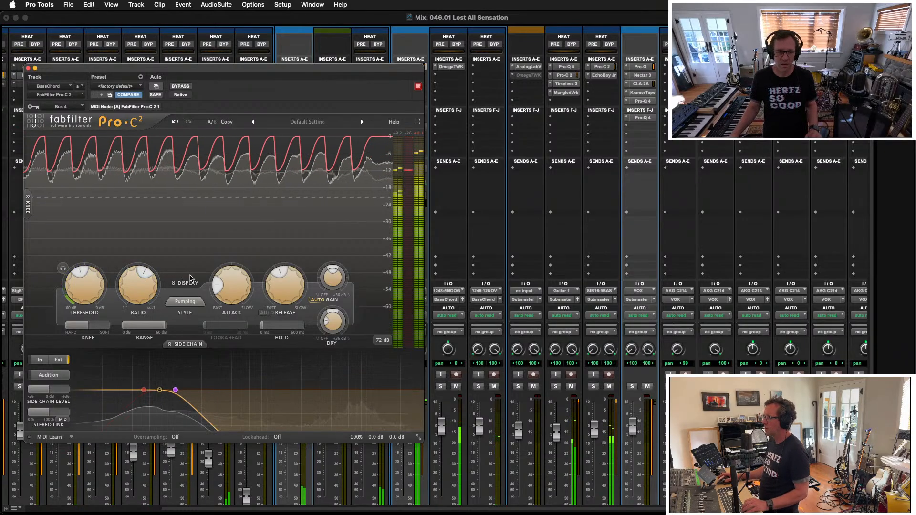
click(28, 68)
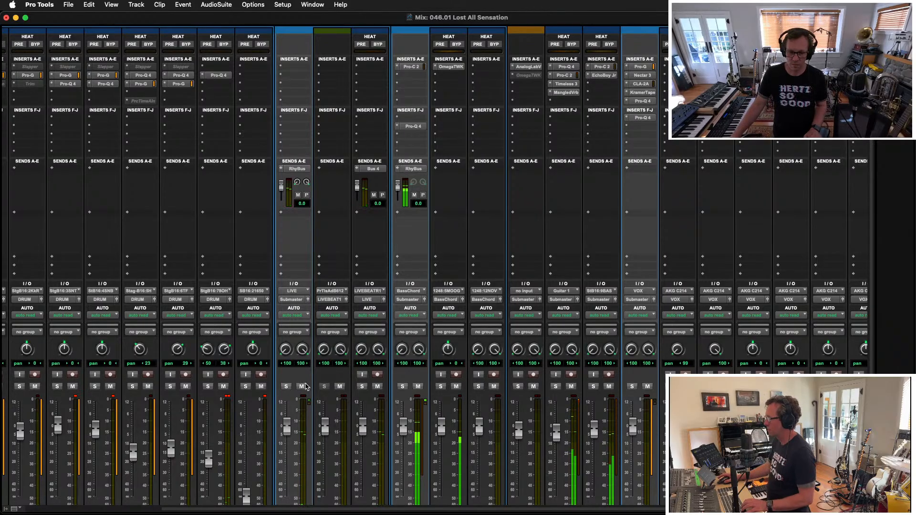
Raise the DRUM Tom FL fader to about -4.6 dB and solo the track
scroll(322, 352, down, 3)
scroll(263, 413, left, 5)
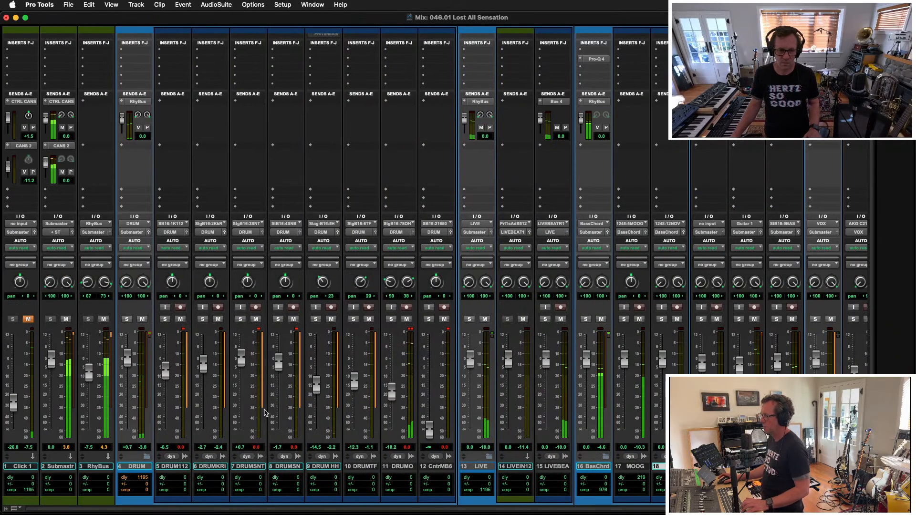
click(103, 319)
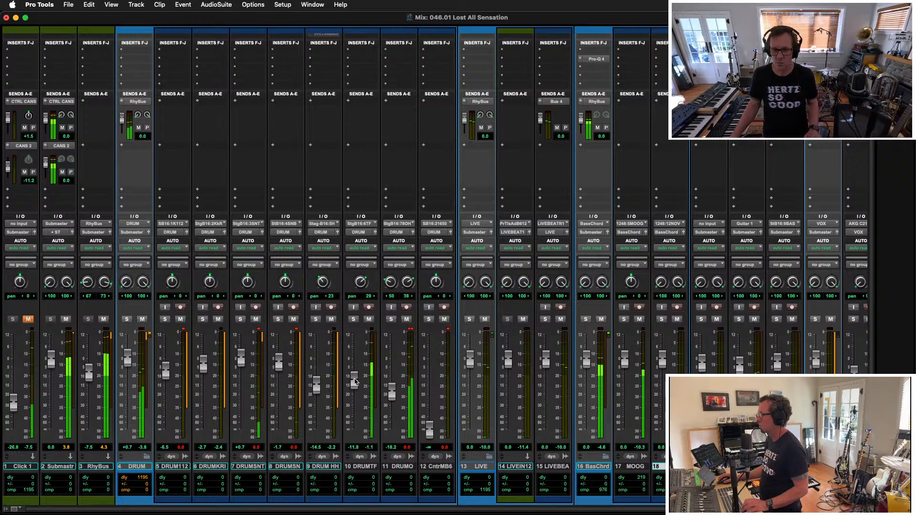
drag(356, 384, 356, 364)
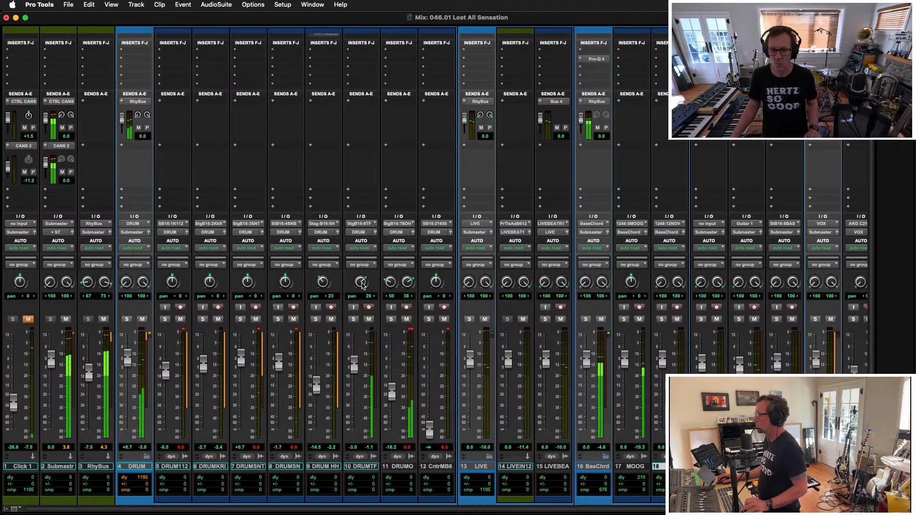
click(355, 367)
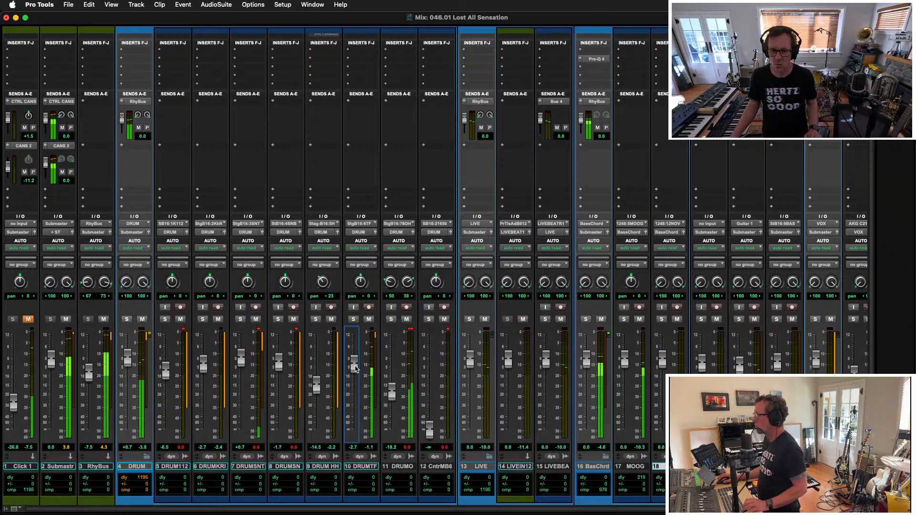
click(352, 318)
Select the DRUM Tom FL passage from bar 133 to bar 139 in the edit window and play it
key(super+equal)
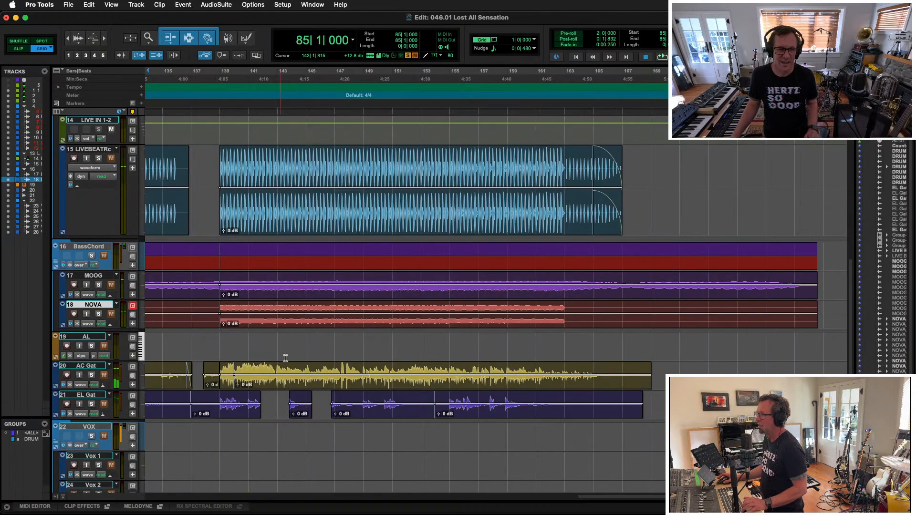
scroll(294, 239, up, 10)
scroll(267, 262, left, 5)
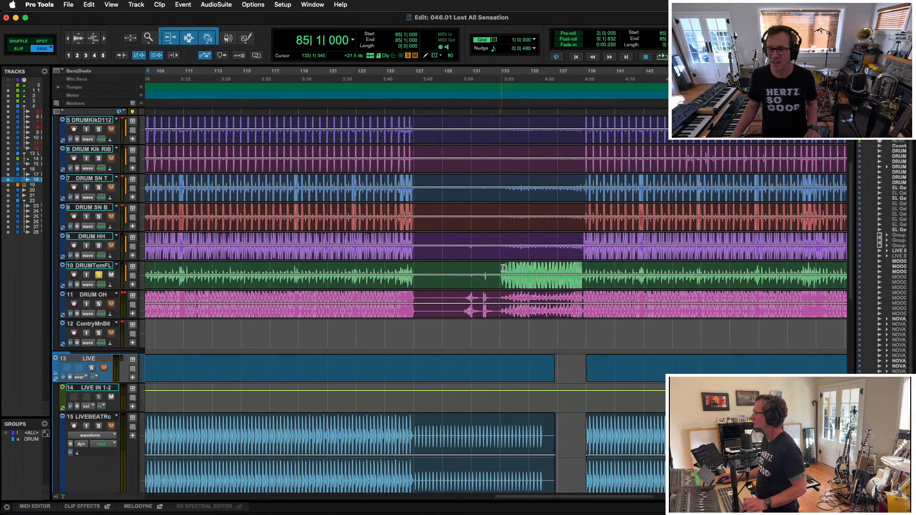
drag(499, 268, 586, 267)
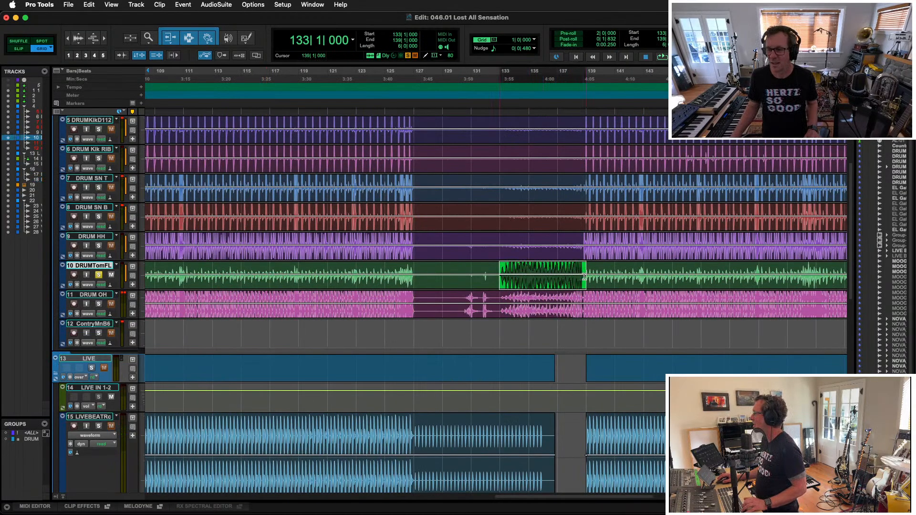
key(space)
EQ DRUM Tom FL in Pro-Q 4 with a 12.8 dB boost at about 72 Hz, a 12.8 dB cut near 771 Hz, and an upper-mid adjustment
key(super+equal)
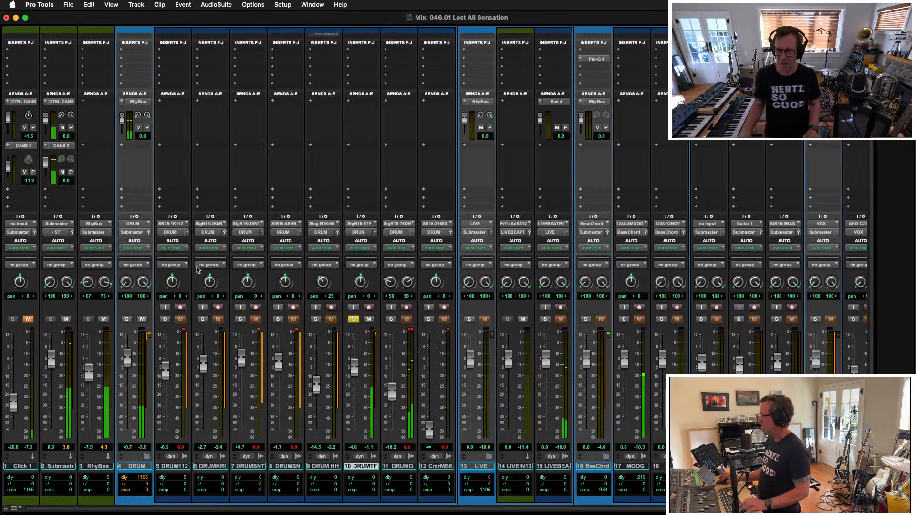
scroll(369, 117, up, 5)
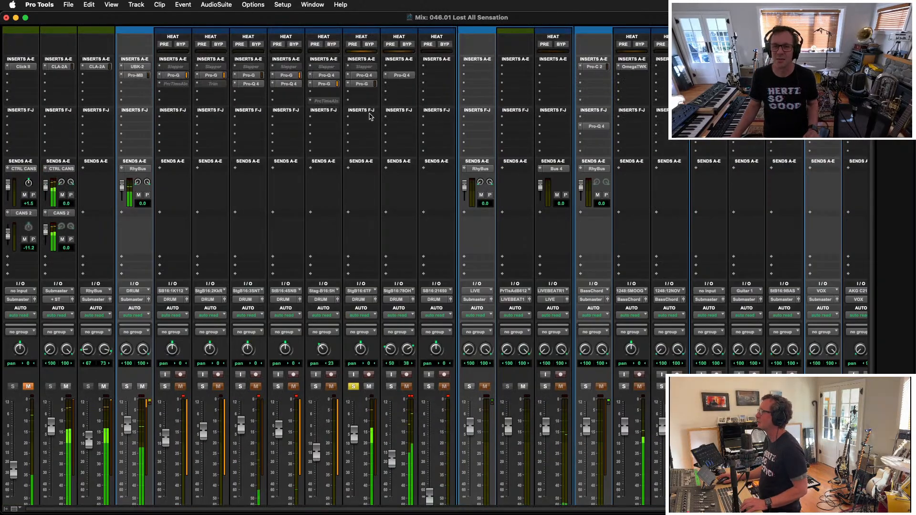
click(364, 75)
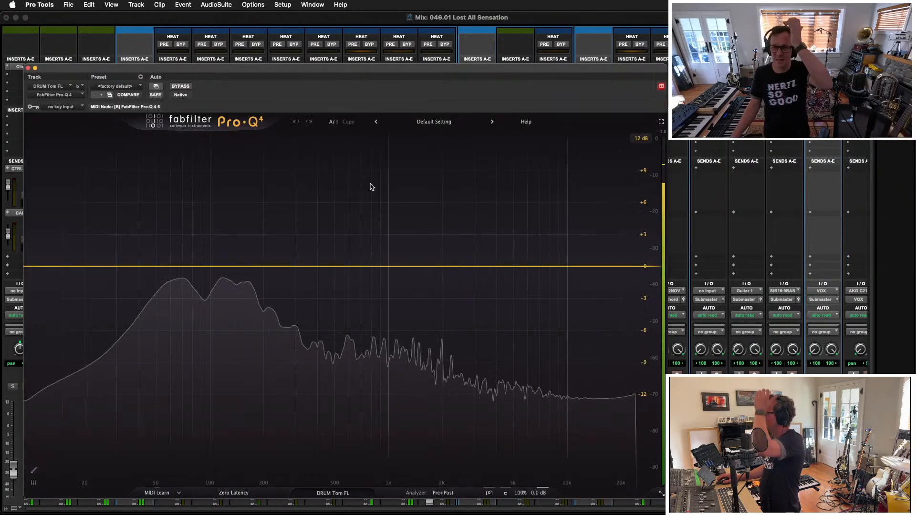
drag(211, 268, 183, 133)
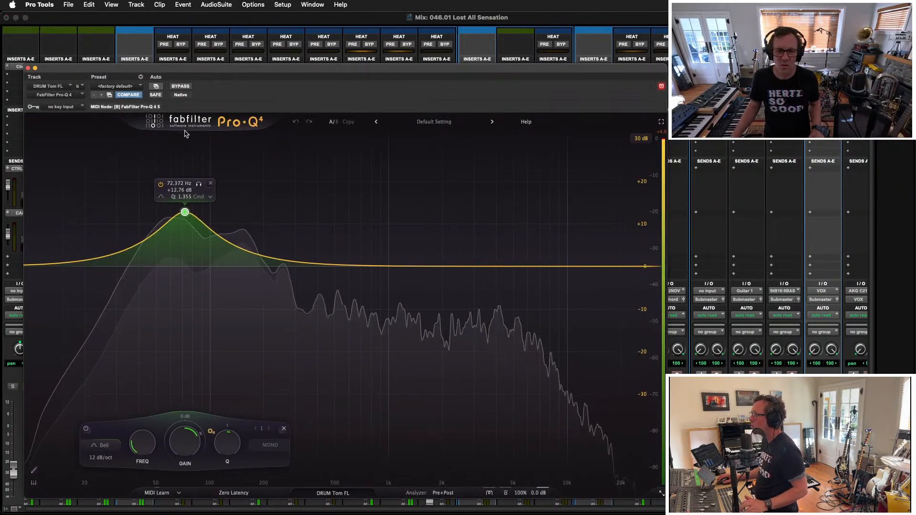
drag(362, 266, 369, 323)
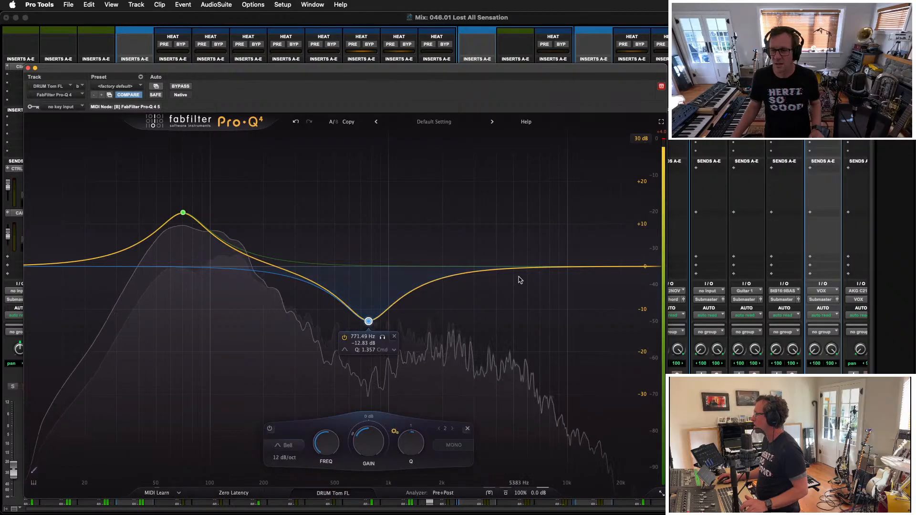
drag(511, 267, 485, 272)
click(27, 68)
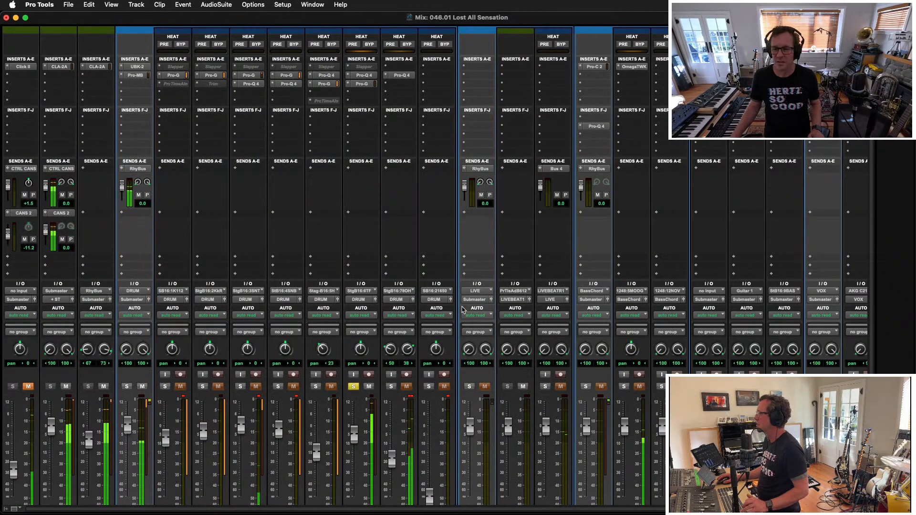
Unsolo DRUM Tom FL and lower its fader to -6.2 dB within the full mix
click(353, 386)
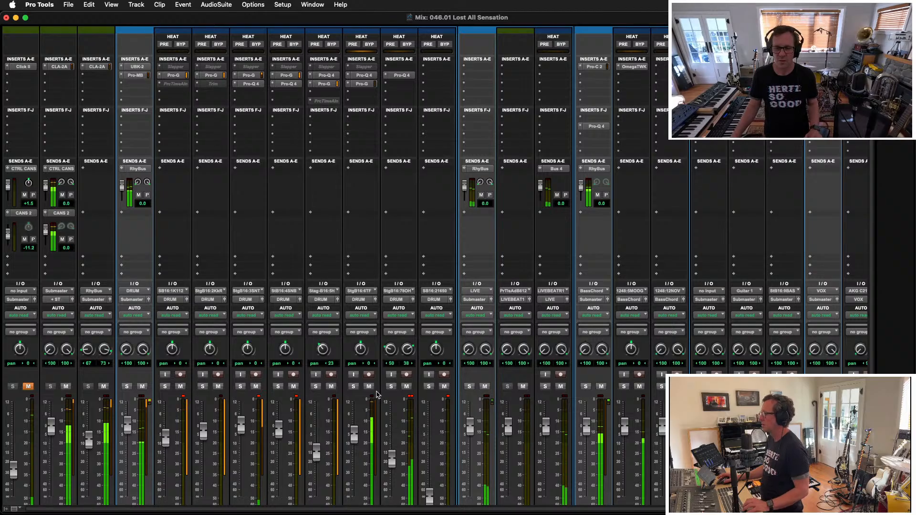
click(354, 438)
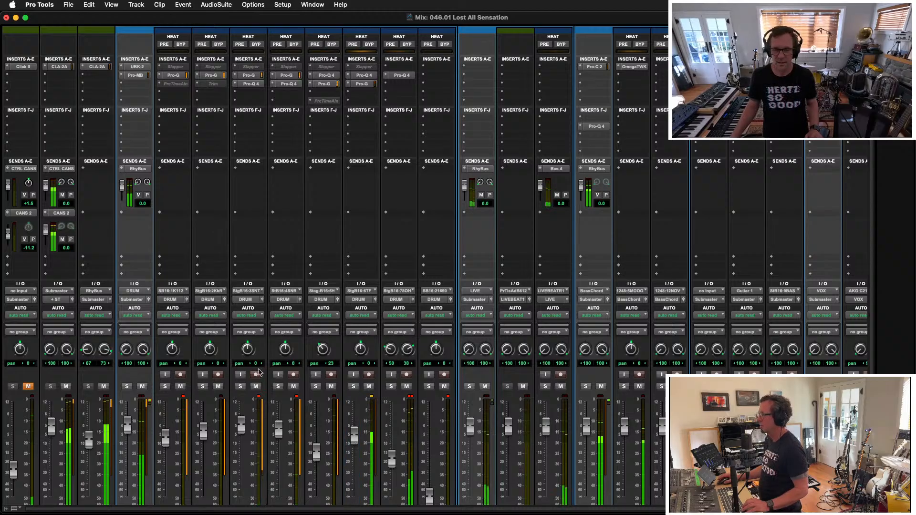
scroll(133, 372, down, 3)
drag(353, 367, 354, 371)
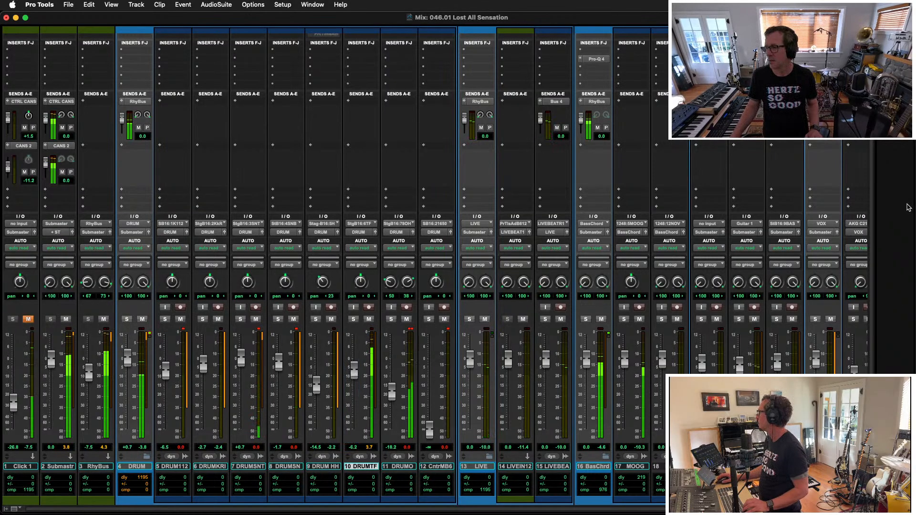
Play the song from bar 137 and check the drum and master levels in the mixer
key(super+equal)
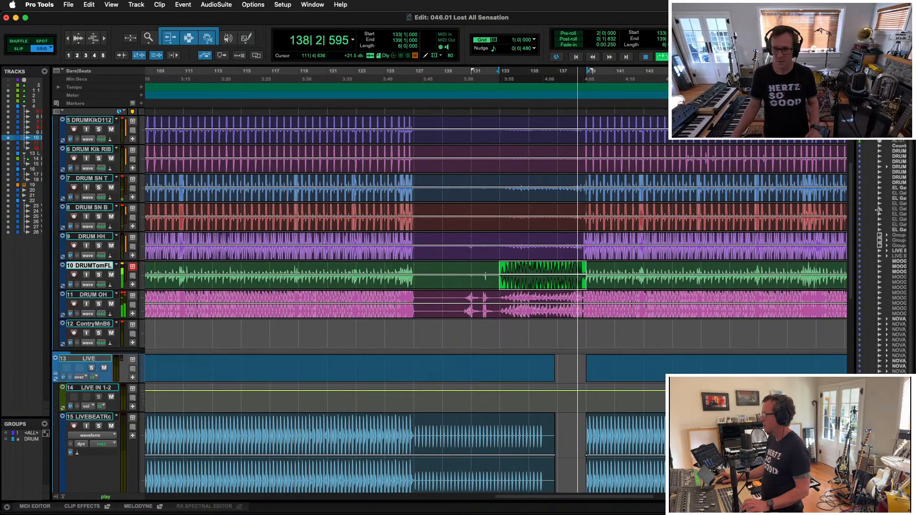
click(557, 270)
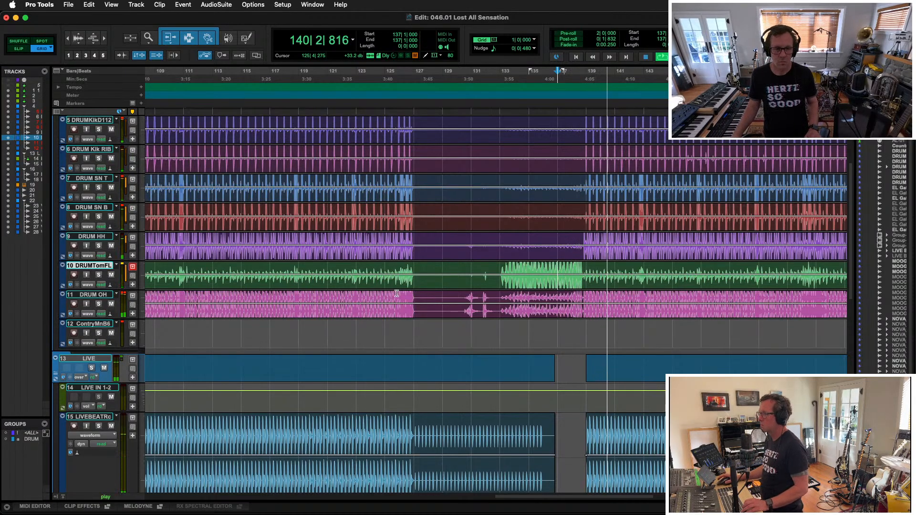
key(super+equal)
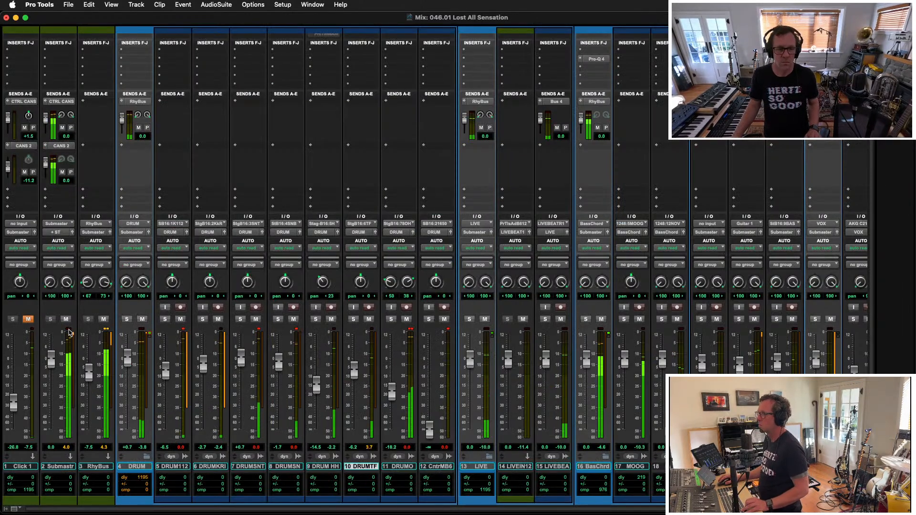
scroll(62, 83, up, 5)
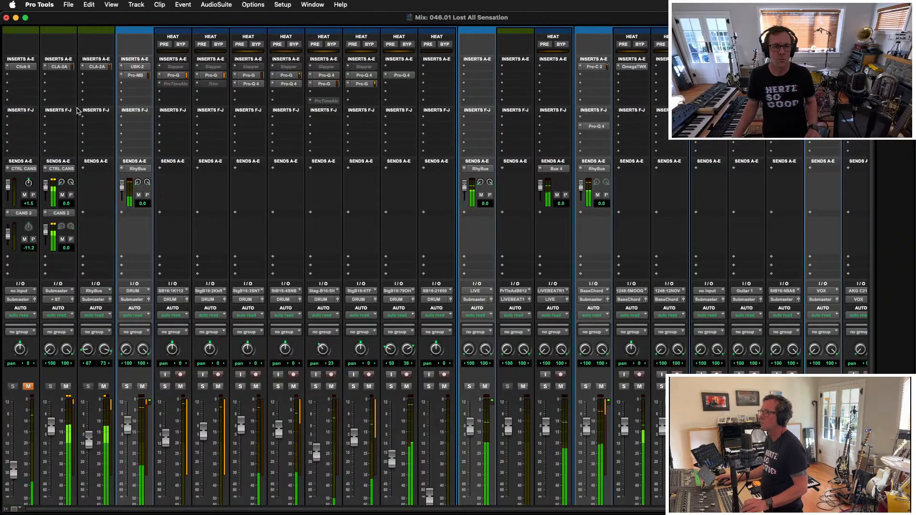
scroll(203, 255, down, 5)
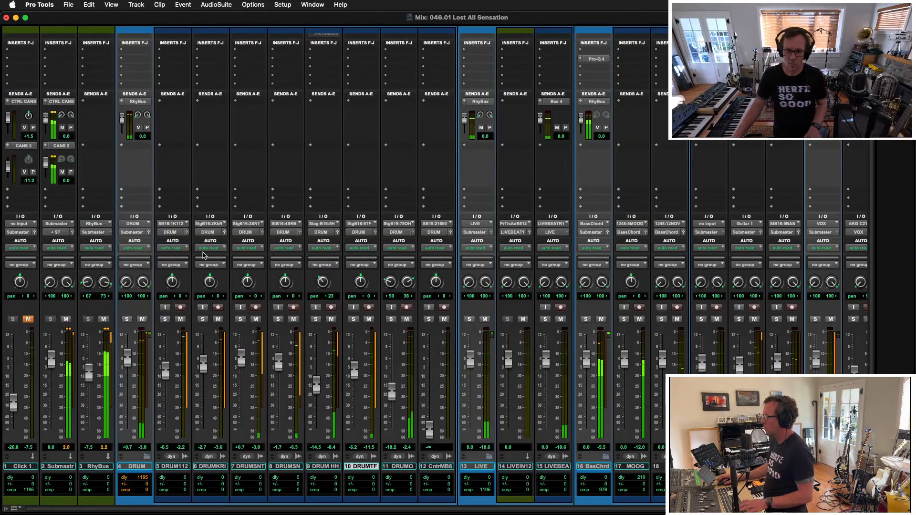
Add a memory location at bar 147 as a reference point for the vocals
key(super+equal)
key(super+bracketleft)
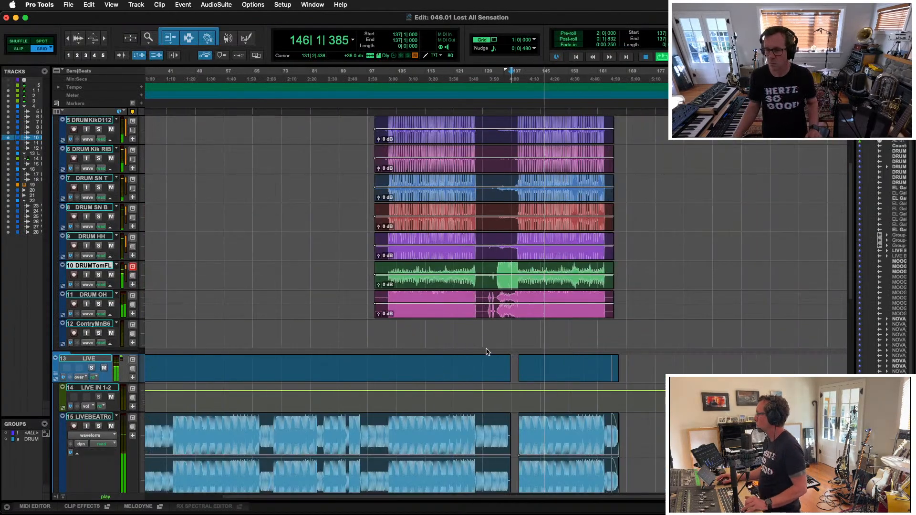
scroll(484, 353, down, 5)
scroll(494, 359, down, 8)
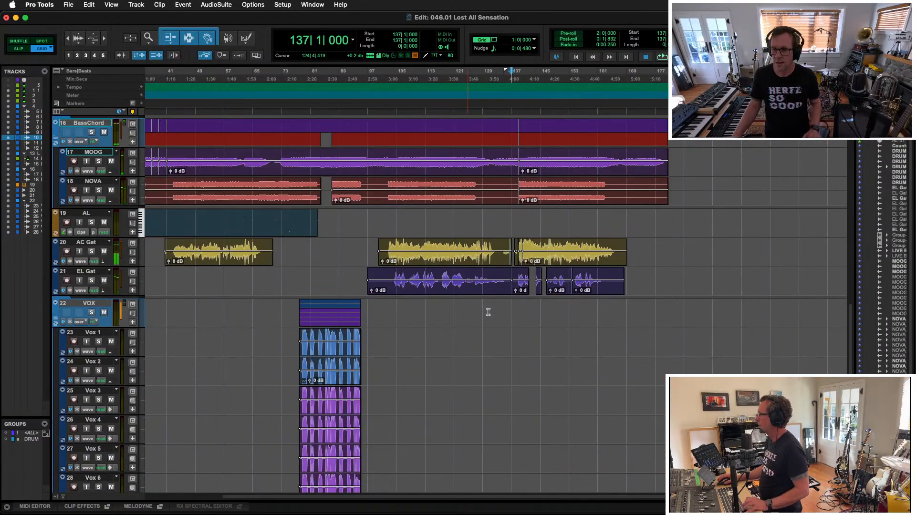
click(547, 307)
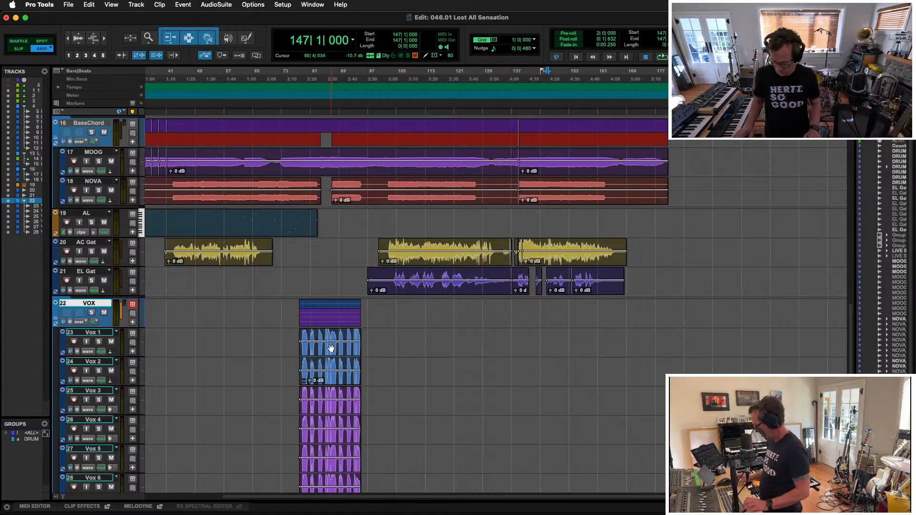
key(KP_Enter)
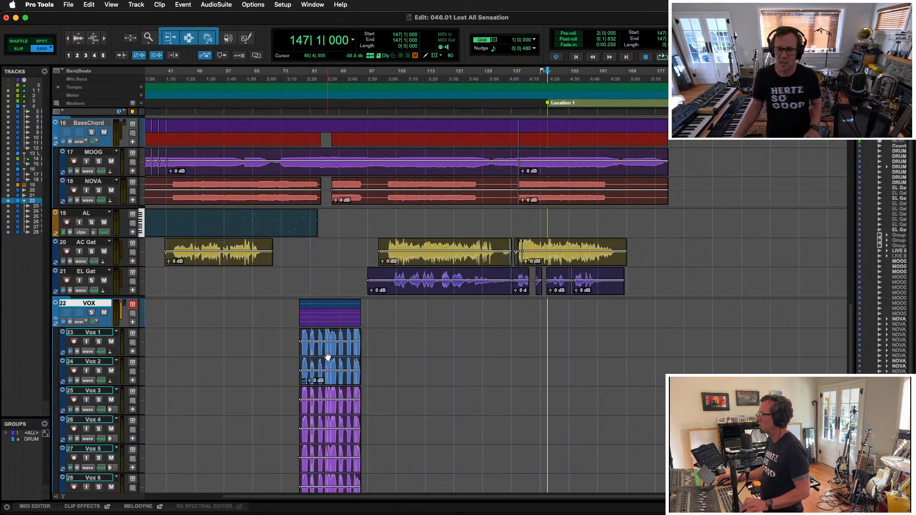
Copy the clips of all Vox tracks from bar 78 to bar 146 and play the new section
click(328, 357)
shift+click(326, 412)
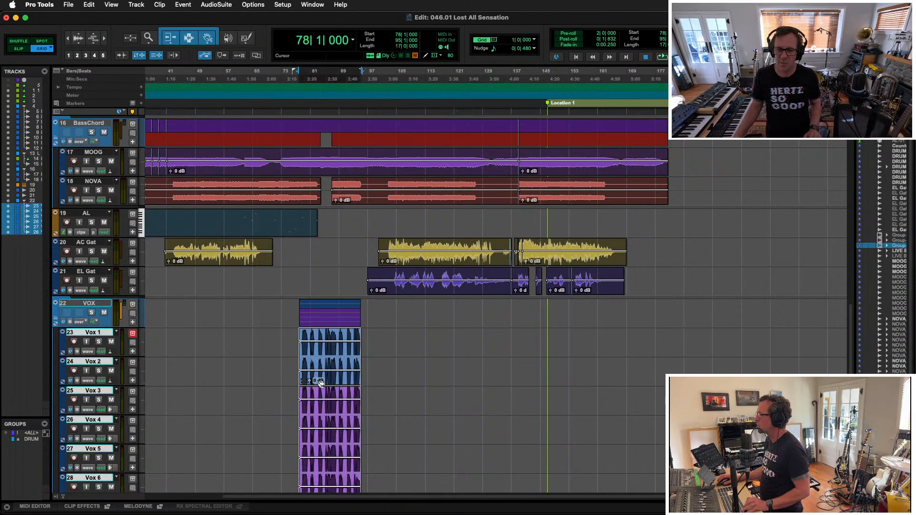
drag(321, 382, 566, 370)
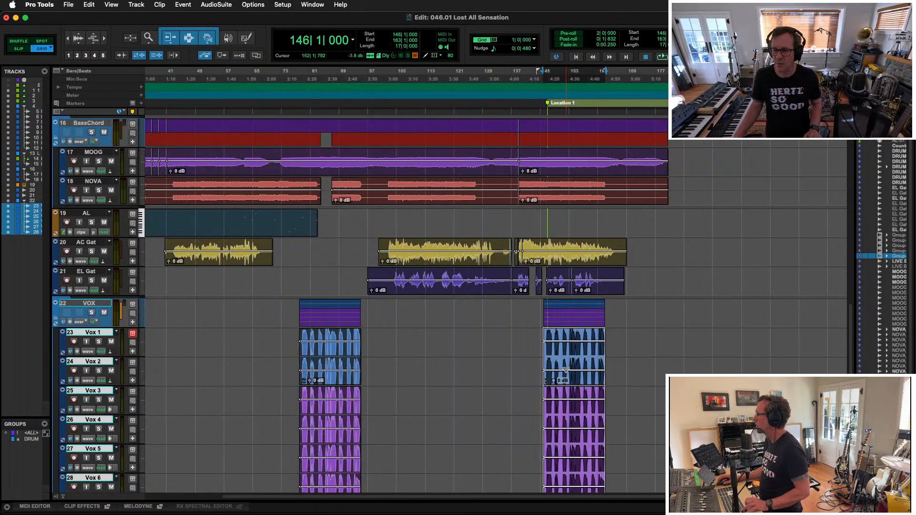
key(space)
click(533, 335)
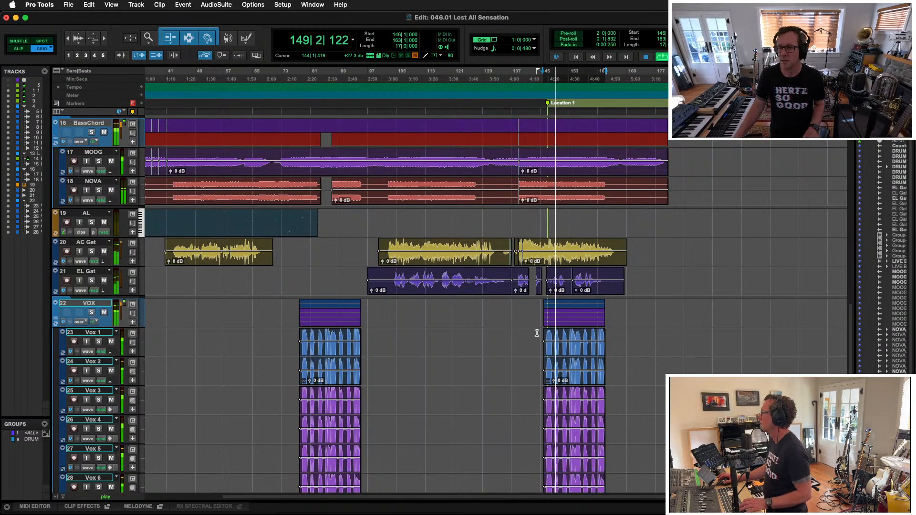
Place the edit cursor at bar 145, stop playback and remove the Location 1 marker from the timeline
click(539, 337)
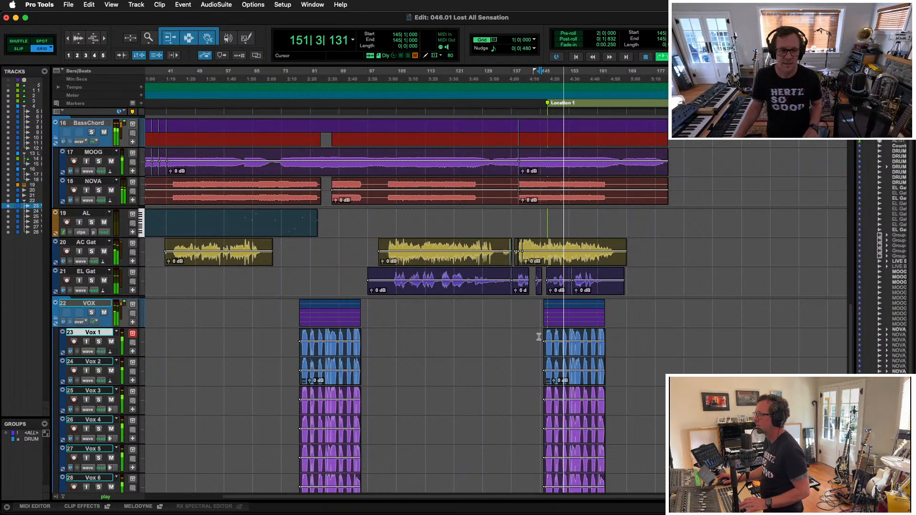
key(space)
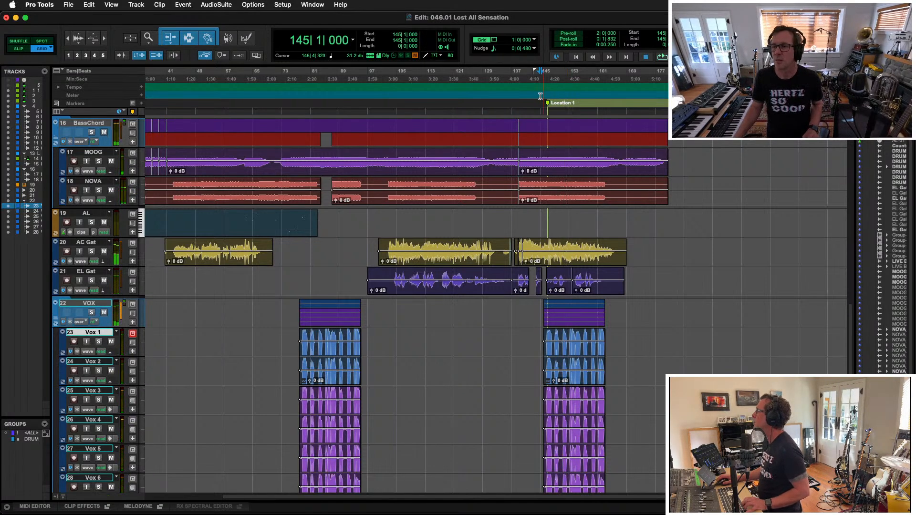
drag(551, 106, 534, 143)
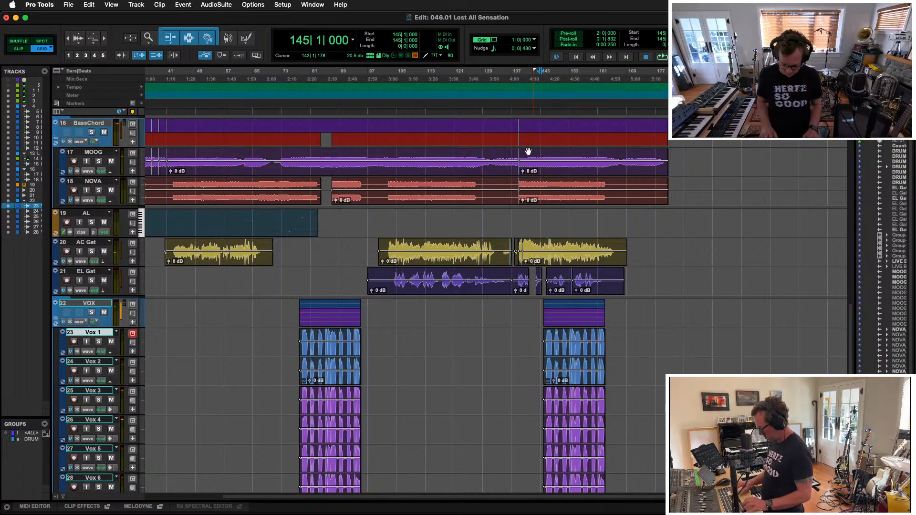
Return to the song's start and insert the stereo AR TG Mastering plug-in after the CLA-2A on Submaster
key(Return)
key(super+equal)
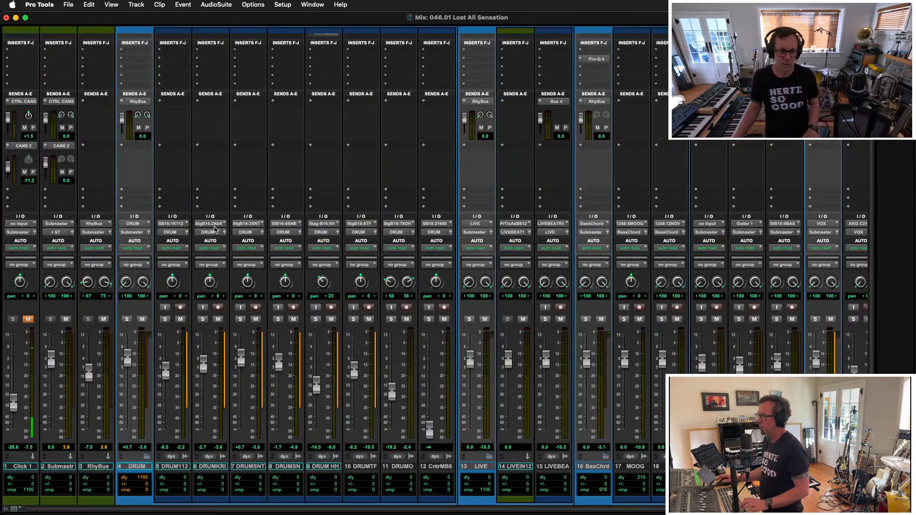
scroll(67, 61, up, 5)
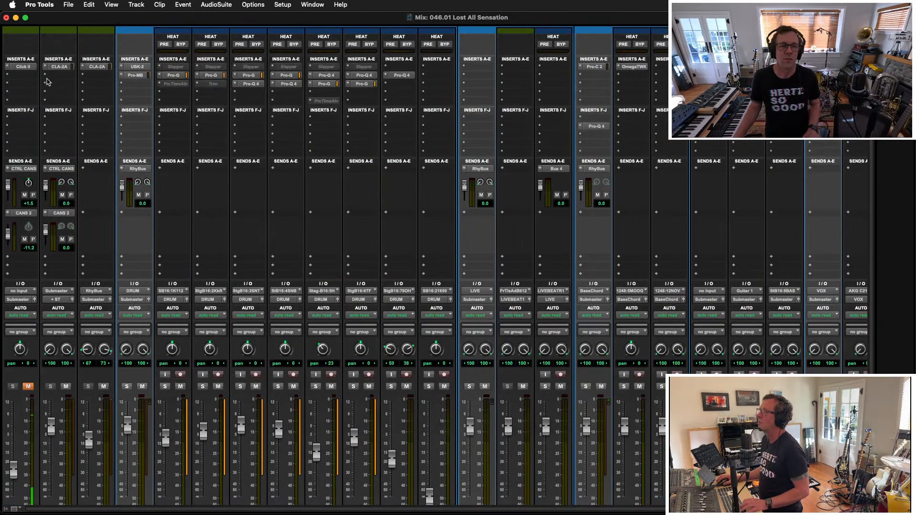
click(47, 81)
mouse_move(86, 88)
mouse_move(145, 93)
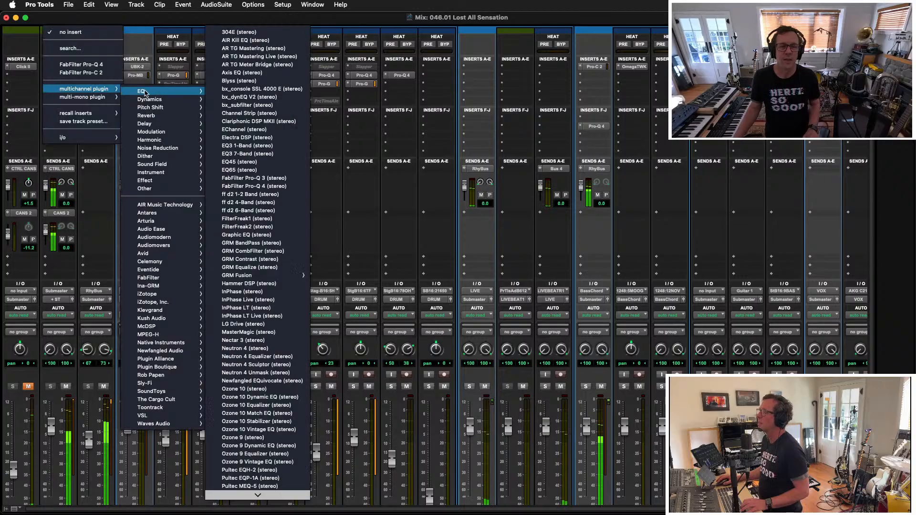
click(276, 49)
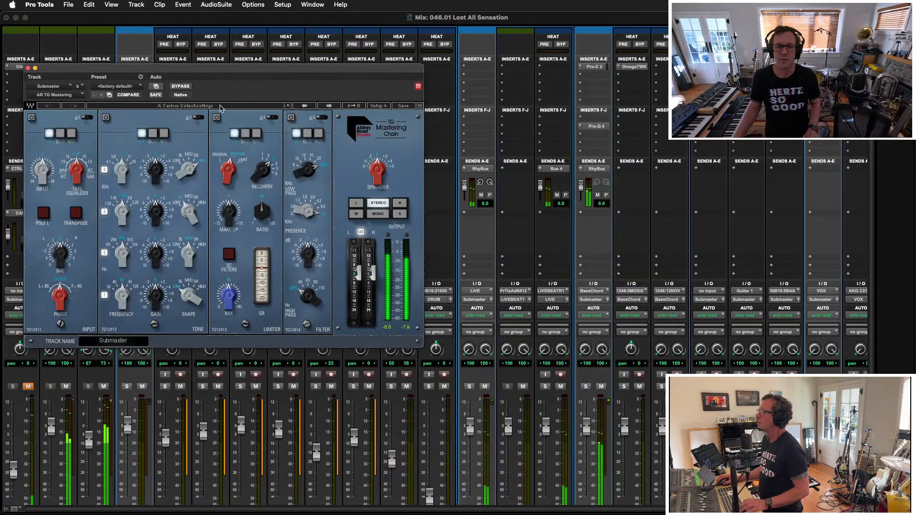
Load the Master Bus SS 1 preset in the TG Mastering Chain and reposition its window
click(221, 106)
click(266, 463)
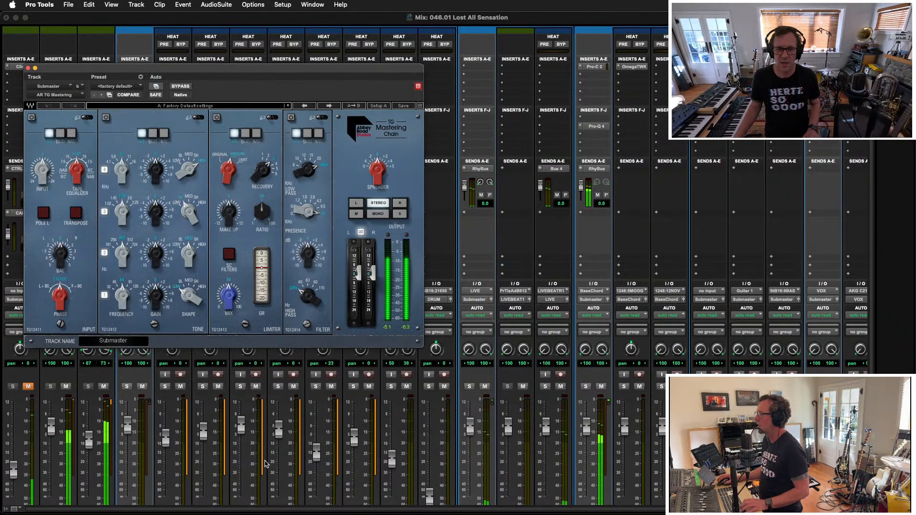
drag(244, 75, 272, 87)
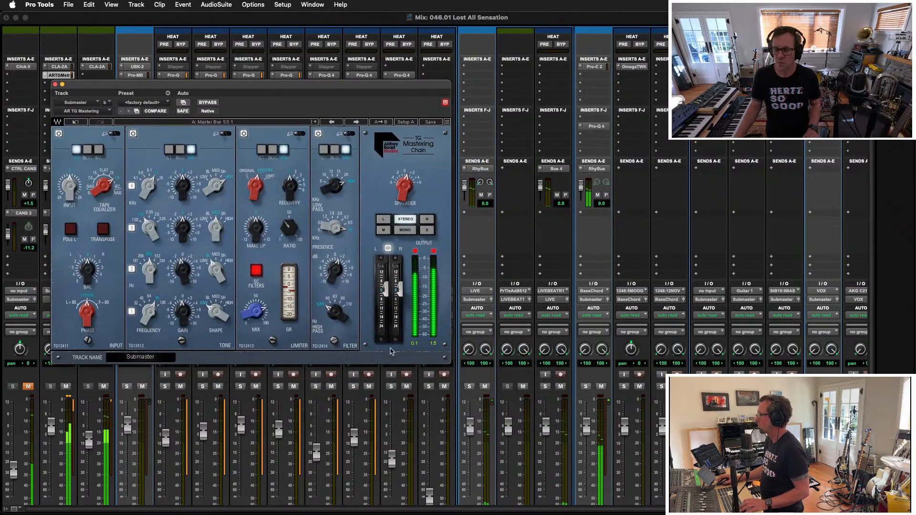
scroll(394, 315, down, 4)
scroll(504, 105, up, 4)
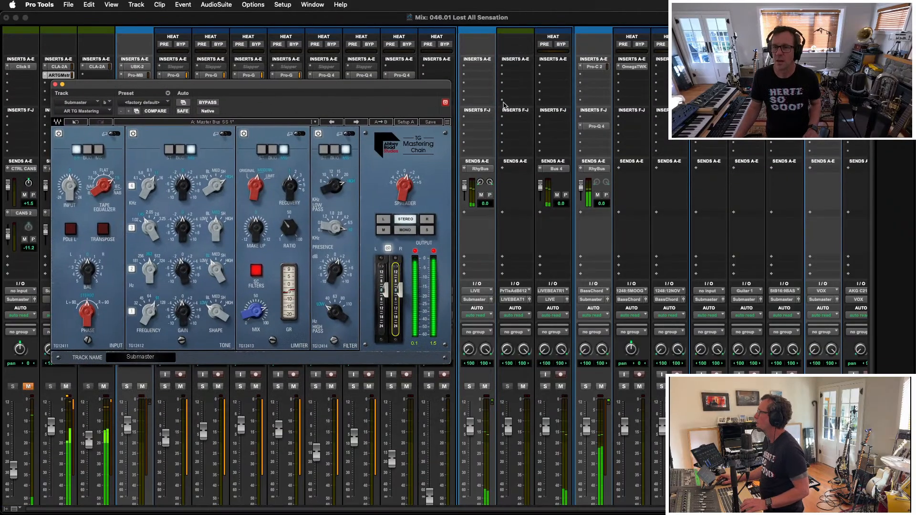
Insert FabFilter Pro-Q 4 on the LIVE bus, cutting about 5.8 dB near 7.5 kHz and rolling off the top end
click(480, 69)
click(497, 67)
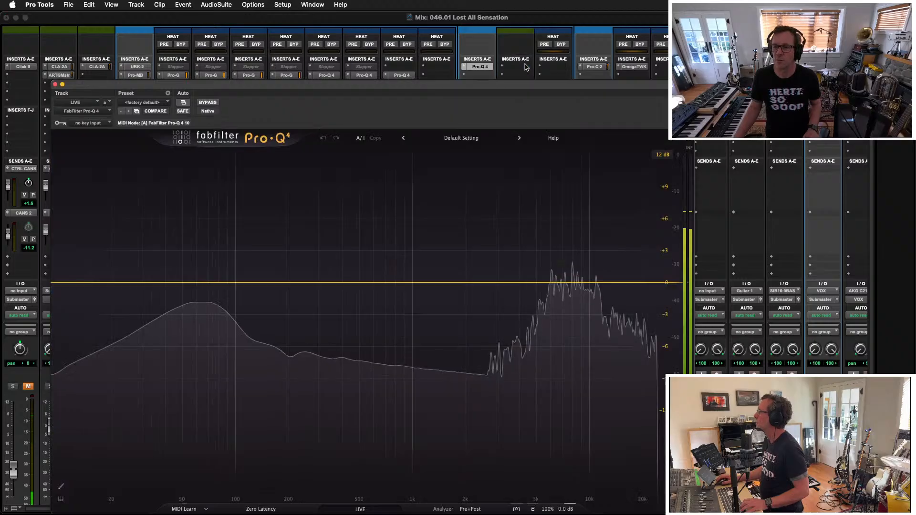
drag(574, 283, 568, 363)
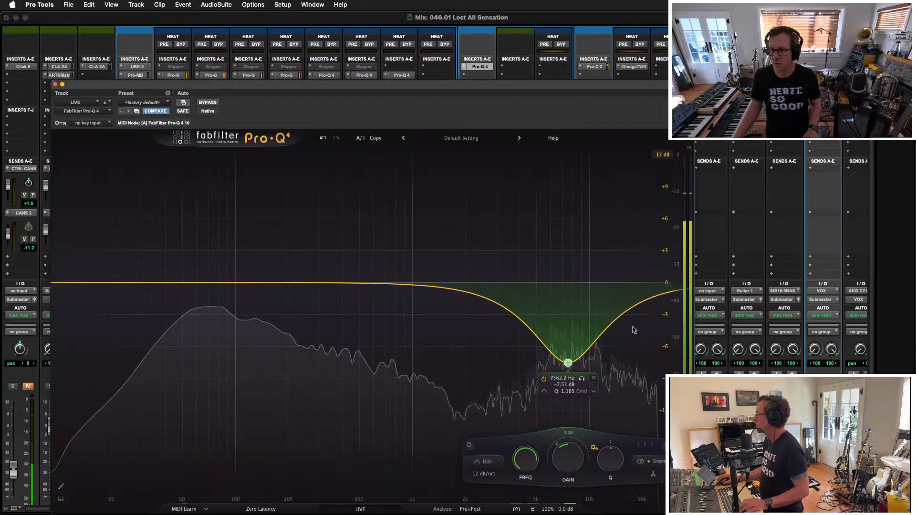
drag(659, 296, 627, 298)
mouse_move(568, 363)
mouse_down()
mouse_move(569, 330)
mouse_move(606, 334)
mouse_move(567, 347)
mouse_up()
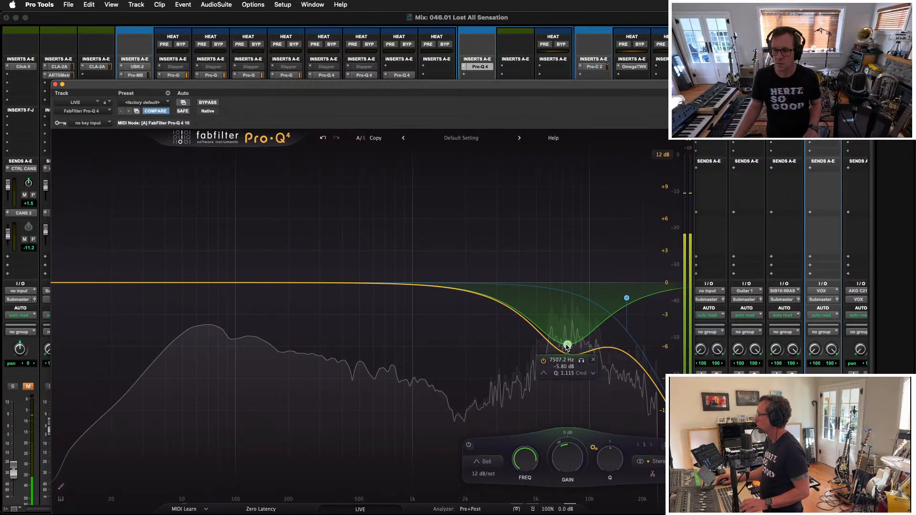
click(55, 85)
Try lowering the clip gain of the Vox tracks' first clips at bar 18 to about -12.6 dB, and undo it
key(super+equal)
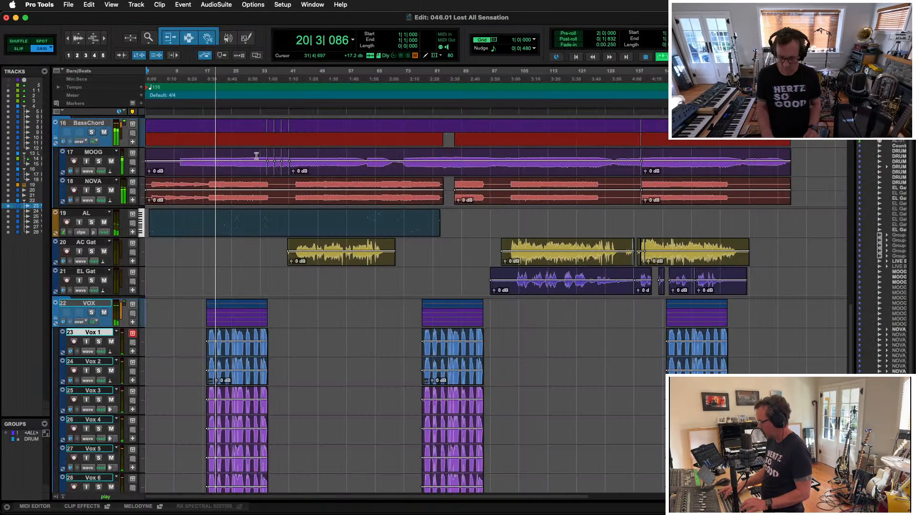
click(241, 348)
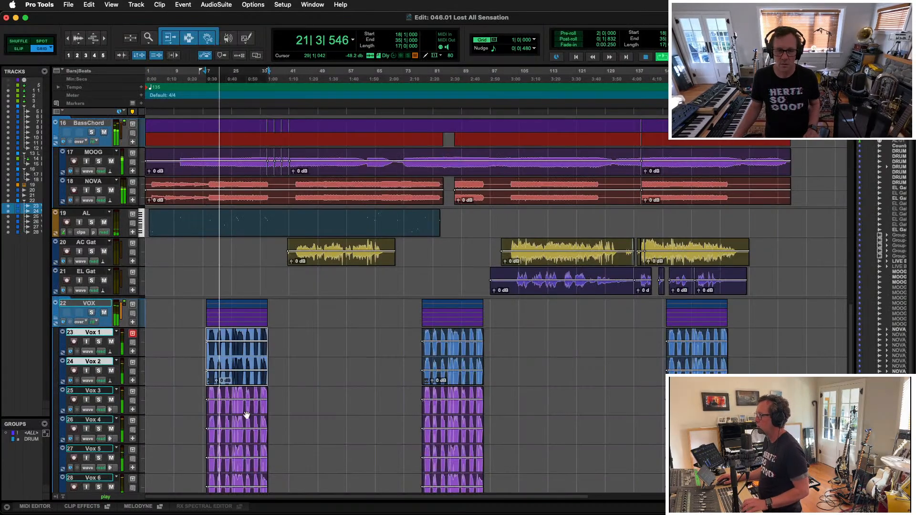
shift+click(246, 413)
drag(248, 343, 248, 347)
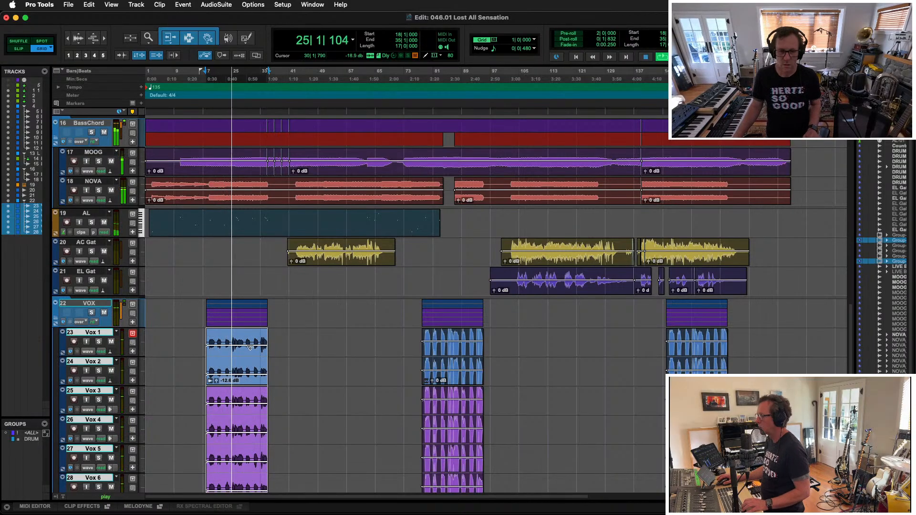
drag(249, 348, 249, 348)
key(super+z)
key(super+z)
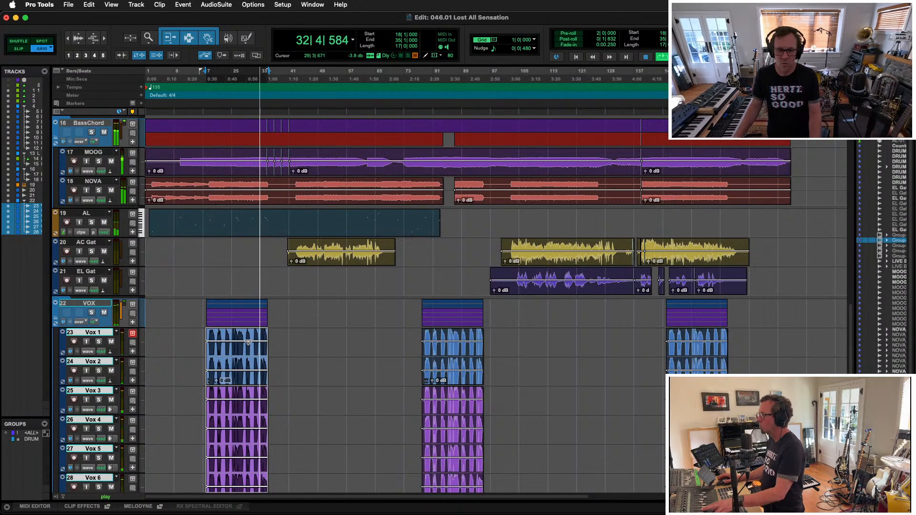
click(256, 333)
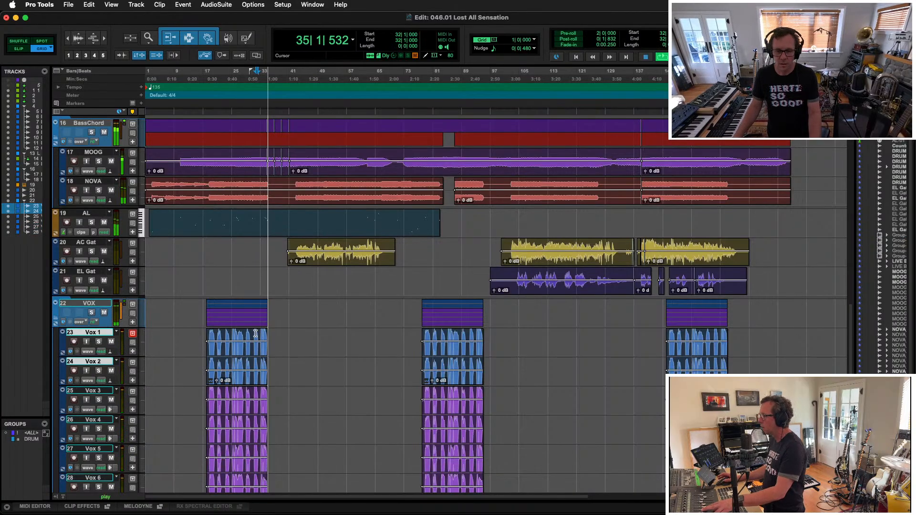
Insert the stereo Clariphonic DSP MKII on Submaster and turn its Focus and Clarity knobs to about their midpoints
key(super+equal)
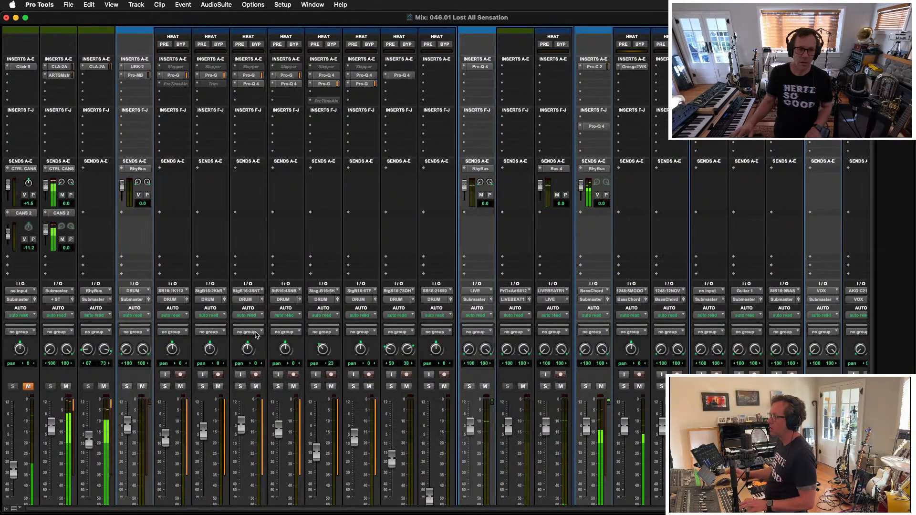
click(53, 87)
mouse_move(148, 91)
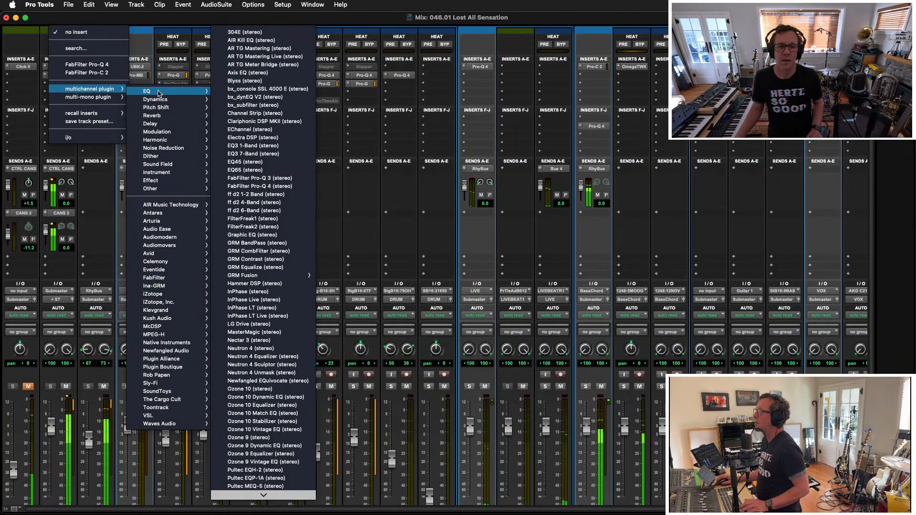
click(289, 124)
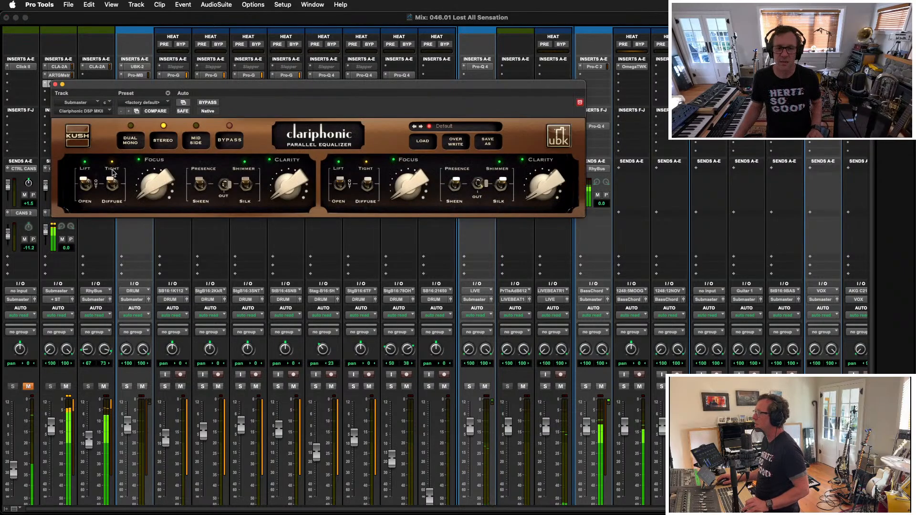
drag(151, 190, 157, 115)
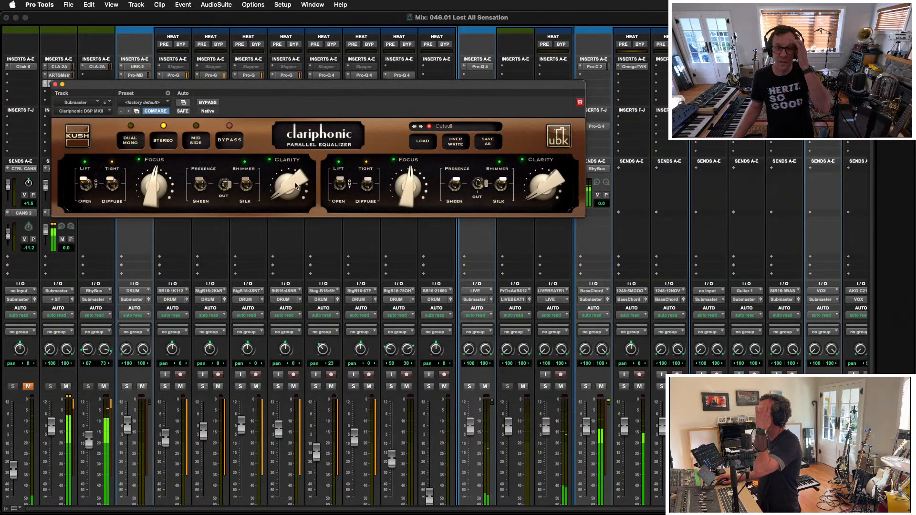
drag(296, 186, 278, 141)
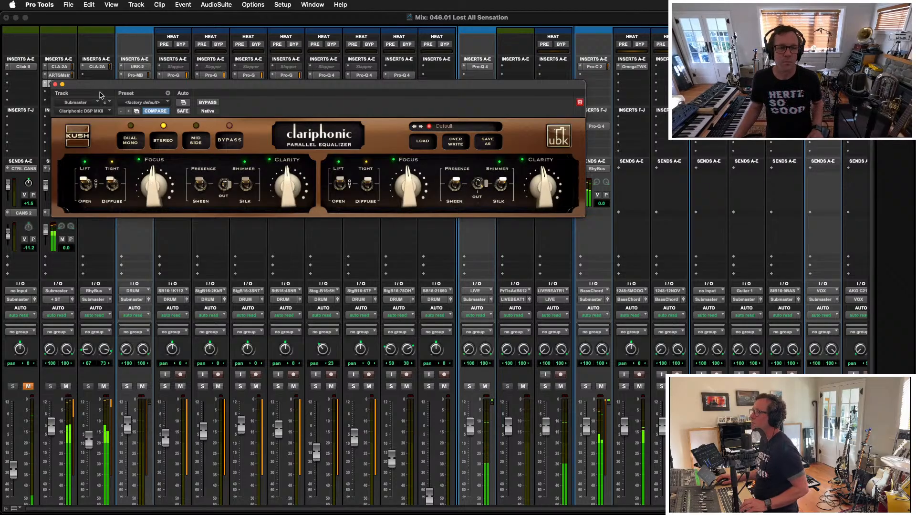
click(55, 84)
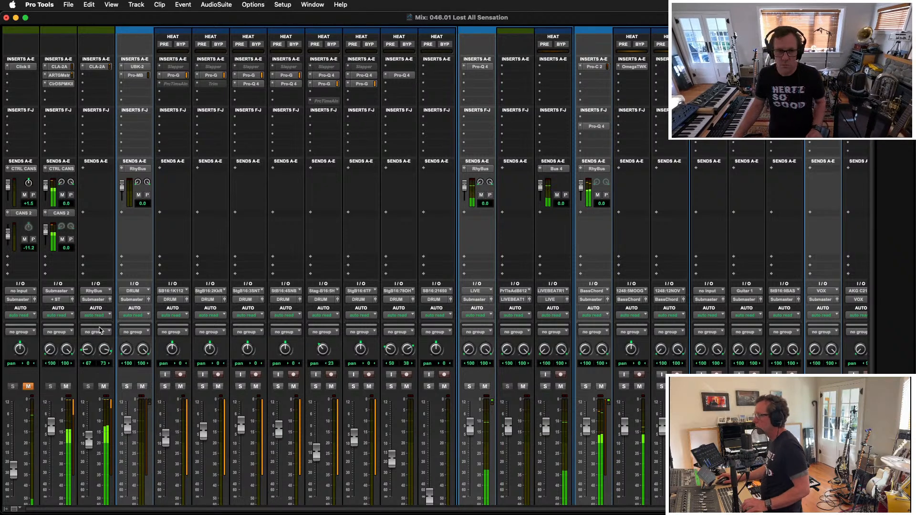
Examine the expanded Tone section of Submaster's AR TG Mastering plug-in and the mixer levels during playback
click(62, 76)
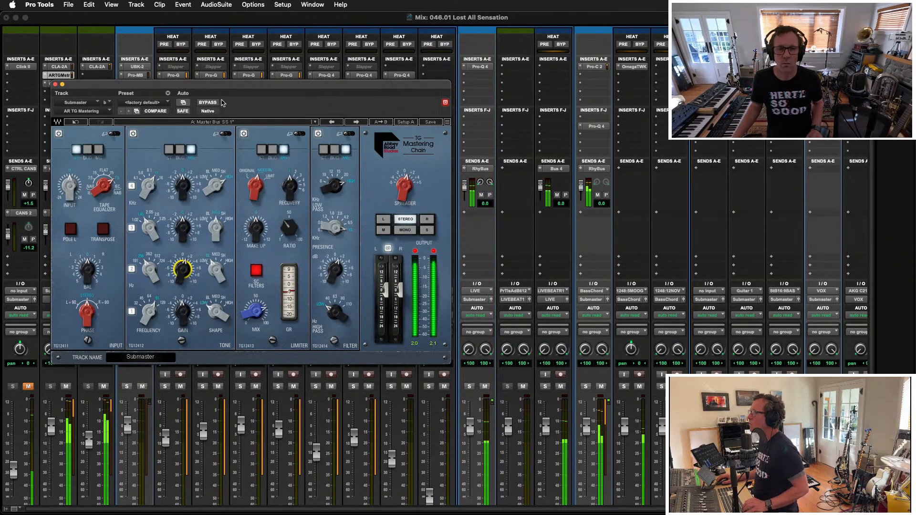
click(221, 135)
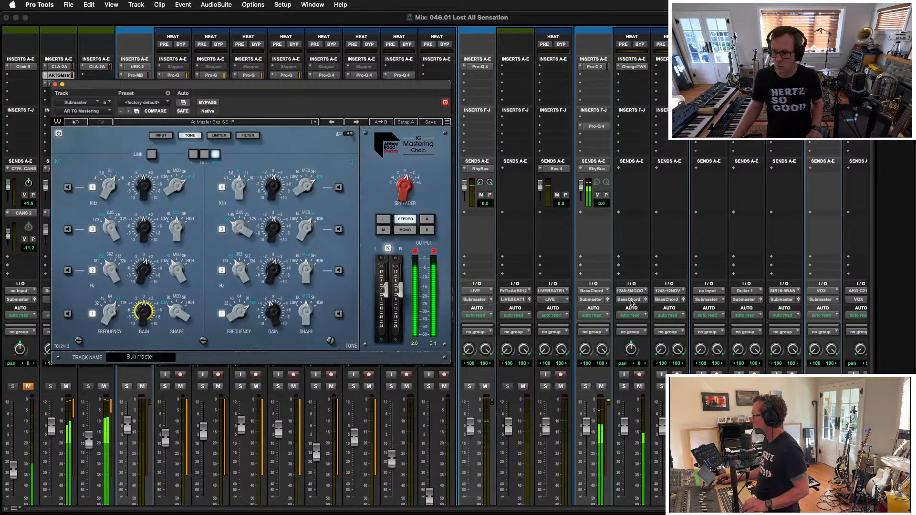
scroll(608, 338, down, 3)
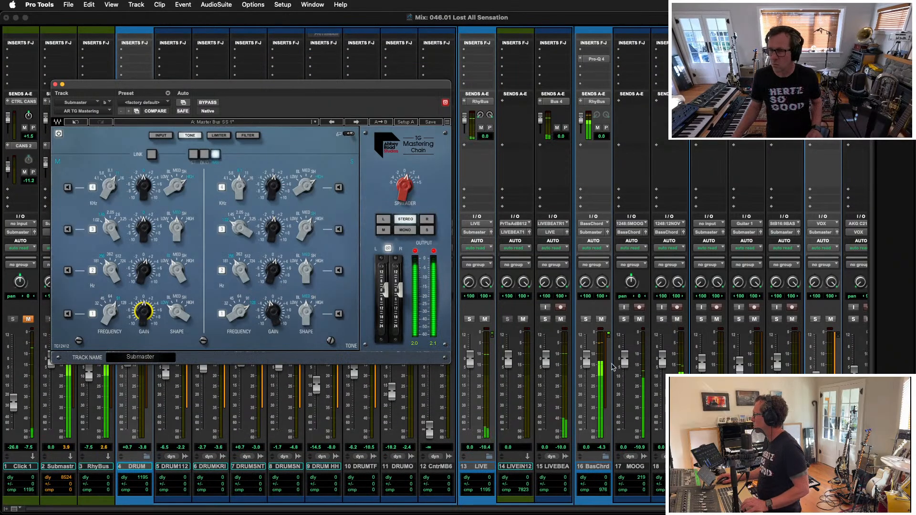
click(54, 83)
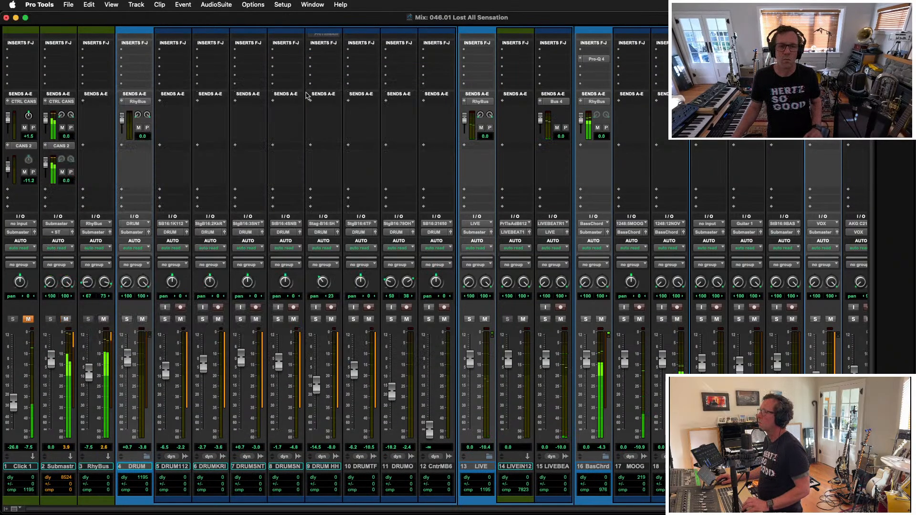
Stop playback and set the automation mode of the MOOG and NOVA tracks to latch
key(super+equal)
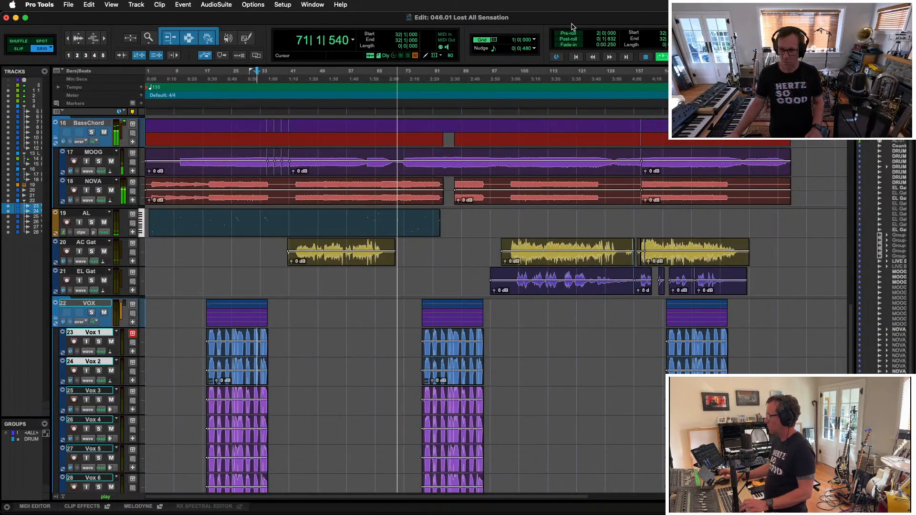
key(space)
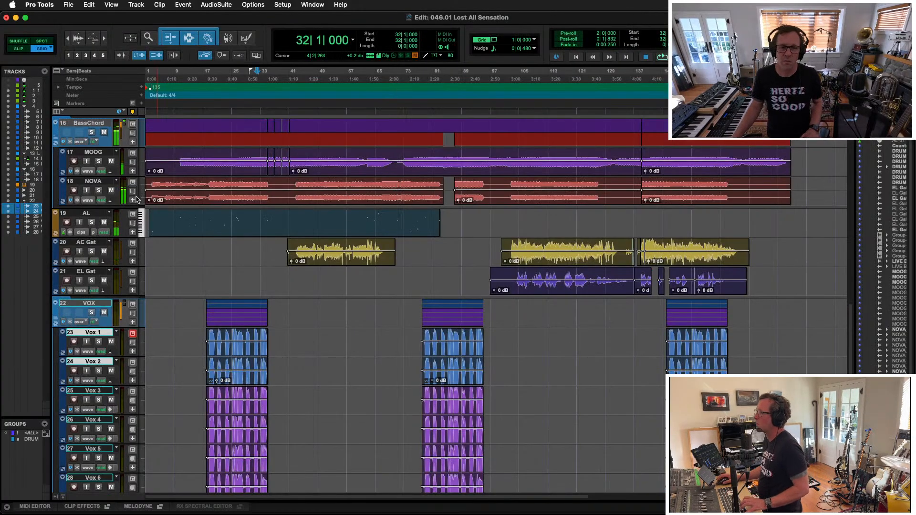
click(101, 200)
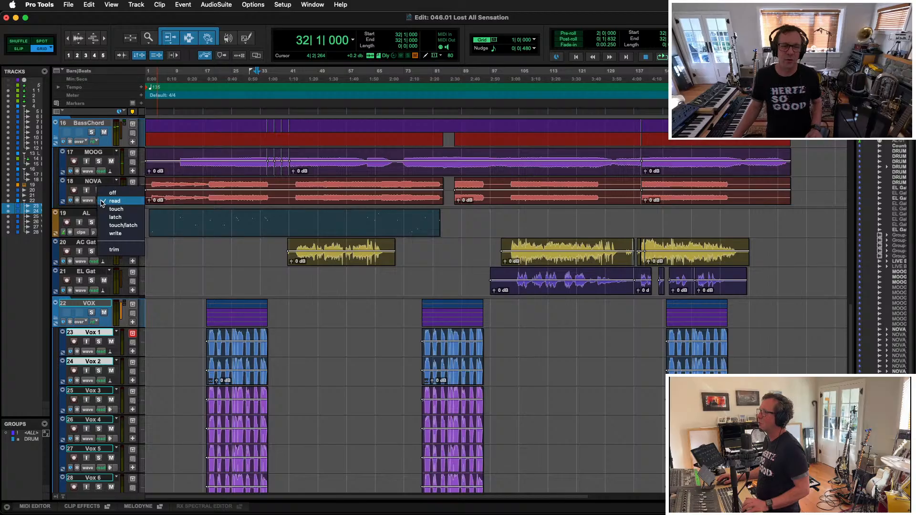
click(117, 208)
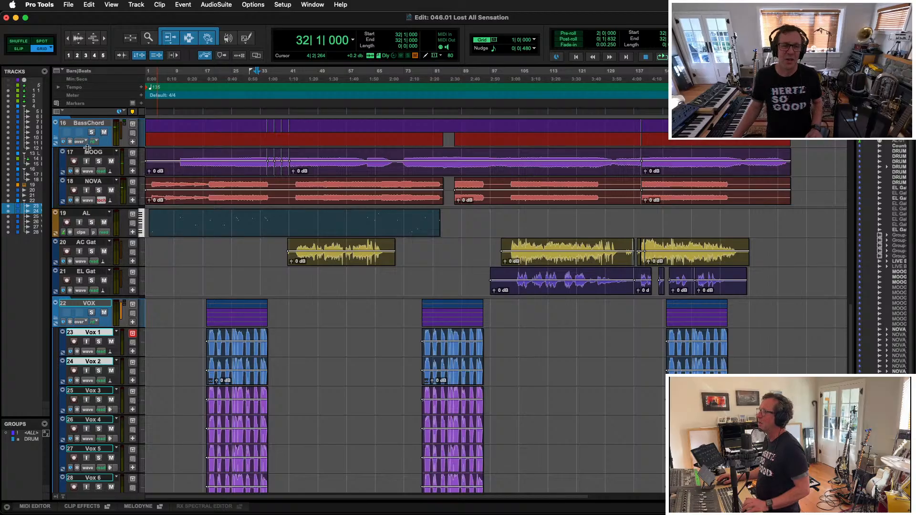
click(101, 171)
click(107, 180)
click(101, 200)
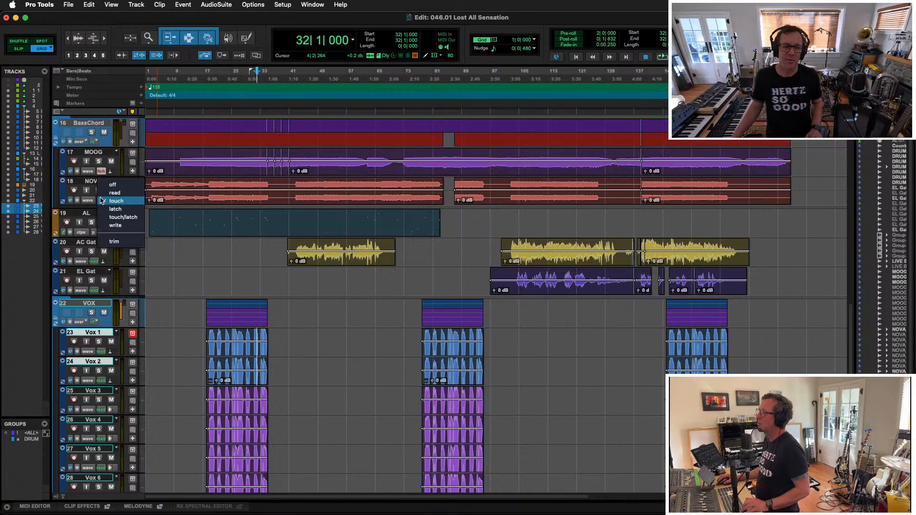
click(118, 209)
Start a latch automation pass from bar 1 and record level moves for MOOG and NOVA during playback
key(r)
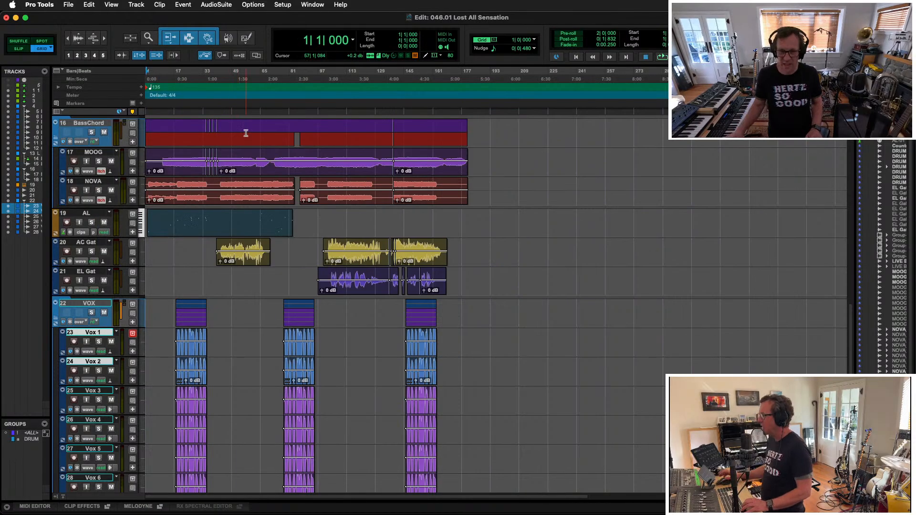
key(t)
key(t)
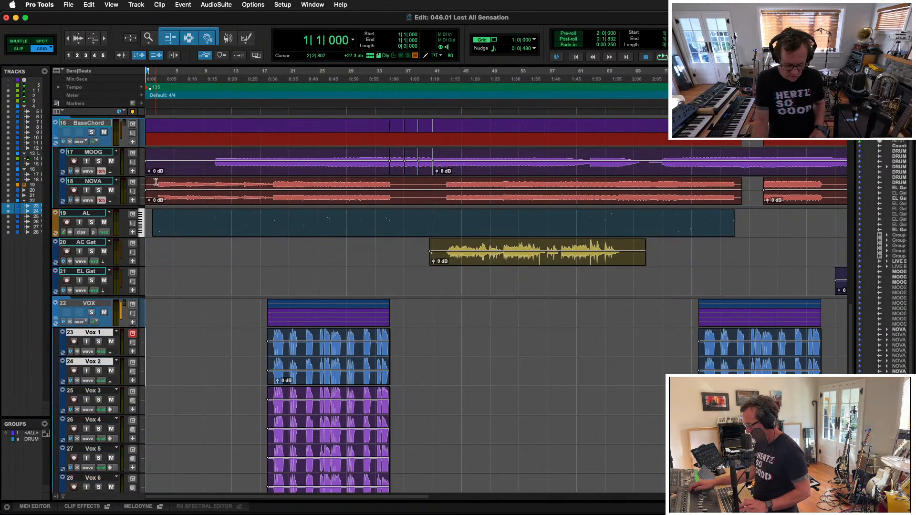
key(space)
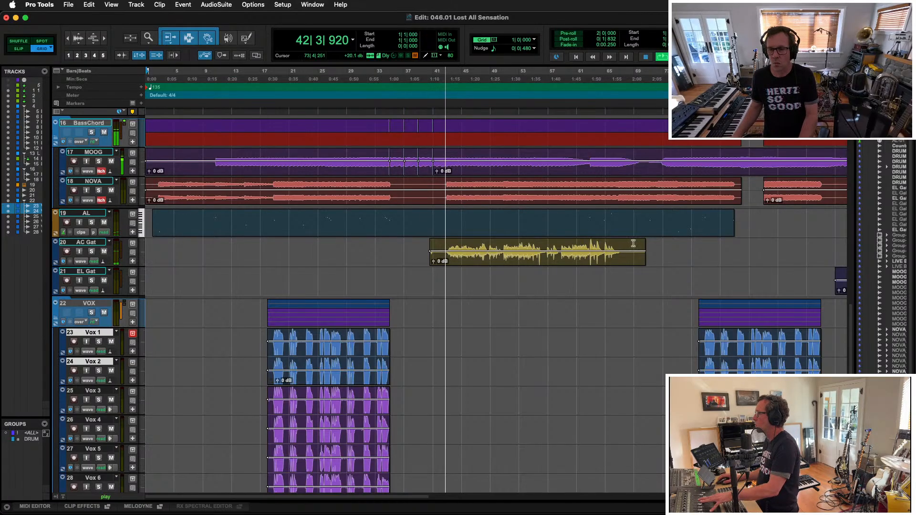
Trim the start of the first AC Gat clip to bar 43 during the automation pass, and stop playback
click(445, 243)
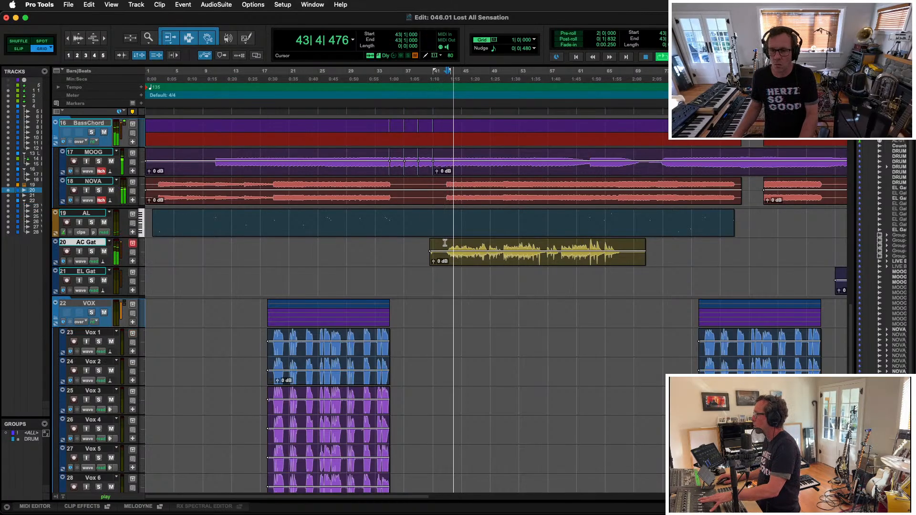
key(a)
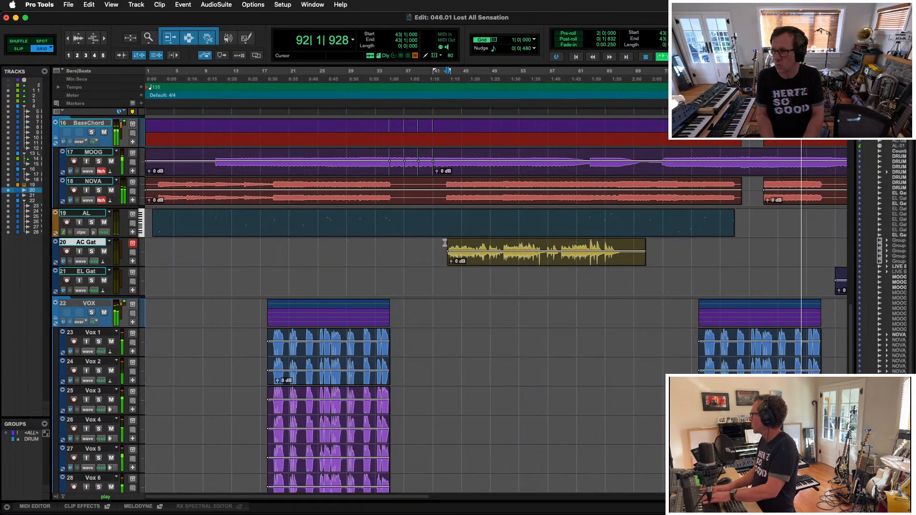
key(space)
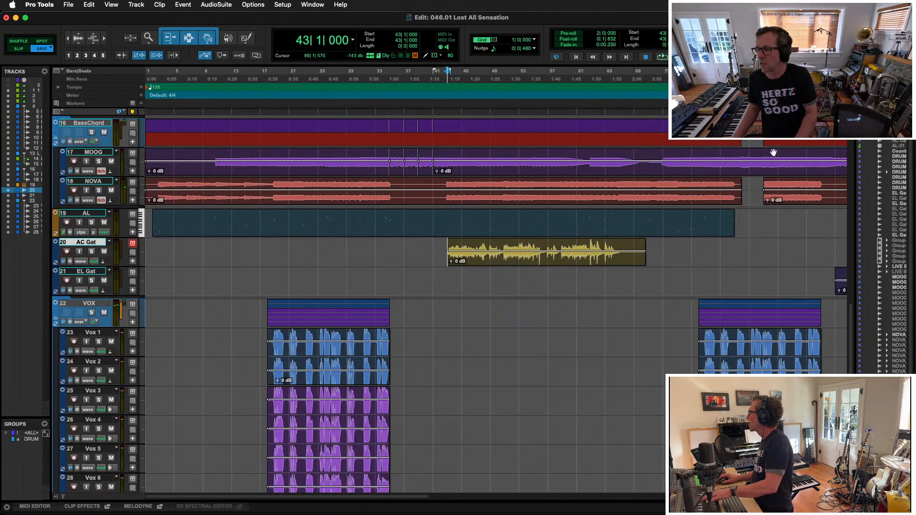
Try a latch automation pass for MOOG and NOVA starting from bar 87
click(760, 184)
key(space)
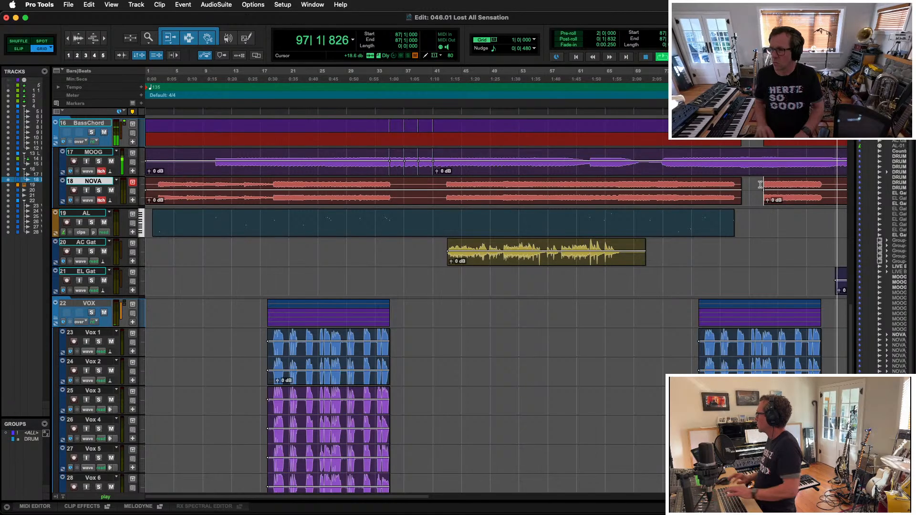
key(space)
Extend the selection at bar 91 from MOOG to NOVA and switch both tracks to volume view
click(793, 156)
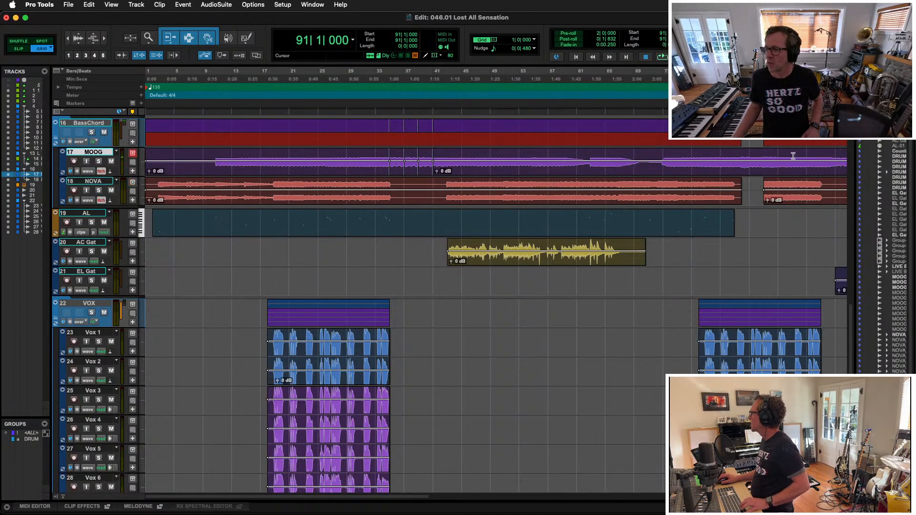
key(shift+semicolon)
key(ctrl+minus)
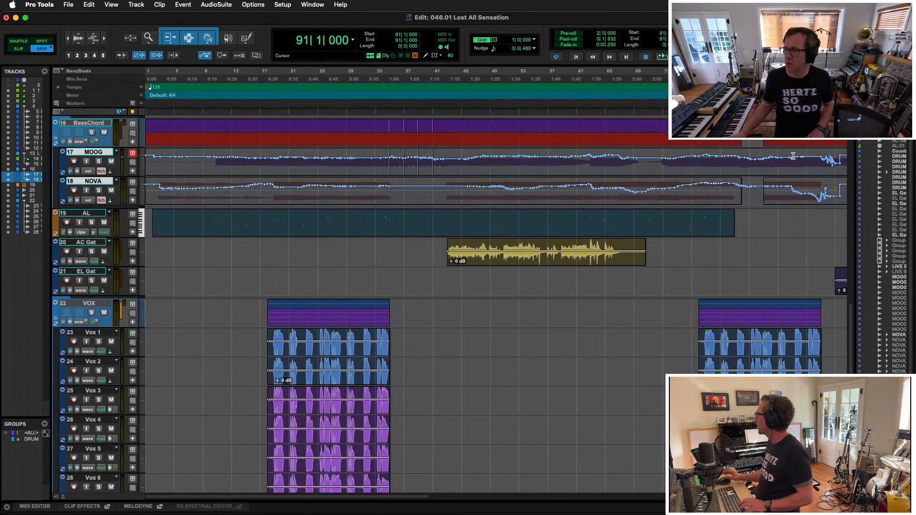
Try a short latch automation pass for the MOOG and NOVA volumes from bar 89
click(780, 165)
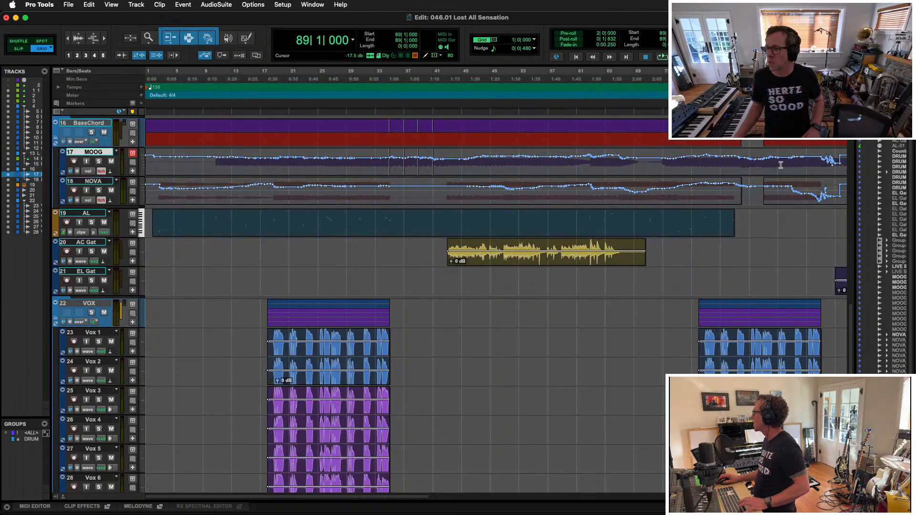
key(space)
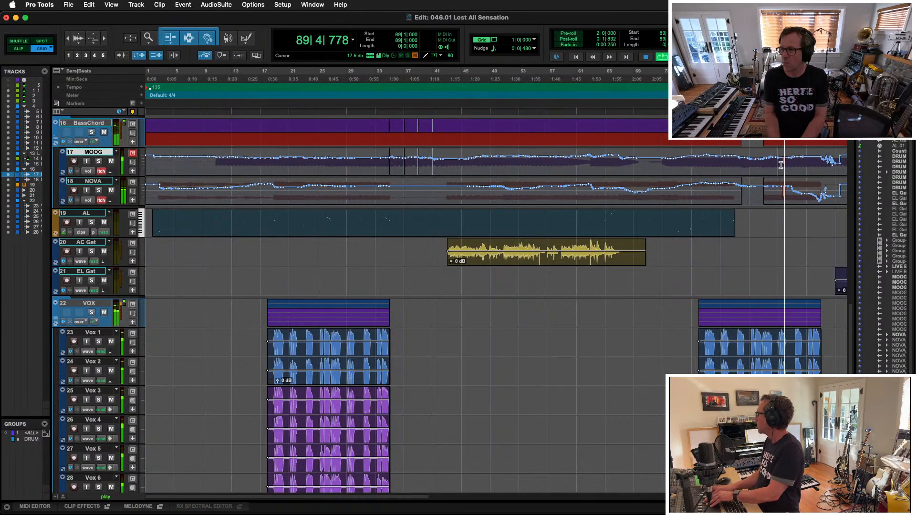
key(space)
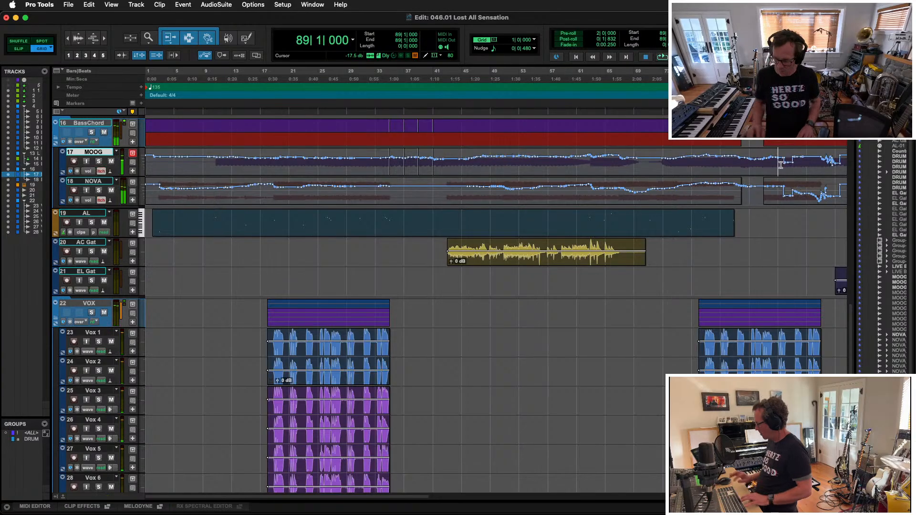
Record MOOG and NOVA volume automation from bar 86 through the end of the song, fading MOOG down in the outro
key(space)
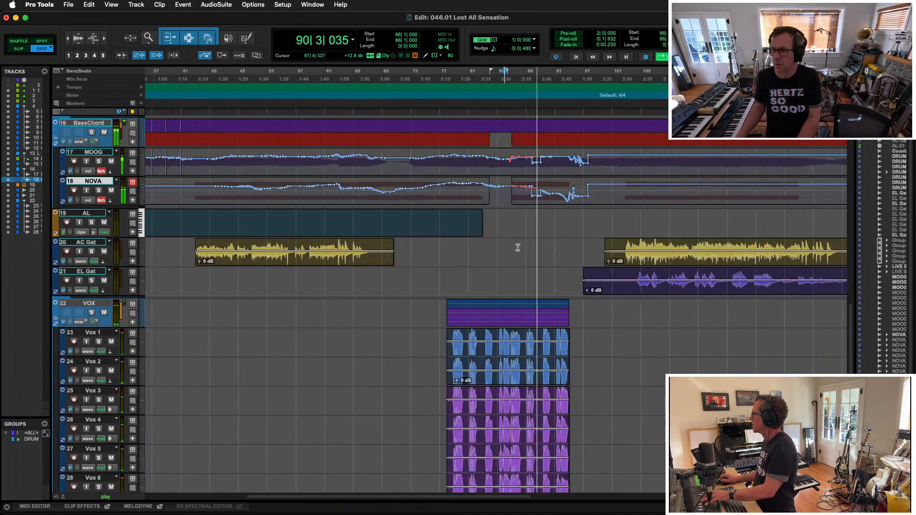
scroll(517, 247, right, 10)
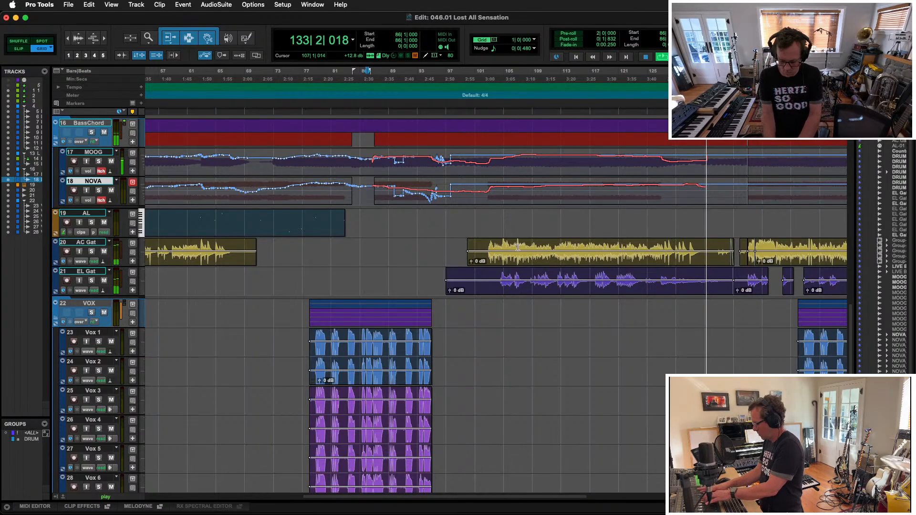
scroll(564, 370, right, 10)
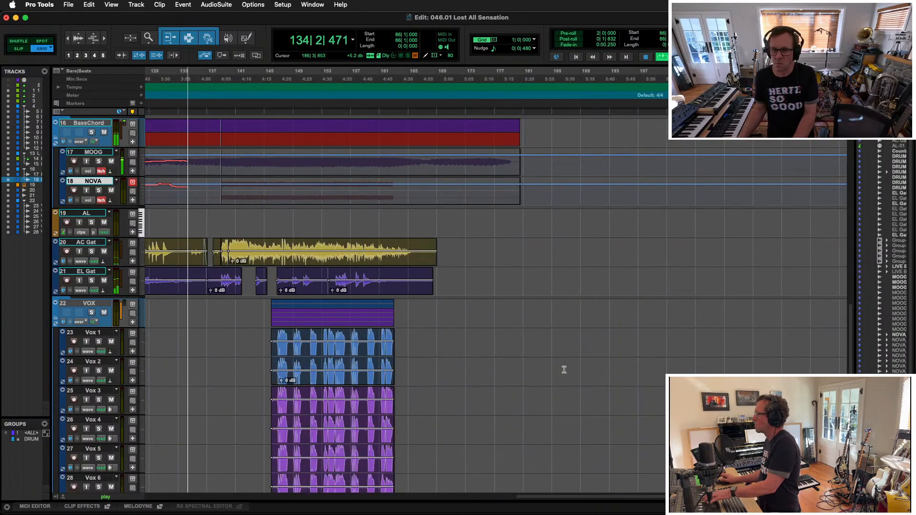
scroll(564, 370, left, 3)
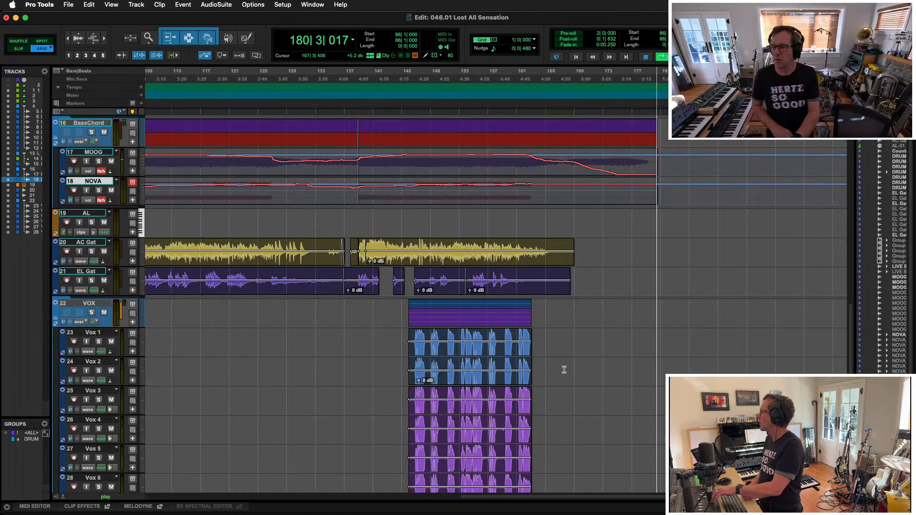
key(space)
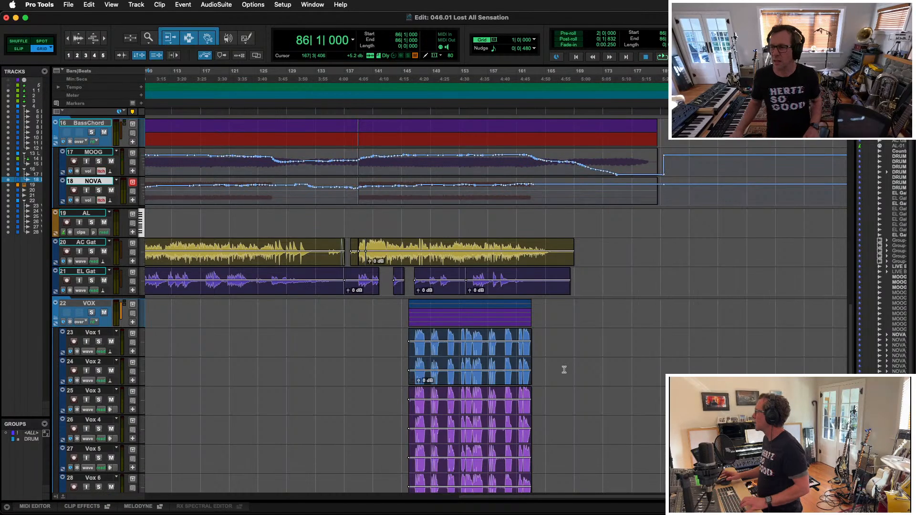
Look over the written volume curves and set the automation mode of all tracks to read
scroll(647, 414, up, 10)
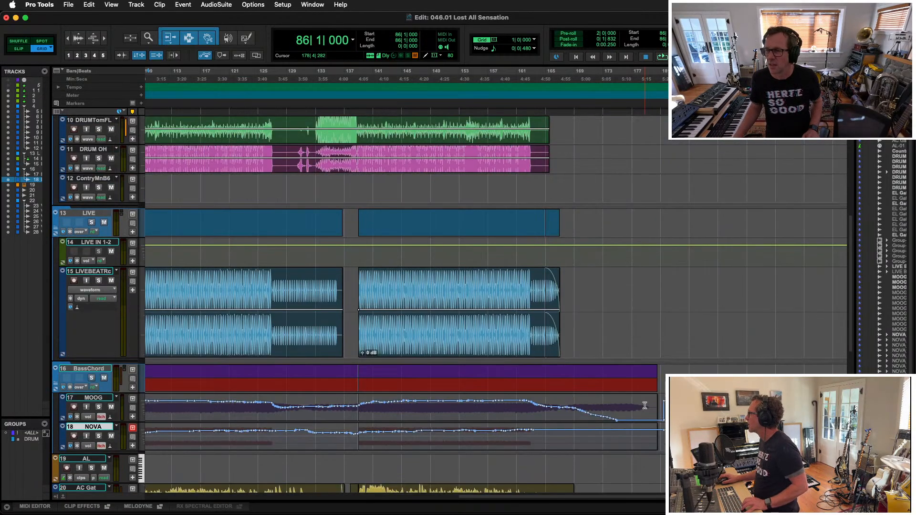
scroll(644, 406, down, 10)
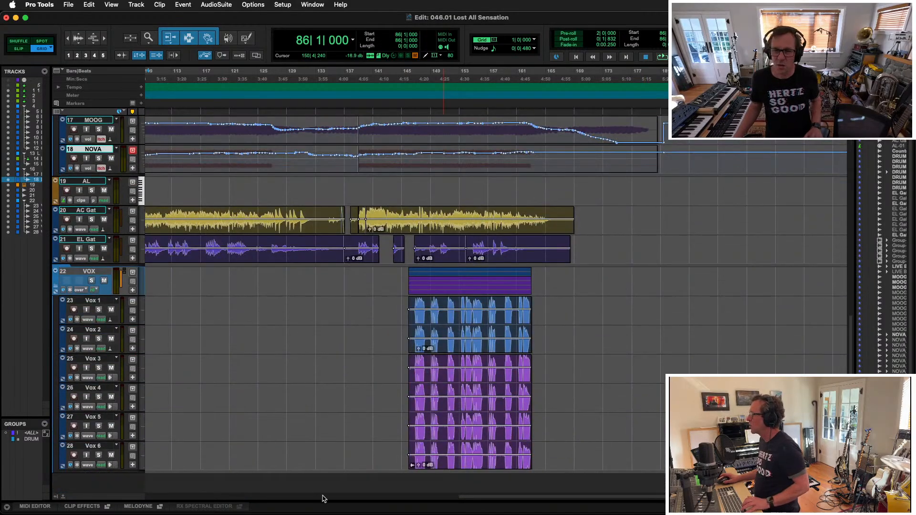
scroll(380, 348, down, 1)
key(r)
scroll(374, 336, up, 5)
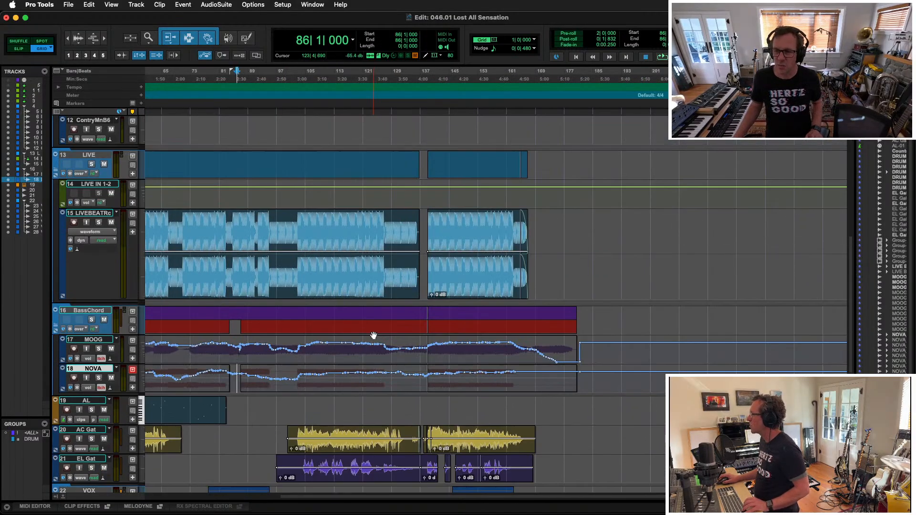
key(r)
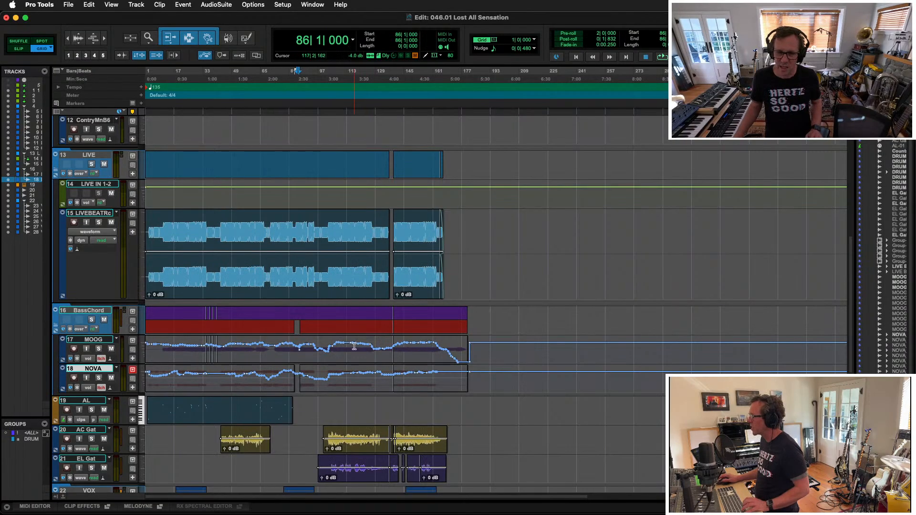
click(99, 388)
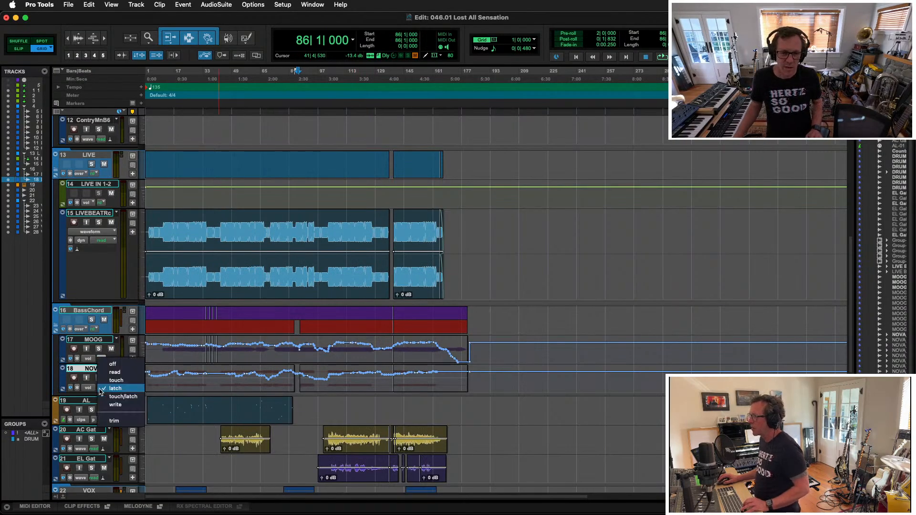
alt+click(109, 380)
click(99, 388)
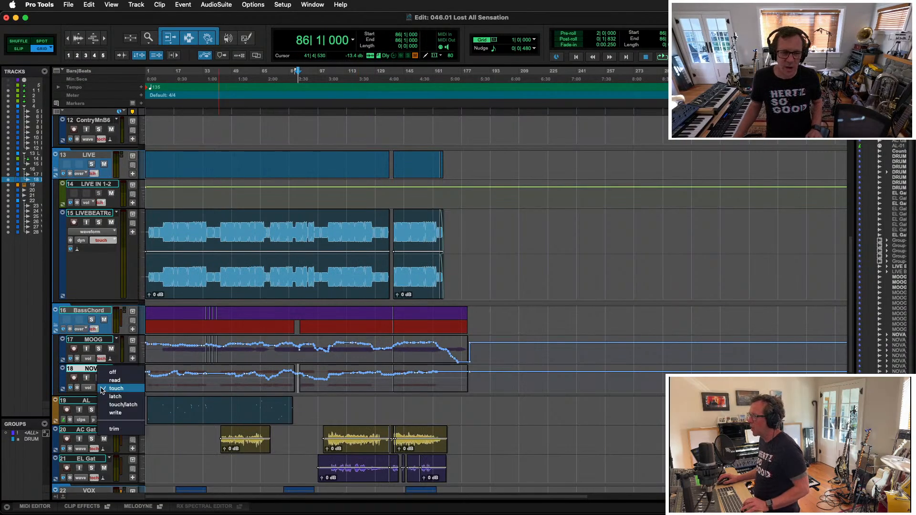
alt+click(106, 380)
Ungroup all the clips at bar 18 on tracks Vox 1 to Vox 6
scroll(455, 359, down, 5)
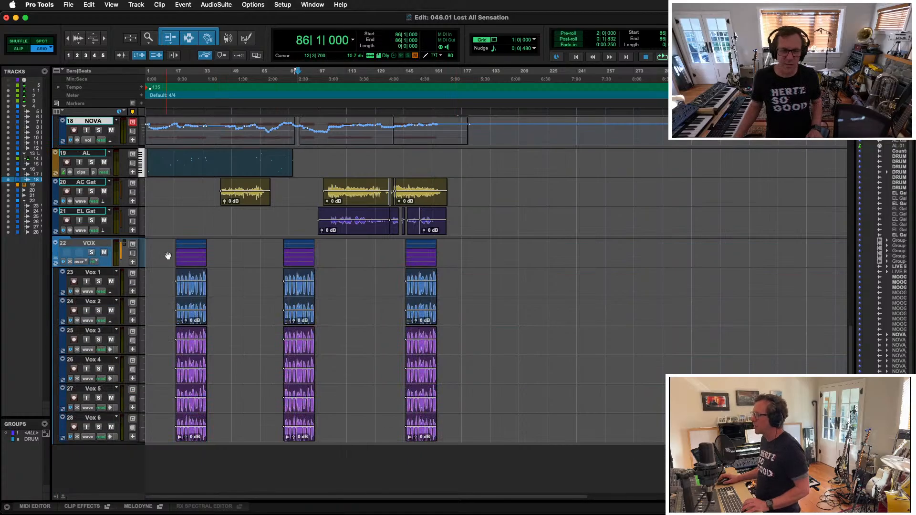
click(189, 295)
shift+click(189, 353)
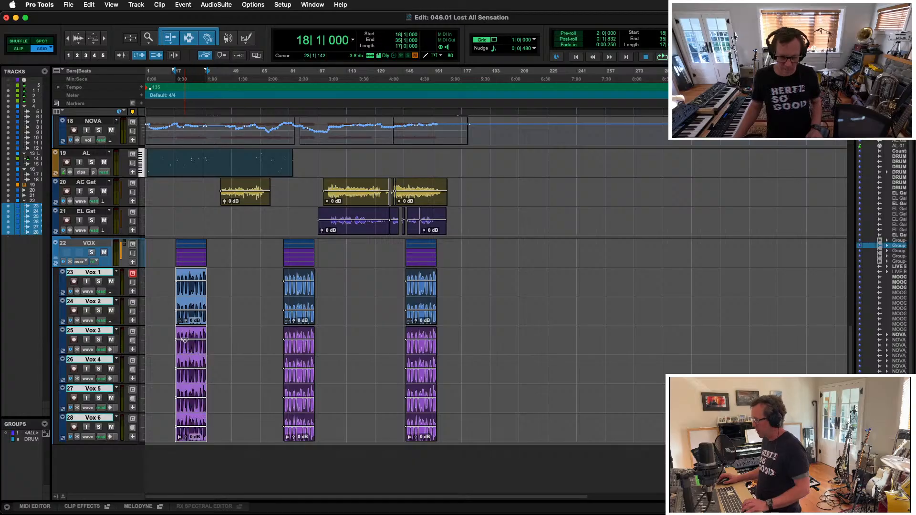
key(super+alt+u)
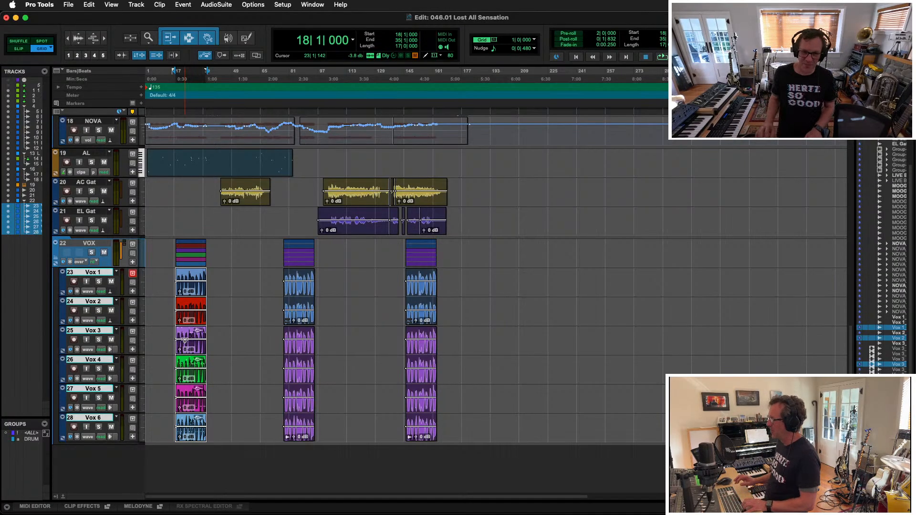
Render the Melodyne edits of the Vox 3 and Vox 4 clips at bar 18
key(t)
key(t)
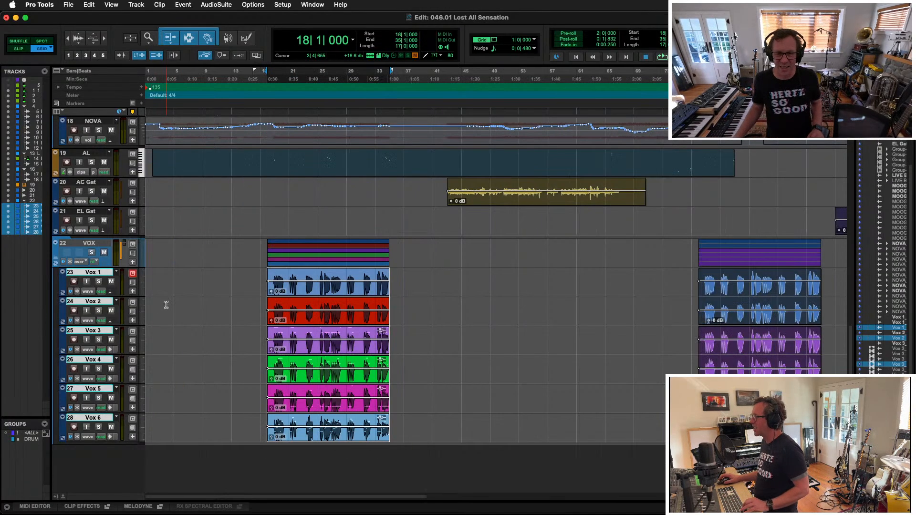
click(242, 279)
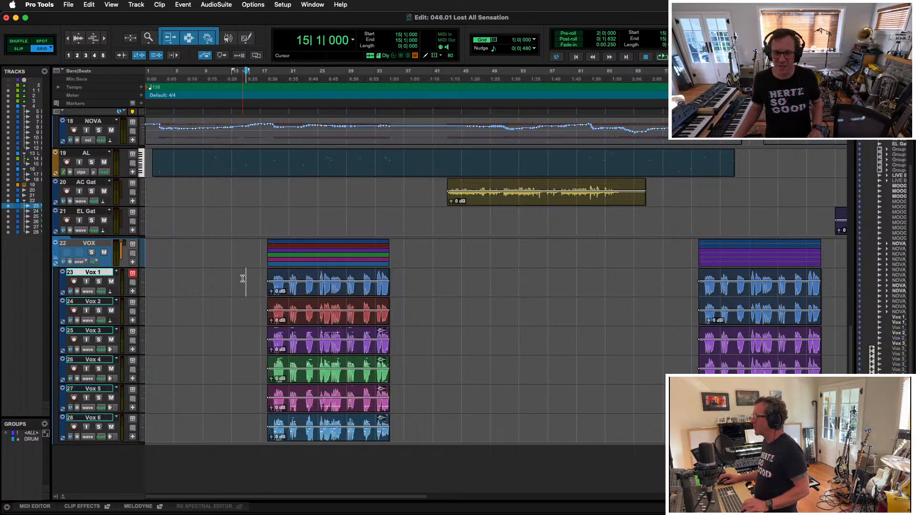
click(303, 350)
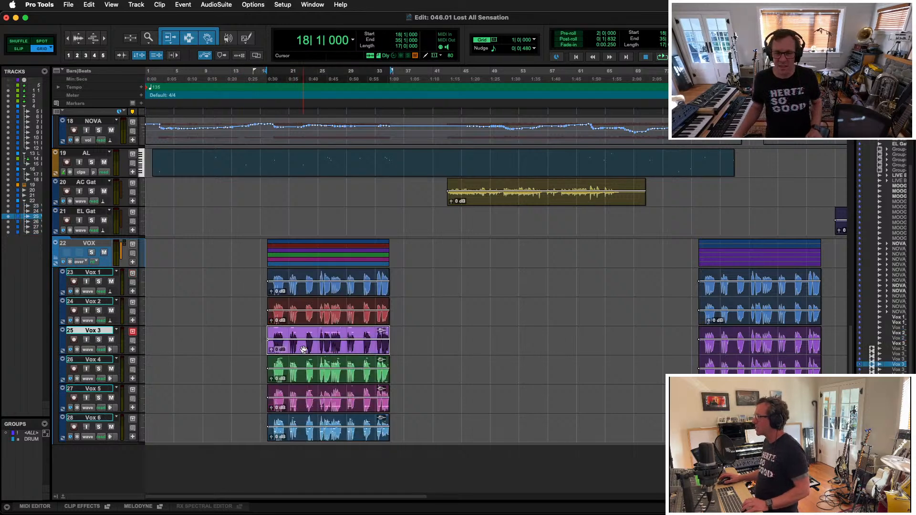
right_click(314, 334)
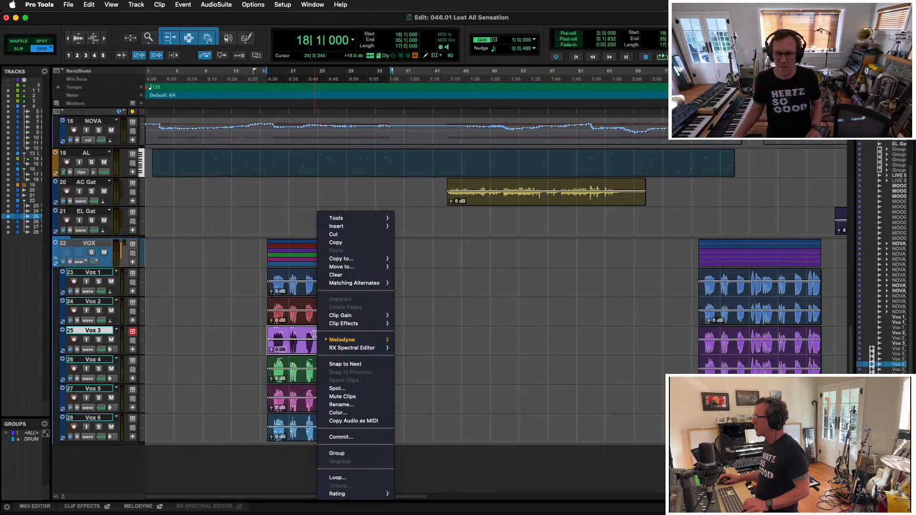
mouse_move(347, 344)
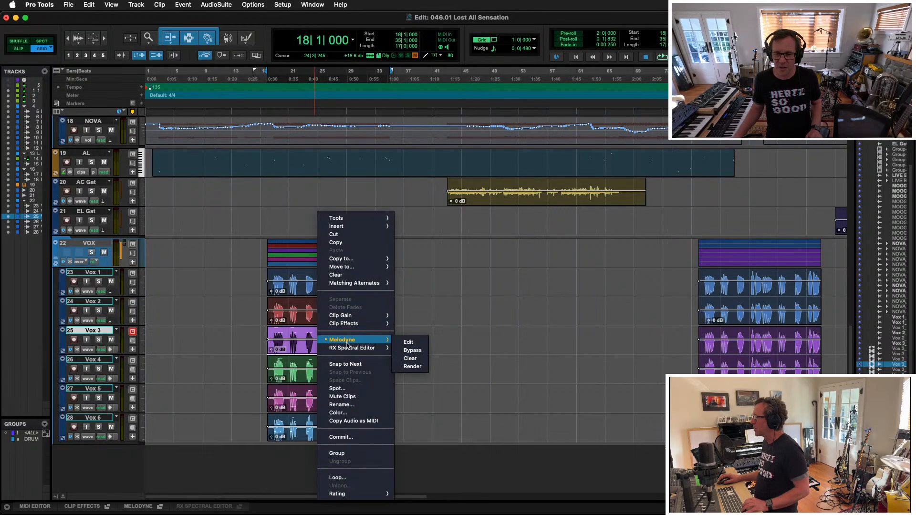
click(424, 359)
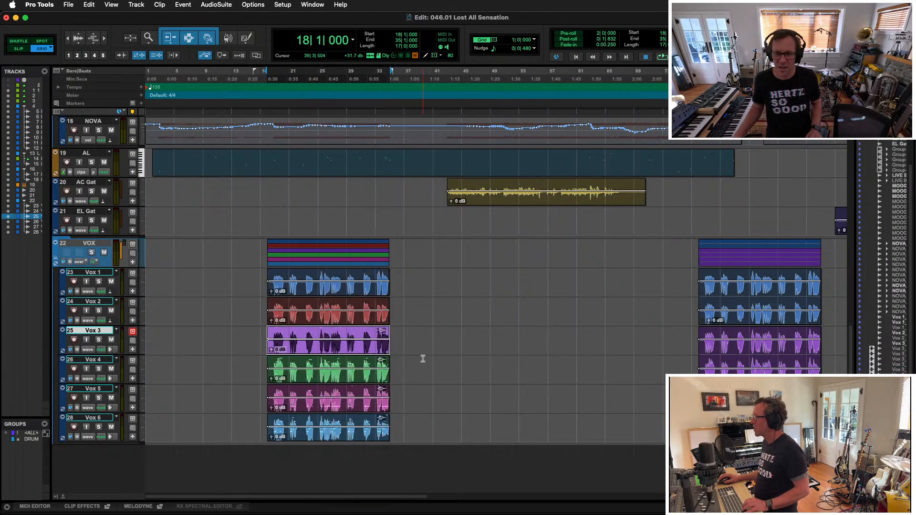
right_click(334, 361)
mouse_move(401, 338)
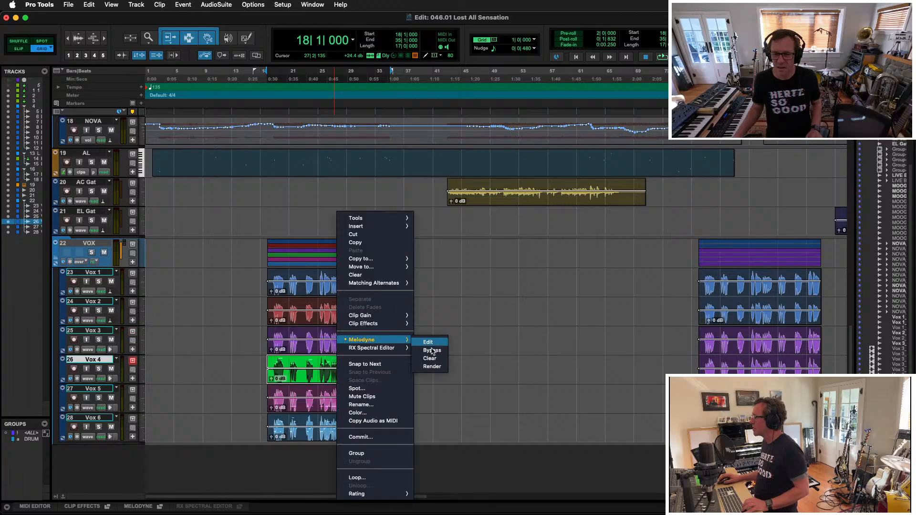
click(431, 366)
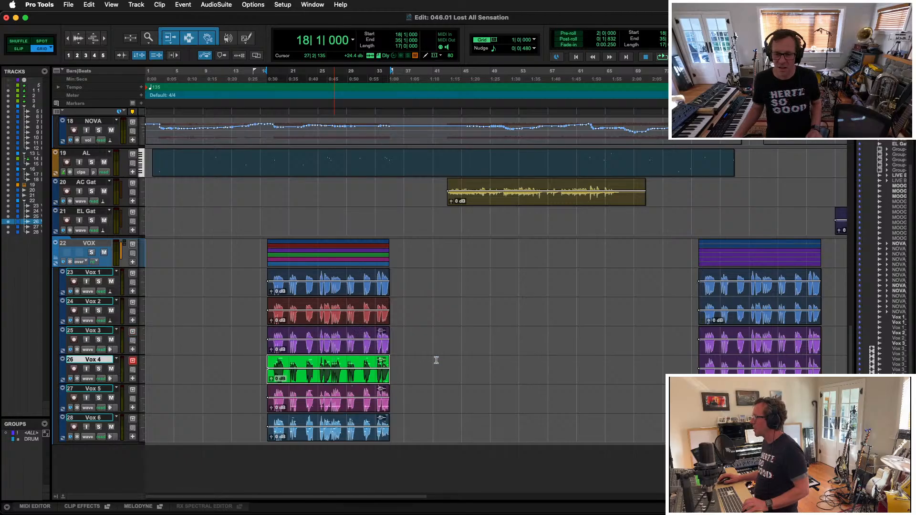
Render the Melodyne edits of the Vox 5 and Vox 6 clips at bar 18
double_click(324, 390)
right_click(328, 394)
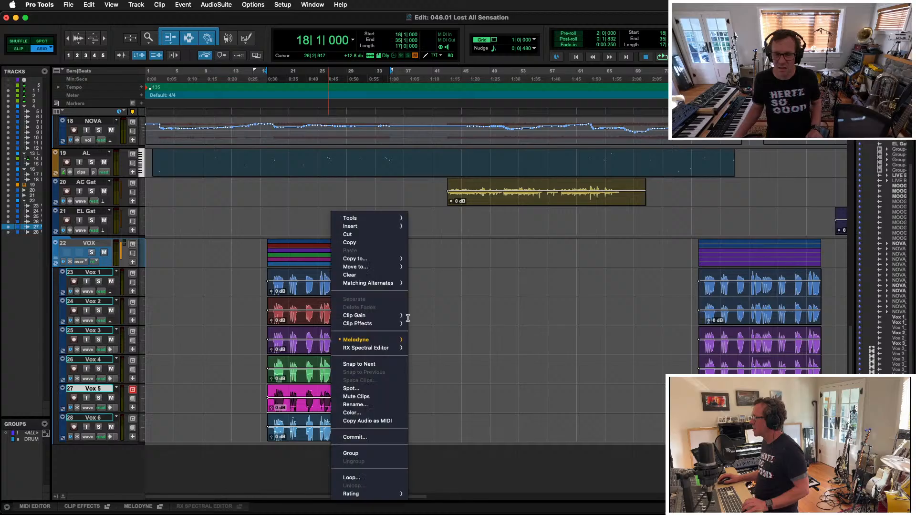
mouse_move(386, 342)
click(421, 359)
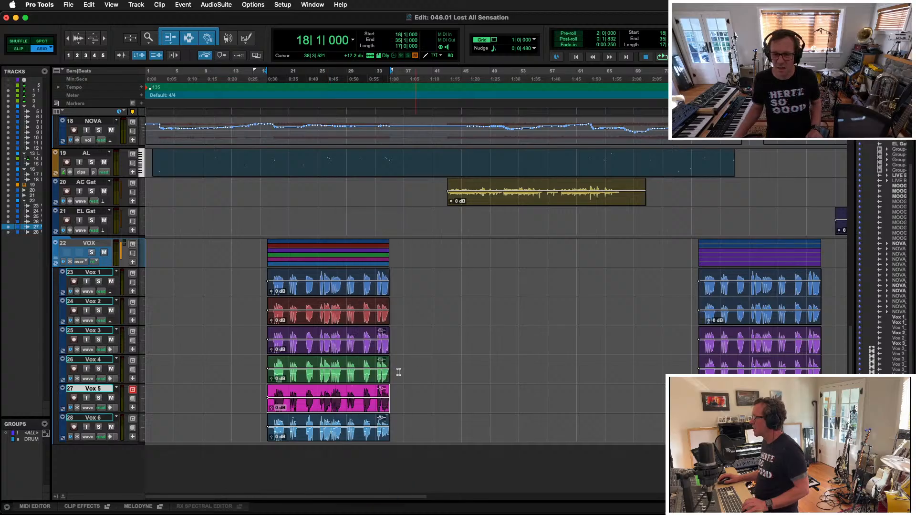
double_click(310, 420)
right_click(310, 420)
mouse_move(358, 341)
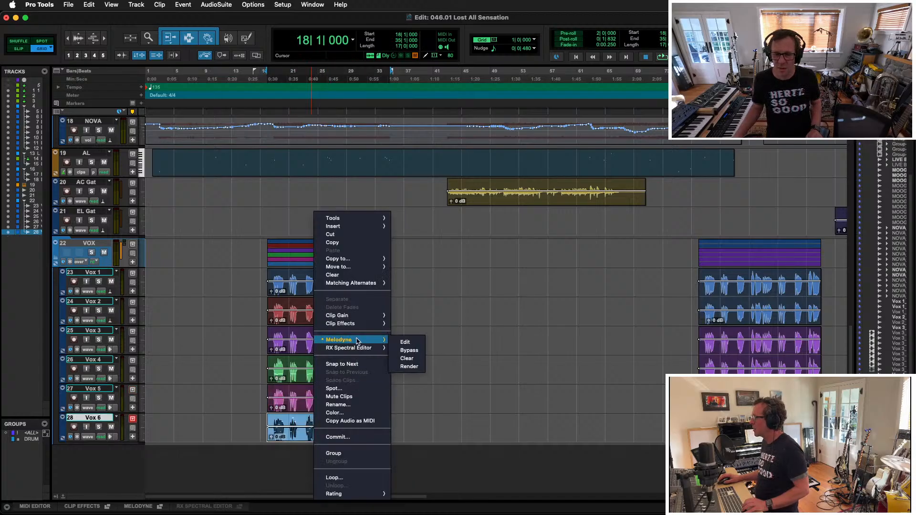
click(422, 360)
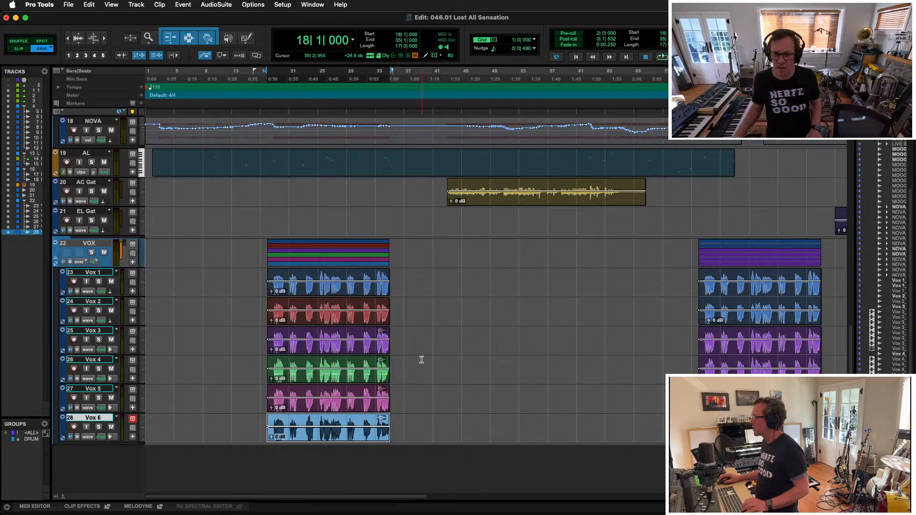
Play back the vocals from bar 18, check the vocal channels in the mixer, and replay the section from its start
click(261, 278)
key(space)
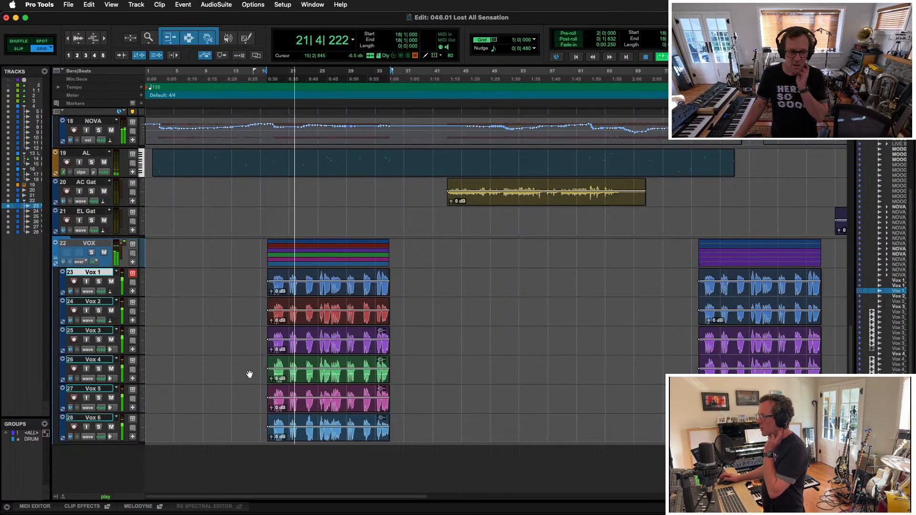
key(super+equal)
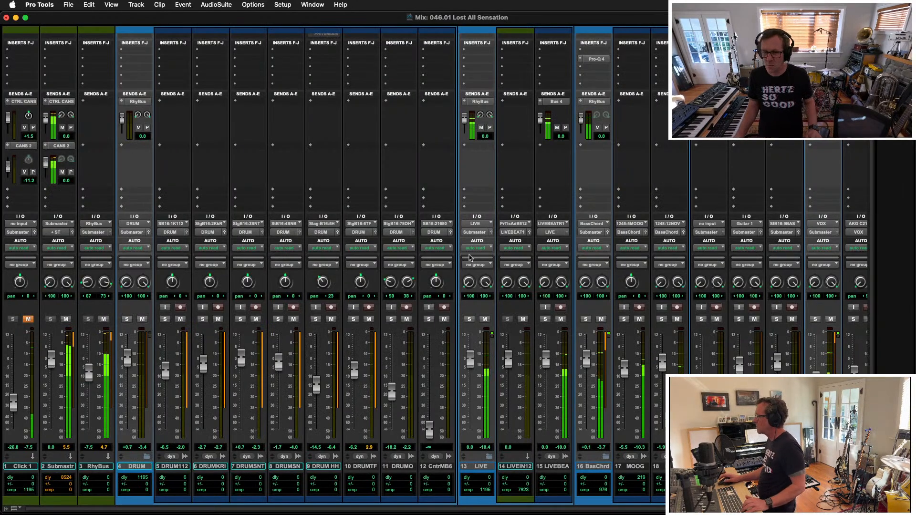
scroll(406, 296, right, 5)
scroll(345, 256, right, 3)
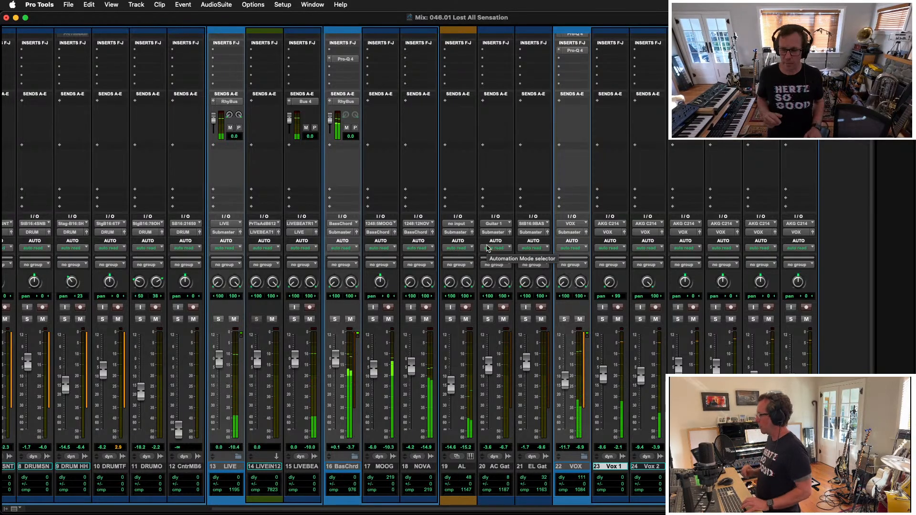
key(super+equal)
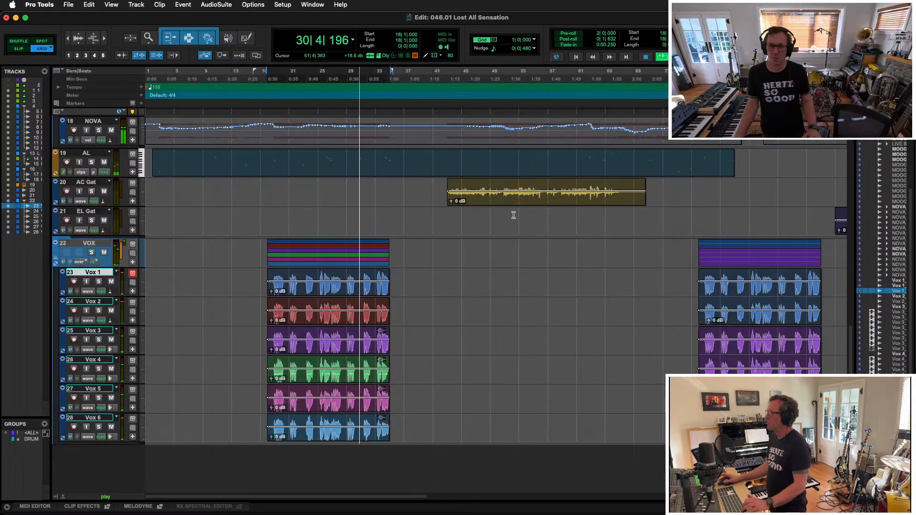
click(374, 290)
key(t)
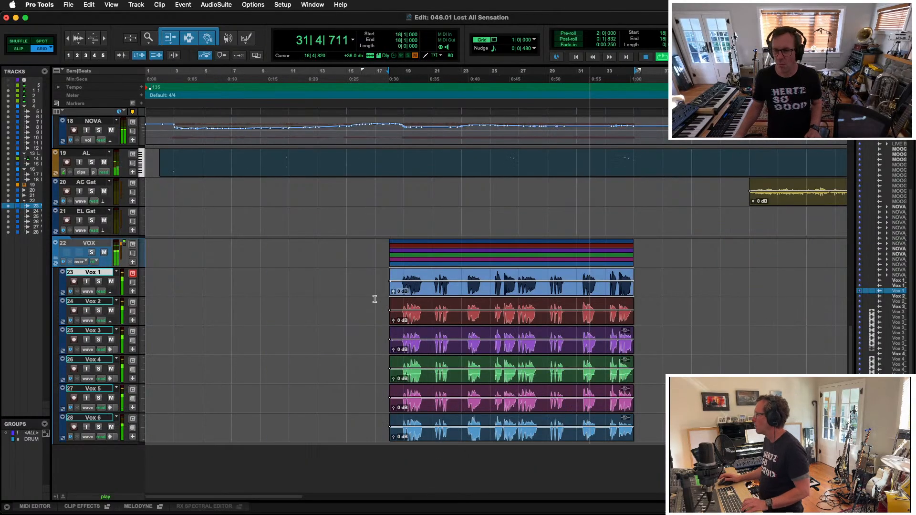
scroll(374, 300, right, 10)
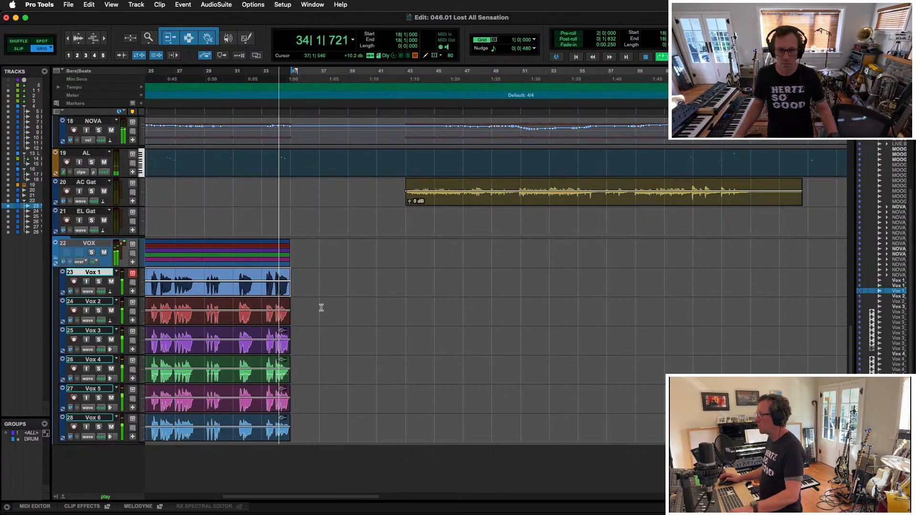
key(space)
key(space)
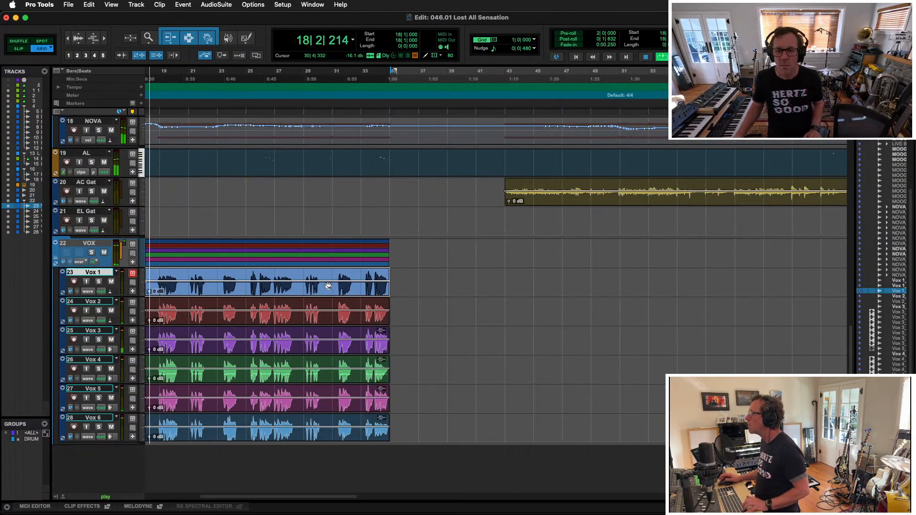
key(space)
key(r)
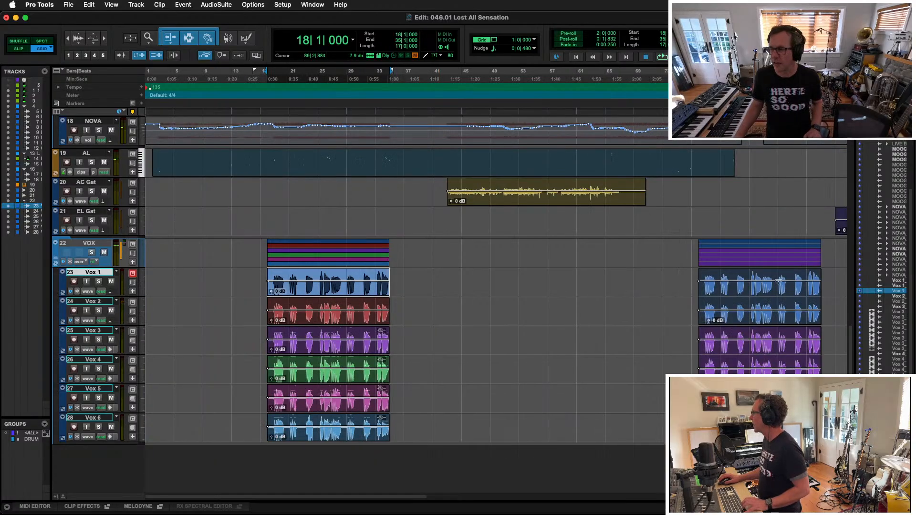
Play from bar 75 and ungroup the clips at bar 78 on tracks Vox 3 to Vox 6
click(678, 271)
key(space)
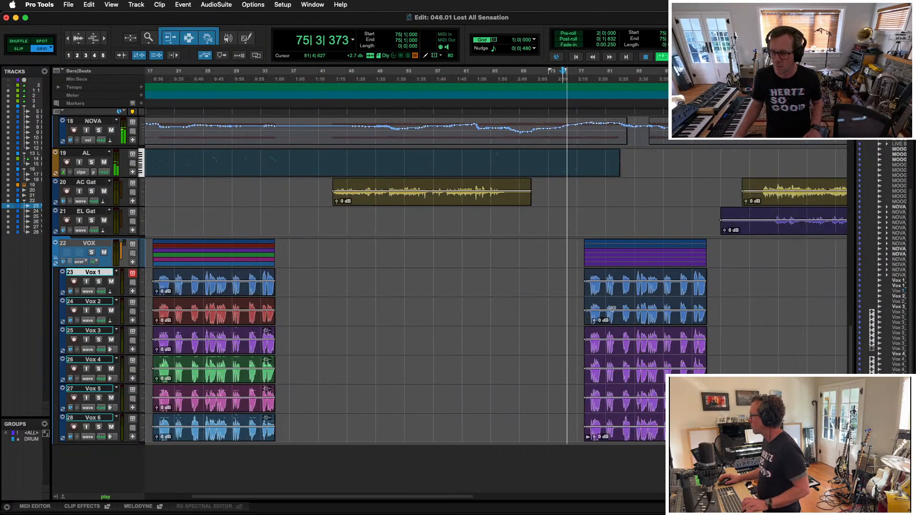
click(629, 439)
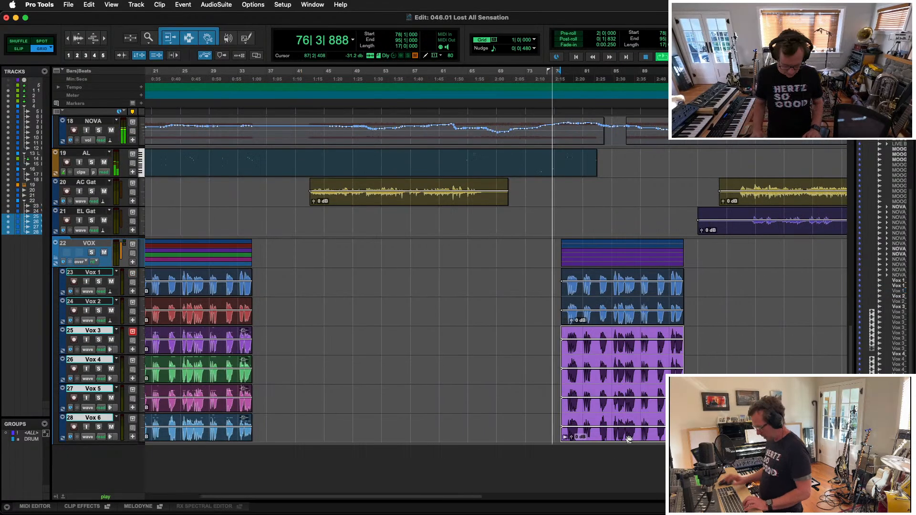
key(super+equal)
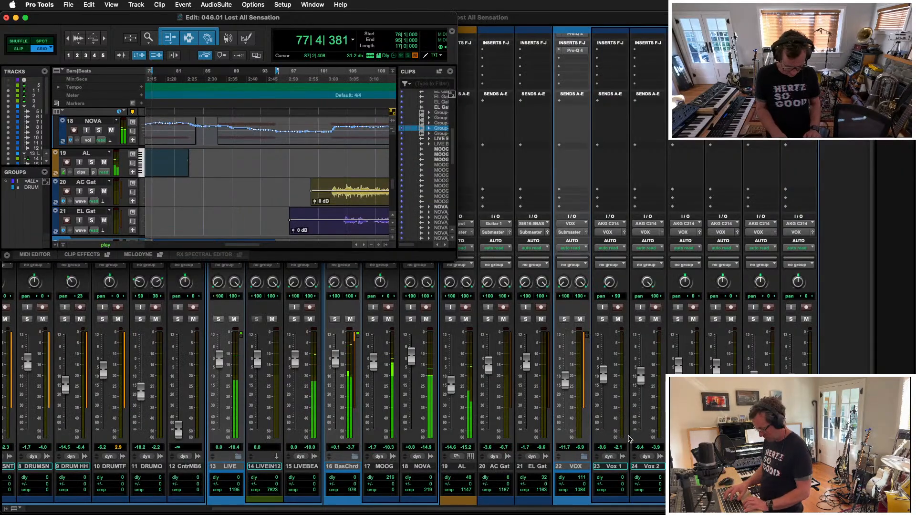
key(super+equal)
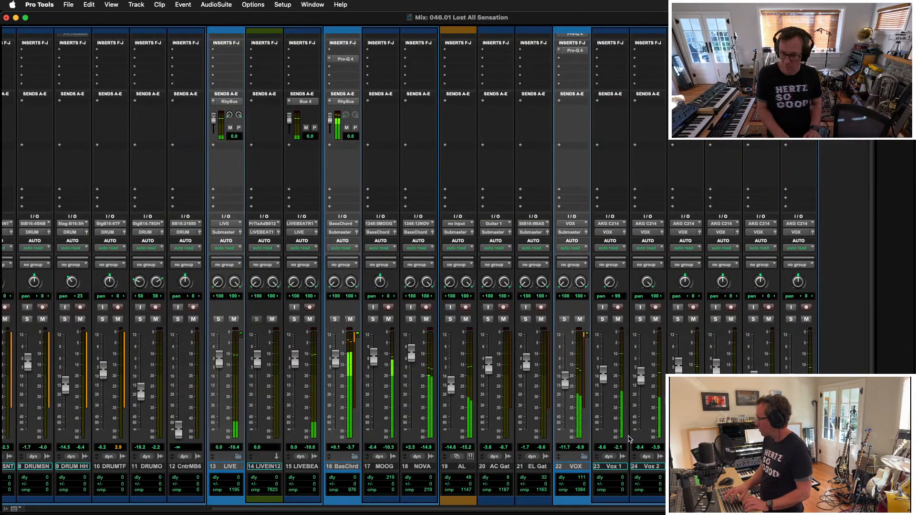
key(super+equal)
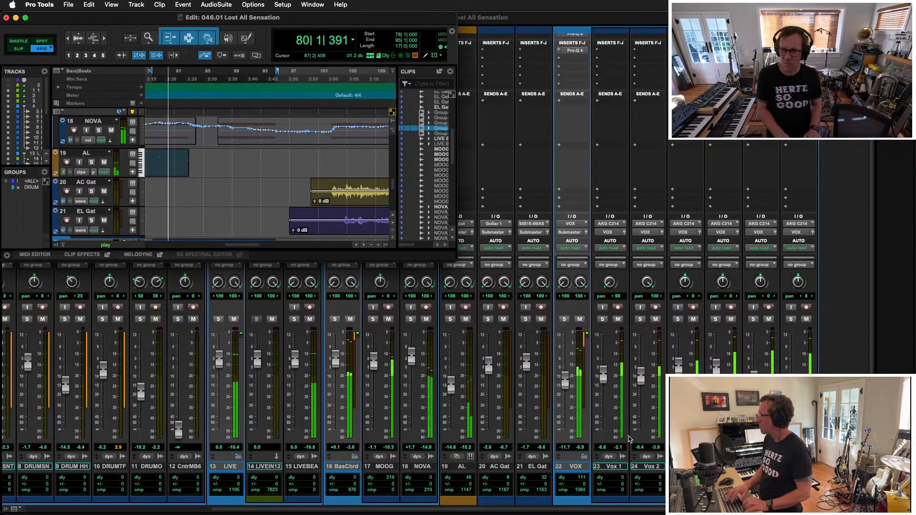
key(super+equal)
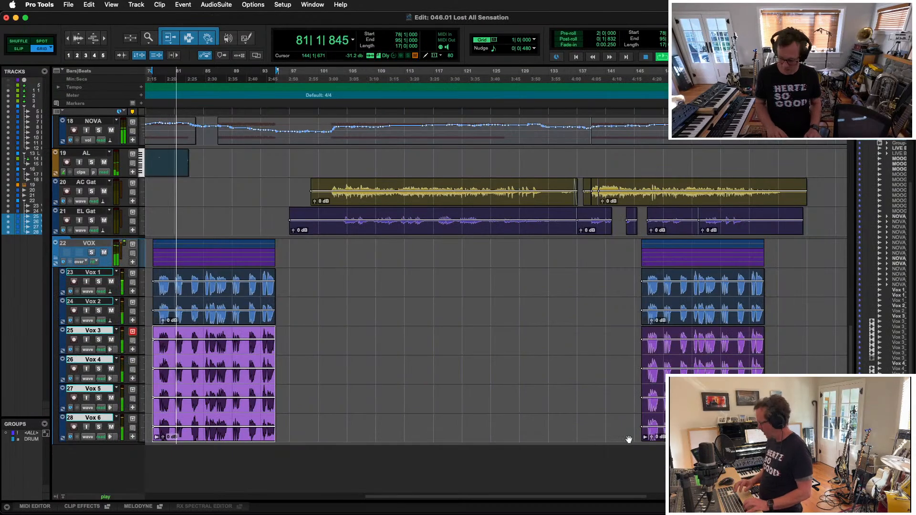
key(alt+super+u)
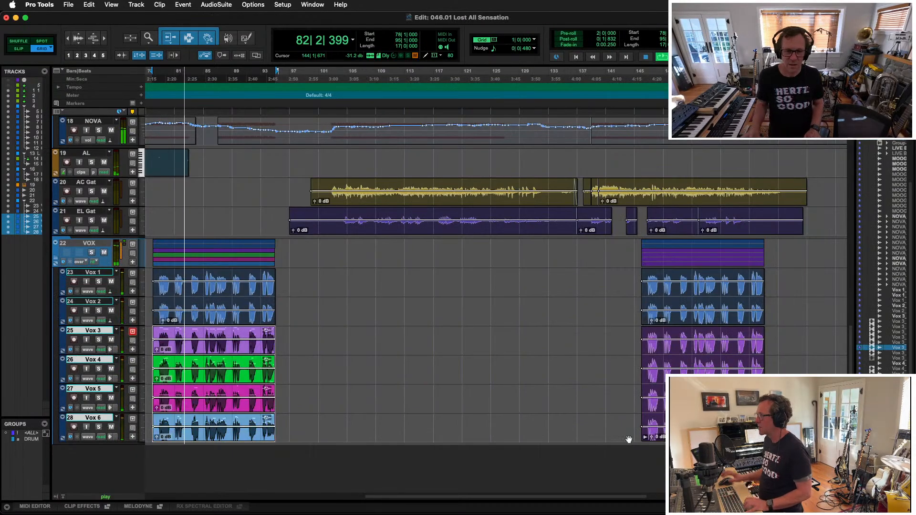
Render the Melodyne edits of the Vox 6 and Vox 5 clips at bar 78 and switch to the mixer
click(292, 374)
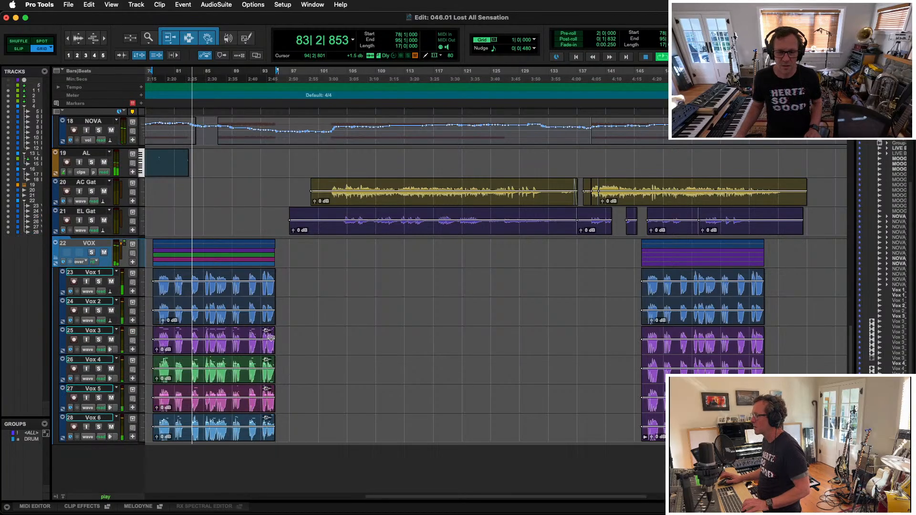
click(201, 433)
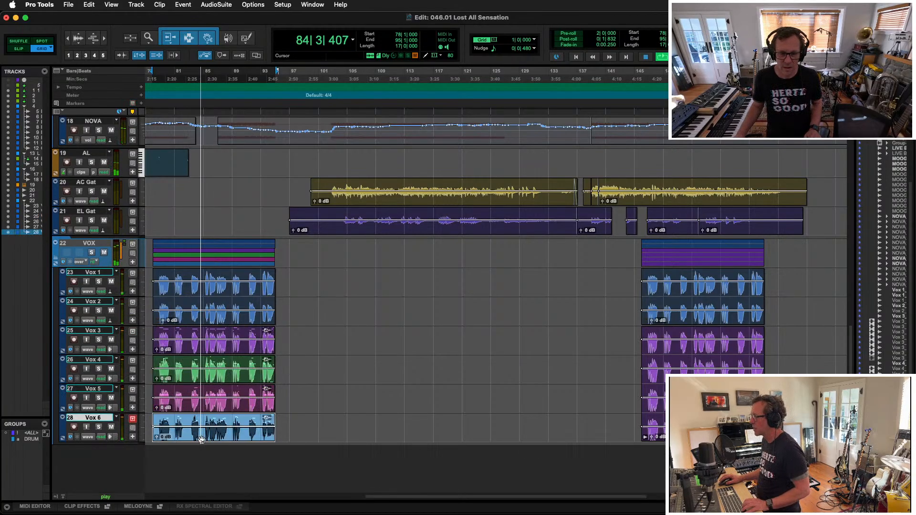
right_click(203, 416)
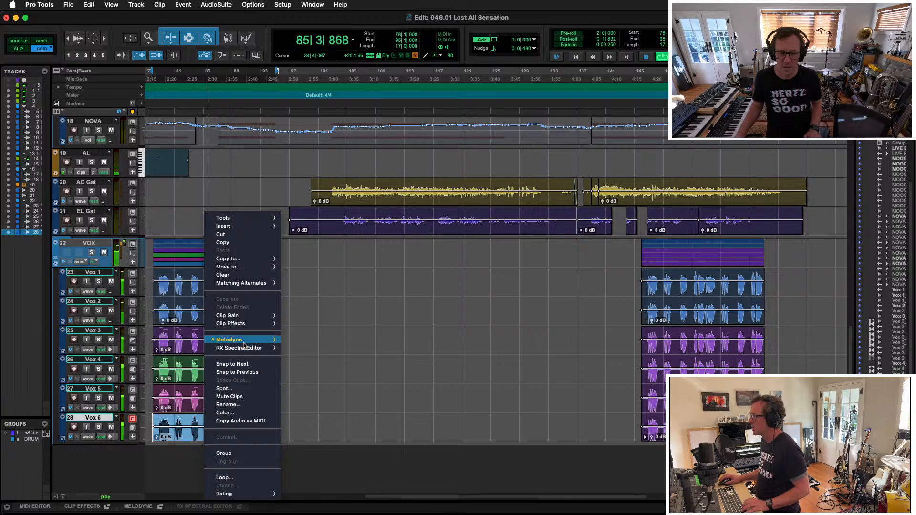
mouse_move(272, 339)
click(300, 351)
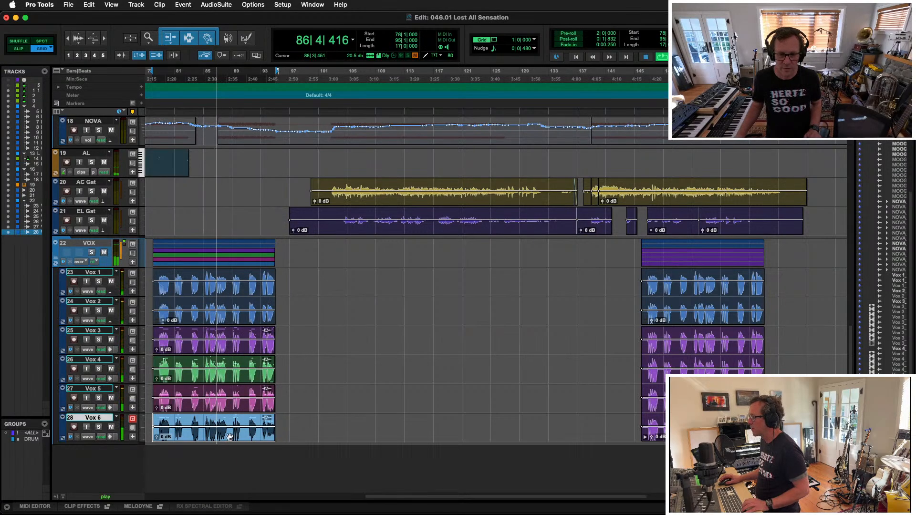
right_click(217, 394)
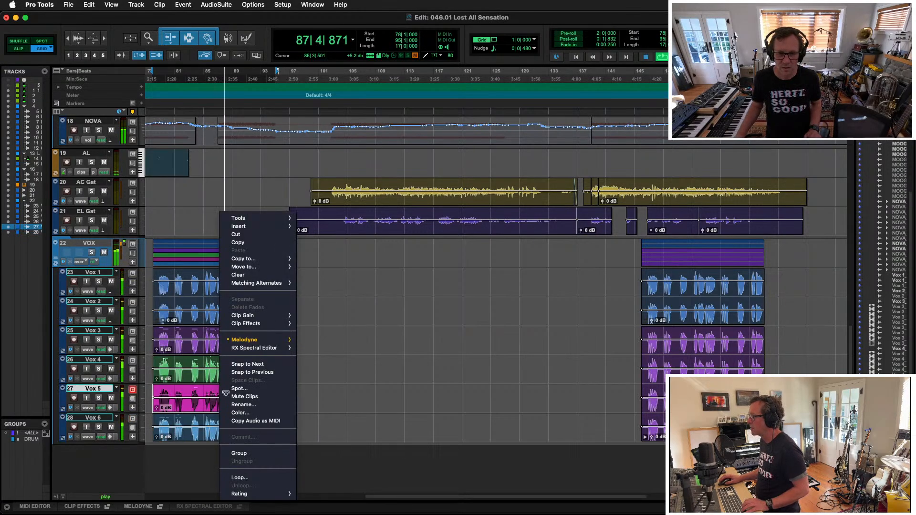
mouse_move(276, 339)
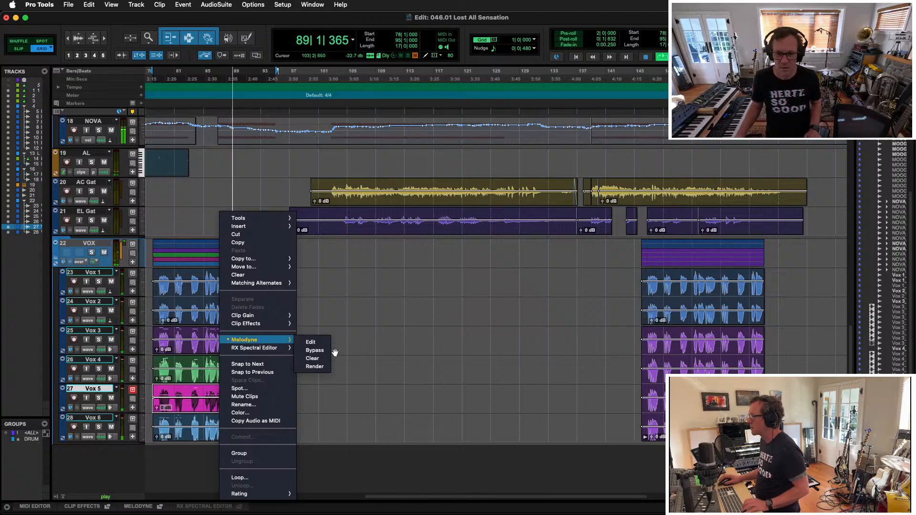
click(312, 358)
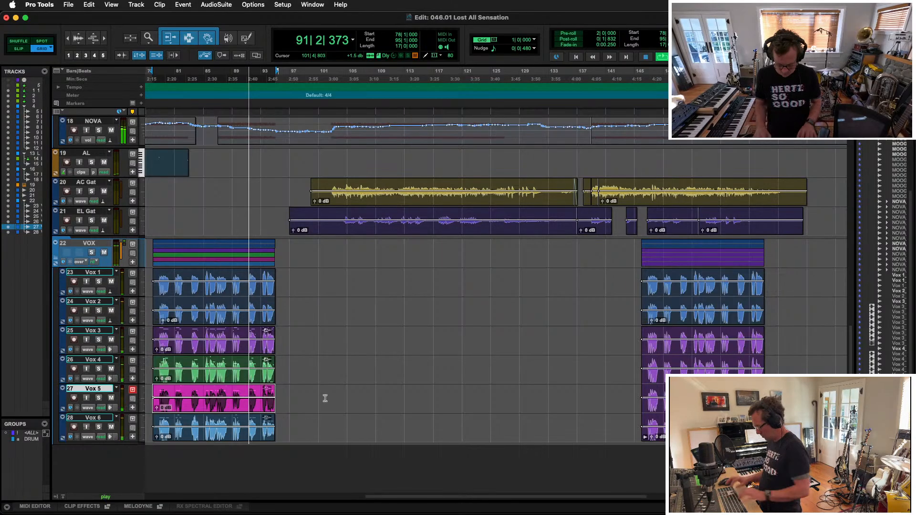
key(super+equal)
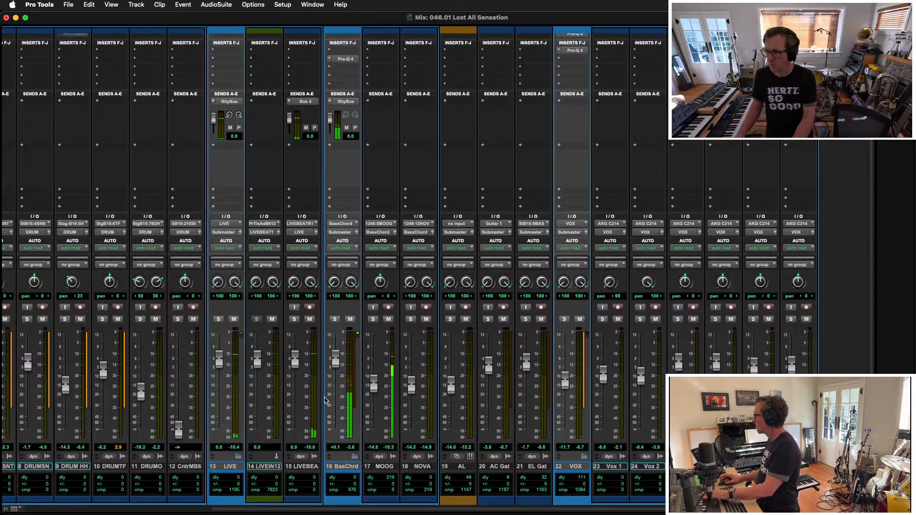
Return to the edit window and restart playback from bar 94 on the LIVEBEAT track
key(super+equal)
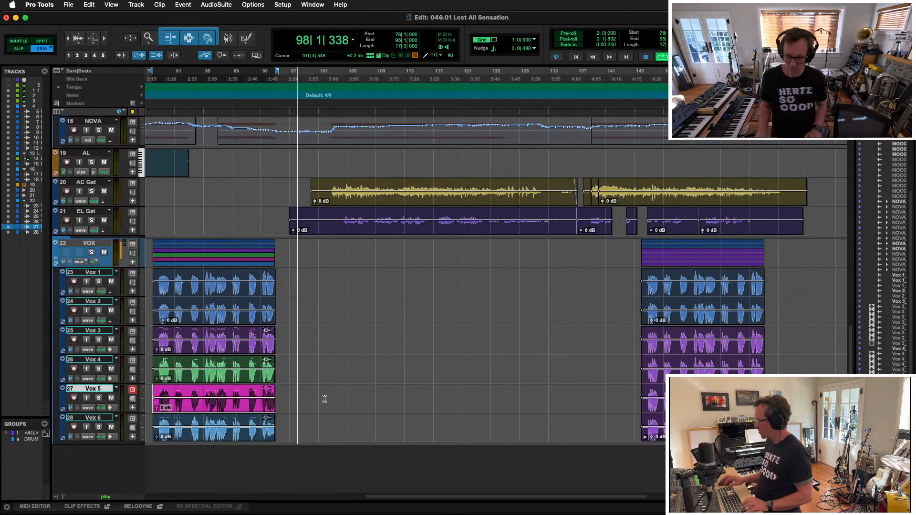
scroll(245, 306, up, 5)
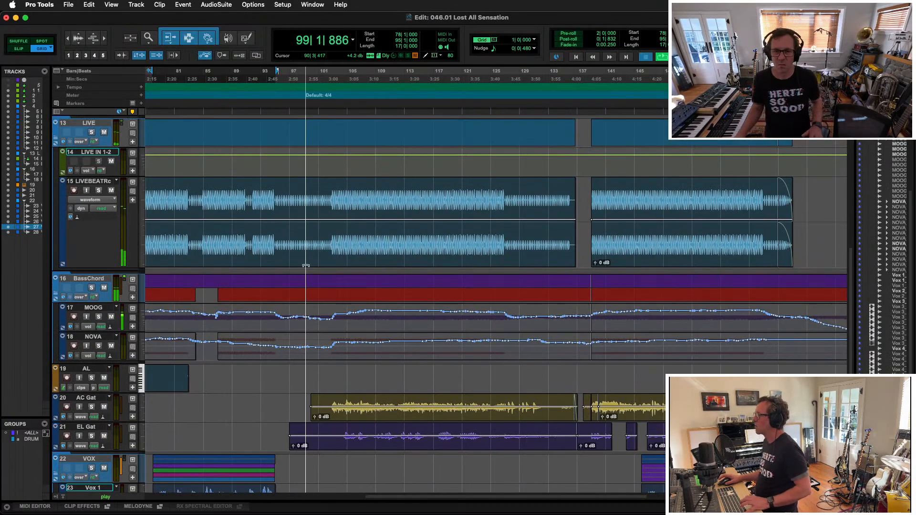
key(space)
click(269, 186)
key(space)
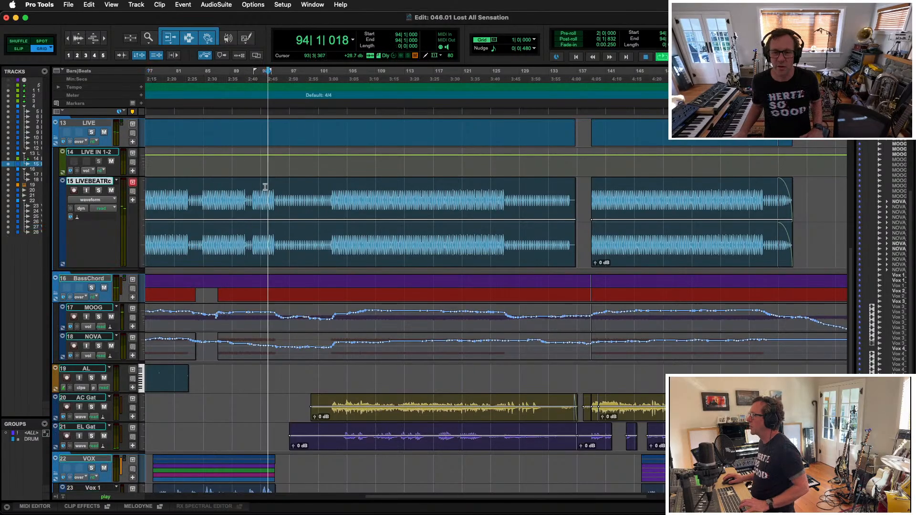
Delete the LIVEBEAT audio from bar 95 to bar 102 and play back the resulting gap
key(super+bracketright)
key(super+bracketright)
key(super+bracketright)
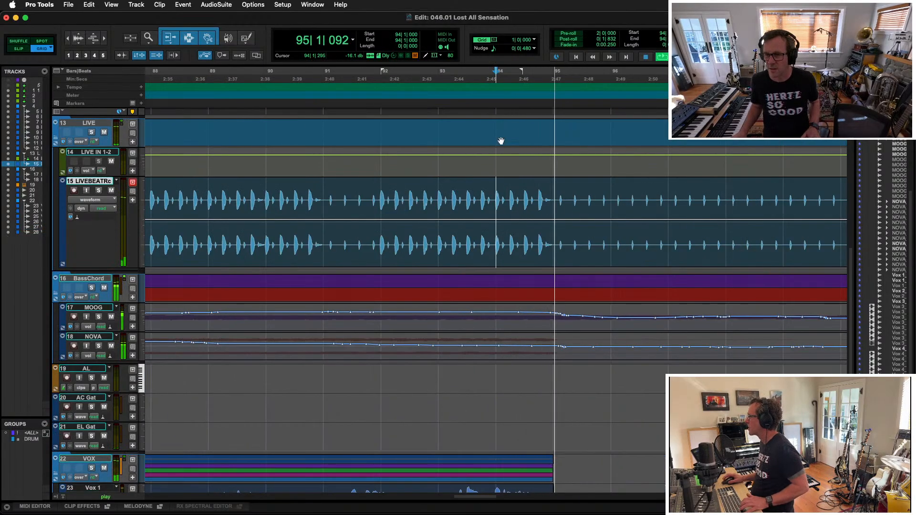
drag(554, 191, 618, 192)
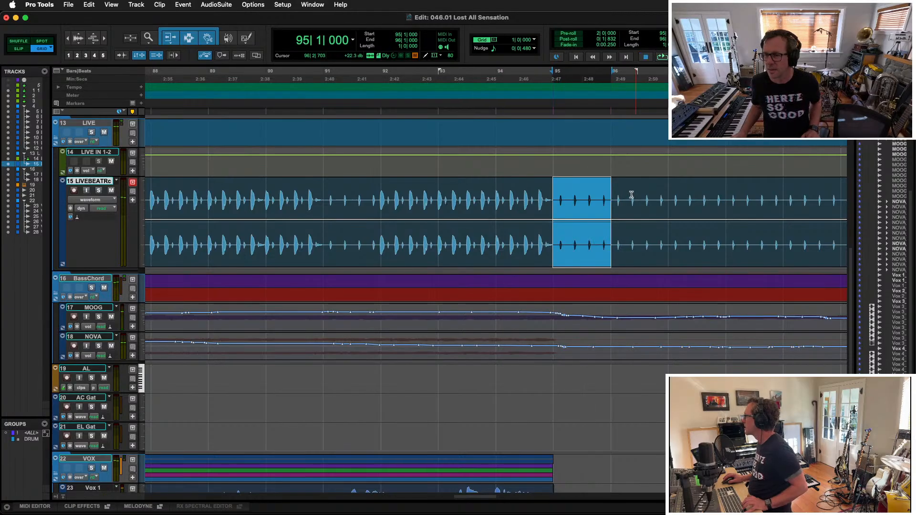
key(super+bracketleft)
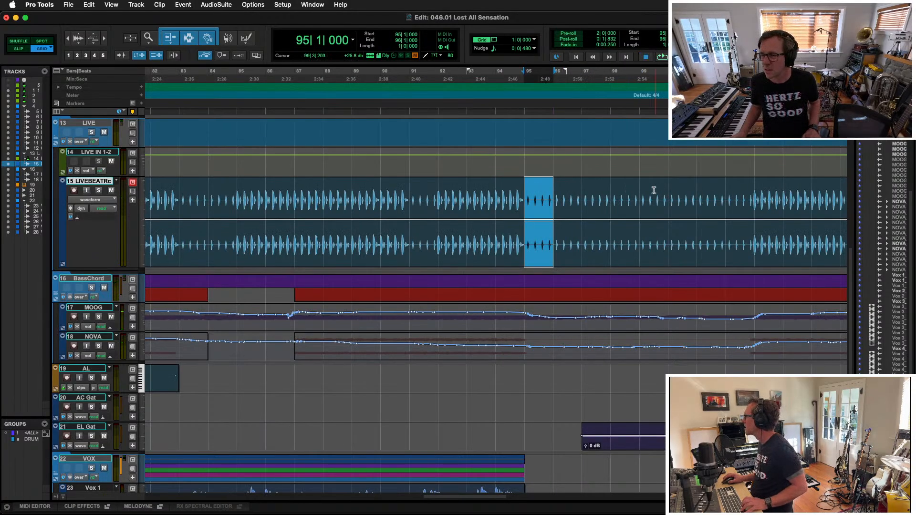
drag(668, 188, 732, 190)
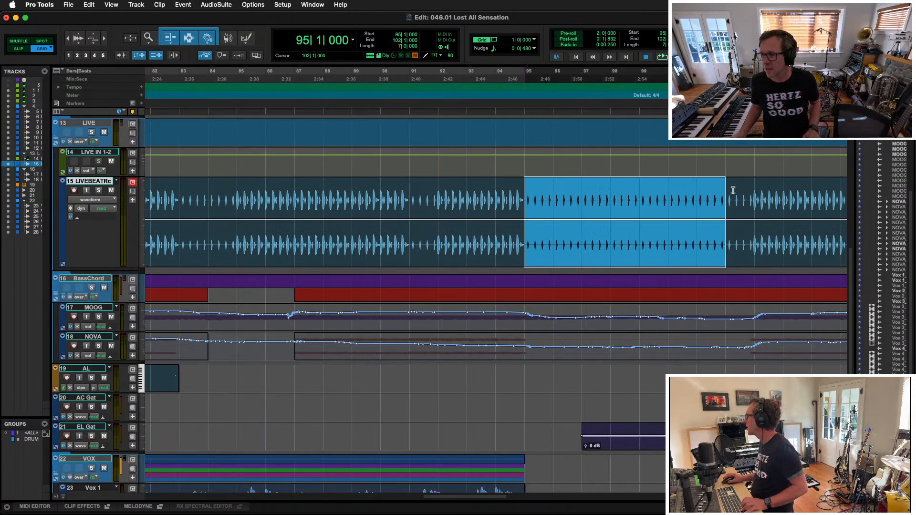
key(Delete)
key(space)
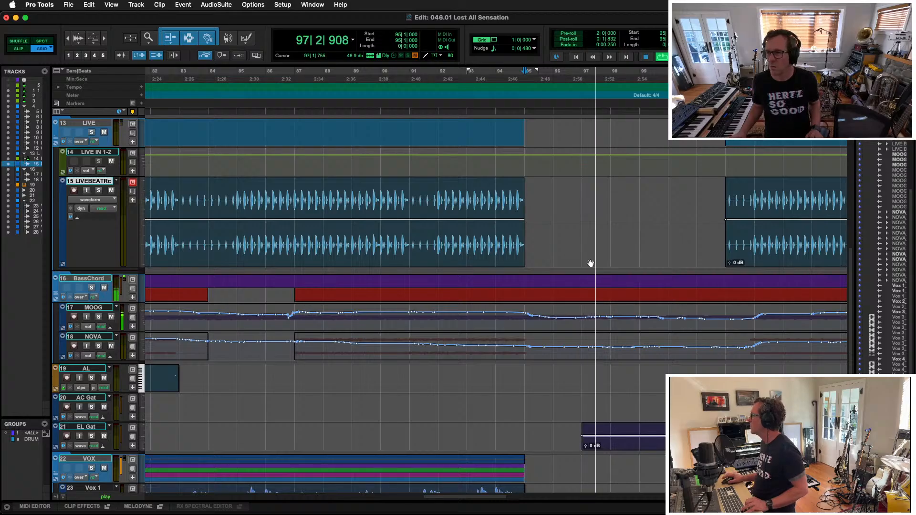
Trim the start of the AC Gat clip to bar 103 and the start of the EL Gat clip to bar 104
key(r)
key(super+alt+bracketright)
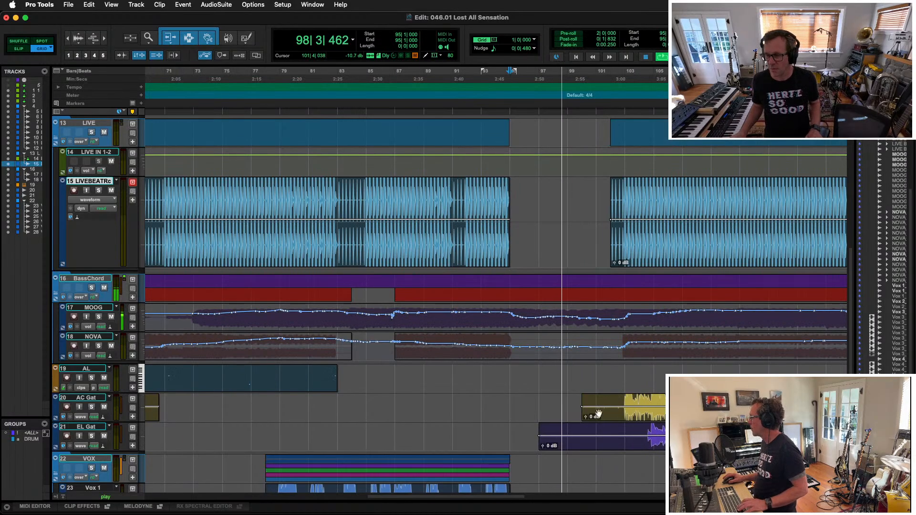
click(619, 401)
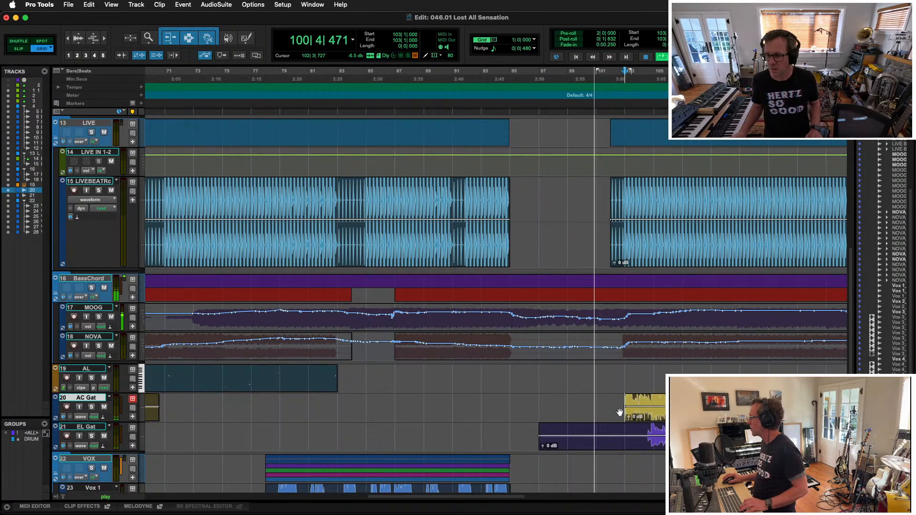
key(t)
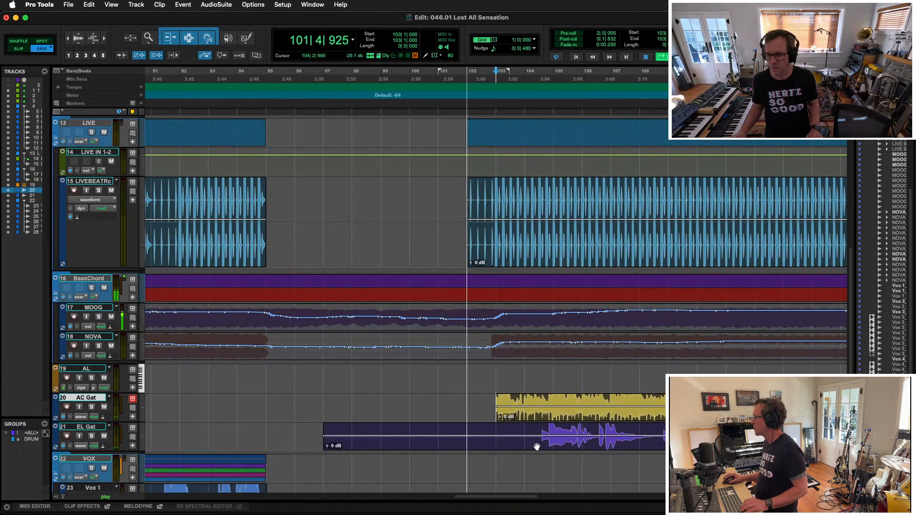
click(525, 431)
key(a)
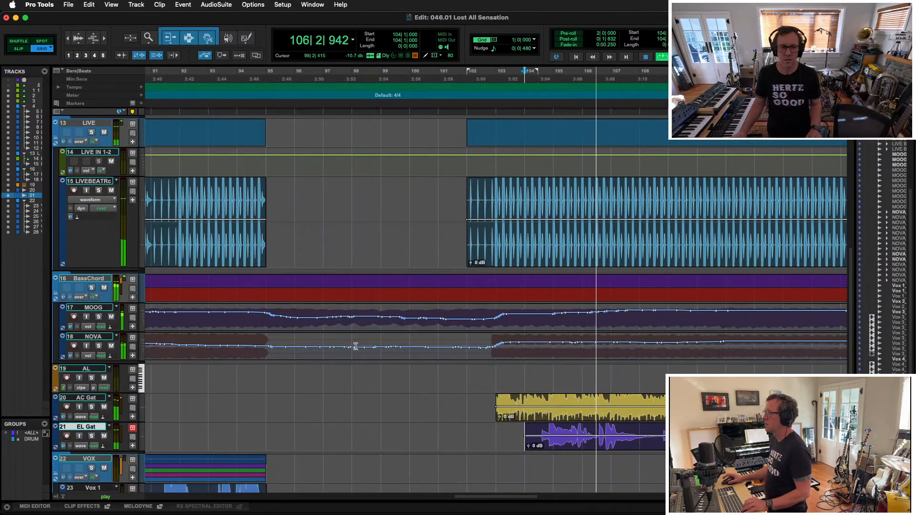
Examine the drum and LIVEBEAT clips around bar 102 during playback, followed by the wider song arrangement
scroll(337, 308, up, 5)
scroll(337, 307, up, 5)
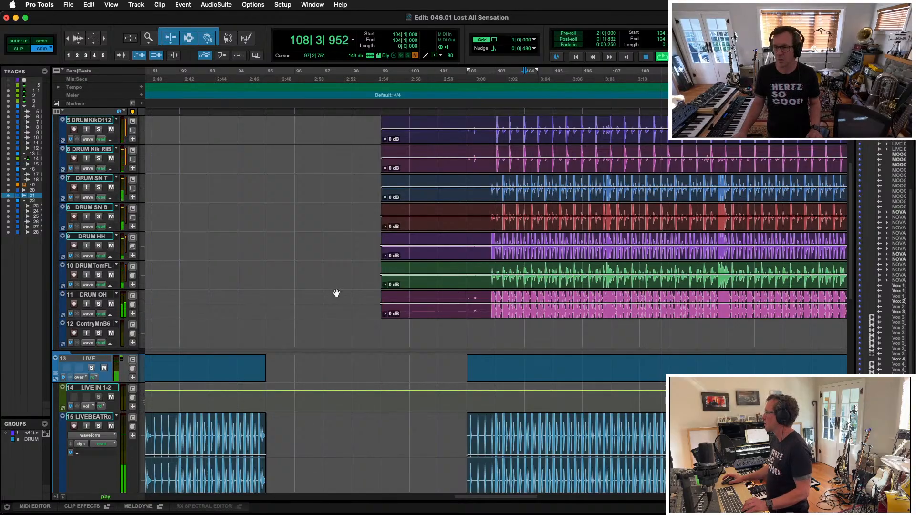
scroll(473, 339, down, 5)
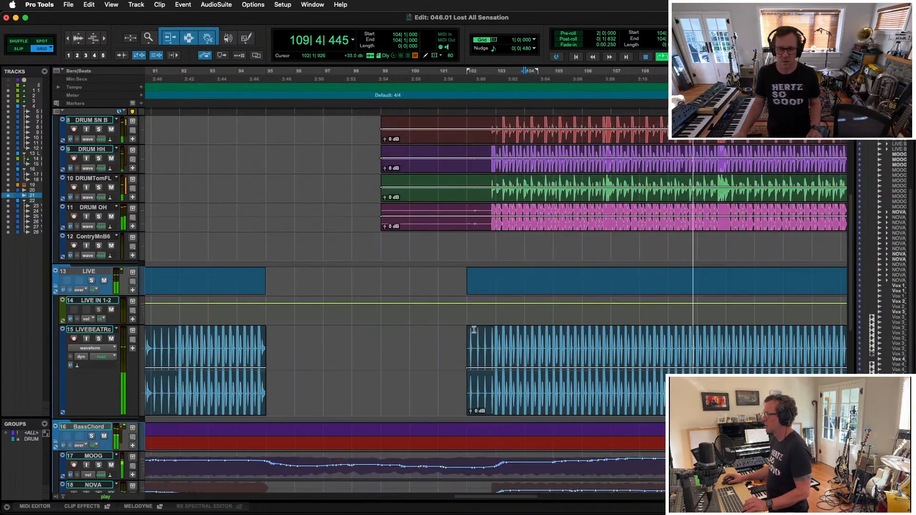
scroll(474, 324, down, 4)
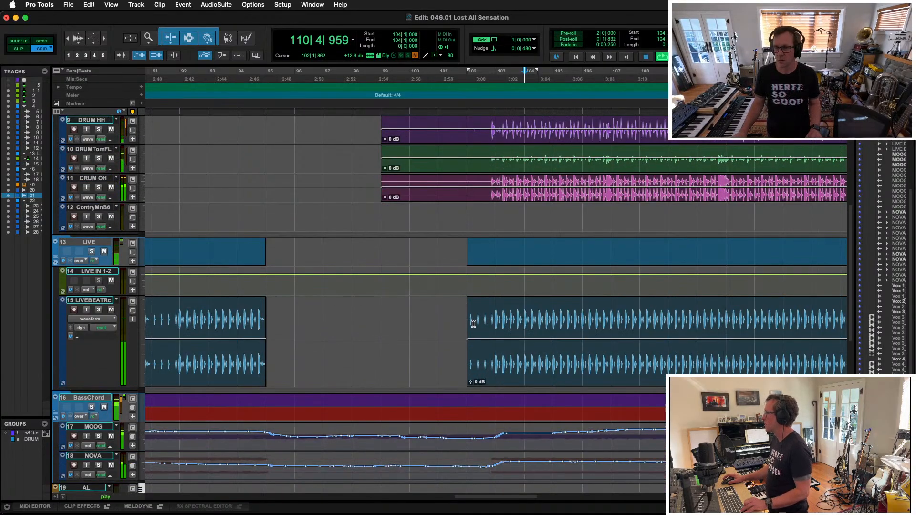
key(r)
key(r)
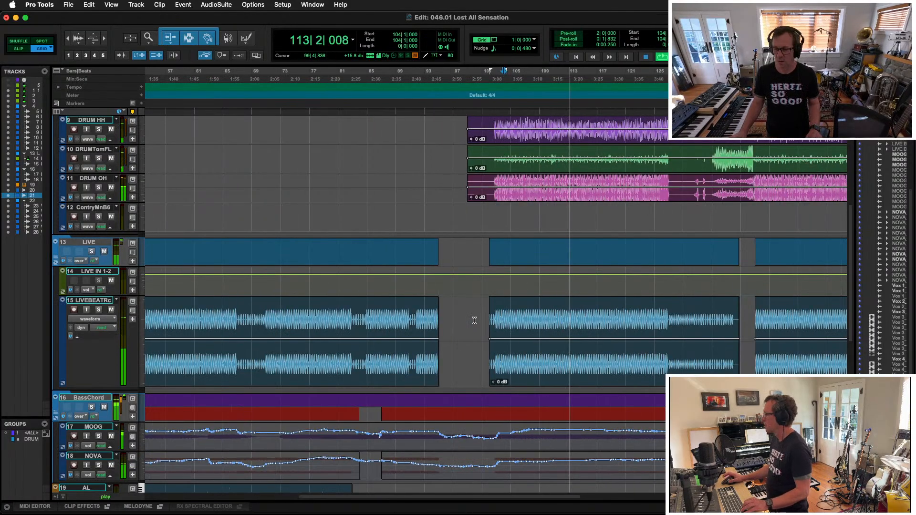
scroll(474, 320, down, 6)
key(r)
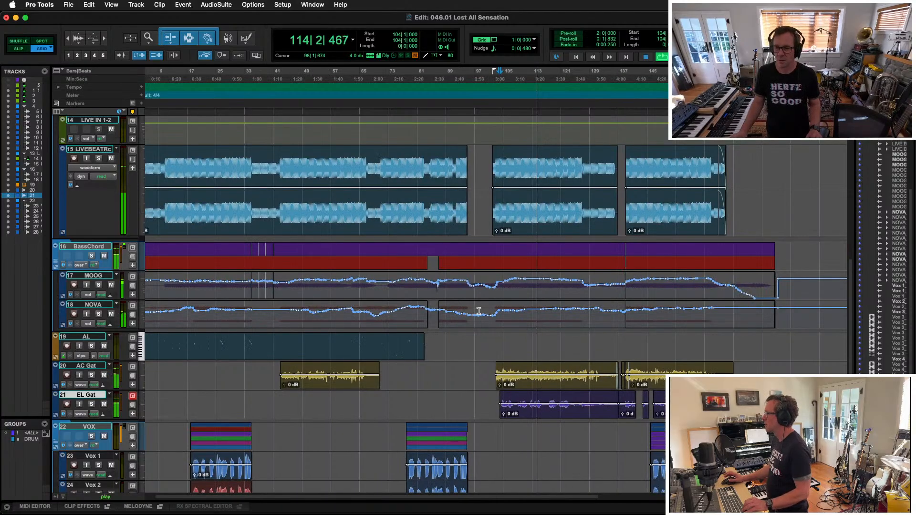
In the mixer, set the levels of DRUM to -2.0, DRUM SN B to -0.1, DRUM HH to -13.1 and DRUM OH to -13.7 dB
key(super+equal)
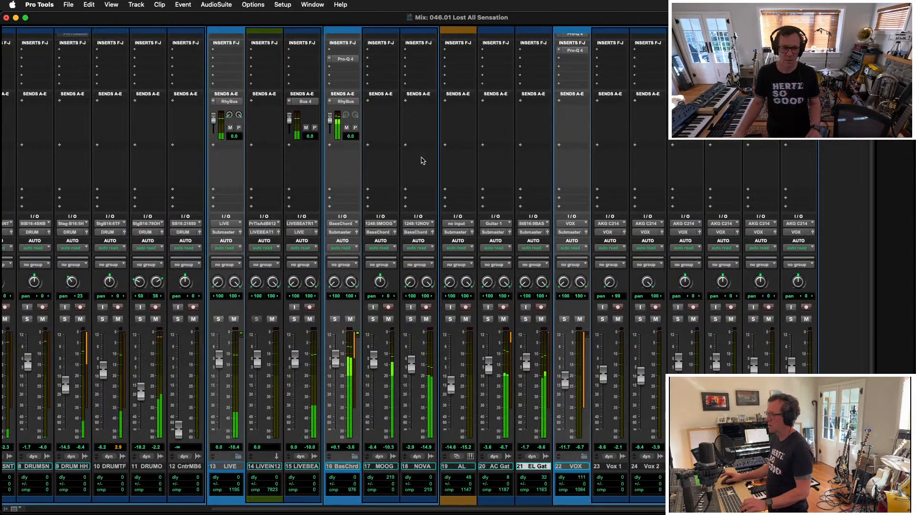
scroll(11, 202, left, 5)
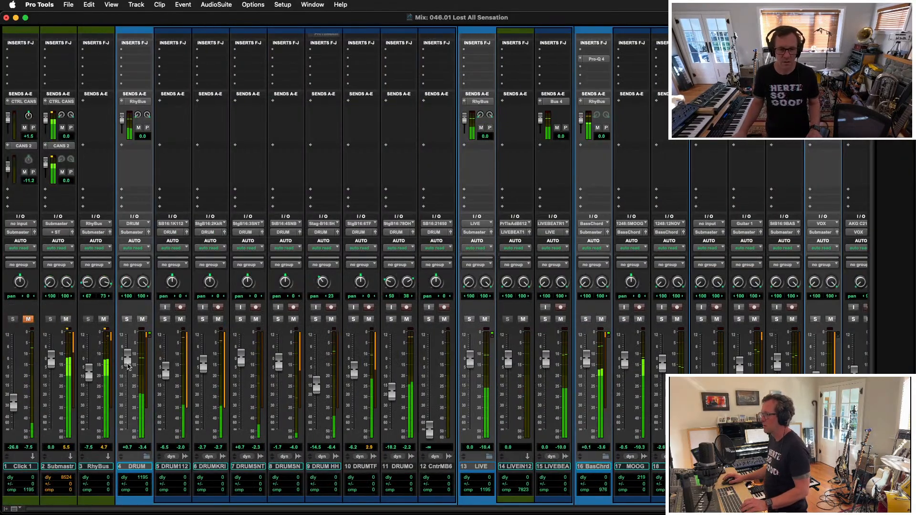
drag(127, 365, 128, 367)
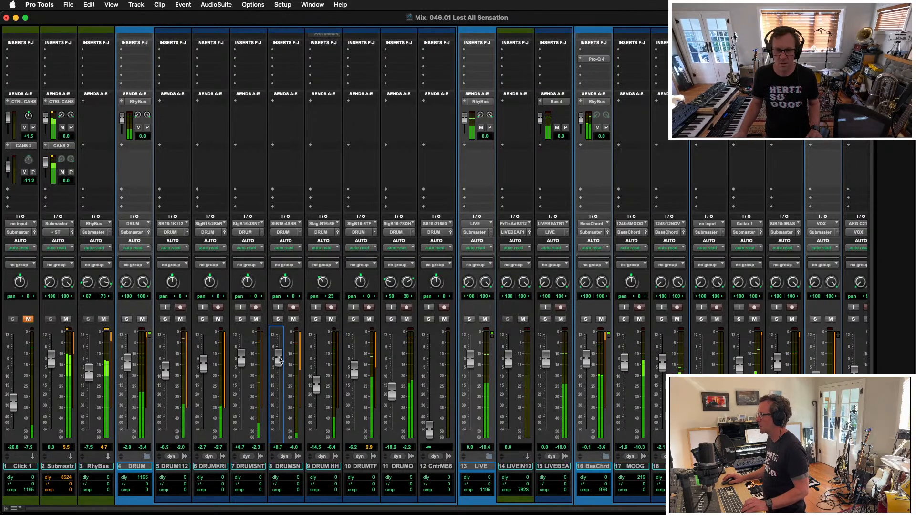
drag(315, 391, 317, 387)
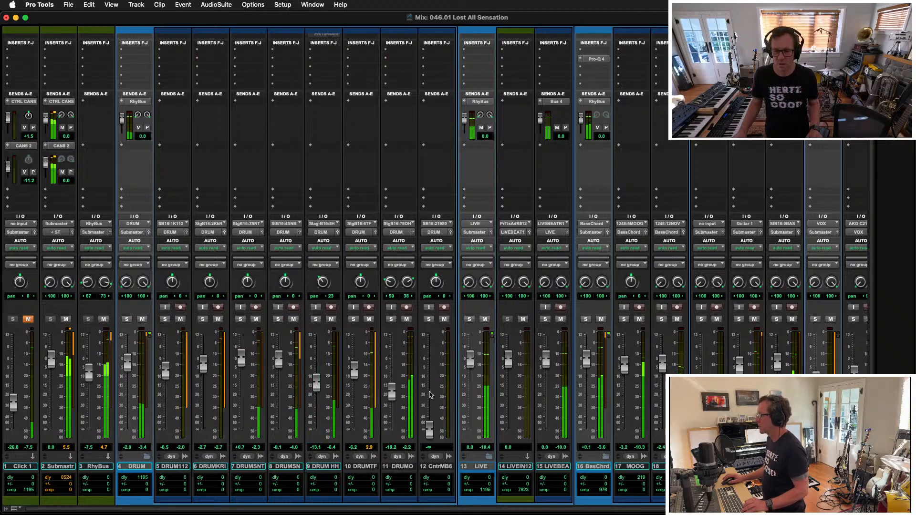
drag(392, 392, 392, 386)
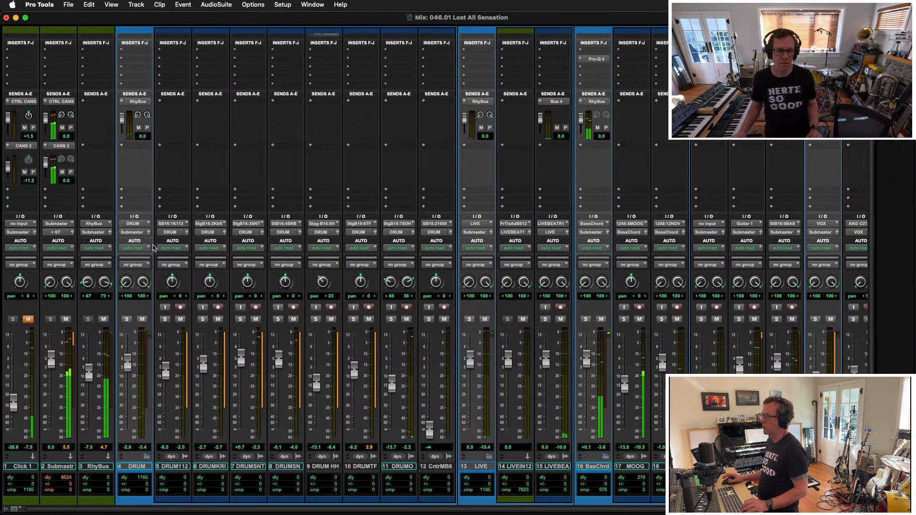
Open the TG Mastering Chain on the Submaster, check its filter and limiter sections during playback, and close it
scroll(71, 46, up, 3)
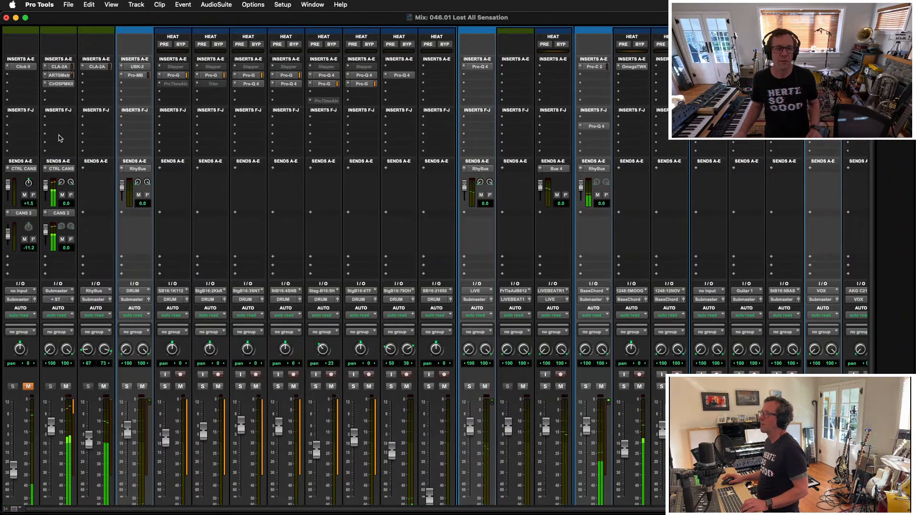
click(58, 75)
click(246, 136)
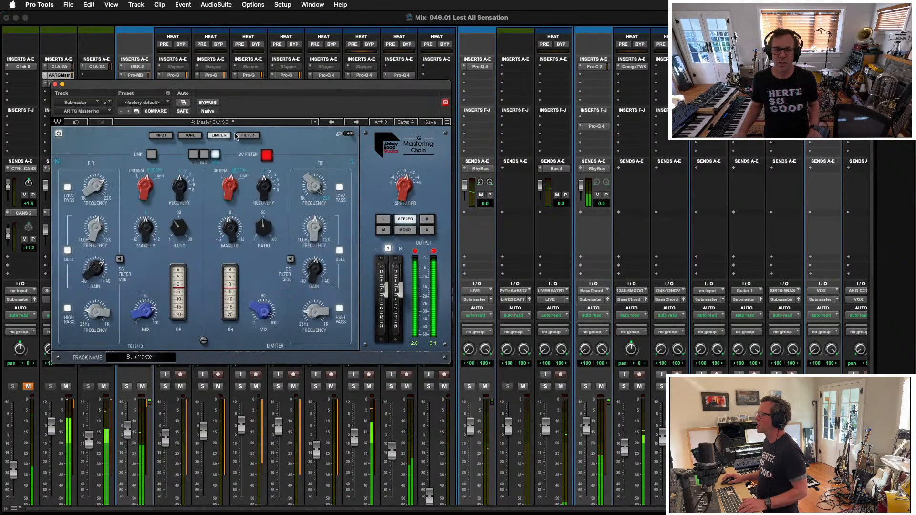
click(244, 137)
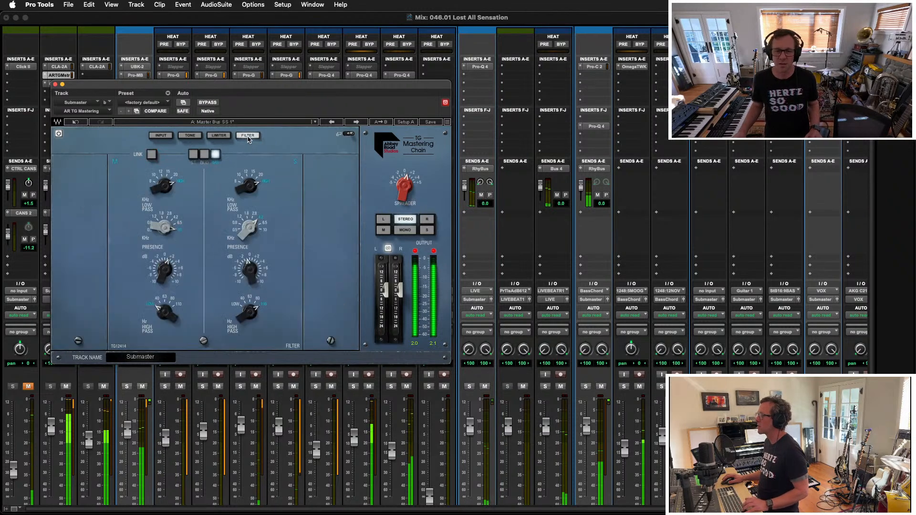
click(219, 136)
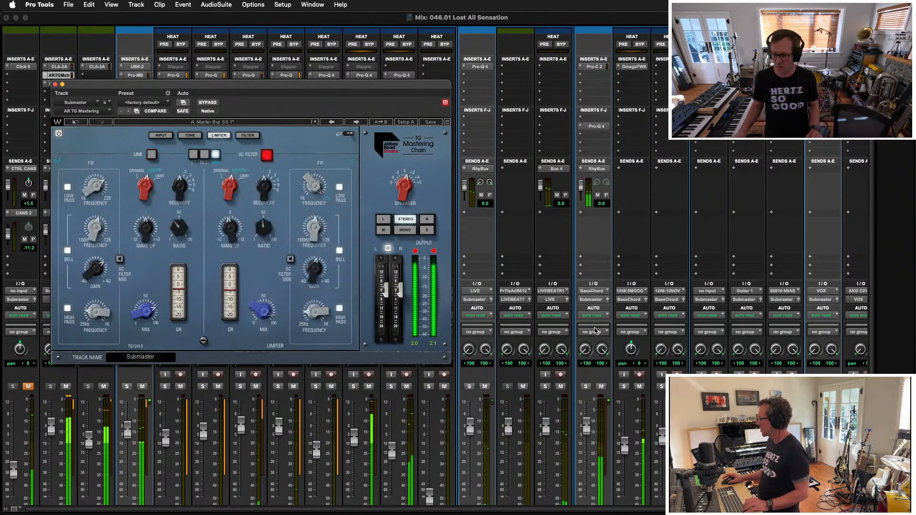
scroll(595, 331, down, 5)
scroll(365, 399, up, 2)
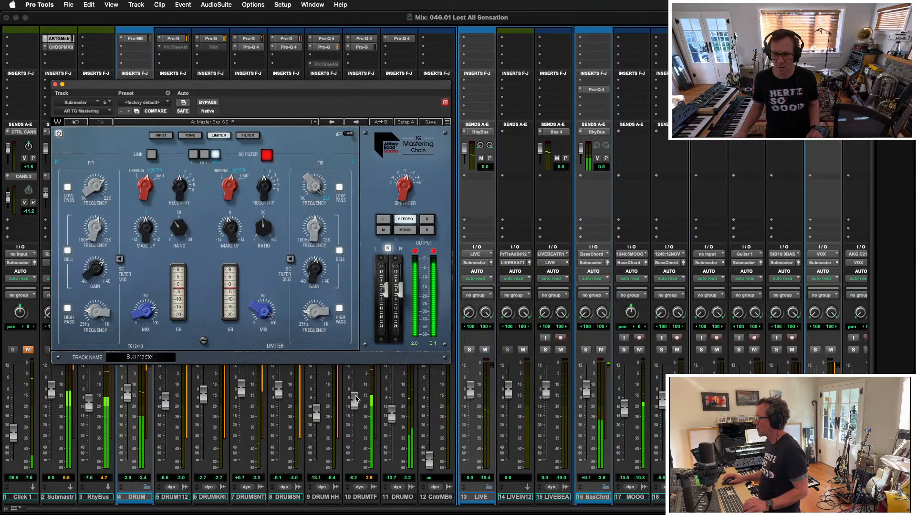
drag(355, 397, 390, 420)
key(super+w)
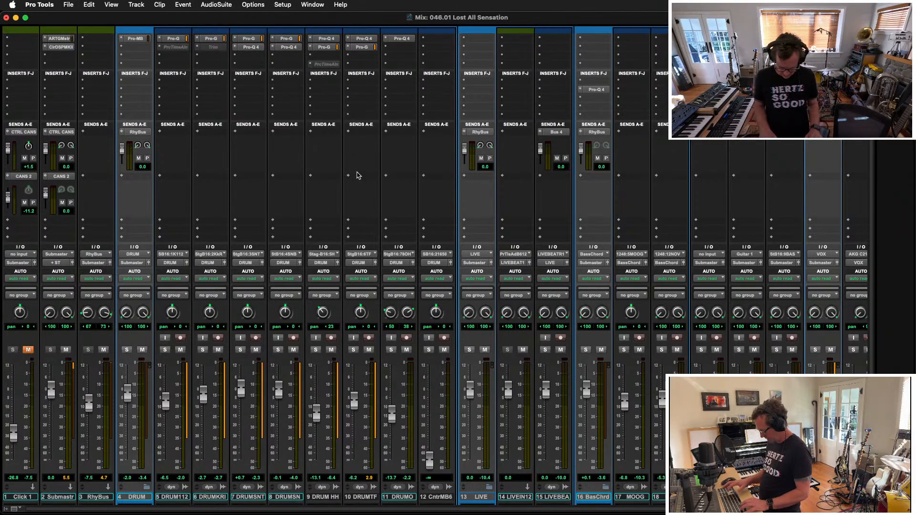
Return to the edit window, switch to Slip mode, and bring the drum break between bars 127 and 138 into close view
key(super+equal)
scroll(574, 300, down, 5)
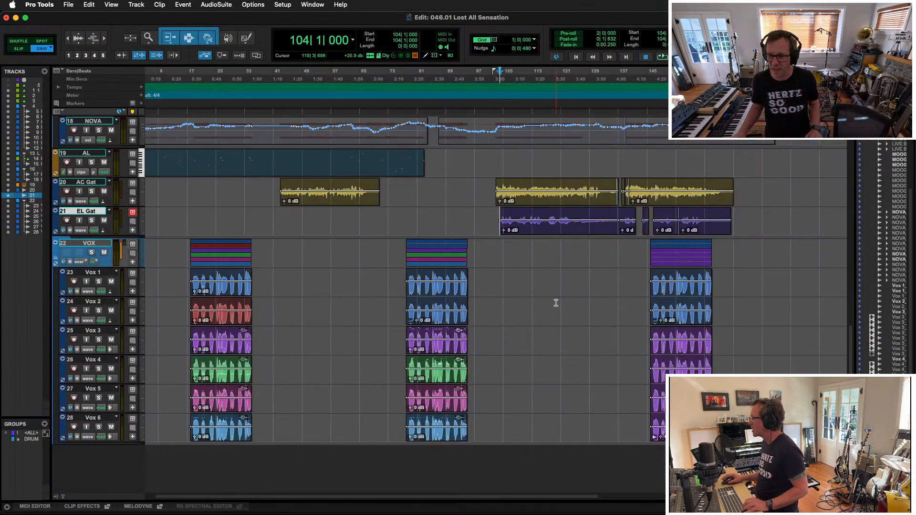
scroll(555, 299, up, 8)
scroll(557, 299, up, 5)
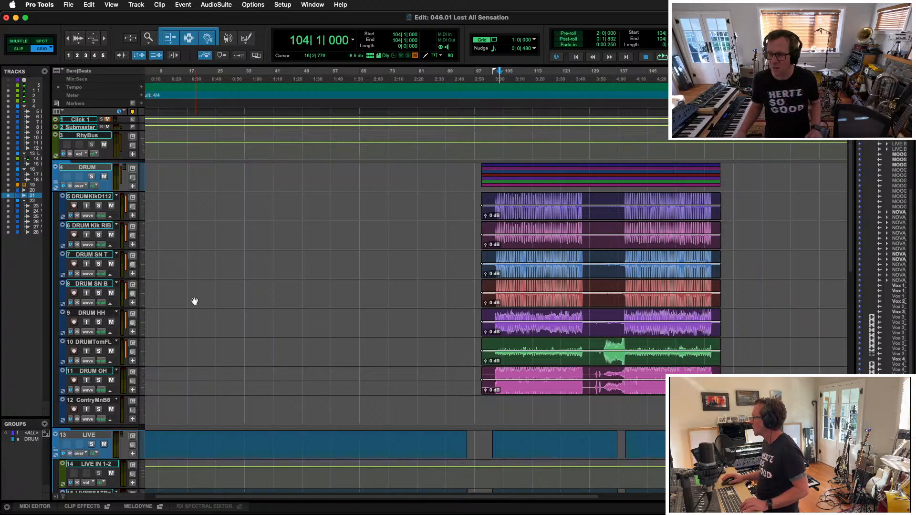
click(17, 49)
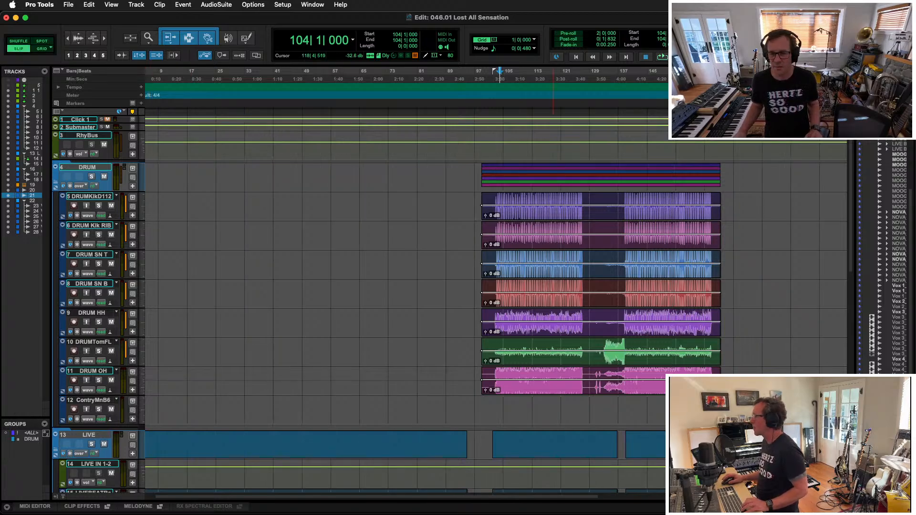
key(t)
key(t)
key(t)
scroll(614, 322, right, 10)
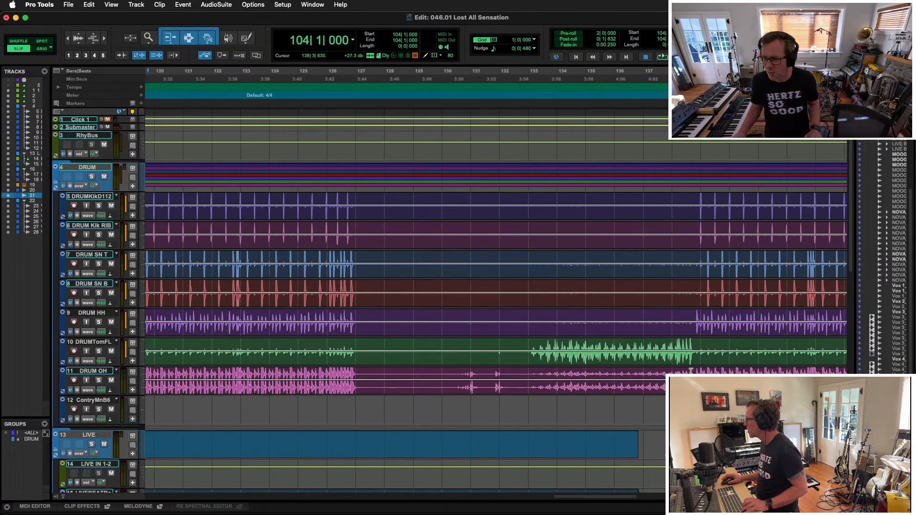
Separate the DRUM OH audio between bars 133 and 138 into its own clip and mute it, checking by playback
click(451, 370)
key(space)
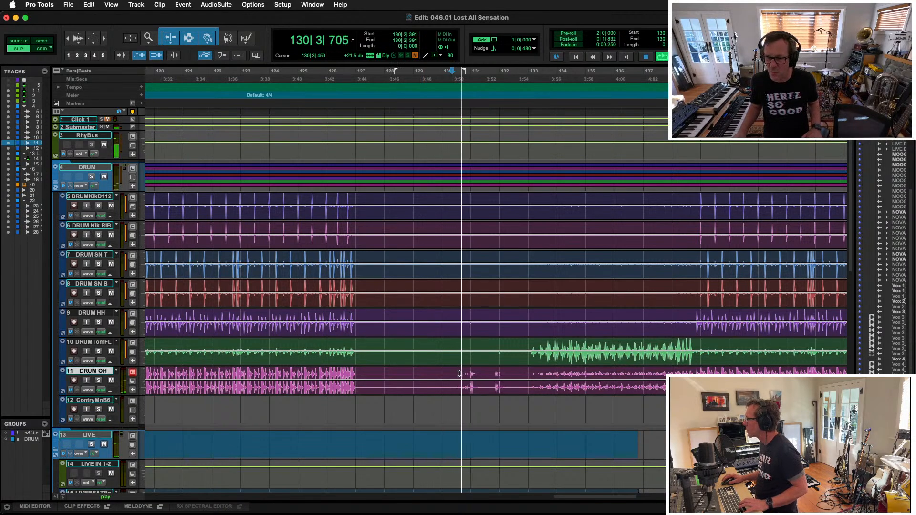
key(space)
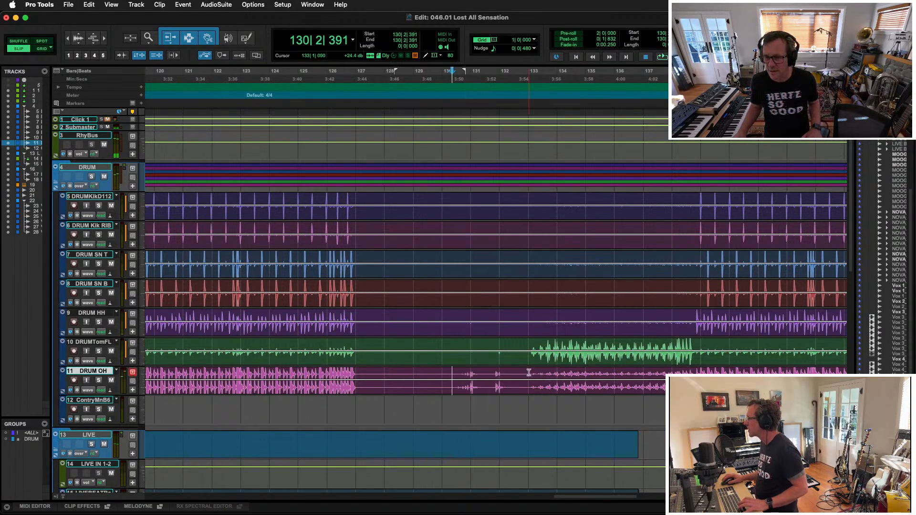
drag(528, 380, 691, 382)
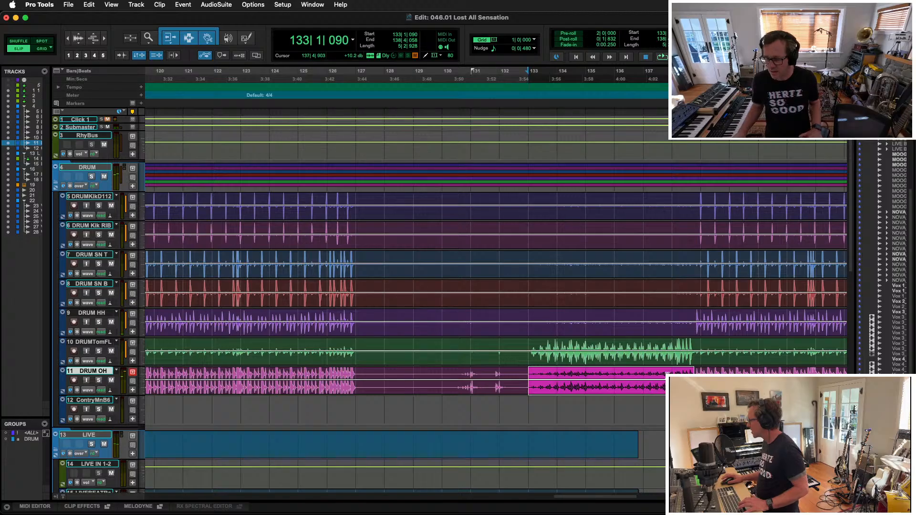
key(b)
key(super+m)
key(space)
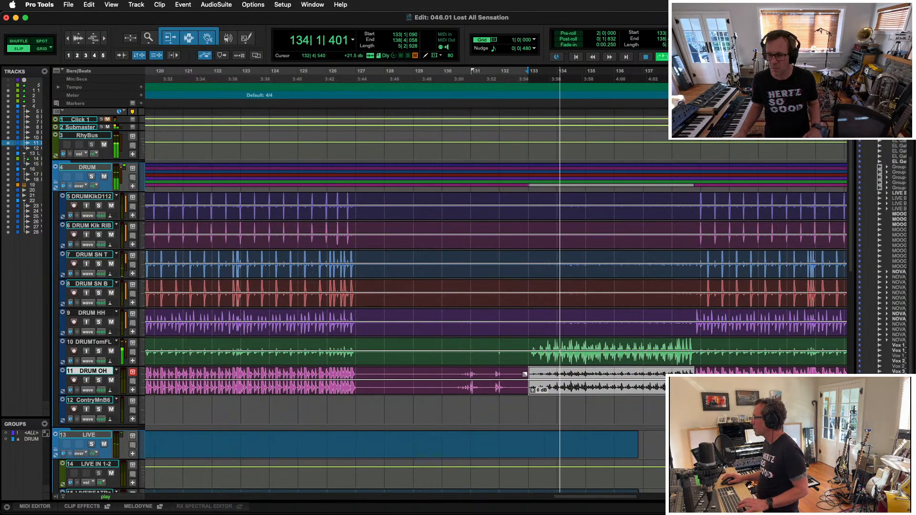
Add a fade-out on DRUM OH from about 132|2 to 133|1, just before the muted clip, and play from bar 128
click(516, 372)
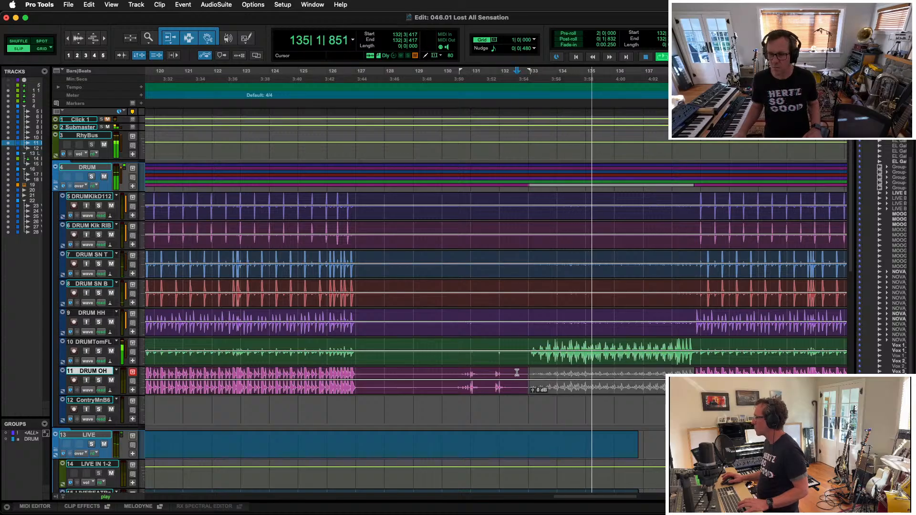
double_click(516, 372)
drag(514, 372, 509, 371)
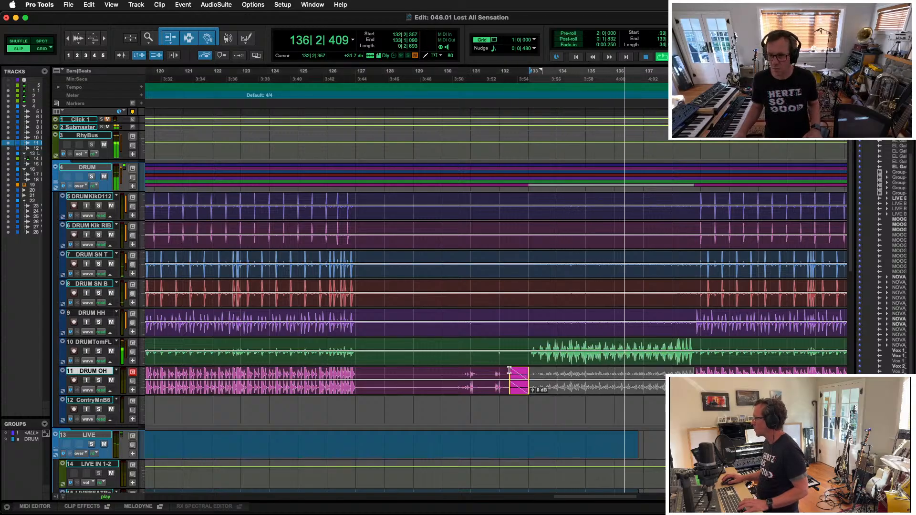
click(401, 371)
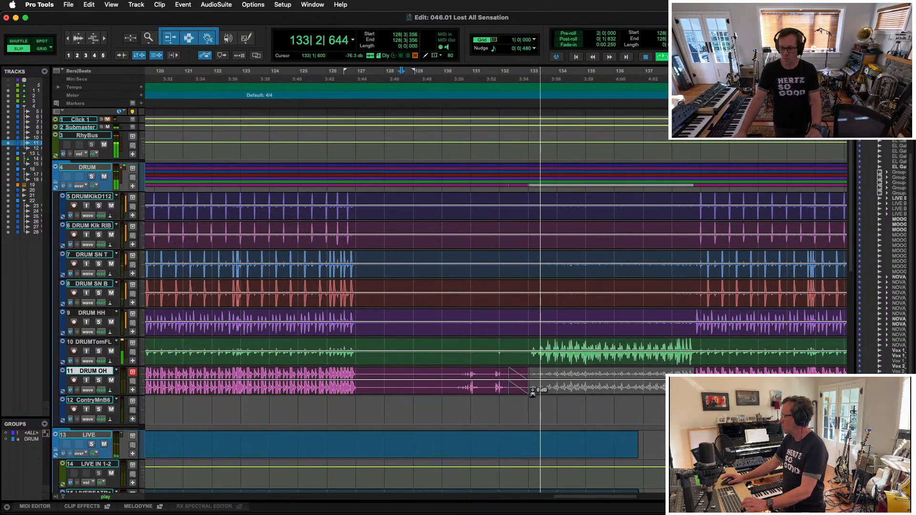
Lengthen the fade-out at the end of the first AC Gat clip so it starts at about 131|4
key(space)
scroll(533, 381, down, 4)
scroll(532, 381, down, 8)
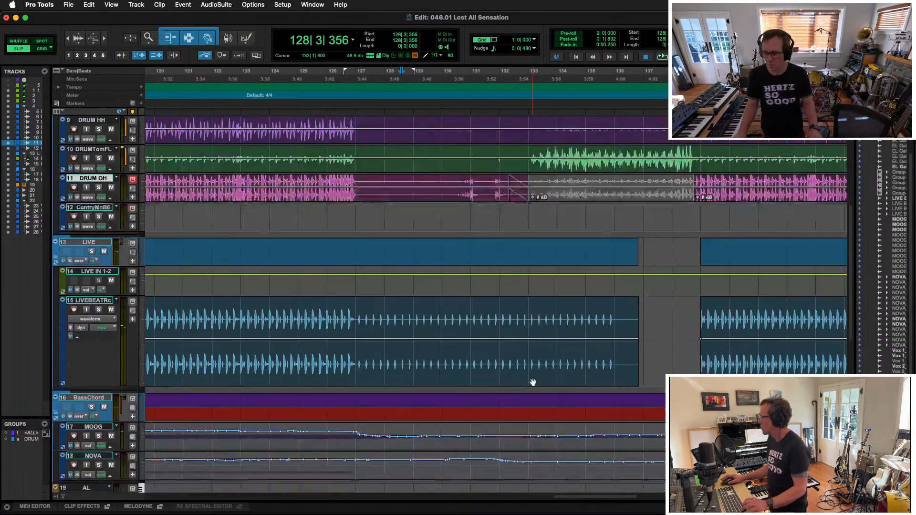
key(space)
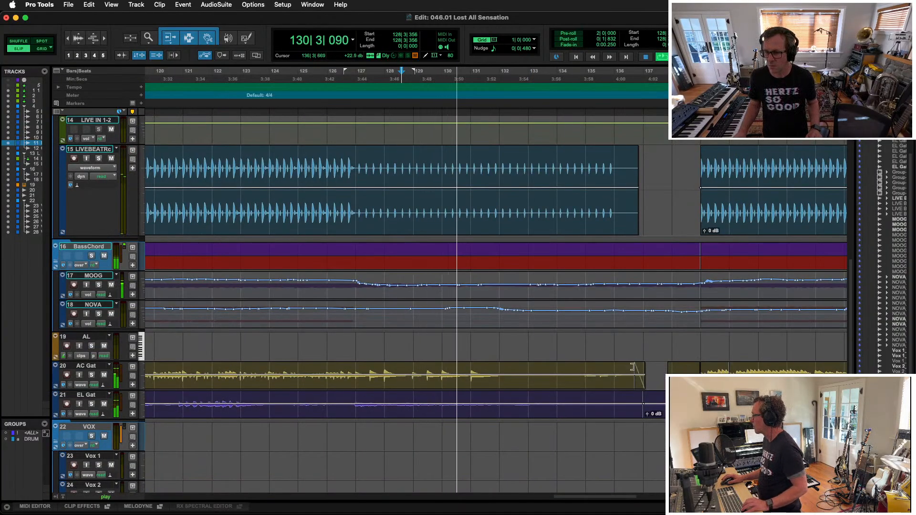
drag(644, 374, 492, 373)
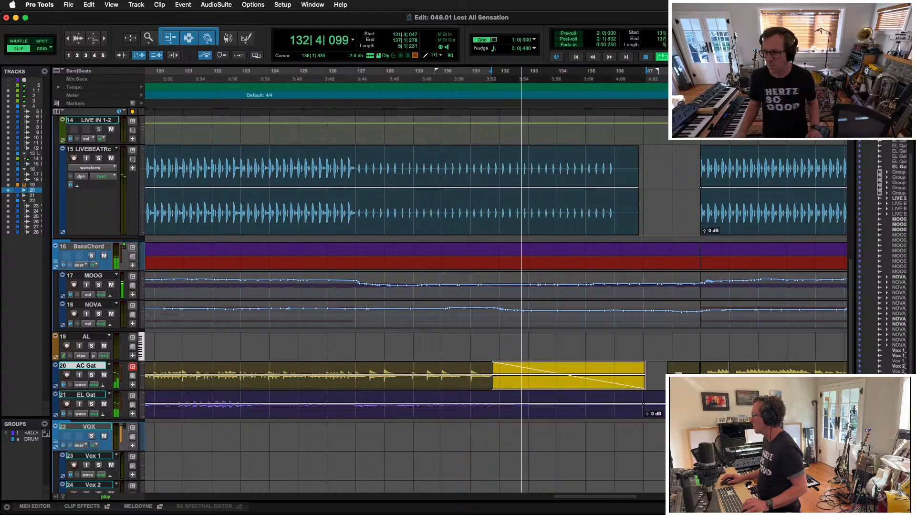
Delete the short lead-in of the second AC Gat clip from 137|4 up to just before bar 139, and play the transition
drag(667, 368, 700, 365)
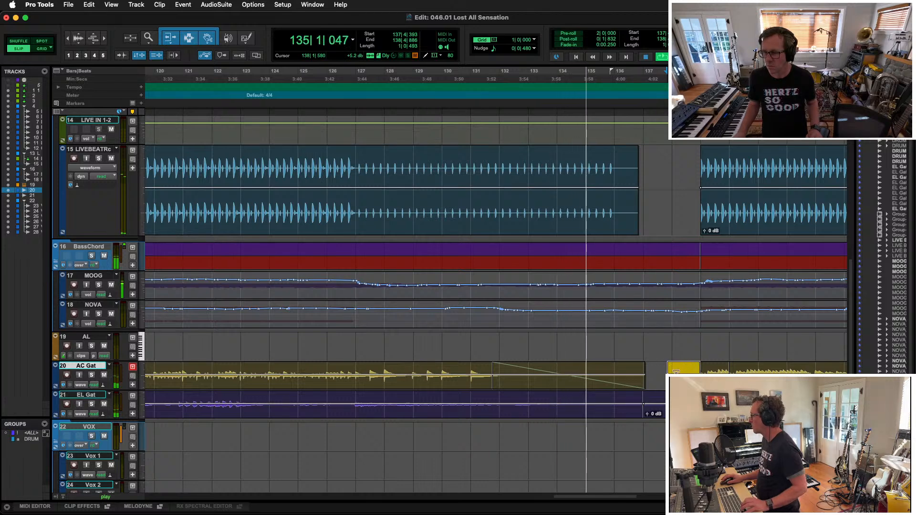
drag(684, 364, 682, 371)
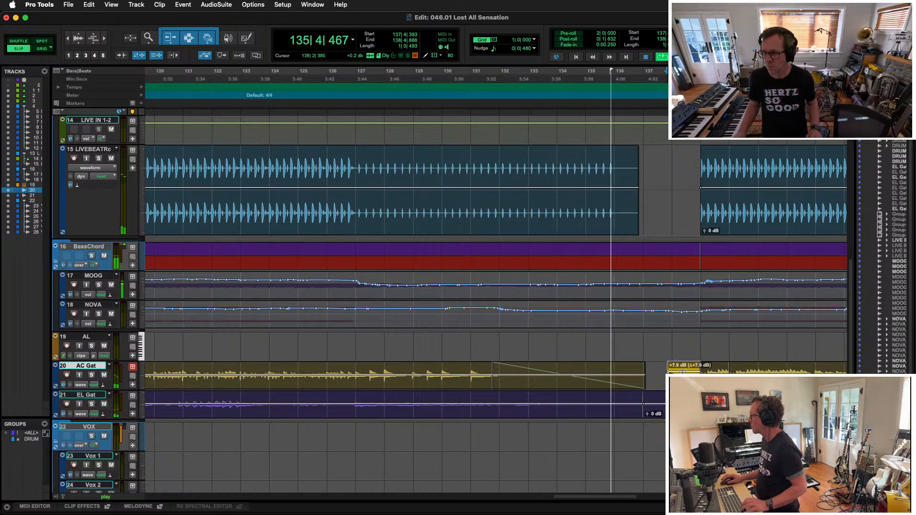
click(657, 369)
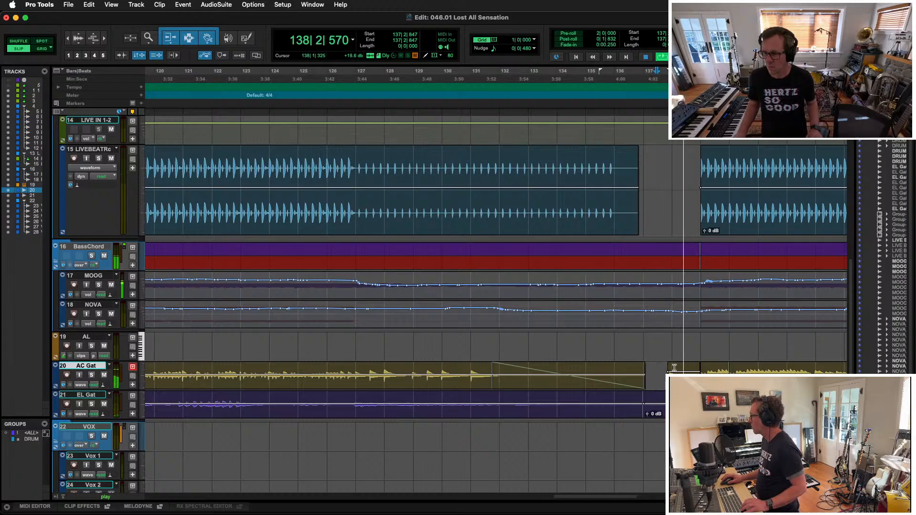
drag(670, 365, 700, 366)
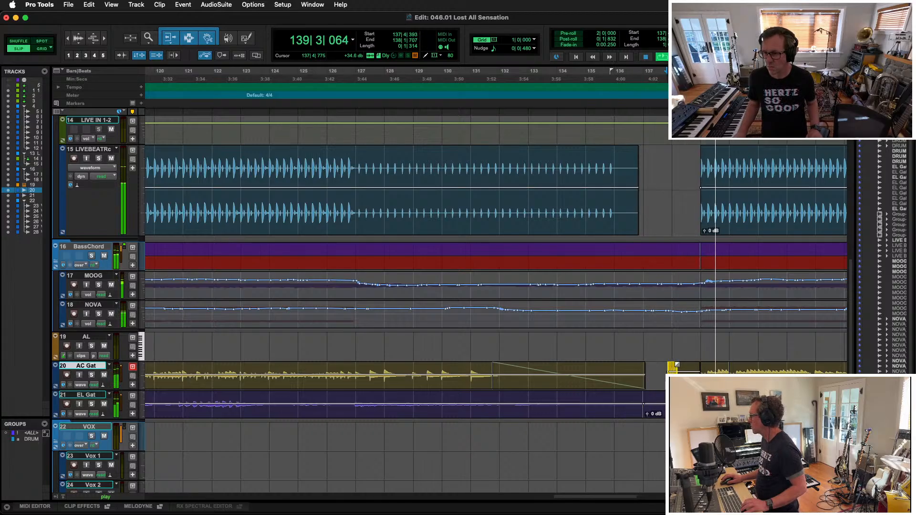
key(Delete)
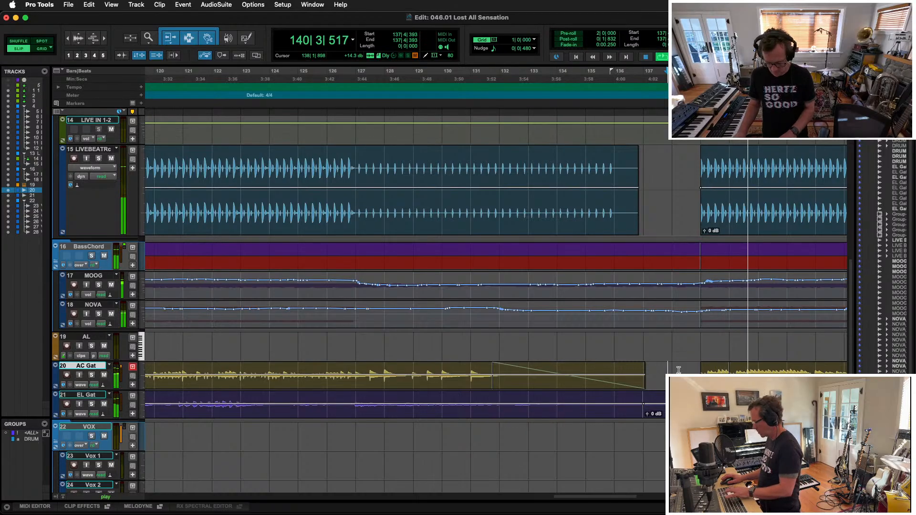
key(space)
key(space)
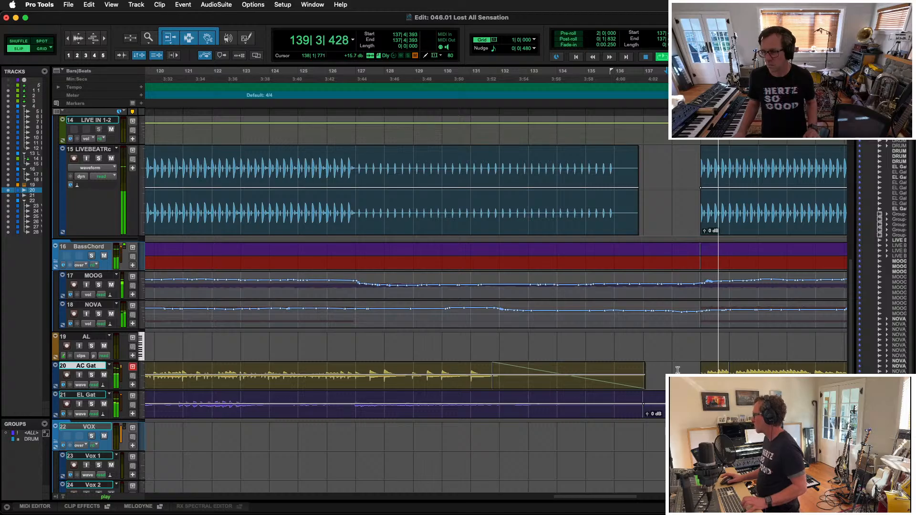
Extend the start of the LIVEBEAT clip near bar 139 slightly earlier, just ahead of its first transient
click(688, 157)
key(t)
key(t)
key(t)
key(t)
key(t)
key(t)
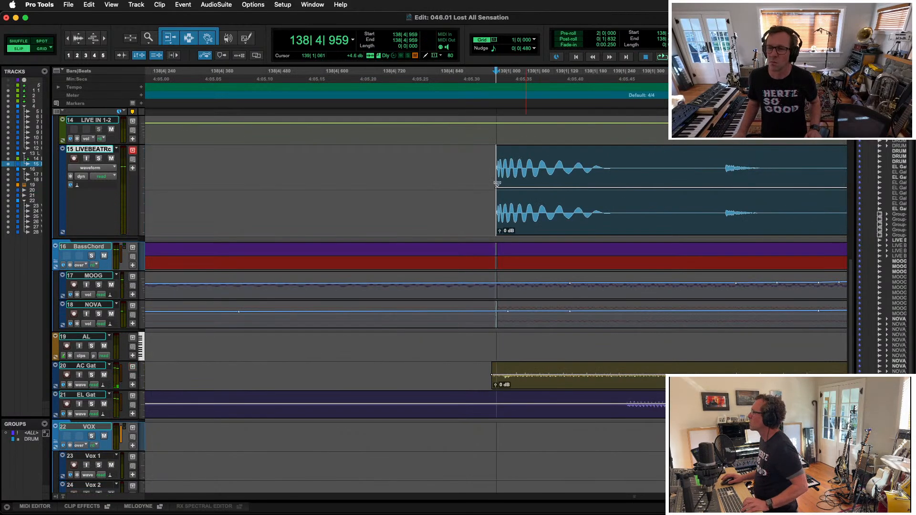
drag(500, 171, 489, 172)
click(435, 142)
click(430, 155)
key(space)
key(space)
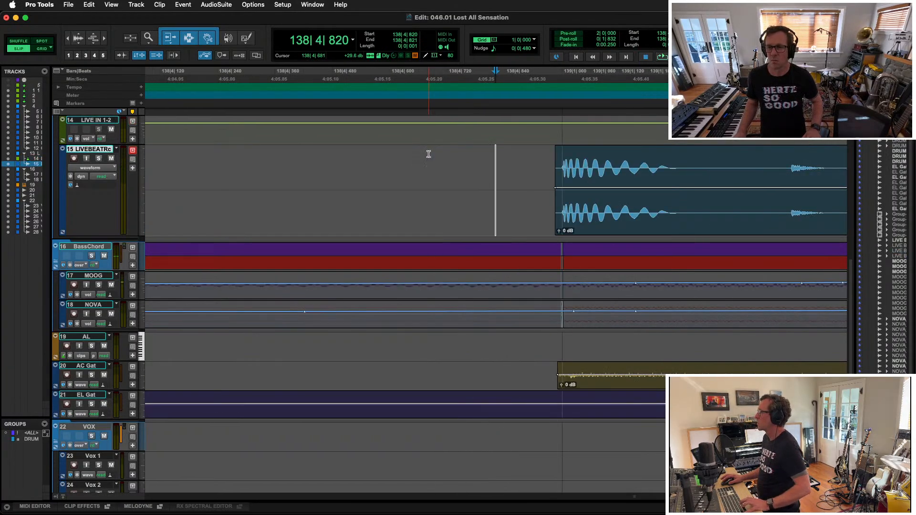
Play the song from just before bar 139 and examine the guitar, vocal, drum and beat tracks across the wider arrangement
key(r)
key(r)
click(429, 146)
key(space)
key(r)
key(r)
key(r)
key(r)
key(r)
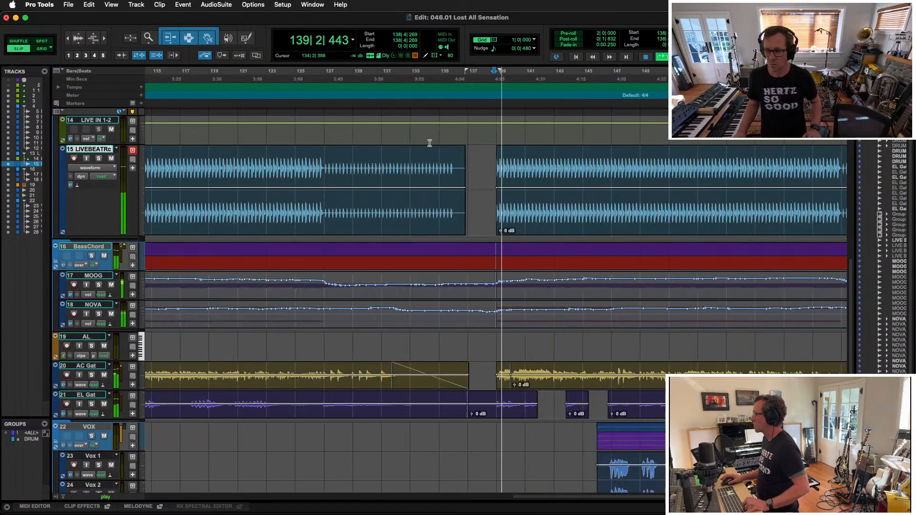
key(r)
scroll(429, 143, down, 5)
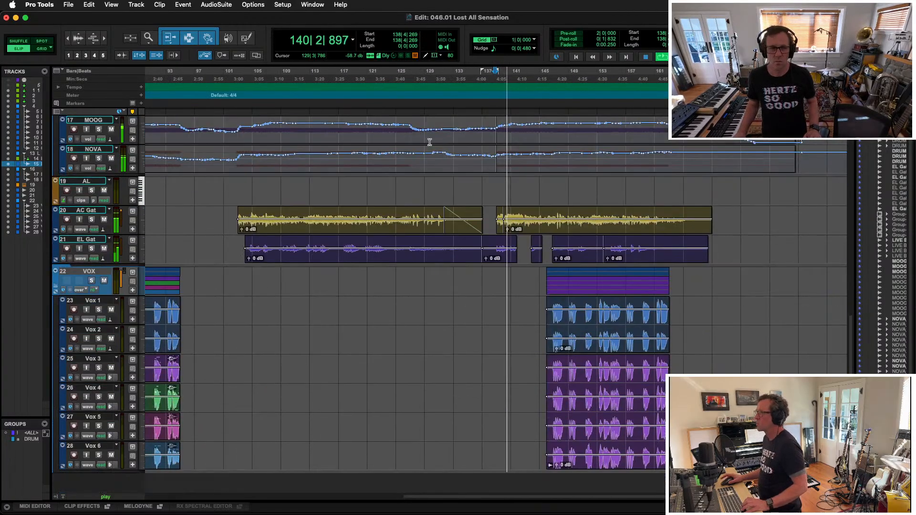
scroll(411, 231, up, 5)
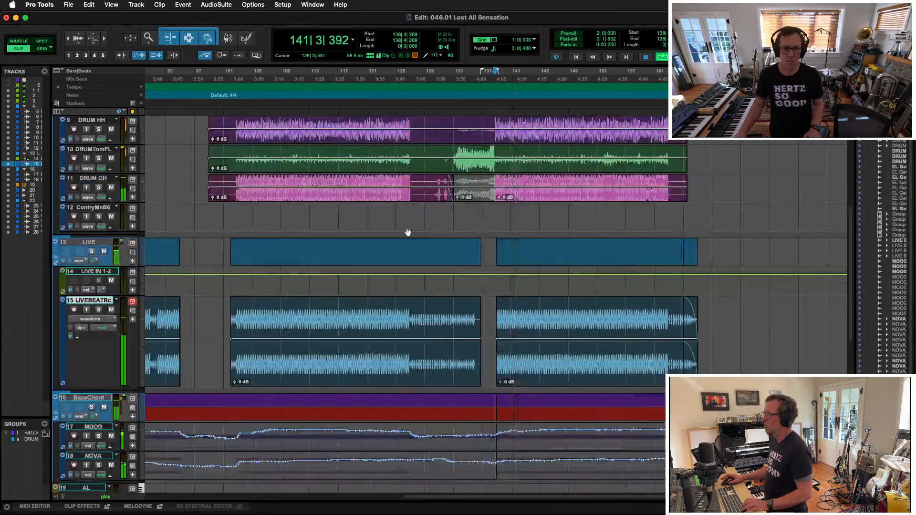
scroll(408, 232, up, 5)
In the mixer, insert the stereo Ozone 10 Low End Focus plug-in on the Submaster
key(super+equal)
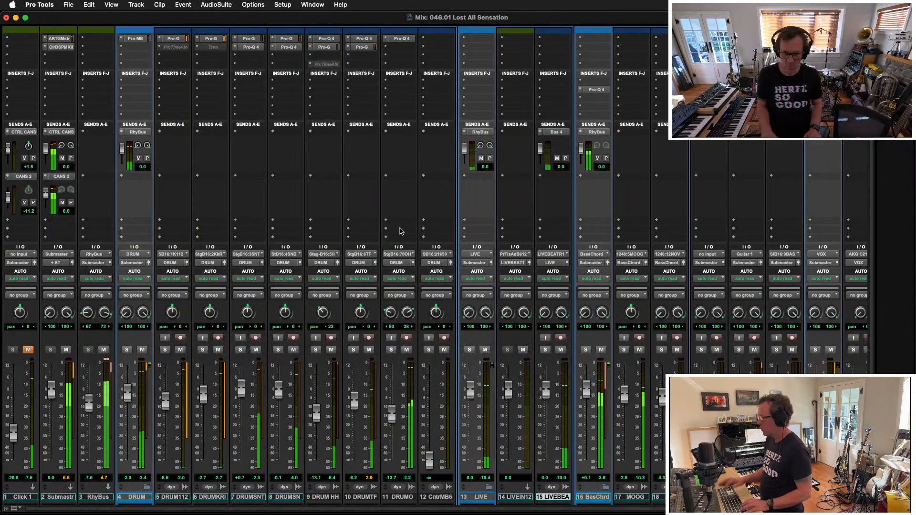
scroll(145, 289, up, 3)
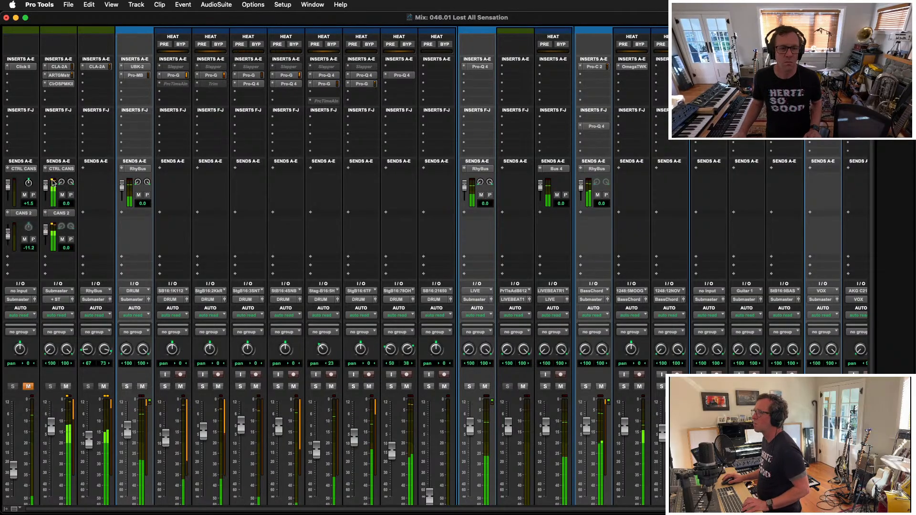
click(54, 96)
mouse_move(151, 98)
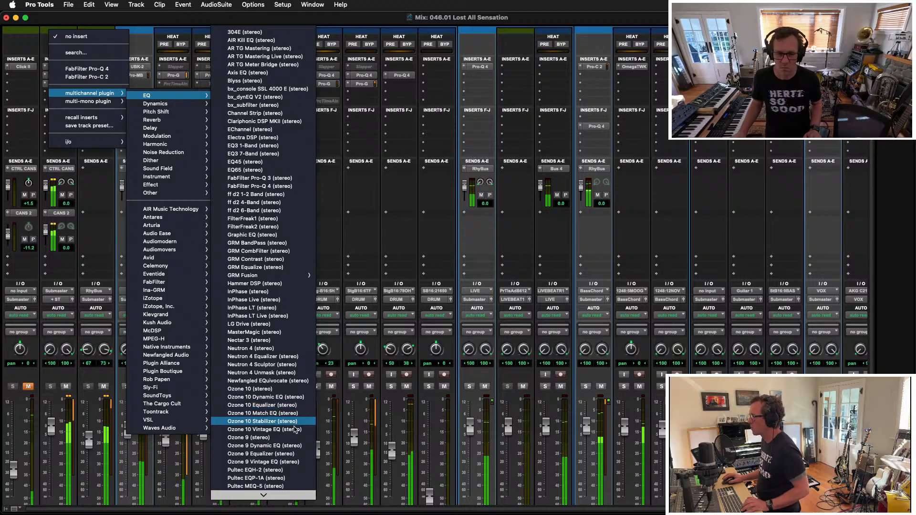
mouse_move(186, 106)
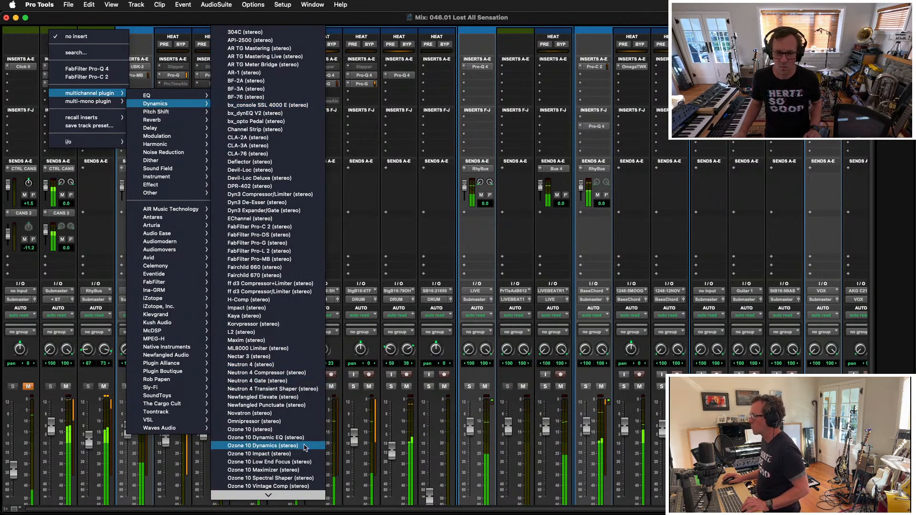
click(303, 462)
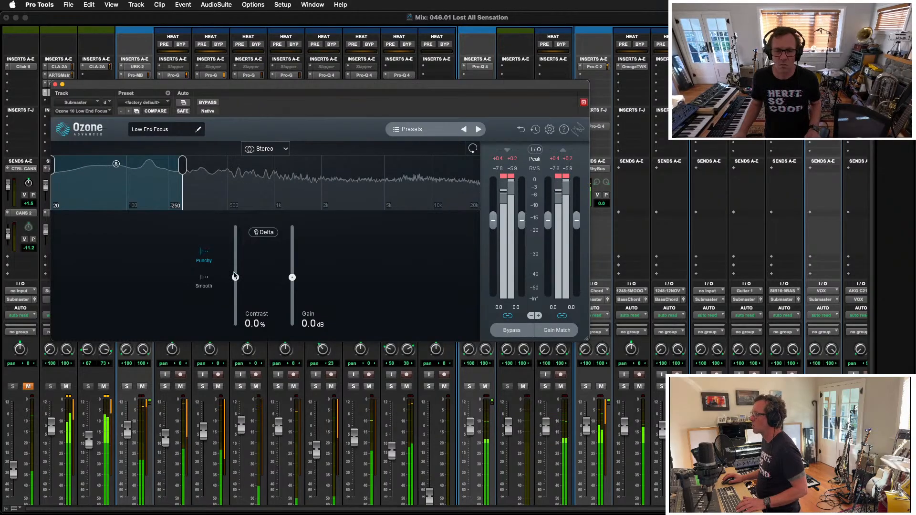
Set Low End Focus to 34.6% contrast and 0.9 dB gain, with its range from 31 to 171 Hz
mouse_move(235, 276)
mouse_down()
mouse_move(237, 288)
mouse_move(235, 260)
mouse_up()
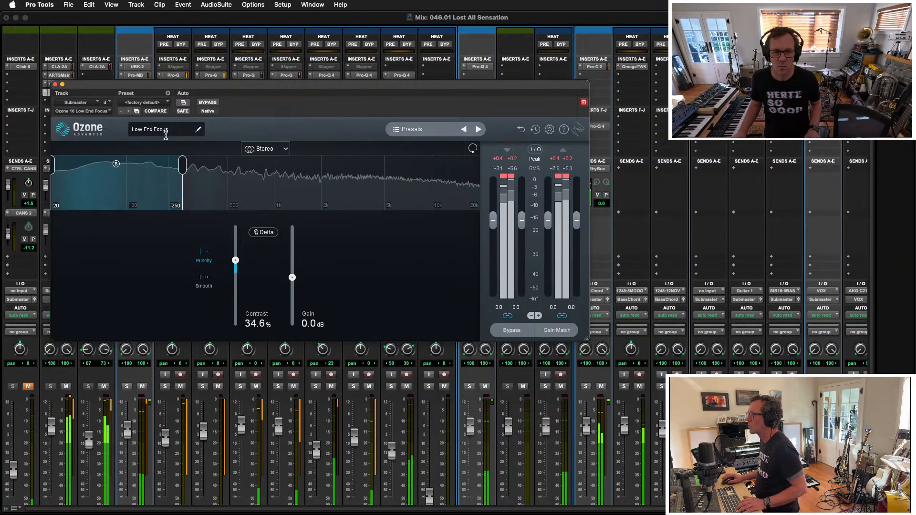
drag(182, 165, 151, 173)
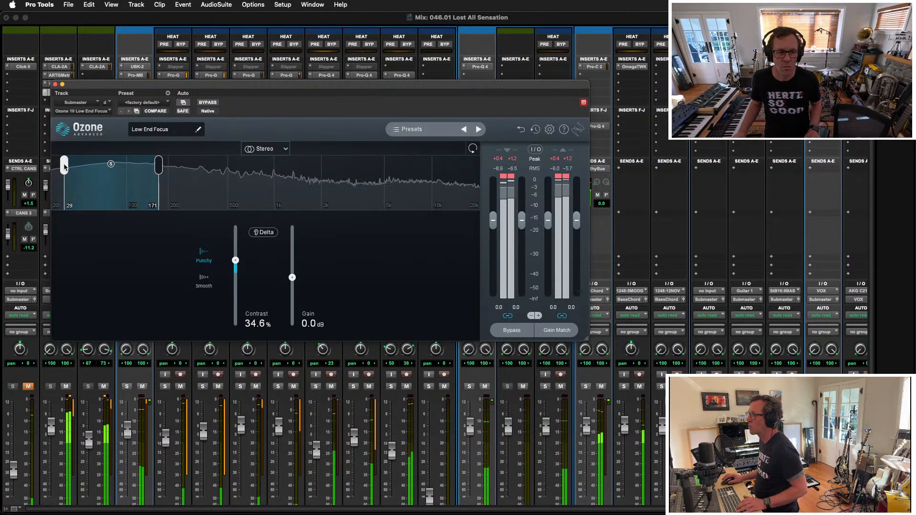
drag(65, 166, 68, 166)
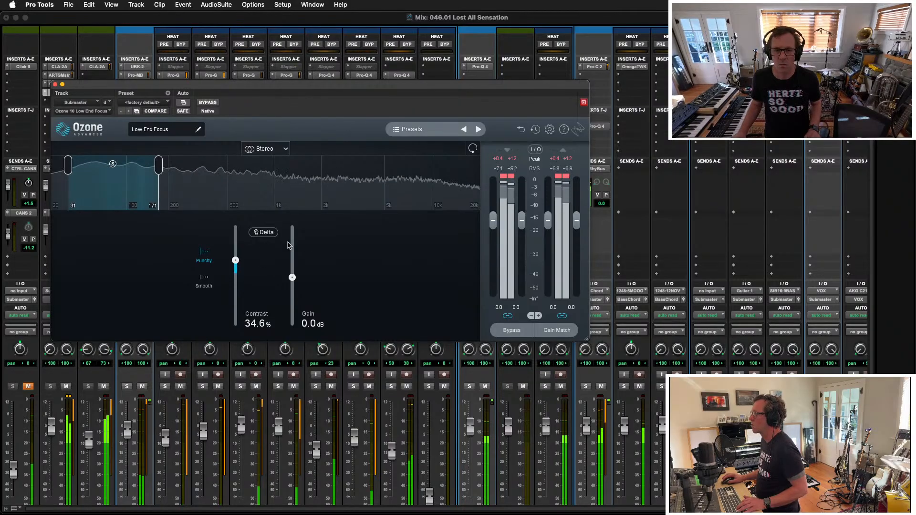
drag(293, 277, 294, 275)
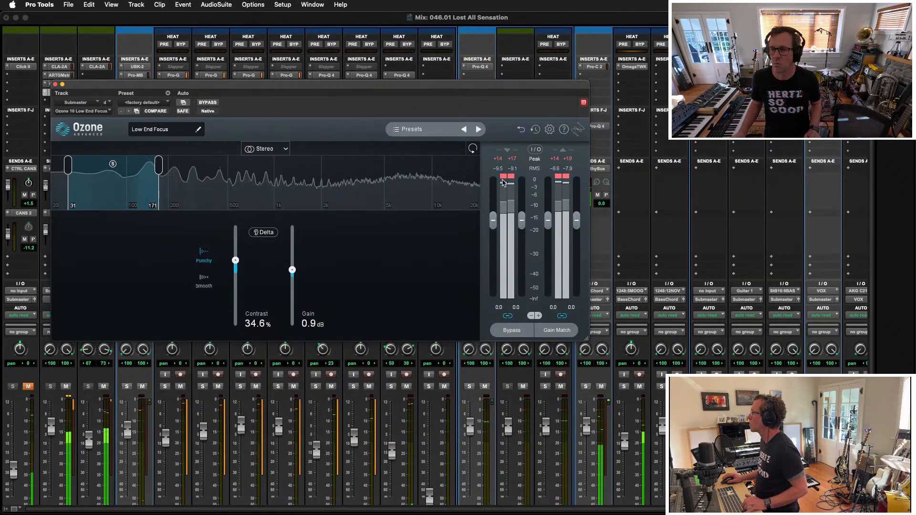
Move the Submaster's TG Mastering insert below Low End Focus, then clear the plug-in's clip indicators and close it
drag(94, 86, 183, 103)
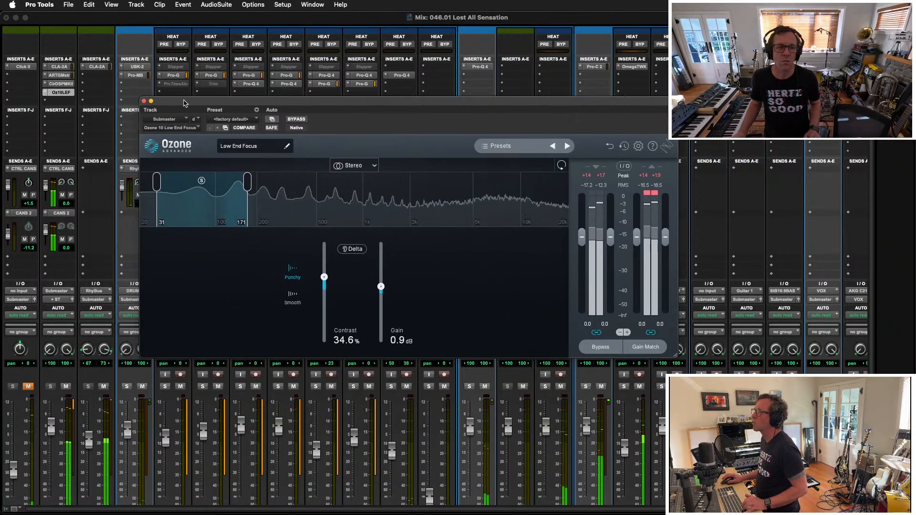
drag(67, 106, 60, 101)
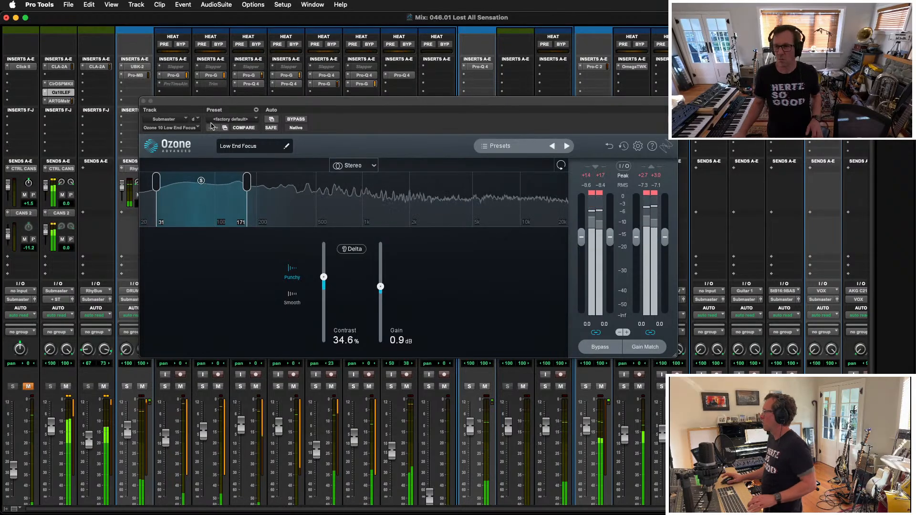
click(595, 194)
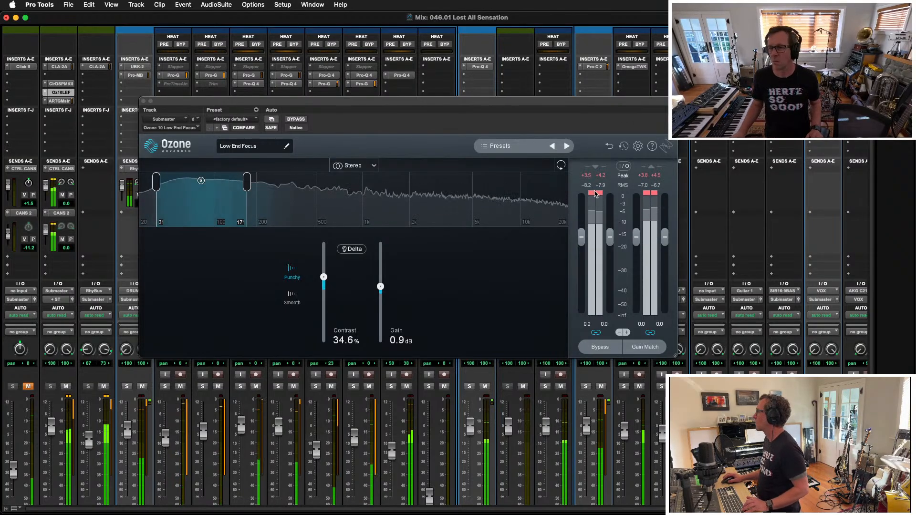
click(654, 193)
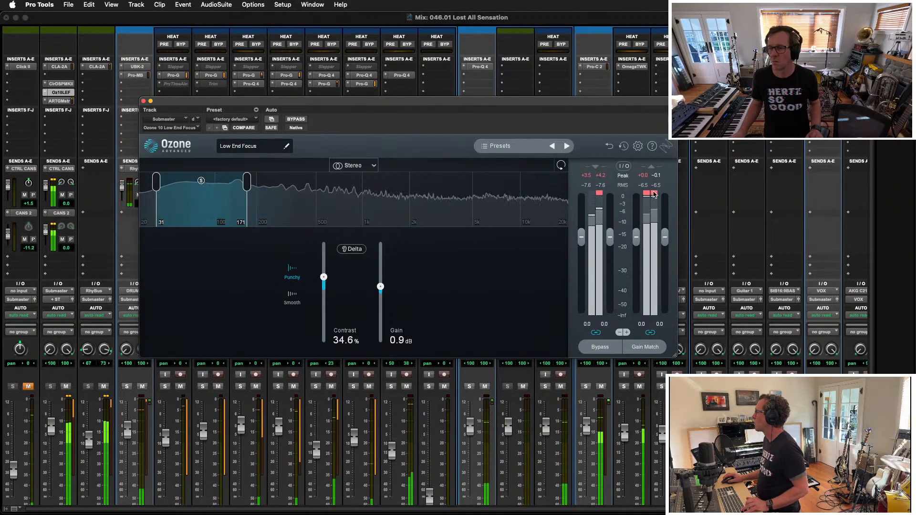
click(143, 100)
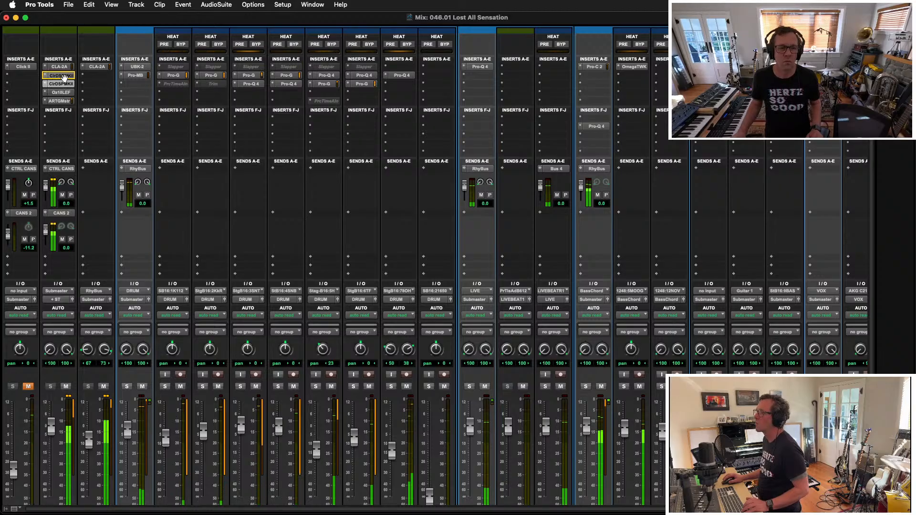
Move the Submaster's second and third plug-ins up to follow CLA-2A without a gap, then open CLA-2A for checking
drag(64, 89, 66, 87)
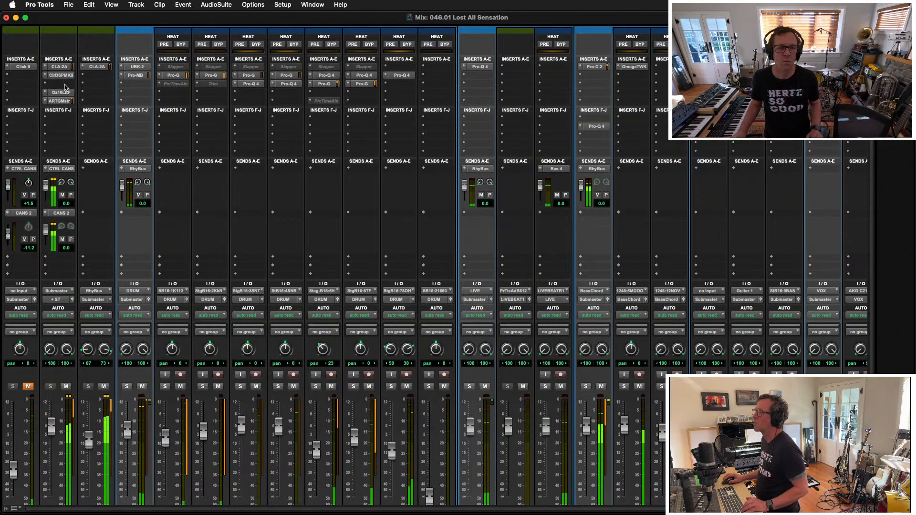
click(60, 67)
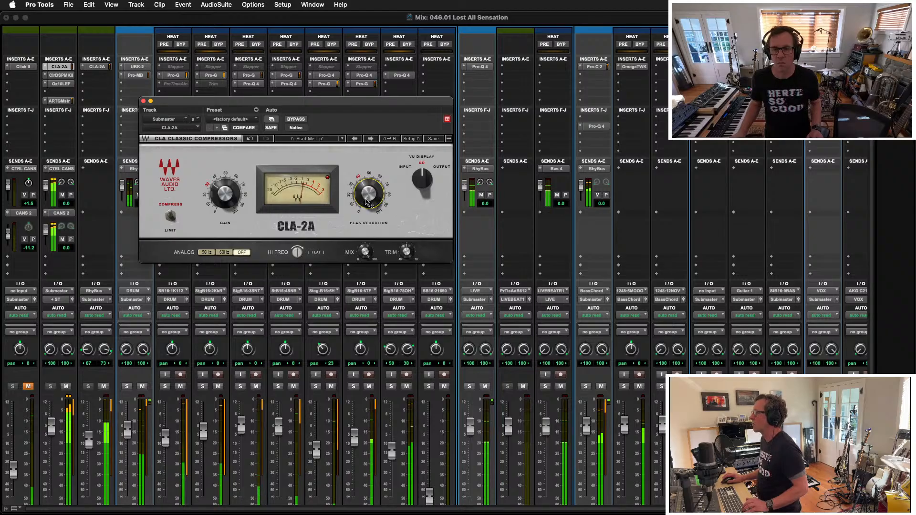
drag(158, 99, 189, 101)
Move the Submaster's TG Mastering insert up one slot and insert the stereo L2 limiter in the slot below it
drag(61, 103, 59, 101)
click(56, 101)
mouse_move(90, 101)
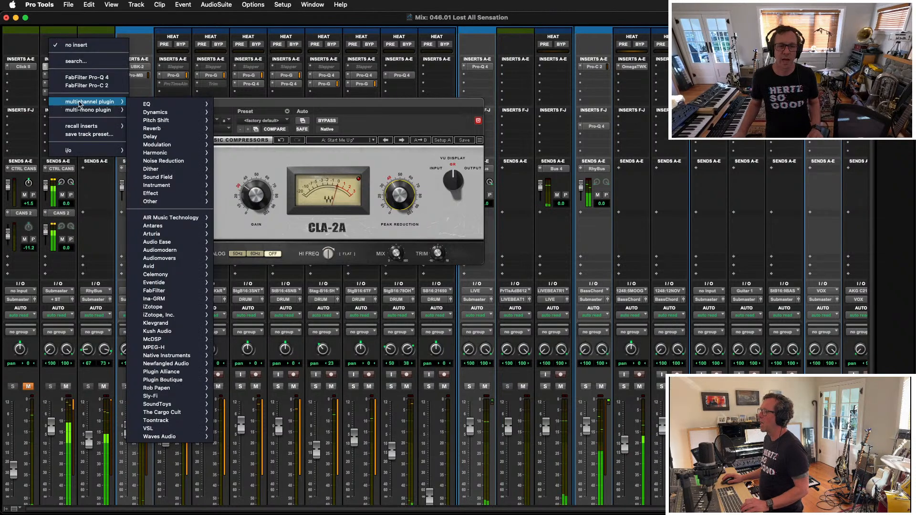
mouse_move(155, 112)
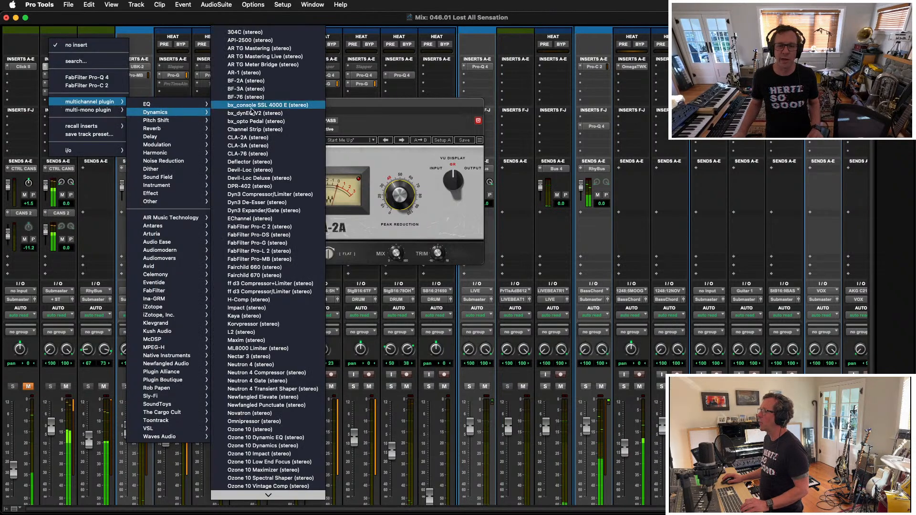
click(265, 333)
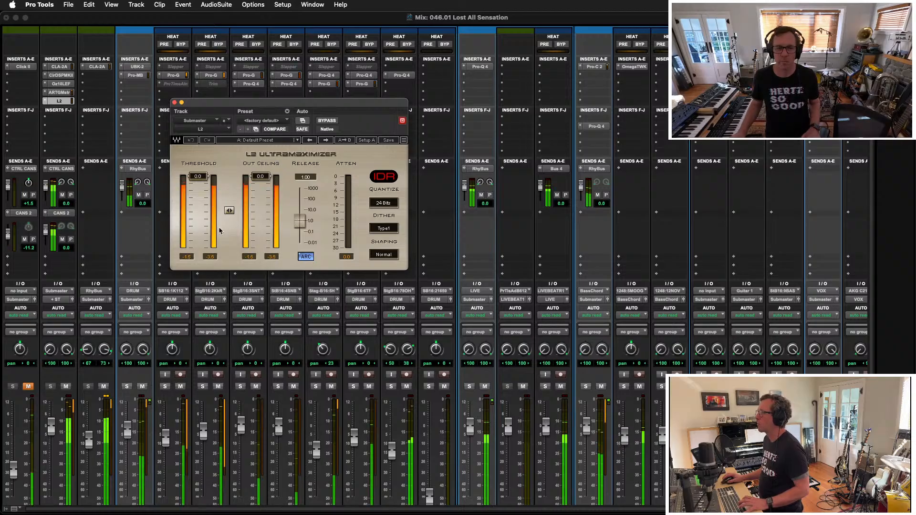
Set the L2's threshold to -1.0 and output ceiling to -0.2, with dither set to None
drag(229, 211, 230, 215)
drag(260, 181, 260, 177)
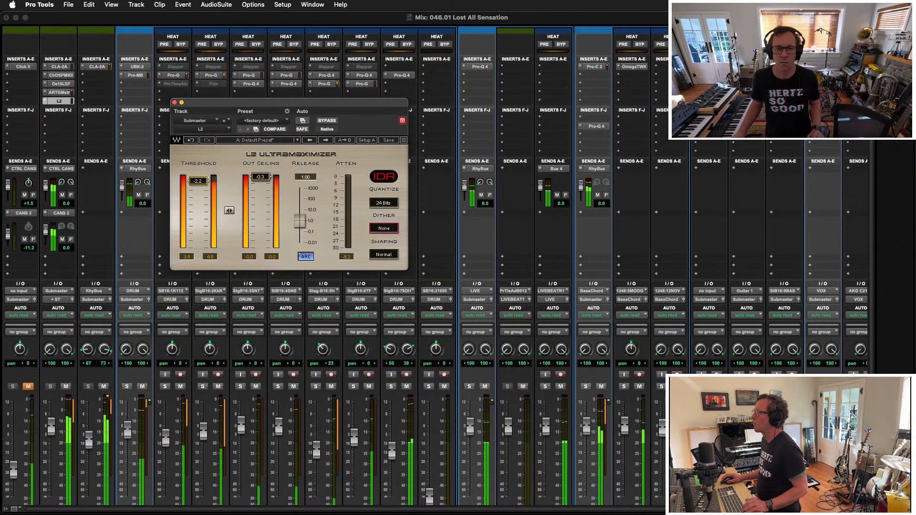
drag(197, 179, 197, 179)
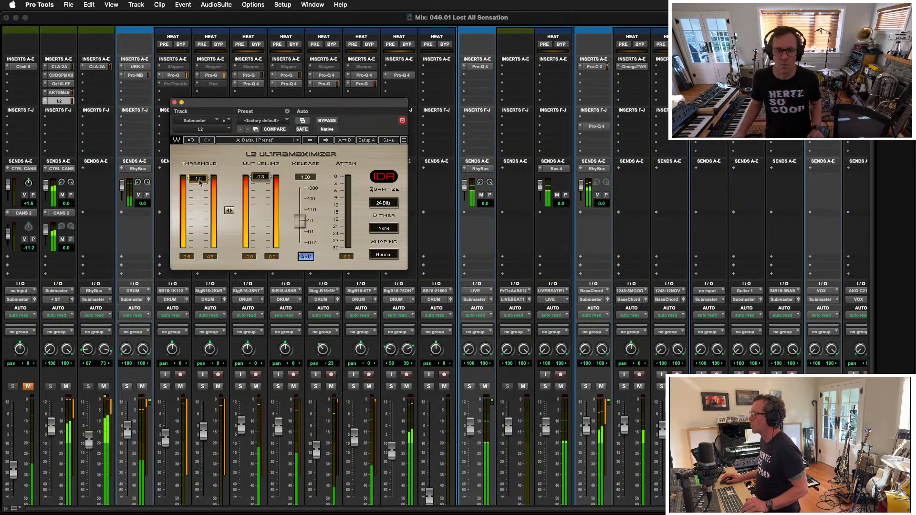
drag(260, 177, 260, 176)
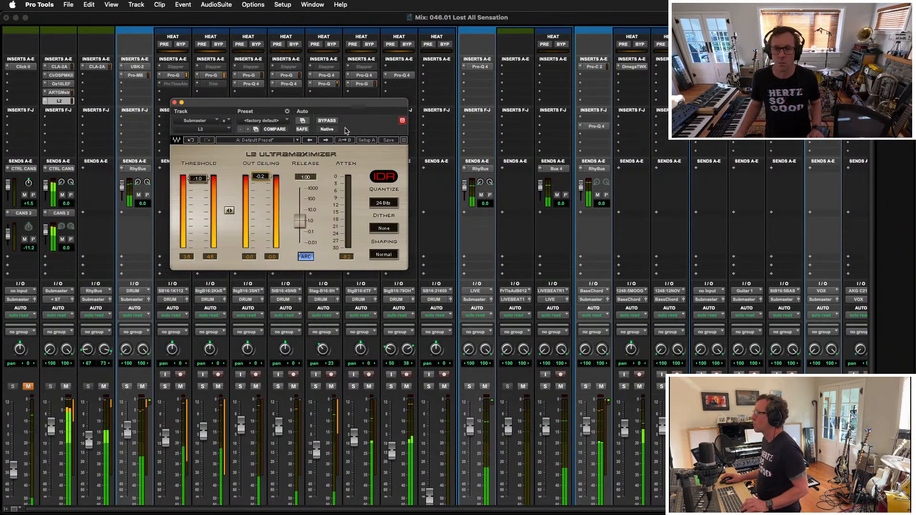
In the Edit window, play the last vocal section from about bar 144, and the first vocal section for comparison
key(super+equal)
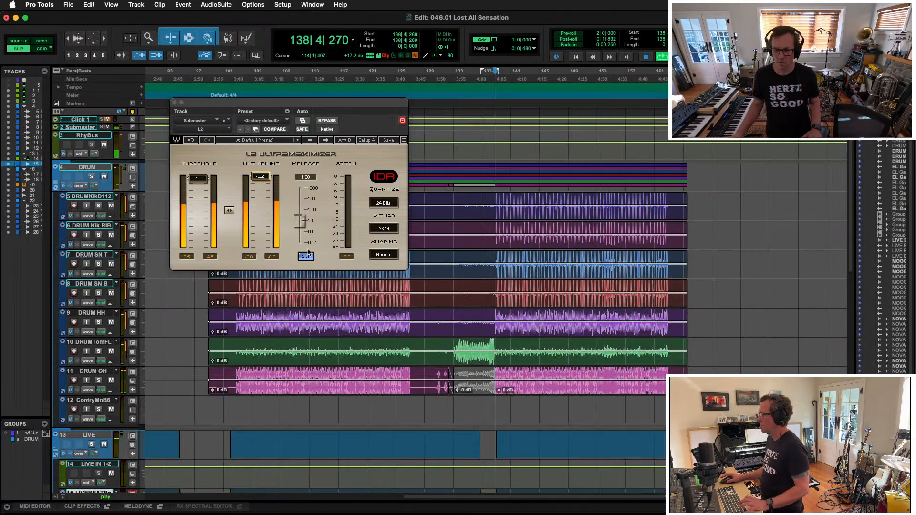
scroll(296, 409, down, 10)
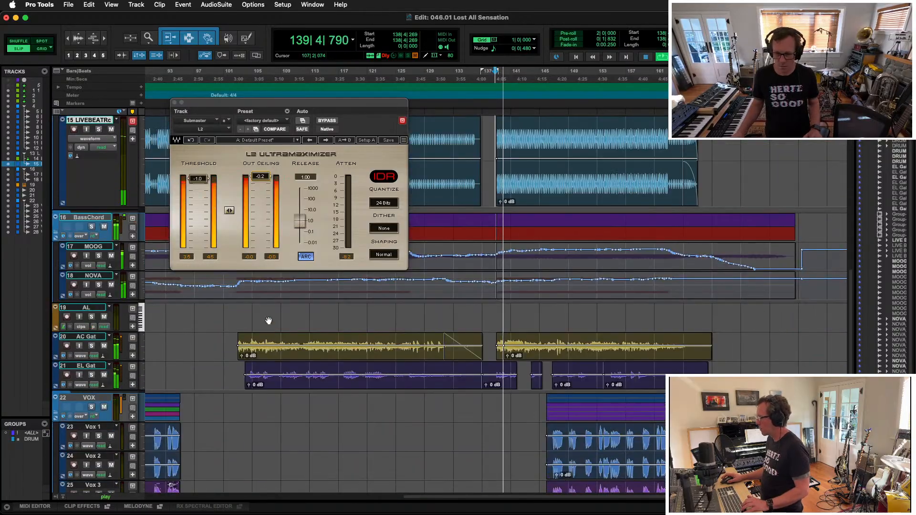
scroll(268, 320, down, 4)
key(space)
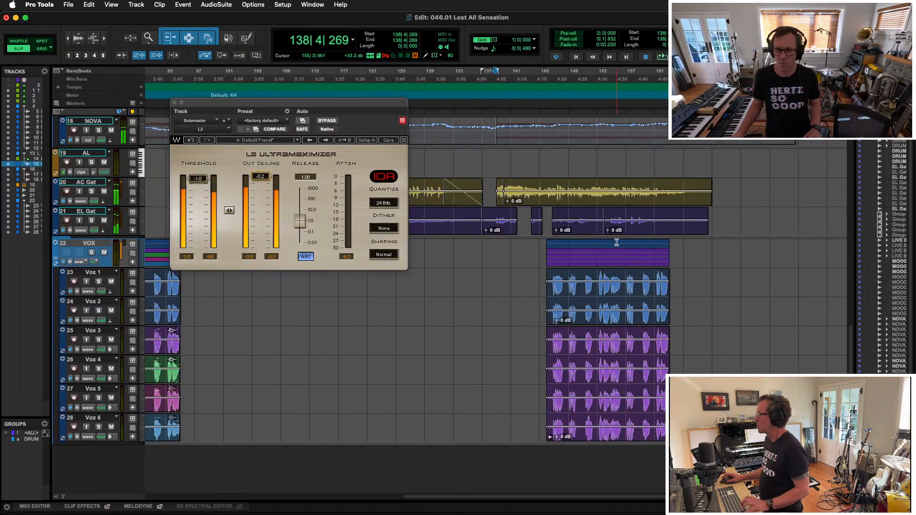
click(535, 282)
key(space)
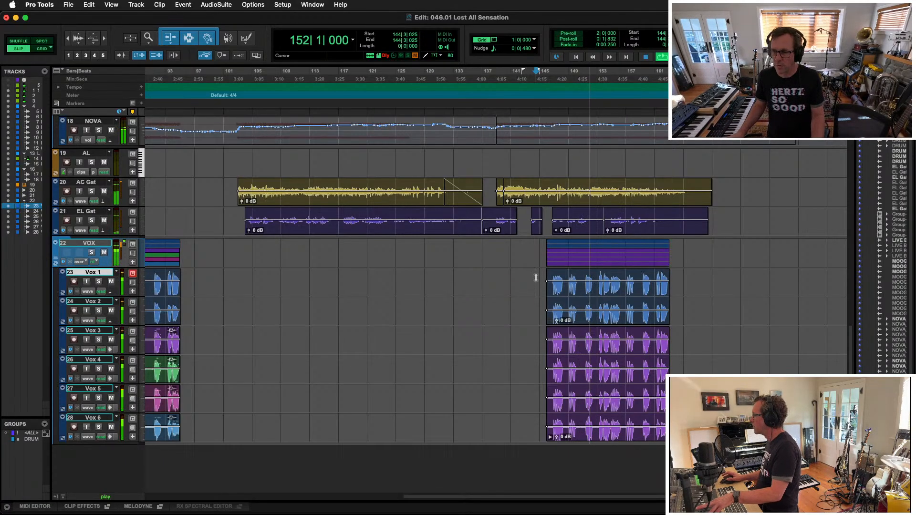
scroll(536, 277, left, 10)
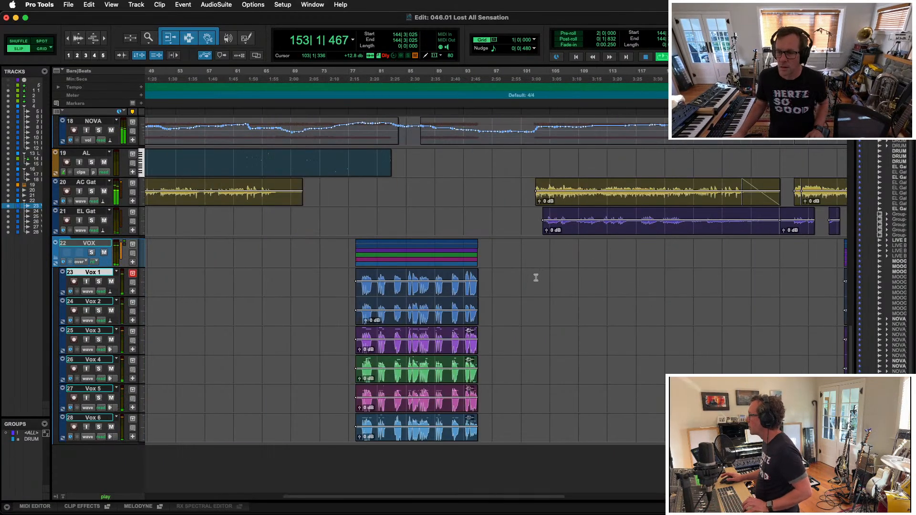
key(super+bracketleft)
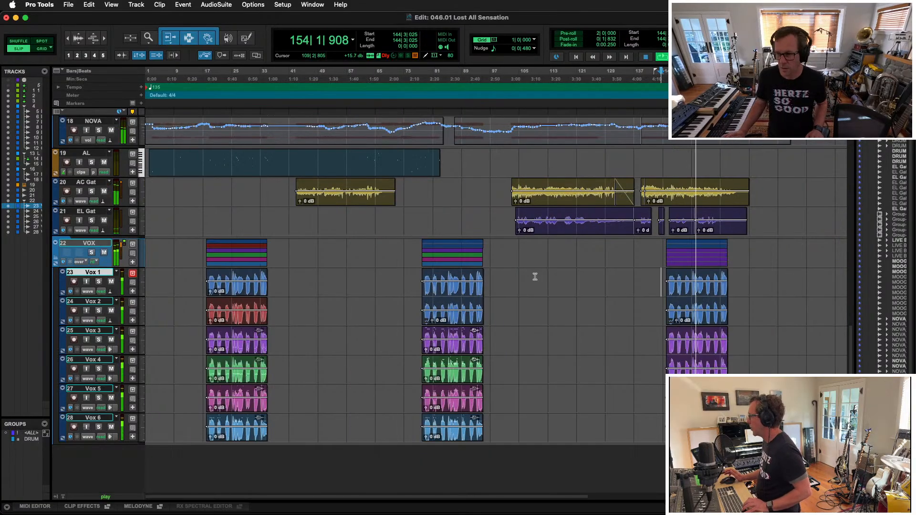
click(200, 275)
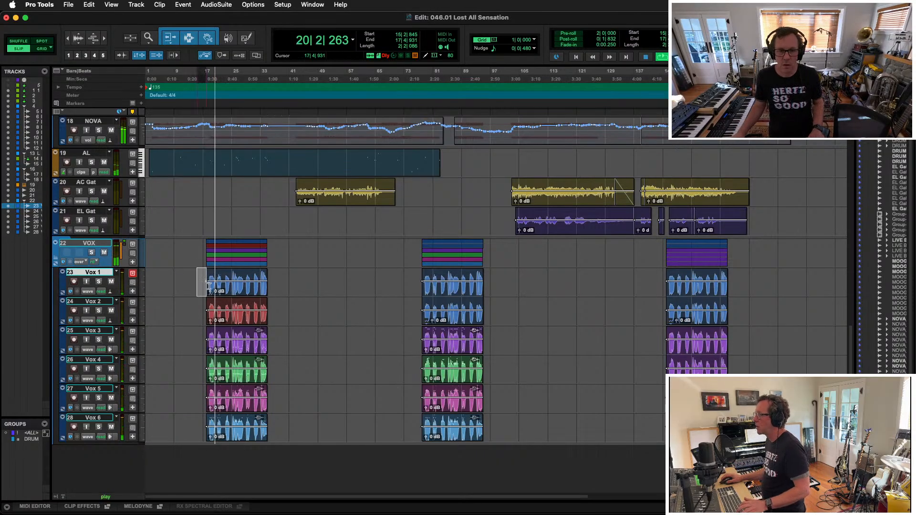
Lower the clip gain of the first vocal section's clips on Vox 1 to Vox 6 to -8.5 dB
drag(197, 269, 294, 431)
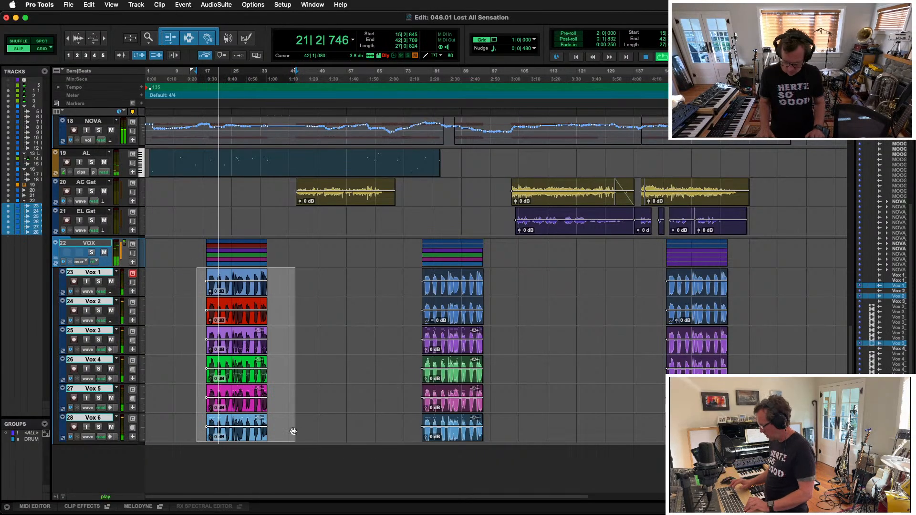
key(super+equal)
key(super+equal)
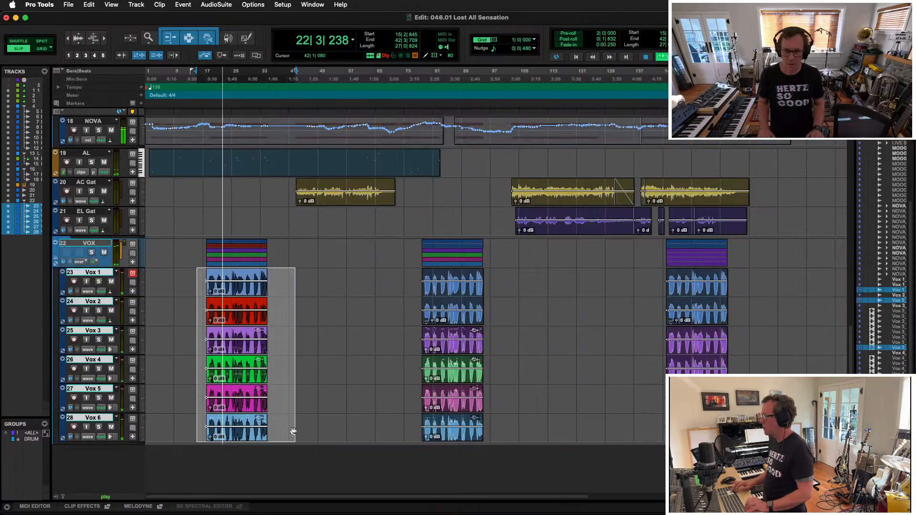
key(ctrl+shift+Down)
key(ctrl+shift+Down)
key(ctrl+shift+Down)
key(ctrl+shift+Down)
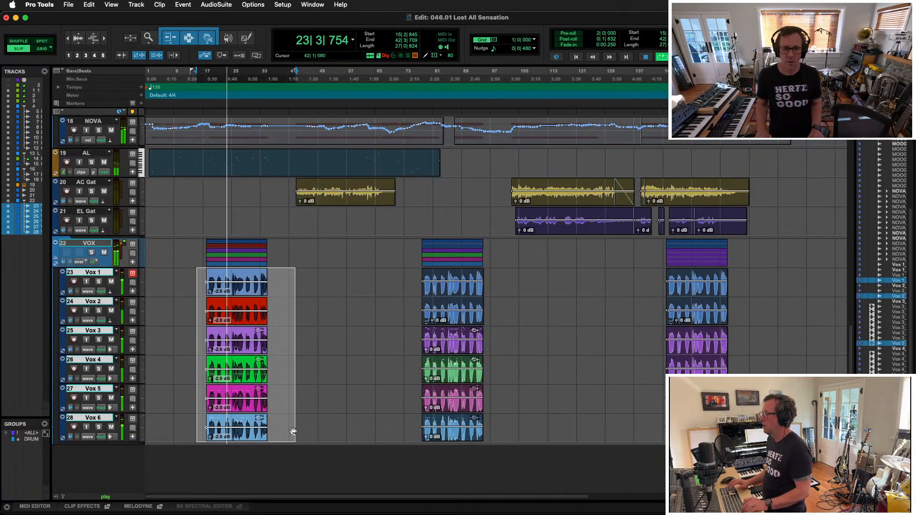
key(ctrl+shift+Down)
key(ctrl+shift+Down)
key(ctrl+shift+Down)
key(ctrl+shift+Down)
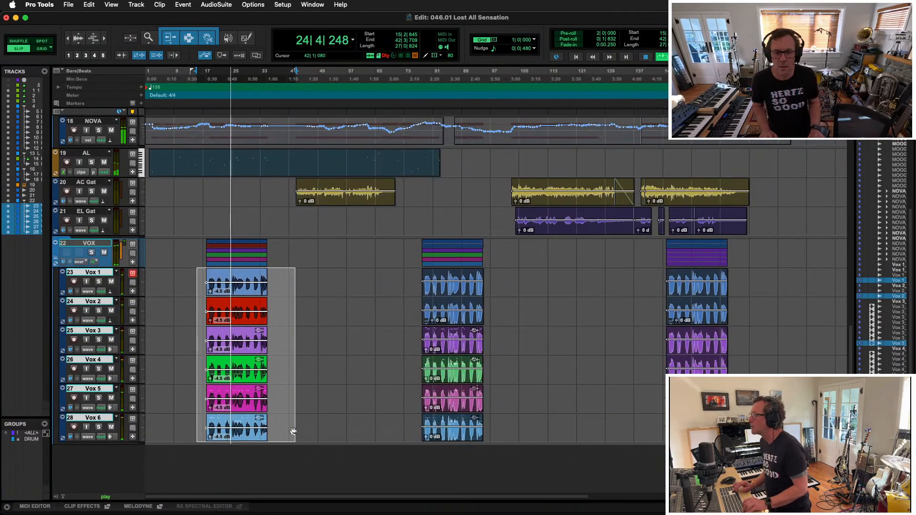
key(ctrl+shift+Down)
key(ctrl+shift+Down)
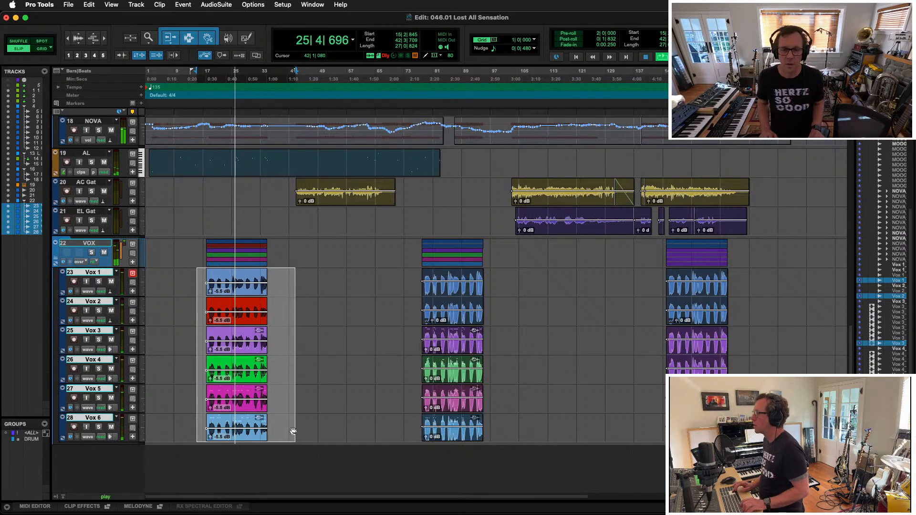
key(ctrl+shift+Down)
key(ctrl+shift+Down)
key(ctrl+shift+Down)
key(ctrl+shift+Down)
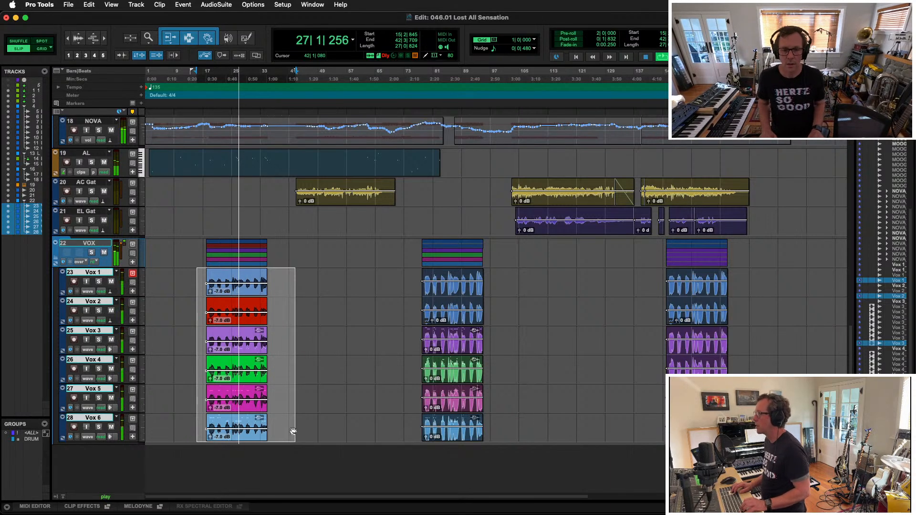
key(ctrl+shift+Down)
key(ctrl+shift+Down)
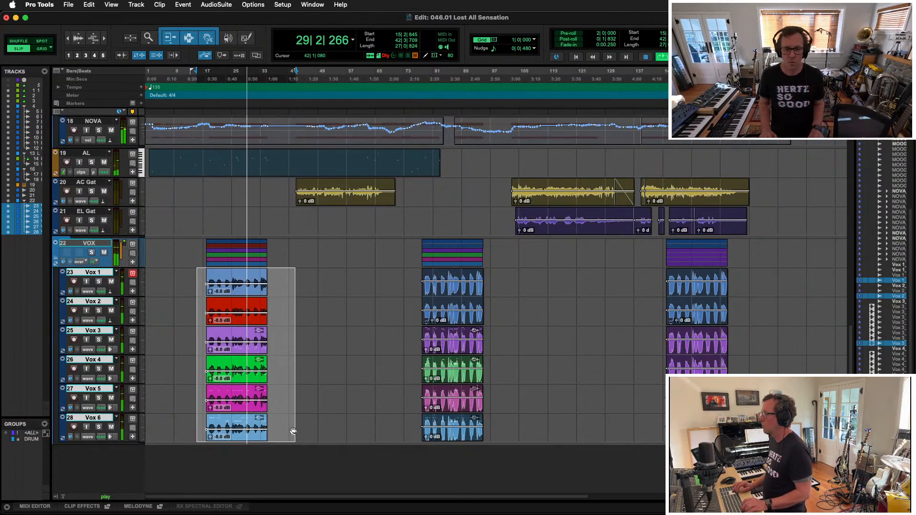
key(ctrl+shift+Down)
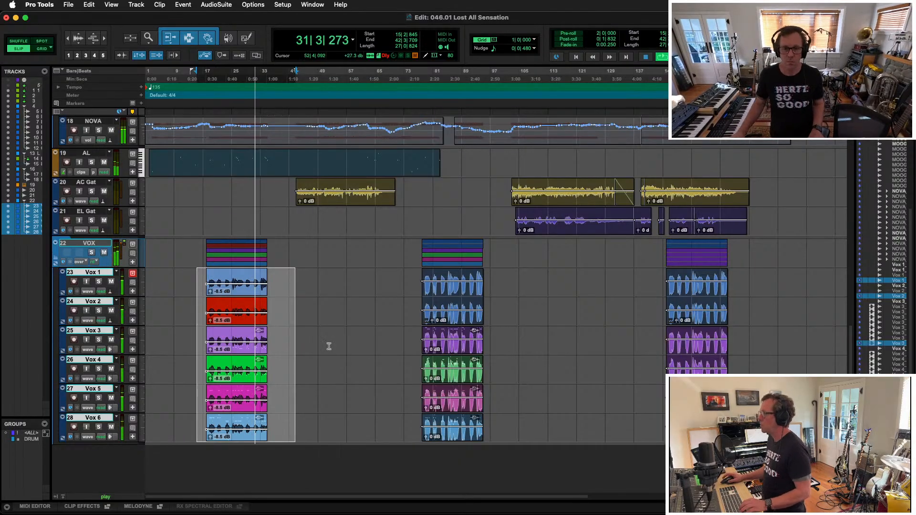
Play the second vocal section and lower its Vox 1 to Vox 6 clips to -1.5 dB clip gain
drag(413, 268, 499, 442)
key(space)
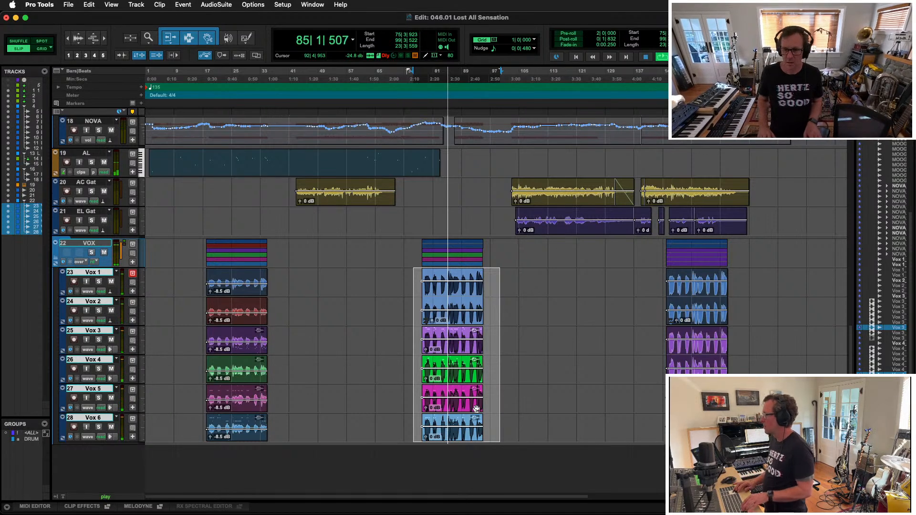
key(ctrl+shift+Down)
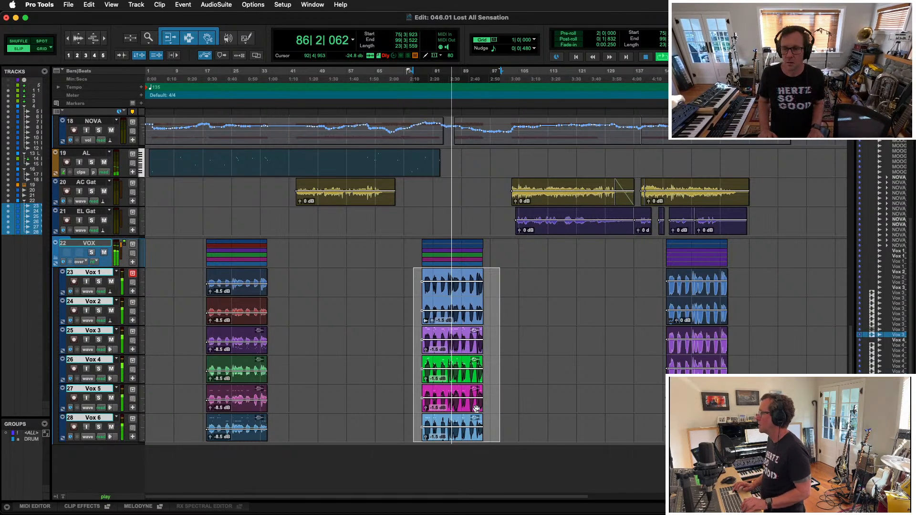
key(ctrl+shift+Down)
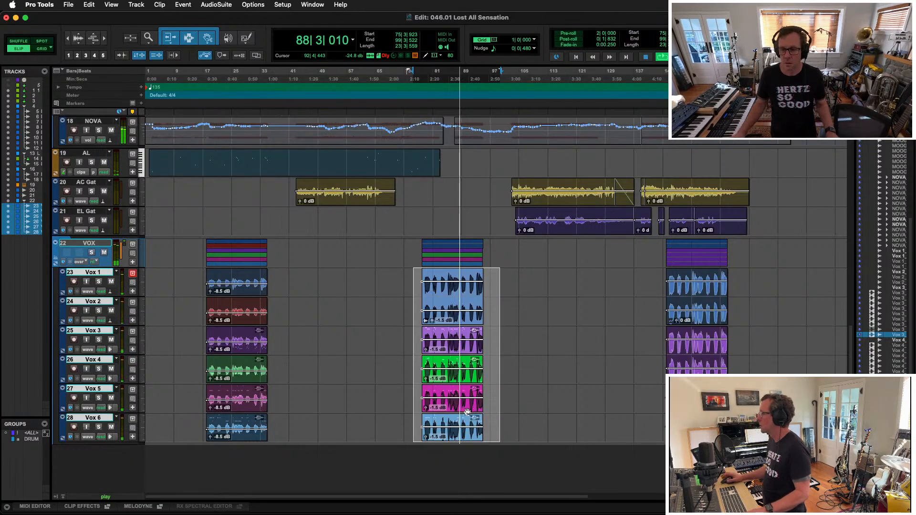
key(space)
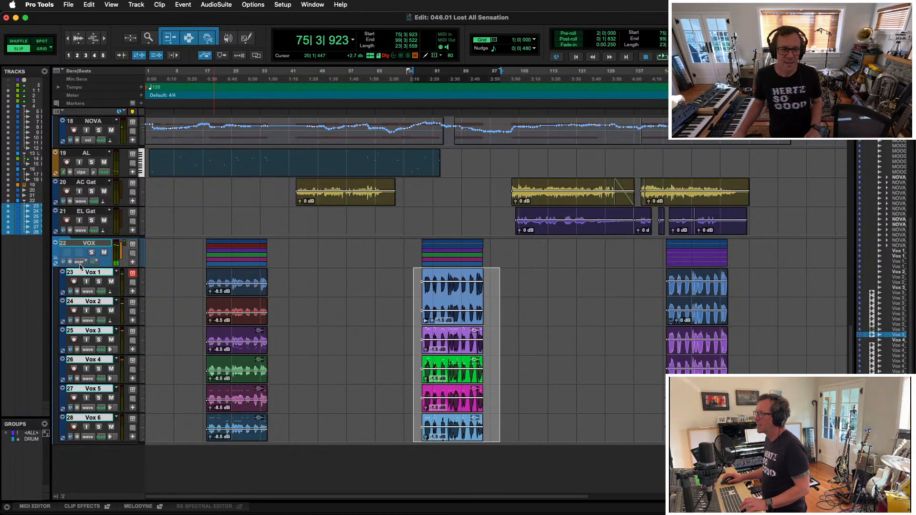
Set the automation mode of Vox 1 to Vox 6 to latch and run a pass over the second vocal section from bar 77
click(100, 291)
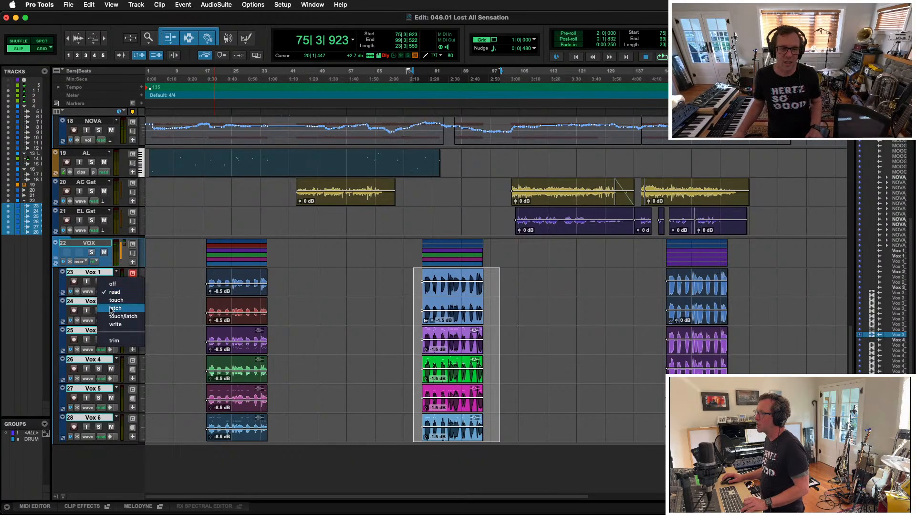
click(110, 310)
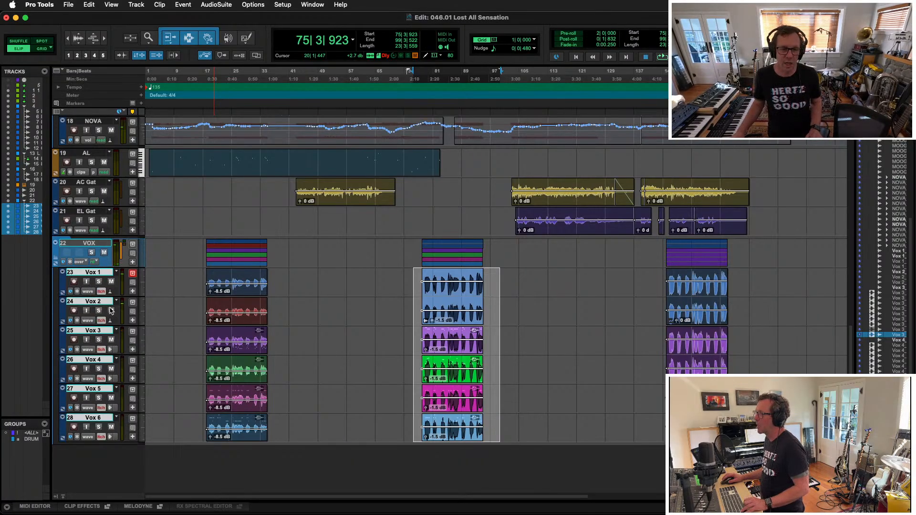
click(419, 278)
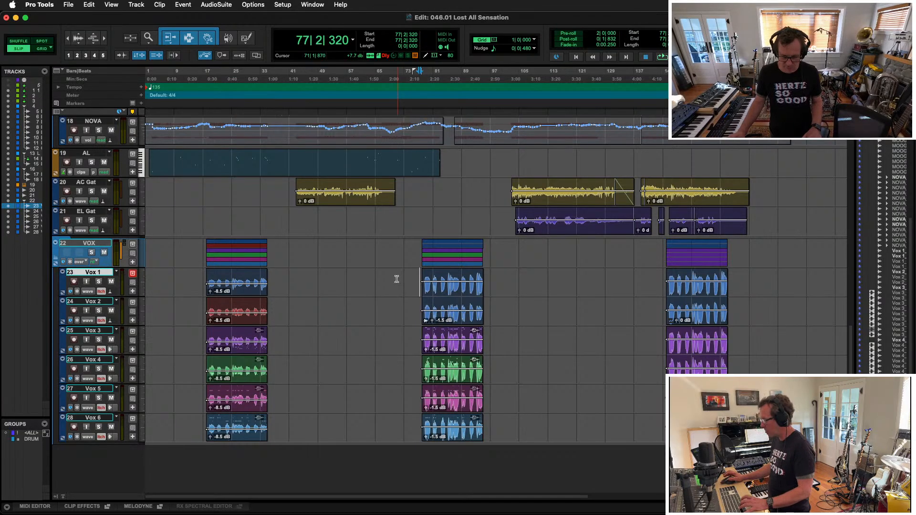
key(space)
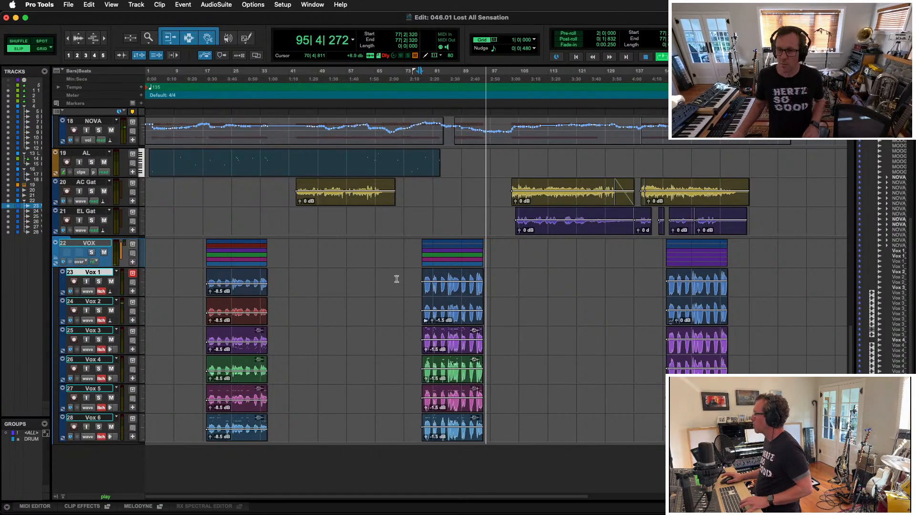
key(space)
Examine the drum and beat tracks, then play the Moog's ending from bar 172 with the timeline zoomed in
click(513, 279)
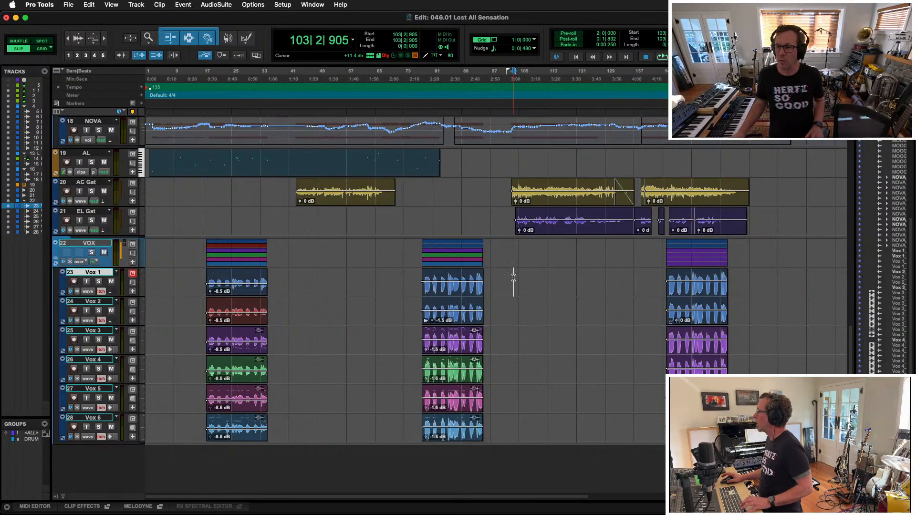
scroll(513, 279, up, 10)
scroll(578, 210, up, 5)
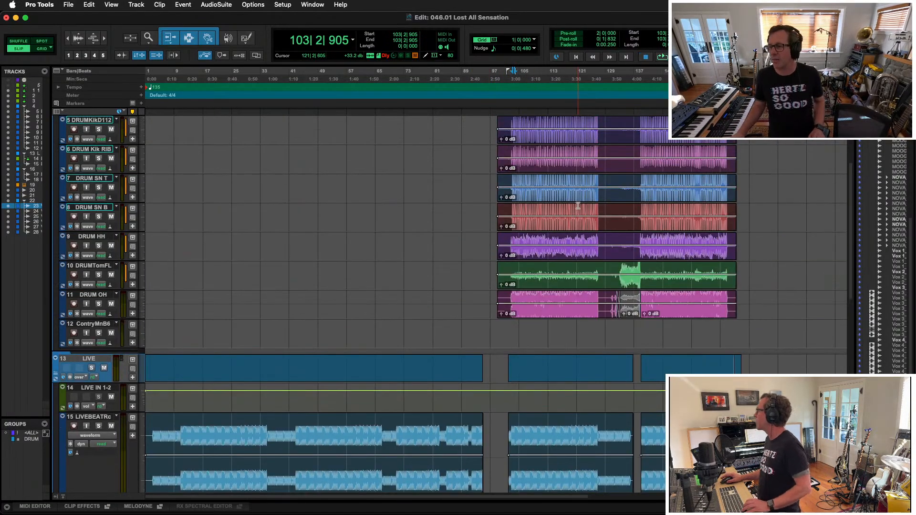
scroll(716, 310, down, 4)
click(764, 409)
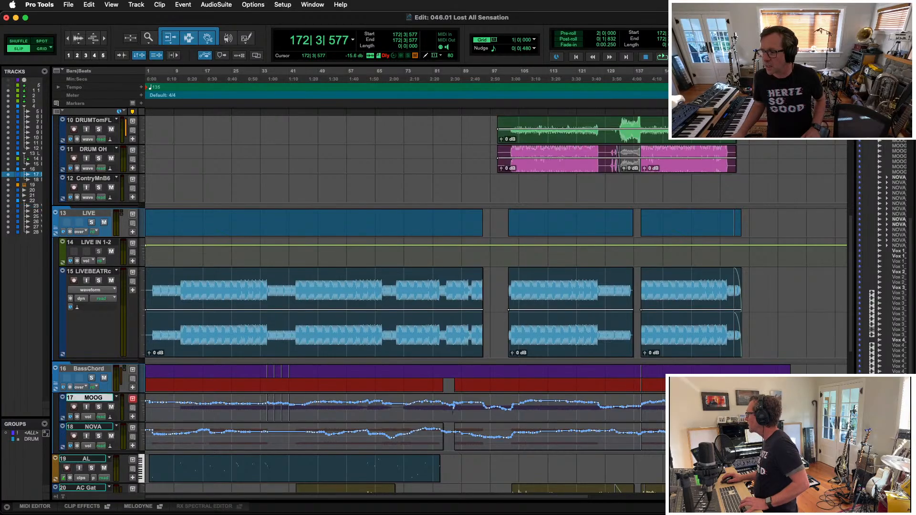
key(space)
key(t)
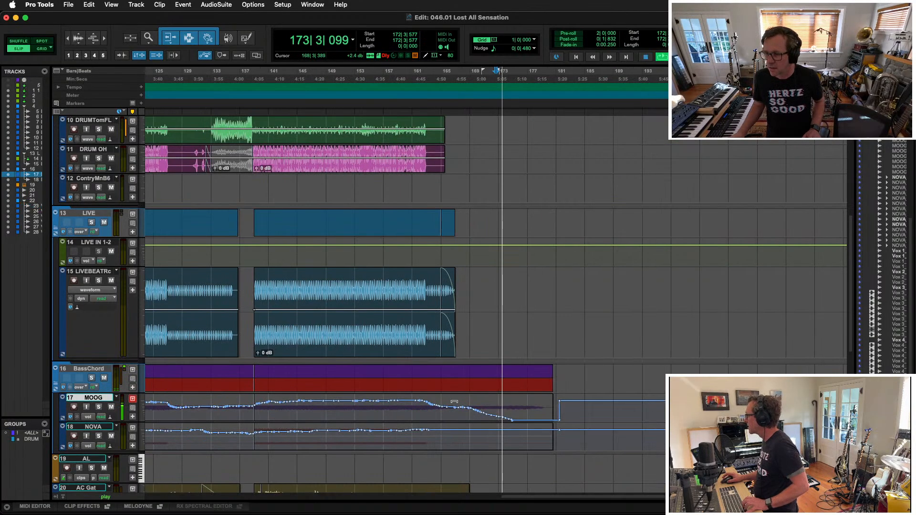
Set the Moog's automation mode to touch, write a faster volume fade-out from bar 162, and flatten the leftover bump after the fade
click(420, 411)
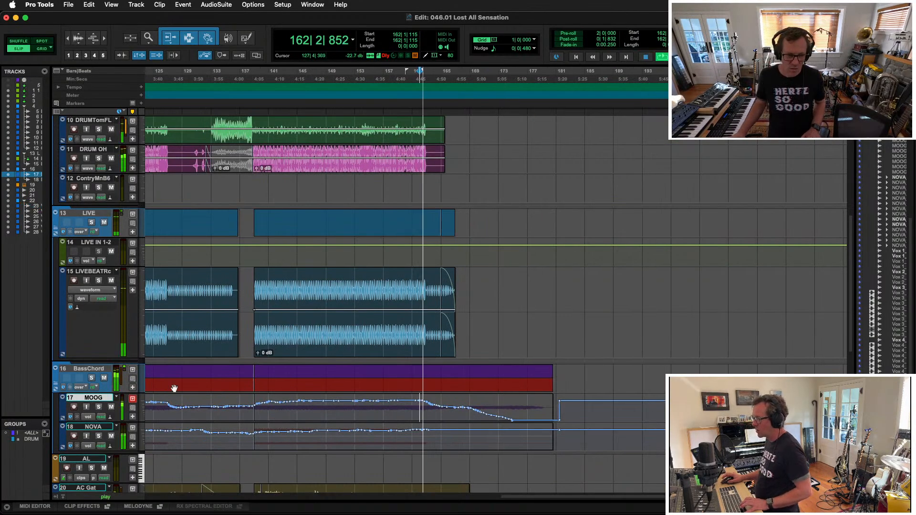
click(101, 417)
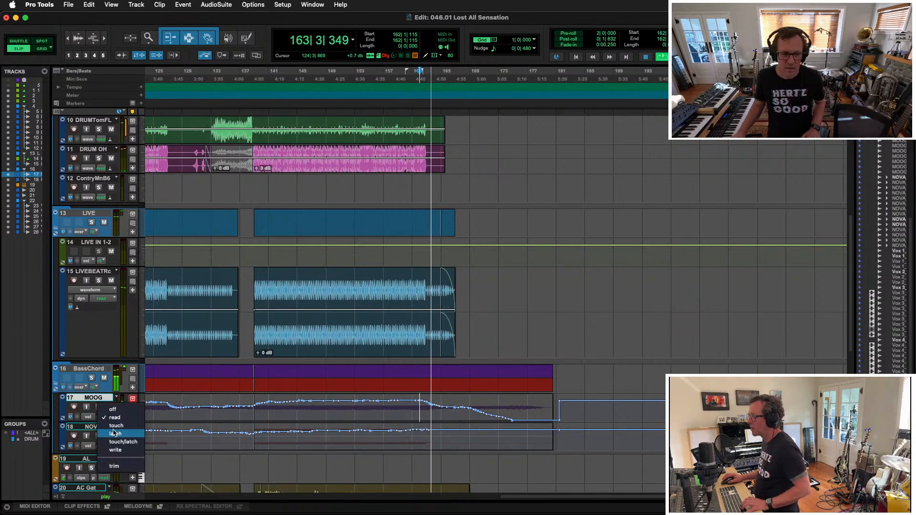
click(116, 426)
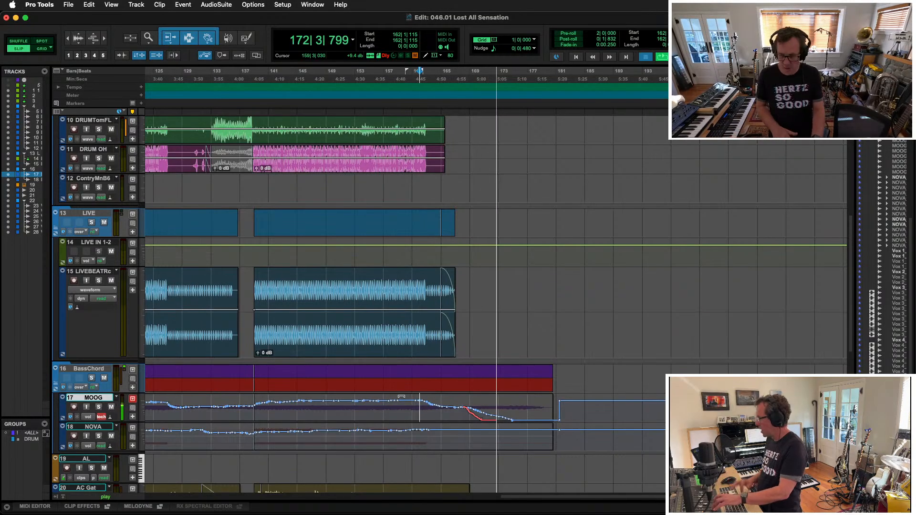
key(space)
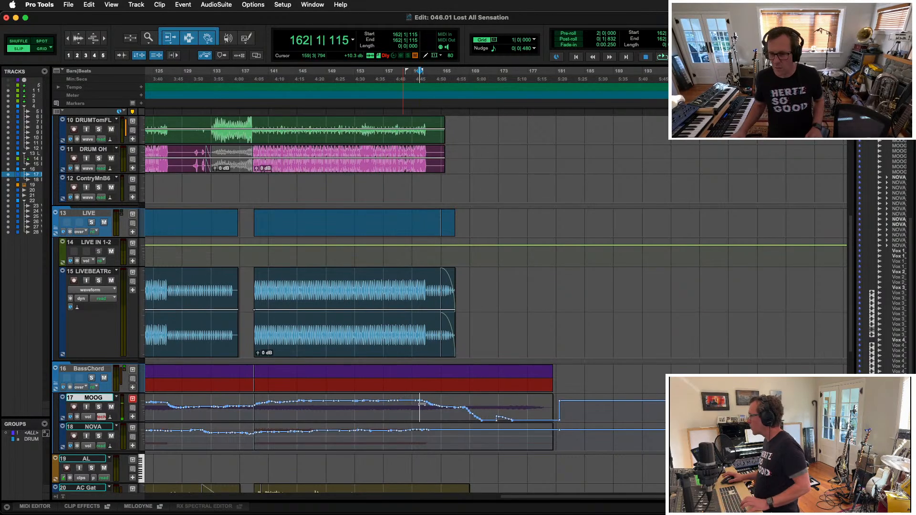
drag(493, 417, 524, 417)
Add a marker named END at 172|1|458, after the Moog's fade-out
click(492, 409)
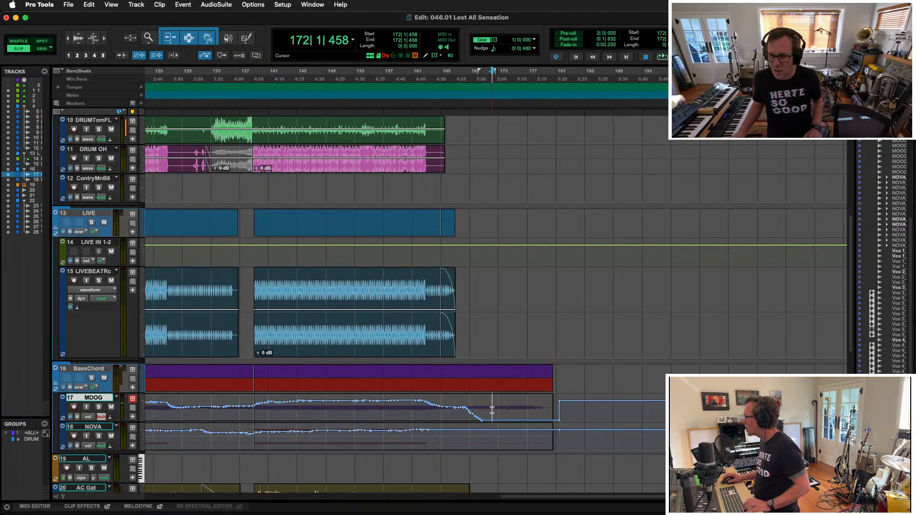
key(KP_Enter)
text(END)
key(Return)
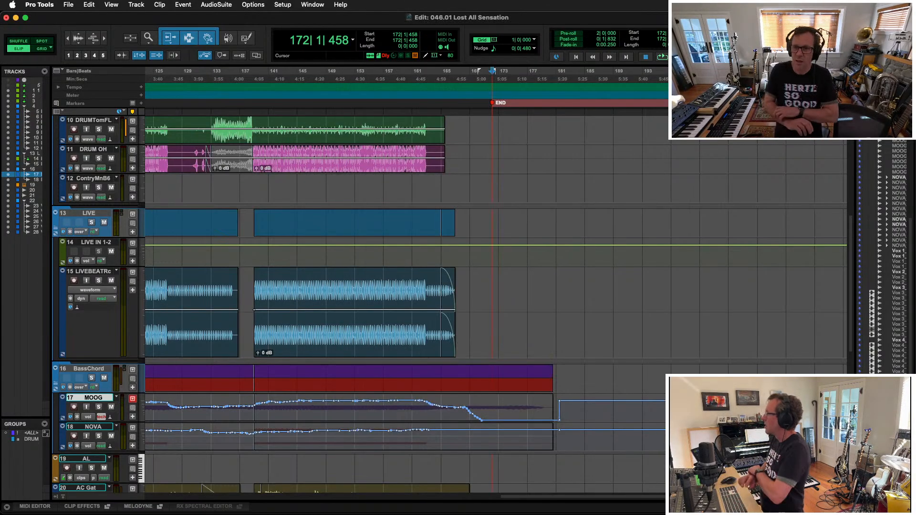
Play the song's opening and add a marker named START at 2|4|305, just before the Nova's first sound
key(Return)
key(space)
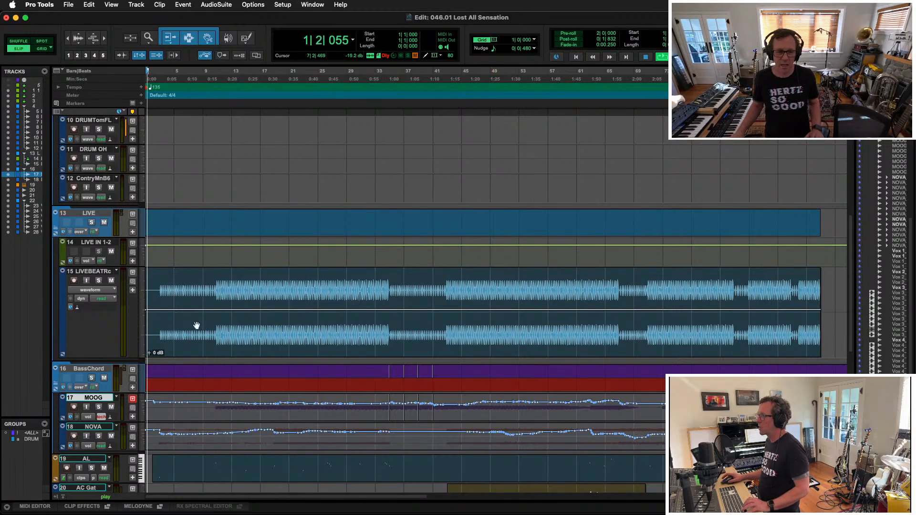
scroll(198, 314, up, 5)
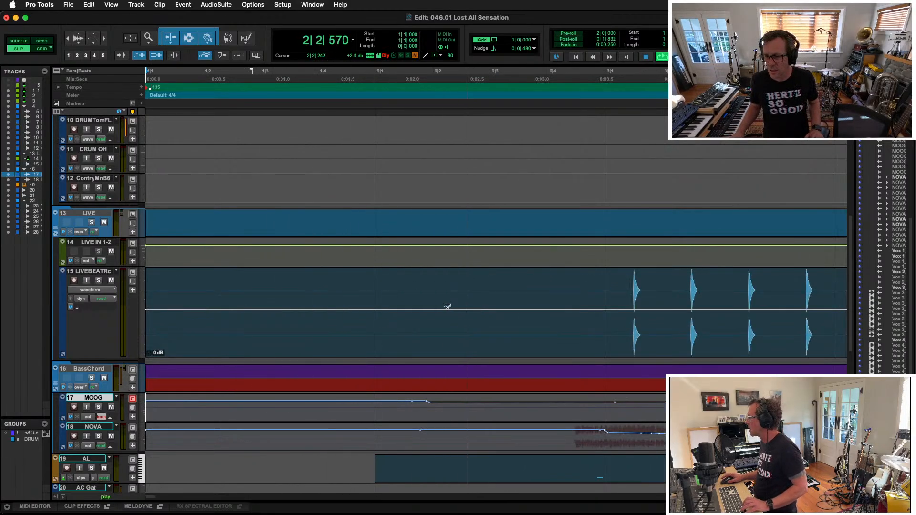
key(space)
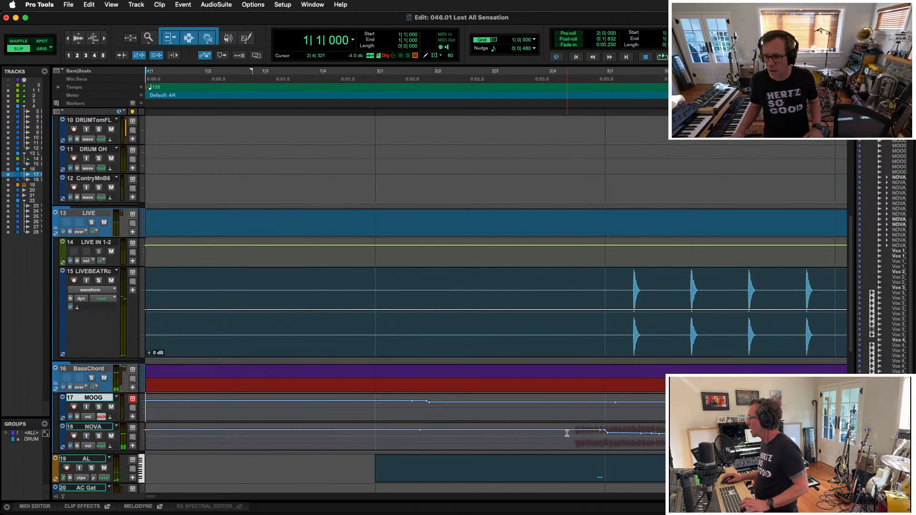
click(566, 432)
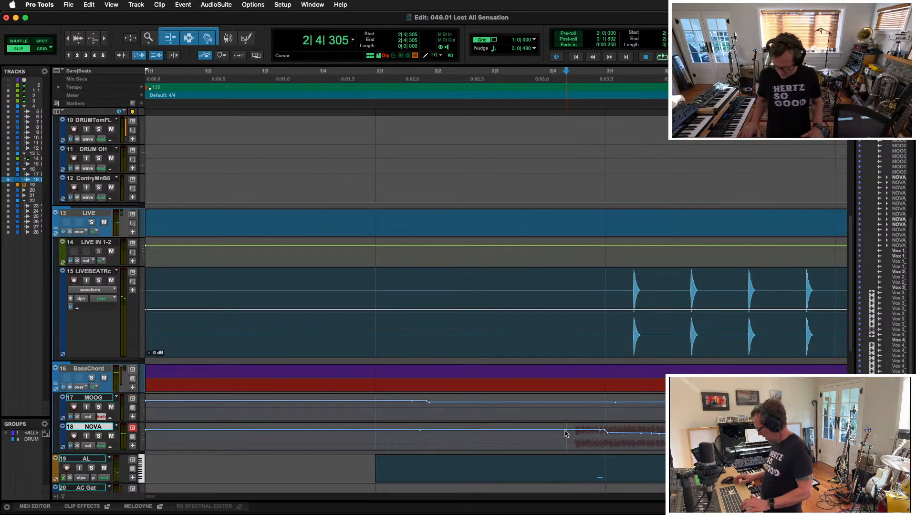
key(KP_Enter)
text(START)
key(Return)
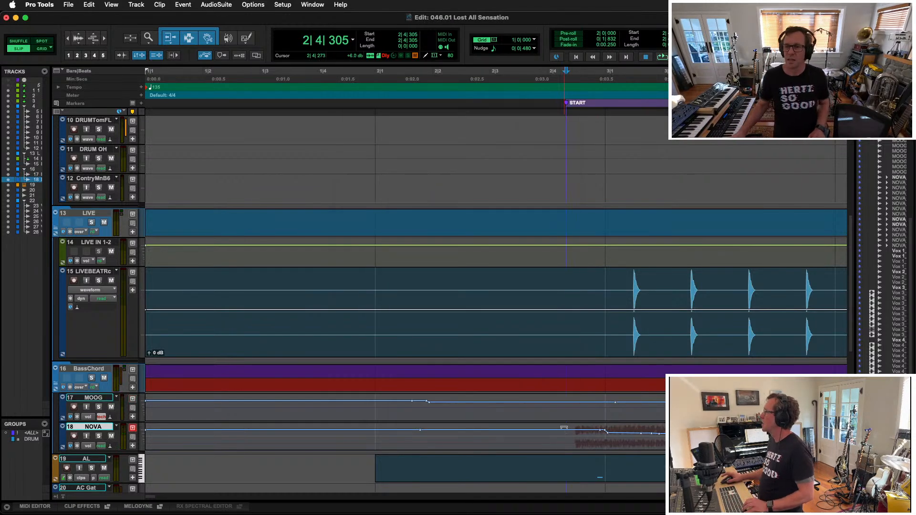
Select the whole song range between the START and END markers
key(r)
key(r)
key(r)
key(r)
key(r)
key(r)
key(r)
key(t)
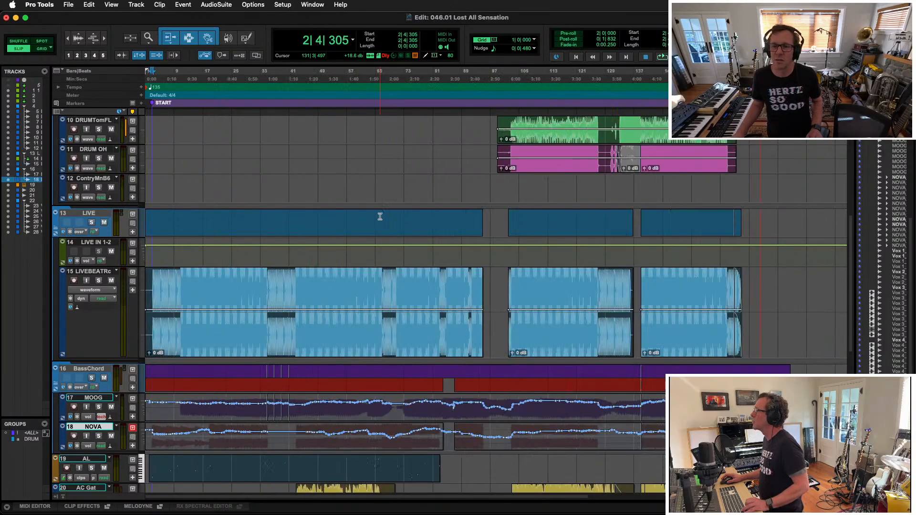
double_click(229, 103)
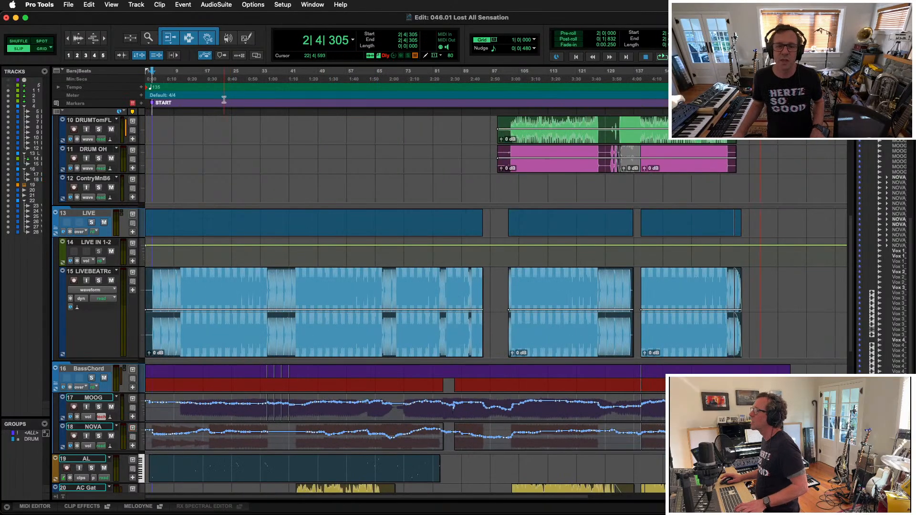
Bounce the mix offline as a 24-bit, 48 kHz interleaved WAV with Import After Bounce enabled
key(super+alt+b)
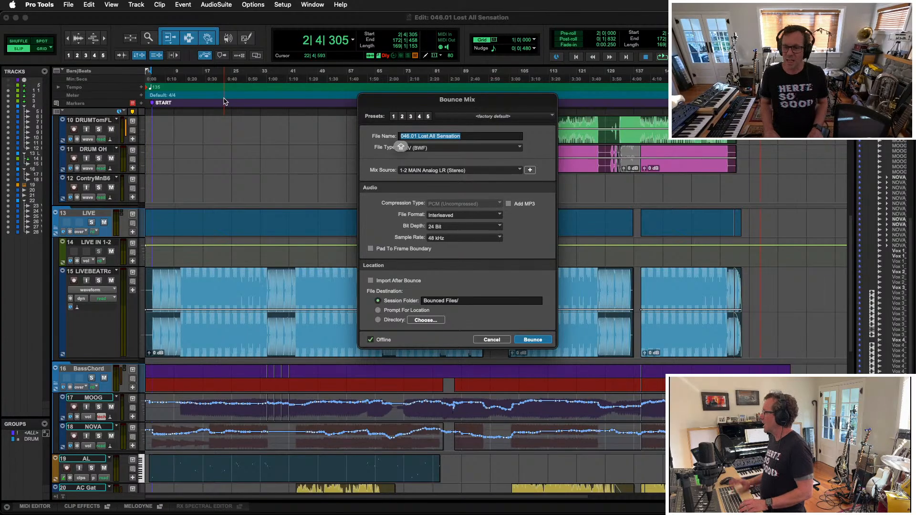
click(372, 281)
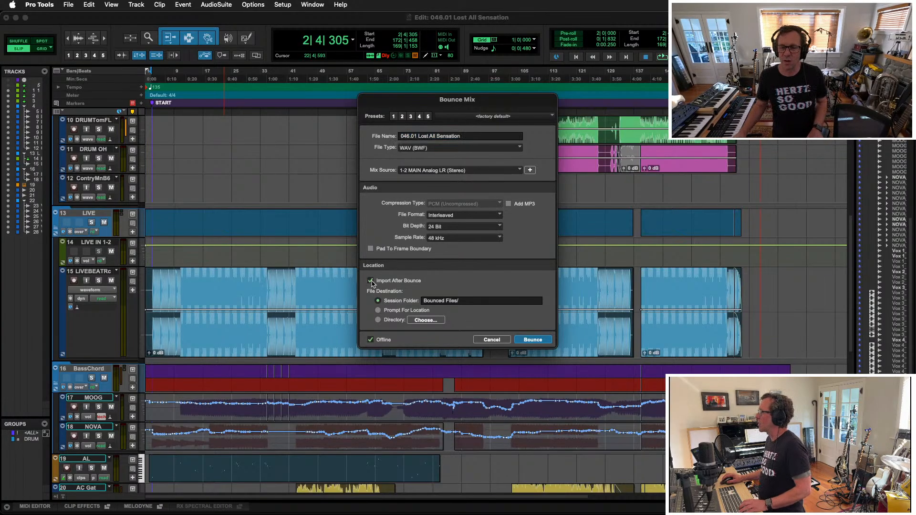
key(Return)
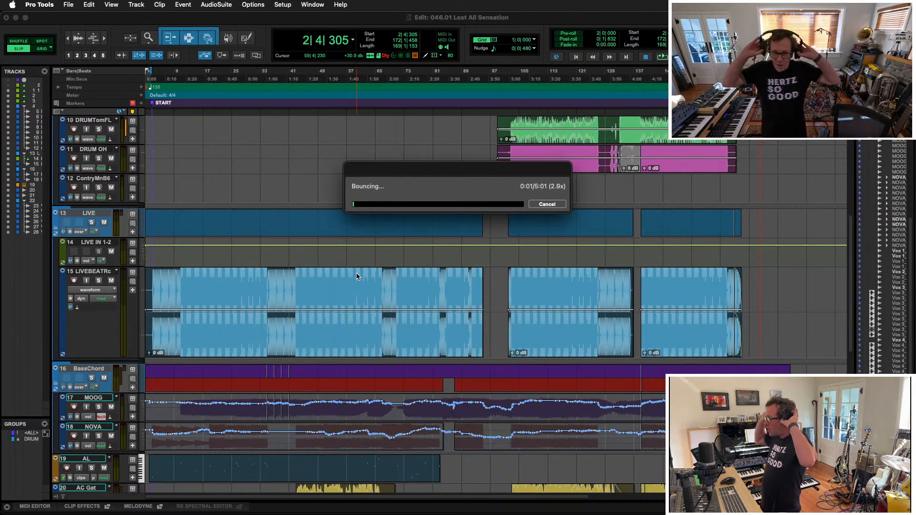